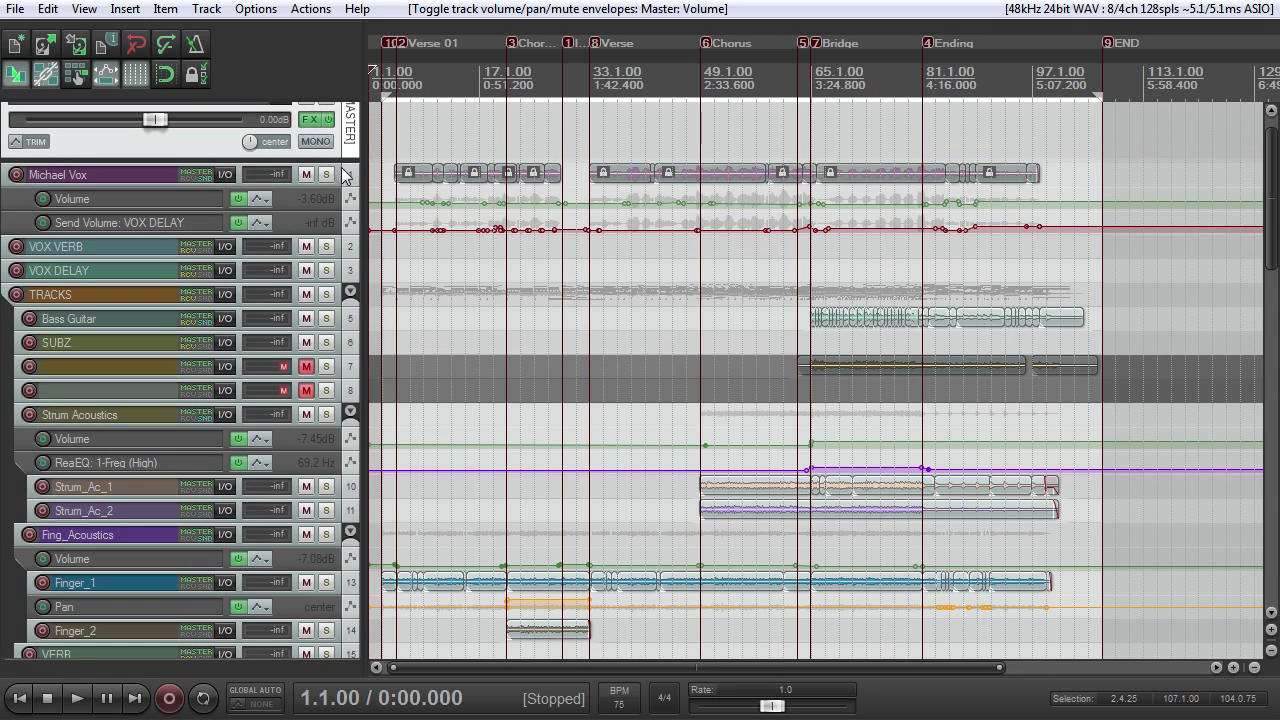
Unmute the 150 BPM "Fire" audio track (track 52) in the Unused TRACKS folder and enlarge its height
{"action": "scroll", "coordinate": [766, 309], "scroll_direction": "down", "scroll_amount": 3}
{"action": "scroll", "coordinate": [763, 309], "scroll_direction": "up", "scroll_amount": 4}
{"action": "scroll", "coordinate": [323, 246], "scroll_direction": "down", "scroll_amount": 5}
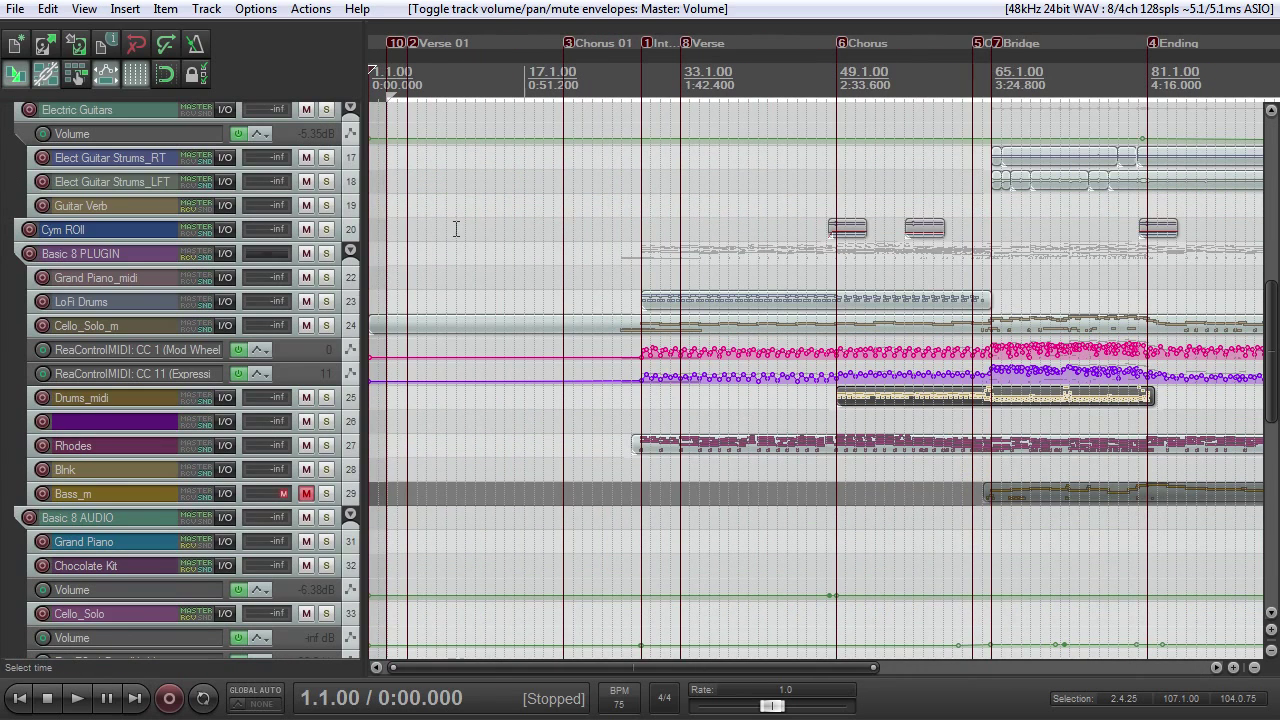
{"action": "mouse_move", "coordinate": [982, 350]}
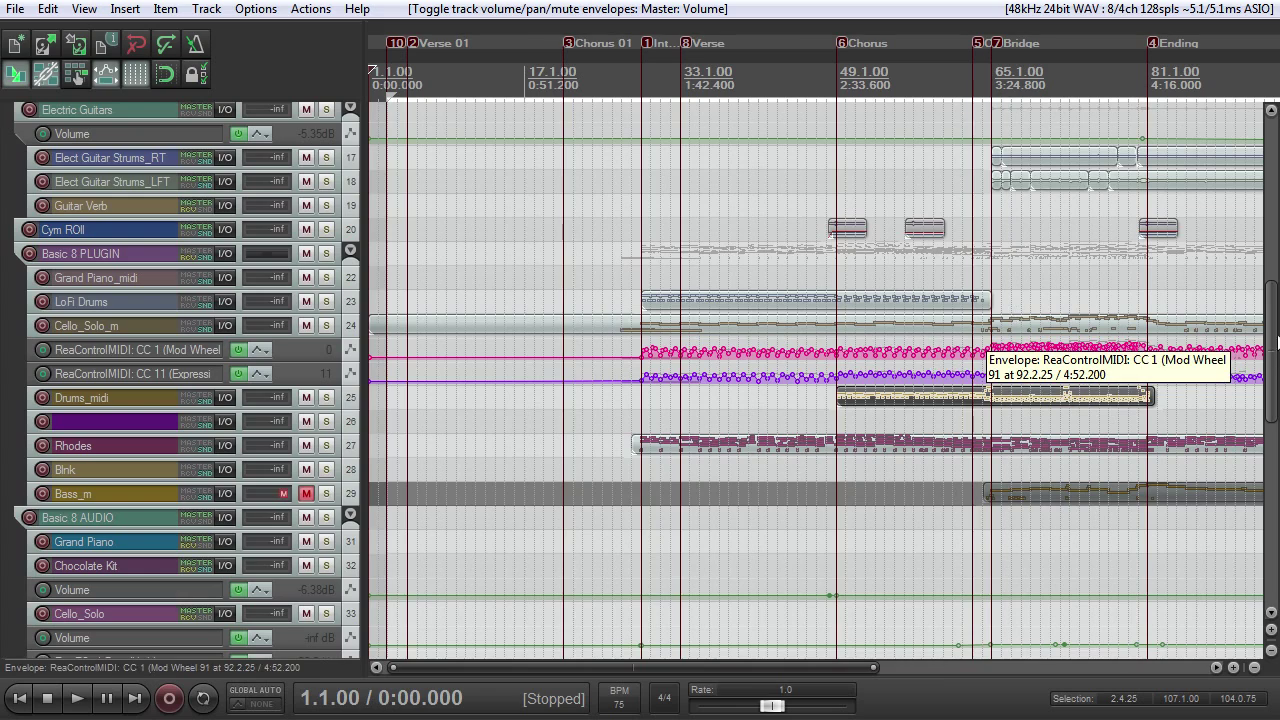
{"action": "left_click_drag", "start_coordinate": [1274, 340], "coordinate": [1265, 525]}
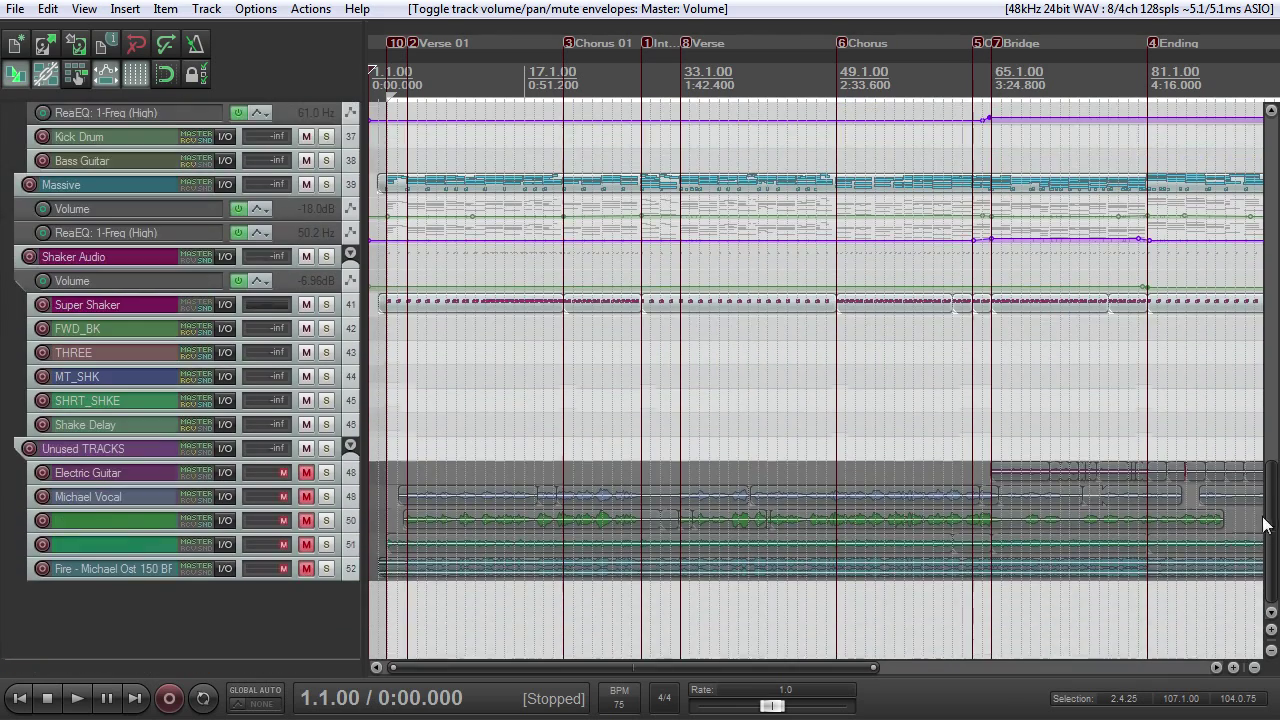
{"action": "left_click", "coordinate": [309, 567]}
{"action": "left_click_drag", "start_coordinate": [300, 581], "coordinate": [305, 650]}
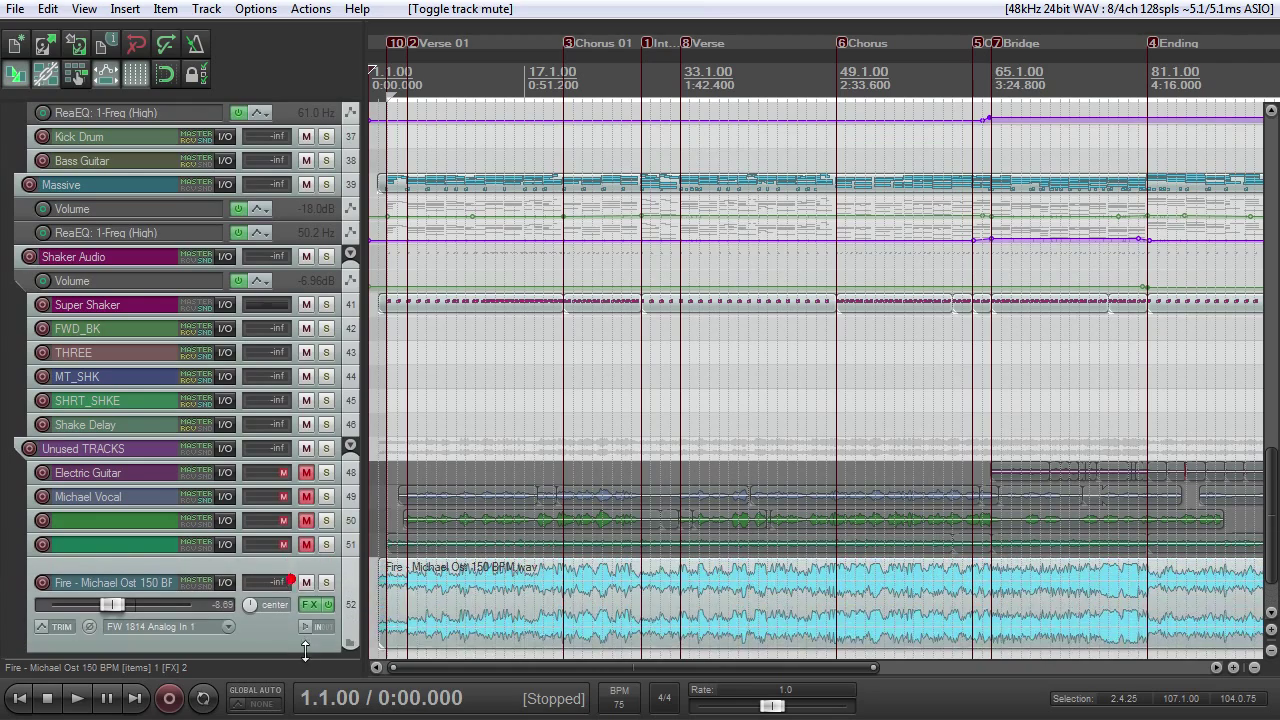
Solo the "Fire" track and play it from about 0:04, just before the START marker
{"action": "scroll", "coordinate": [424, 585], "scroll_direction": "up", "scroll_amount": 5}
{"action": "left_click", "coordinate": [420, 103]}
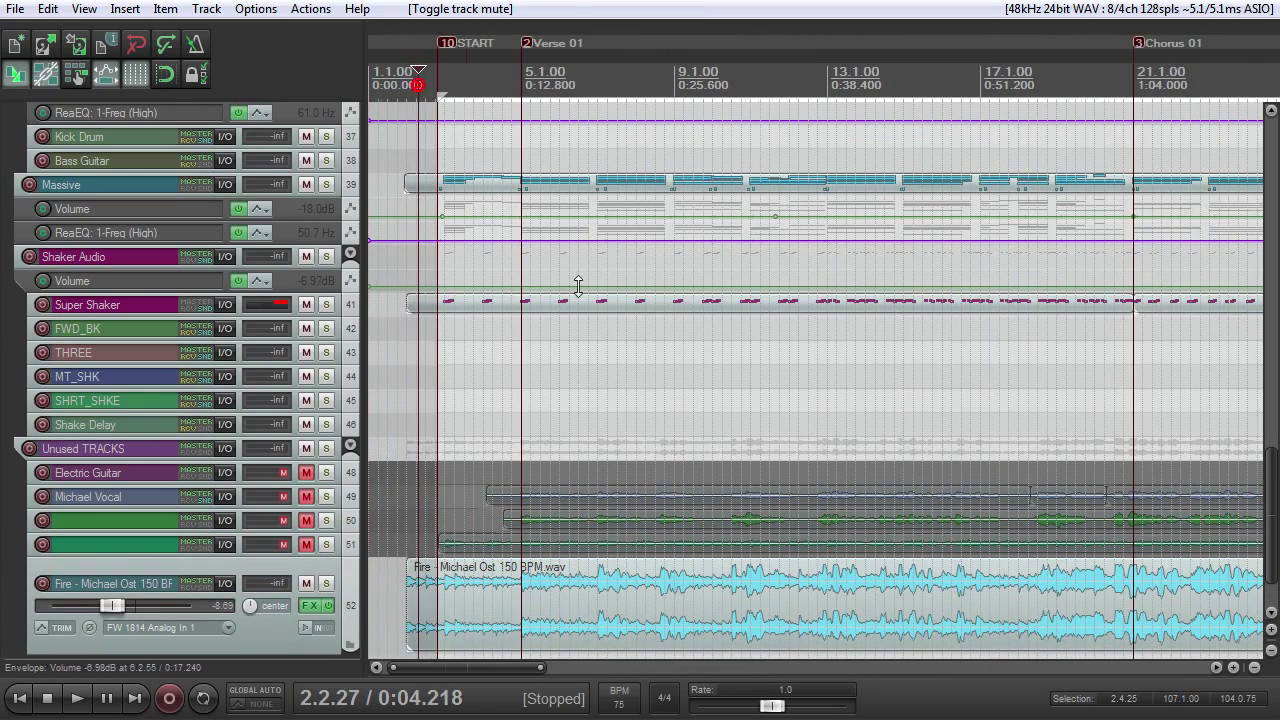
{"action": "scroll", "coordinate": [590, 320], "scroll_direction": "up", "scroll_amount": 2}
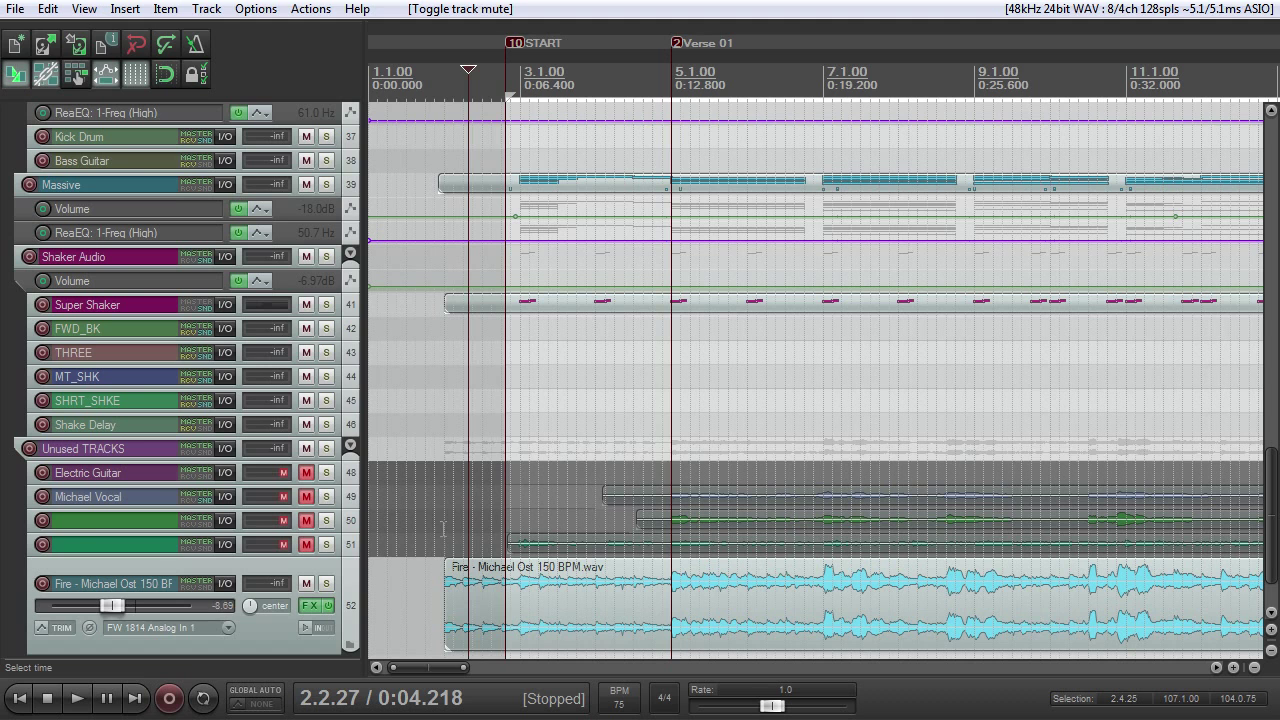
{"action": "left_click", "coordinate": [328, 584]}
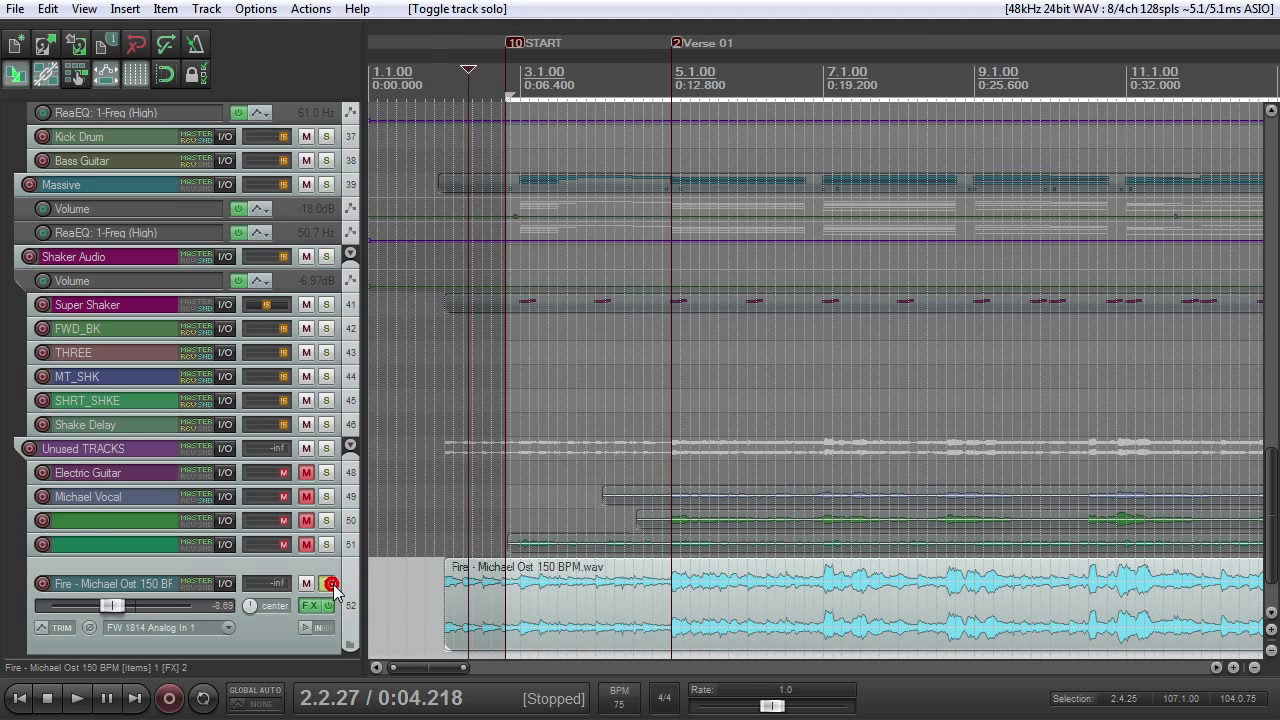
{"action": "key", "text": "space"}
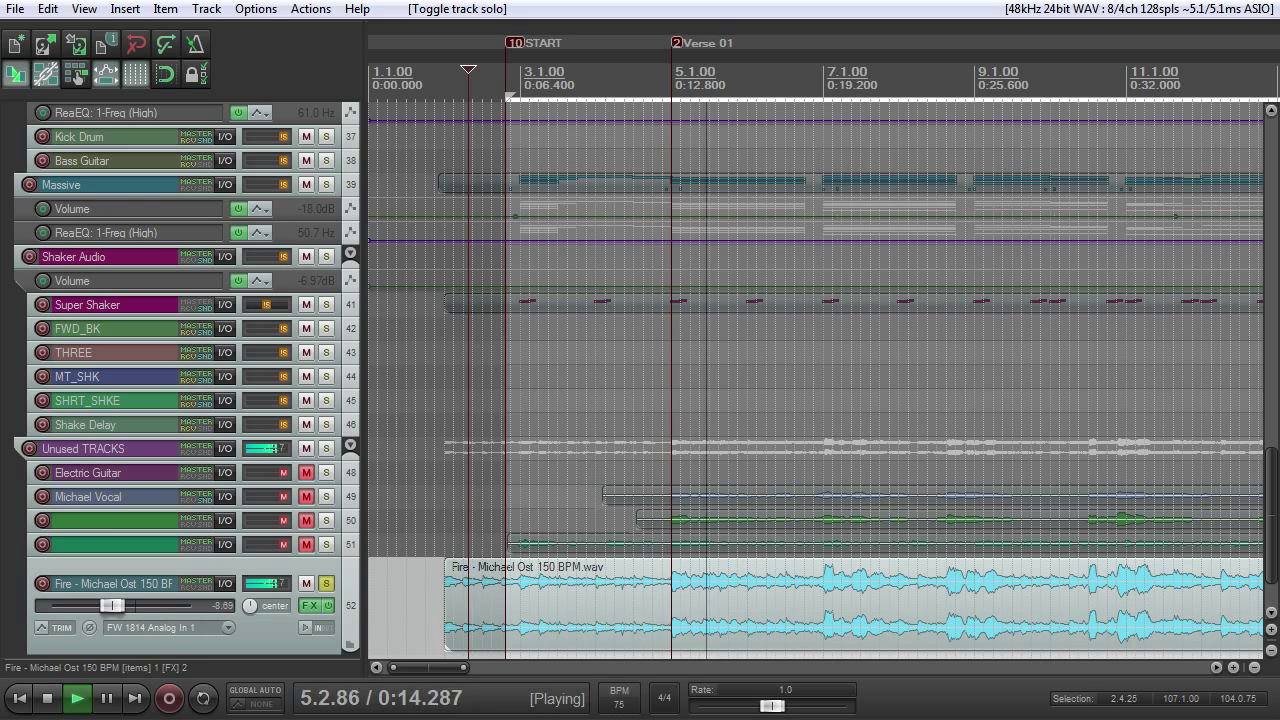
{"action": "scroll", "coordinate": [624, 525], "scroll_direction": "down", "scroll_amount": 1}
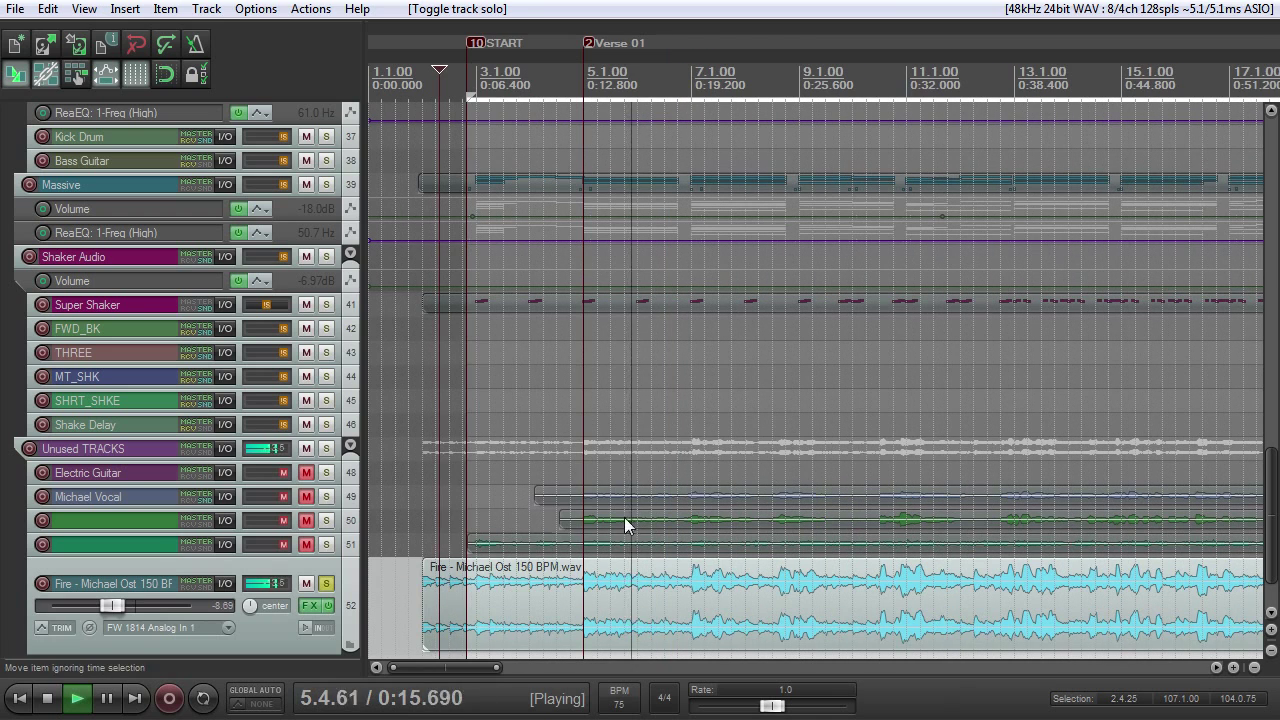
Stop playback and return the "Fire" track to unsoloed and muted
{"action": "left_click", "coordinate": [325, 586]}
{"action": "key", "text": "space"}
{"action": "left_click", "coordinate": [306, 584]}
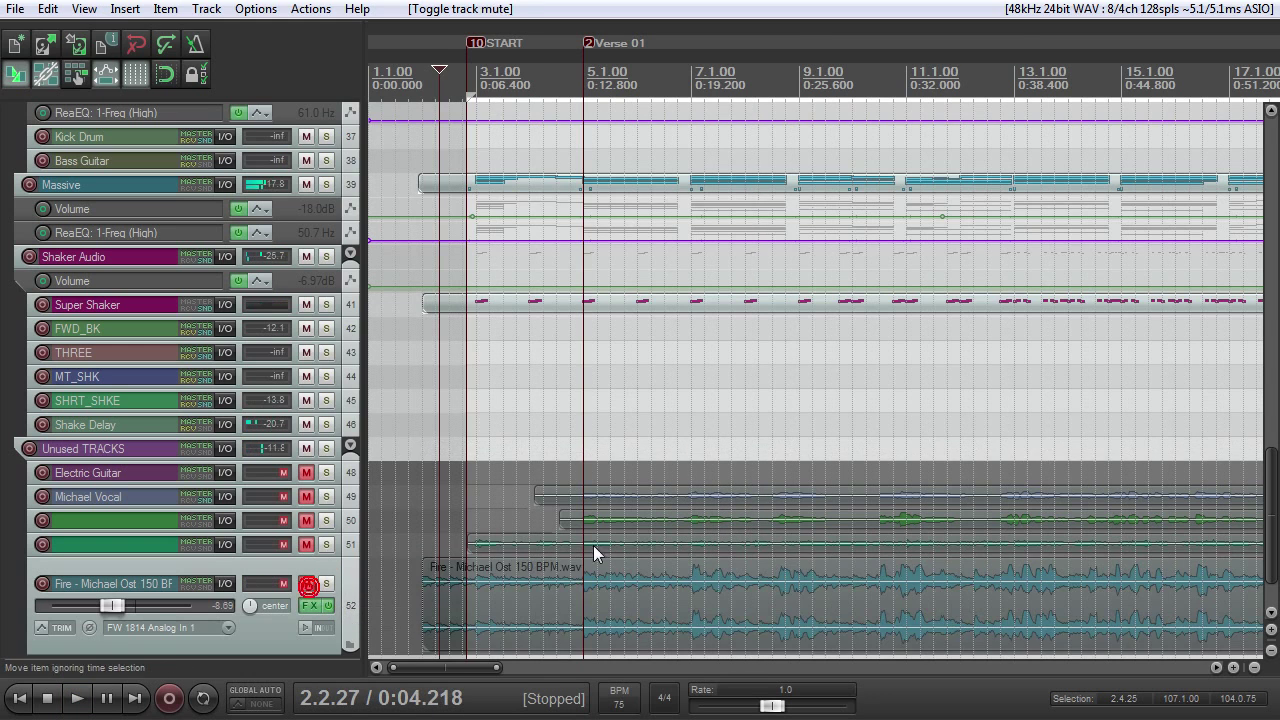
Inspect the effects chain of the "Fire" track, including its ReaComp settings, and close it
{"action": "scroll", "coordinate": [531, 554], "scroll_direction": "down", "scroll_amount": 5}
{"action": "left_click_drag", "start_coordinate": [1271, 490], "coordinate": [1275, 505]}
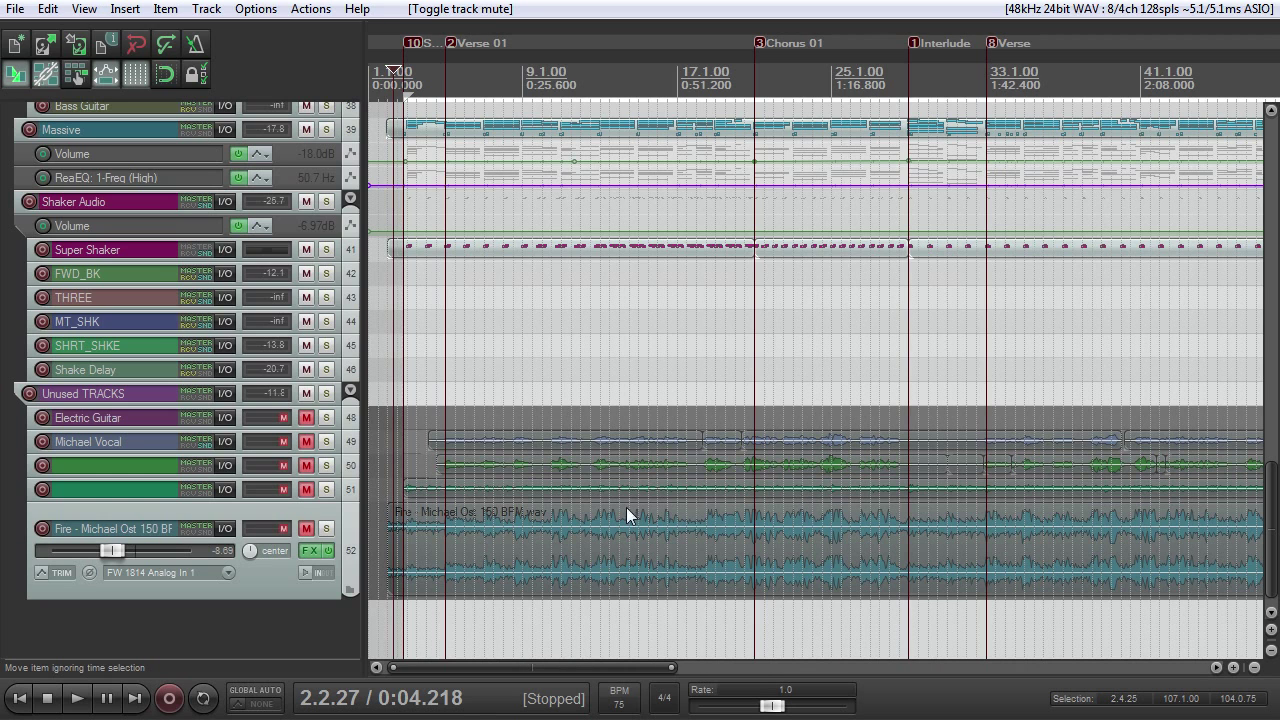
{"action": "left_click", "coordinate": [312, 553]}
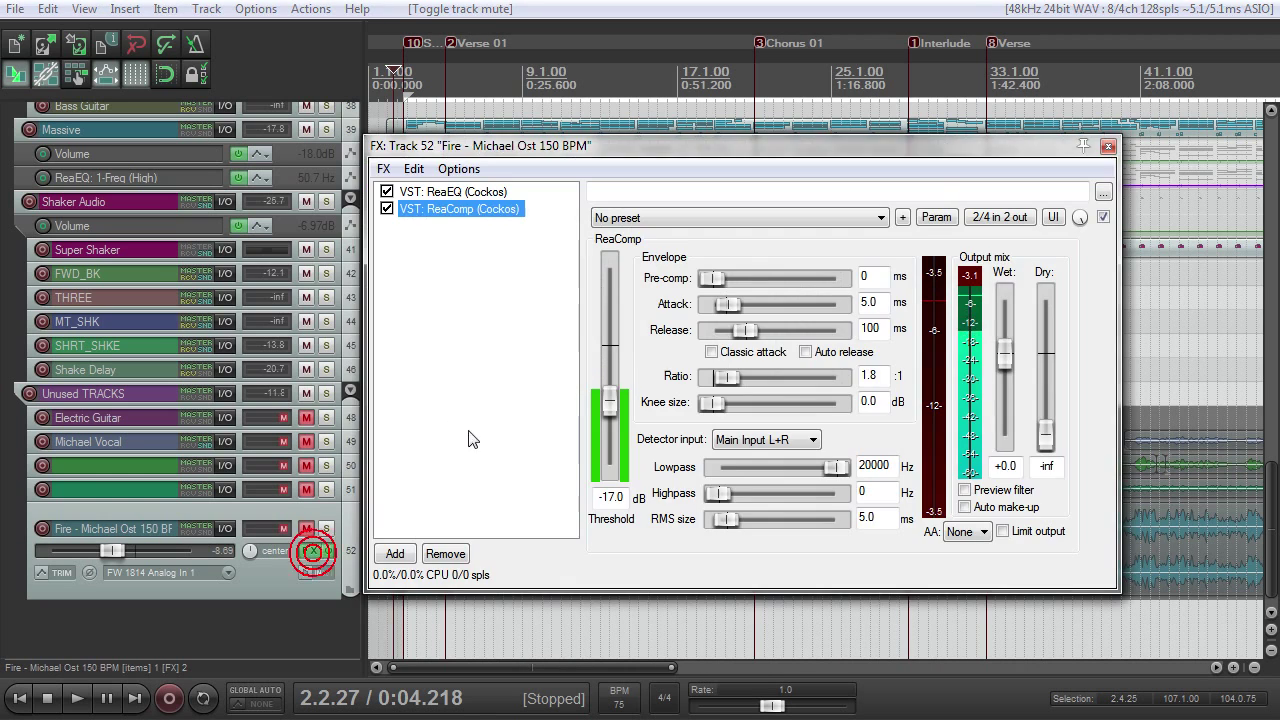
{"action": "left_click", "coordinate": [1108, 148]}
Enlarge the Finger_1 track and its Pan envelope lane in the Fing_Acoustics folder
{"action": "left_click_drag", "start_coordinate": [1270, 503], "coordinate": [1230, 475]}
{"action": "scroll", "coordinate": [593, 393], "scroll_direction": "down", "scroll_amount": 5}
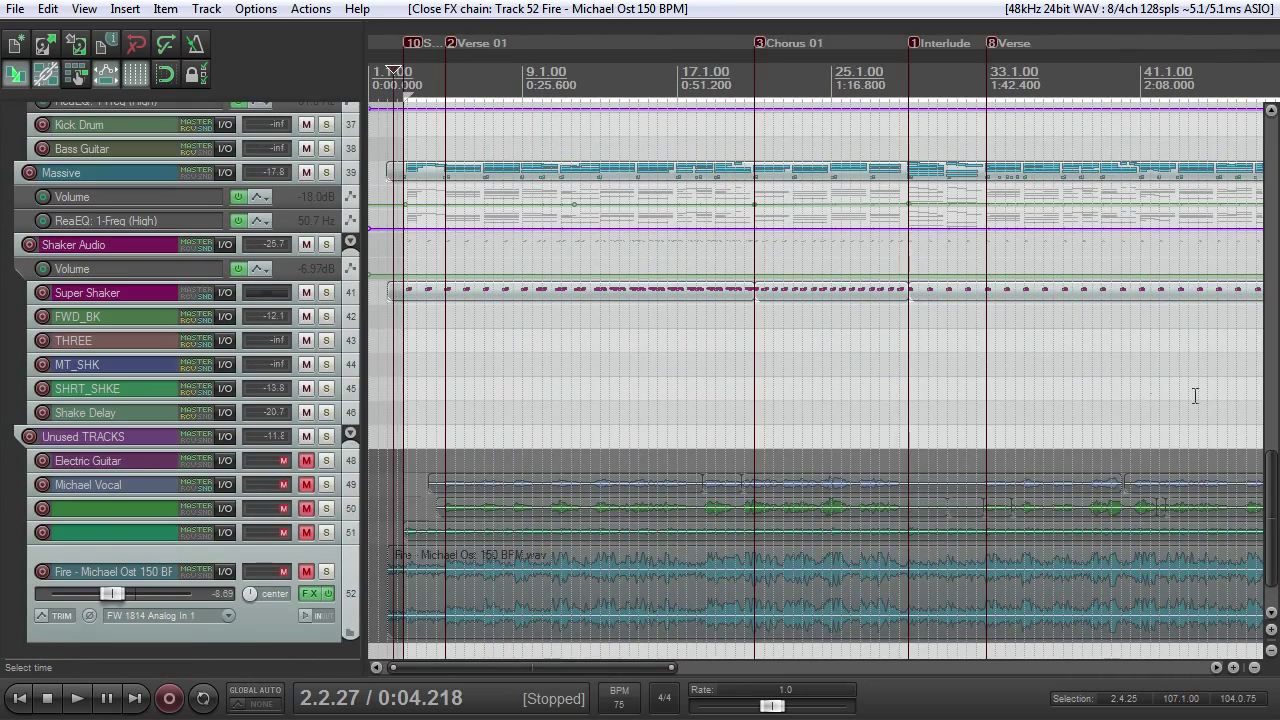
{"action": "left_click_drag", "start_coordinate": [1268, 478], "coordinate": [1235, 140]}
{"action": "scroll", "coordinate": [772, 288], "scroll_direction": "up", "scroll_amount": 1}
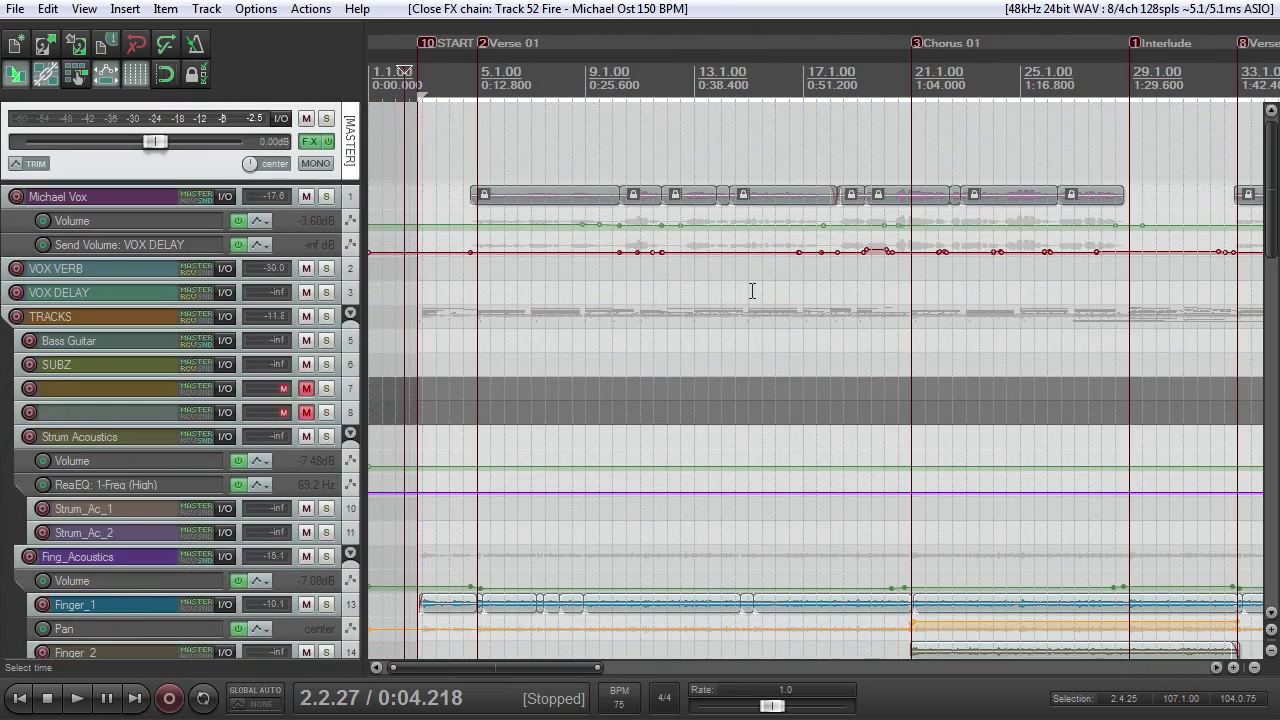
{"action": "left_click_drag", "start_coordinate": [1270, 168], "coordinate": [1270, 276]}
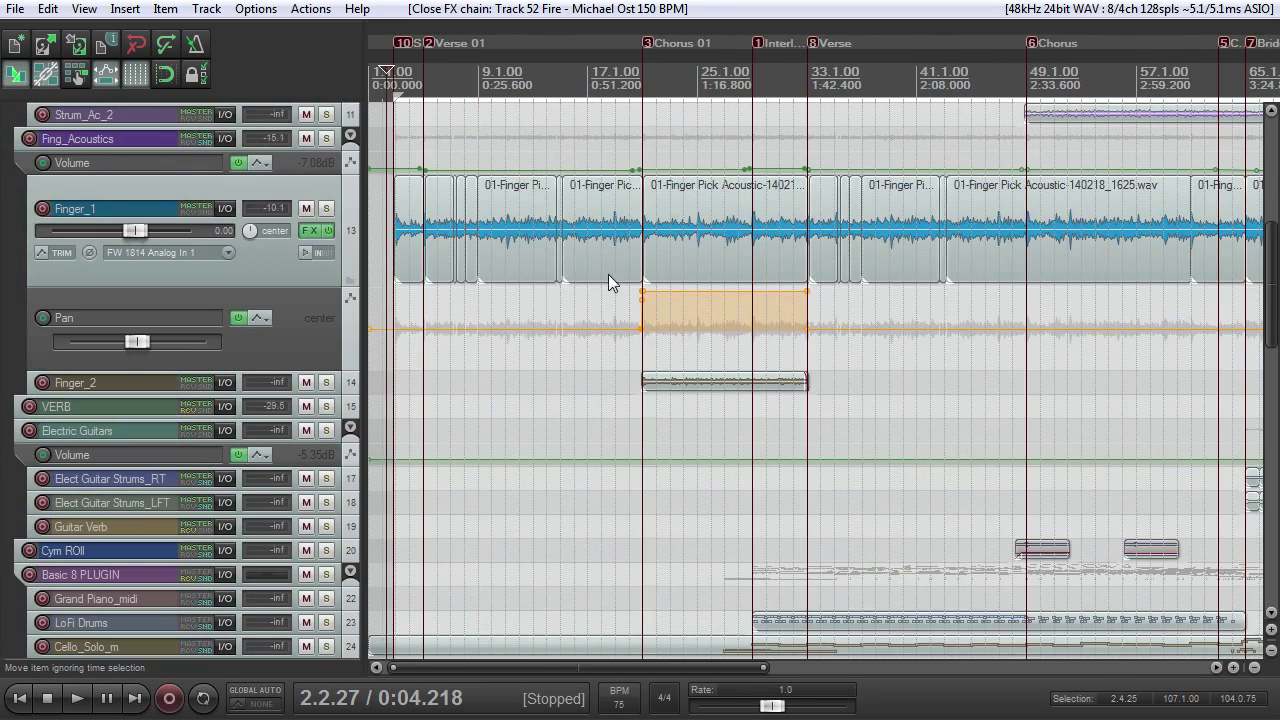
{"action": "scroll", "coordinate": [476, 278], "scroll_direction": "up", "scroll_amount": 1}
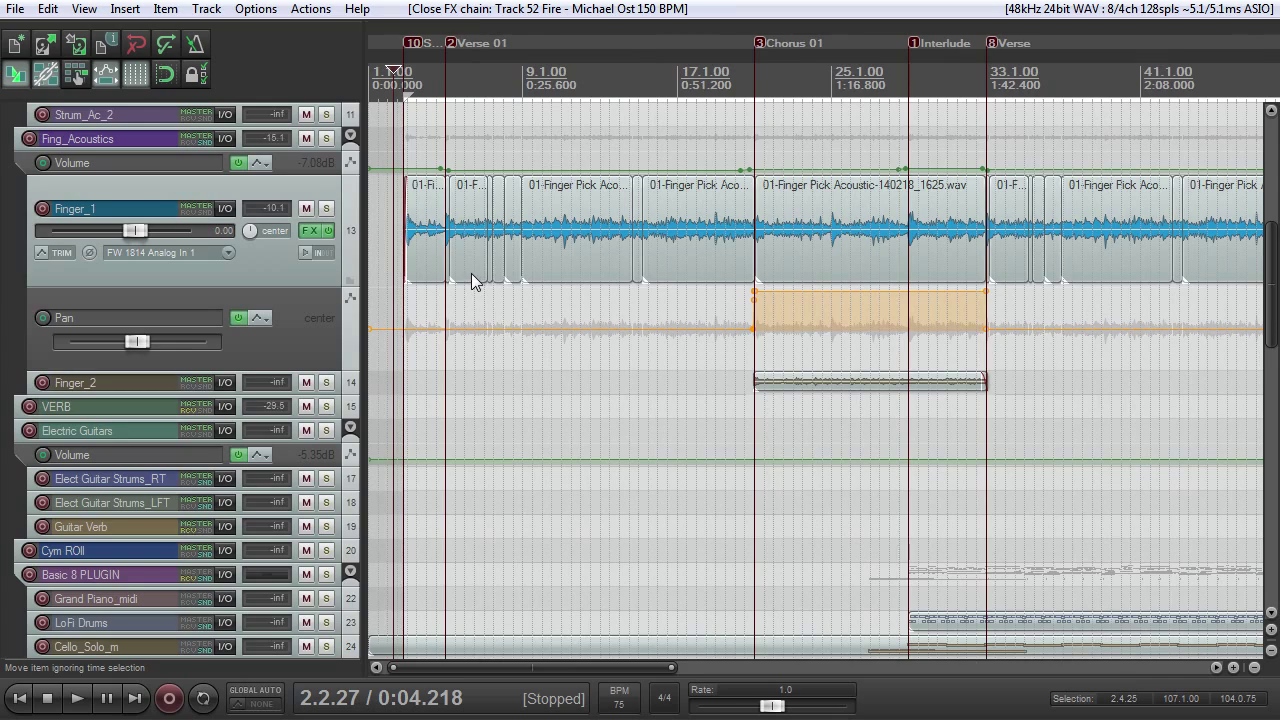
{"action": "scroll", "coordinate": [455, 262], "scroll_direction": "up", "scroll_amount": 3}
{"action": "scroll", "coordinate": [455, 262], "scroll_direction": "down", "scroll_amount": 3}
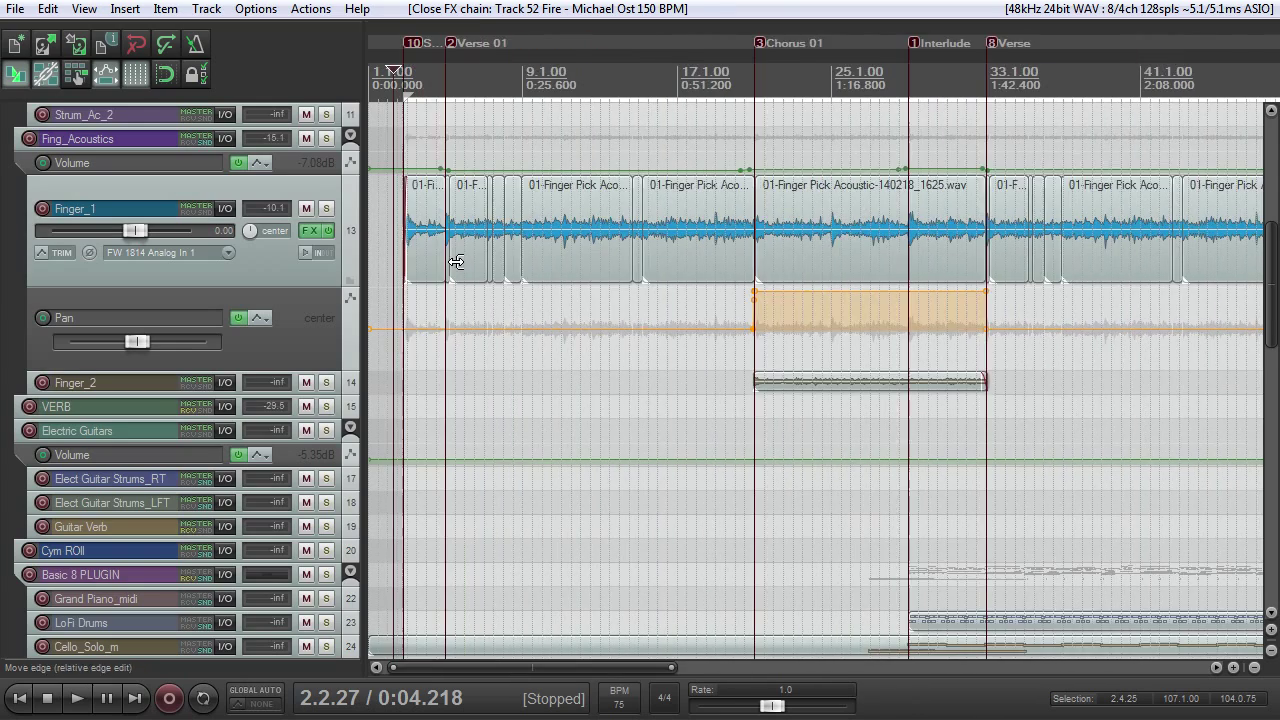
{"action": "scroll", "coordinate": [455, 262], "scroll_direction": "up", "scroll_amount": 1}
Audition the Finger_1 track in solo from about 0:07 near the START marker, and unsolo it after stopping playback
{"action": "left_click", "coordinate": [326, 208]}
{"action": "left_click", "coordinate": [429, 78]}
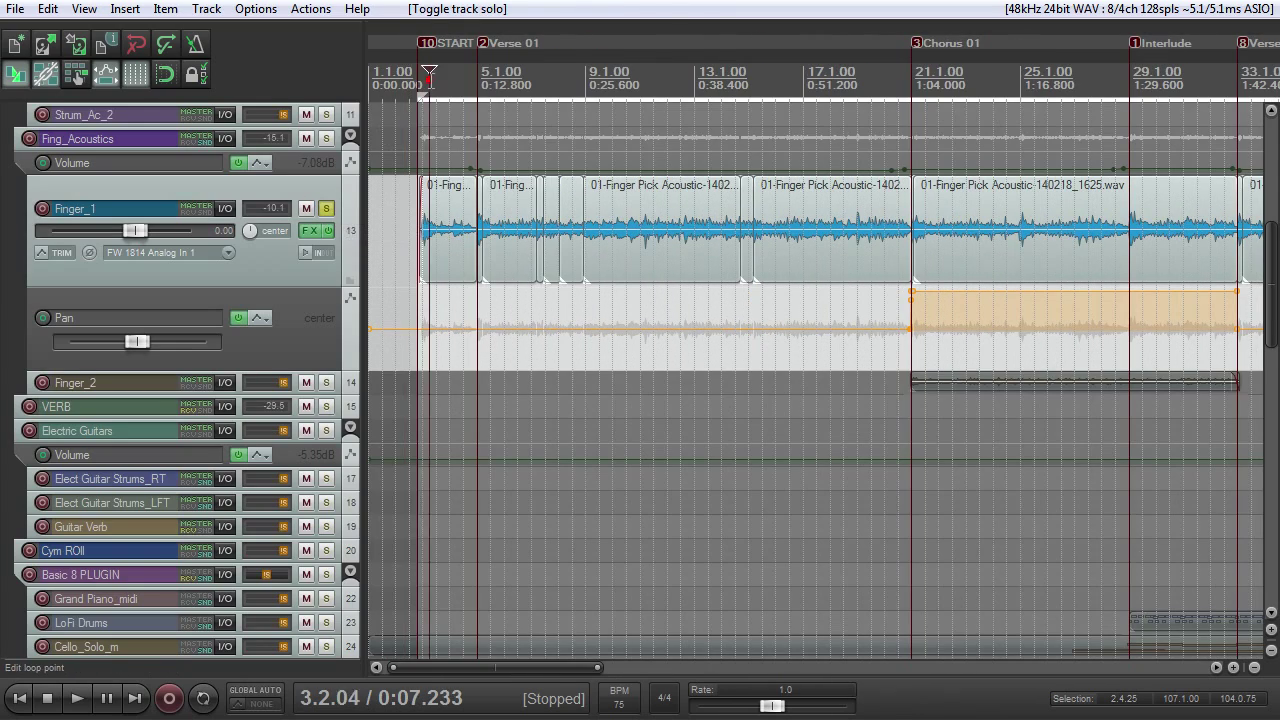
{"action": "key", "text": "space"}
{"action": "scroll", "coordinate": [491, 185], "scroll_direction": "up", "scroll_amount": 2}
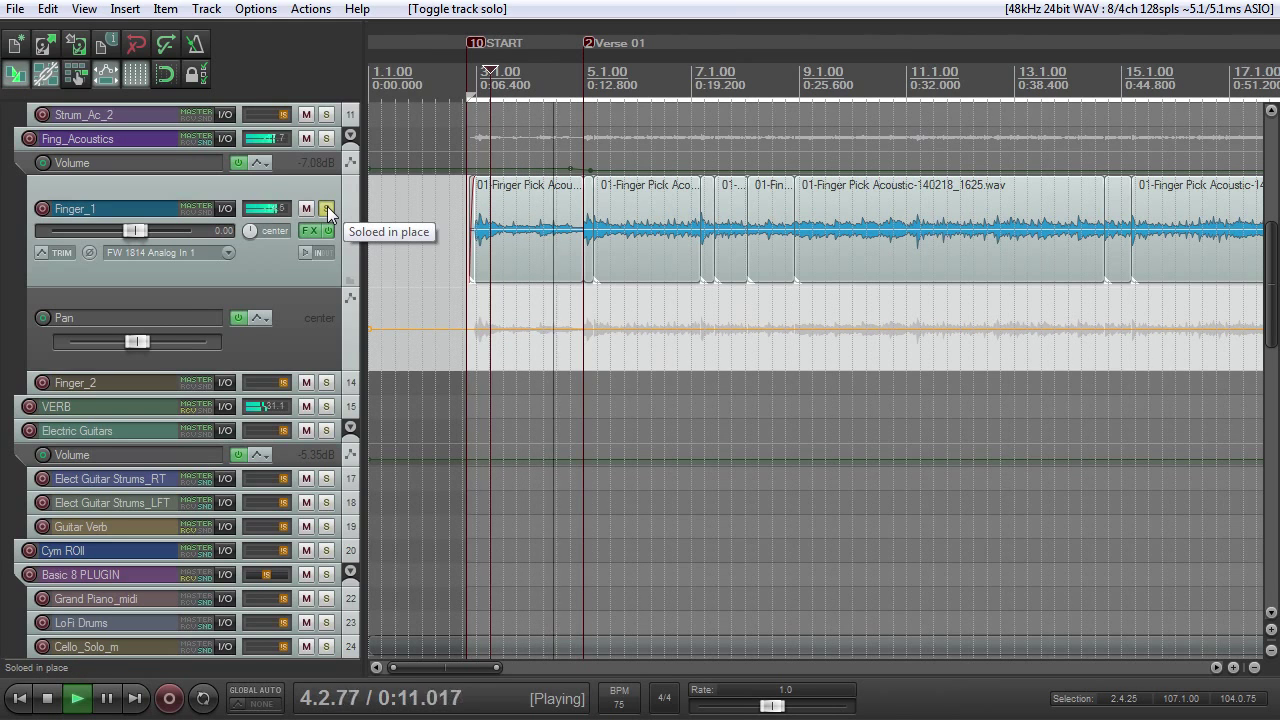
{"action": "key", "text": "space"}
{"action": "left_click", "coordinate": [327, 208]}
{"action": "scroll", "coordinate": [663, 220], "scroll_direction": "down", "scroll_amount": 3}
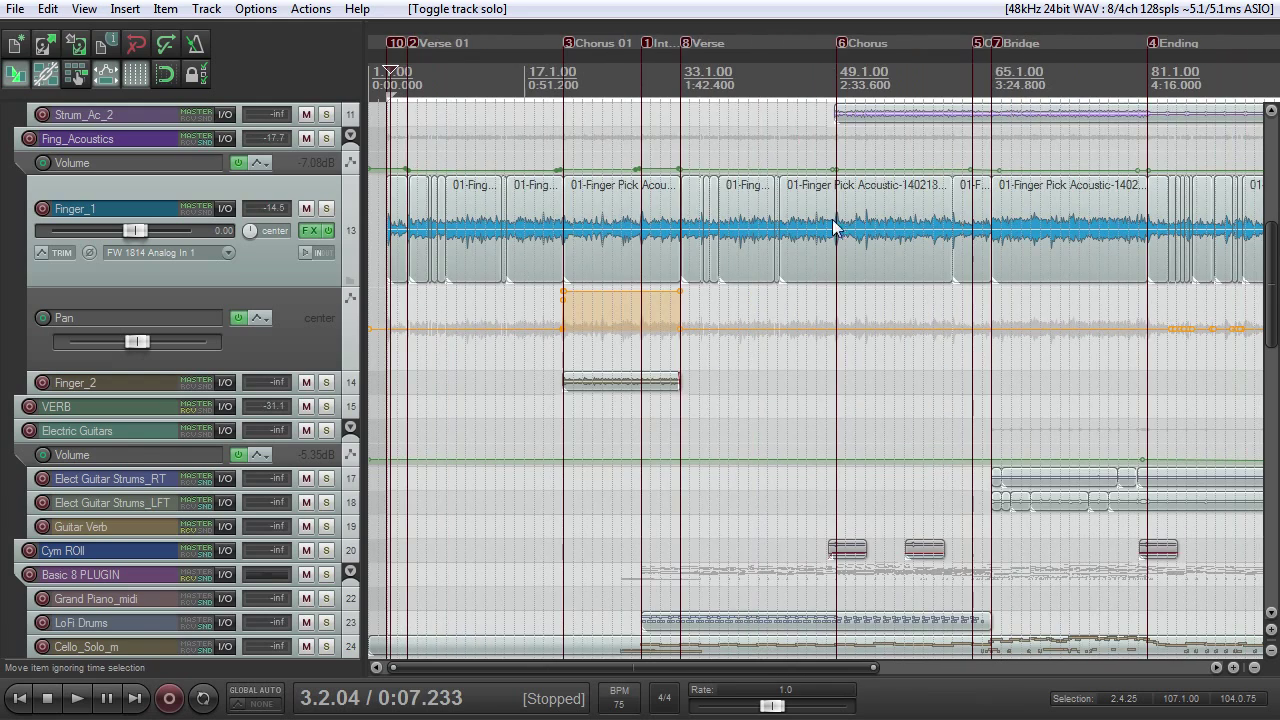
Audition the Strum Acoustics folder in solo from about 2:45 in the Chorus, and unsolo it after stopping playback
{"action": "left_click", "coordinate": [871, 71]}
{"action": "scroll", "coordinate": [331, 138], "scroll_direction": "up", "scroll_amount": 2}
{"action": "left_click", "coordinate": [327, 138]}
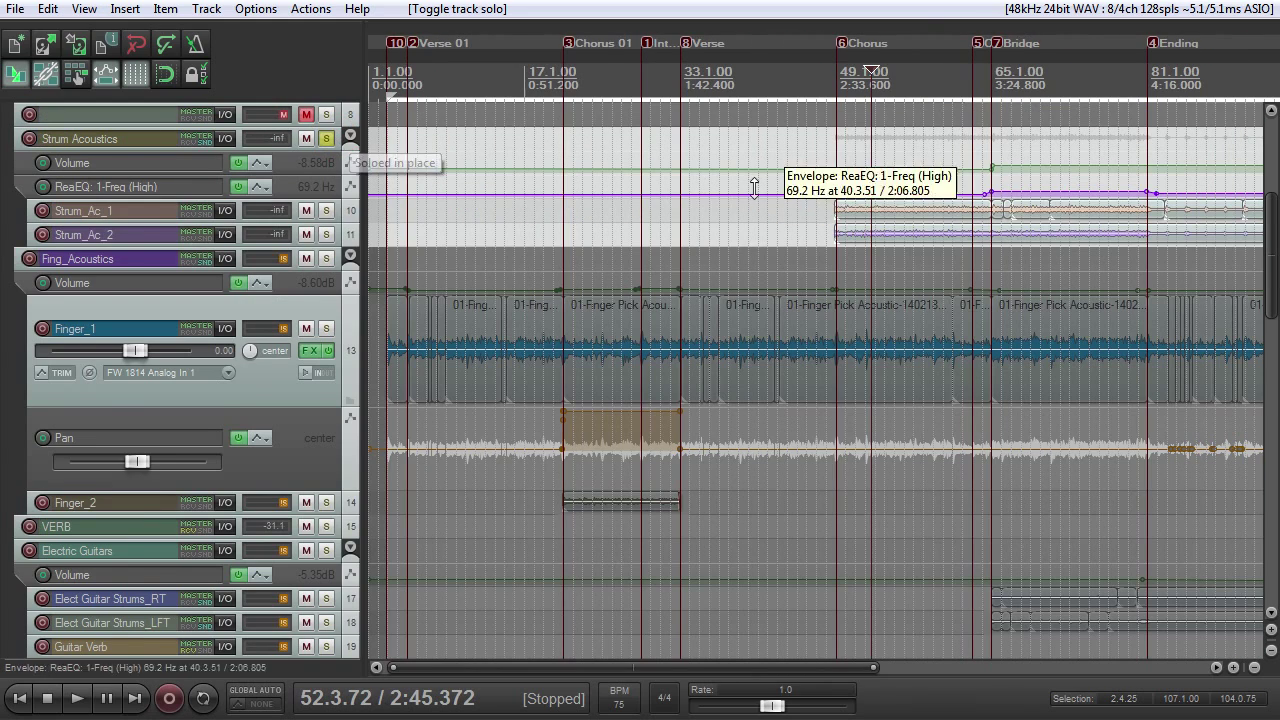
{"action": "key", "text": "space"}
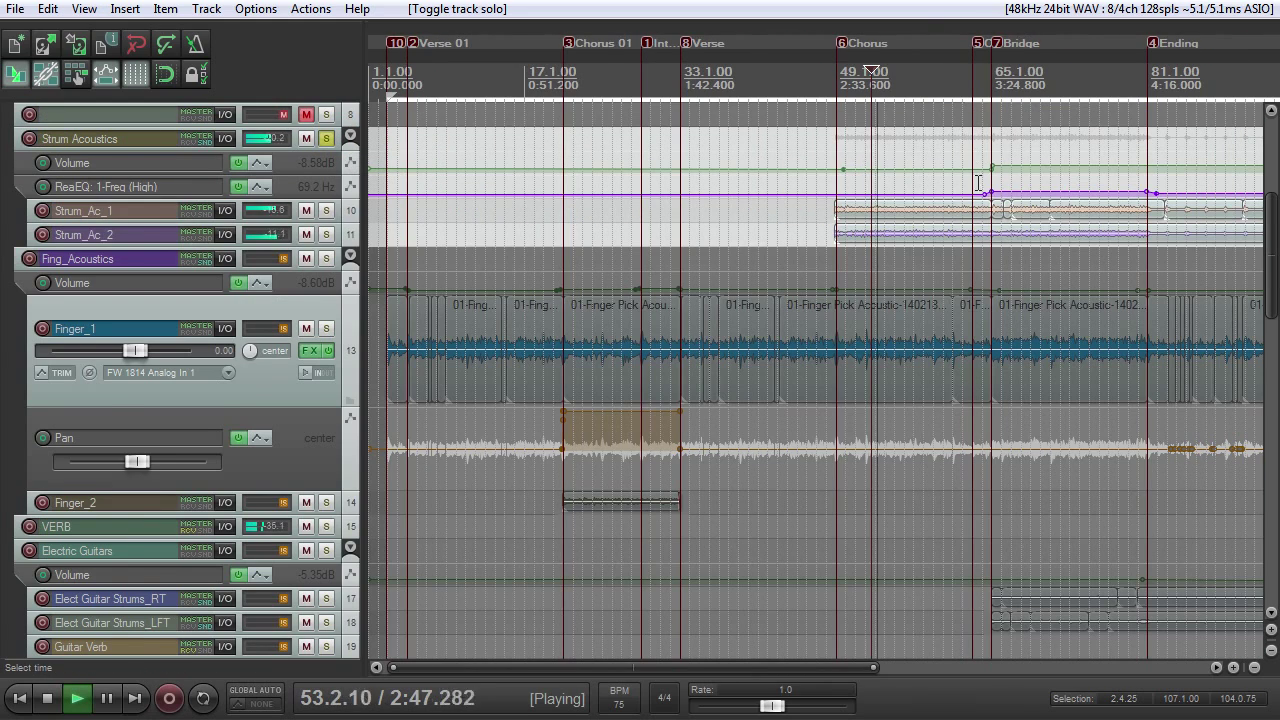
{"action": "scroll", "coordinate": [975, 170], "scroll_direction": "down", "scroll_amount": 3}
{"action": "key", "text": "space"}
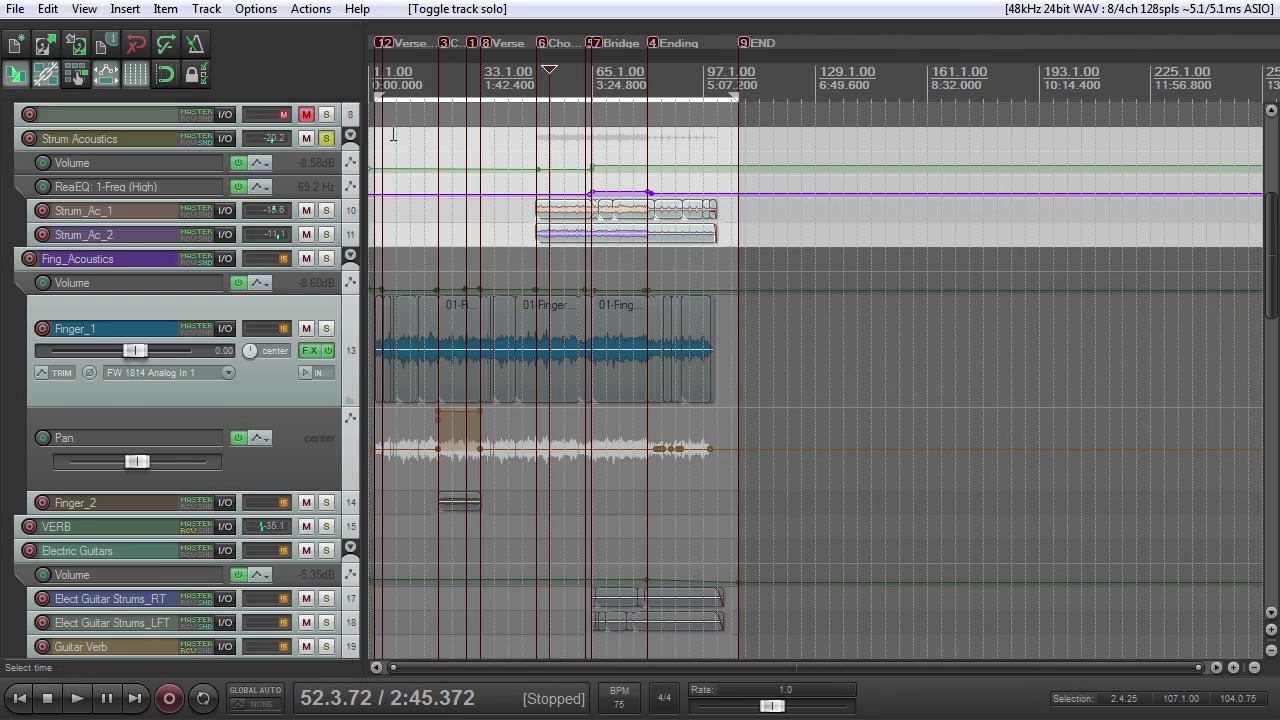
{"action": "left_click", "coordinate": [326, 138]}
Solo the Drums_midi track and play it from about 3:23, just before the Bridge marker
{"action": "left_click_drag", "start_coordinate": [1267, 214], "coordinate": [1271, 307]}
{"action": "left_click", "coordinate": [591, 88]}
{"action": "scroll", "coordinate": [629, 186], "scroll_direction": "up", "scroll_amount": 4}
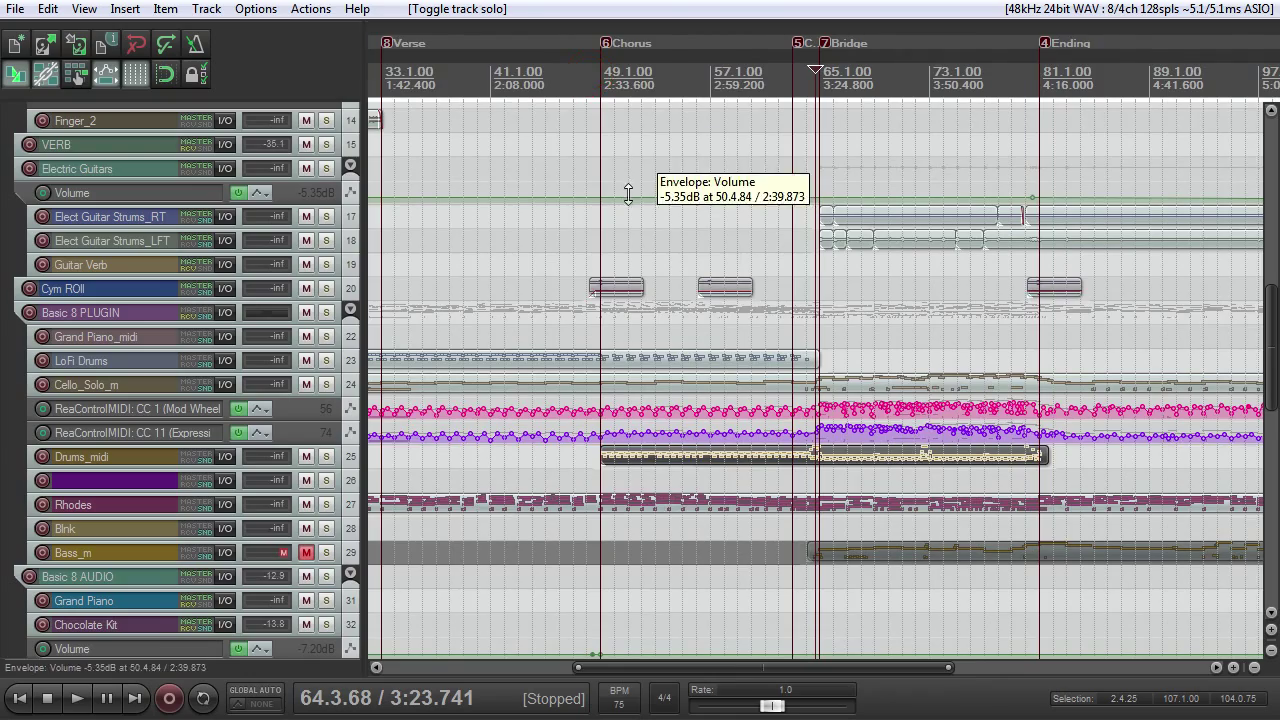
{"action": "scroll", "coordinate": [626, 191], "scroll_direction": "down", "scroll_amount": 1}
{"action": "left_click_drag", "start_coordinate": [1270, 330], "coordinate": [1270, 367]}
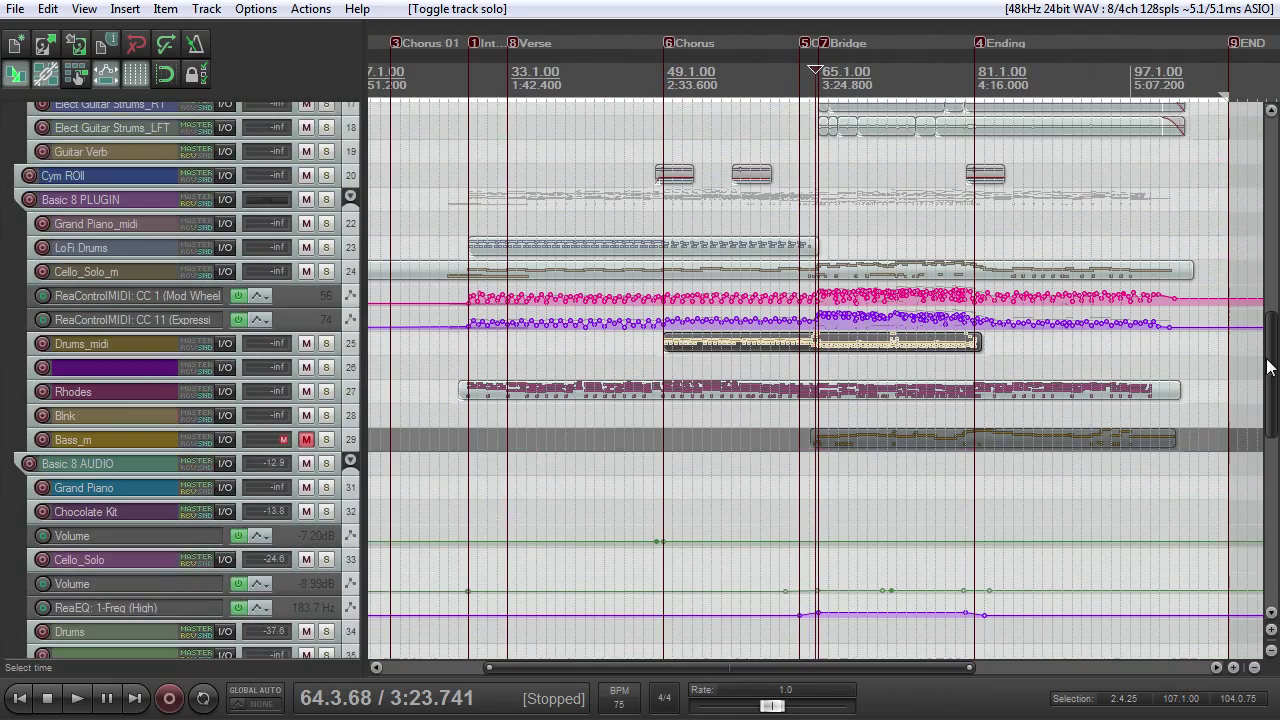
{"action": "left_click", "coordinate": [326, 343]}
{"action": "key", "text": "space"}
{"action": "scroll", "coordinate": [860, 322], "scroll_direction": "up", "scroll_amount": 2}
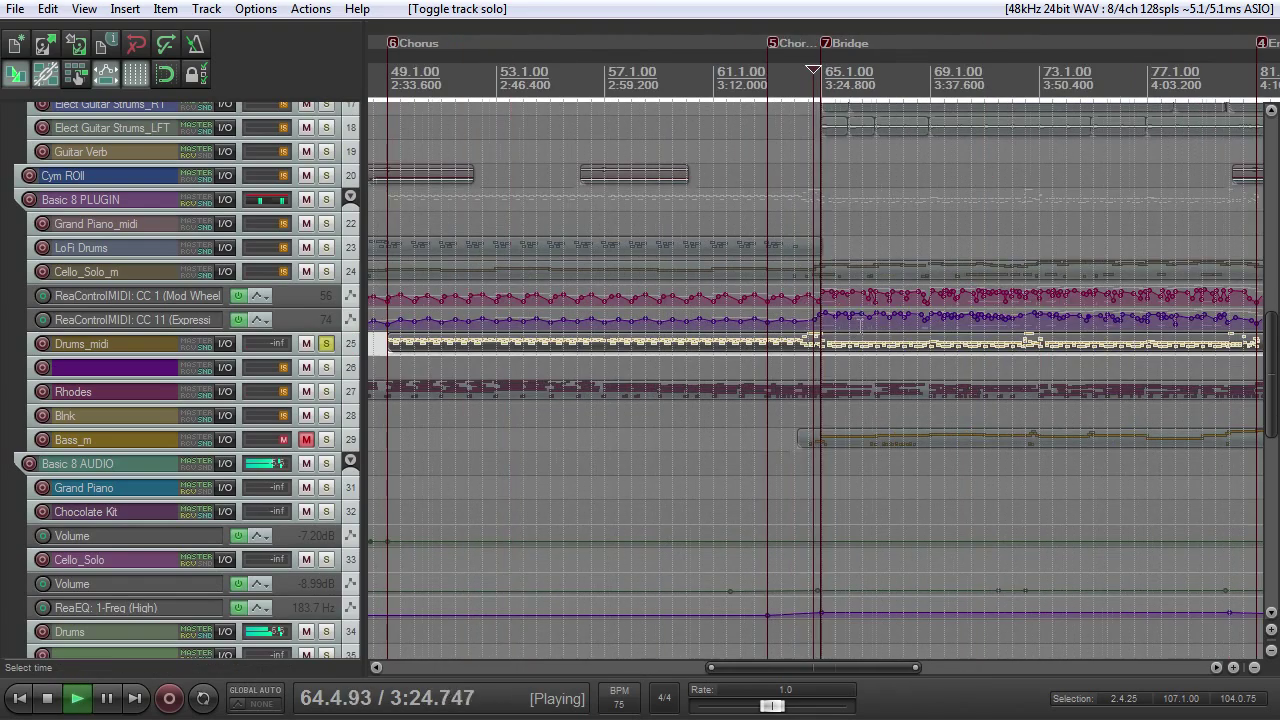
Examine the Drums_midi notes around the Bridge during playback, and stop and unsolo the track
{"action": "scroll", "coordinate": [861, 325], "scroll_direction": "up", "scroll_amount": 2}
{"action": "scroll", "coordinate": [821, 331], "scroll_direction": "up", "scroll_amount": 2}
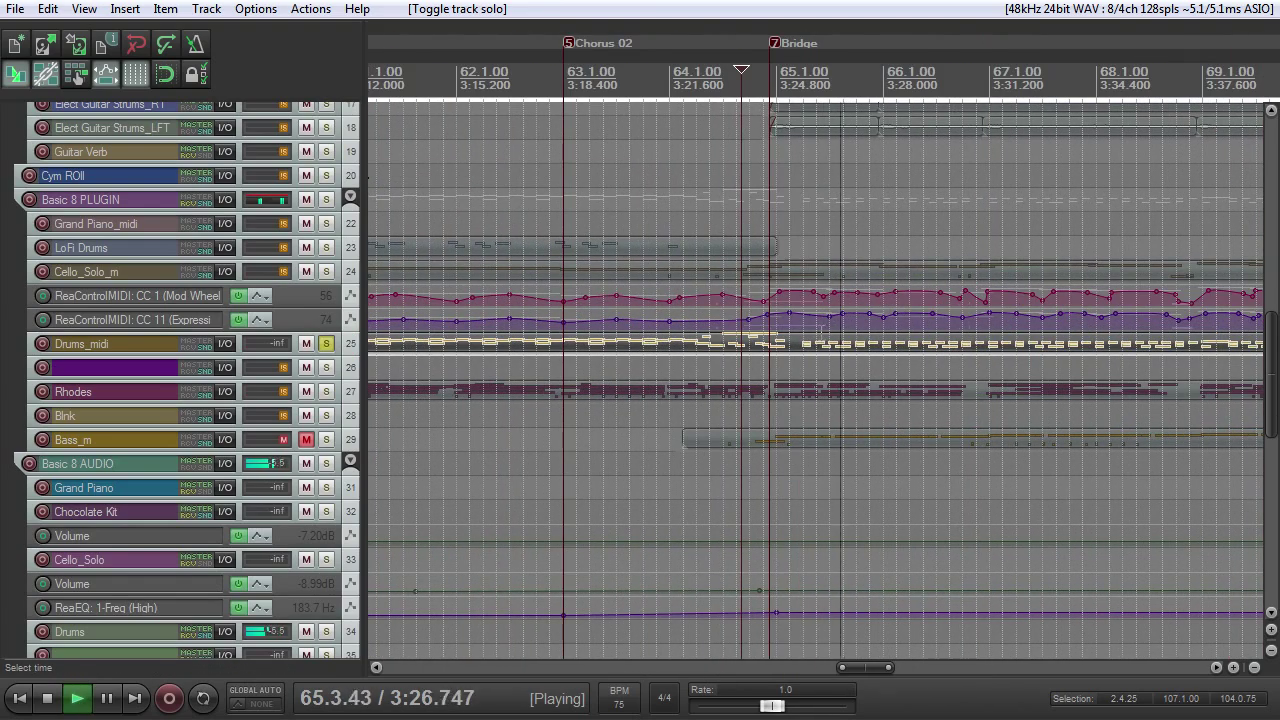
{"action": "scroll", "coordinate": [821, 330], "scroll_direction": "down", "scroll_amount": 3}
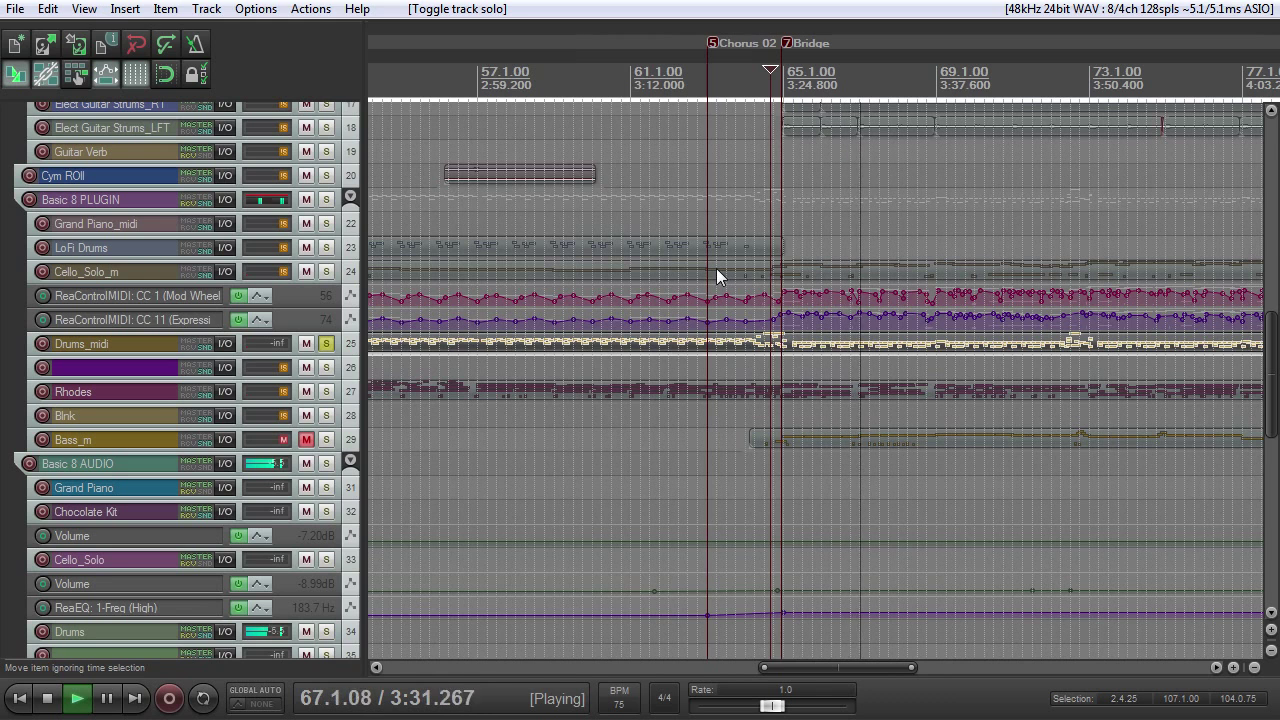
{"action": "key", "text": "space"}
{"action": "left_click", "coordinate": [326, 343]}
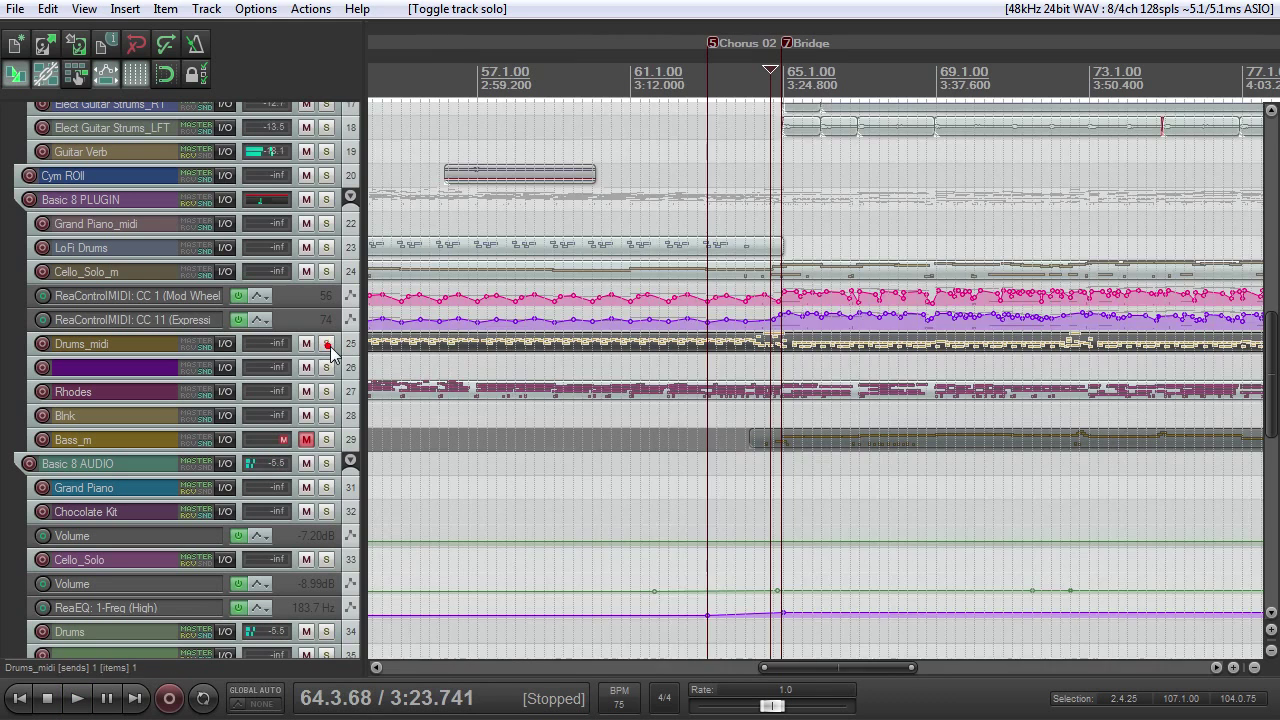
Review the arrangement across the whole song, from the acoustic guitar tracks to the Basic 8 plug-in and audio tracks
{"action": "scroll", "coordinate": [539, 209], "scroll_direction": "down", "scroll_amount": 10}
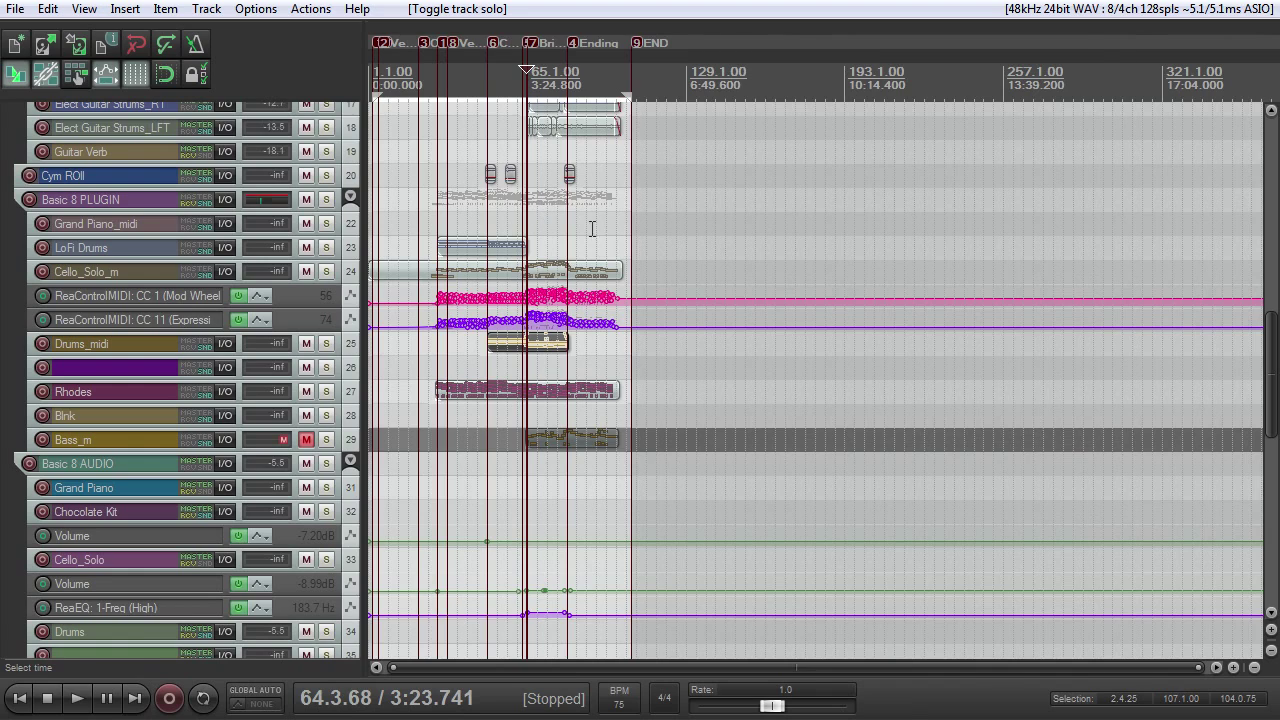
{"action": "scroll", "coordinate": [592, 229], "scroll_direction": "up", "scroll_amount": 5}
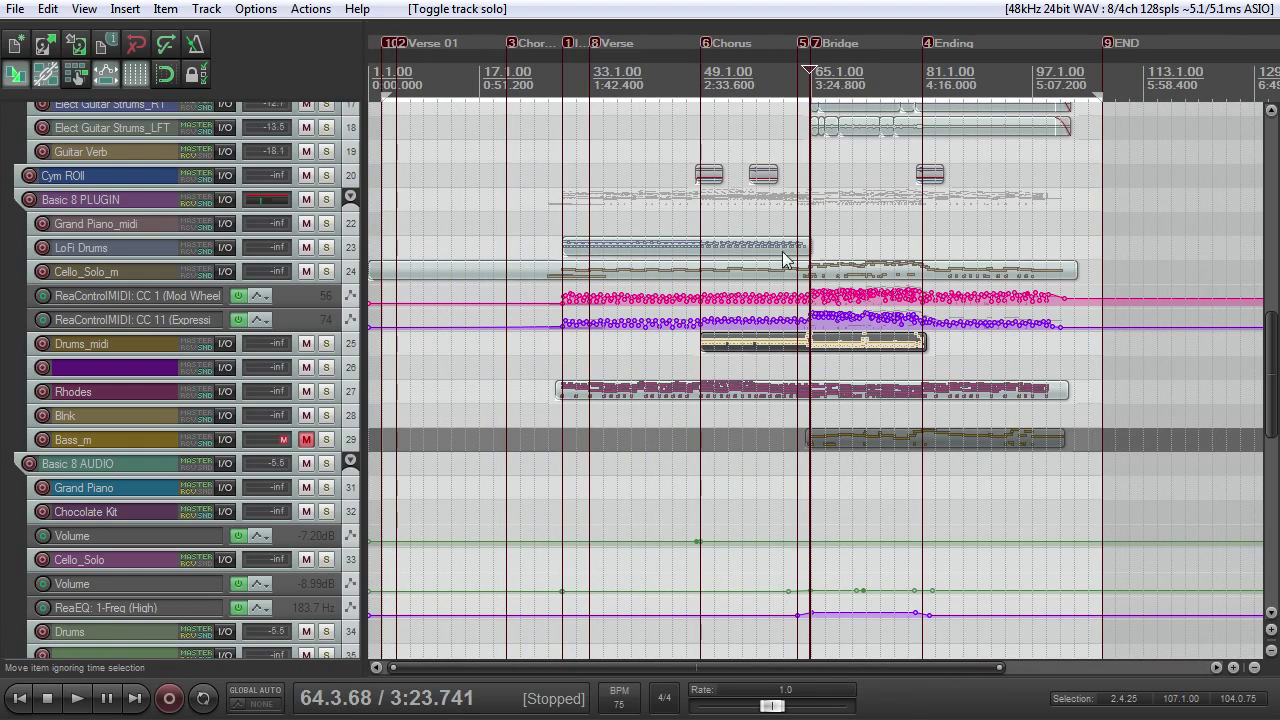
{"action": "scroll", "coordinate": [1080, 440], "scroll_direction": "up", "scroll_amount": 8}
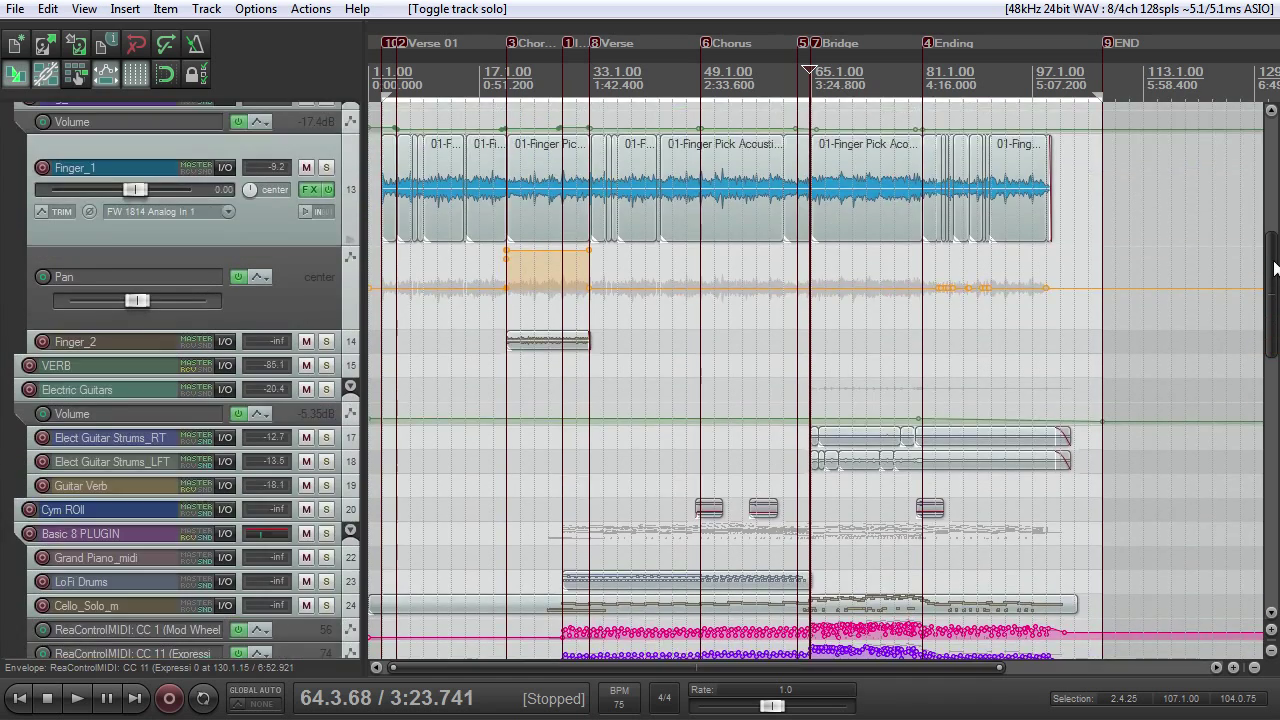
{"action": "scroll", "coordinate": [1066, 373], "scroll_direction": "down", "scroll_amount": 3}
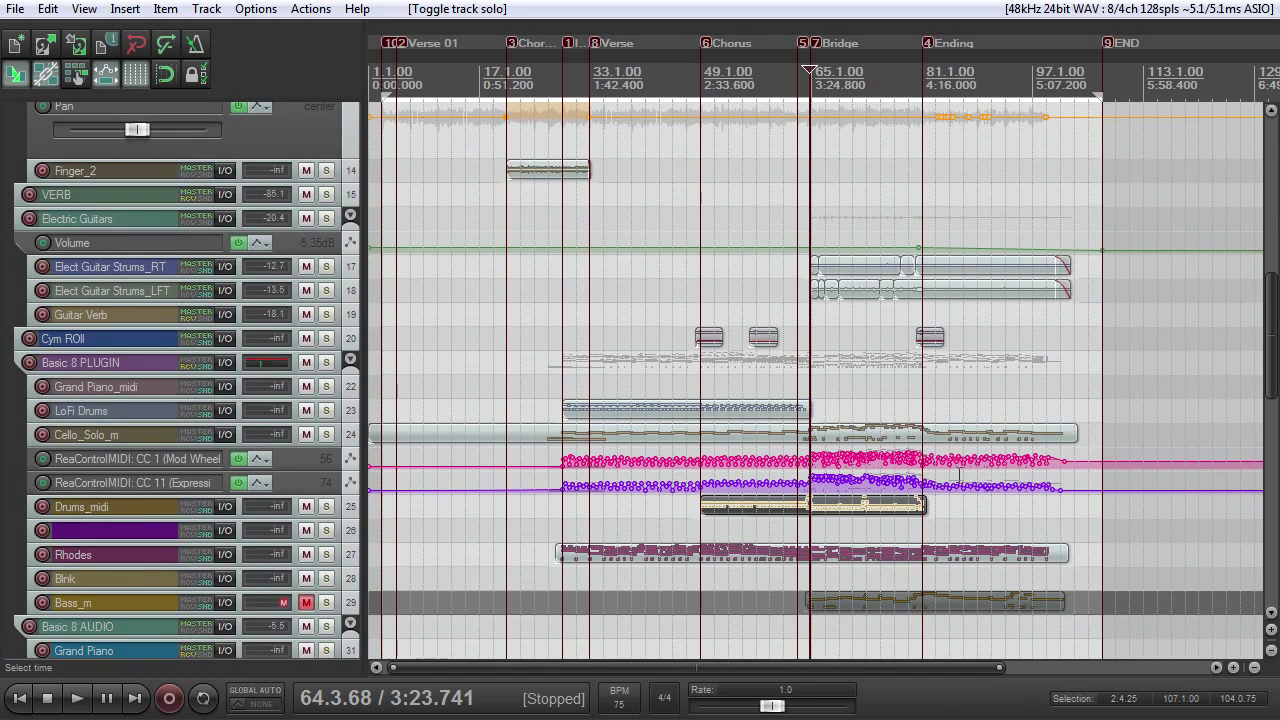
{"action": "scroll", "coordinate": [1080, 428], "scroll_direction": "down", "scroll_amount": 4}
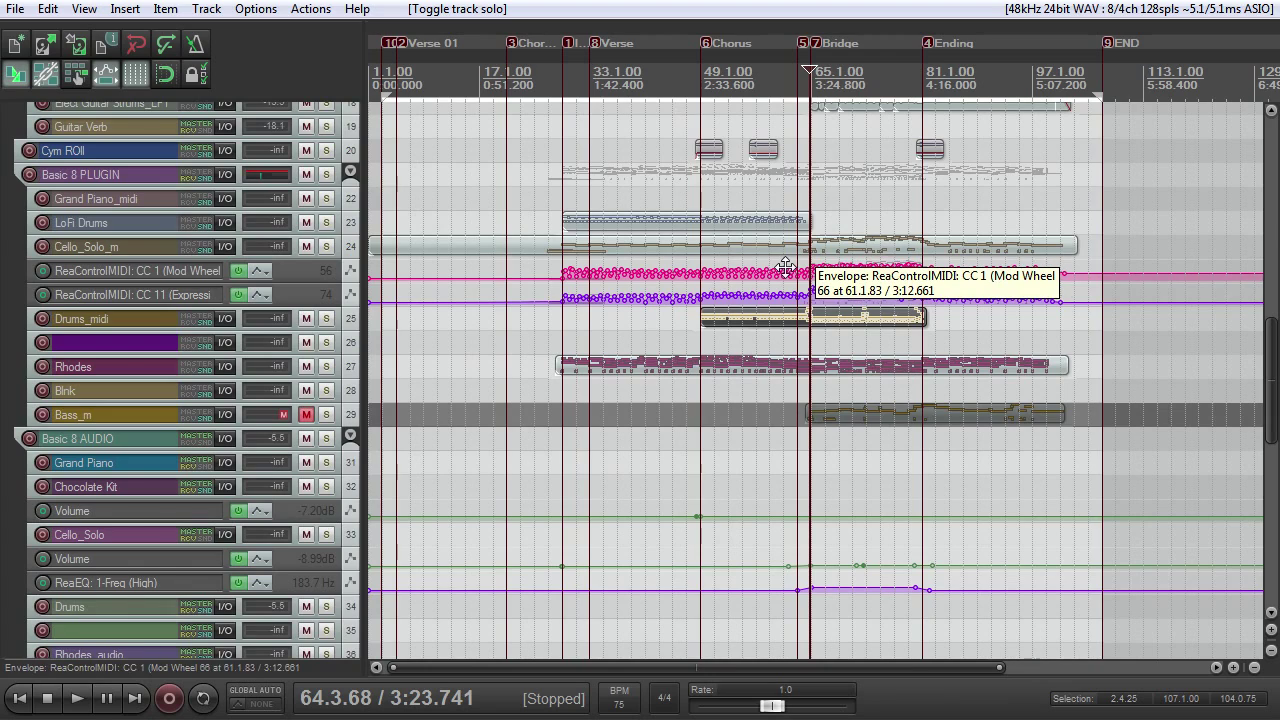
{"action": "left_click_drag", "start_coordinate": [1268, 335], "coordinate": [1250, 185]}
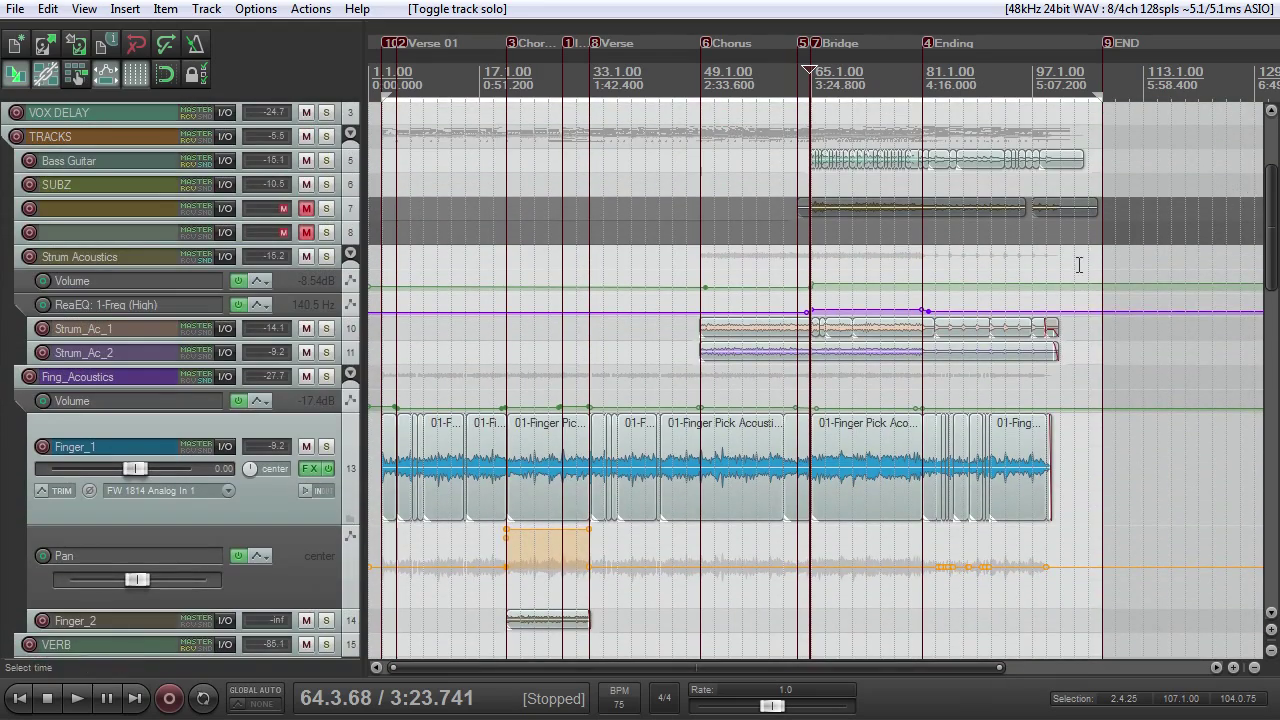
Play the full mix from the START marker at the beginning of the song
{"action": "scroll", "coordinate": [682, 393], "scroll_direction": "up", "scroll_amount": 2}
{"action": "scroll", "coordinate": [686, 398], "scroll_direction": "down", "scroll_amount": 2}
{"action": "scroll", "coordinate": [589, 255], "scroll_direction": "up", "scroll_amount": 2}
{"action": "scroll", "coordinate": [427, 105], "scroll_direction": "down", "scroll_amount": 2}
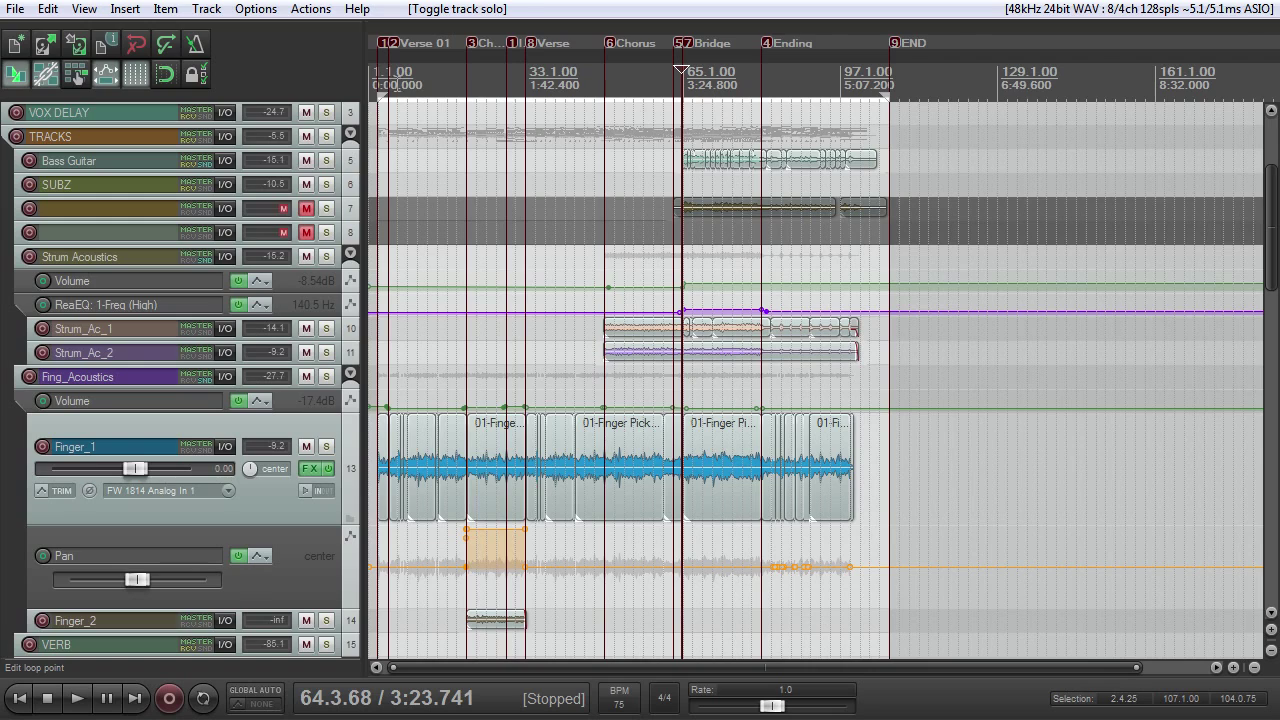
{"action": "scroll", "coordinate": [486, 160], "scroll_direction": "up", "scroll_amount": 2}
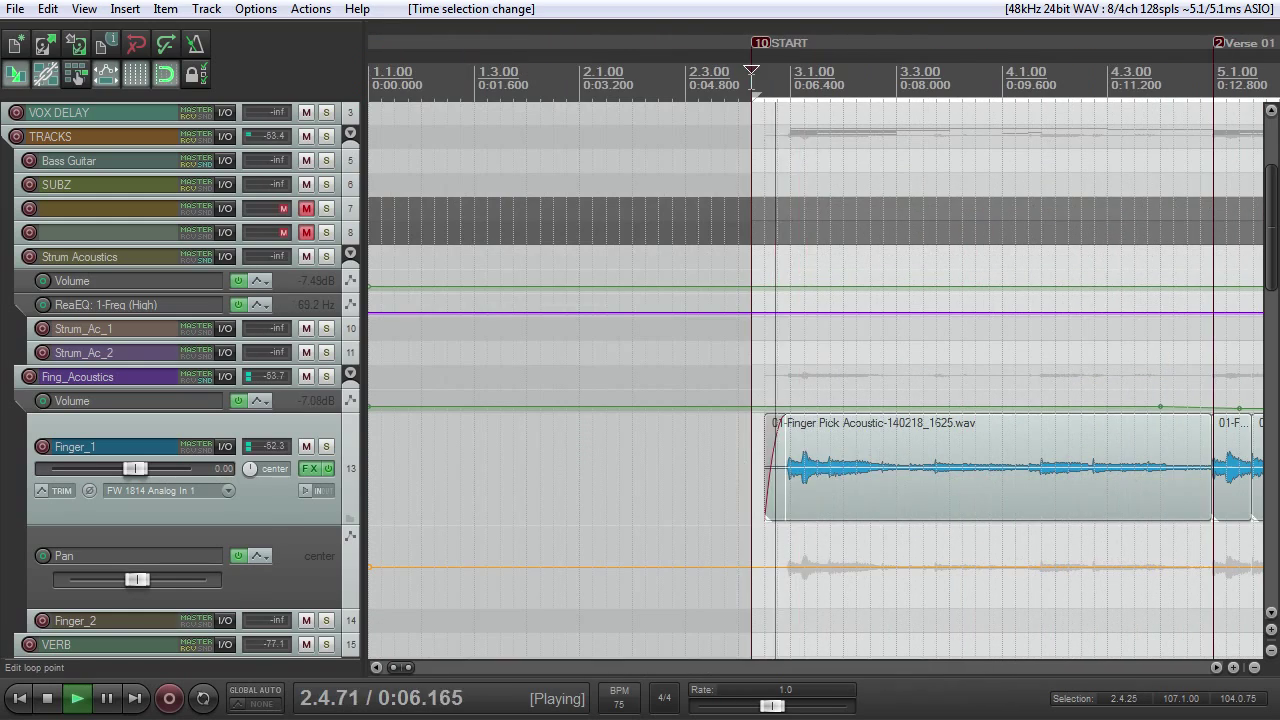
{"action": "scroll", "coordinate": [448, 311], "scroll_direction": "down", "scroll_amount": 4}
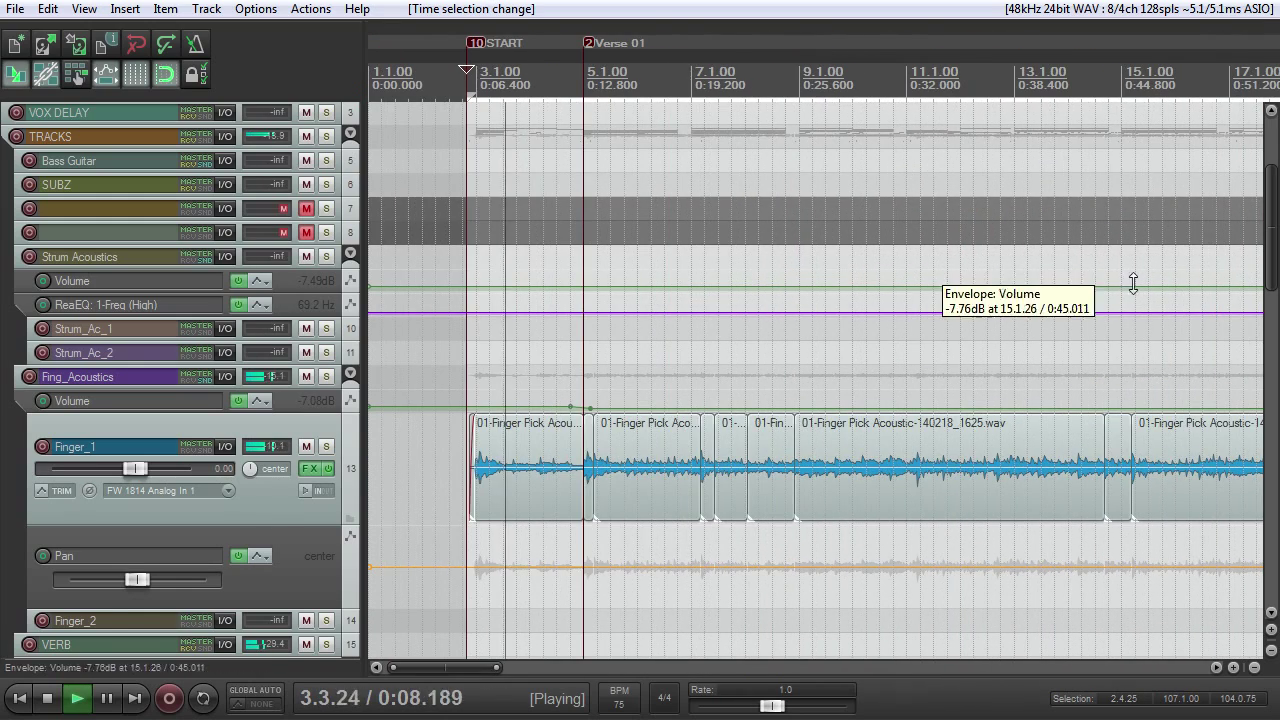
Review the tracks during playback, from the Massive and shaker tracks up to the lead vocal around Verse 01
{"action": "left_click_drag", "start_coordinate": [1273, 193], "coordinate": [1225, 410]}
{"action": "scroll", "coordinate": [1078, 365], "scroll_direction": "down", "scroll_amount": 4}
{"action": "scroll", "coordinate": [1077, 366], "scroll_direction": "down", "scroll_amount": 3}
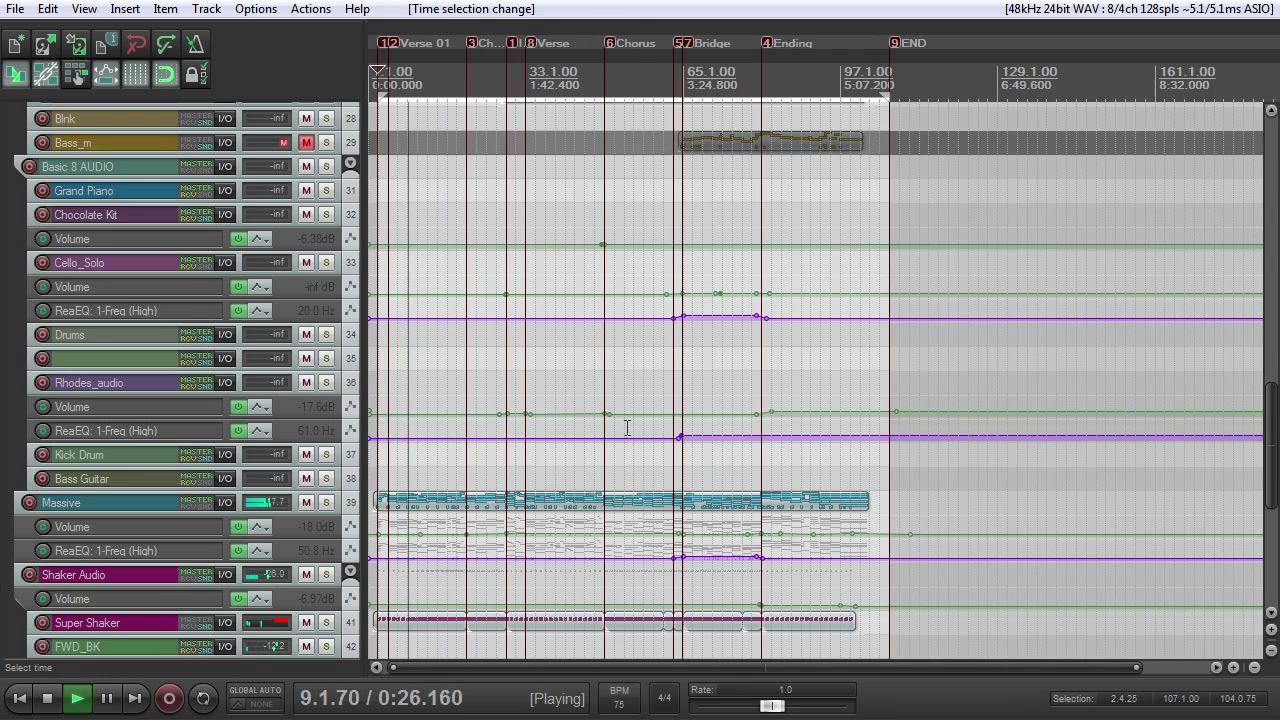
{"action": "left_click_drag", "start_coordinate": [1268, 410], "coordinate": [1201, 134]}
{"action": "scroll", "coordinate": [1006, 291], "scroll_direction": "up", "scroll_amount": 5}
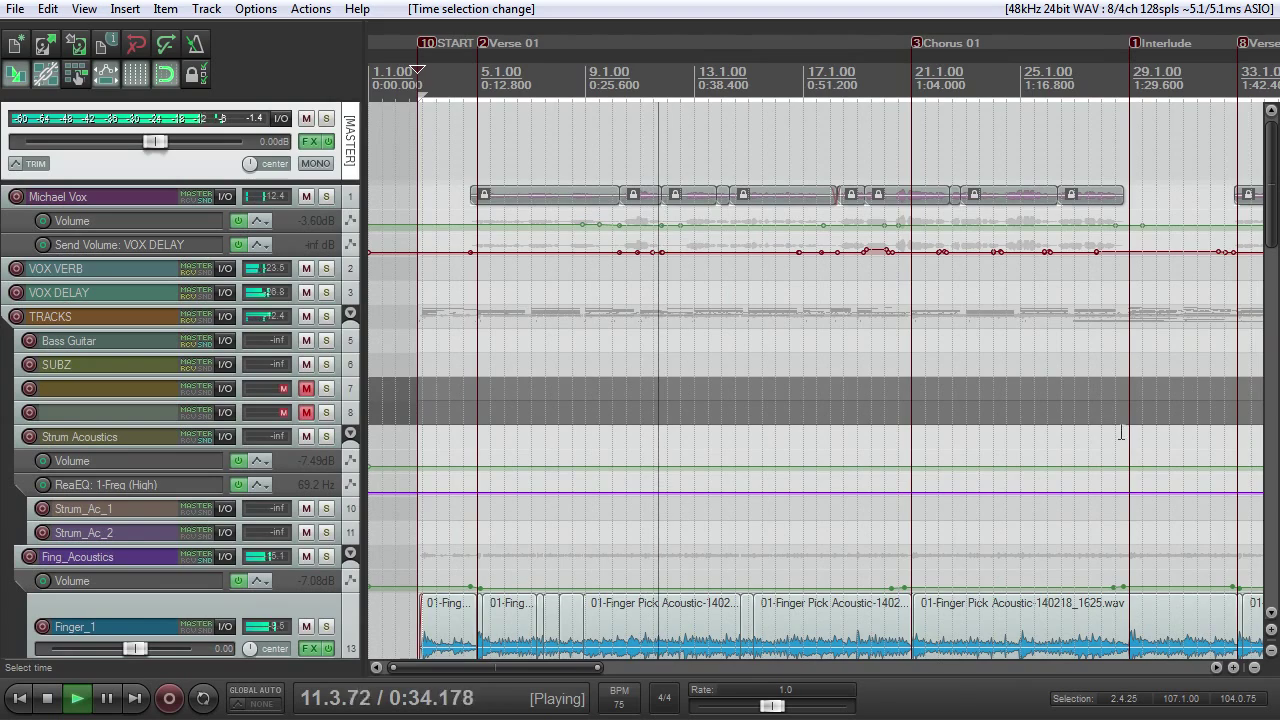
{"action": "scroll", "coordinate": [1066, 428], "scroll_direction": "up", "scroll_amount": 2}
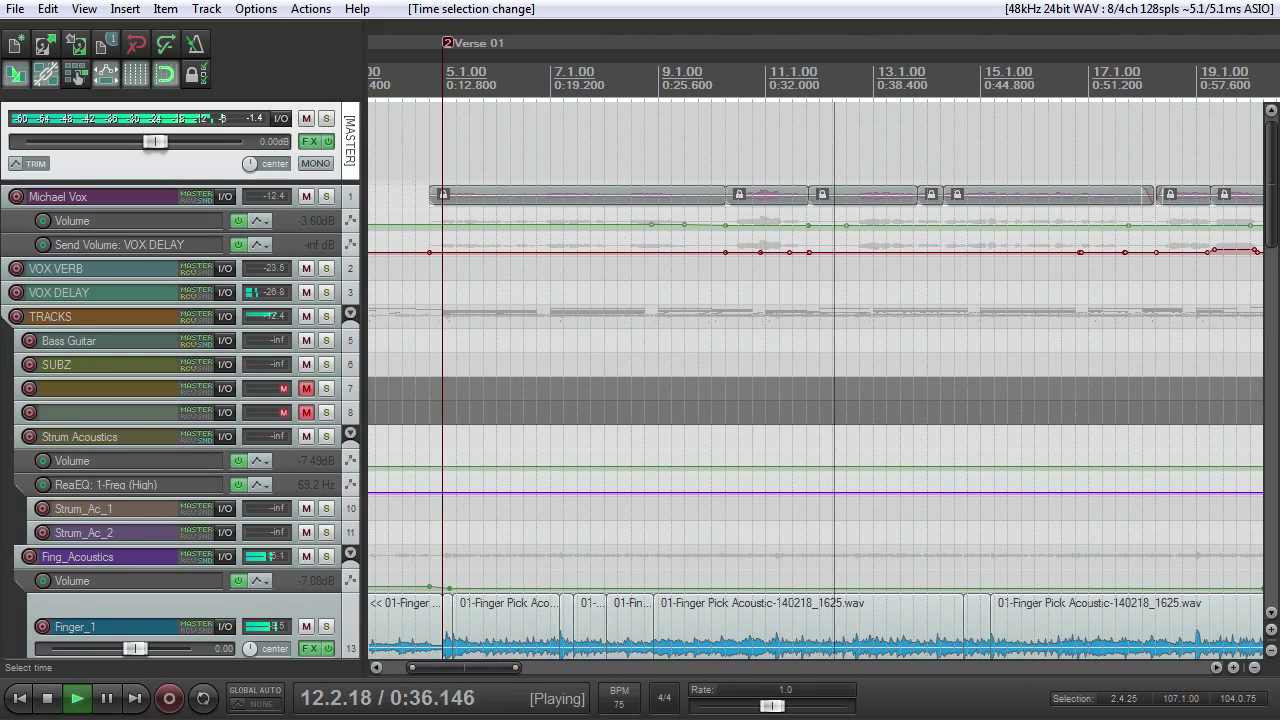
Enlarge the Super Shaker track and examine its MIDI notes across the song
{"action": "left_click_drag", "start_coordinate": [1273, 220], "coordinate": [1260, 538]}
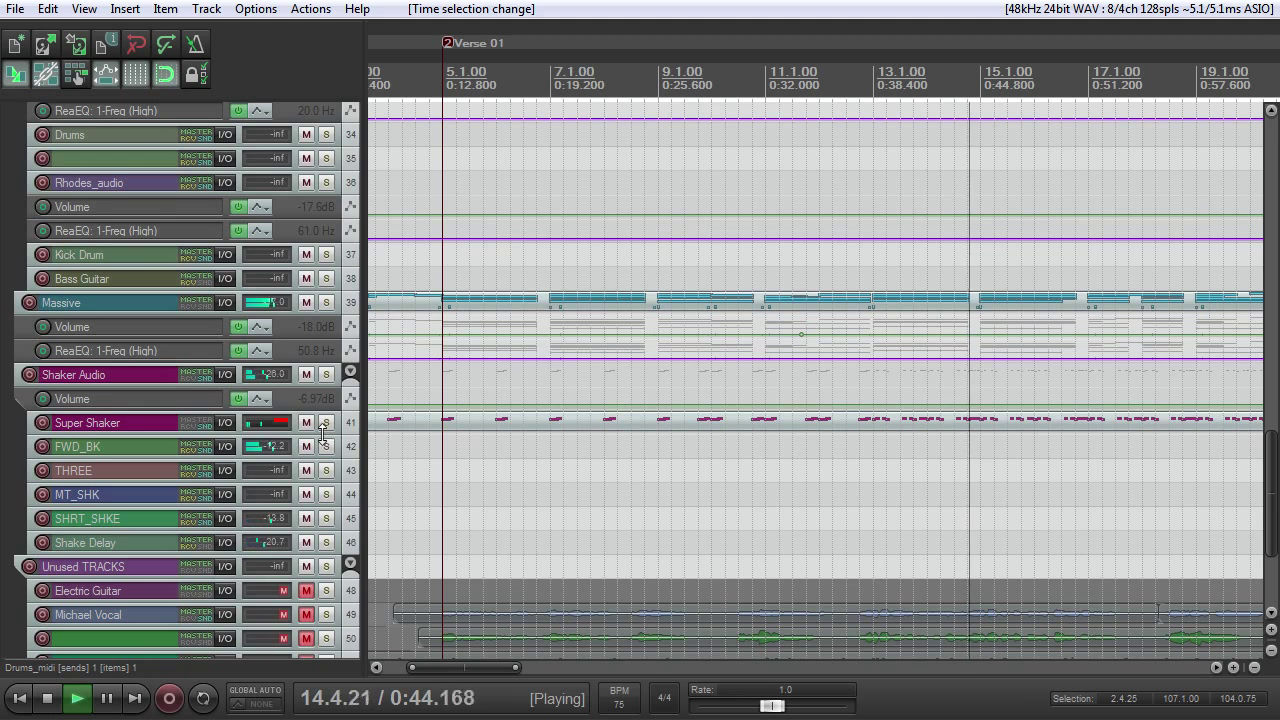
{"action": "left_click_drag", "start_coordinate": [324, 432], "coordinate": [345, 608]}
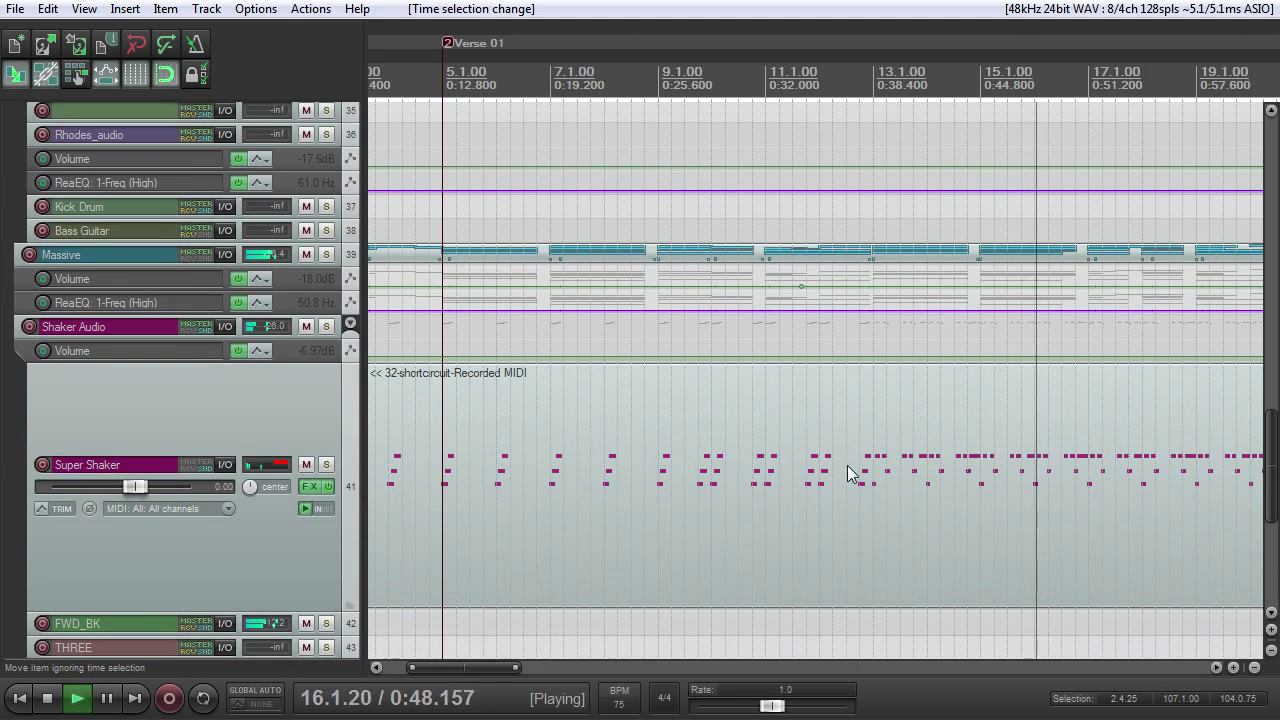
{"action": "scroll", "coordinate": [885, 458], "scroll_direction": "down", "scroll_amount": 5}
{"action": "scroll", "coordinate": [880, 458], "scroll_direction": "up", "scroll_amount": 3}
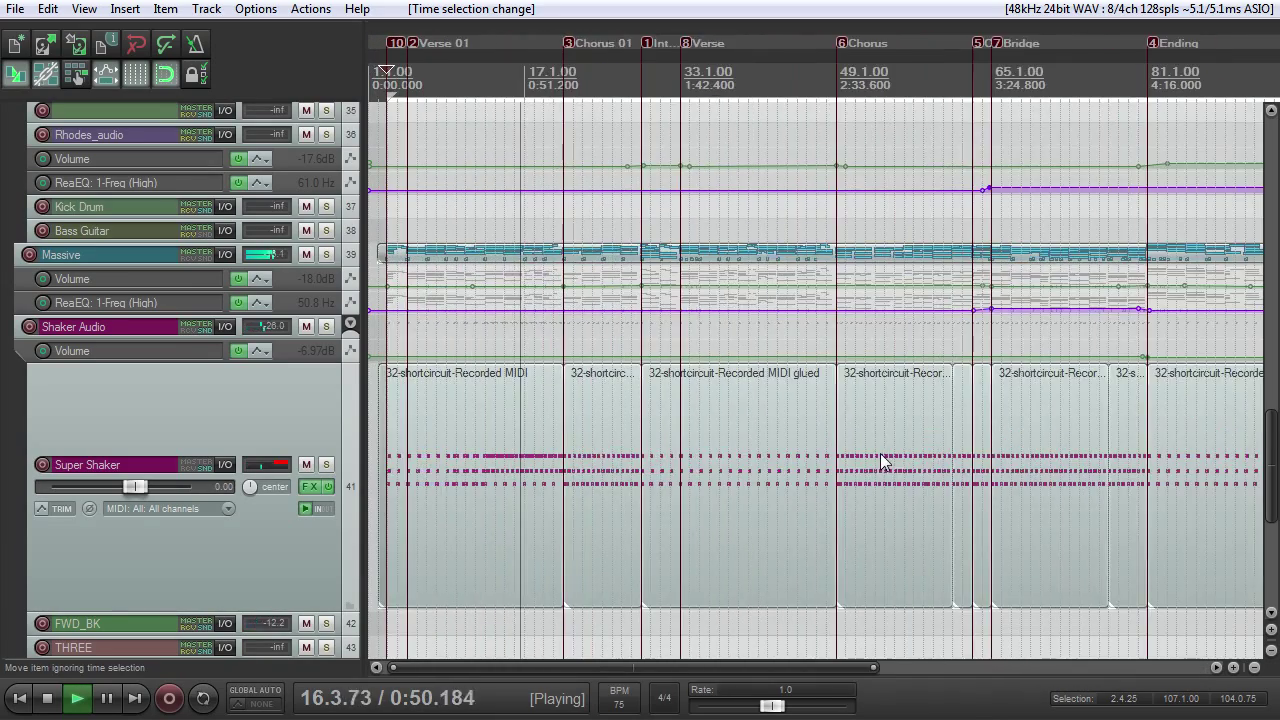
{"action": "scroll", "coordinate": [873, 462], "scroll_direction": "up", "scroll_amount": 3}
Follow playback through Chorus 01 toward the Interlude, comparing the finger-picked acoustic, shaker and vocal tracks
{"action": "left_click_drag", "start_coordinate": [1272, 450], "coordinate": [1250, 238]}
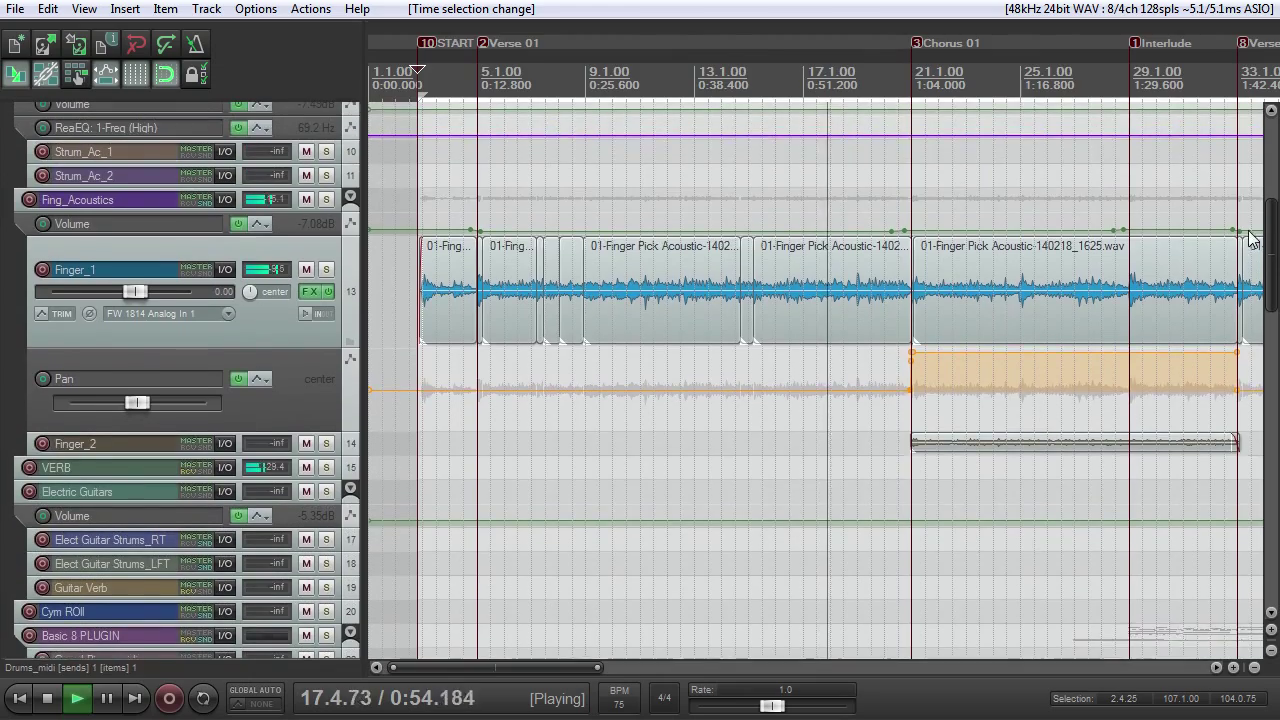
{"action": "scroll", "coordinate": [1059, 278], "scroll_direction": "up", "scroll_amount": 4}
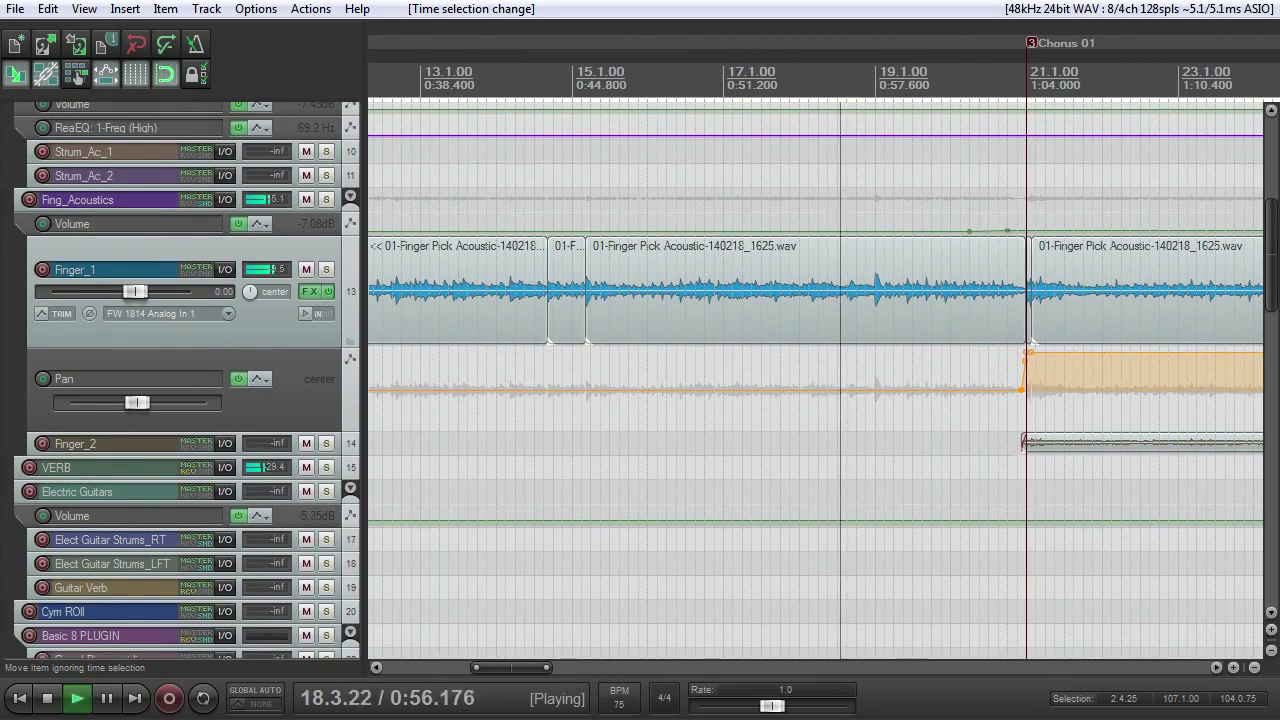
{"action": "left_click_drag", "start_coordinate": [1271, 255], "coordinate": [1273, 437]}
{"action": "scroll", "coordinate": [1140, 372], "scroll_direction": "down", "scroll_amount": 5}
{"action": "scroll", "coordinate": [1137, 378], "scroll_direction": "up", "scroll_amount": 5}
{"action": "scroll", "coordinate": [1131, 378], "scroll_direction": "down", "scroll_amount": 2}
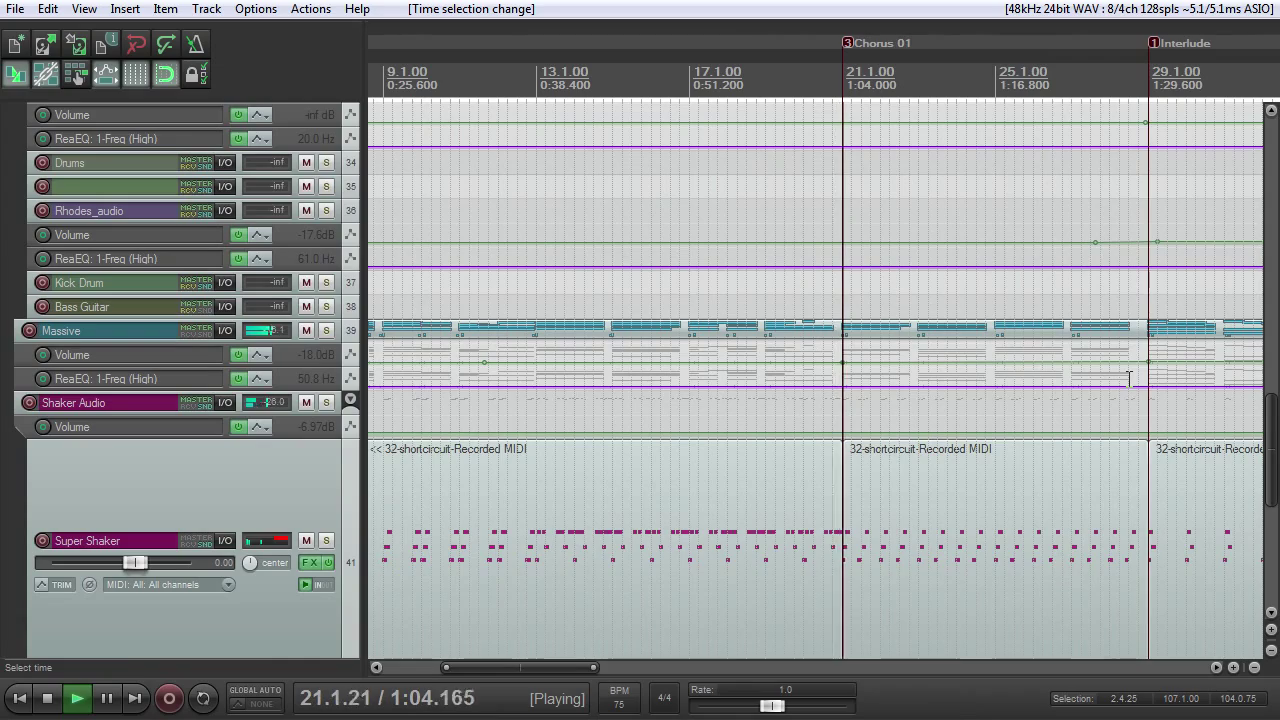
{"action": "left_click_drag", "start_coordinate": [1274, 425], "coordinate": [1245, 140]}
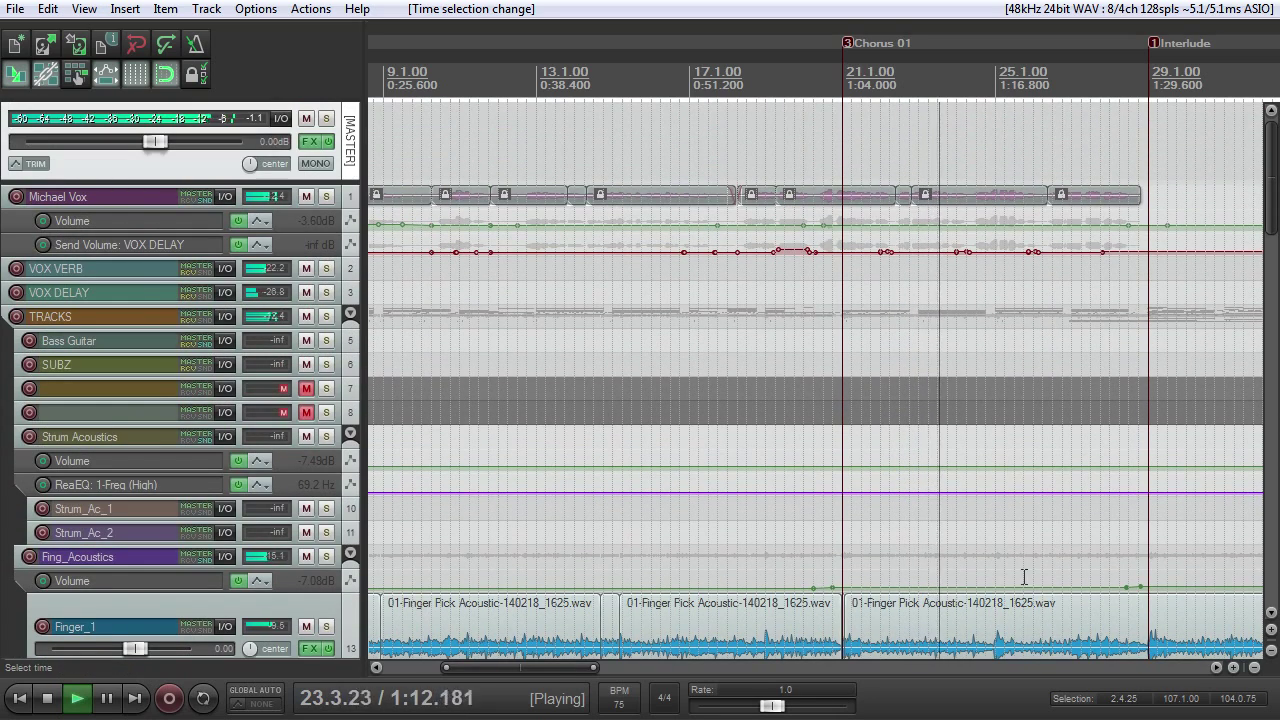
{"action": "left_click_drag", "start_coordinate": [550, 668], "coordinate": [637, 669]}
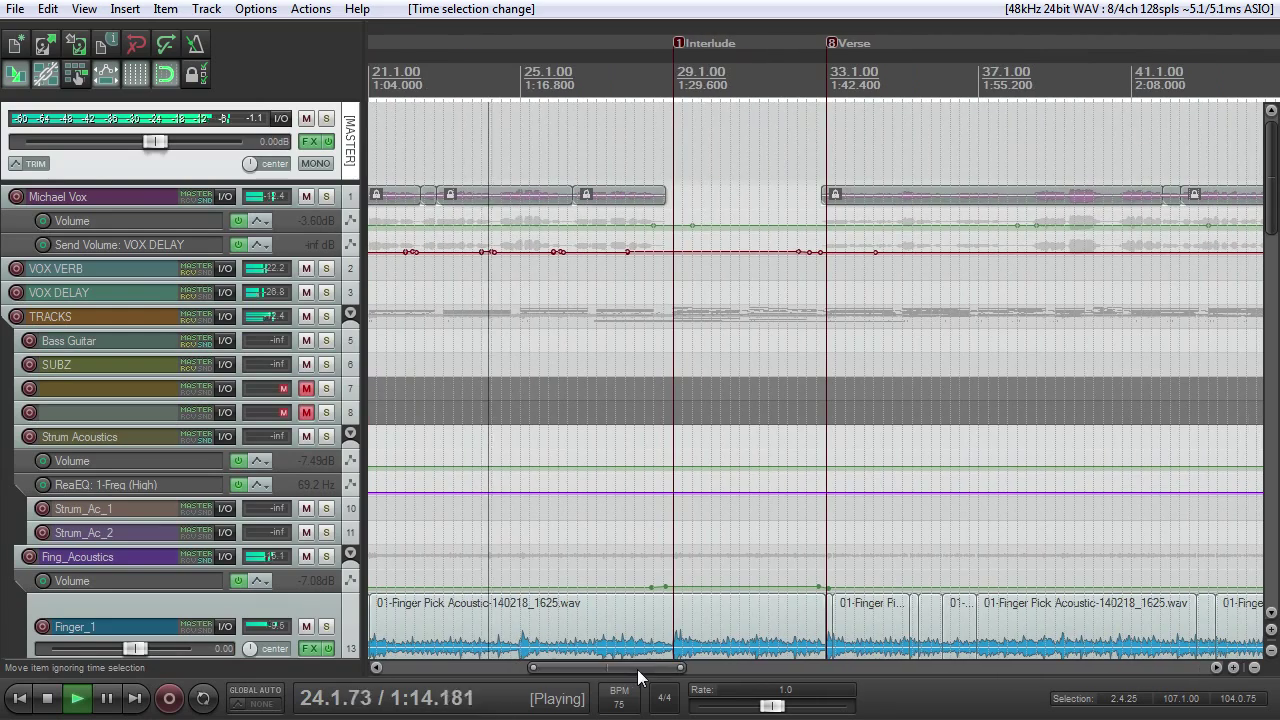
Inspect the ReaComp and ReaEQ settings in the Finger_1 track's effects chain, and close the chain
{"action": "left_click_drag", "start_coordinate": [331, 206], "coordinate": [330, 400]}
{"action": "left_click_drag", "start_coordinate": [1268, 210], "coordinate": [1268, 346]}
{"action": "left_click", "coordinate": [303, 219]}
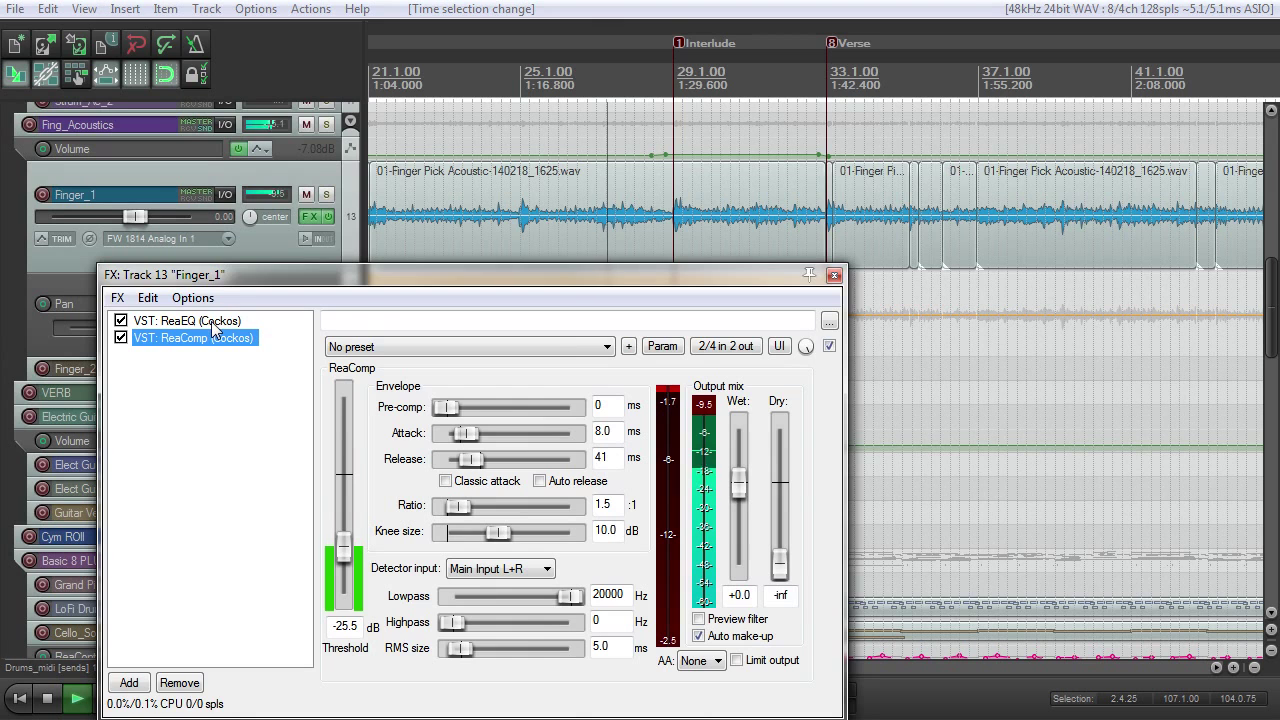
{"action": "left_click", "coordinate": [208, 321]}
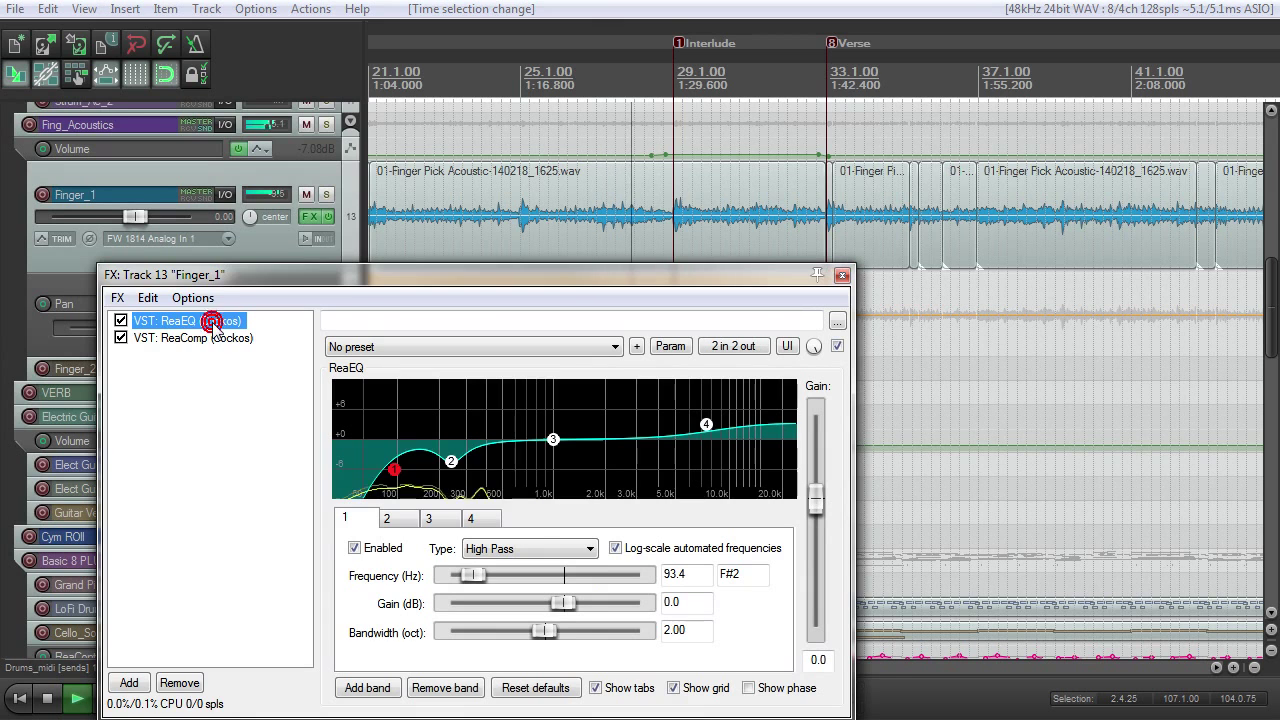
{"action": "left_click", "coordinate": [834, 274]}
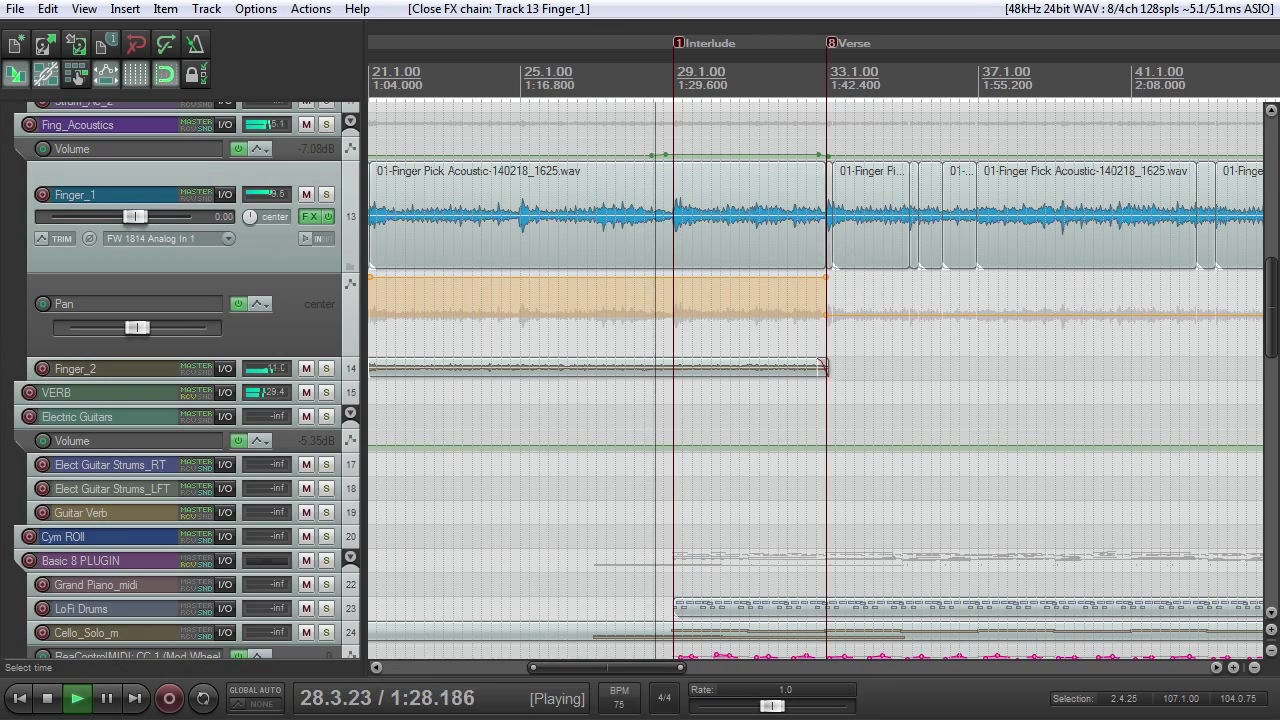
Enlarge the Basic 8 PLUGIN track, look through the instruments loaded in its Kontakt rack, and close the plug-in
{"action": "left_click_drag", "start_coordinate": [1270, 280], "coordinate": [1265, 362]}
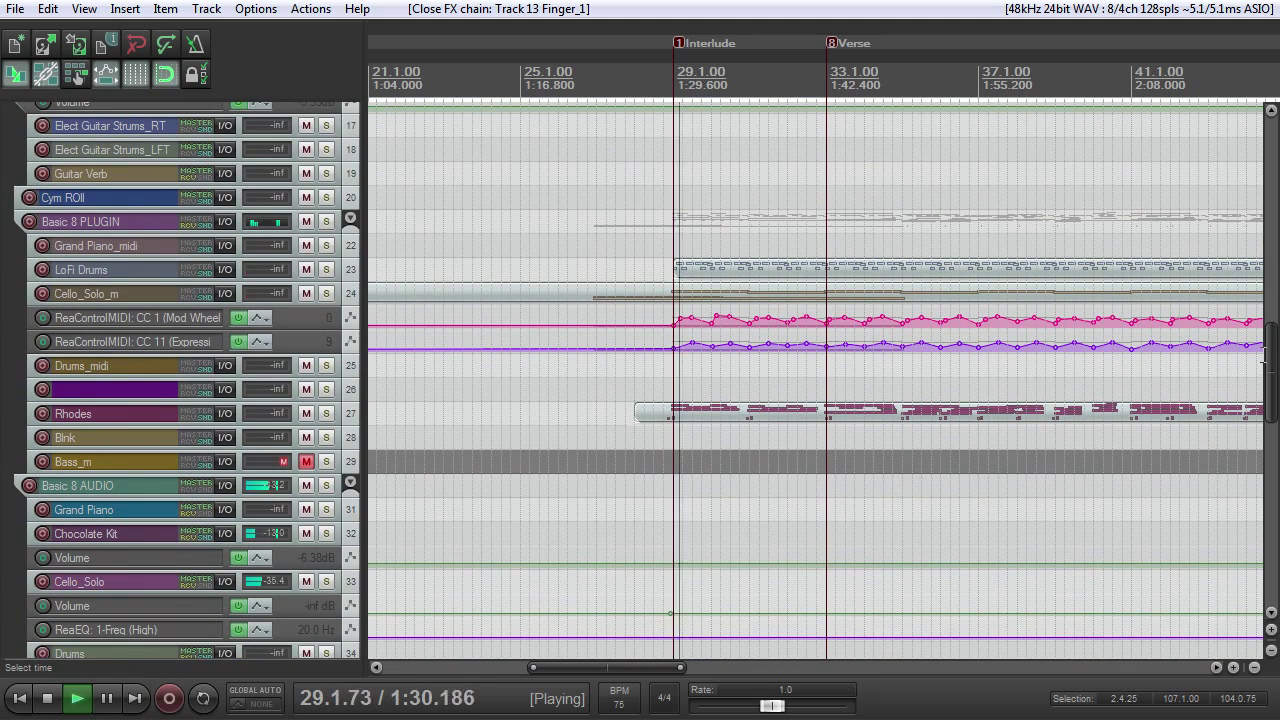
{"action": "left_click_drag", "start_coordinate": [309, 232], "coordinate": [309, 292]}
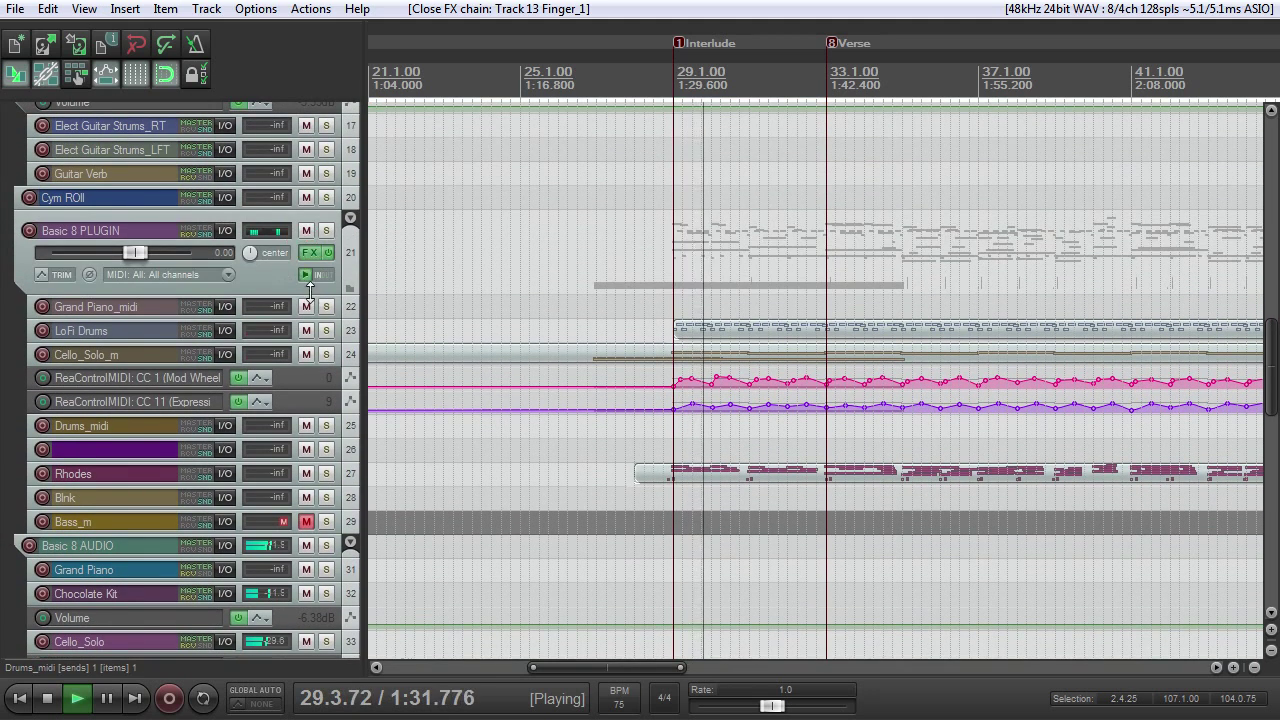
{"action": "left_click", "coordinate": [307, 255]}
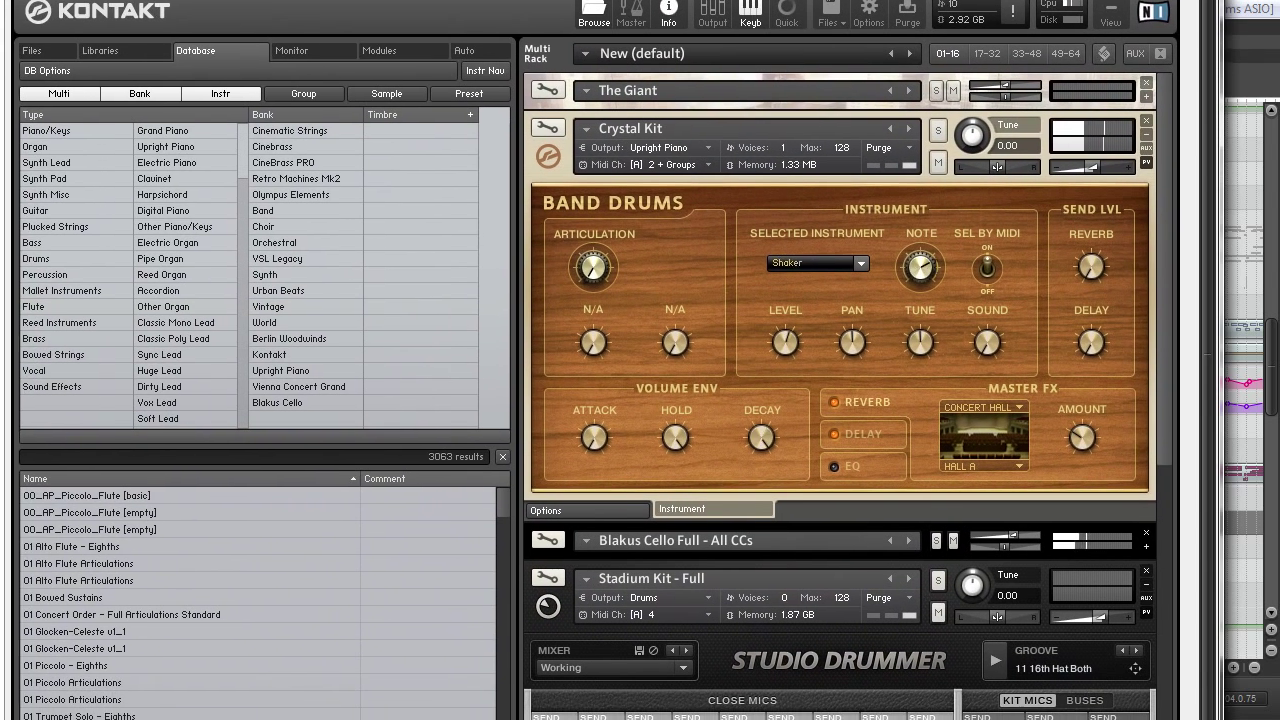
{"action": "left_click_drag", "start_coordinate": [1166, 137], "coordinate": [1168, 452]}
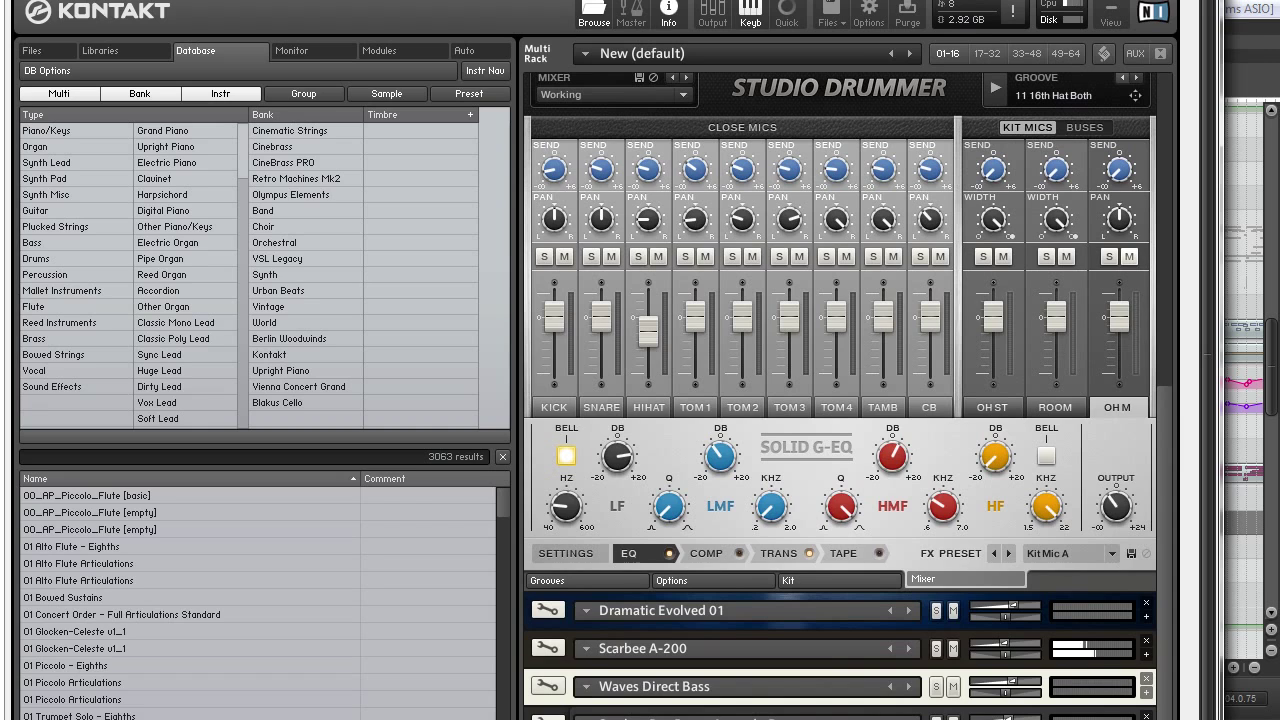
{"action": "key", "text": "Escape"}
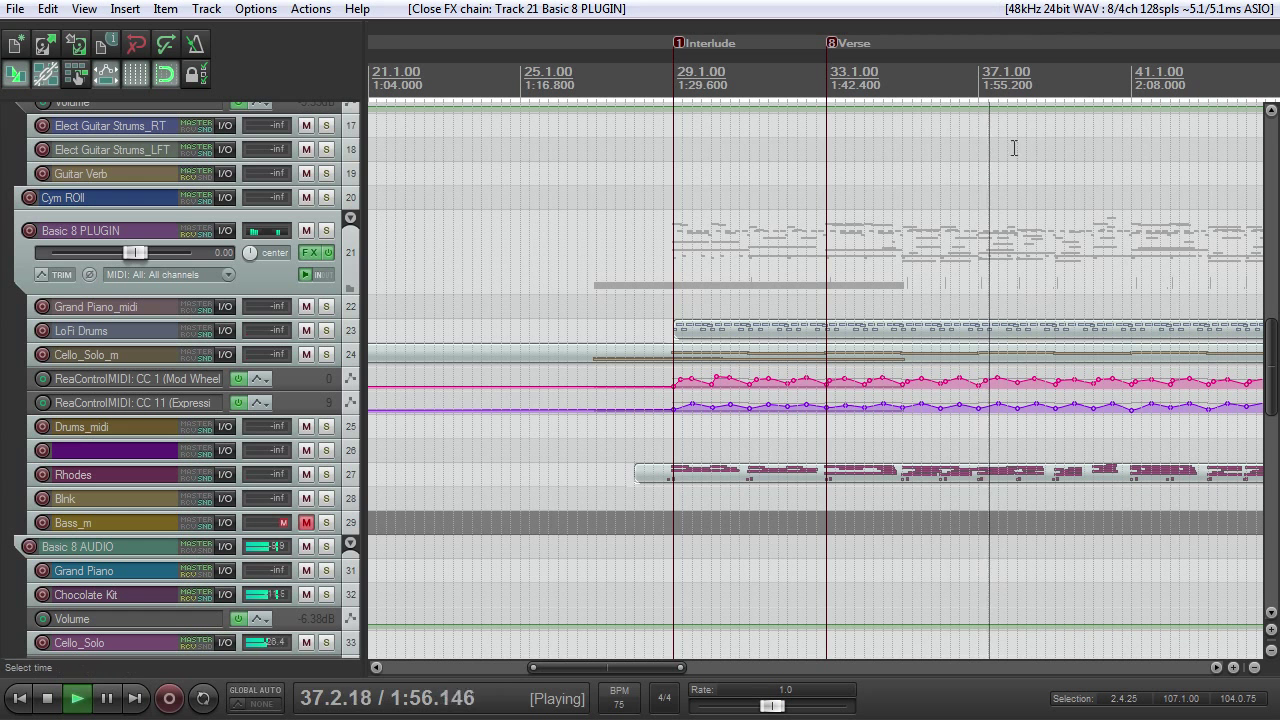
Follow playback toward the Chorus marker and increase the track heights to examine the Basic 8 PLUGIN MIDI tracks
{"action": "left_click_drag", "start_coordinate": [643, 668], "coordinate": [700, 686]}
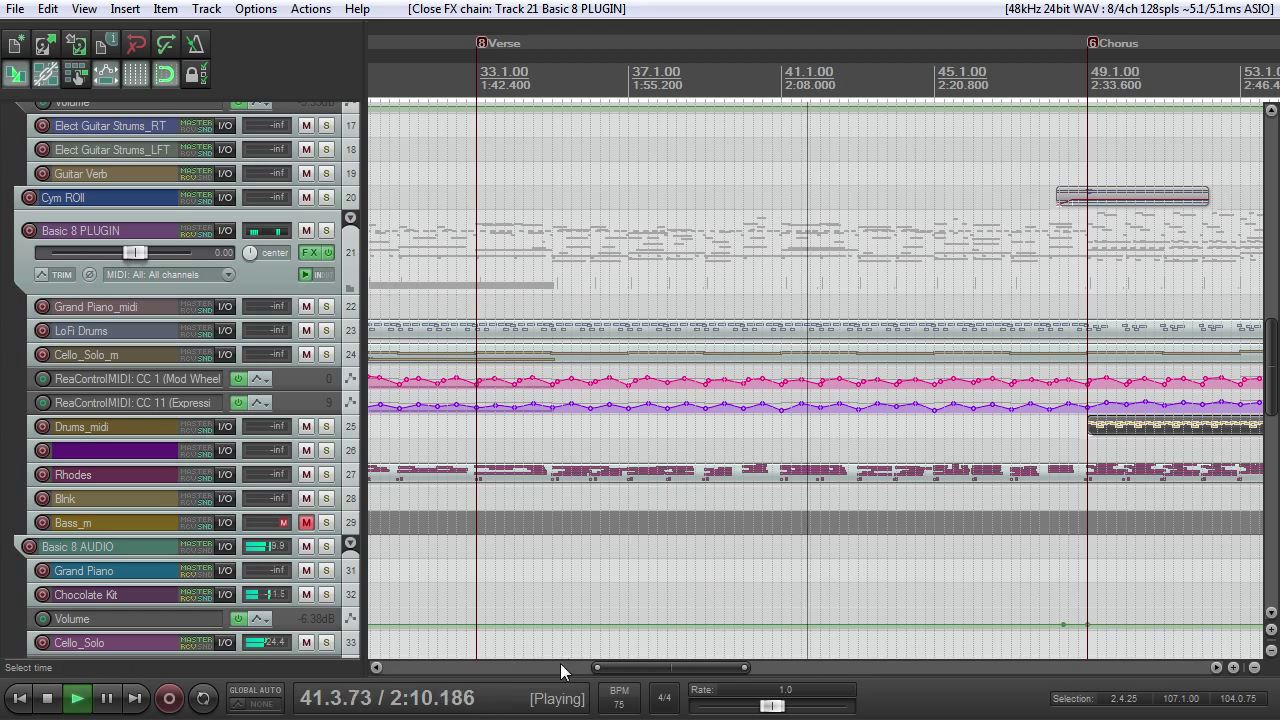
{"action": "left_click_drag", "start_coordinate": [672, 668], "coordinate": [714, 666]}
{"action": "left_click_drag", "start_coordinate": [1269, 340], "coordinate": [1240, 333]}
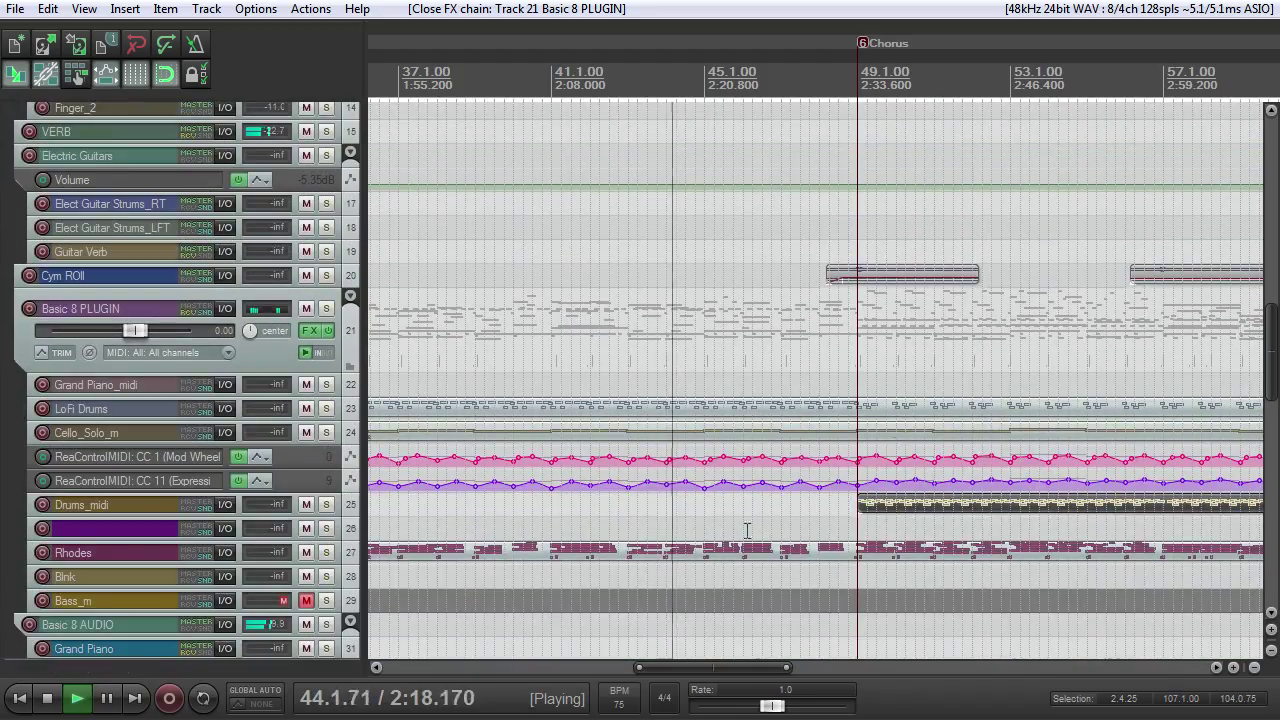
{"action": "scroll", "coordinate": [800, 500], "scroll_direction": "up", "scroll_amount": 2}
{"action": "scroll", "coordinate": [877, 488], "scroll_direction": "up", "scroll_amount": 4}
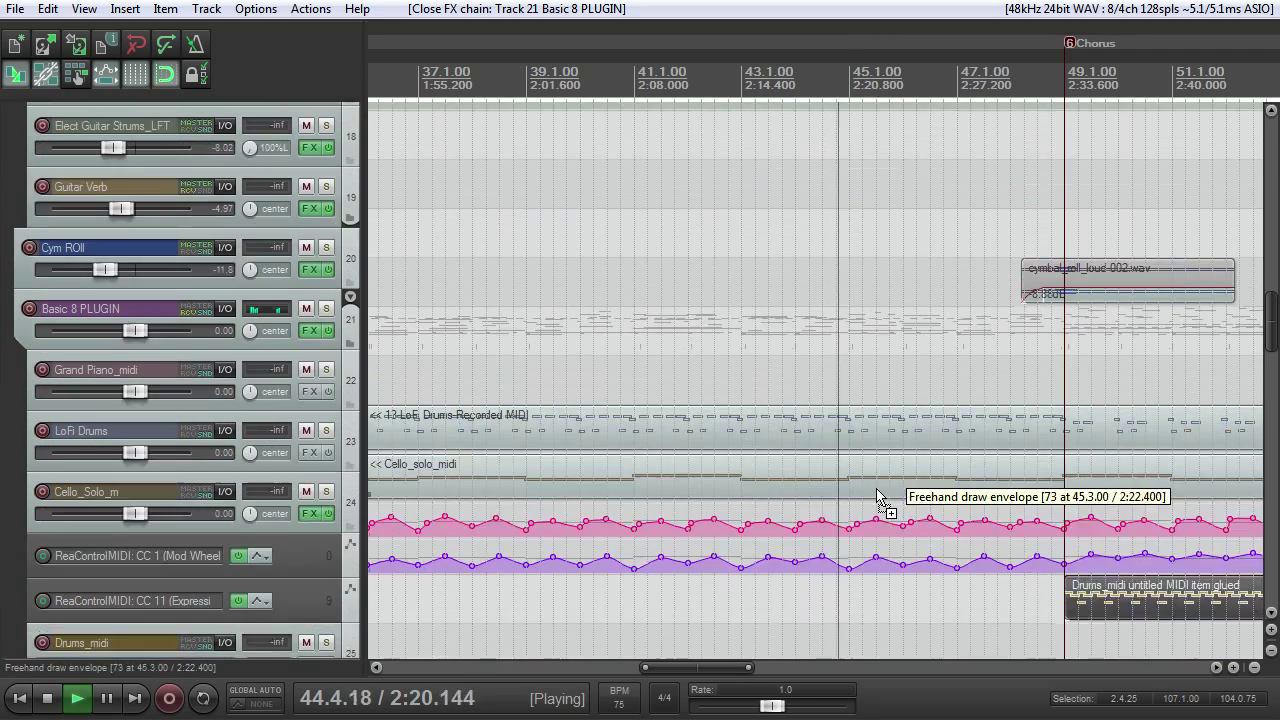
{"action": "left_click_drag", "start_coordinate": [1275, 312], "coordinate": [1272, 360]}
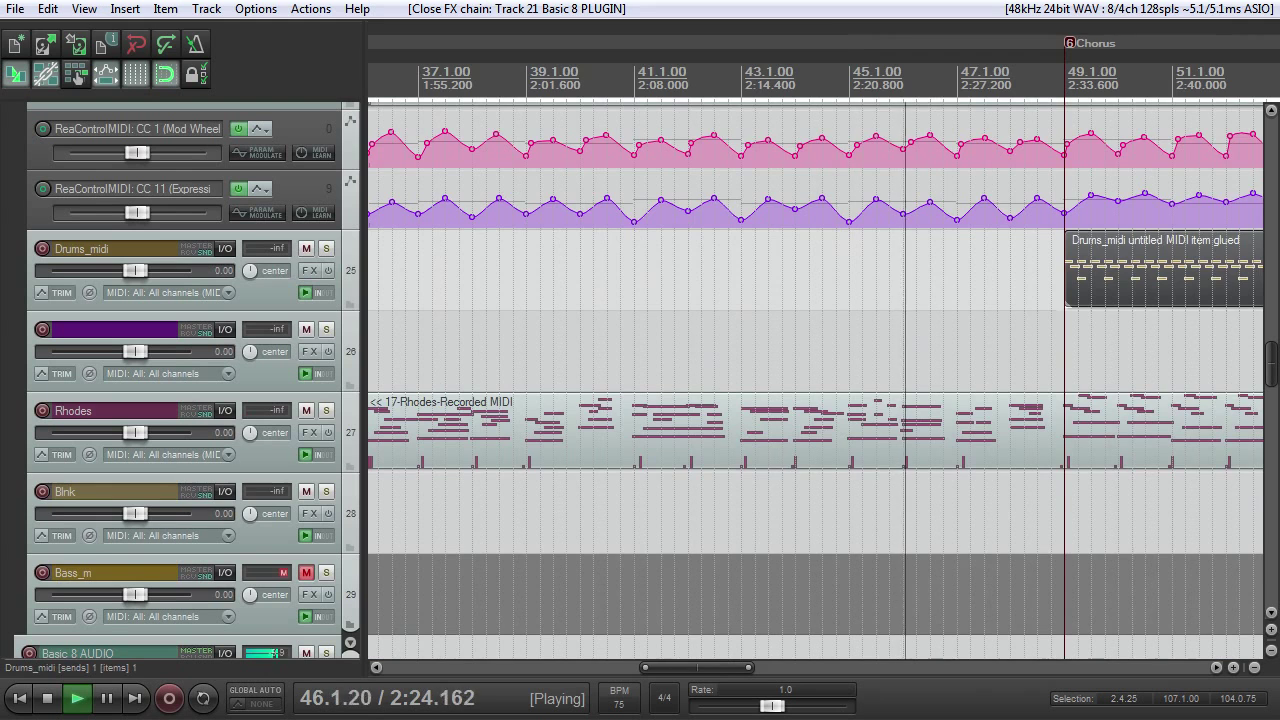
Open the Rhodes MIDI item near bar 45, examine its notes and velocities, and return to the arrangement
{"action": "scroll", "coordinate": [923, 443], "scroll_direction": "up", "scroll_amount": 4}
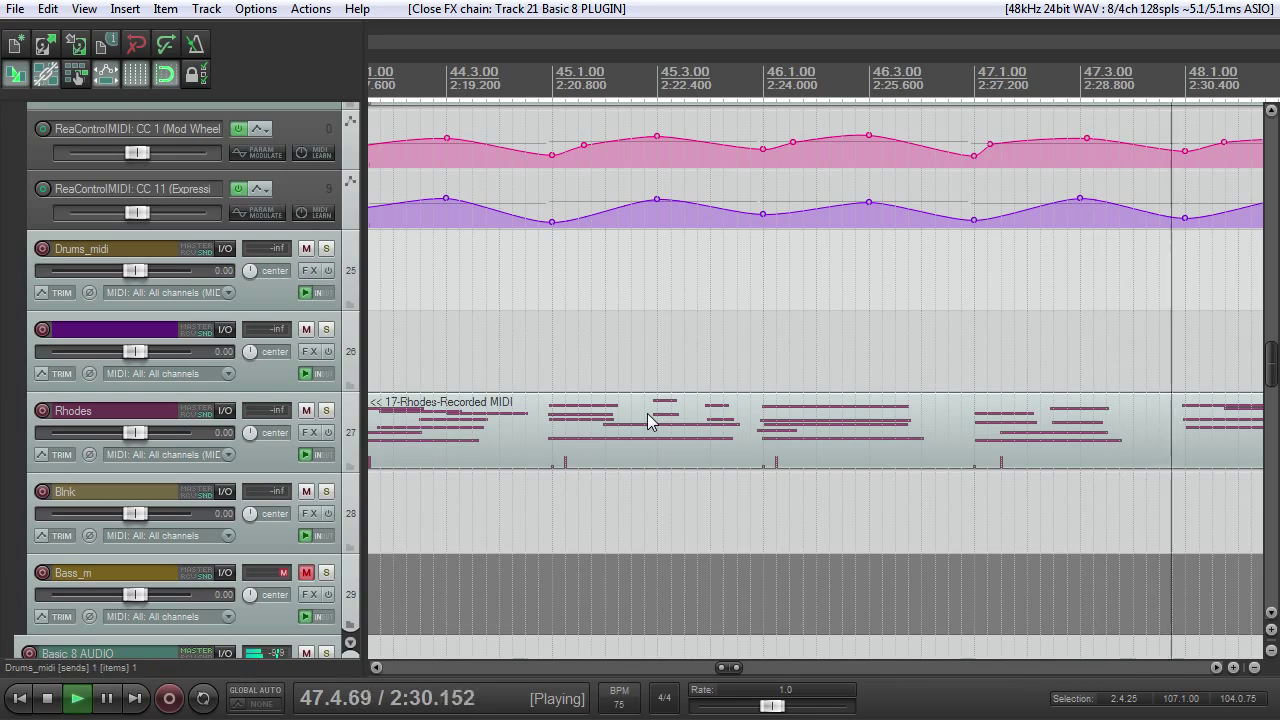
{"action": "double_click", "coordinate": [647, 413]}
{"action": "scroll", "coordinate": [500, 222], "scroll_direction": "down", "scroll_amount": 5}
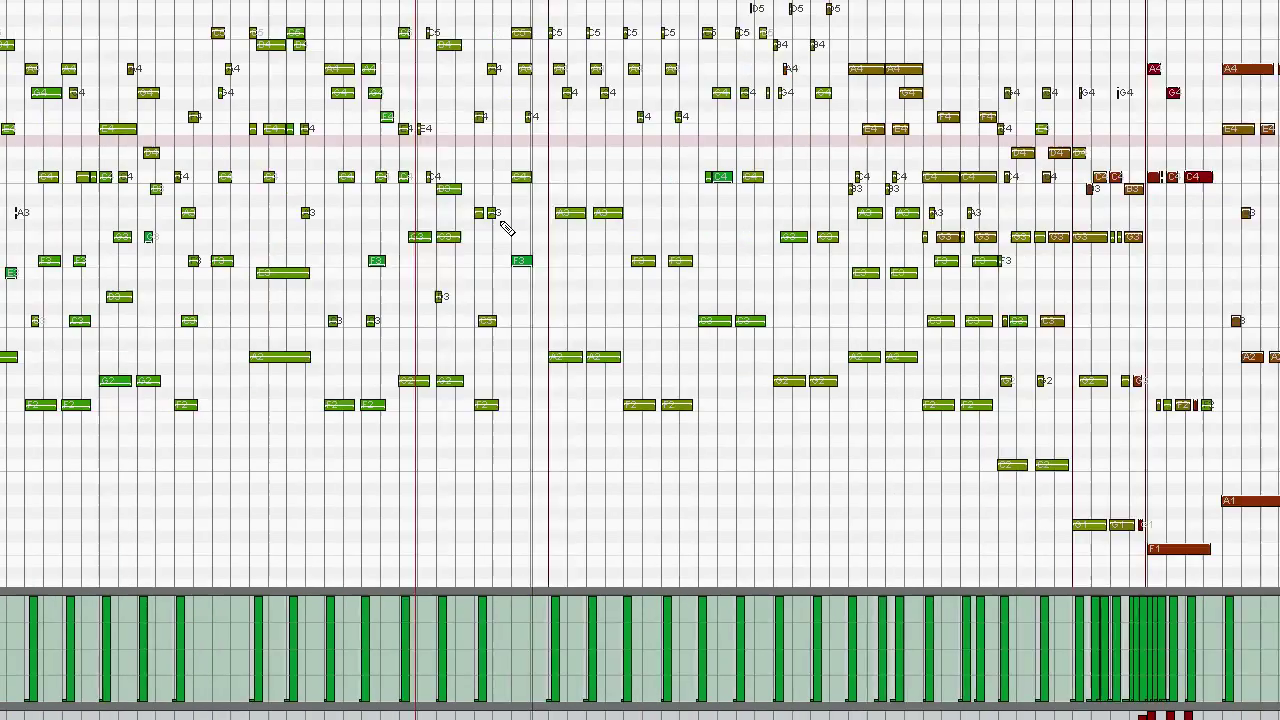
{"action": "scroll", "coordinate": [493, 193], "scroll_direction": "up", "scroll_amount": 3}
{"action": "scroll", "coordinate": [498, 200], "scroll_direction": "up", "scroll_amount": 4}
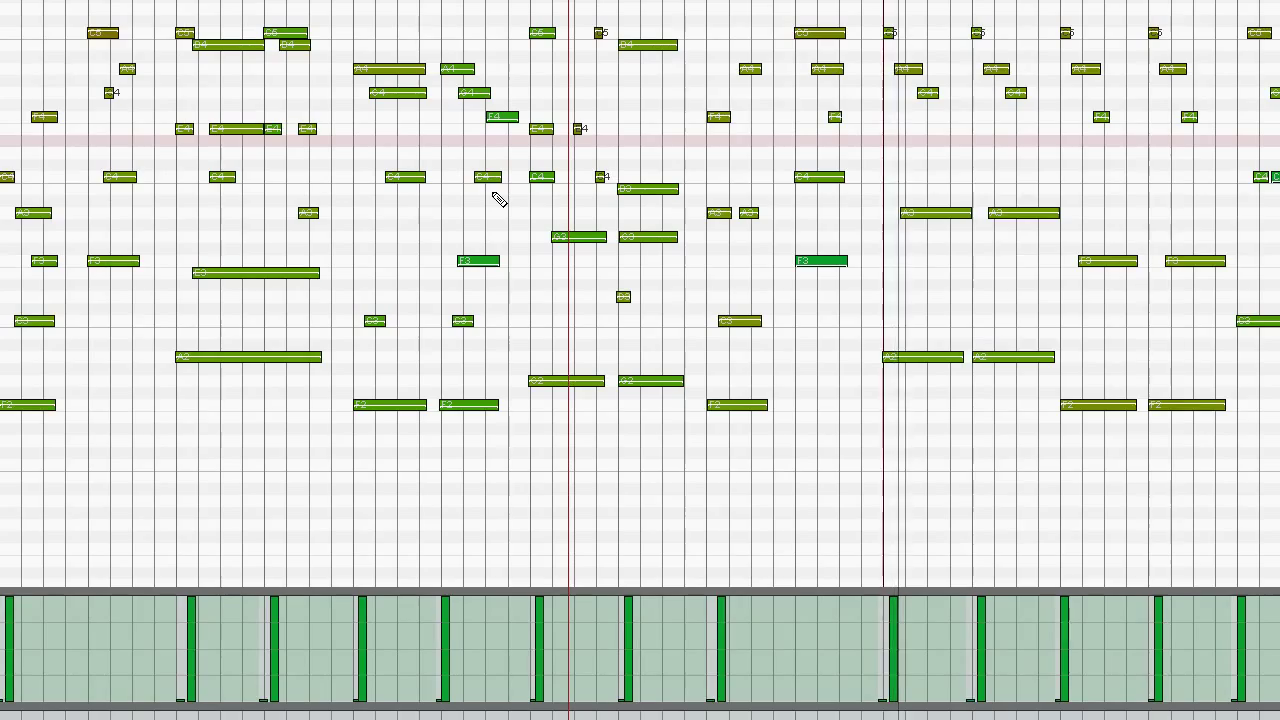
{"action": "scroll", "coordinate": [498, 200], "scroll_direction": "down", "scroll_amount": 5}
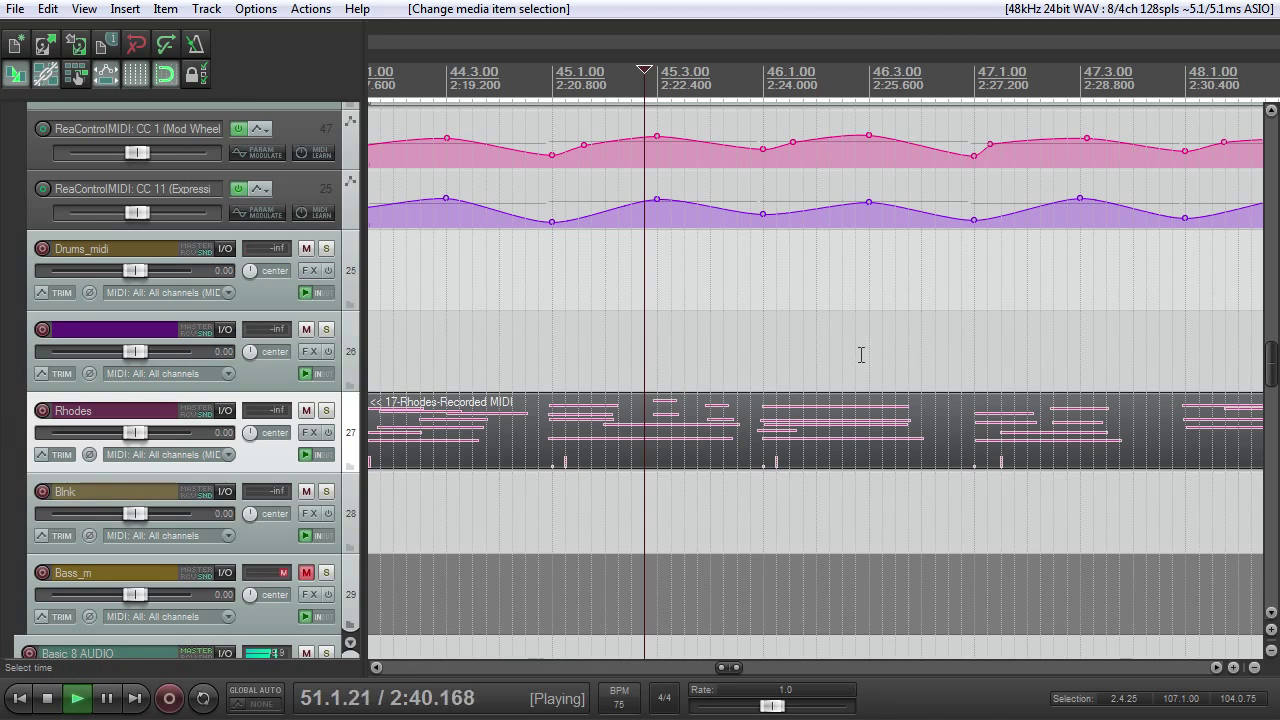
Review the Rhodes and Drums_midi items and the ReaControlMIDI envelopes from the Interlude through the Ending
{"action": "scroll", "coordinate": [855, 355], "scroll_direction": "down", "scroll_amount": 8}
{"action": "left_click_drag", "start_coordinate": [673, 668], "coordinate": [793, 662]}
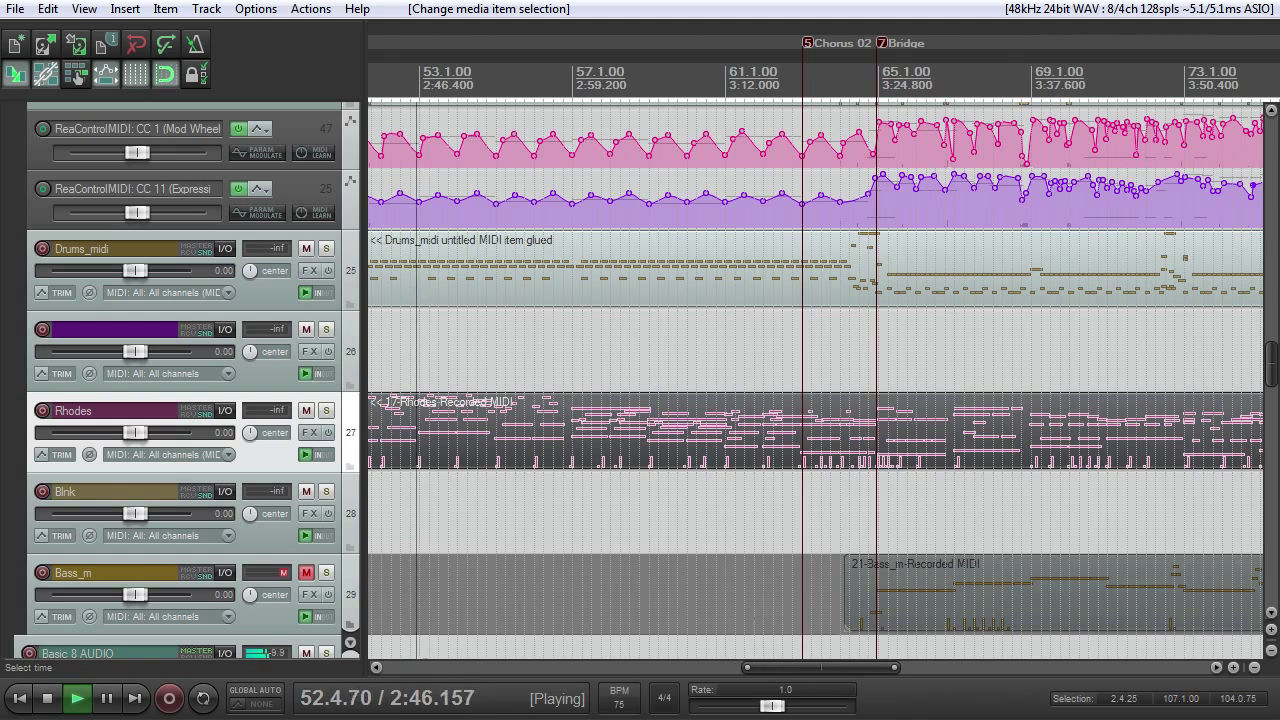
{"action": "scroll", "coordinate": [712, 472], "scroll_direction": "up", "scroll_amount": 6}
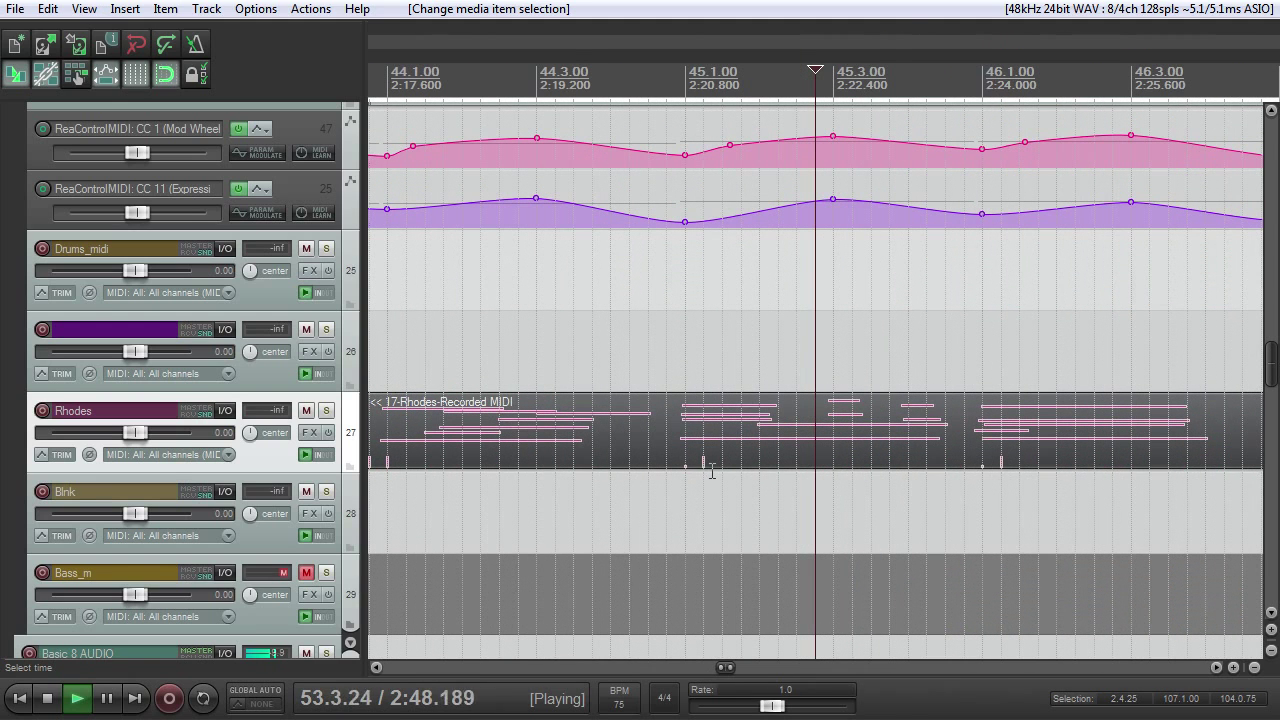
{"action": "scroll", "coordinate": [712, 472], "scroll_direction": "down", "scroll_amount": 8}
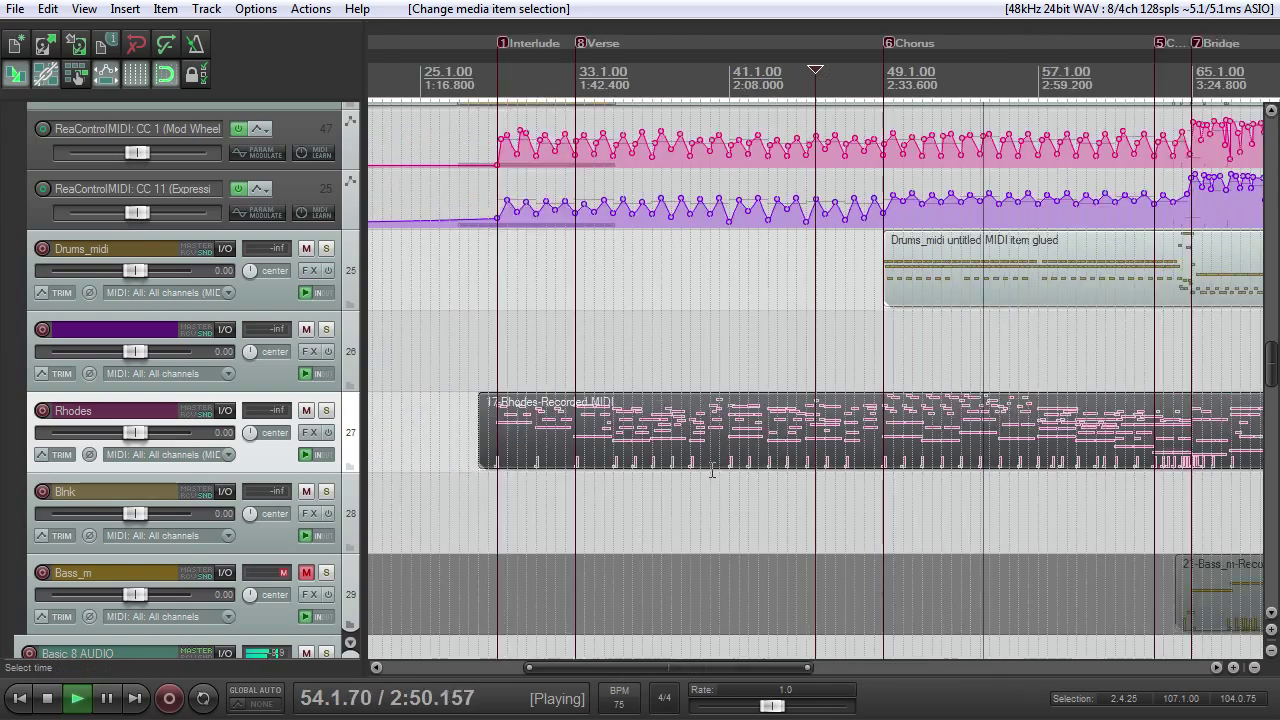
{"action": "scroll", "coordinate": [712, 472], "scroll_direction": "down", "scroll_amount": 3}
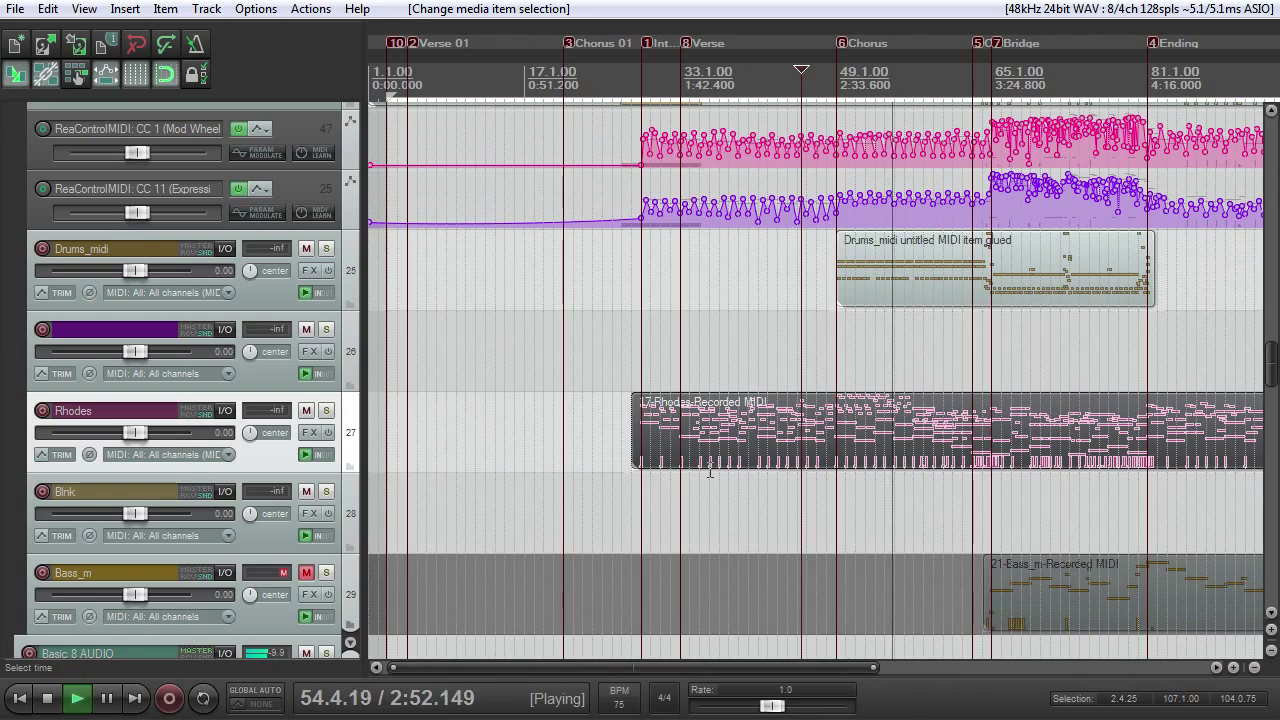
{"action": "scroll", "coordinate": [710, 472], "scroll_direction": "up", "scroll_amount": 3}
{"action": "scroll", "coordinate": [710, 472], "scroll_direction": "down", "scroll_amount": 3}
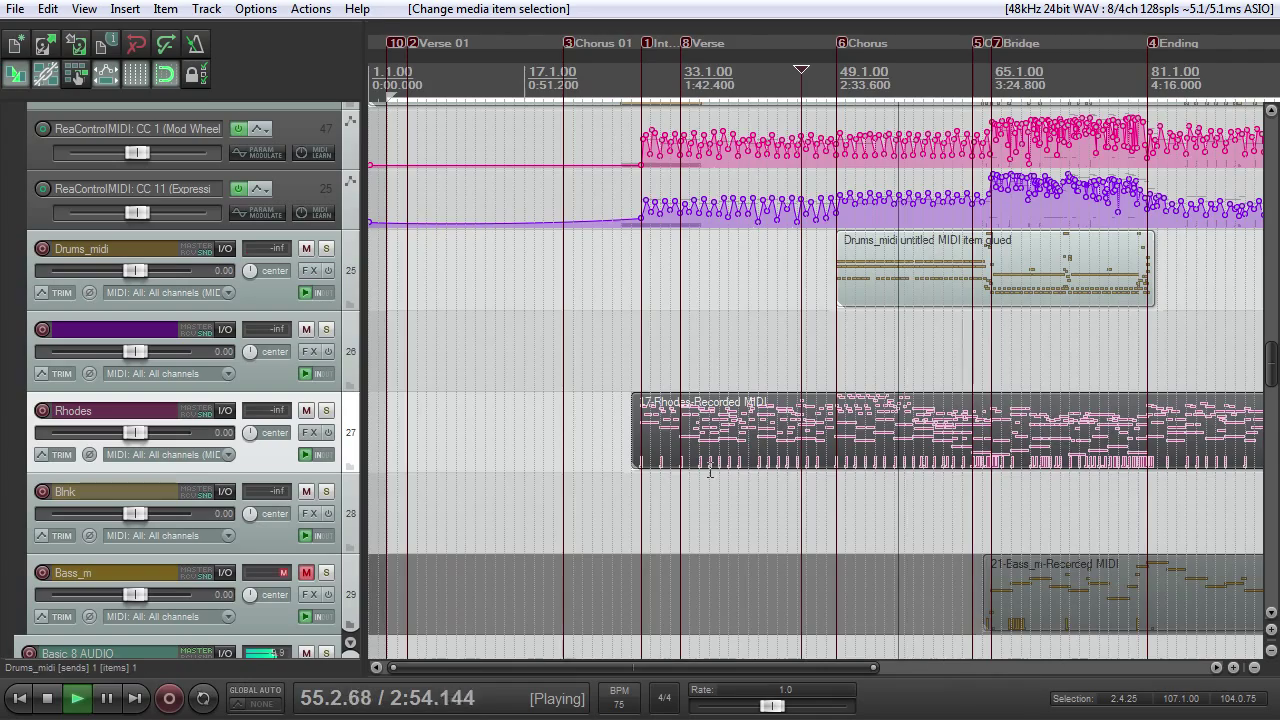
Follow the Bridge during playback, comparing the Drums_midi, Rhodes and Bass_m items with the ReaControlMIDI envelopes above them
{"action": "scroll", "coordinate": [803, 488], "scroll_direction": "down", "scroll_amount": 3}
{"action": "scroll", "coordinate": [795, 490], "scroll_direction": "up", "scroll_amount": 4}
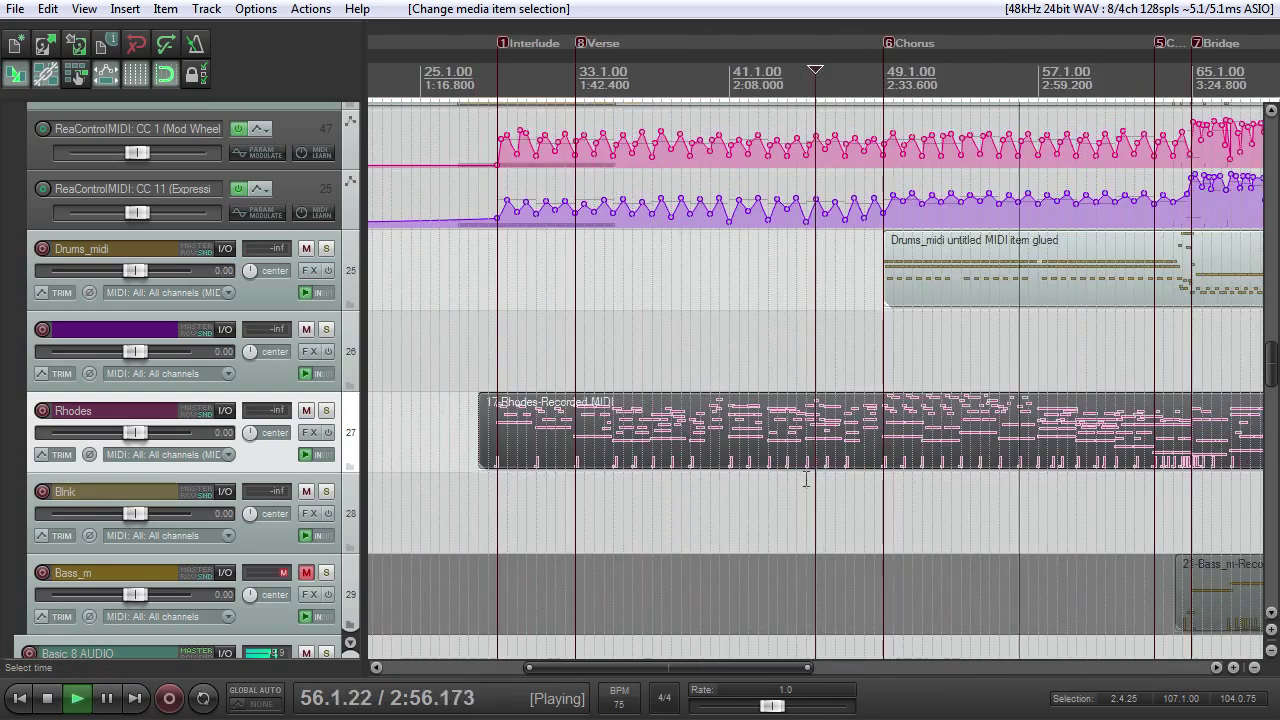
{"action": "scroll", "coordinate": [810, 488], "scroll_direction": "down", "scroll_amount": 2}
{"action": "left_click_drag", "start_coordinate": [714, 668], "coordinate": [918, 668]}
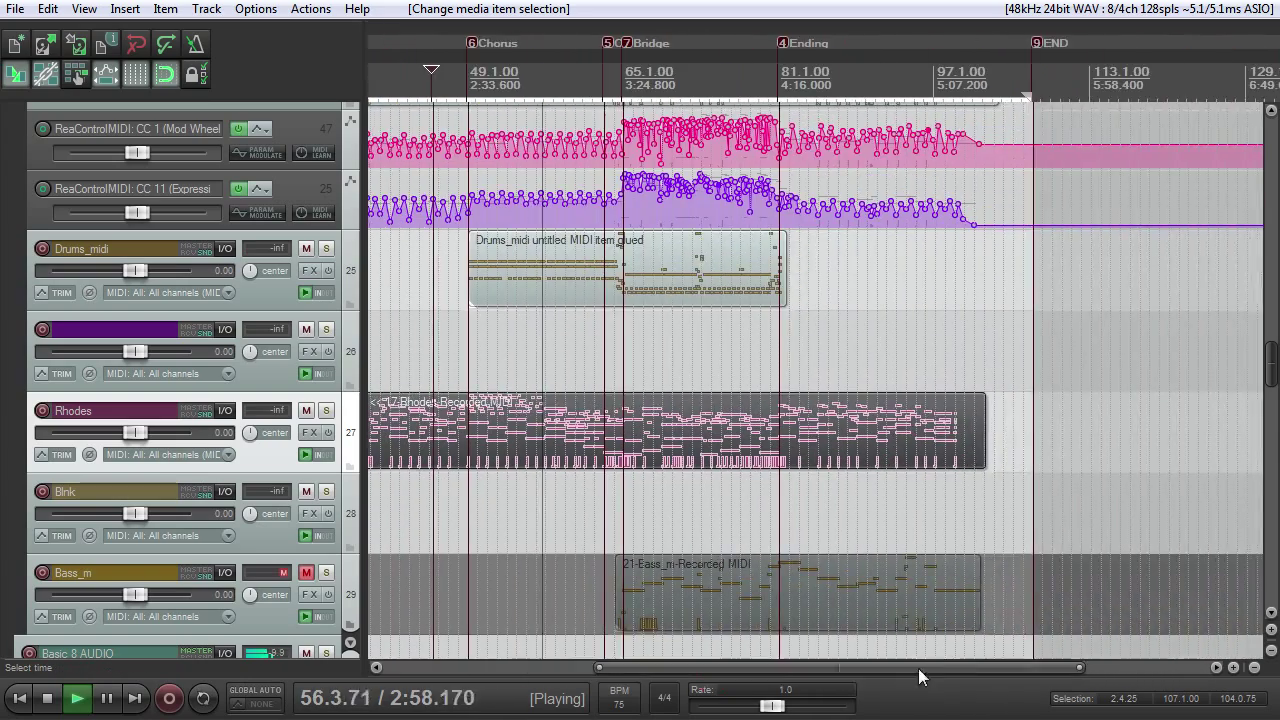
{"action": "scroll", "coordinate": [922, 526], "scroll_direction": "up", "scroll_amount": 1}
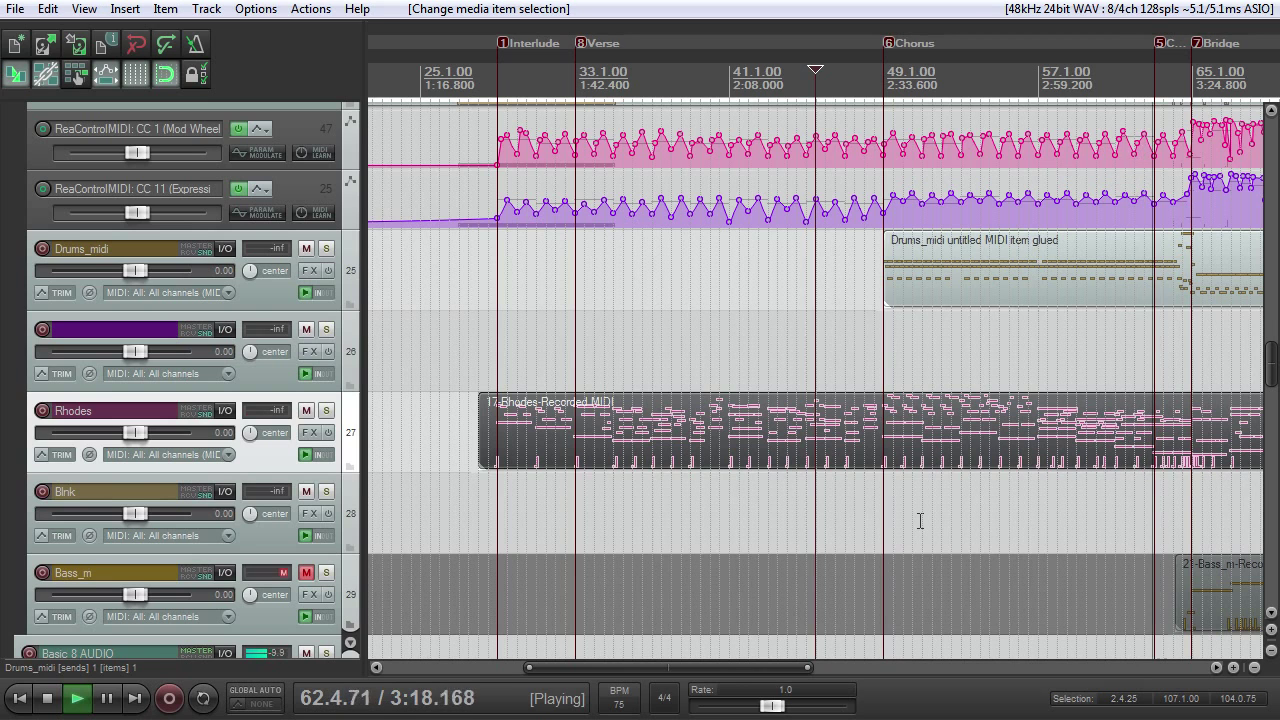
{"action": "left_click_drag", "start_coordinate": [736, 668], "coordinate": [958, 655]}
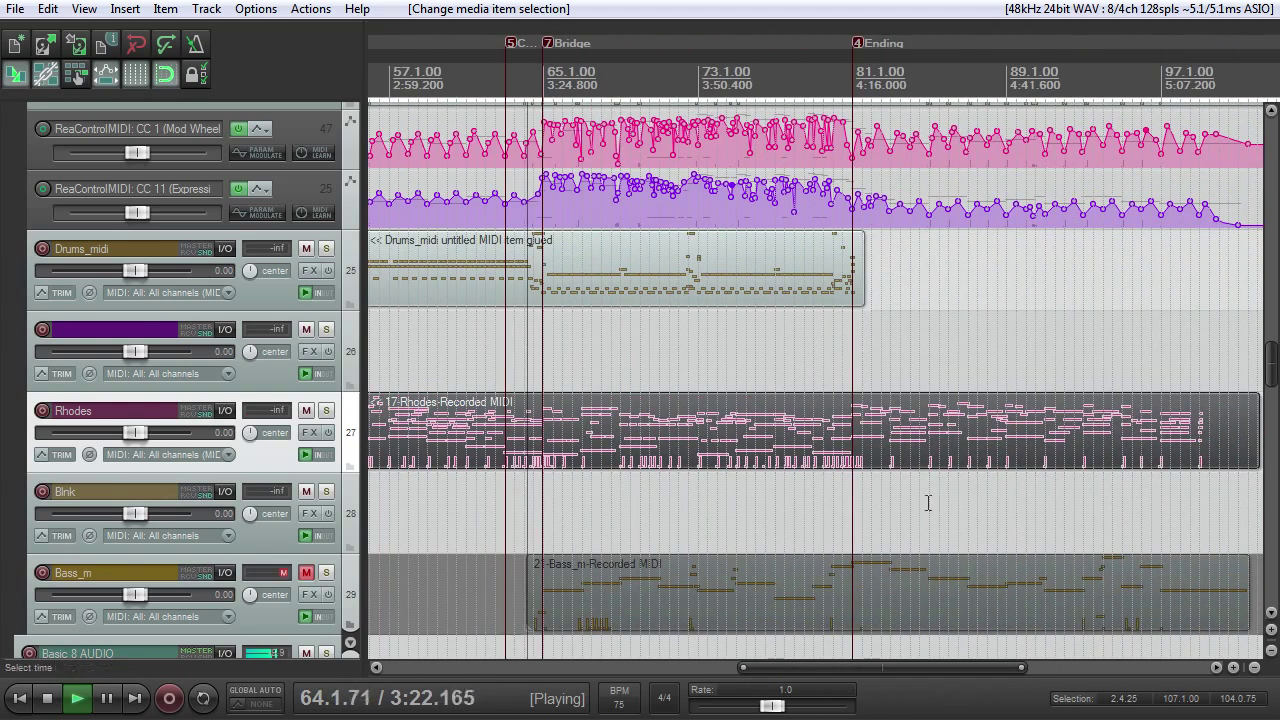
{"action": "left_click_drag", "start_coordinate": [1274, 362], "coordinate": [1274, 367]}
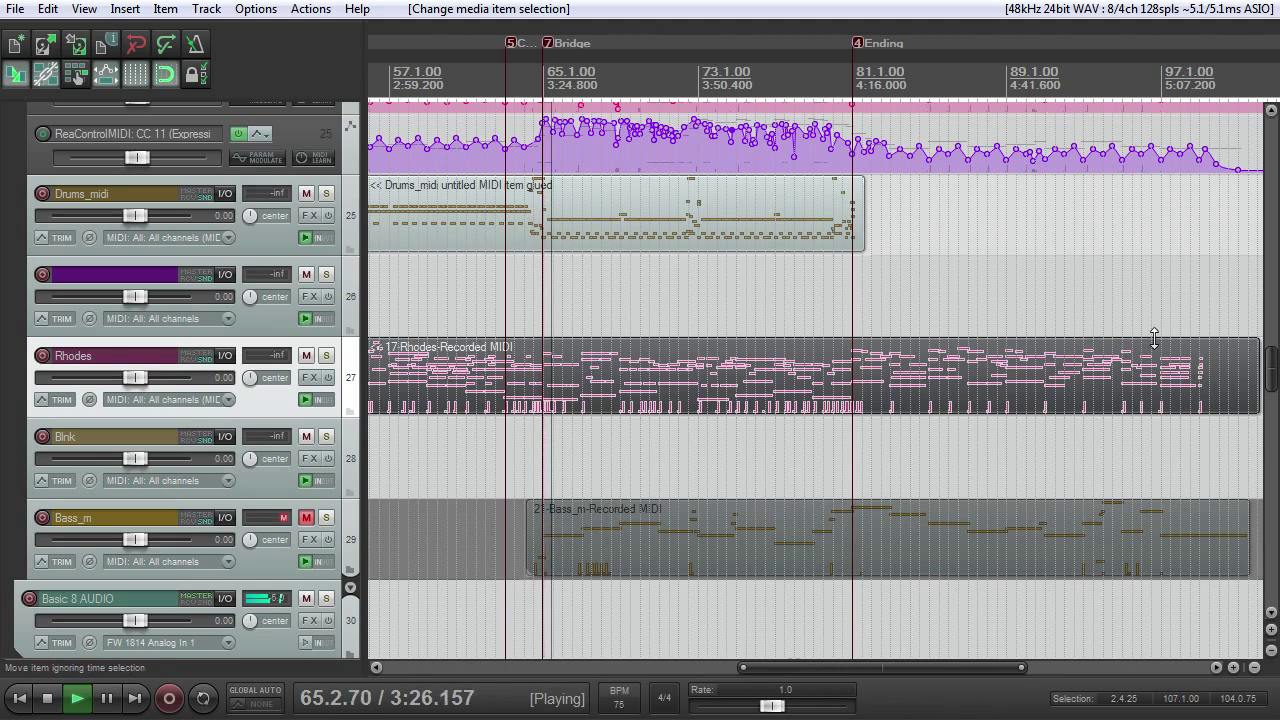
{"action": "scroll", "coordinate": [909, 290], "scroll_direction": "up", "scroll_amount": 2}
{"action": "left_click_drag", "start_coordinate": [739, 667], "coordinate": [842, 668]}
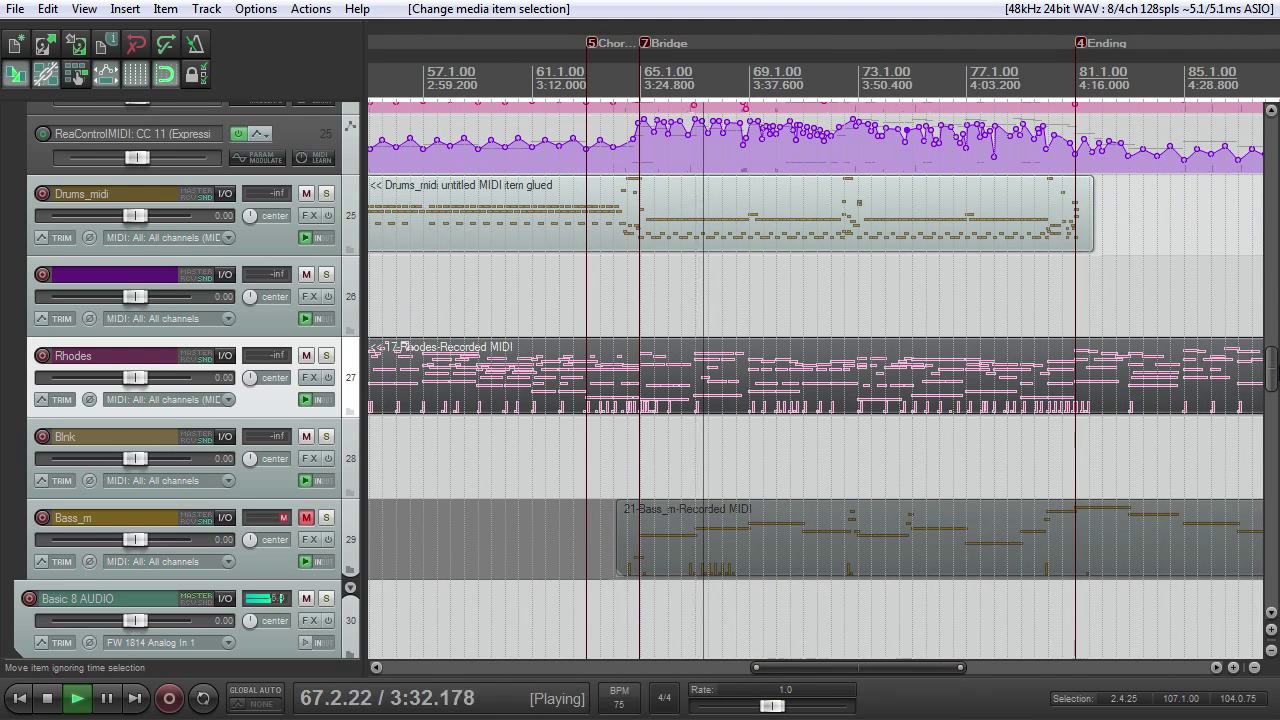
{"action": "scroll", "coordinate": [1271, 365], "scroll_direction": "up", "scroll_amount": 1}
{"action": "left_click_drag", "start_coordinate": [795, 668], "coordinate": [833, 669]}
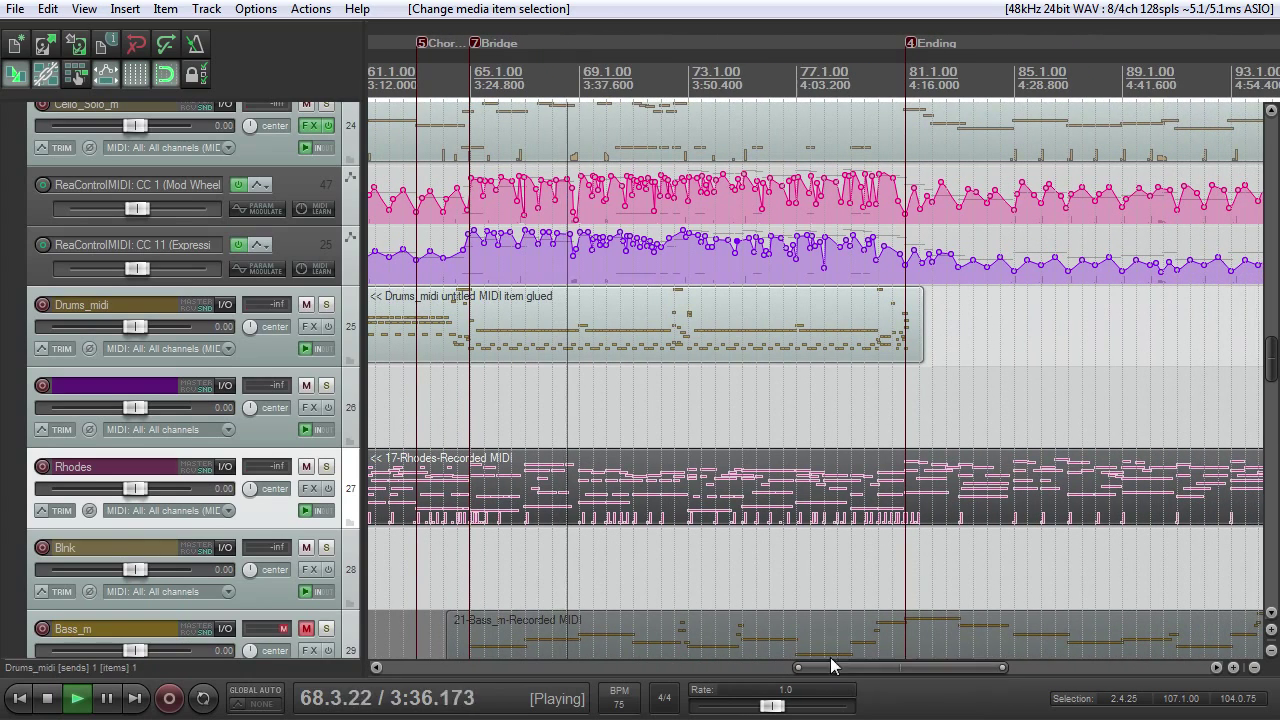
{"action": "scroll", "coordinate": [827, 478], "scroll_direction": "down", "scroll_amount": 3}
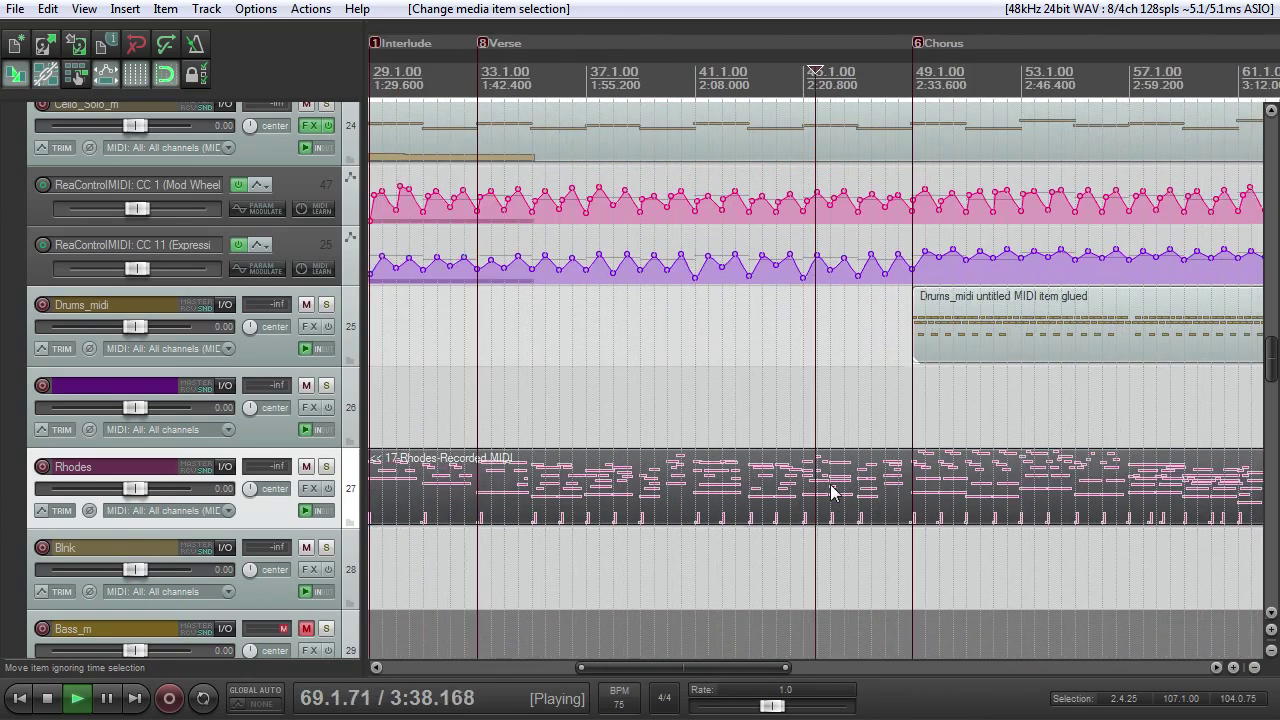
{"action": "left_click_drag", "start_coordinate": [716, 668], "coordinate": [971, 664]}
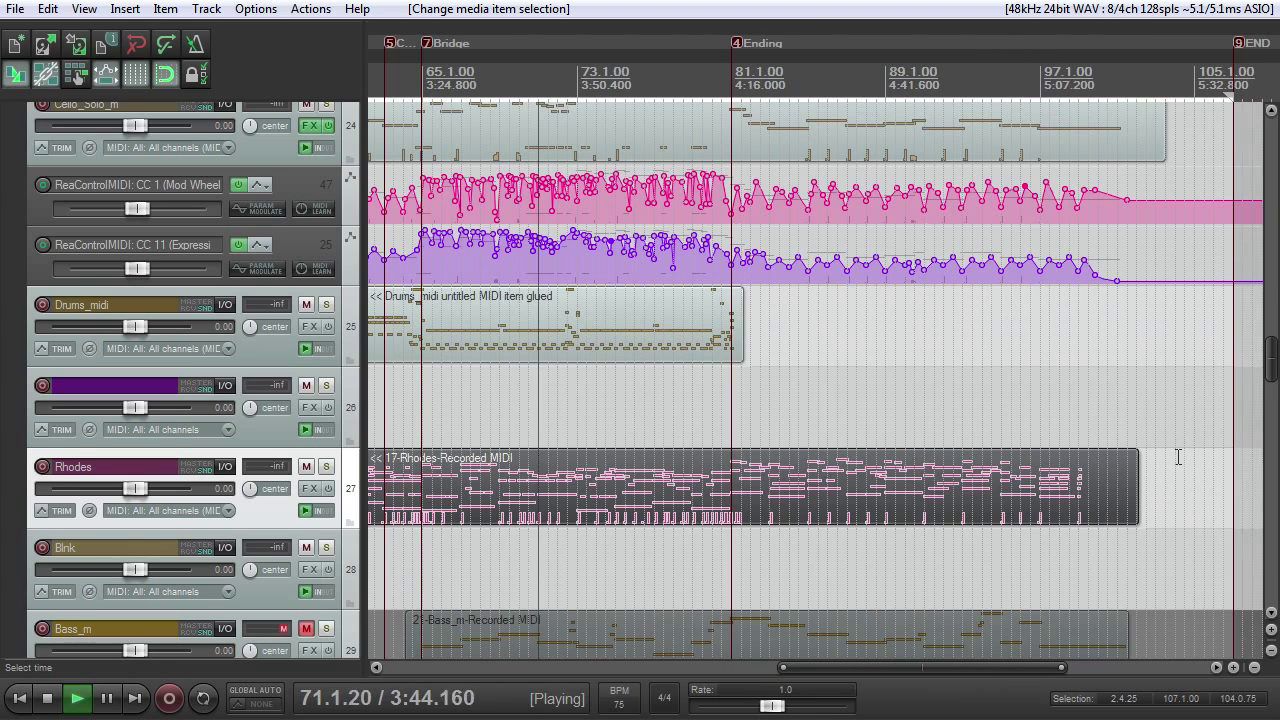
Examine where the MIDI parts and CC envelopes finish between the Bridge and END markers, focusing on the Ending section
{"action": "left_click_drag", "start_coordinate": [1273, 352], "coordinate": [1273, 361]}
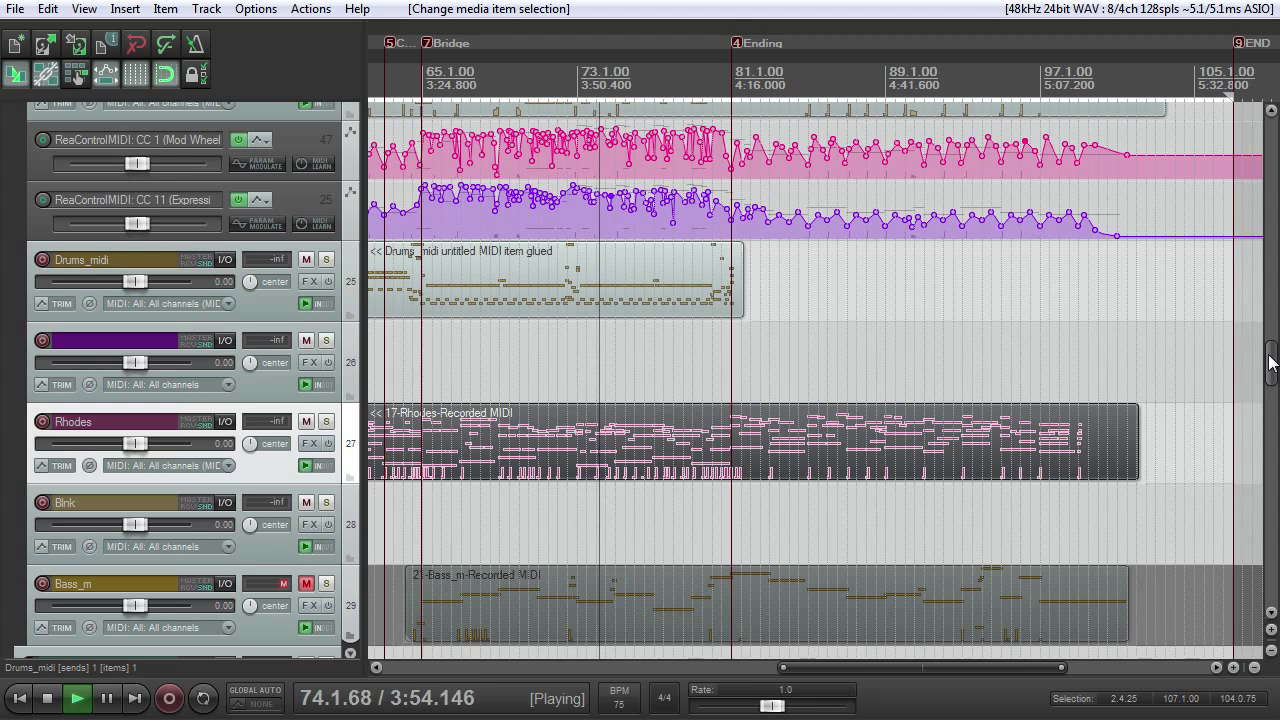
{"action": "scroll", "coordinate": [870, 310], "scroll_direction": "up", "scroll_amount": 1}
{"action": "scroll", "coordinate": [914, 316], "scroll_direction": "down", "scroll_amount": 2}
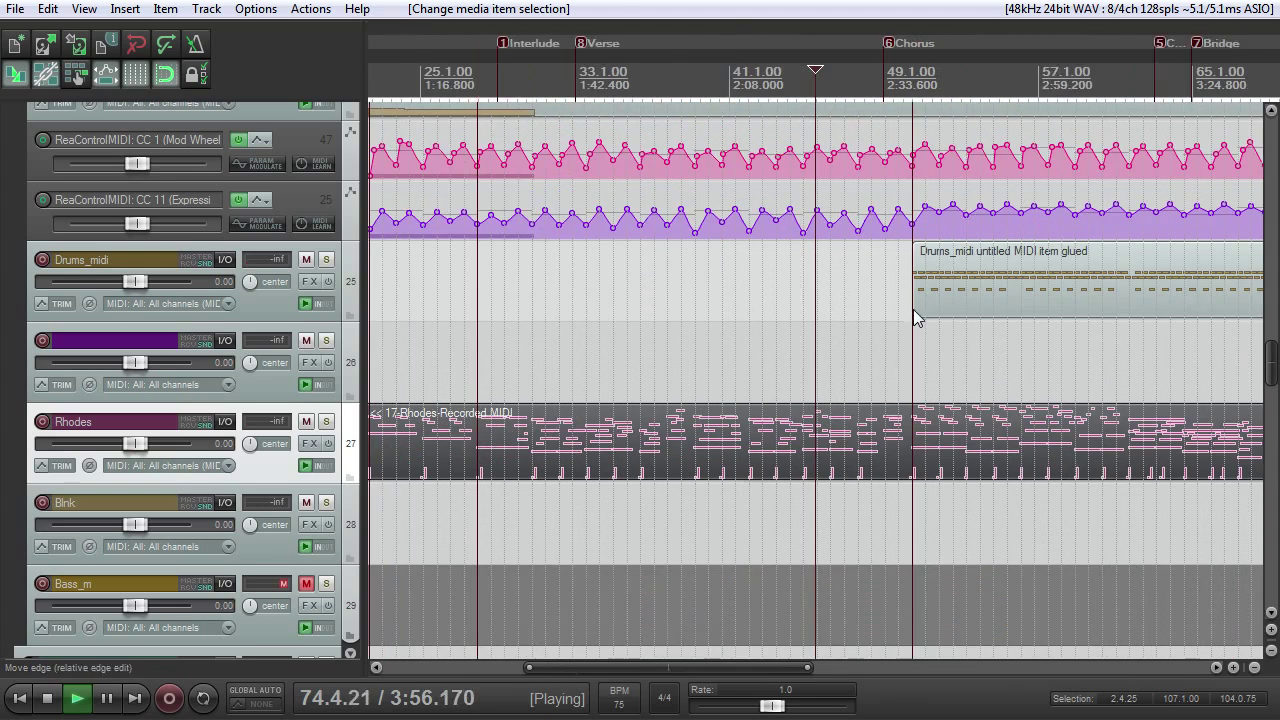
{"action": "scroll", "coordinate": [945, 316], "scroll_direction": "down", "scroll_amount": 2}
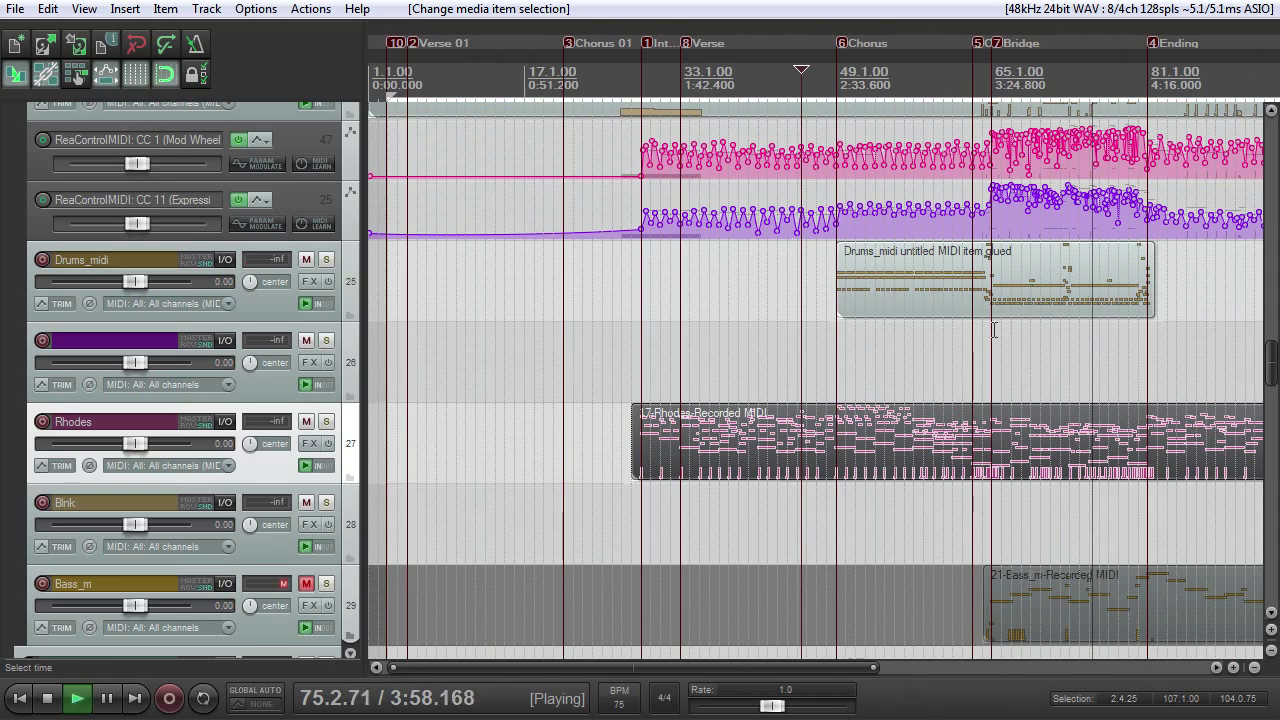
{"action": "left_click_drag", "start_coordinate": [545, 667], "coordinate": [854, 663]}
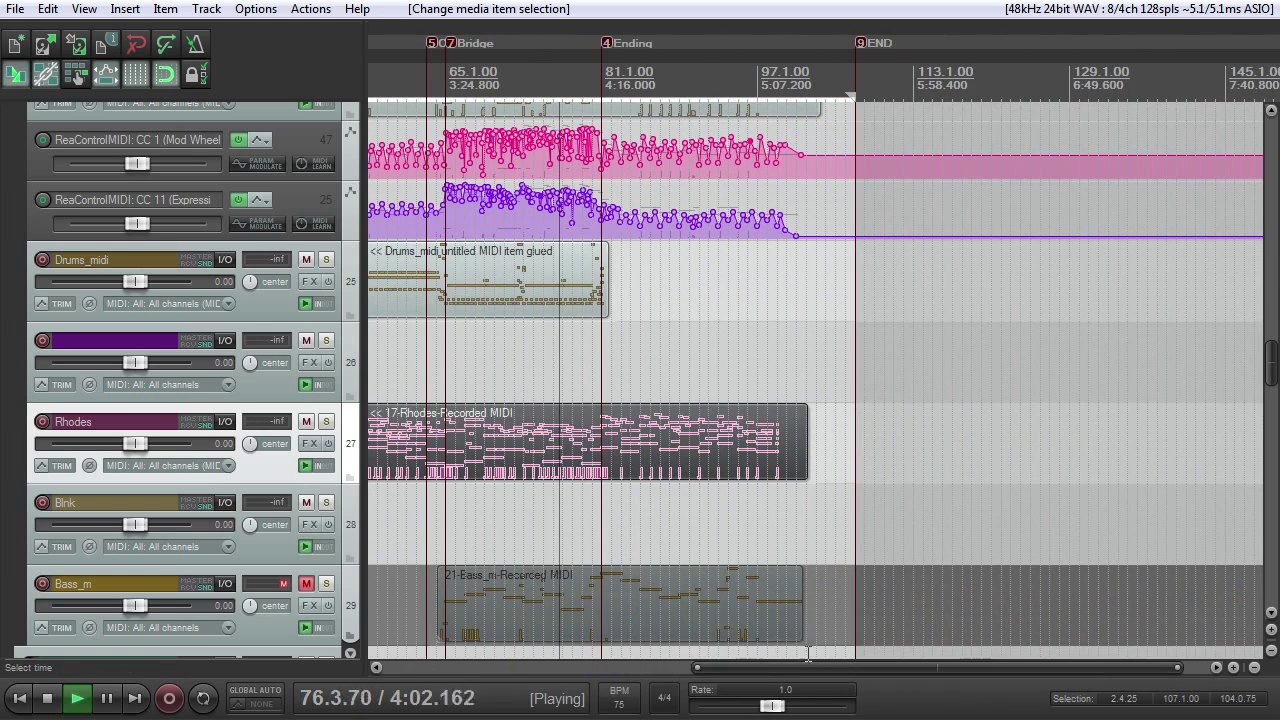
{"action": "left_click_drag", "start_coordinate": [1271, 355], "coordinate": [1272, 362]}
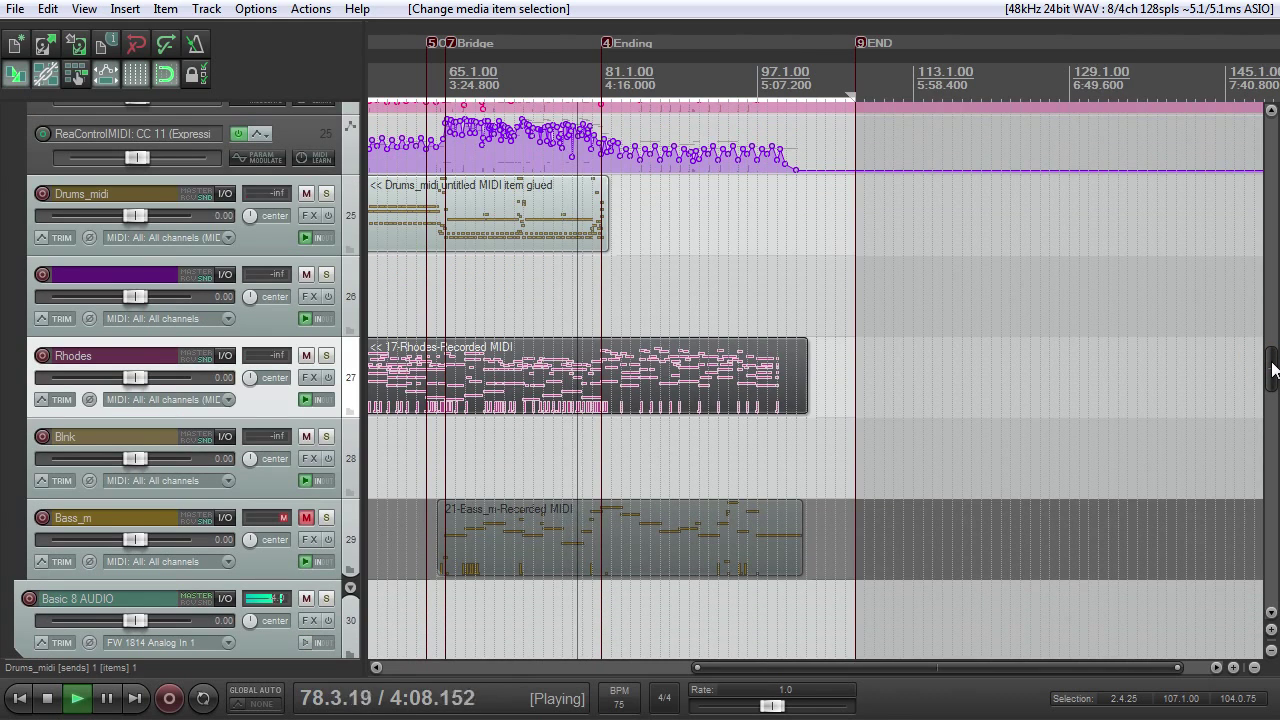
{"action": "left_click_drag", "start_coordinate": [1272, 370], "coordinate": [1274, 357]}
{"action": "scroll", "coordinate": [951, 358], "scroll_direction": "up", "scroll_amount": 1}
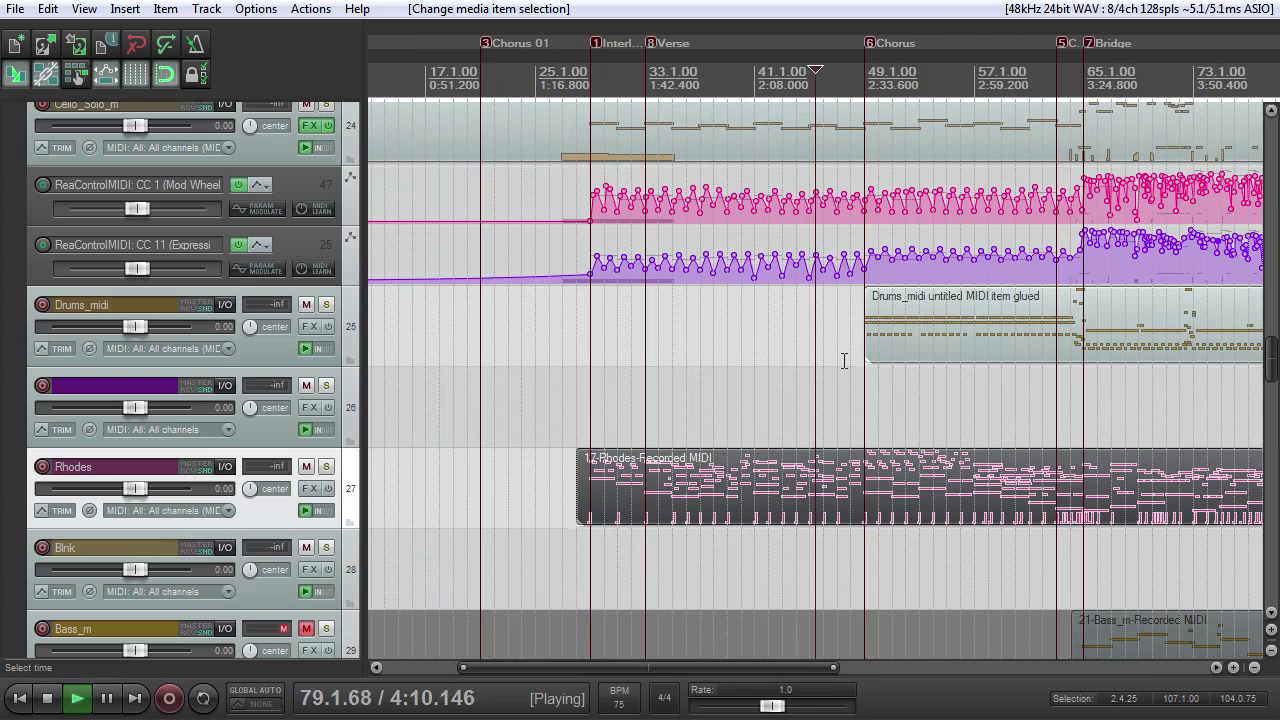
{"action": "left_click_drag", "start_coordinate": [543, 662], "coordinate": [846, 668]}
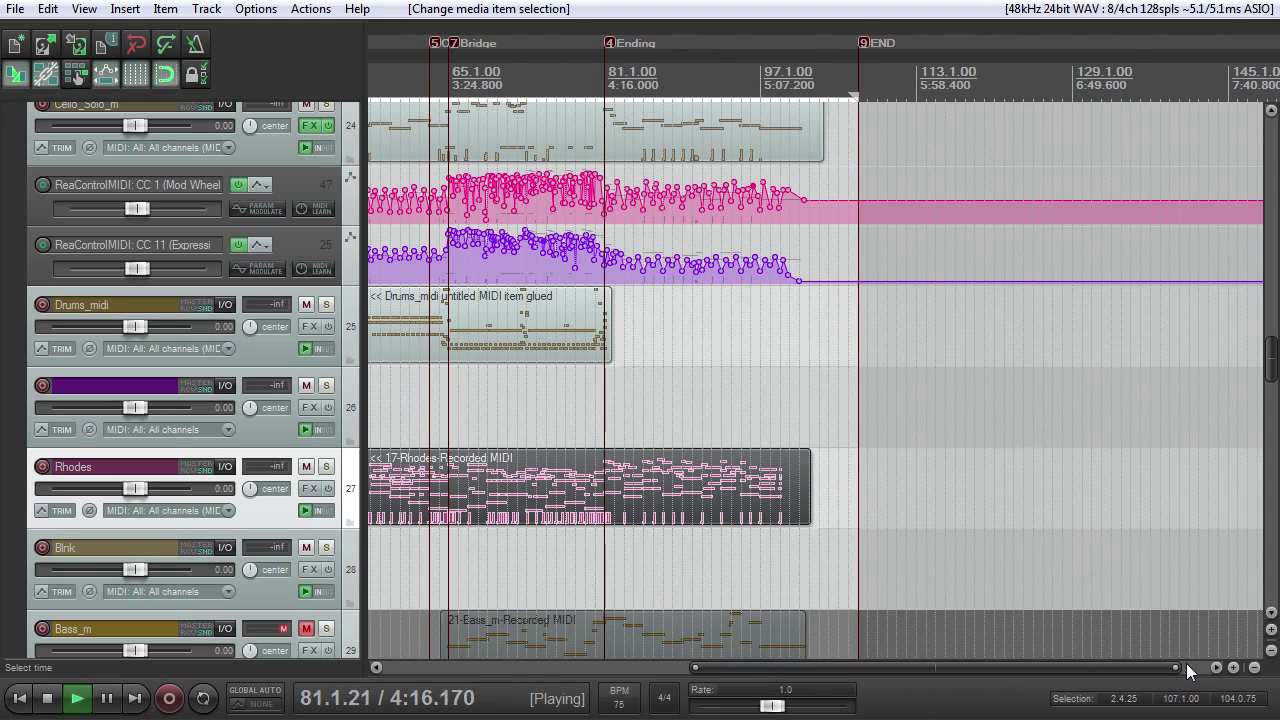
{"action": "left_click_drag", "start_coordinate": [1180, 670], "coordinate": [1106, 669]}
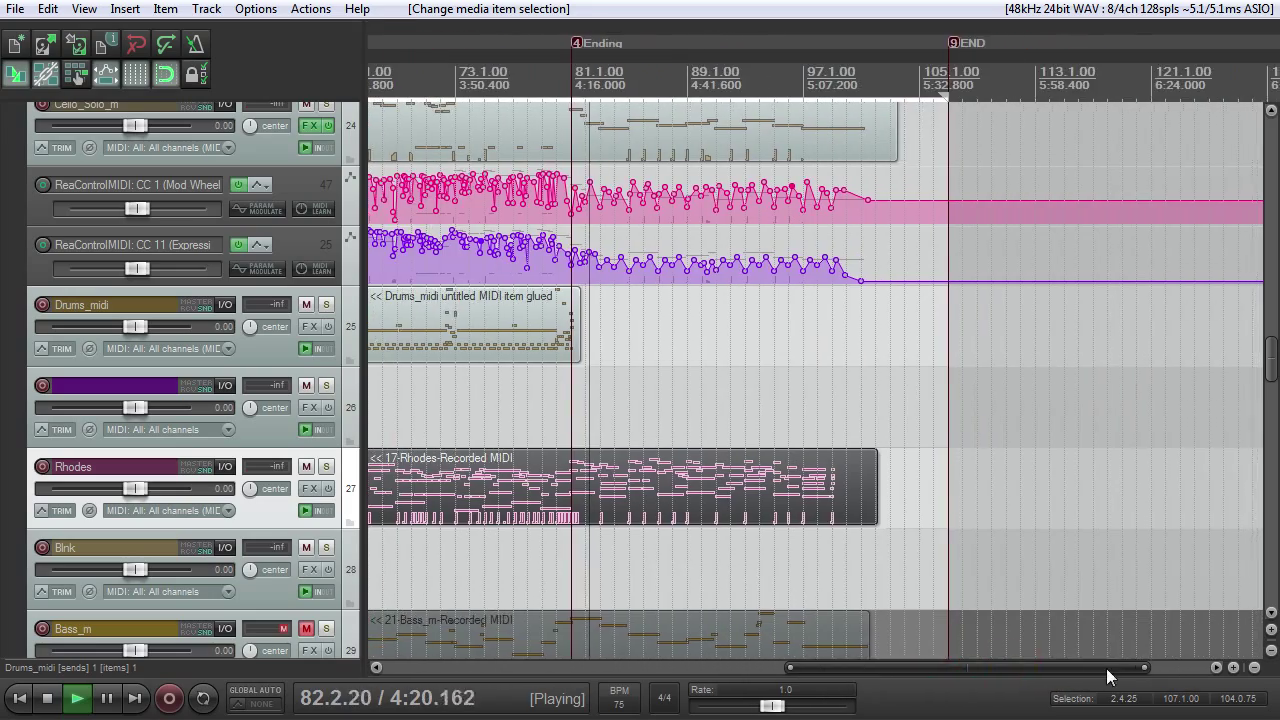
{"action": "scroll", "coordinate": [1033, 470], "scroll_direction": "up", "scroll_amount": 4}
{"action": "left_click_drag", "start_coordinate": [745, 668], "coordinate": [982, 665]}
{"action": "left_click_drag", "start_coordinate": [1005, 664], "coordinate": [1049, 664]}
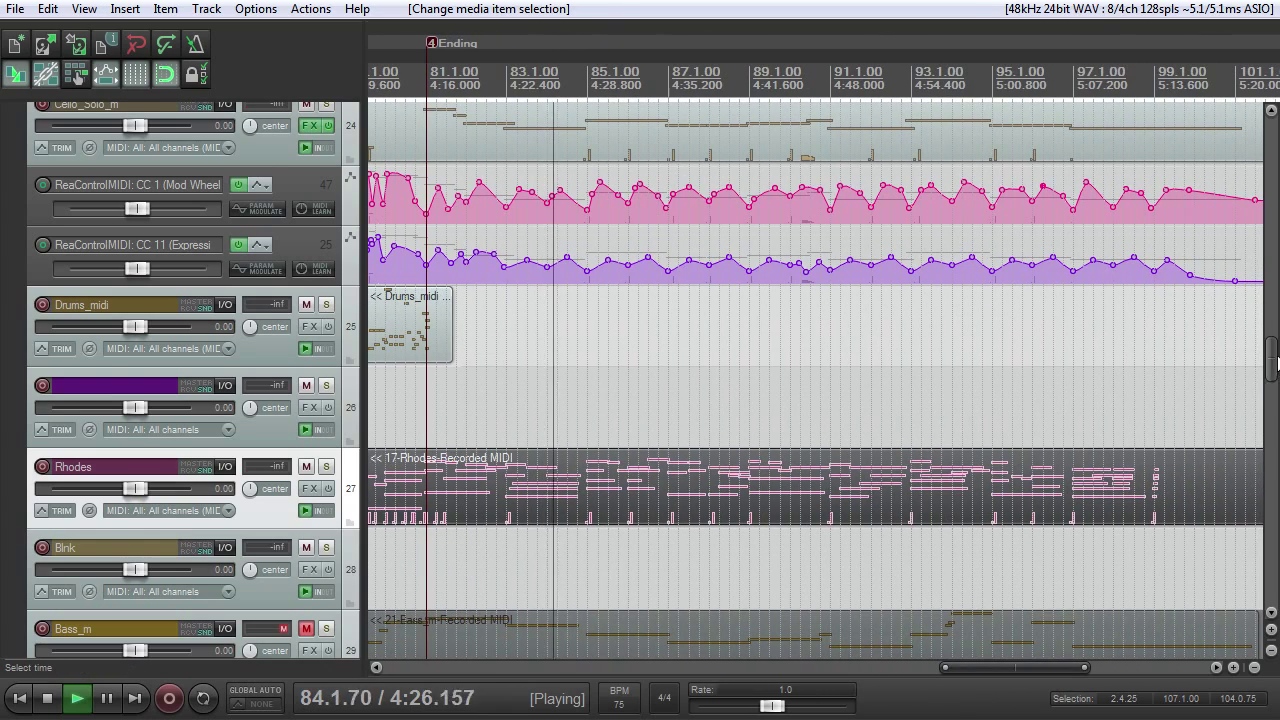
Review the audio tracks from Bass Guitar through the acoustic and electric guitars to Cym ROll in the Ending section
{"action": "left_click_drag", "start_coordinate": [1273, 355], "coordinate": [1228, 165]}
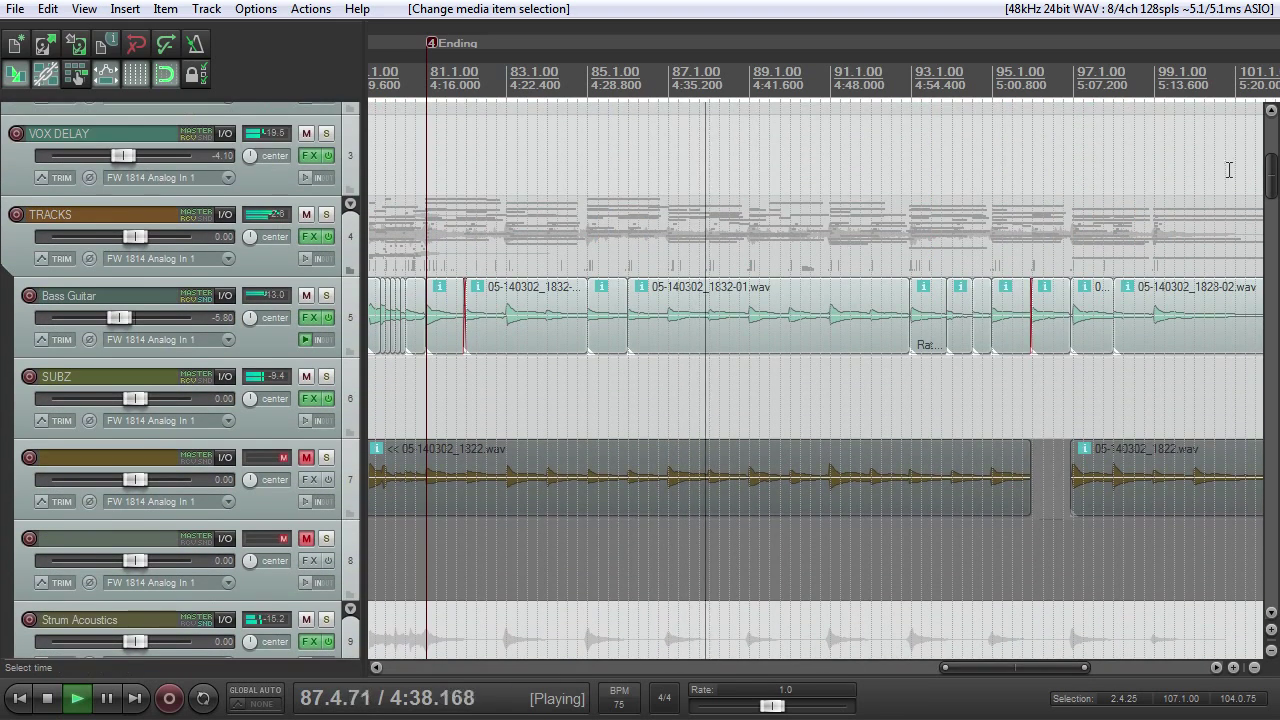
{"action": "mouse_move", "coordinate": [1271, 180]}
{"action": "left_mouse_down"}
{"action": "mouse_move", "coordinate": [1272, 152]}
{"action": "mouse_move", "coordinate": [1274, 200]}
{"action": "left_mouse_up"}
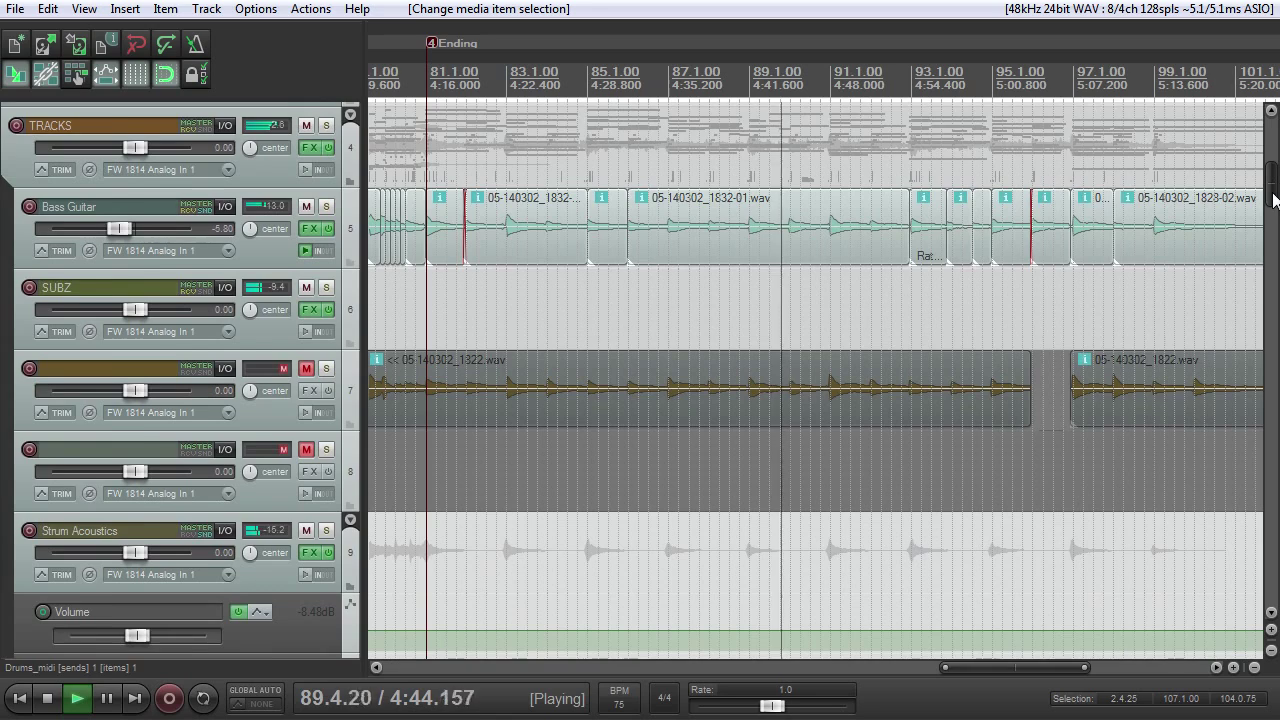
{"action": "left_click_drag", "start_coordinate": [1274, 200], "coordinate": [1266, 310]}
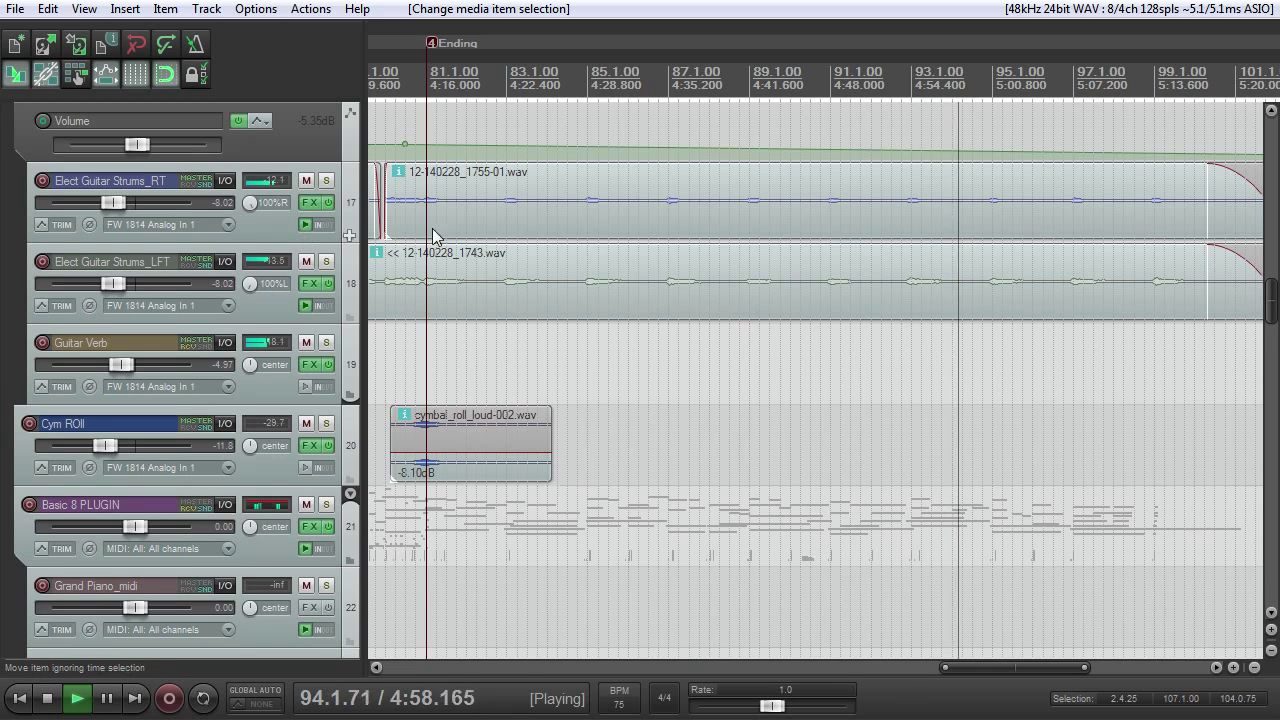
{"action": "left_click_drag", "start_coordinate": [977, 668], "coordinate": [1019, 668]}
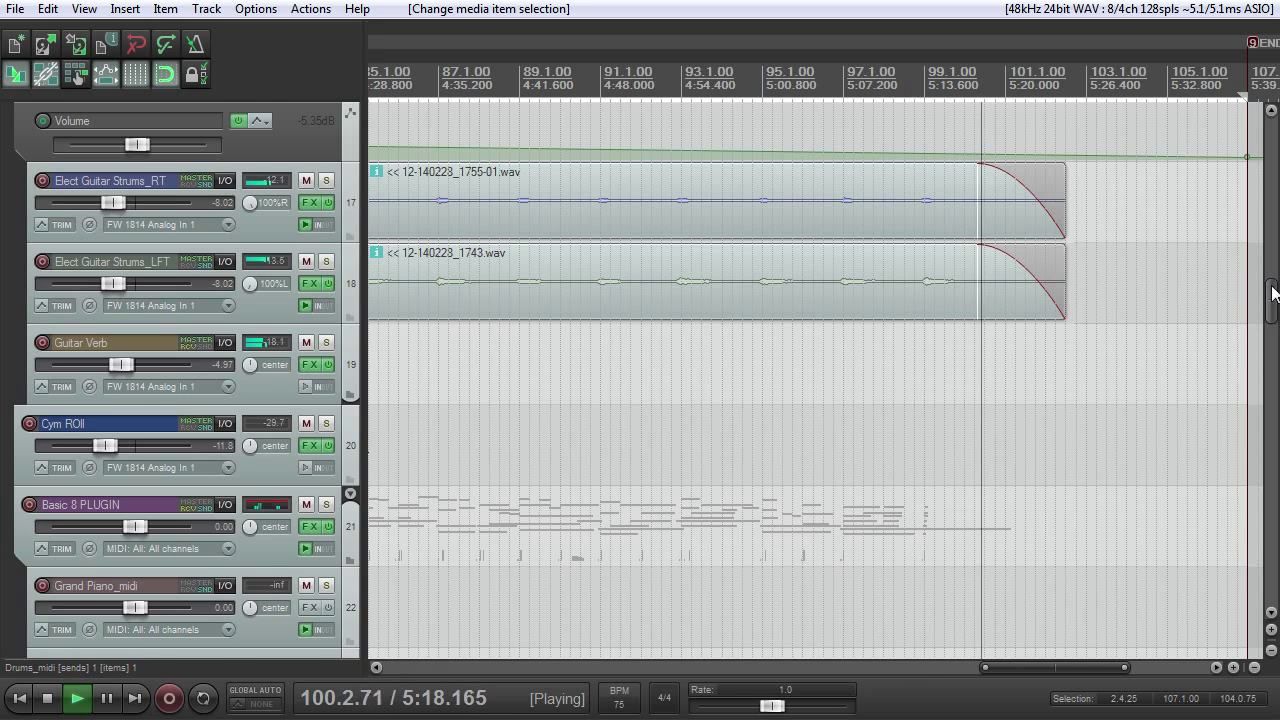
{"action": "left_click_drag", "start_coordinate": [1272, 292], "coordinate": [1250, 222]}
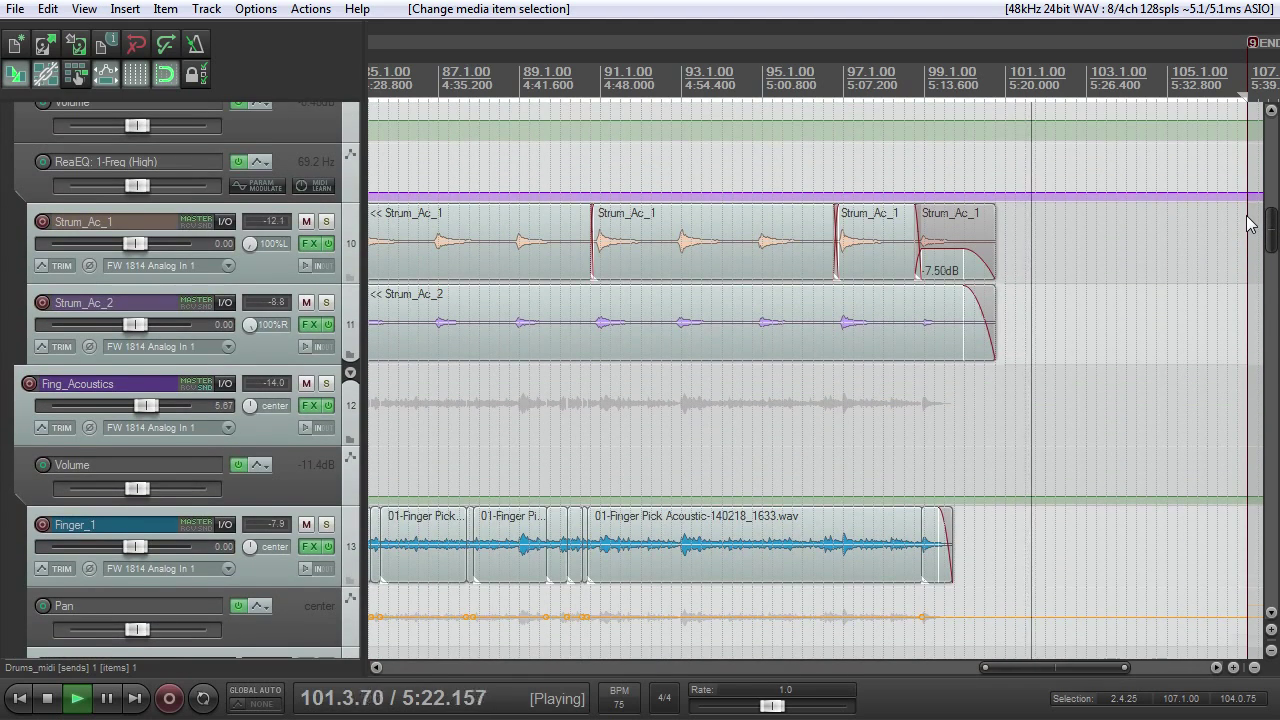
{"action": "left_click_drag", "start_coordinate": [1250, 222], "coordinate": [1240, 257]}
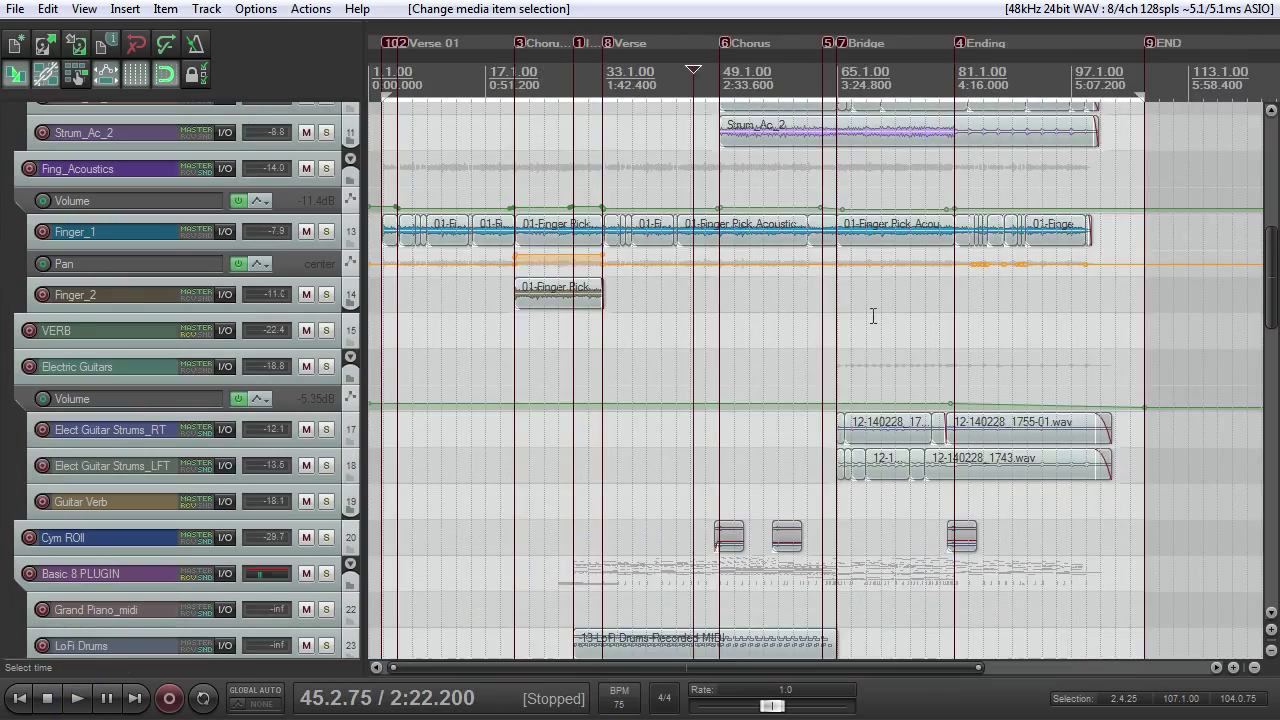
Place the edit cursor at bar 100, around the closing fade-outs of the electric guitar items
{"action": "scroll", "coordinate": [840, 334], "scroll_direction": "down", "scroll_amount": 2}
{"action": "scroll", "coordinate": [837, 326], "scroll_direction": "up", "scroll_amount": 3}
{"action": "scroll", "coordinate": [783, 320], "scroll_direction": "down", "scroll_amount": 4}
{"action": "scroll", "coordinate": [788, 320], "scroll_direction": "up", "scroll_amount": 4}
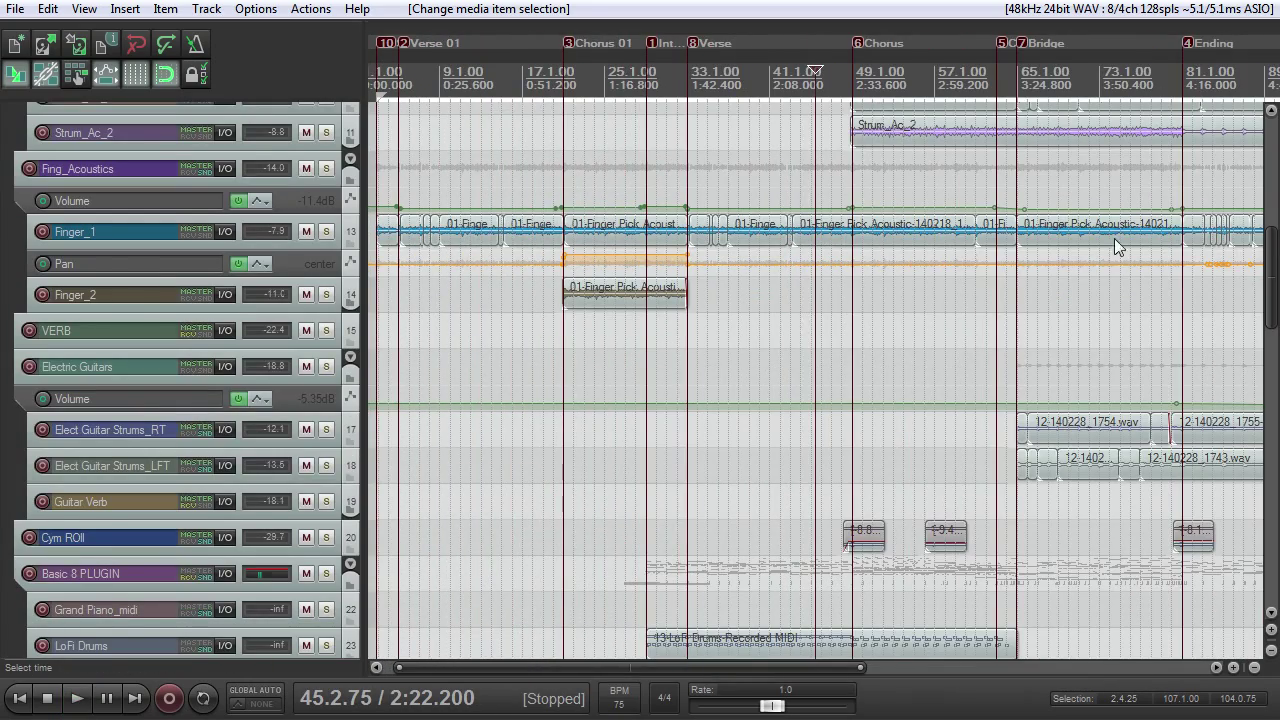
{"action": "left_click_drag", "start_coordinate": [1277, 233], "coordinate": [1271, 297]}
{"action": "scroll", "coordinate": [1000, 364], "scroll_direction": "down", "scroll_amount": 3}
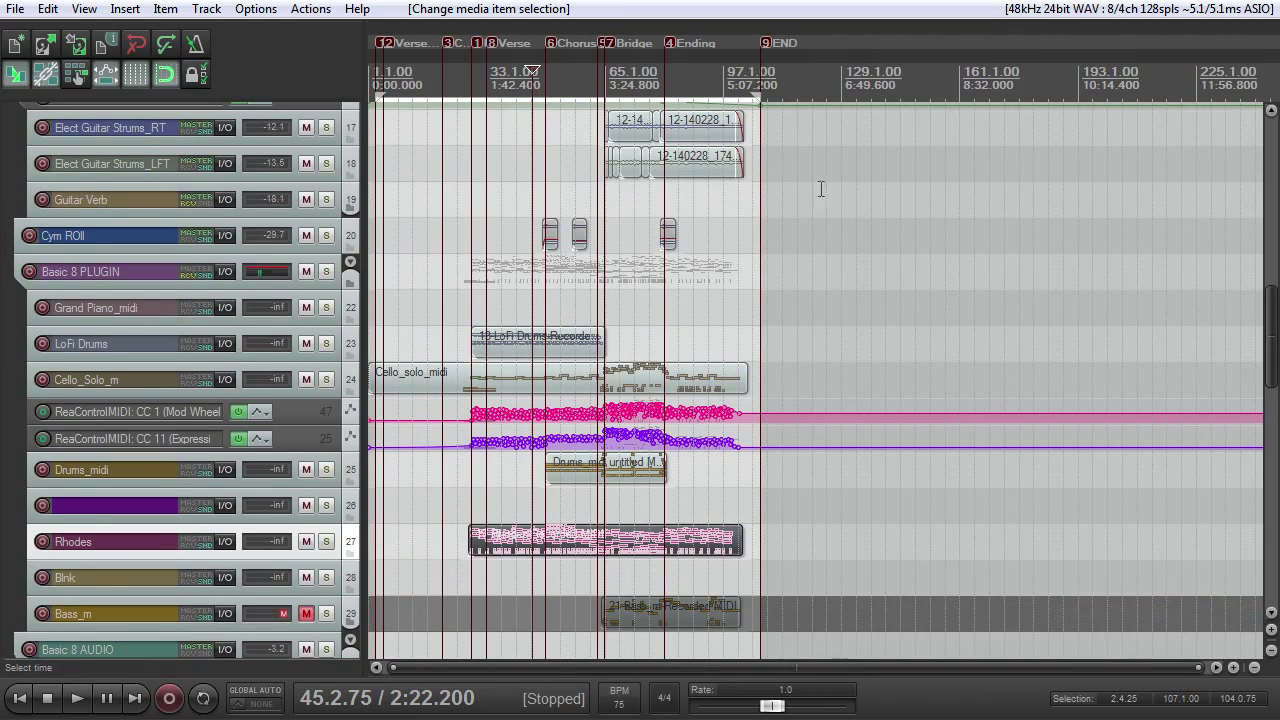
{"action": "left_click", "coordinate": [742, 67]}
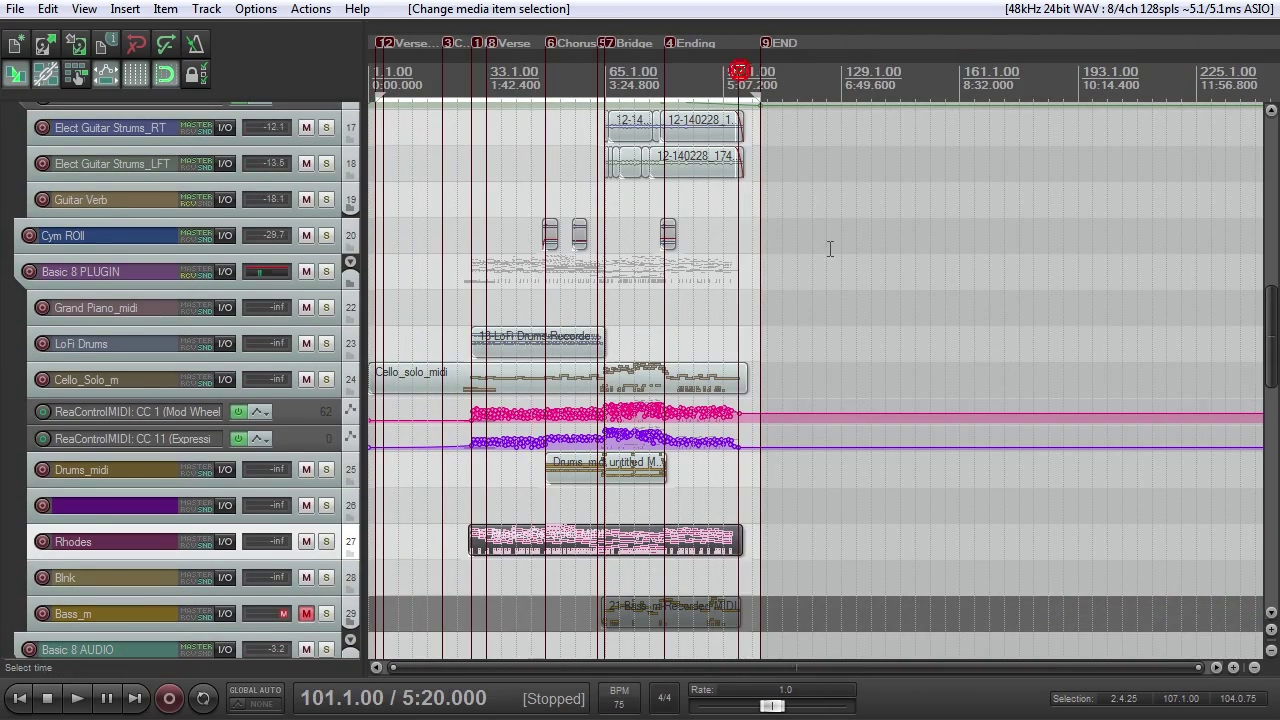
{"action": "scroll", "coordinate": [840, 260], "scroll_direction": "up", "scroll_amount": 5}
{"action": "scroll", "coordinate": [868, 279], "scroll_direction": "down", "scroll_amount": 2}
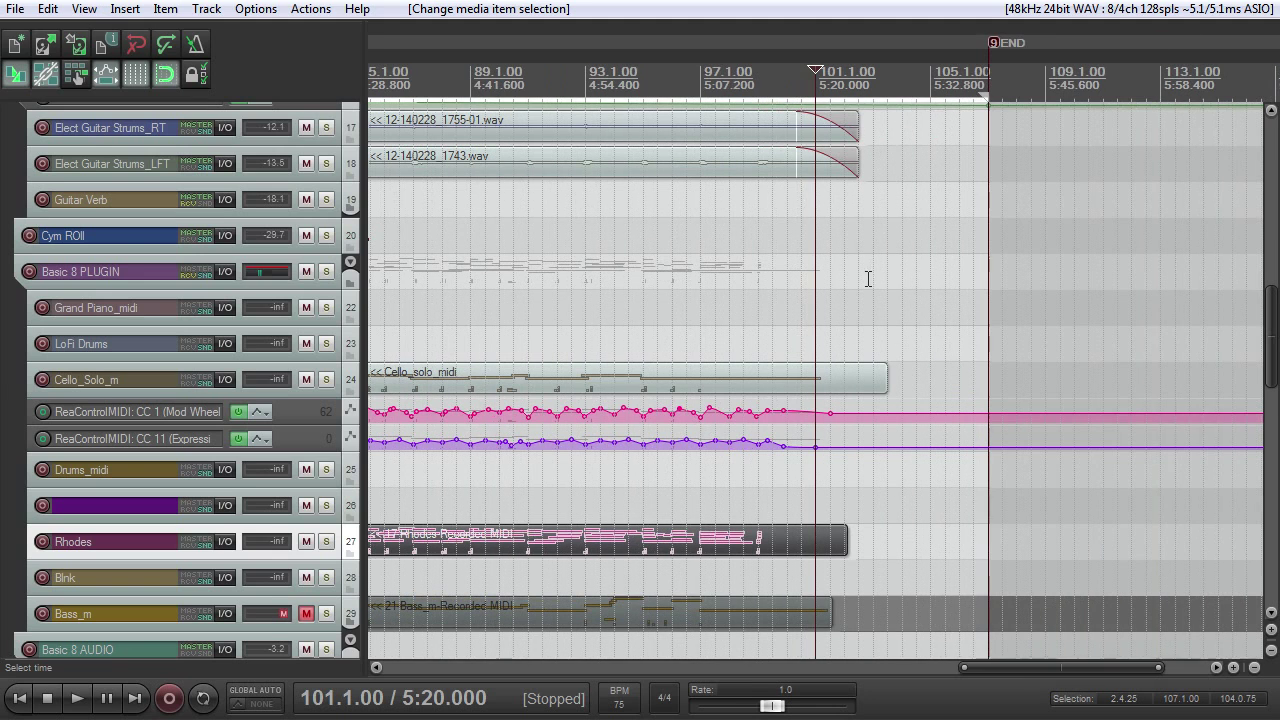
{"action": "left_click", "coordinate": [789, 104]}
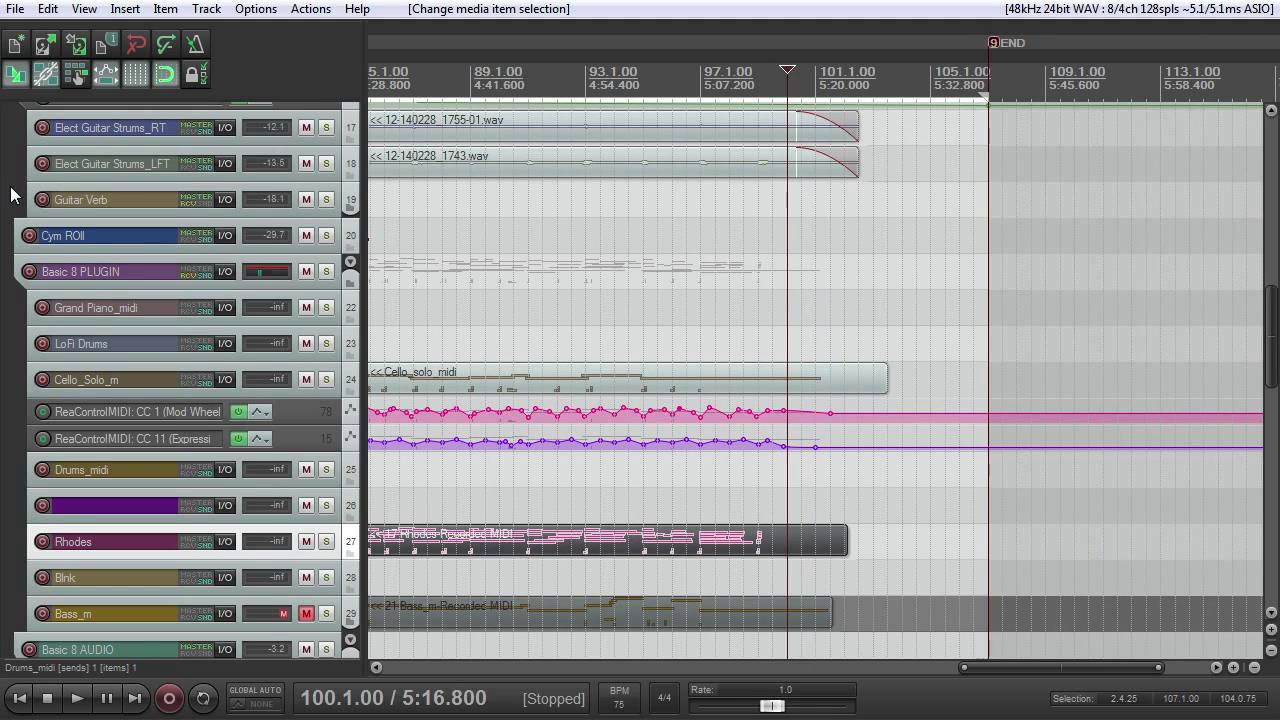
Solo the Strum Acoustics folder track and play its closing fade-outs from bar 99
{"action": "scroll", "coordinate": [12, 195], "scroll_direction": "up", "scroll_amount": 4}
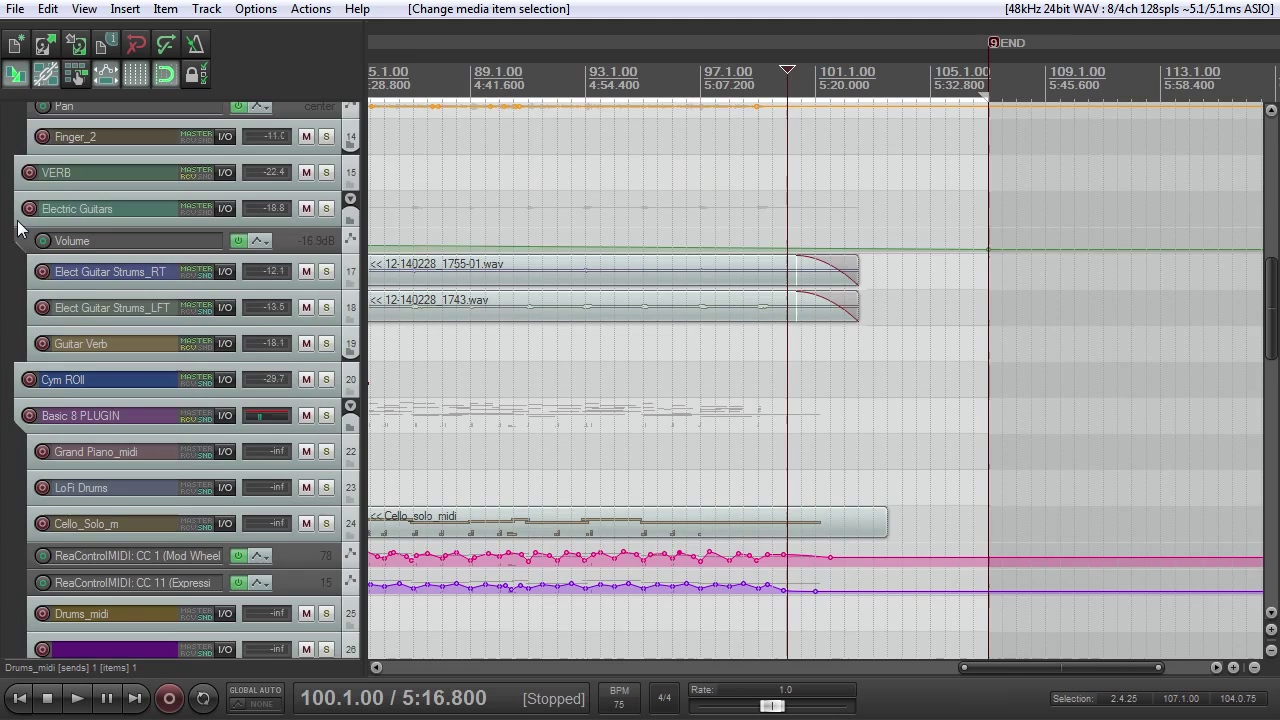
{"action": "scroll", "coordinate": [18, 228], "scroll_direction": "up", "scroll_amount": 5}
{"action": "key", "text": "plus"}
{"action": "scroll", "coordinate": [329, 176], "scroll_direction": "up", "scroll_amount": 4}
{"action": "key", "text": "equal"}
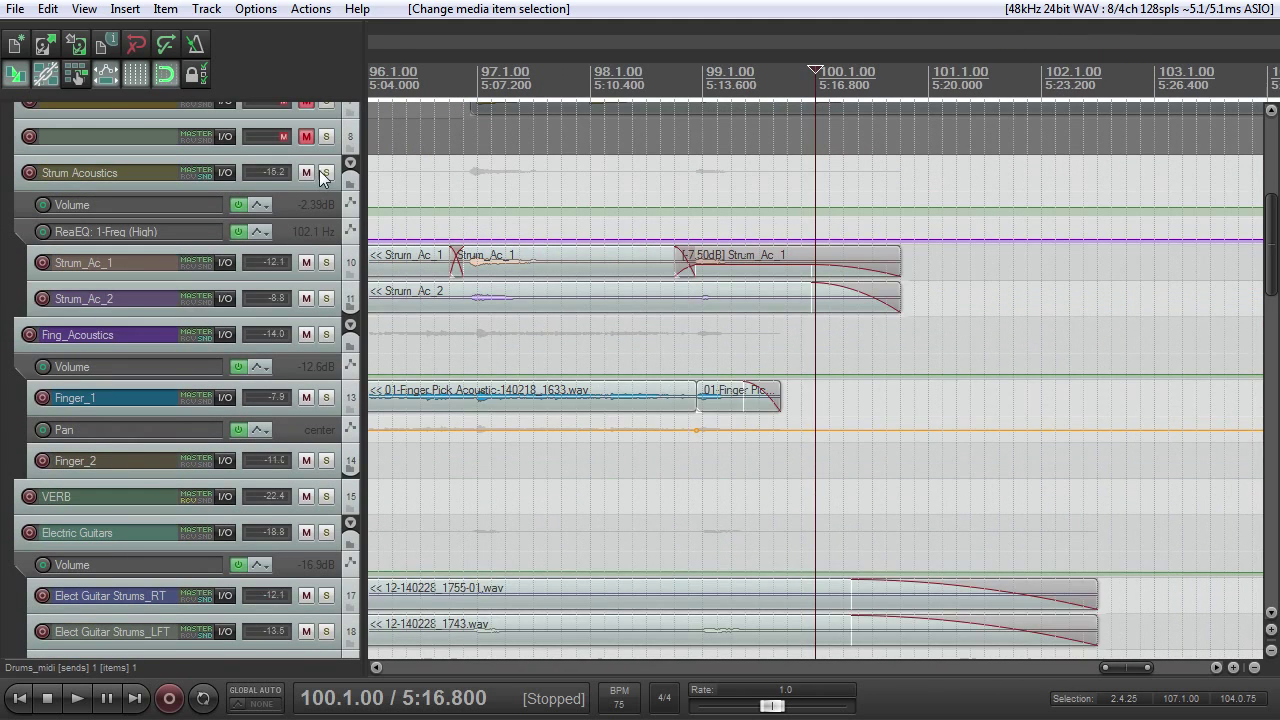
{"action": "left_click", "coordinate": [327, 172]}
{"action": "left_click", "coordinate": [703, 78]}
{"action": "key", "text": "space"}
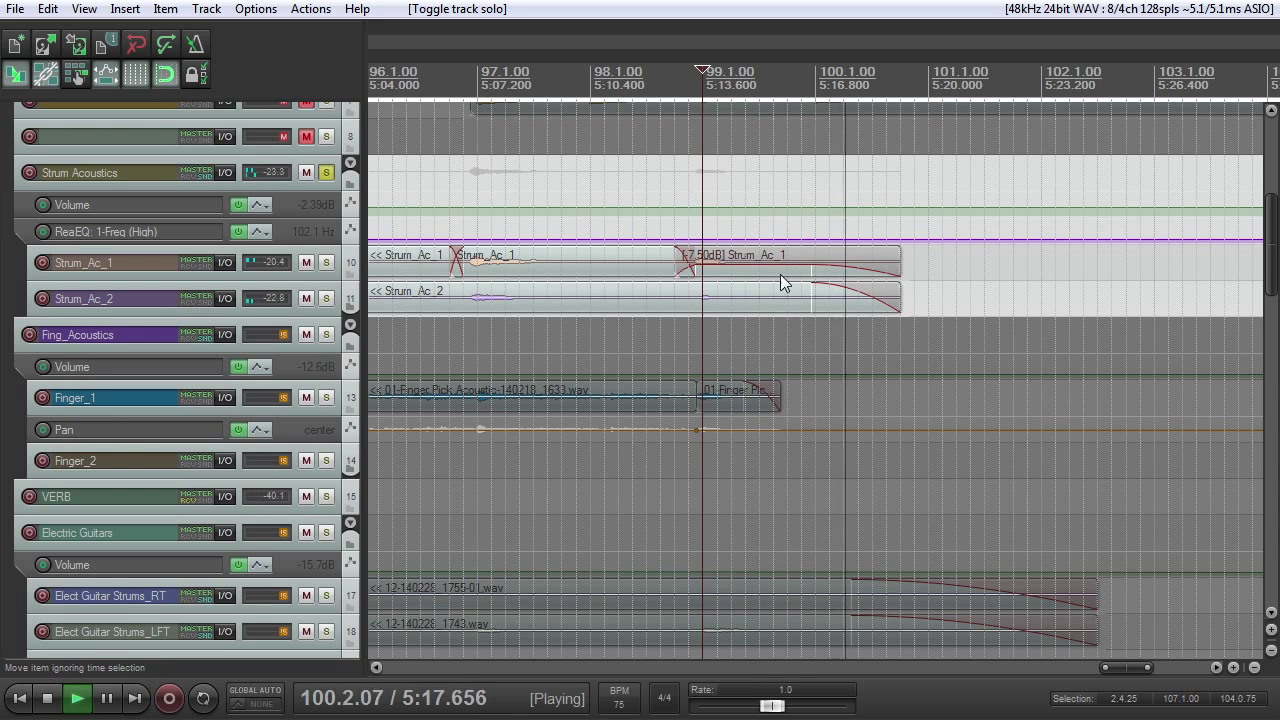
Solo Strum_Ac_1 to audition its closing section, and move the edit cursor to beat 4 of bar 99
{"action": "key", "text": "space"}
{"action": "left_click", "coordinate": [326, 262]}
{"action": "key", "text": "space"}
{"action": "key", "text": "space"}
{"action": "key", "text": "space"}
{"action": "left_click", "coordinate": [790, 78]}
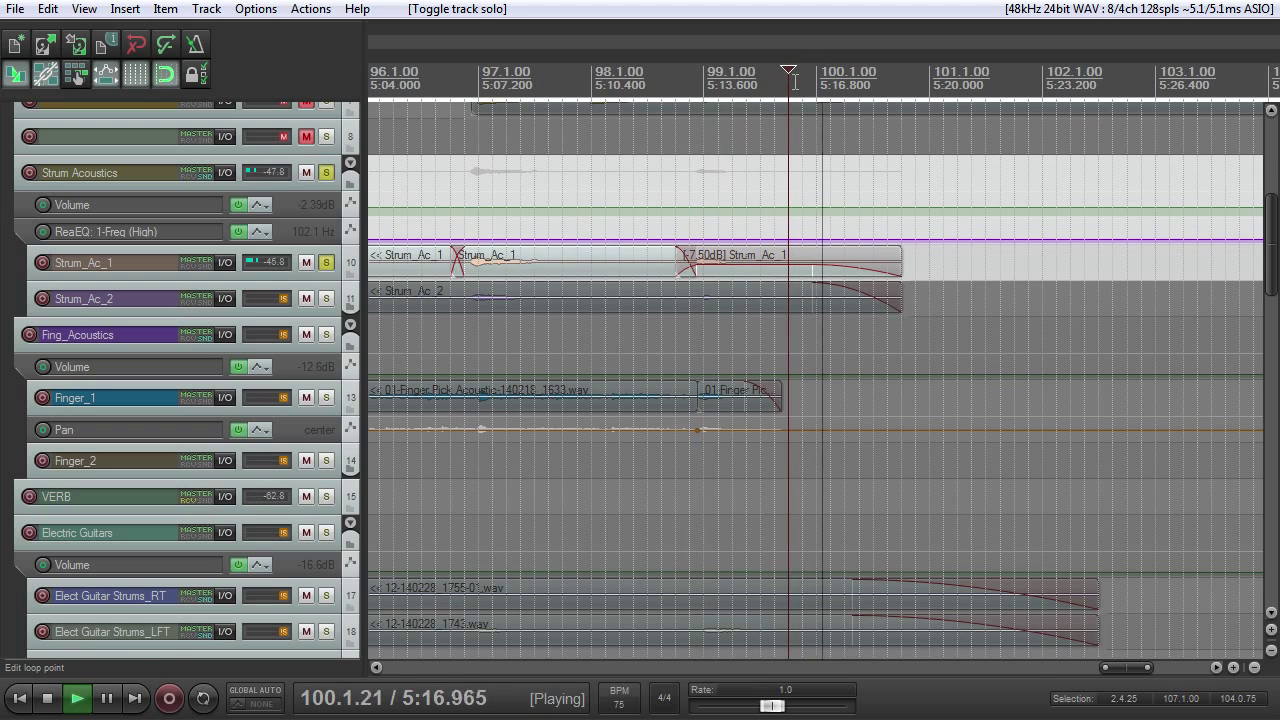
Solo Strum_Ac_2 instead and play its final fade-out from beat 4 of bar 99
{"action": "key", "text": "space"}
{"action": "left_click", "coordinate": [326, 298]}
{"action": "key", "text": "space"}
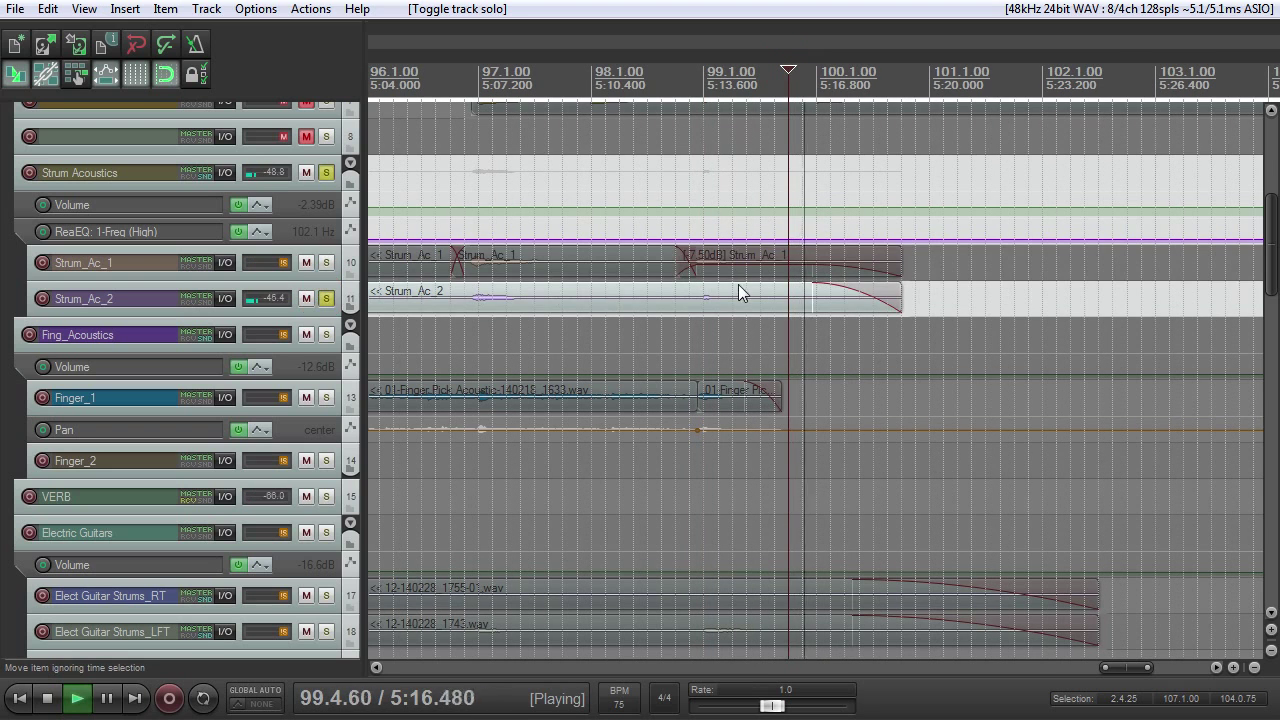
{"action": "key", "text": "space"}
{"action": "scroll", "coordinate": [837, 306], "scroll_direction": "up", "scroll_amount": 3}
{"action": "key", "text": "space"}
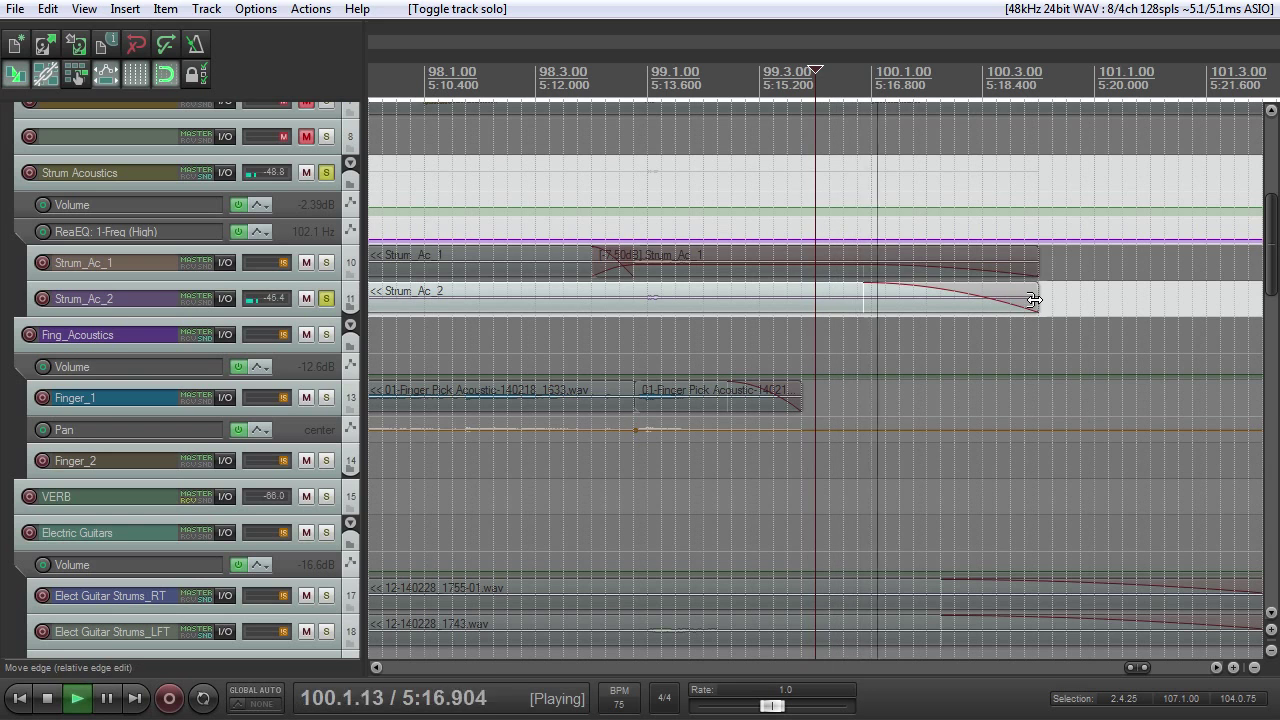
Shorten Strum_Ac_2's final item to end at about bar 100 and play its fade-out from beat 2 of bar 99
{"action": "left_click_drag", "start_coordinate": [1035, 300], "coordinate": [886, 300]}
{"action": "key", "text": "space"}
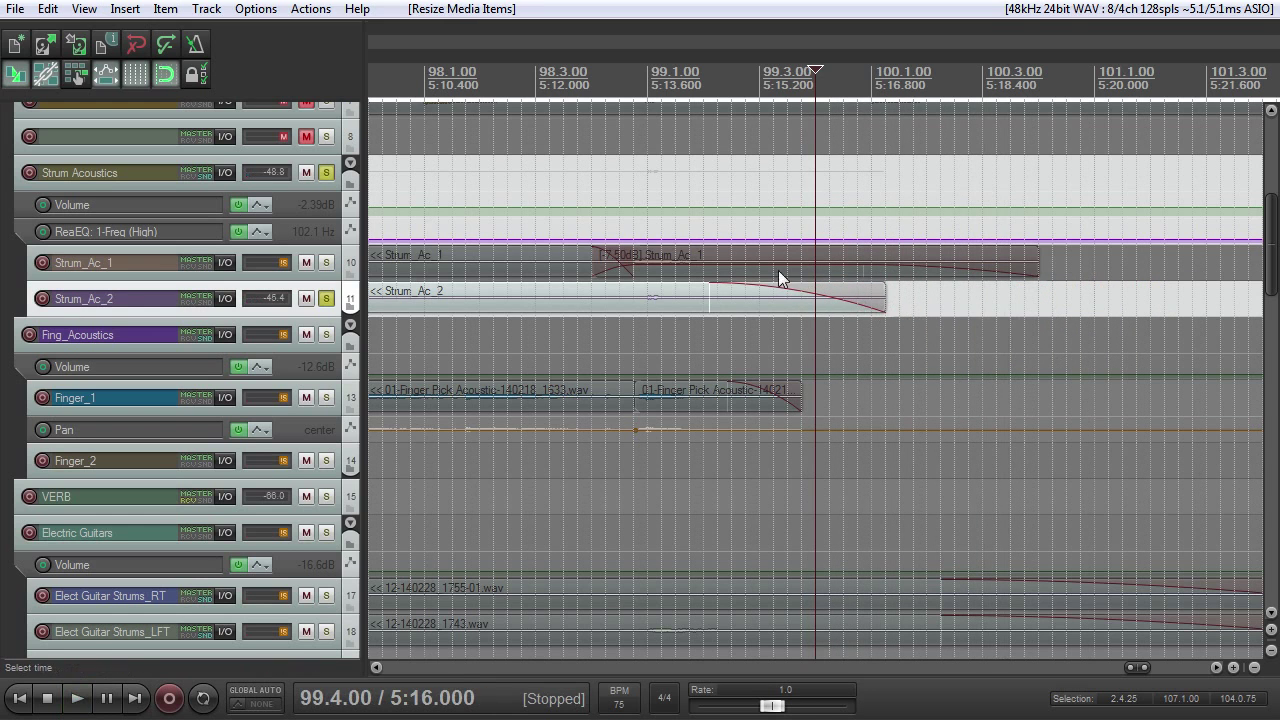
{"action": "left_click", "coordinate": [704, 85]}
{"action": "key", "text": "space"}
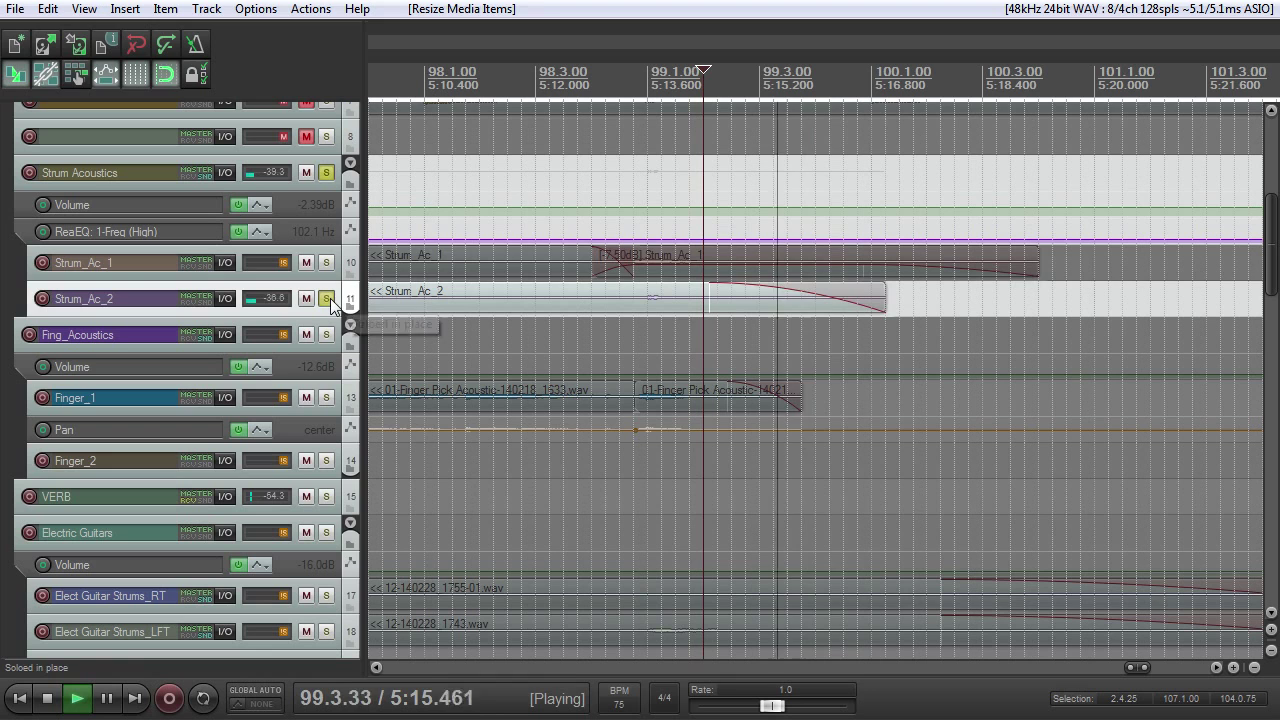
{"action": "key", "text": "space"}
Shorten Strum_Ac_2 further to beat 4 of bar 99, lengthen its fade-out, and audition the result from bar 99
{"action": "left_click_drag", "start_coordinate": [709, 298], "coordinate": [816, 295]}
{"action": "left_click", "coordinate": [648, 78]}
{"action": "key", "text": "space"}
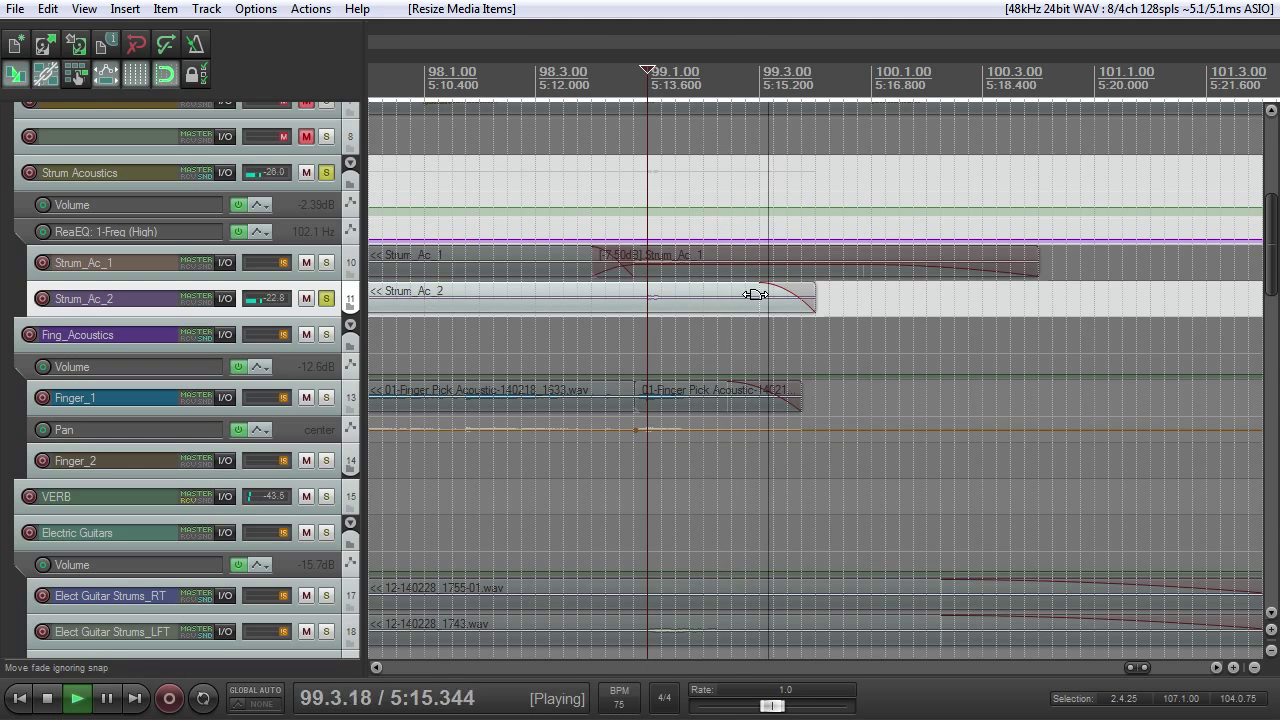
{"action": "left_click_drag", "start_coordinate": [755, 294], "coordinate": [680, 310]}
{"action": "key", "text": "space"}
Play the ending in the full mix, without solo, from just before bar 99
{"action": "scroll", "coordinate": [650, 301], "scroll_direction": "down", "scroll_amount": 2}
{"action": "key", "text": "space"}
{"action": "key", "text": "space"}
{"action": "left_click", "coordinate": [576, 80]}
{"action": "key", "text": "space"}
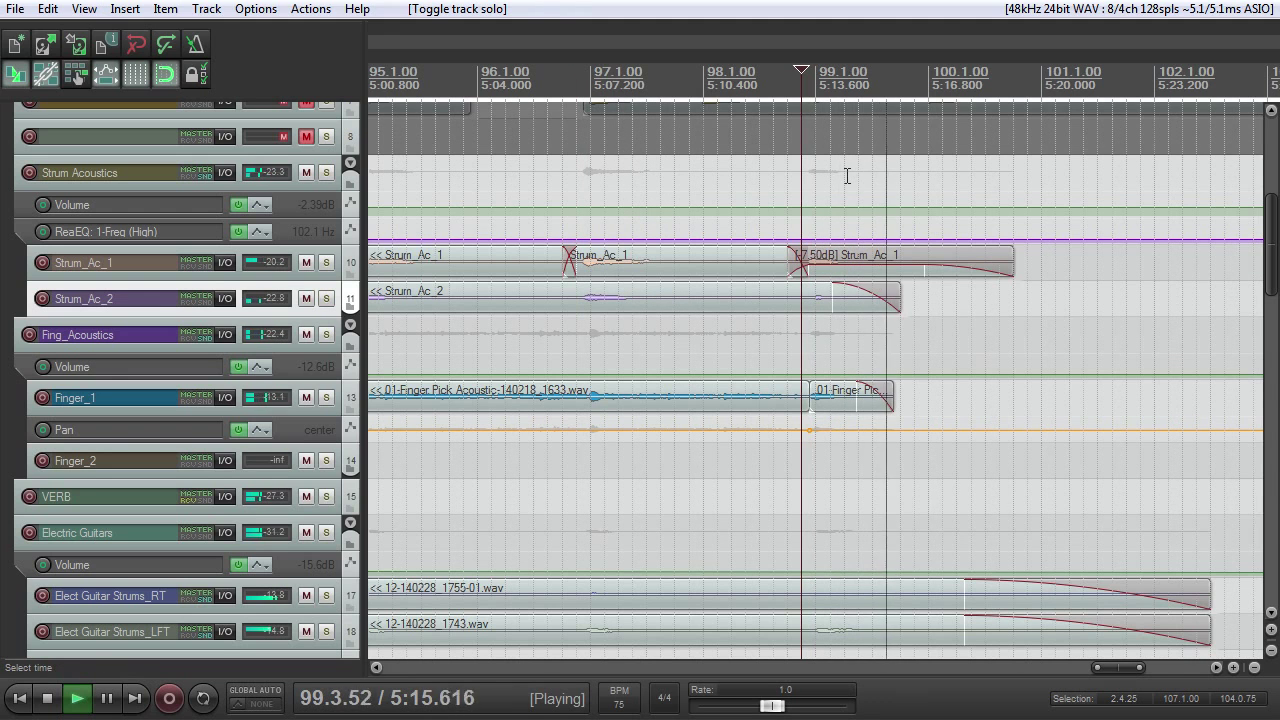
{"action": "scroll", "coordinate": [880, 192], "scroll_direction": "down", "scroll_amount": 3}
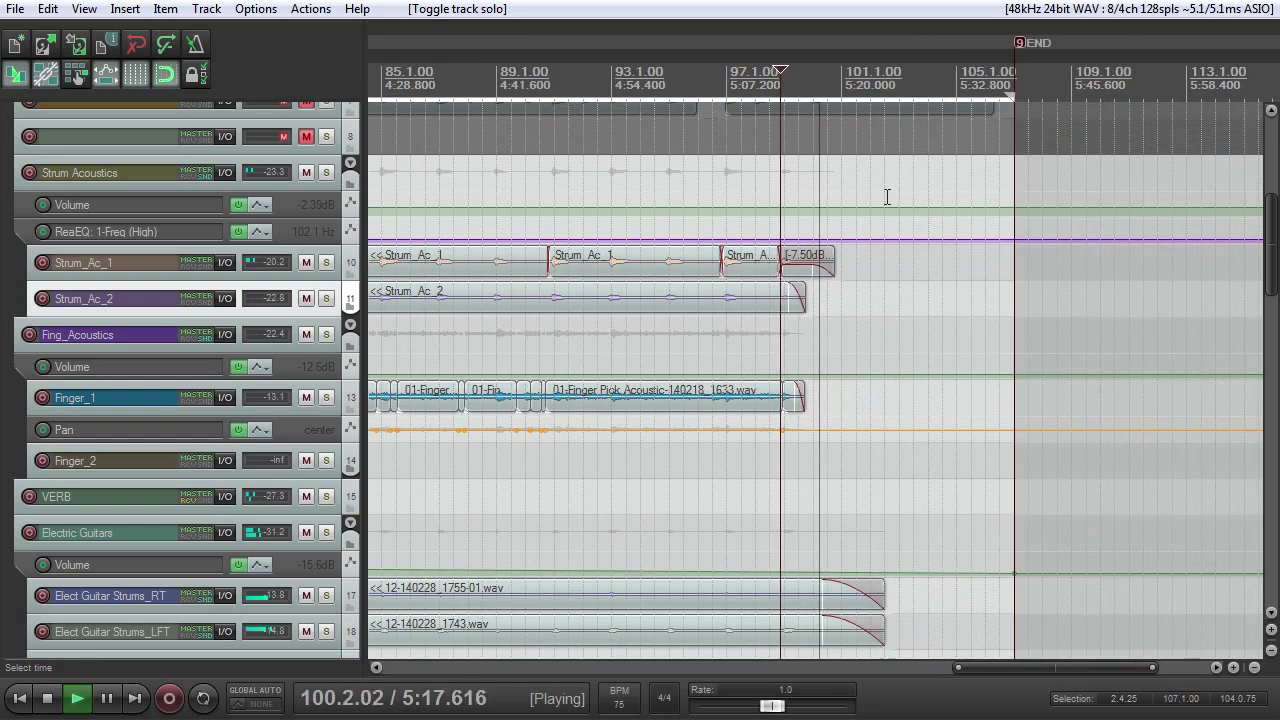
{"action": "scroll", "coordinate": [890, 197], "scroll_direction": "up", "scroll_amount": 2}
{"action": "key", "text": "space"}
Split the Strum_Ac_2 item at bar 99 and move its closing fragment out past bar 101
{"action": "left_click", "coordinate": [537, 304]}
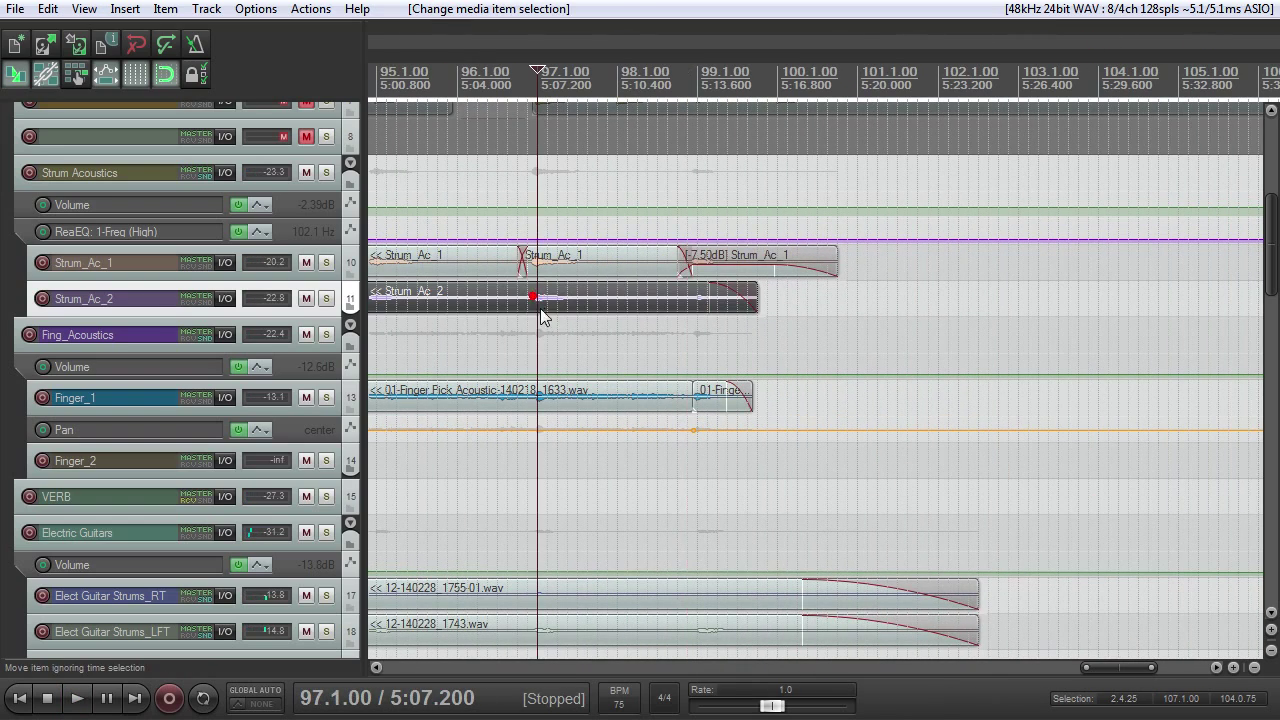
{"action": "left_click", "coordinate": [694, 298]}
{"action": "scroll", "coordinate": [708, 308], "scroll_direction": "up", "scroll_amount": 5}
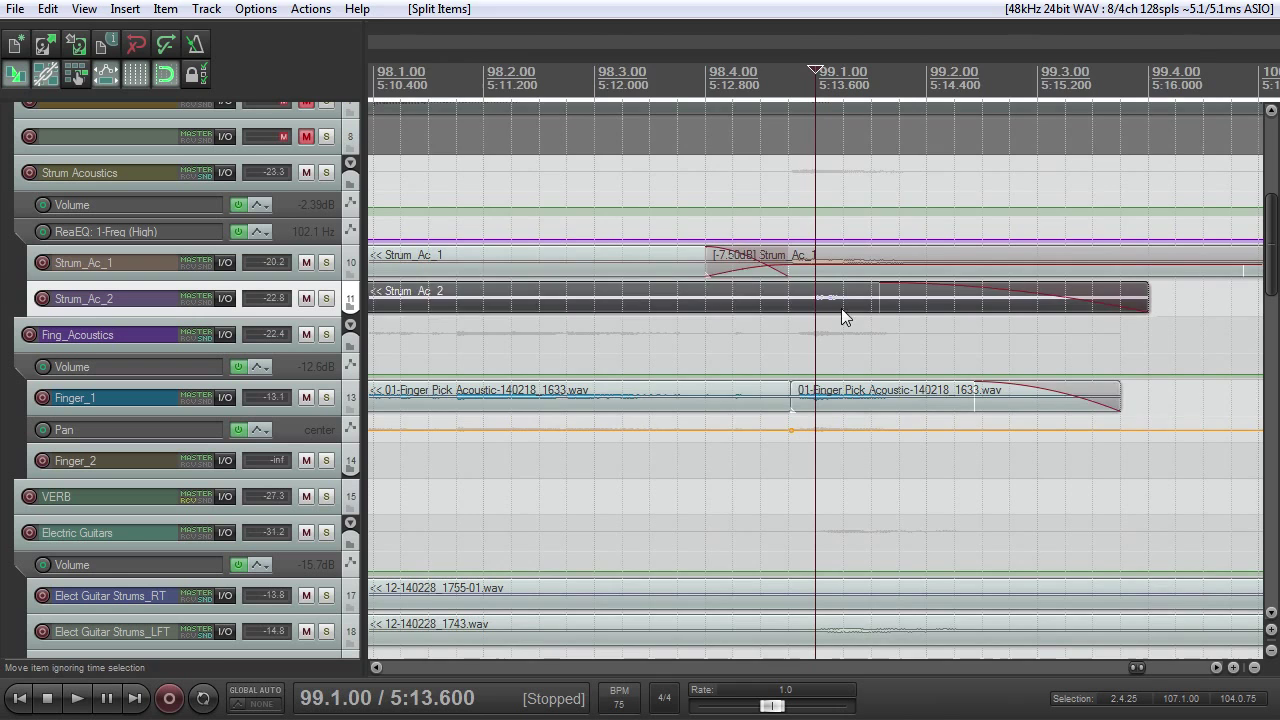
{"action": "key", "text": "s"}
{"action": "scroll", "coordinate": [800, 309], "scroll_direction": "down", "scroll_amount": 4}
{"action": "left_click_drag", "start_coordinate": [822, 300], "coordinate": [1063, 302]}
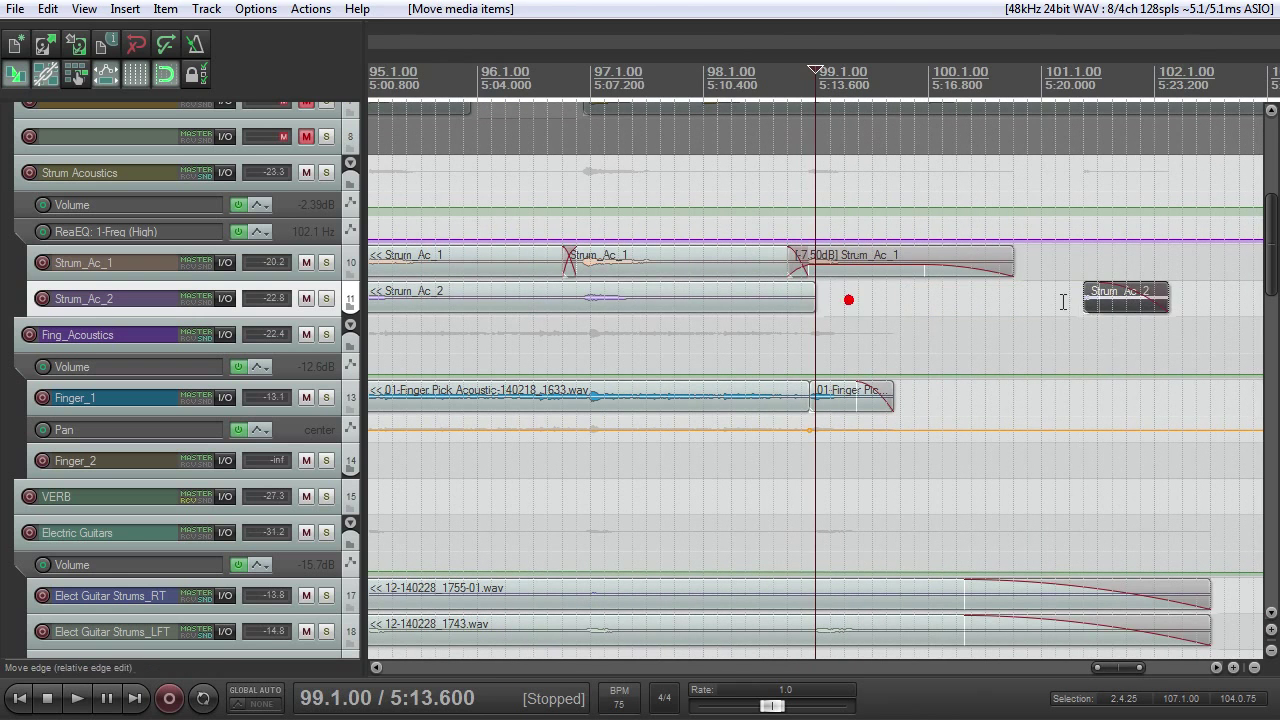
Split Strum_Ac_2 at bar 97, shift that strum to bar 99, and extend the item edges to crossfade just before bar 99
{"action": "left_click", "coordinate": [598, 302]}
{"action": "key", "text": "s"}
{"action": "left_click_drag", "start_coordinate": [612, 298], "coordinate": [849, 302]}
{"action": "mouse_move", "coordinate": [597, 296]}
{"action": "left_mouse_down"}
{"action": "mouse_move", "coordinate": [816, 298]}
{"action": "mouse_move", "coordinate": [702, 300]}
{"action": "left_mouse_up"}
Solo the Strum Acoustics folder and play the rebuilt ending from 98.3.50
{"action": "scroll", "coordinate": [815, 289], "scroll_direction": "up", "scroll_amount": 3}
{"action": "left_click", "coordinate": [581, 80]}
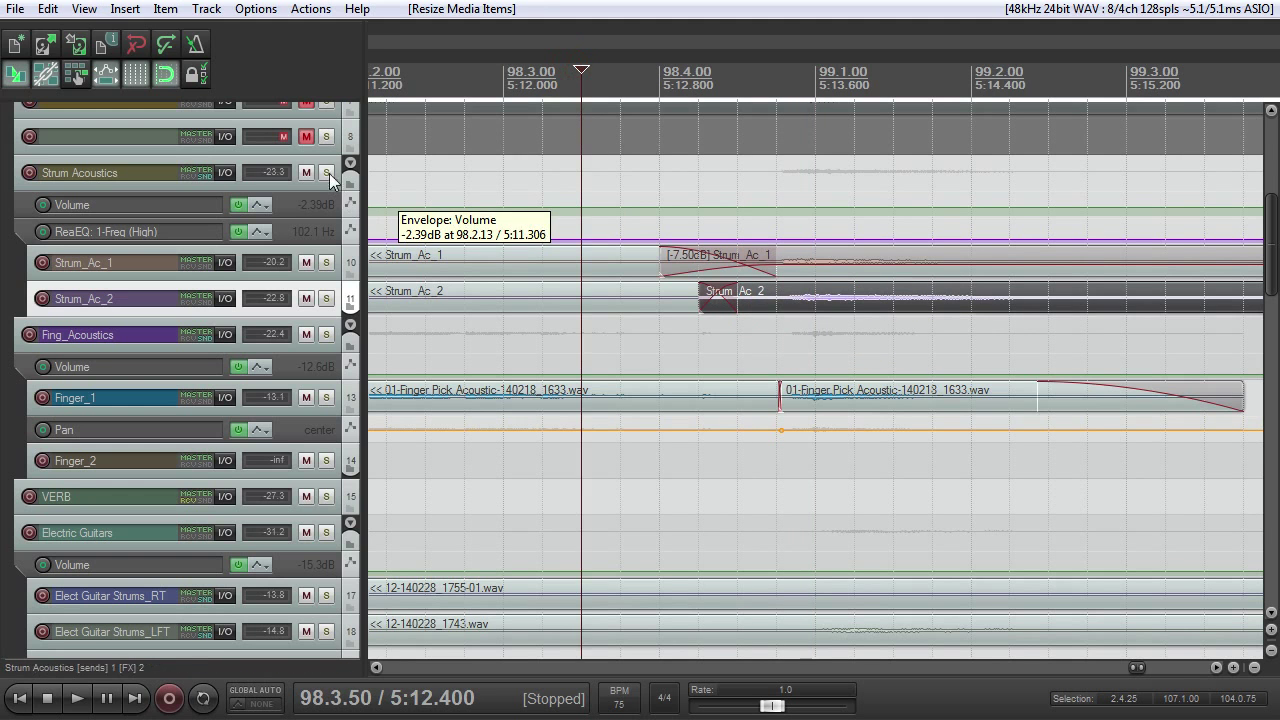
{"action": "left_click", "coordinate": [326, 172]}
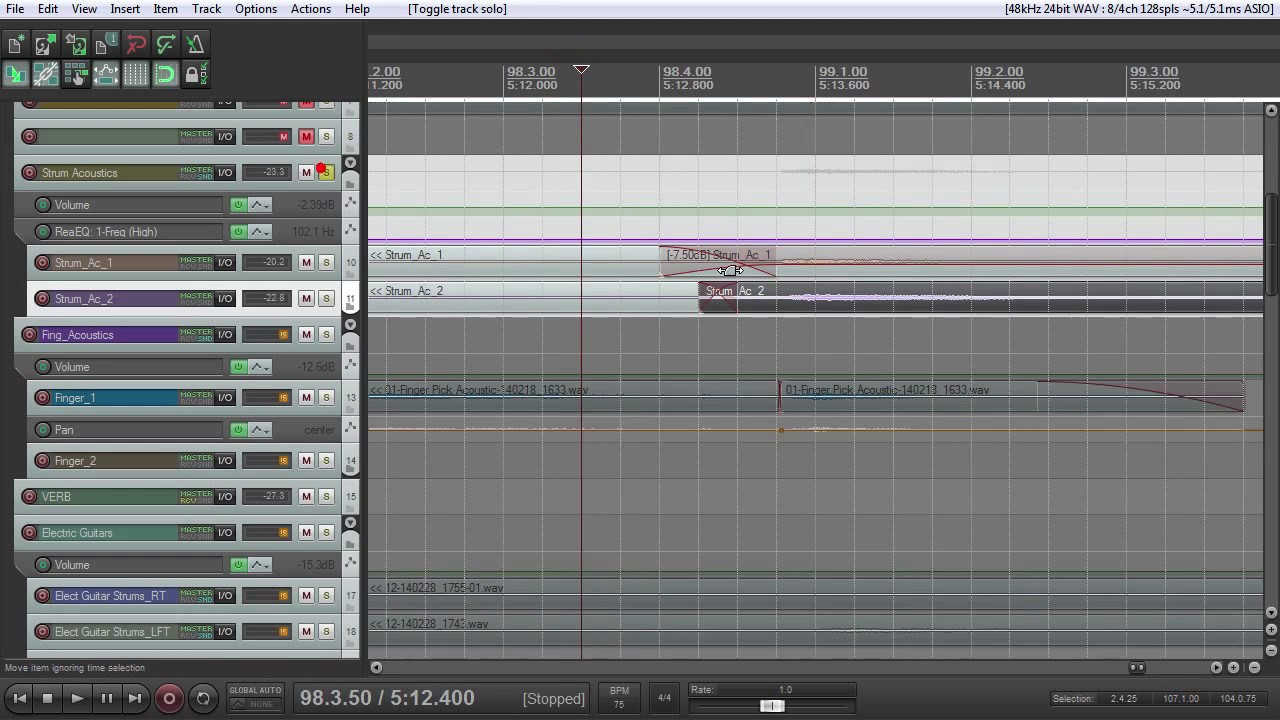
{"action": "key", "text": "space"}
{"action": "scroll", "coordinate": [968, 293], "scroll_direction": "down", "scroll_amount": 4}
{"action": "scroll", "coordinate": [1000, 295], "scroll_direction": "right", "scroll_amount": 2}
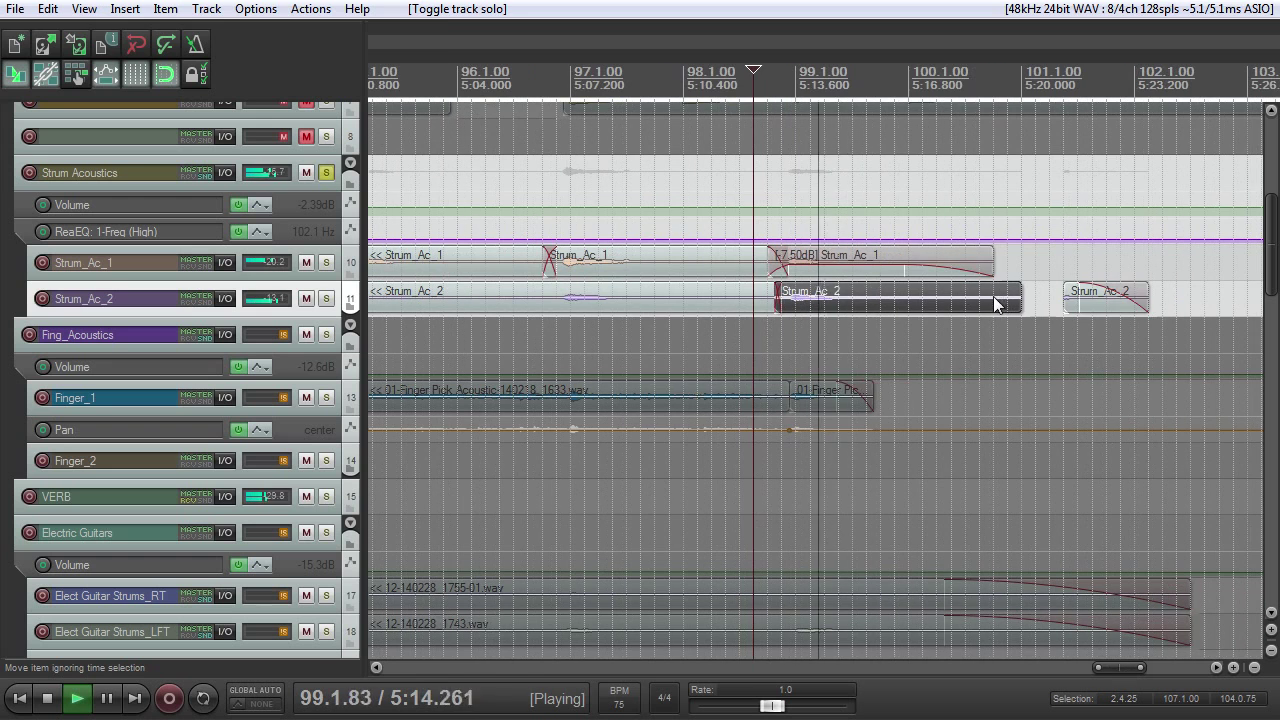
Trim the new closing Strum_Ac_2 item to Strum_Ac_1's end with a long fade-out, and delete the leftover fragment past bar 101
{"action": "left_click_drag", "start_coordinate": [1016, 299], "coordinate": [829, 307]}
{"action": "left_click", "coordinate": [1100, 294]}
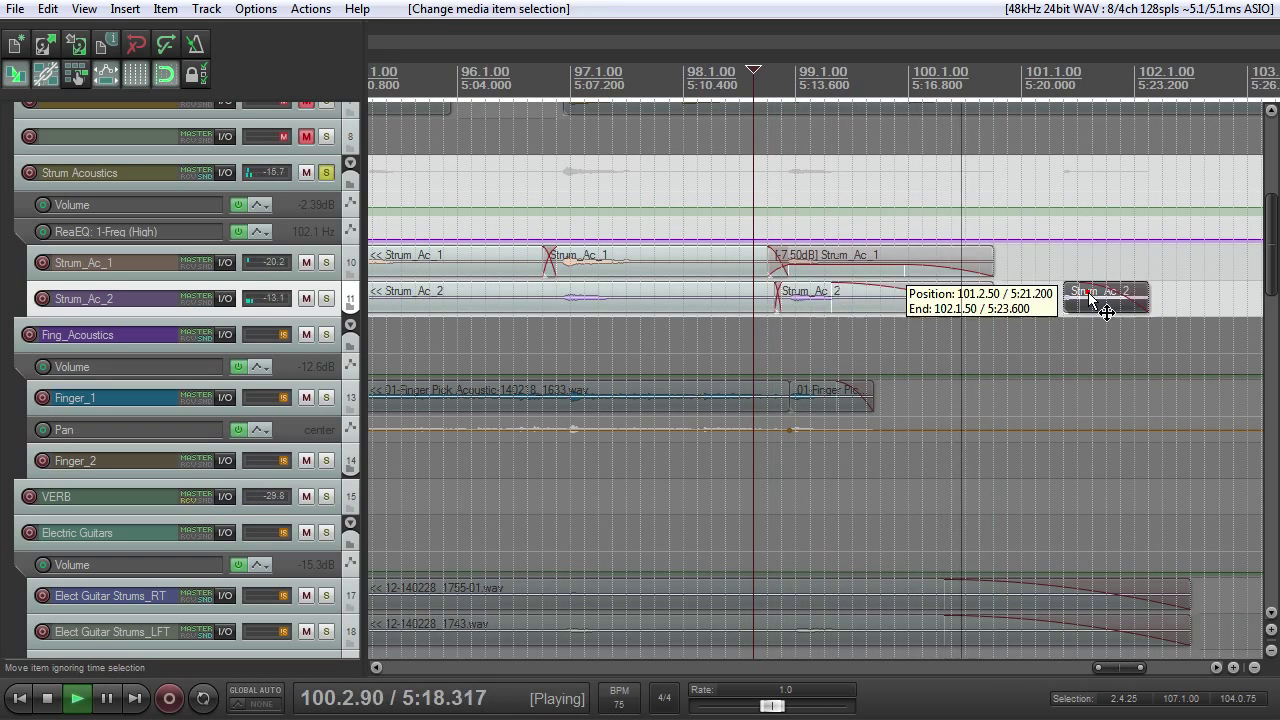
{"action": "key", "text": "Delete"}
{"action": "left_click", "coordinate": [751, 87]}
{"action": "key", "text": "space"}
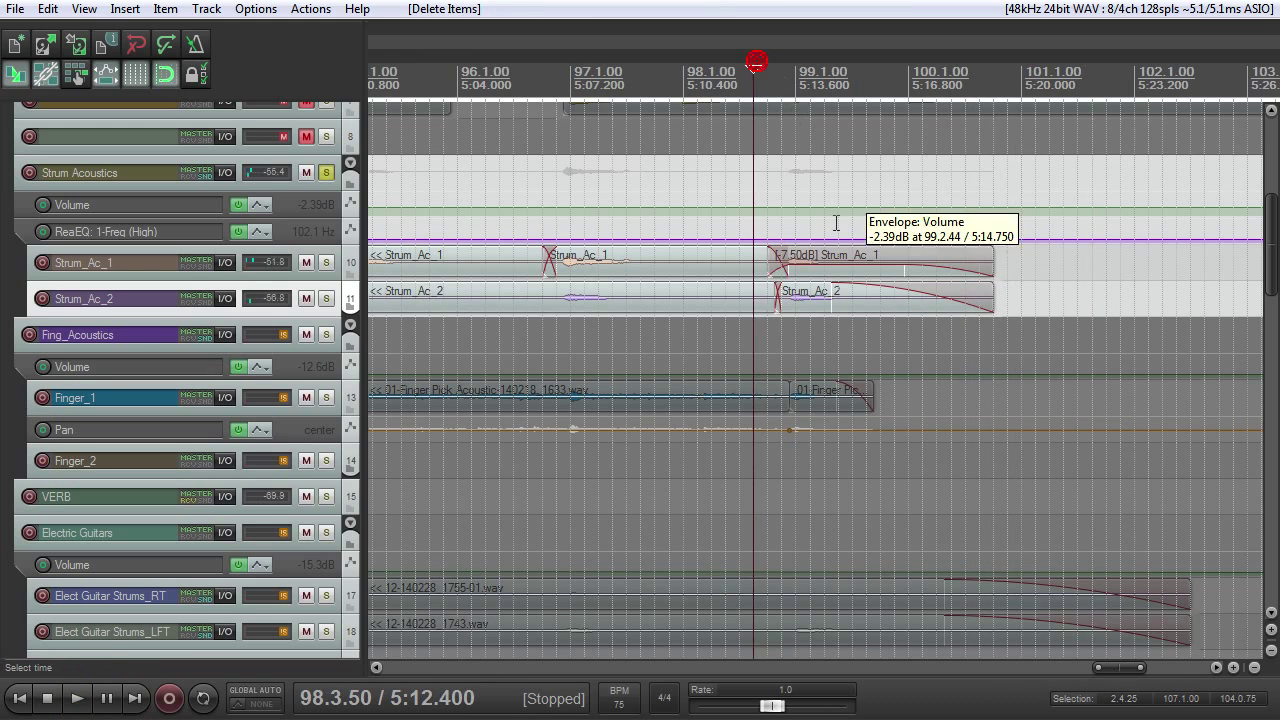
Lower the closing Strum_Ac_2 item's volume to -4.53 dB and audition it with Strum_Ac_1 from 98.3.50
{"action": "scroll", "coordinate": [840, 177], "scroll_direction": "up", "scroll_amount": 3}
{"action": "key", "text": "space"}
{"action": "key", "text": "space"}
{"action": "left_click_drag", "start_coordinate": [939, 283], "coordinate": [940, 296]}
{"action": "key", "text": "space"}
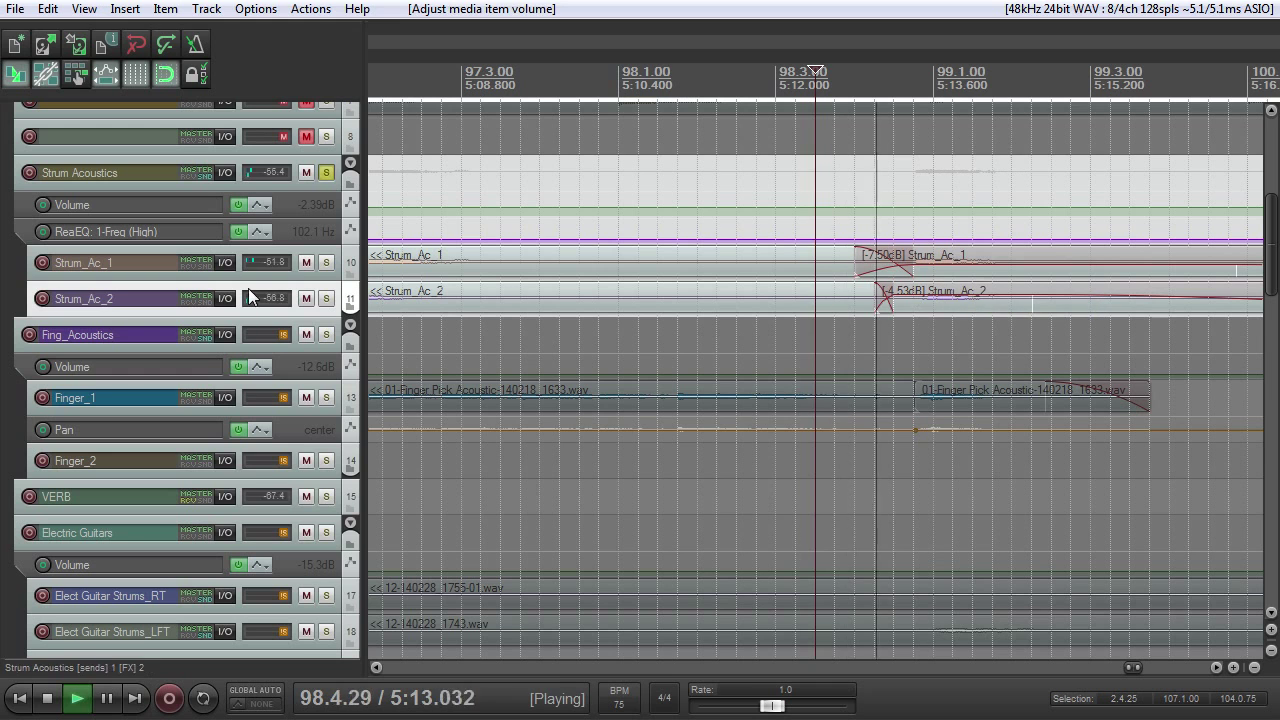
{"action": "scroll", "coordinate": [696, 261], "scroll_direction": "down", "scroll_amount": 4}
{"action": "scroll", "coordinate": [700, 262], "scroll_direction": "down", "scroll_amount": 1}
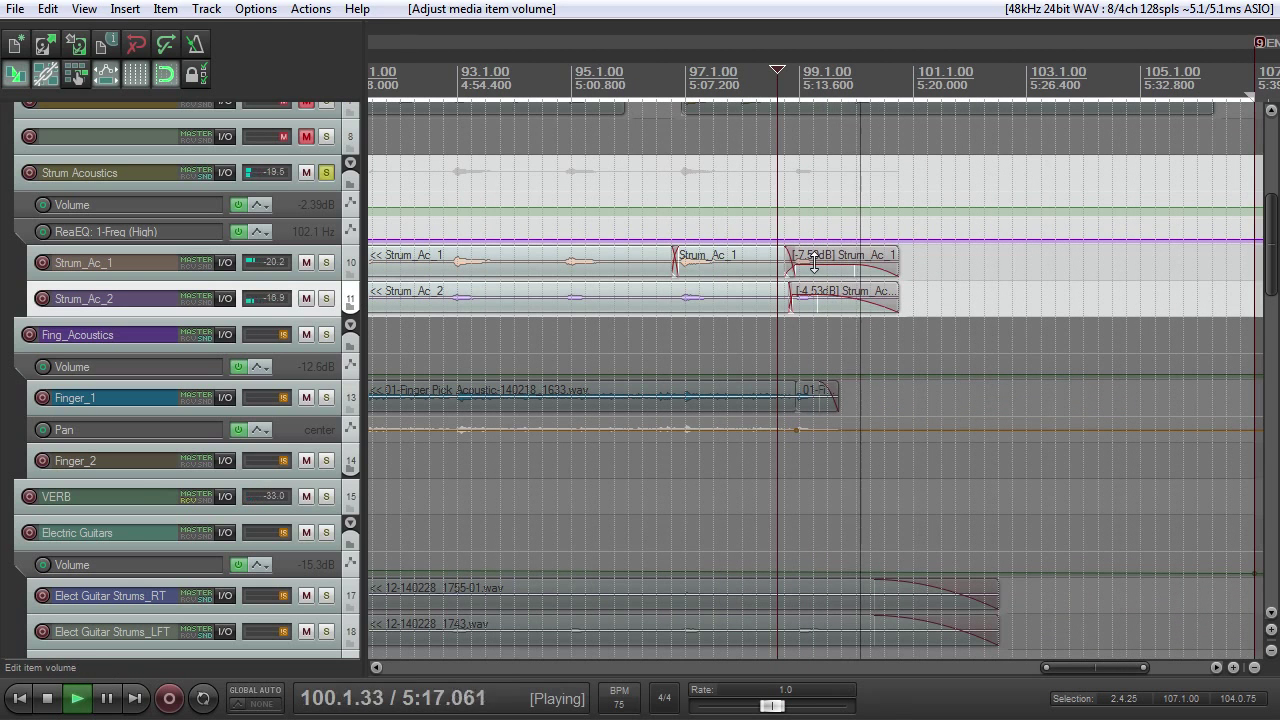
Clear the solo on the Strum Acoustics folder to hear the ending in the full mix, and stop playback
{"action": "left_click", "coordinate": [326, 172]}
{"action": "scroll", "coordinate": [788, 225], "scroll_direction": "down", "scroll_amount": 4}
{"action": "key", "text": "space"}
{"action": "scroll", "coordinate": [805, 225], "scroll_direction": "down", "scroll_amount": 3}
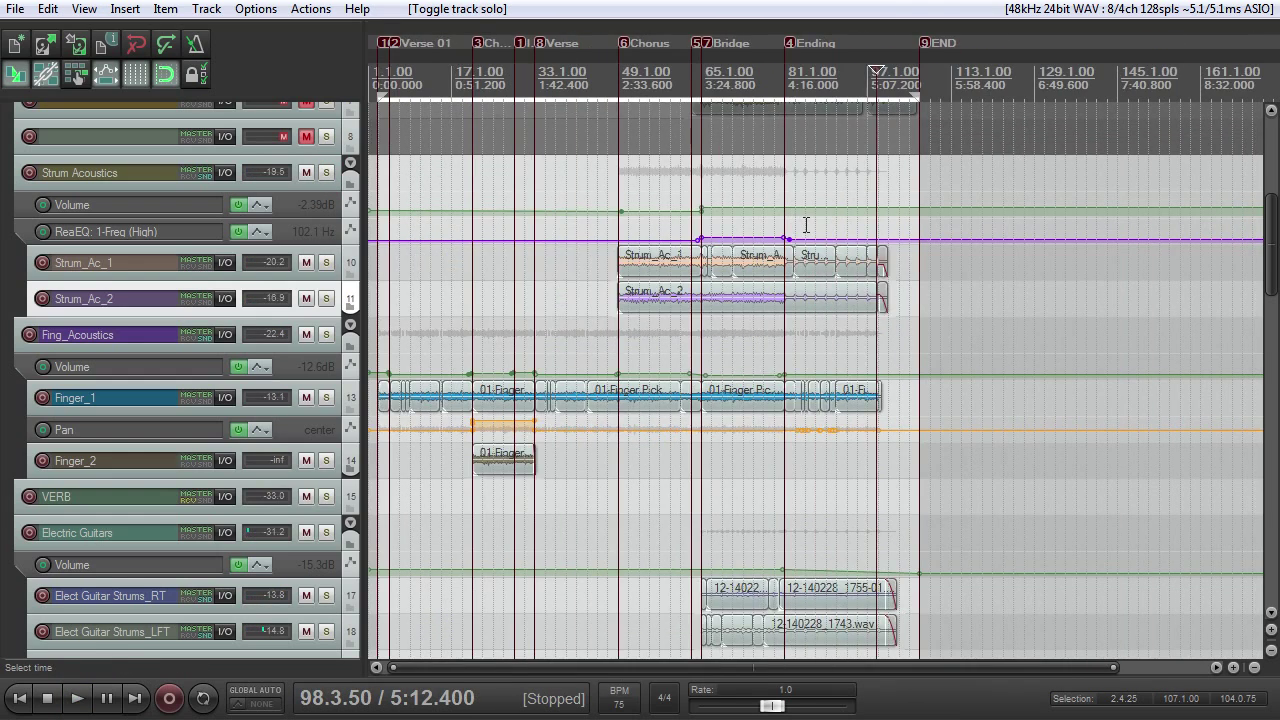
{"action": "scroll", "coordinate": [806, 225], "scroll_direction": "down", "scroll_amount": 2}
{"action": "scroll", "coordinate": [806, 225], "scroll_direction": "up", "scroll_amount": 5}
{"action": "scroll", "coordinate": [882, 245], "scroll_direction": "down", "scroll_amount": 4}
{"action": "scroll", "coordinate": [745, 361], "scroll_direction": "down", "scroll_amount": 2}
{"action": "scroll", "coordinate": [669, 357], "scroll_direction": "up", "scroll_amount": 3}
{"action": "scroll", "coordinate": [673, 352], "scroll_direction": "up", "scroll_amount": 1}
{"action": "scroll", "coordinate": [642, 347], "scroll_direction": "down", "scroll_amount": 5}
{"action": "scroll", "coordinate": [646, 354], "scroll_direction": "up", "scroll_amount": 5}
{"action": "scroll", "coordinate": [561, 420], "scroll_direction": "up", "scroll_amount": 3}
{"action": "scroll", "coordinate": [562, 420], "scroll_direction": "down", "scroll_amount": 4}
{"action": "scroll", "coordinate": [557, 418], "scroll_direction": "up", "scroll_amount": 3}
{"action": "scroll", "coordinate": [553, 415], "scroll_direction": "down", "scroll_amount": 3}
{"action": "scroll", "coordinate": [491, 272], "scroll_direction": "up", "scroll_amount": 3}
{"action": "scroll", "coordinate": [491, 272], "scroll_direction": "down", "scroll_amount": 2}
{"action": "scroll", "coordinate": [550, 330], "scroll_direction": "up", "scroll_amount": 2}
{"action": "scroll", "coordinate": [613, 393], "scroll_direction": "down", "scroll_amount": 1}
{"action": "scroll", "coordinate": [613, 393], "scroll_direction": "up", "scroll_amount": 1}
{"action": "scroll", "coordinate": [614, 390], "scroll_direction": "down", "scroll_amount": 2}
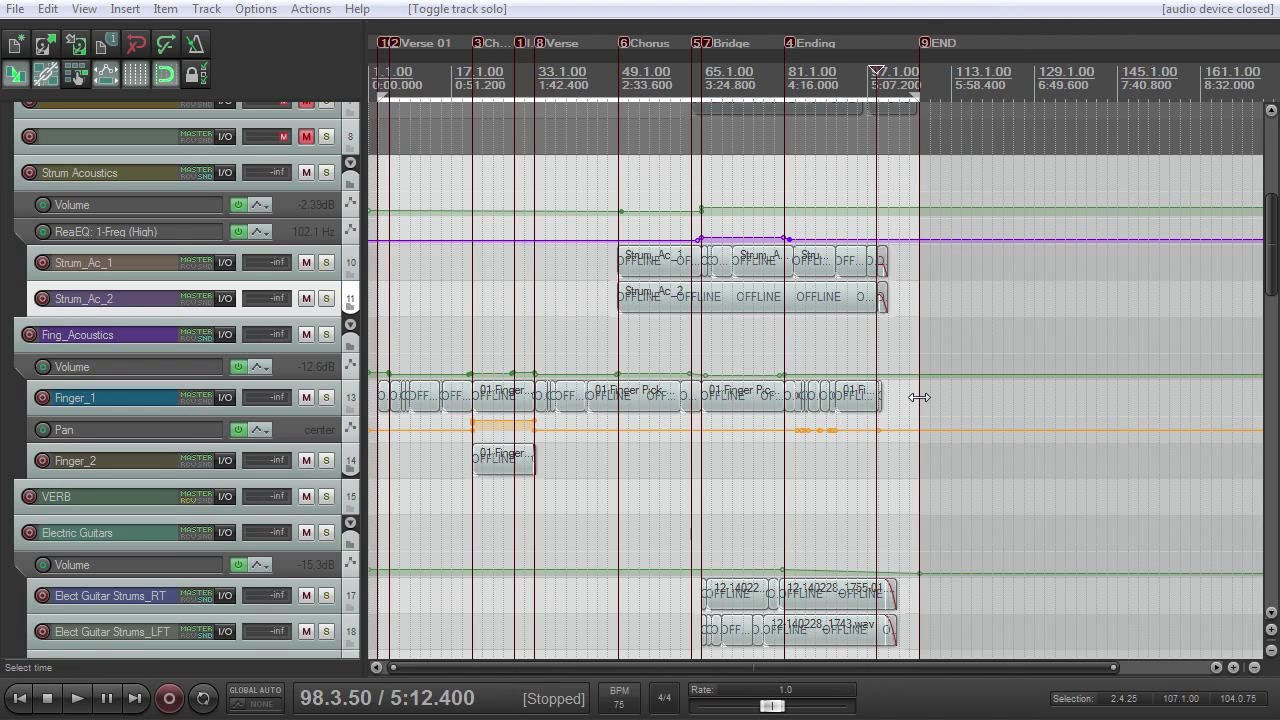
Look over the arrangement from the vocal track down through the guitars and MIDI instrument tracks
{"action": "scroll", "coordinate": [624, 189], "scroll_direction": "up", "scroll_amount": 5}
{"action": "scroll", "coordinate": [645, 202], "scroll_direction": "up", "scroll_amount": 2}
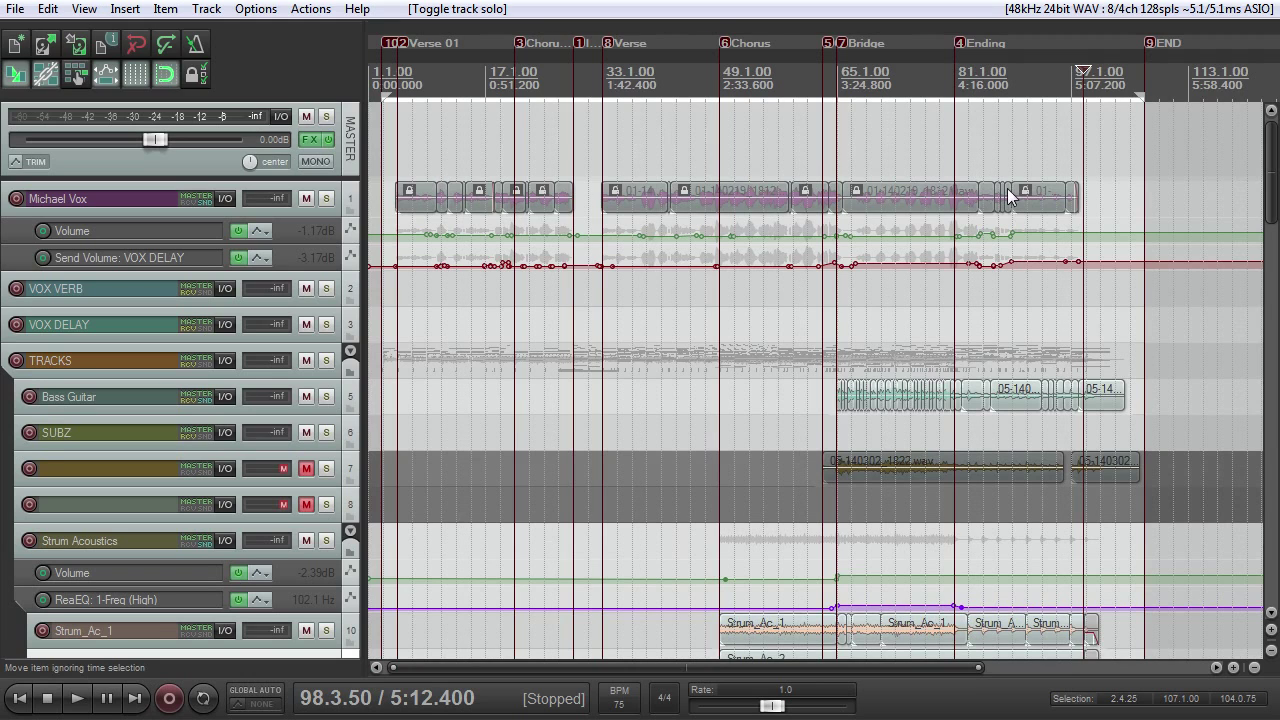
{"action": "left_click_drag", "start_coordinate": [1272, 152], "coordinate": [1238, 286]}
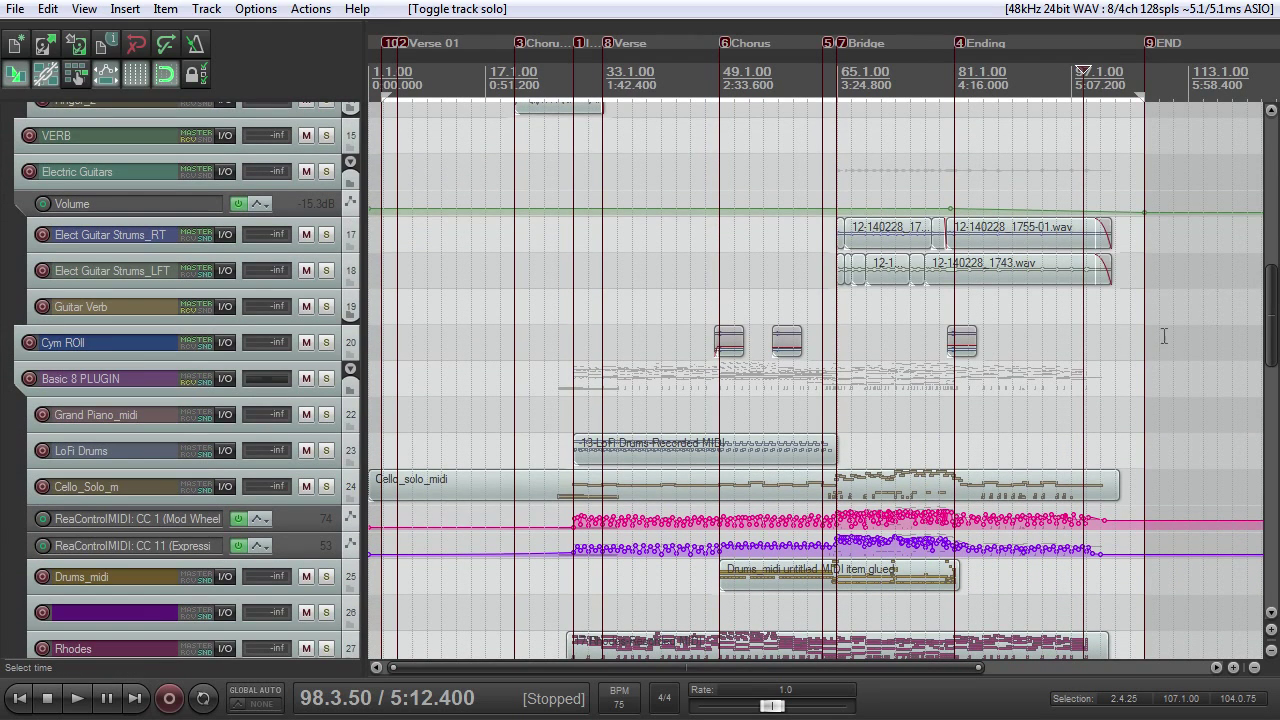
{"action": "left_click_drag", "start_coordinate": [1275, 289], "coordinate": [1262, 330]}
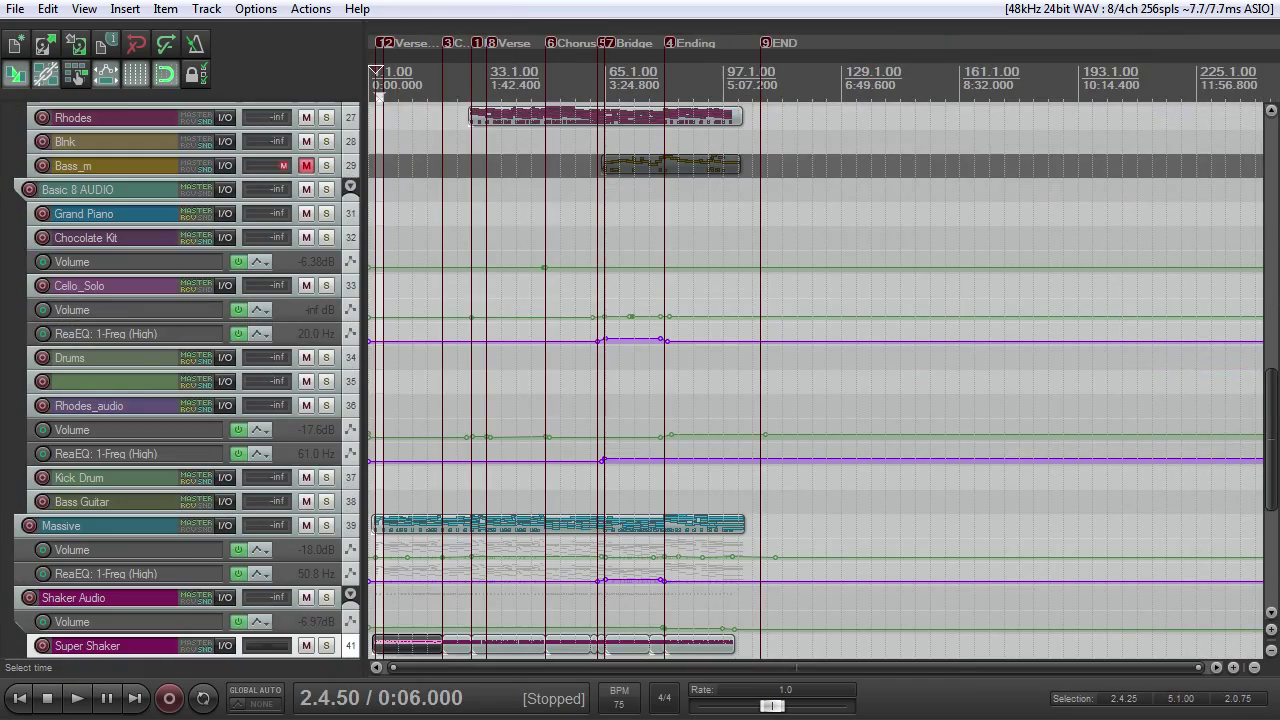
Enlarge the Super Shaker track and inspect its recorded MIDI items across the song sections
{"action": "left_click_drag", "start_coordinate": [1272, 416], "coordinate": [1271, 520]}
{"action": "scroll", "coordinate": [818, 376], "scroll_direction": "up", "scroll_amount": 6}
{"action": "left_click_drag", "start_coordinate": [330, 316], "coordinate": [330, 428]}
{"action": "scroll", "coordinate": [474, 266], "scroll_direction": "up", "scroll_amount": 5}
{"action": "left_click", "coordinate": [570, 323]}
{"action": "scroll", "coordinate": [680, 366], "scroll_direction": "down", "scroll_amount": 4}
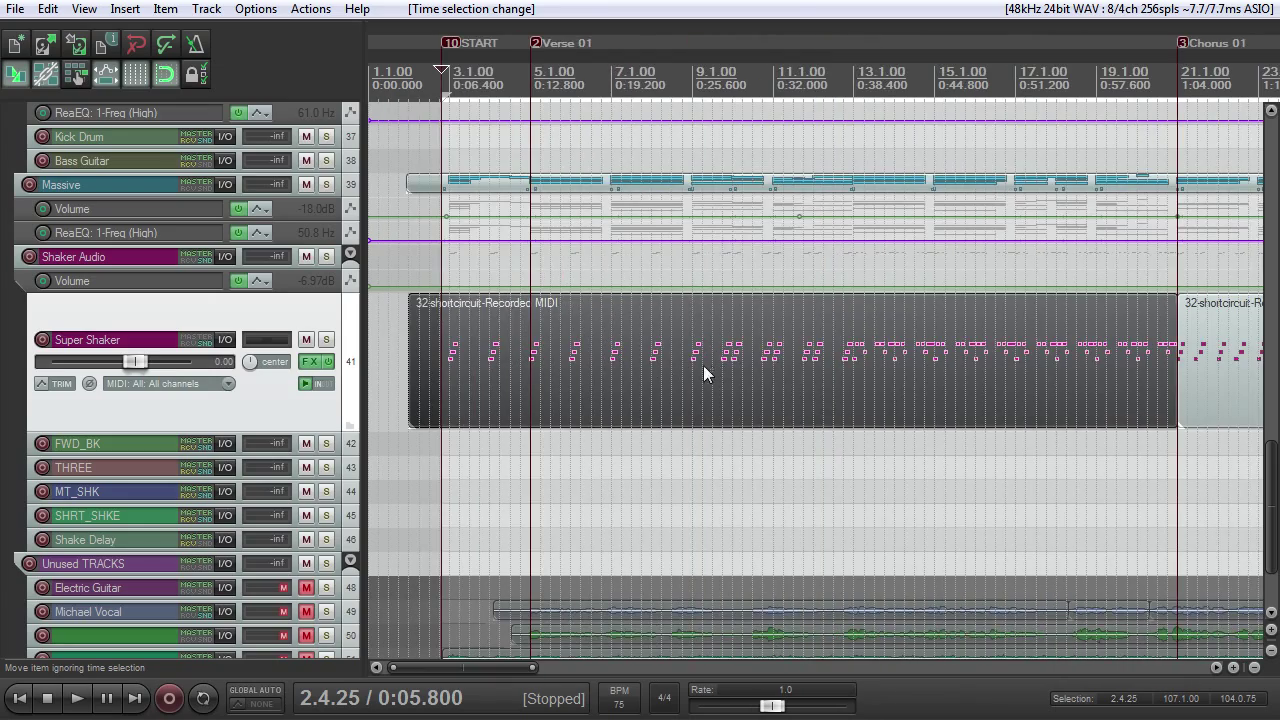
{"action": "scroll", "coordinate": [642, 360], "scroll_direction": "down", "scroll_amount": 5}
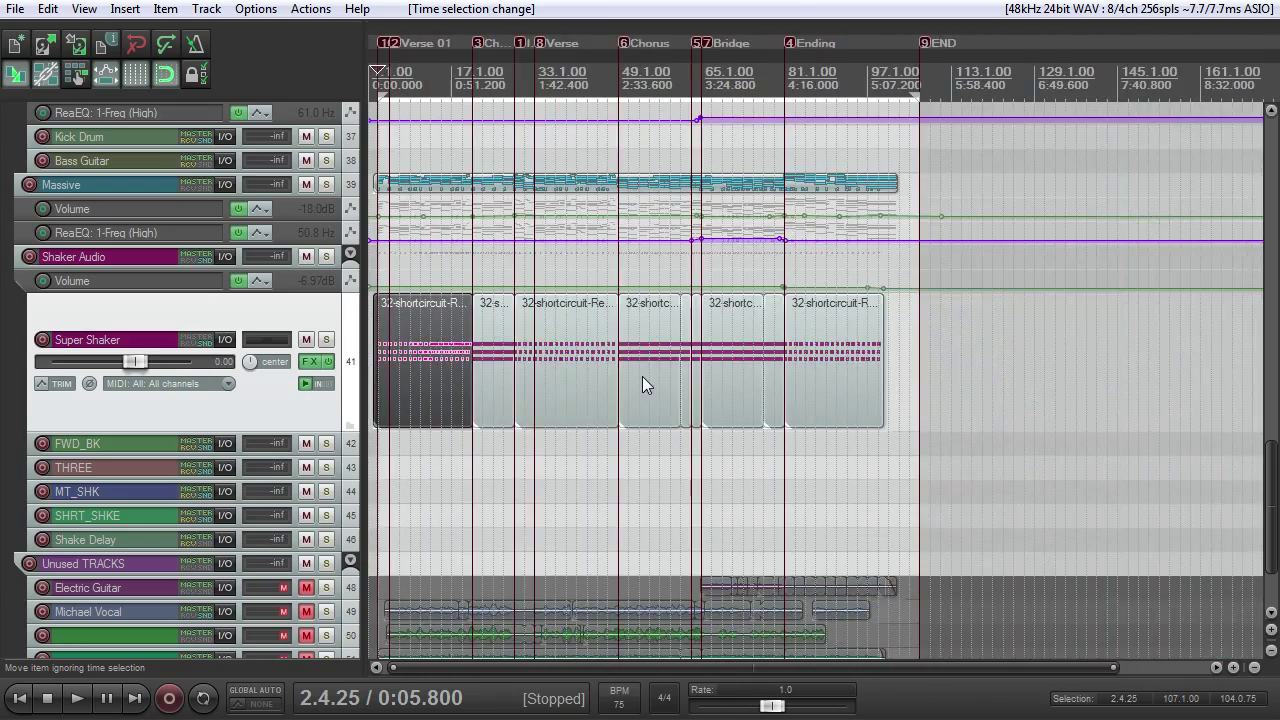
{"action": "scroll", "coordinate": [1051, 341], "scroll_direction": "up", "scroll_amount": 4}
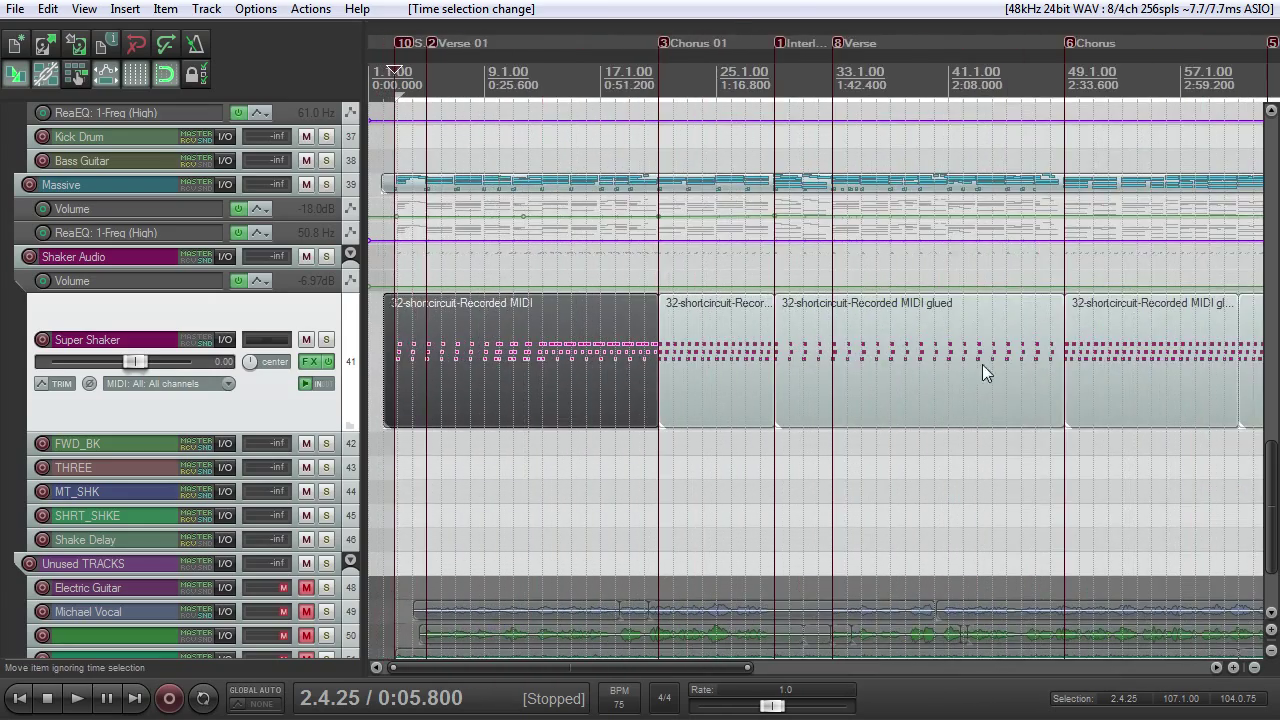
{"action": "scroll", "coordinate": [853, 396], "scroll_direction": "down", "scroll_amount": 3}
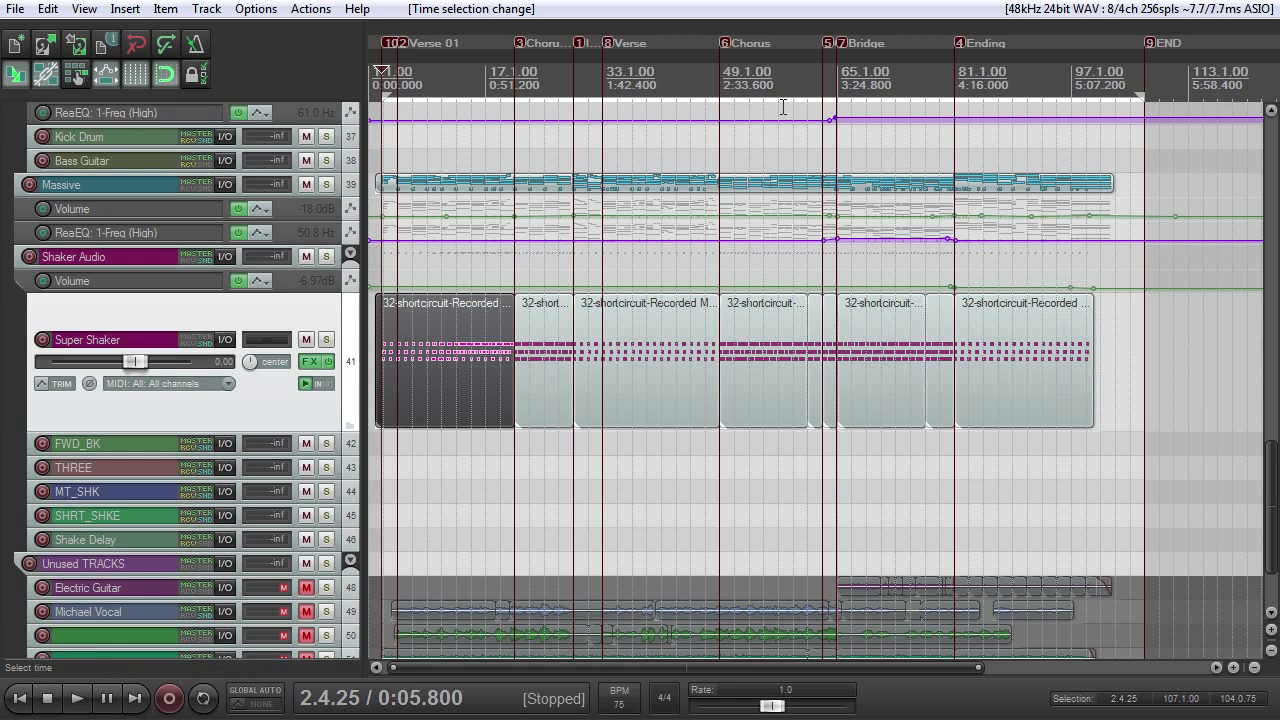
Trim the start of the first Super Shaker MIDI item to the START marker
{"action": "scroll", "coordinate": [786, 105], "scroll_direction": "up", "scroll_amount": 7}
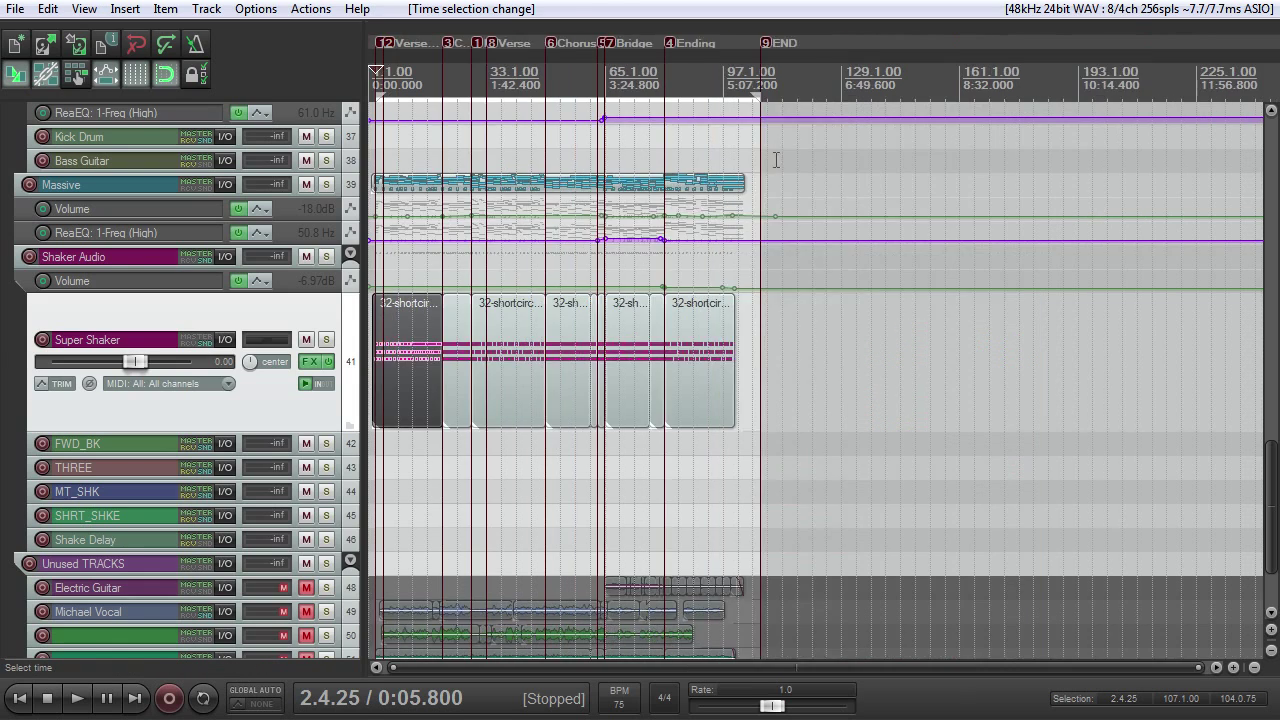
{"action": "left_click_drag", "start_coordinate": [451, 345], "coordinate": [514, 348]}
{"action": "scroll", "coordinate": [580, 349], "scroll_direction": "up", "scroll_amount": 3}
{"action": "scroll", "coordinate": [580, 349], "scroll_direction": "down", "scroll_amount": 2}
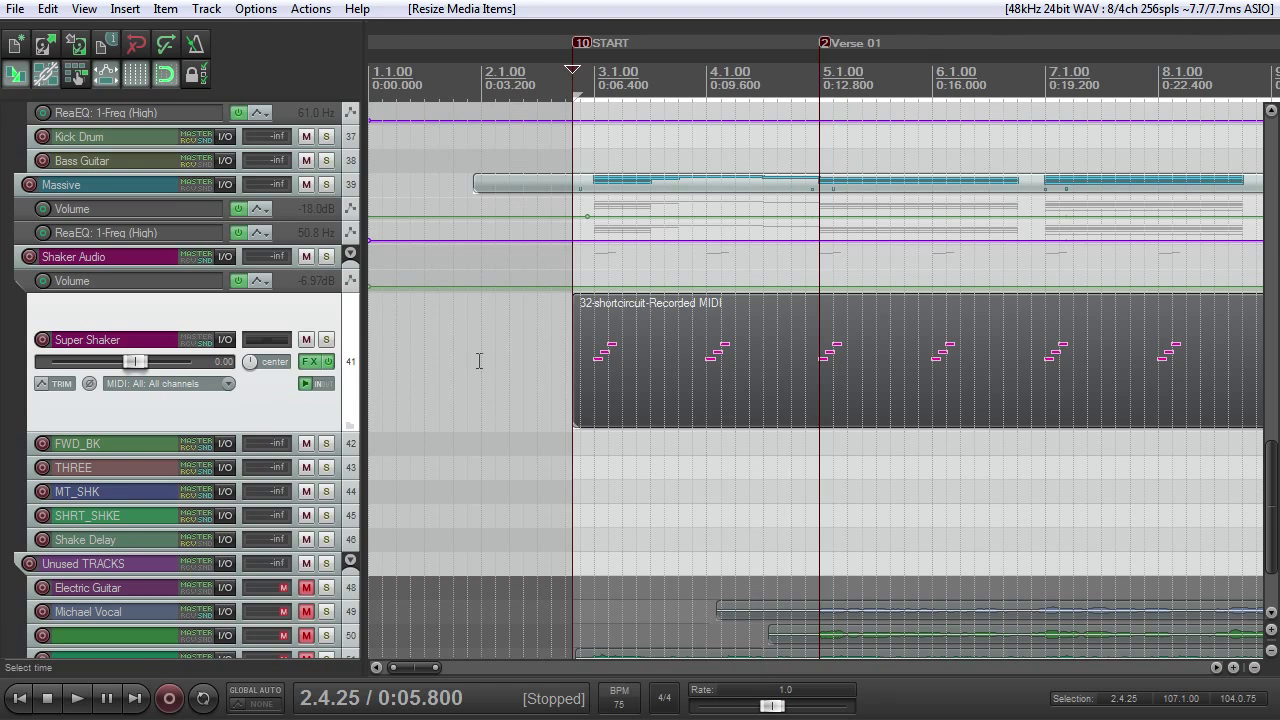
Open the Super Shaker track's shortcircuit sampler to examine its shaker samples and key mapping, and close the plug-in windows
{"action": "scroll", "coordinate": [479, 361], "scroll_direction": "down", "scroll_amount": 3}
{"action": "left_click", "coordinate": [310, 361]}
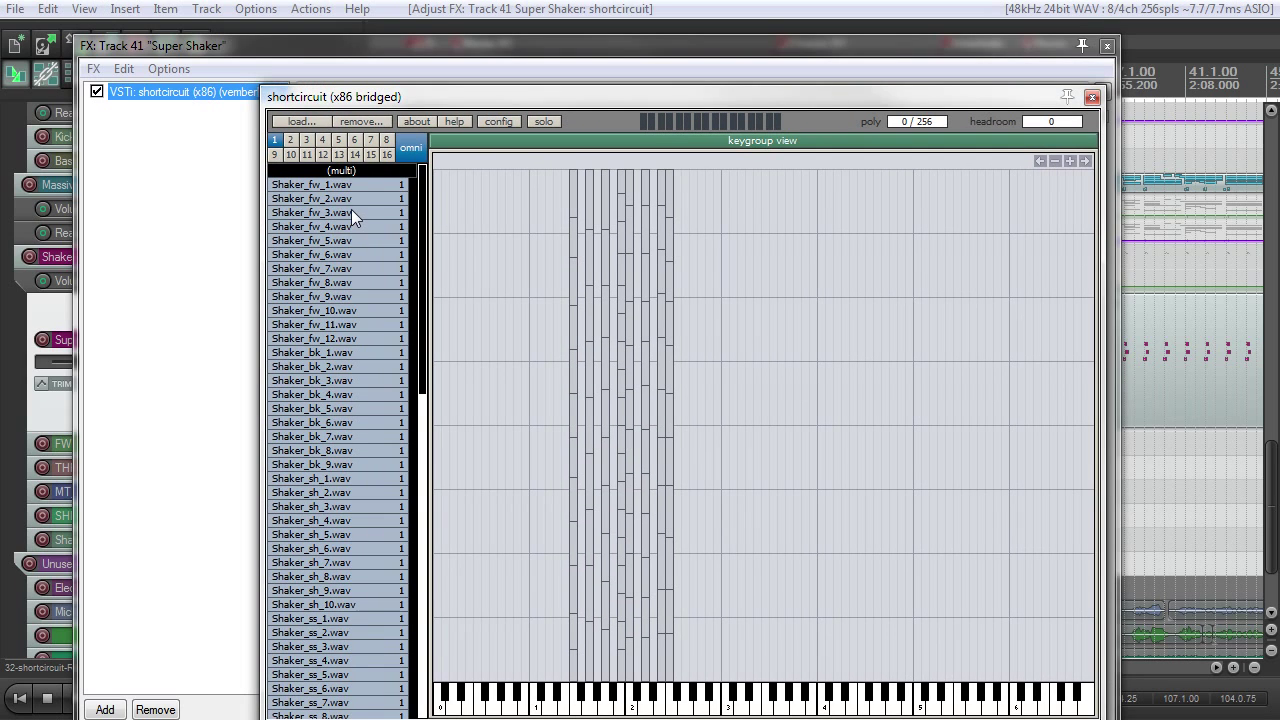
{"action": "left_click_drag", "start_coordinate": [439, 102], "coordinate": [385, 93]}
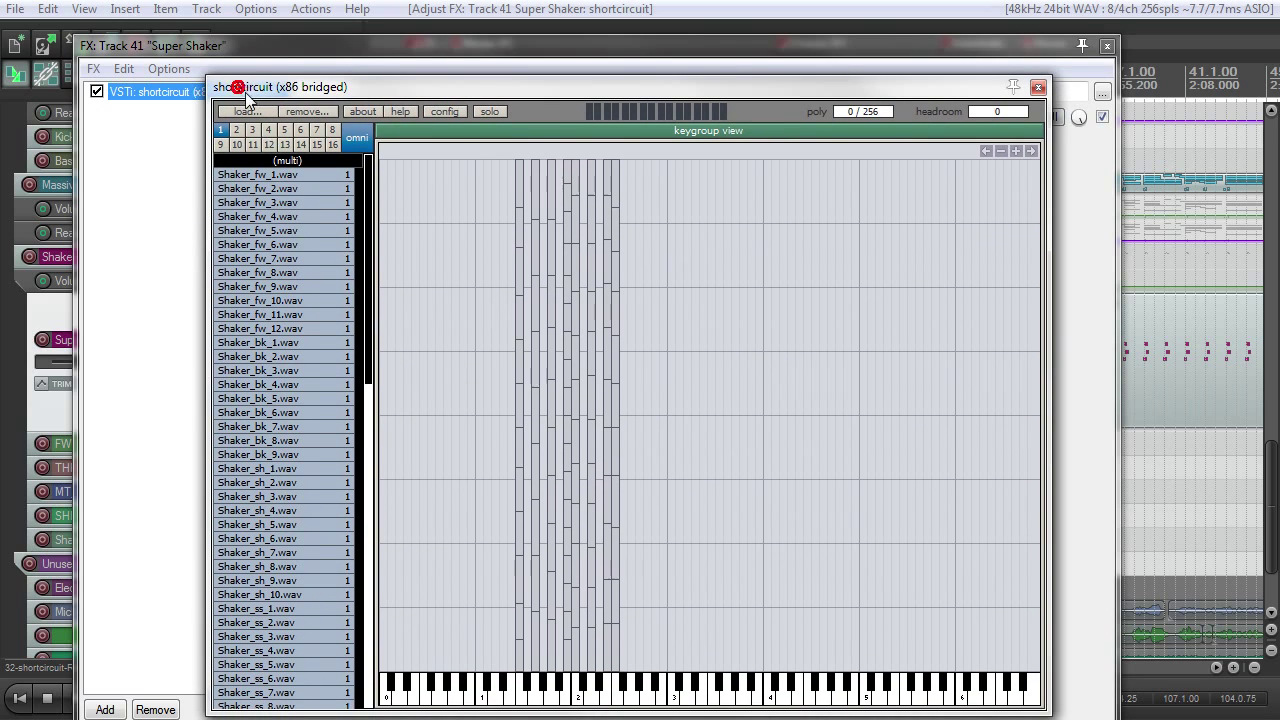
{"action": "left_click_drag", "start_coordinate": [245, 90], "coordinate": [283, 92]}
{"action": "left_click", "coordinate": [1089, 90]}
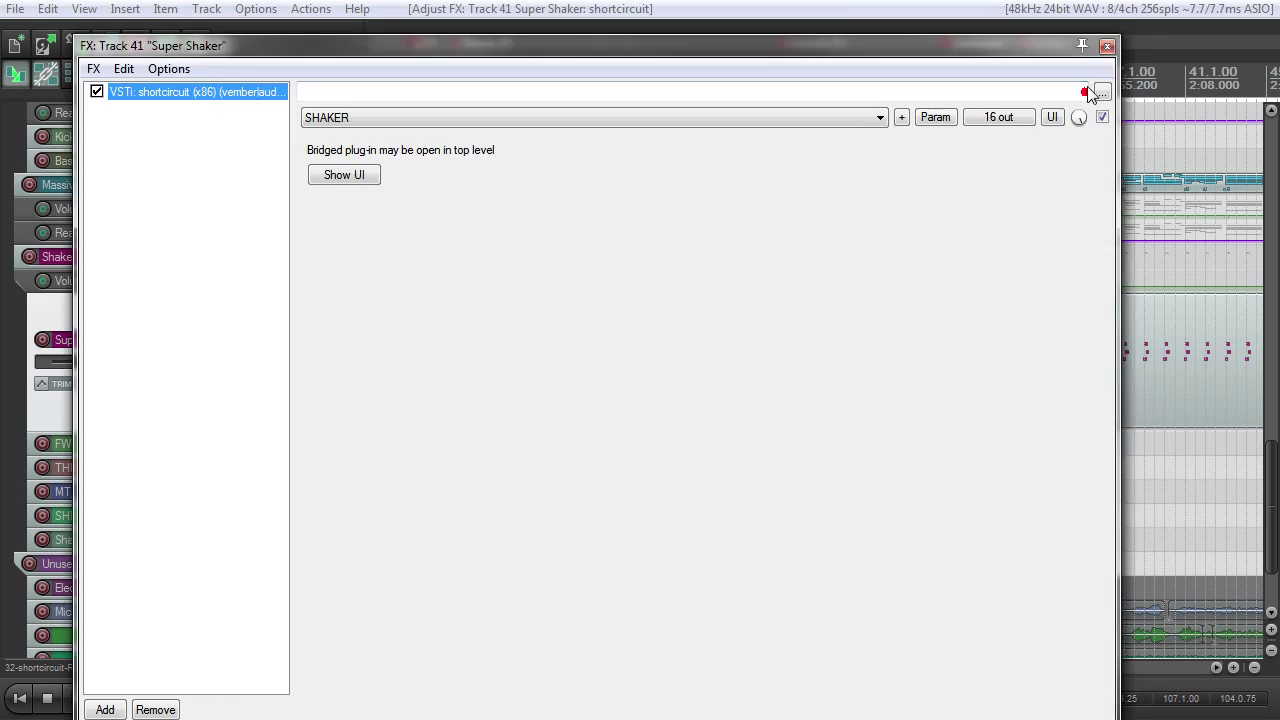
{"action": "left_click", "coordinate": [1107, 46]}
Solo the Super Shaker track and play its pattern from the START marker
{"action": "key", "text": "space"}
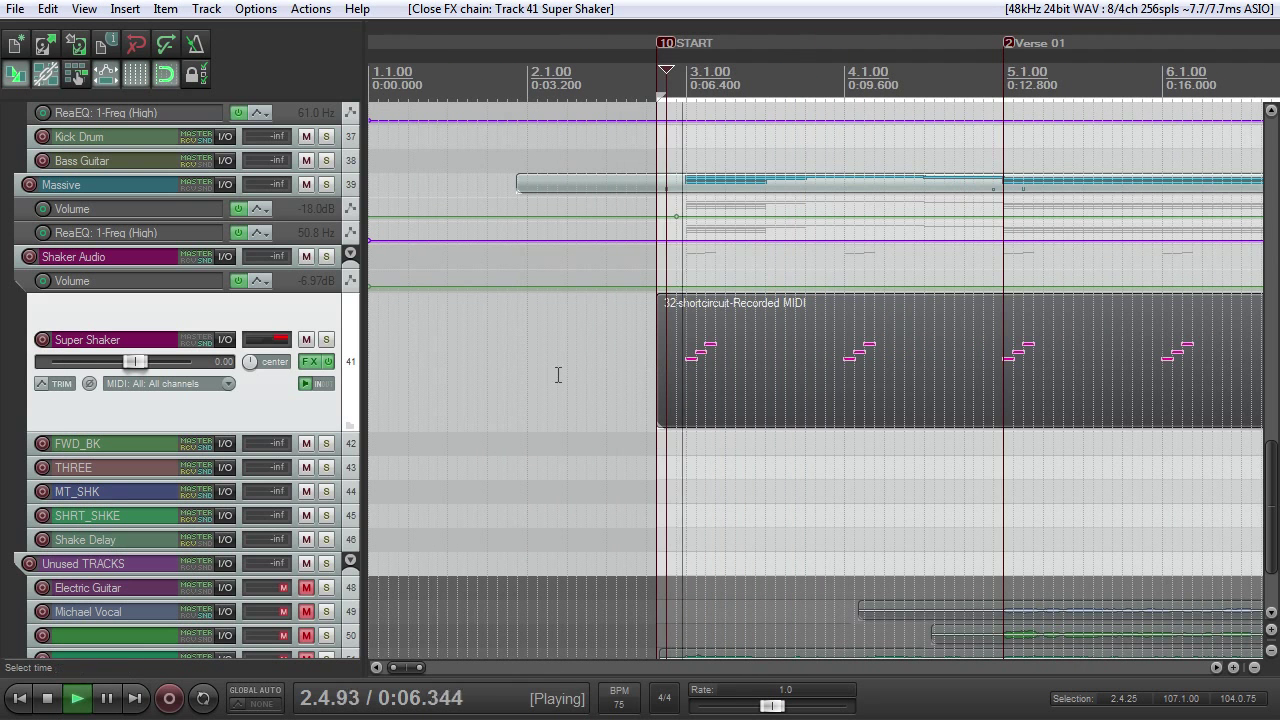
{"action": "key", "text": "space"}
{"action": "left_click", "coordinate": [325, 341]}
{"action": "key", "text": "space"}
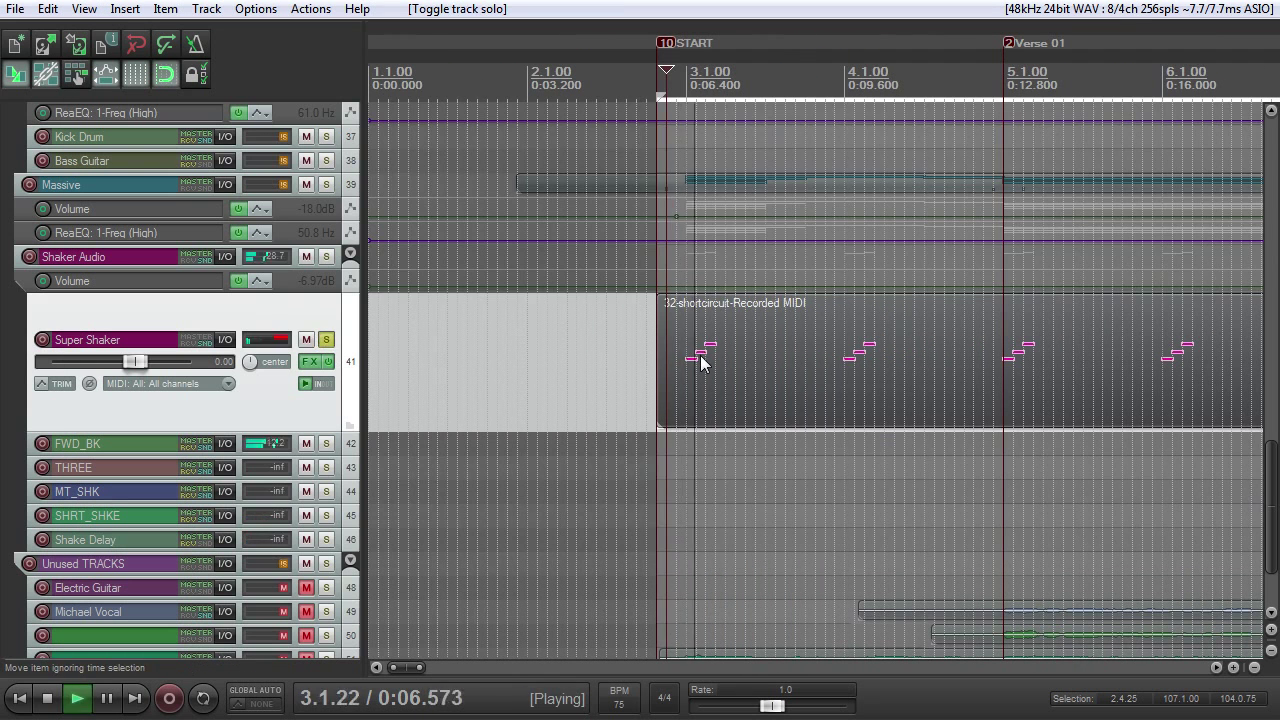
{"action": "scroll", "coordinate": [676, 355], "scroll_direction": "down", "scroll_amount": 4}
{"action": "scroll", "coordinate": [674, 363], "scroll_direction": "up", "scroll_amount": 4}
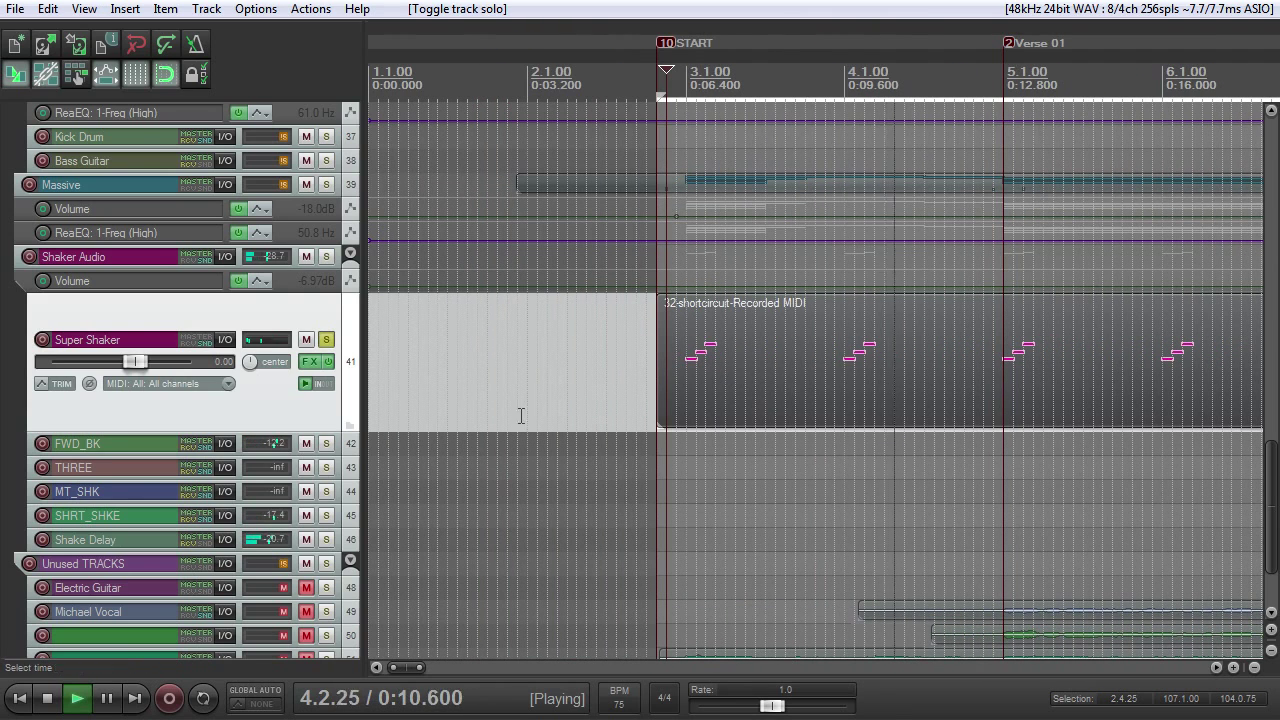
Enlarge the Shake Delay track and open its effects chain to view the ReaEQ and ReaDelay settings
{"action": "left_click_drag", "start_coordinate": [309, 550], "coordinate": [313, 637]}
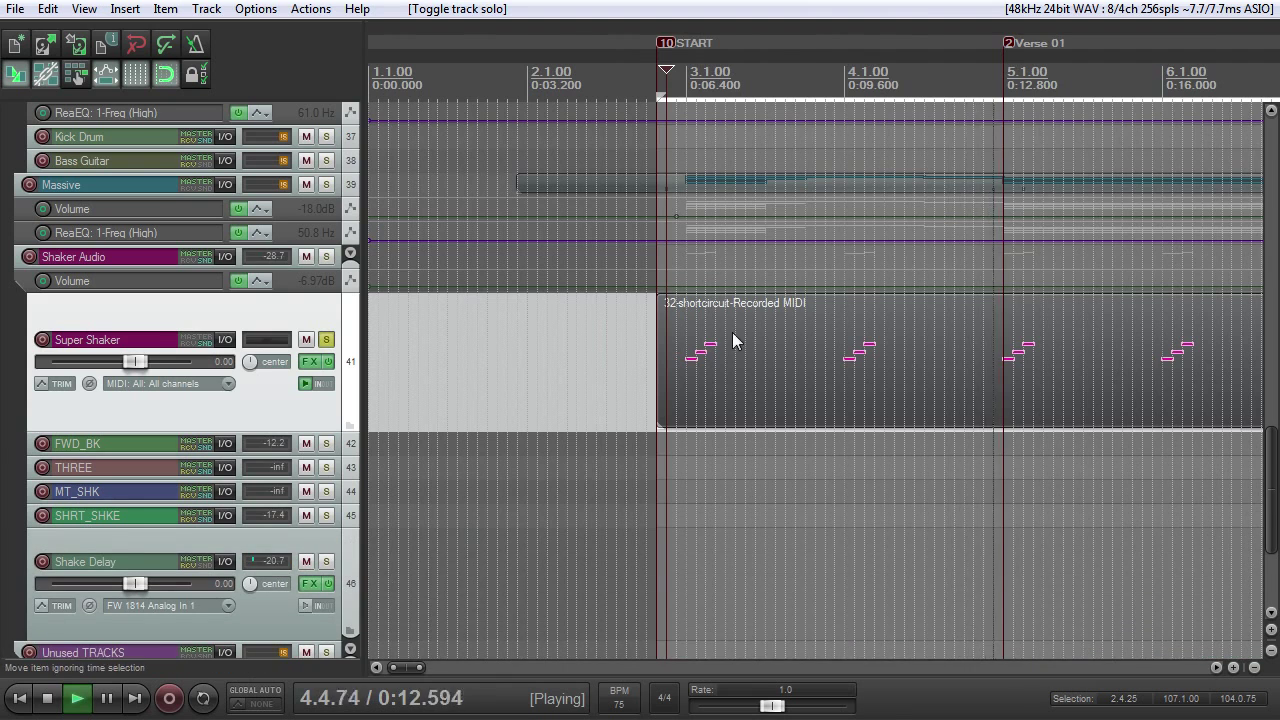
{"action": "scroll", "coordinate": [734, 343], "scroll_direction": "down", "scroll_amount": 4}
{"action": "left_click", "coordinate": [310, 583]}
{"action": "left_click", "coordinate": [527, 292]}
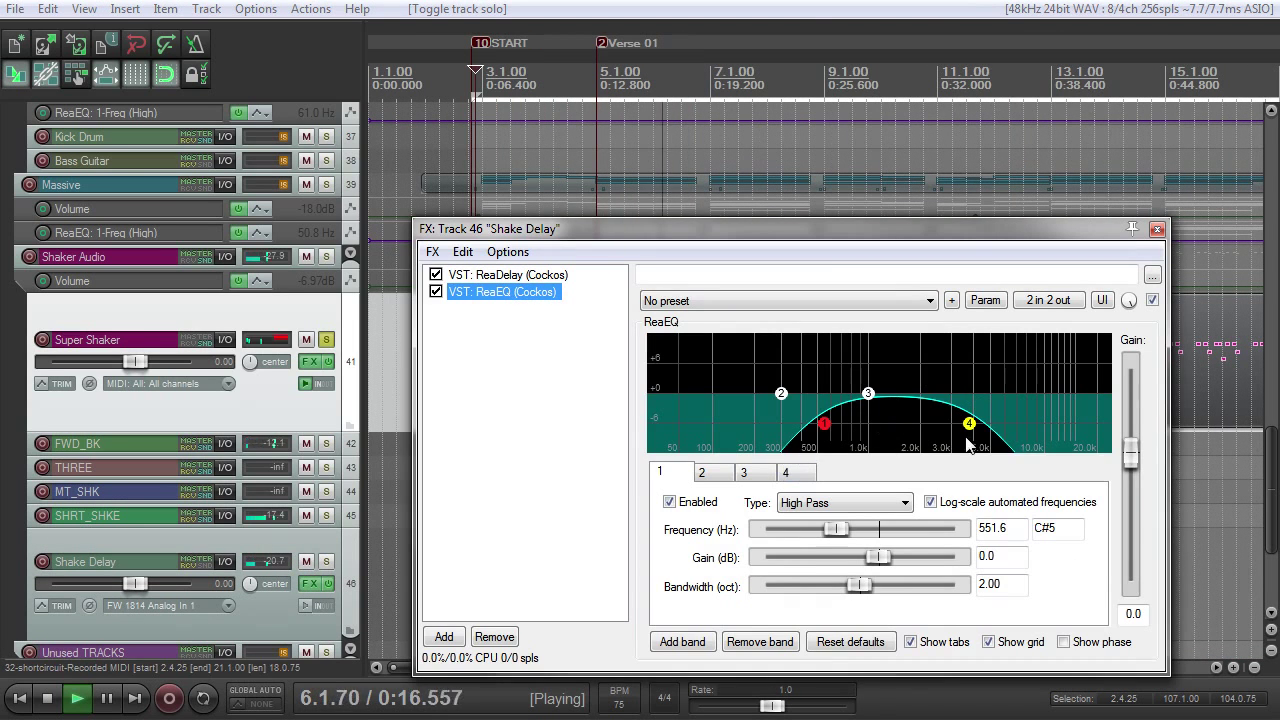
{"action": "left_click", "coordinate": [553, 277]}
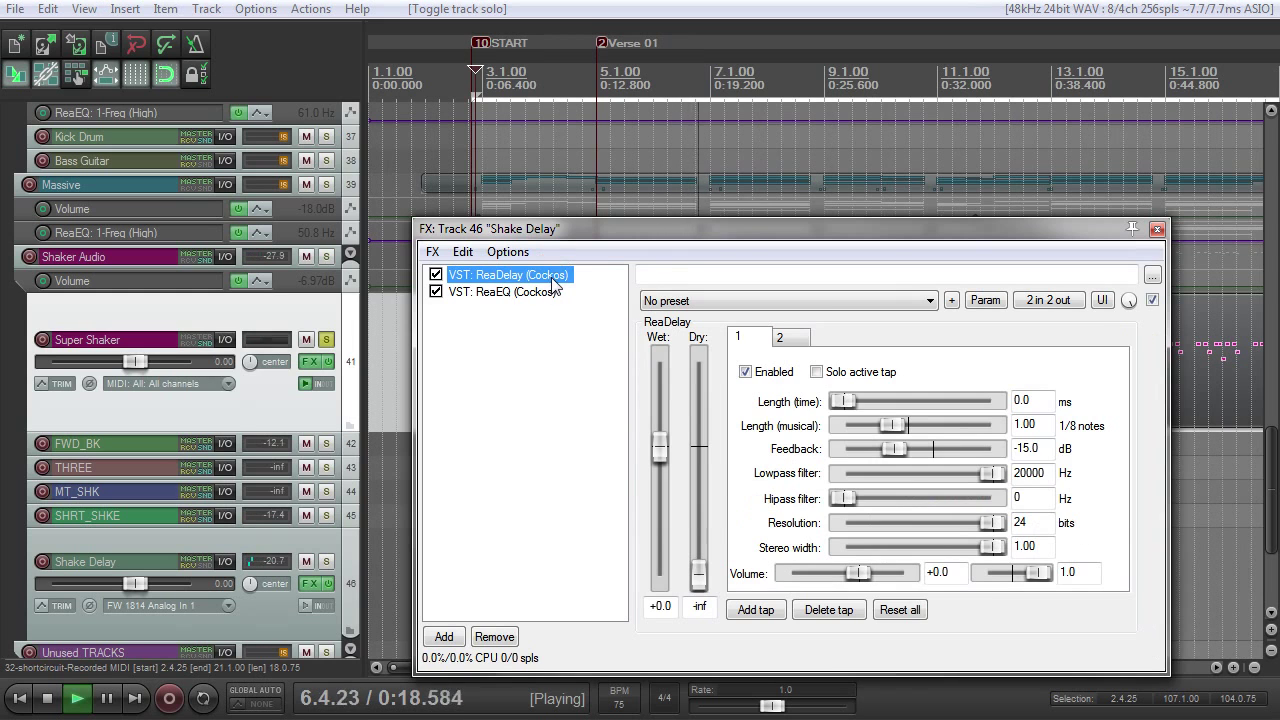
Compare the settings of ReaDelay taps 1 and 2 on the Shake Delay track, stop playback and close the effects chain
{"action": "left_click", "coordinate": [535, 294]}
{"action": "left_click", "coordinate": [520, 276]}
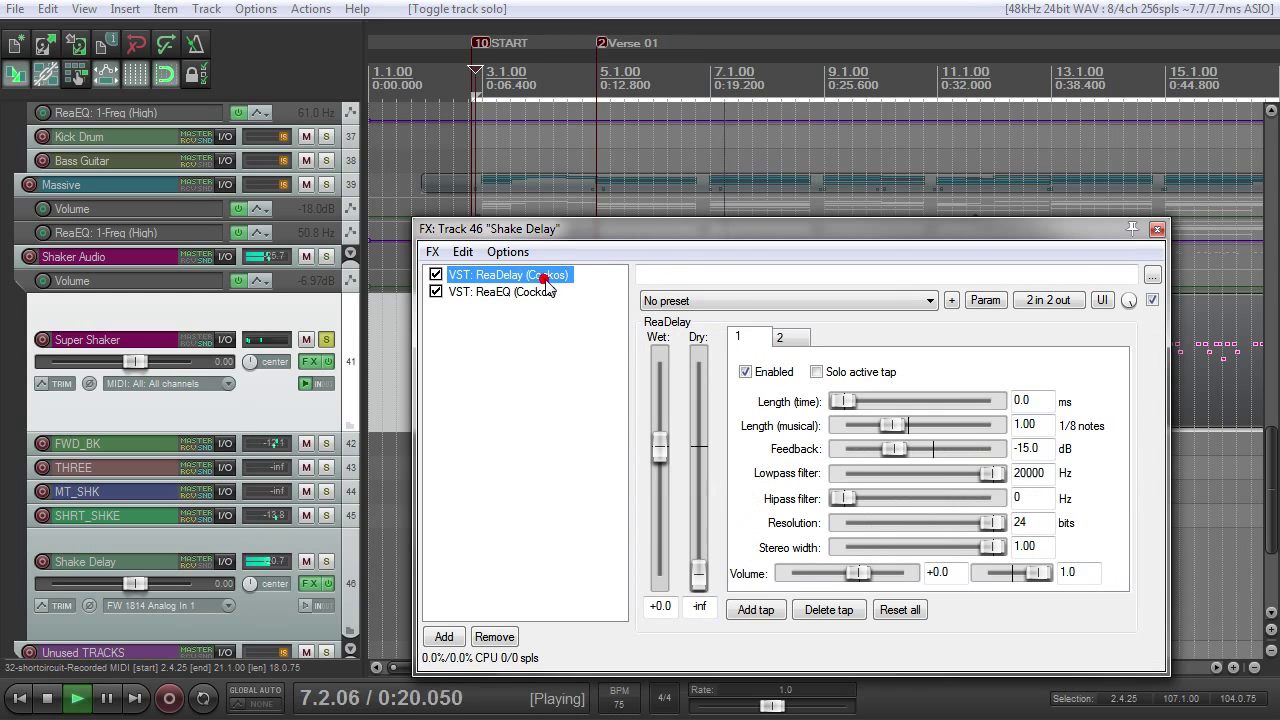
{"action": "left_click", "coordinate": [788, 337]}
{"action": "left_click_drag", "start_coordinate": [700, 228], "coordinate": [563, 201]}
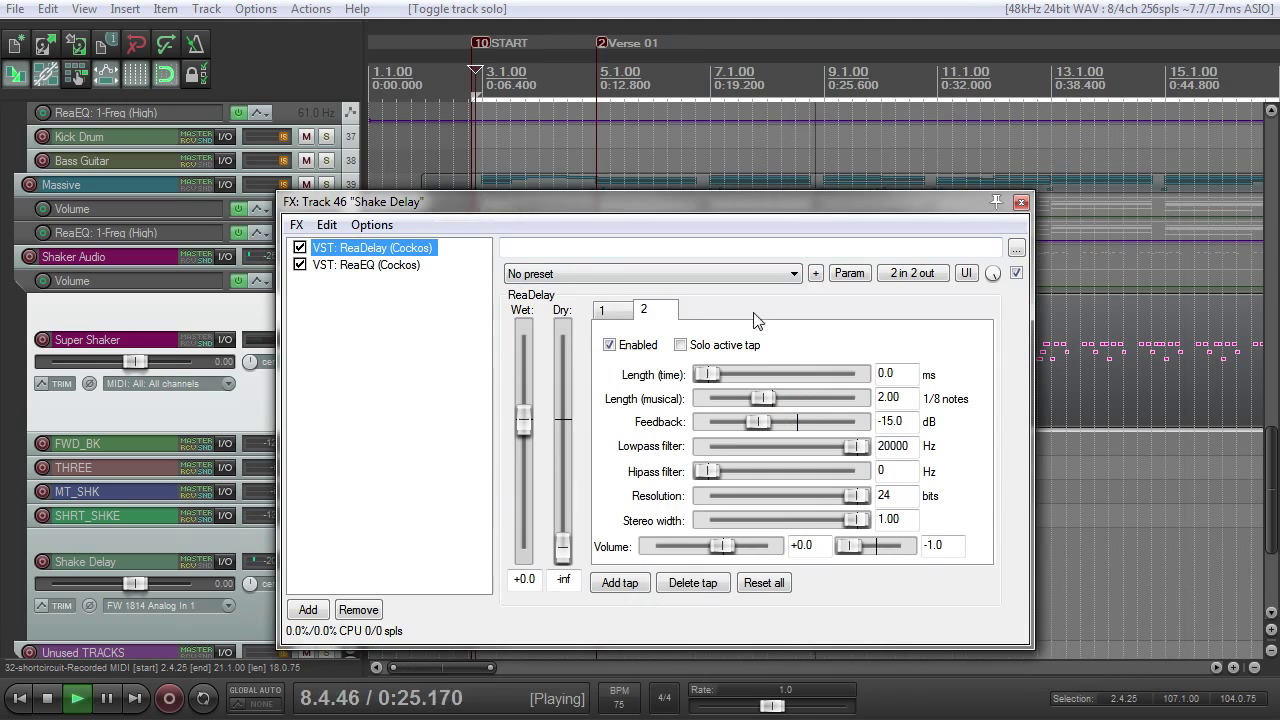
{"action": "left_click", "coordinate": [608, 310]}
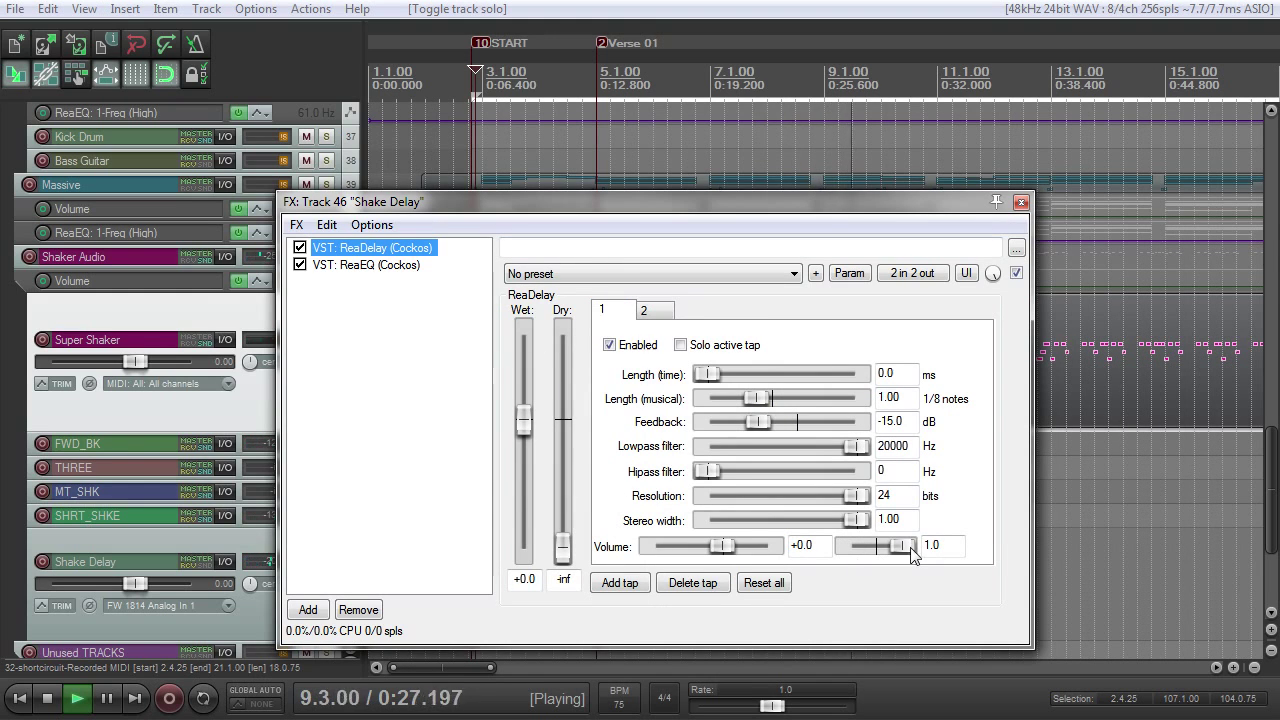
{"action": "left_click", "coordinate": [645, 312]}
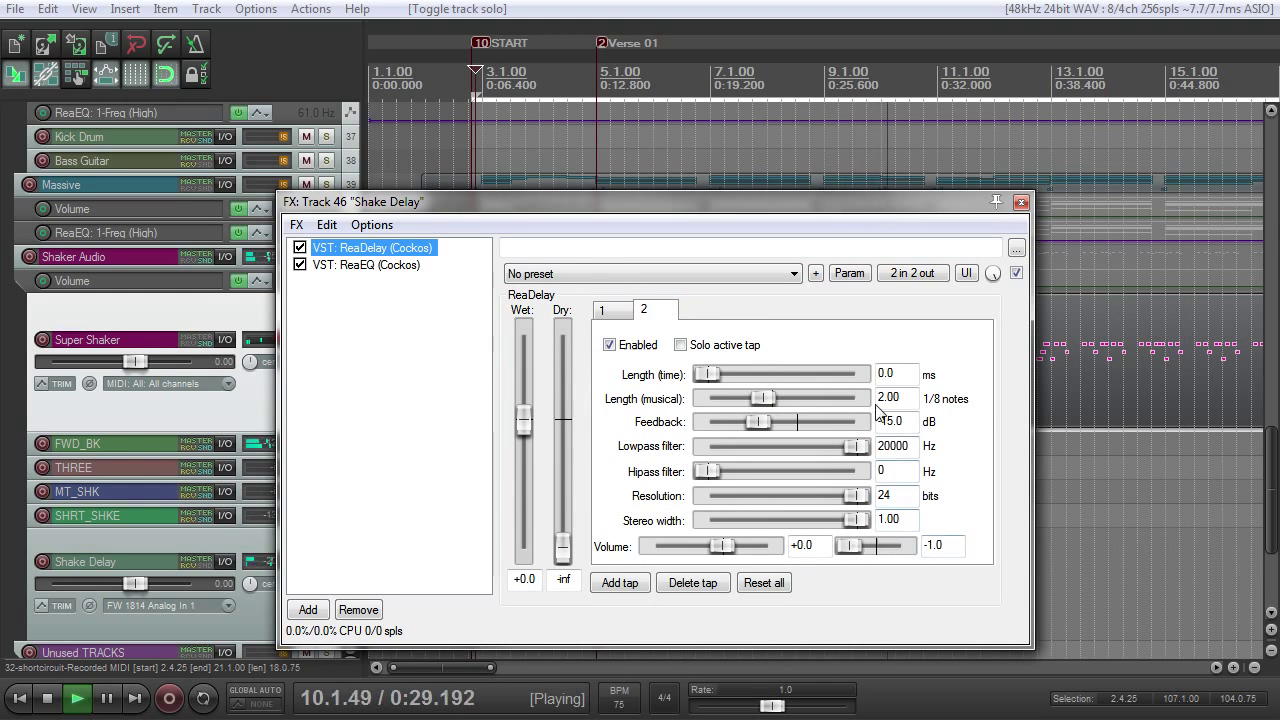
{"action": "left_click", "coordinate": [602, 313]}
{"action": "left_click", "coordinate": [655, 312]}
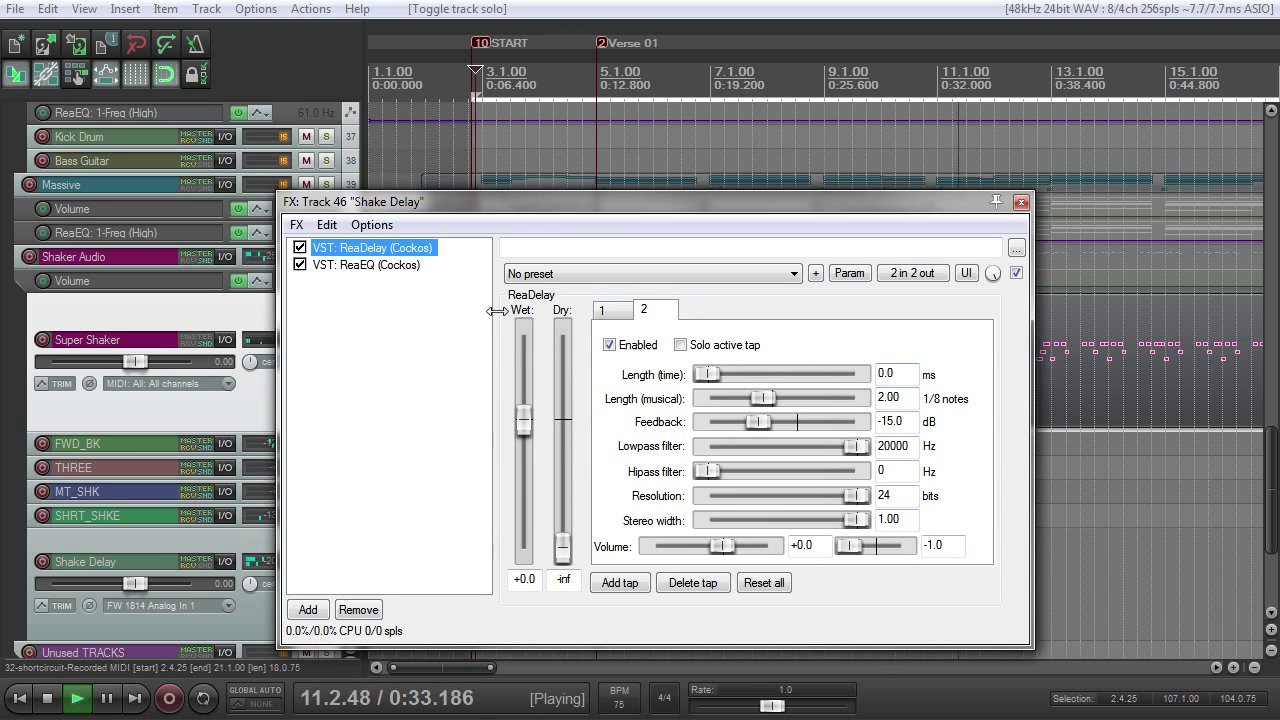
{"action": "key", "text": "space"}
{"action": "key", "text": "Escape"}
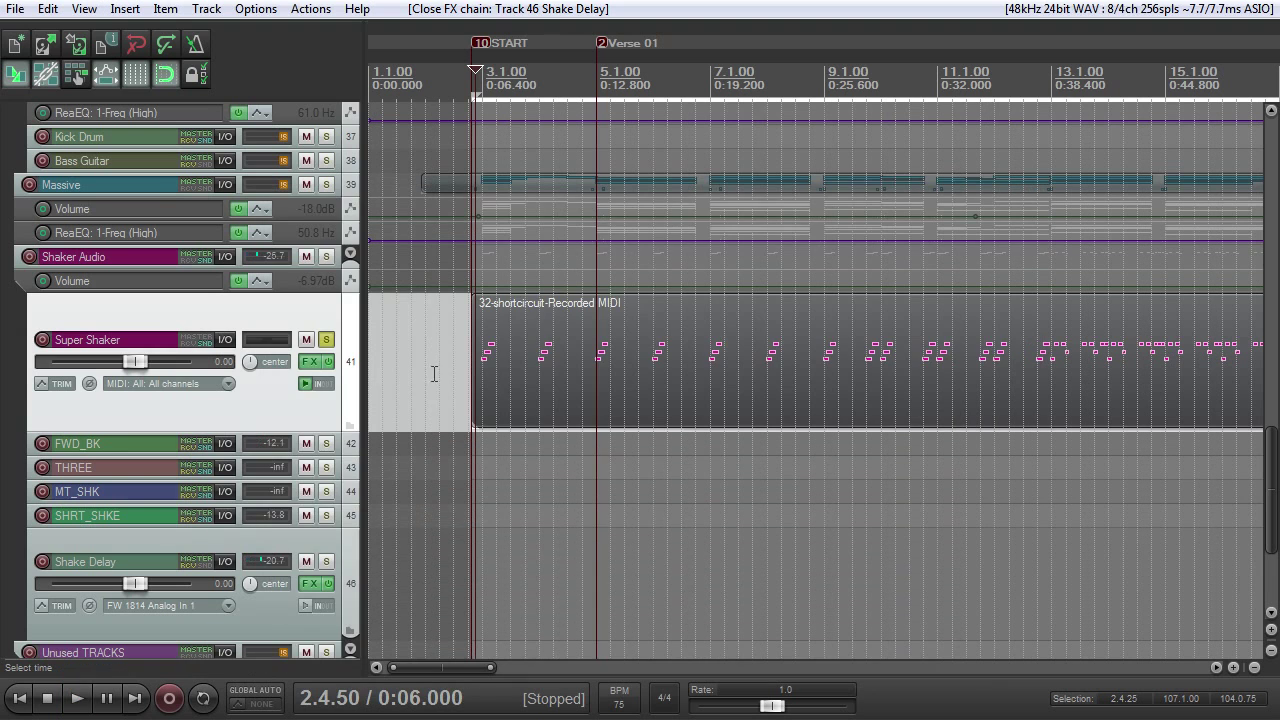
Review the Super Shaker track's shortcircuit sample list and key mapping once more, and close the plug-in windows
{"action": "left_click", "coordinate": [309, 362]}
{"action": "left_click_drag", "start_coordinate": [443, 84], "coordinate": [410, 95]}
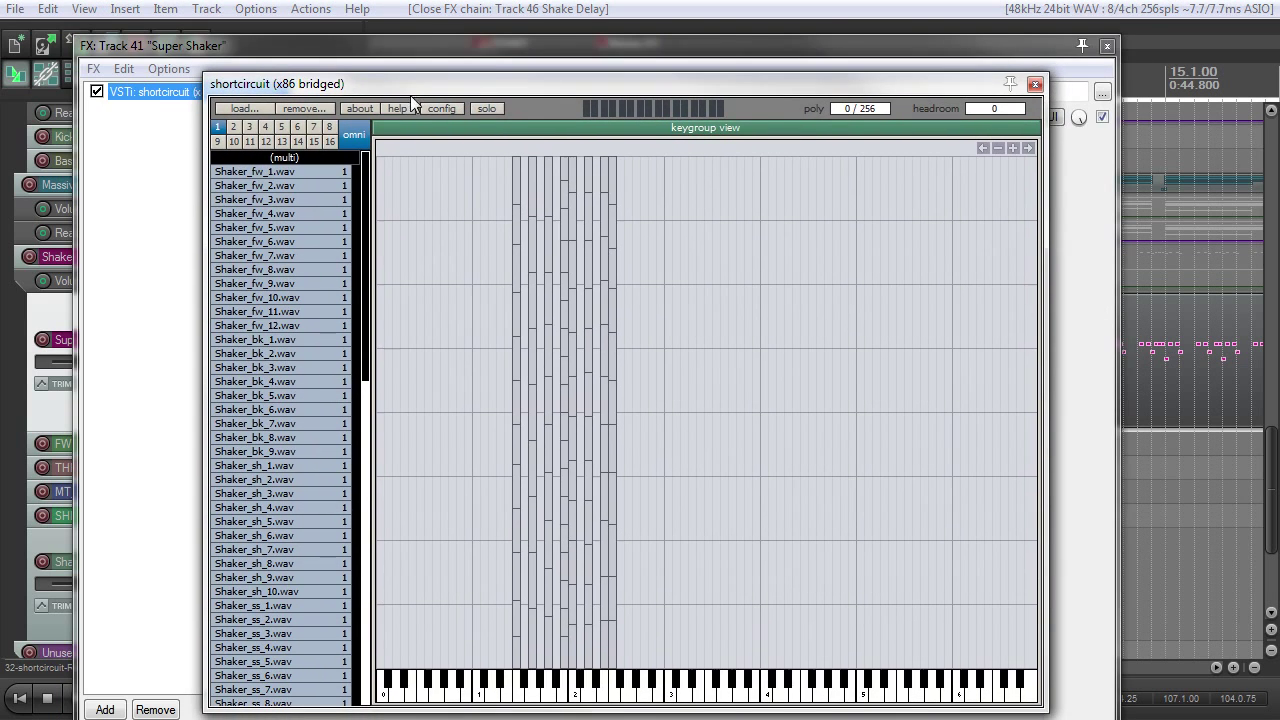
{"action": "left_click", "coordinate": [1035, 83]}
{"action": "left_click", "coordinate": [1107, 46]}
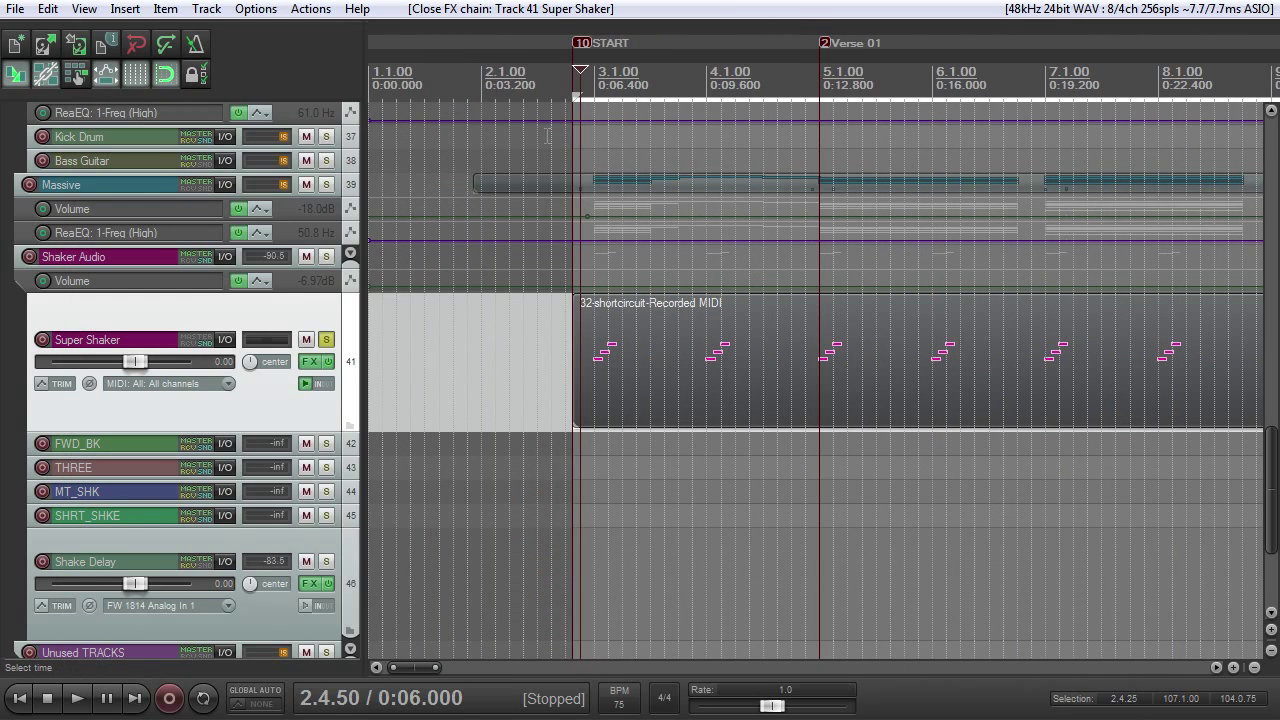
Play the soloed shaker pattern from bar 3 to watch the Shake Delay track's meter
{"action": "left_click", "coordinate": [589, 76]}
{"action": "key", "text": "space"}
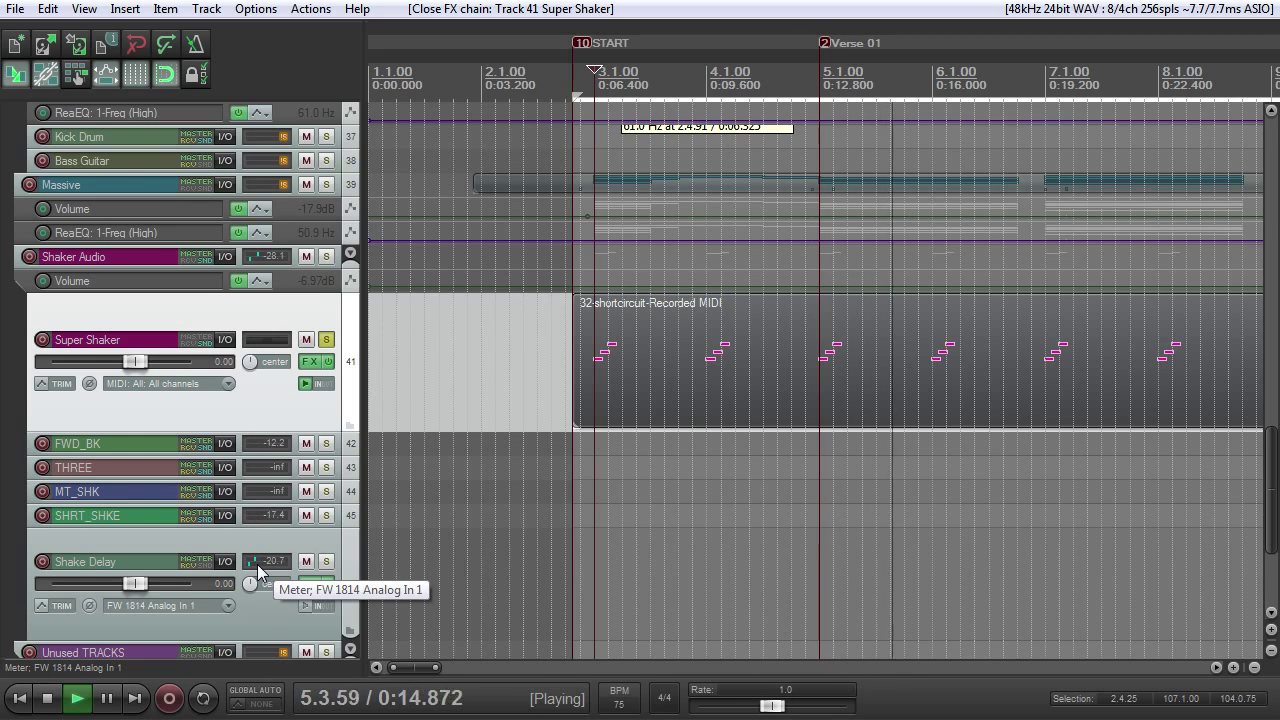
{"action": "key", "text": "space"}
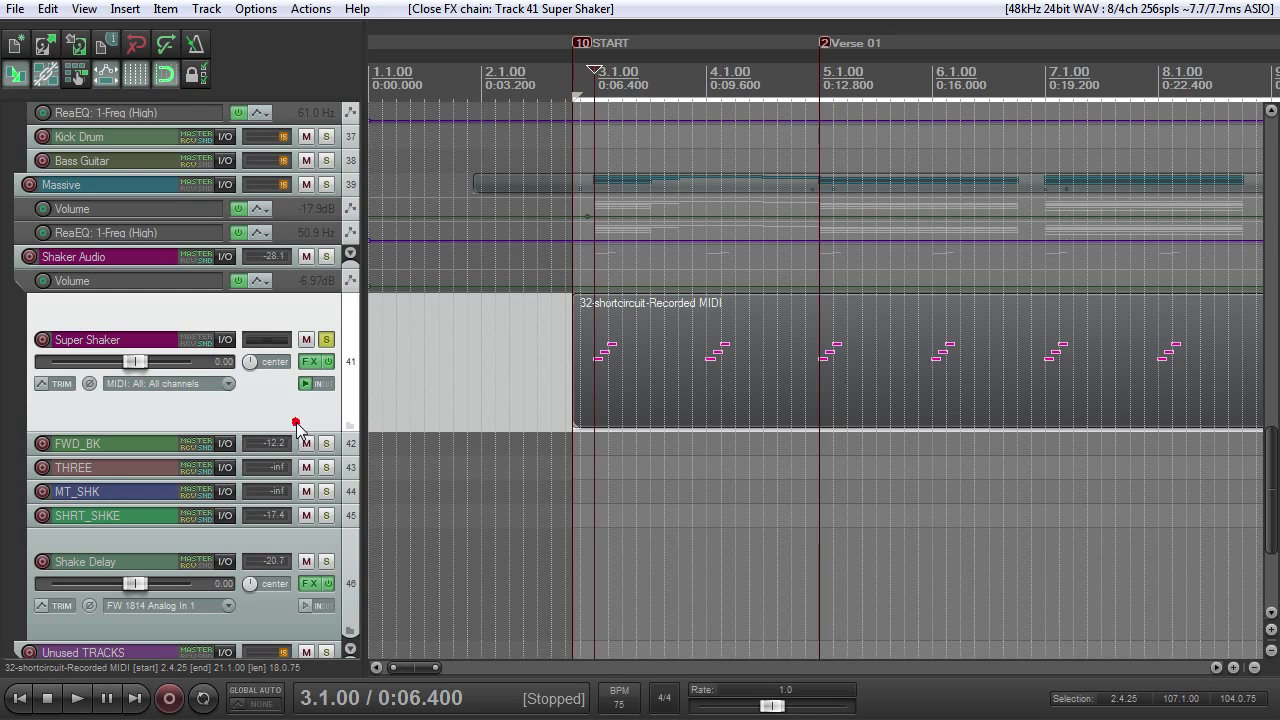
Enlarge the FWD_BK and THREE tracks and audition the first shaker hits from bar 3 in short bursts
{"action": "left_click_drag", "start_coordinate": [287, 455], "coordinate": [285, 540]}
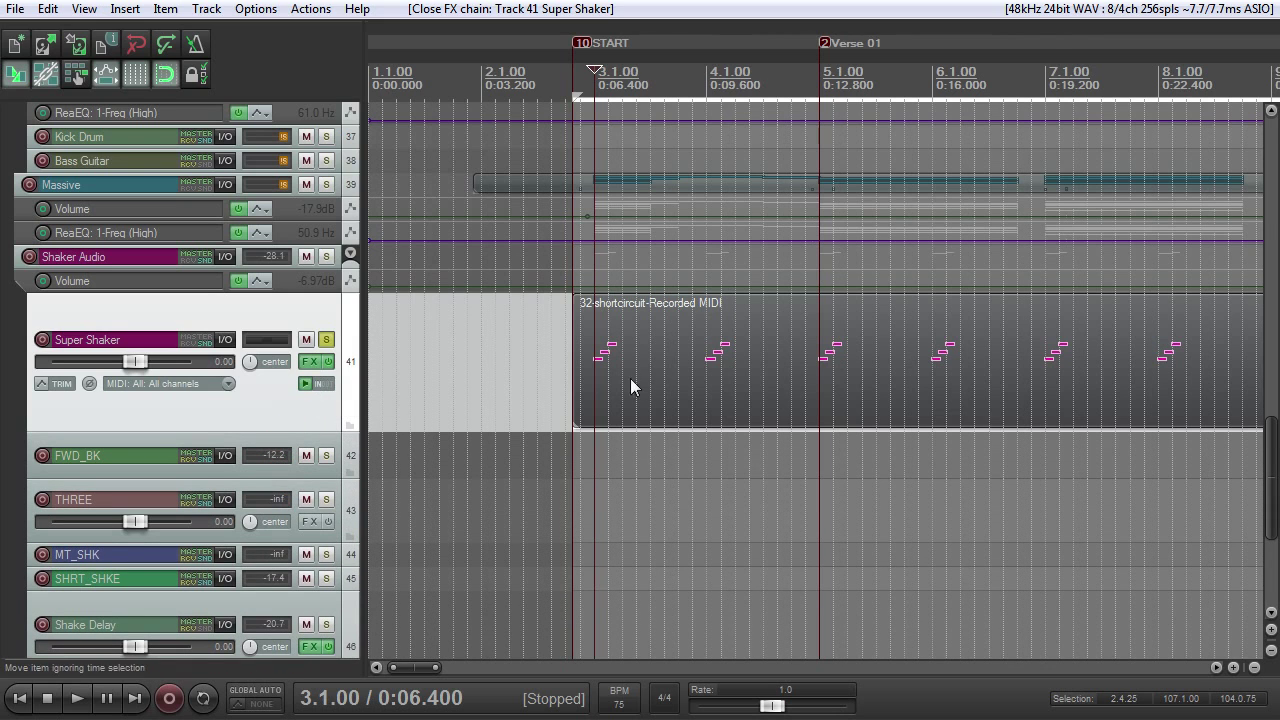
{"action": "scroll", "coordinate": [630, 378], "scroll_direction": "up", "scroll_amount": 2}
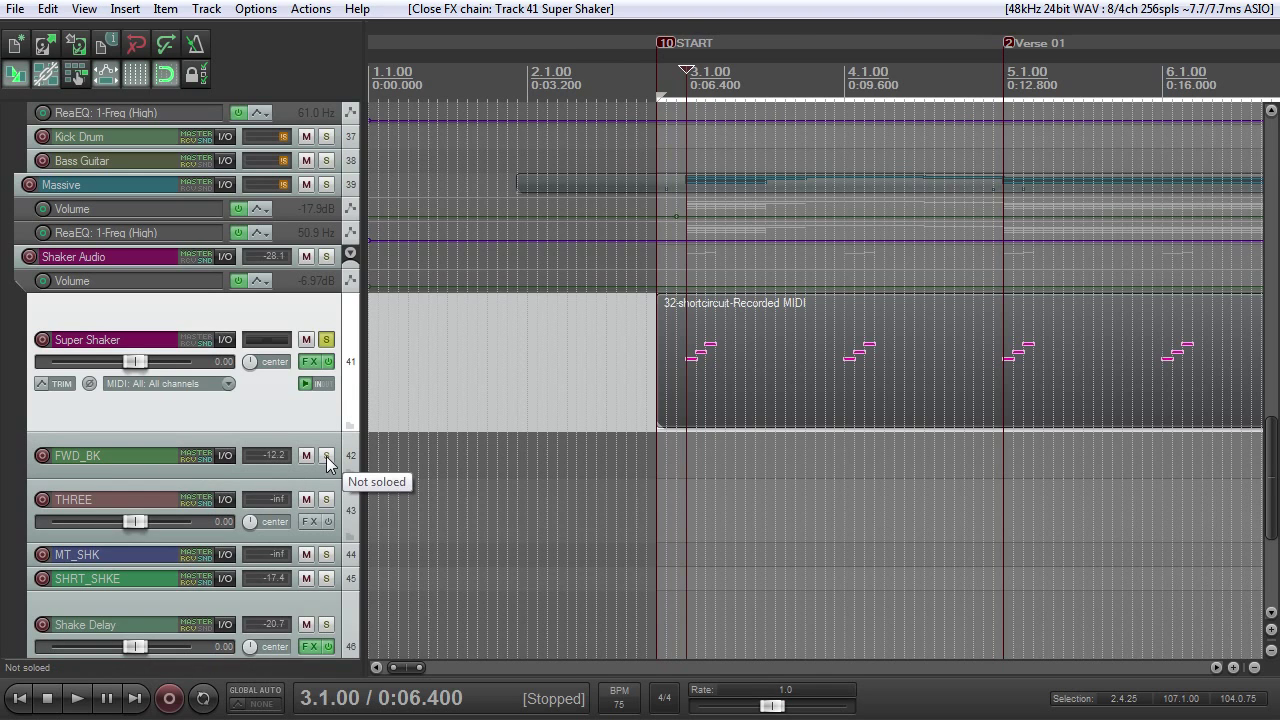
{"action": "key", "text": "space"}
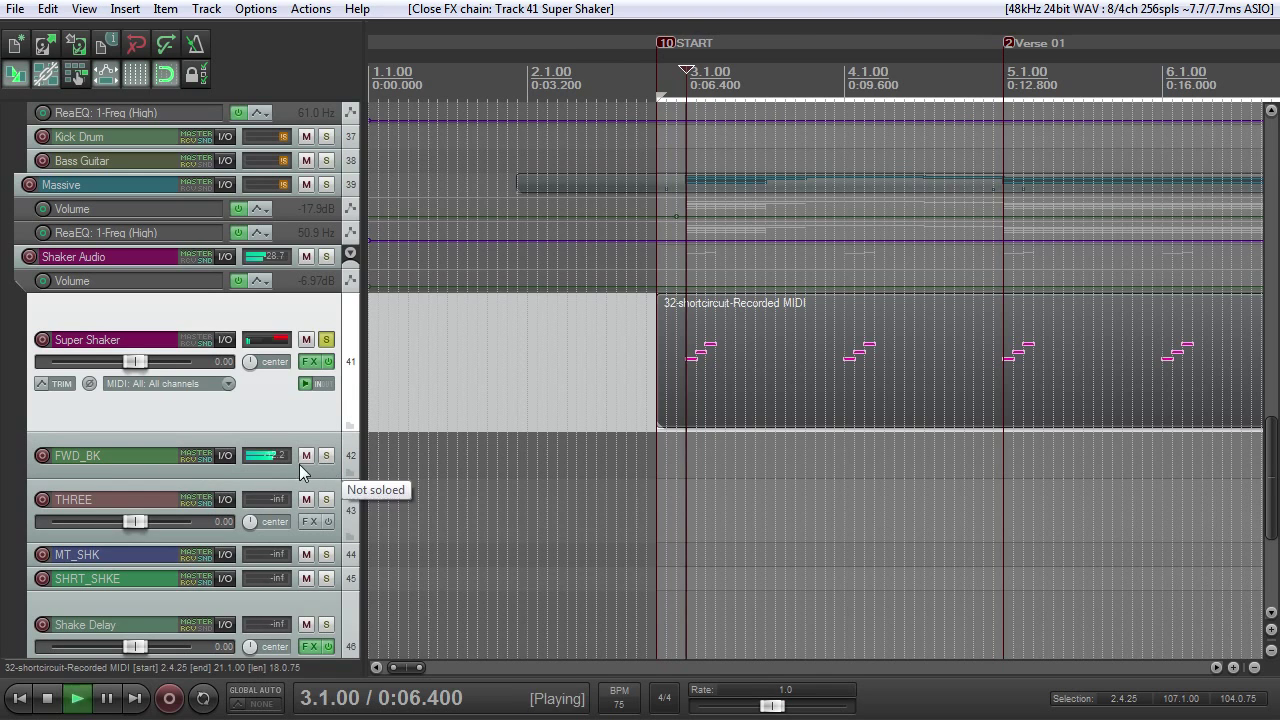
{"action": "key", "text": "space"}
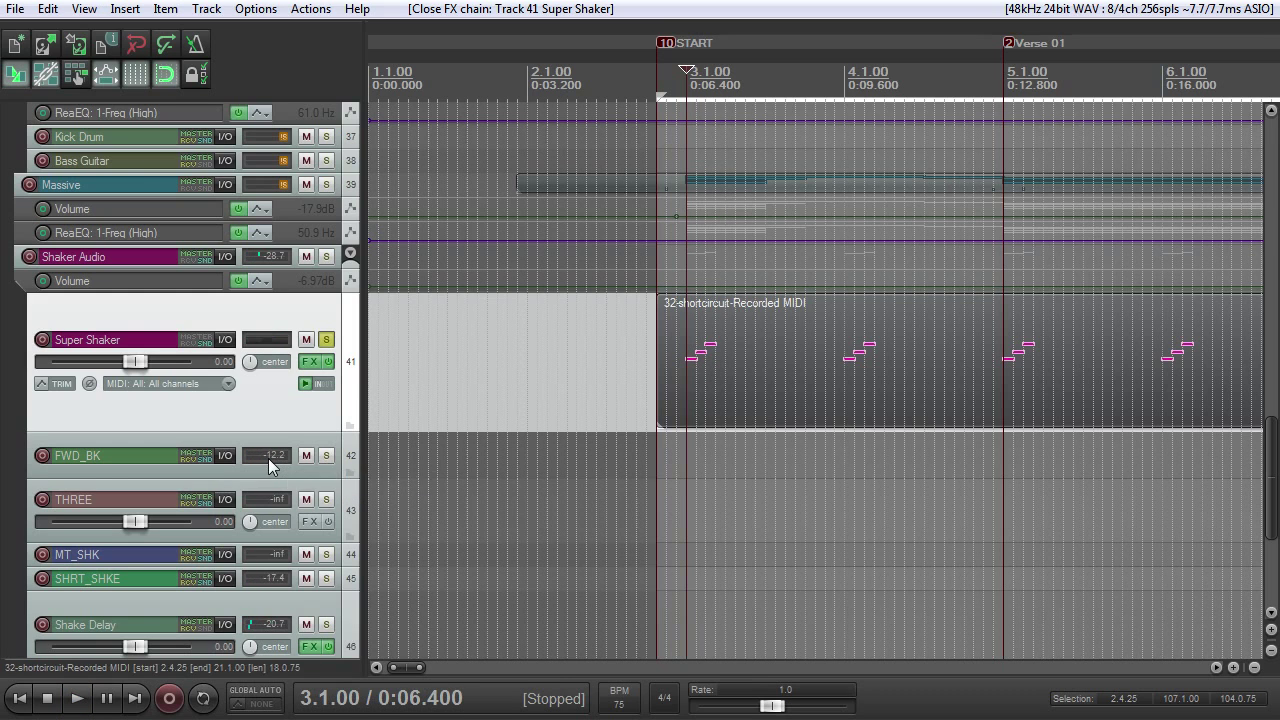
{"action": "key", "text": "space"}
{"action": "key", "text": "space"}
{"action": "key", "text": "space"}
{"action": "key", "text": "space"}
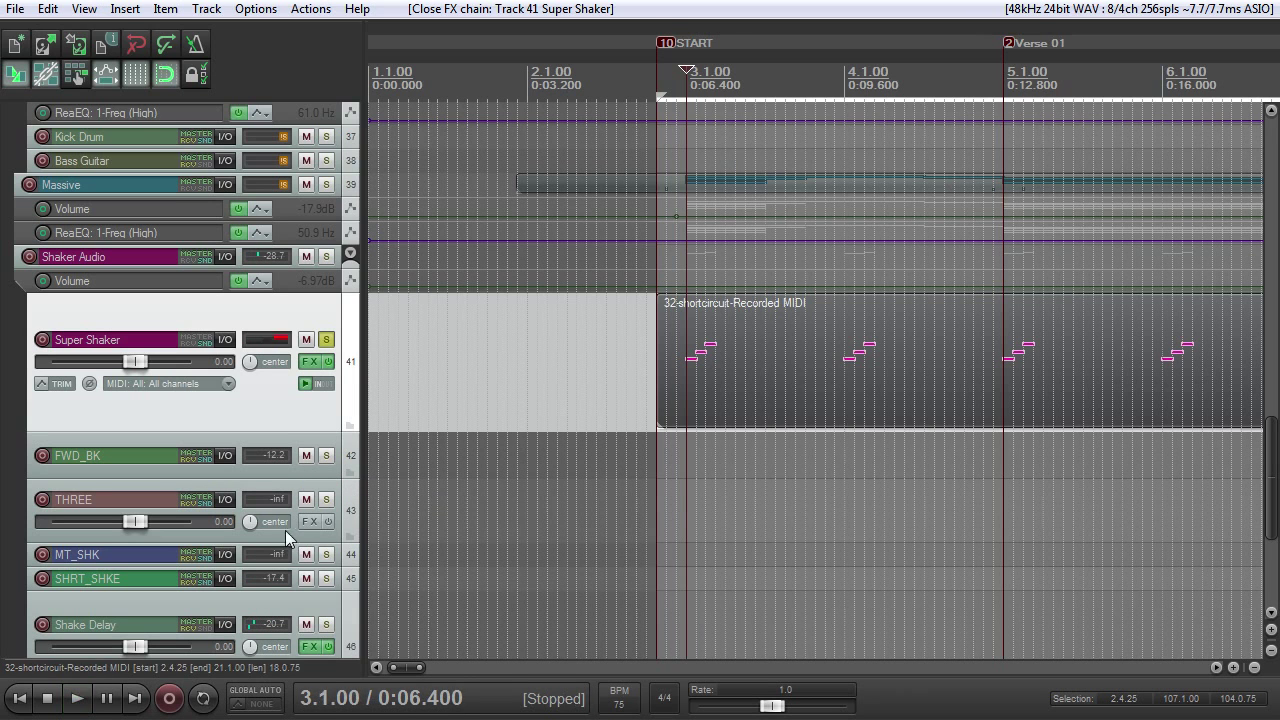
Open the first Super Shaker item in the MIDI editor, audition the A2 key, enlarge the SHRT_SHKE track and close the editor
{"action": "double_click", "coordinate": [701, 347]}
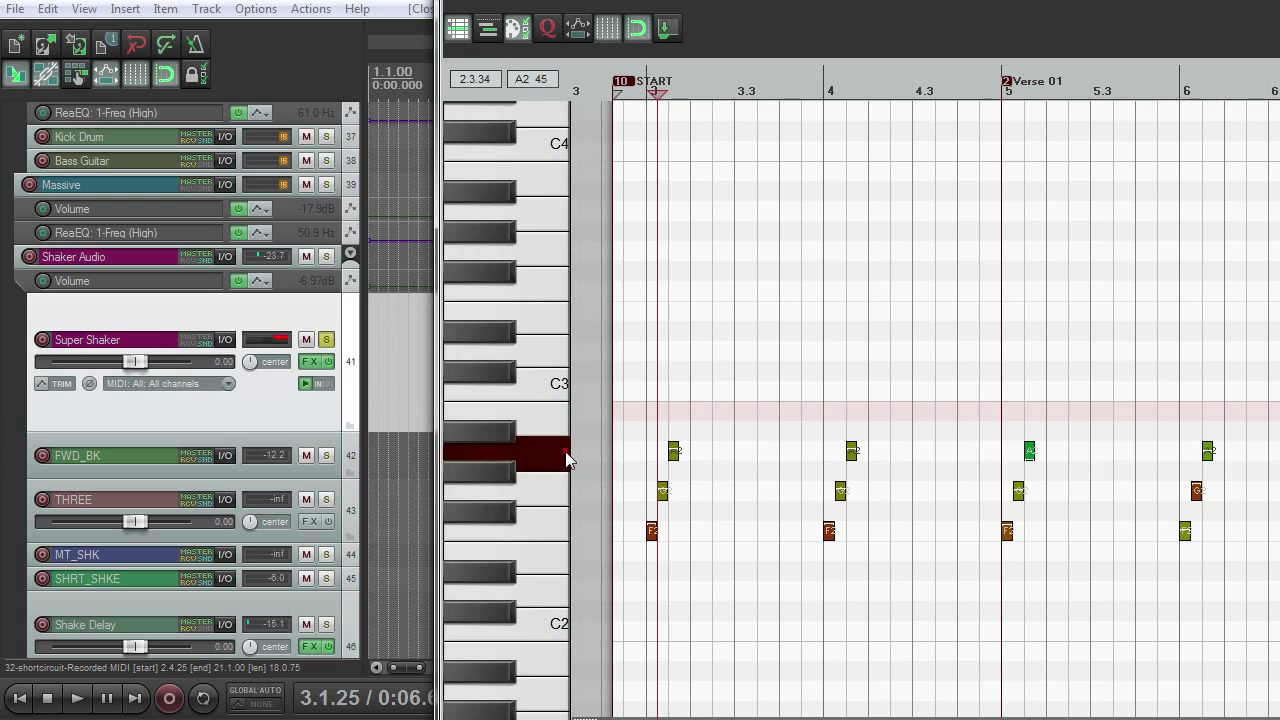
{"action": "left_click", "coordinate": [563, 455]}
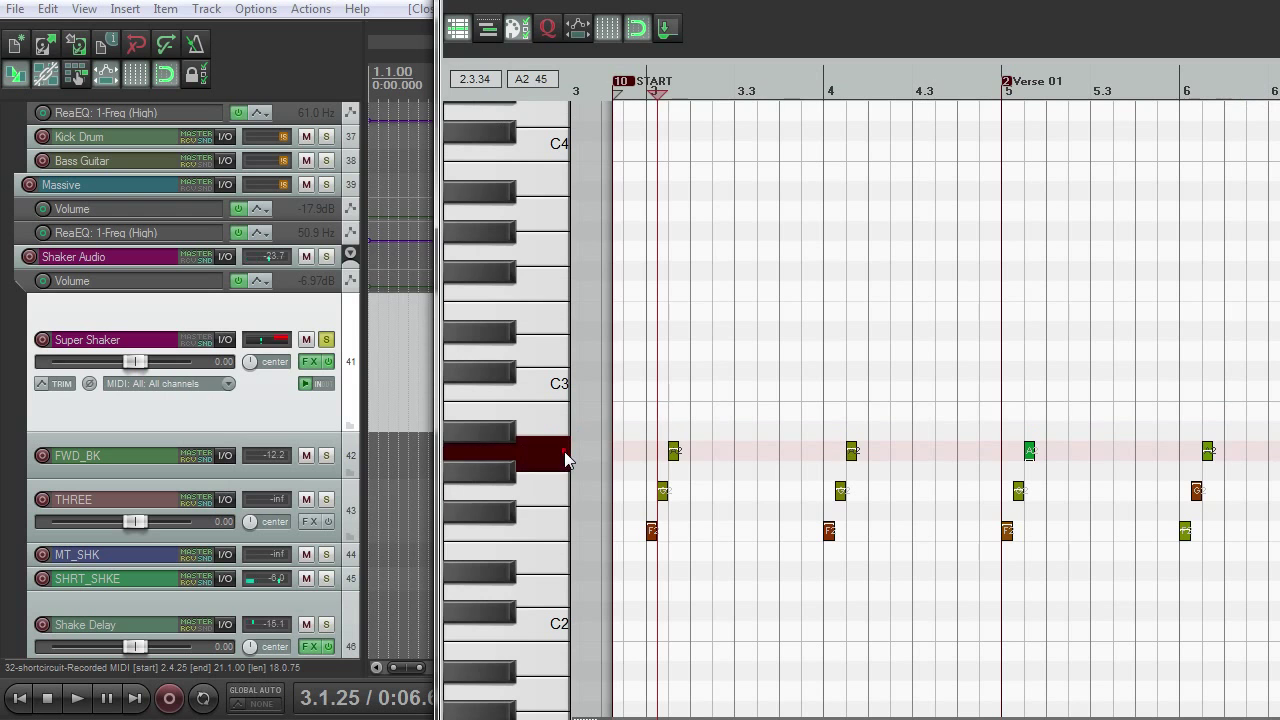
{"action": "left_click_drag", "start_coordinate": [280, 592], "coordinate": [305, 626]}
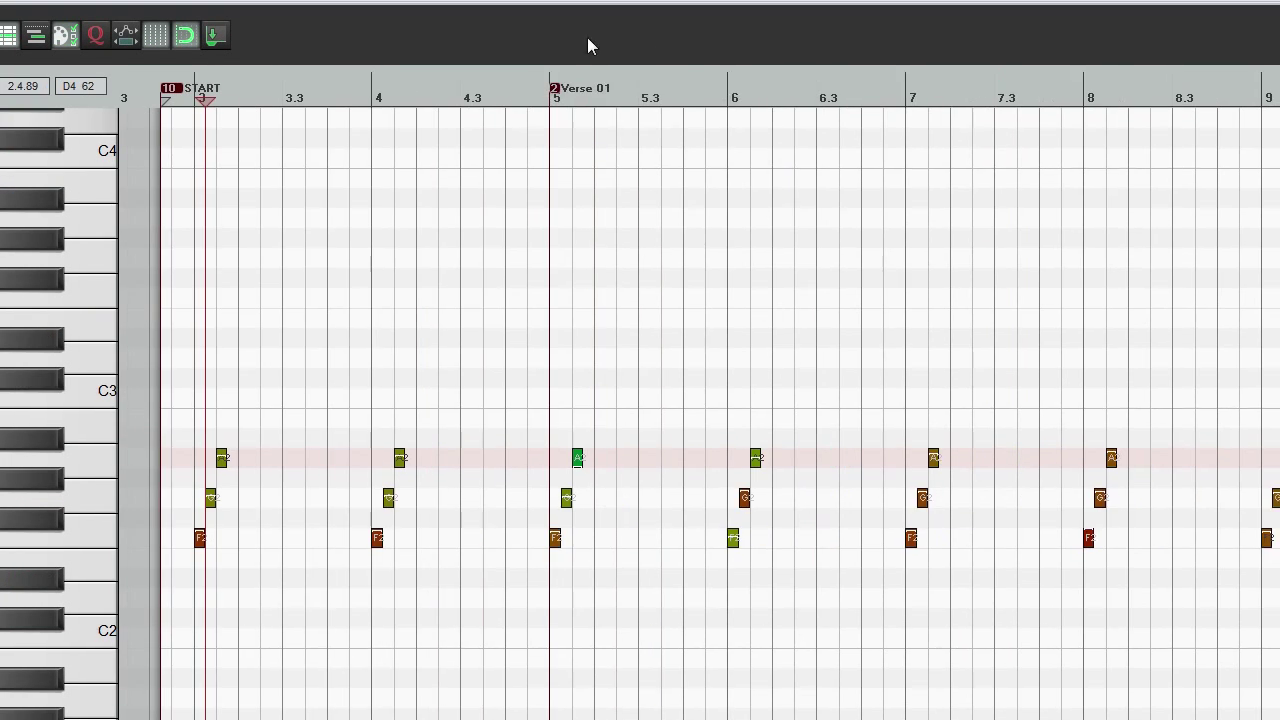
{"action": "scroll", "coordinate": [849, 429], "scroll_direction": "down", "scroll_amount": 6}
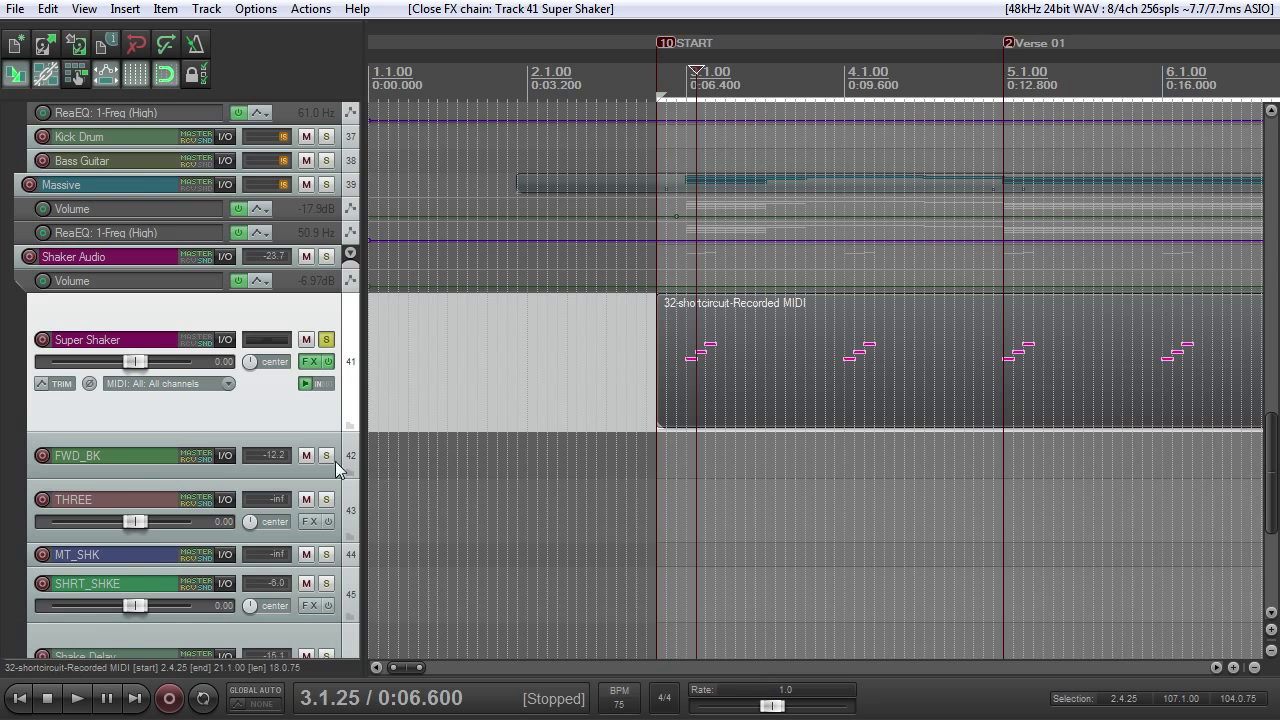
Enlarge the Shake Delay track and open its routing to examine the four shaker receives while playing short bursts
{"action": "scroll", "coordinate": [354, 389], "scroll_direction": "down", "scroll_amount": 5}
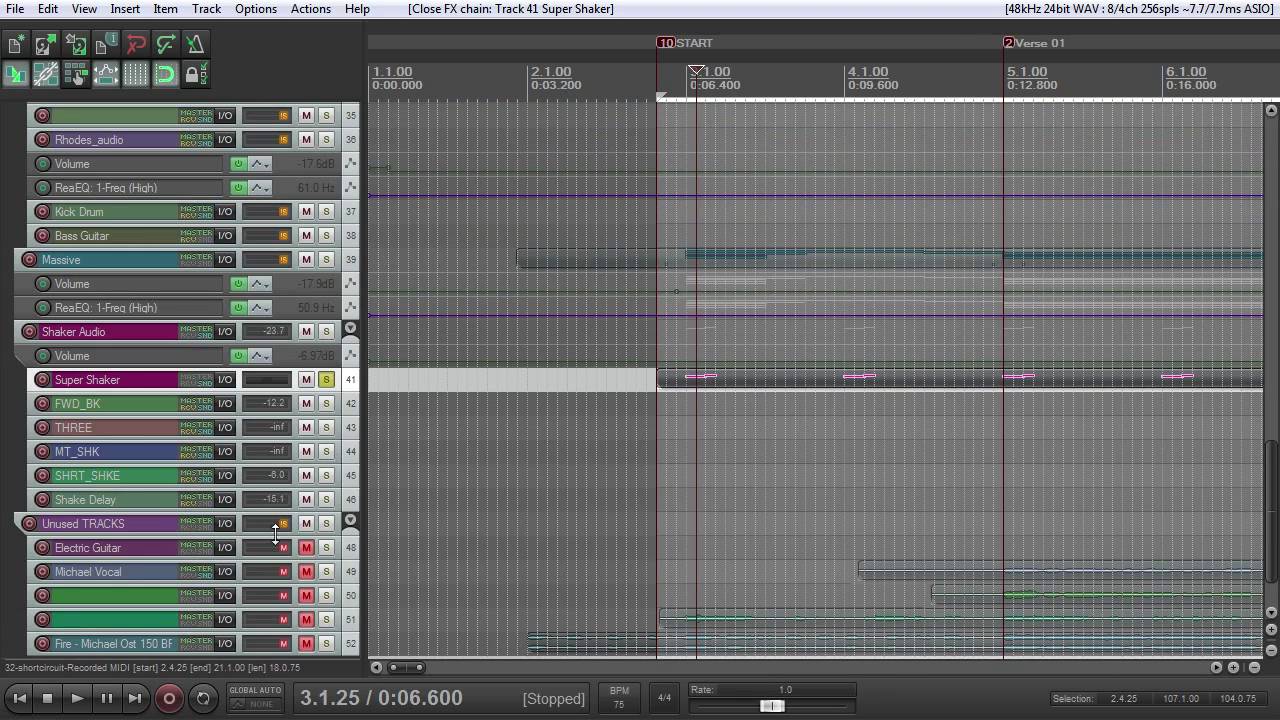
{"action": "left_click_drag", "start_coordinate": [279, 507], "coordinate": [246, 541]}
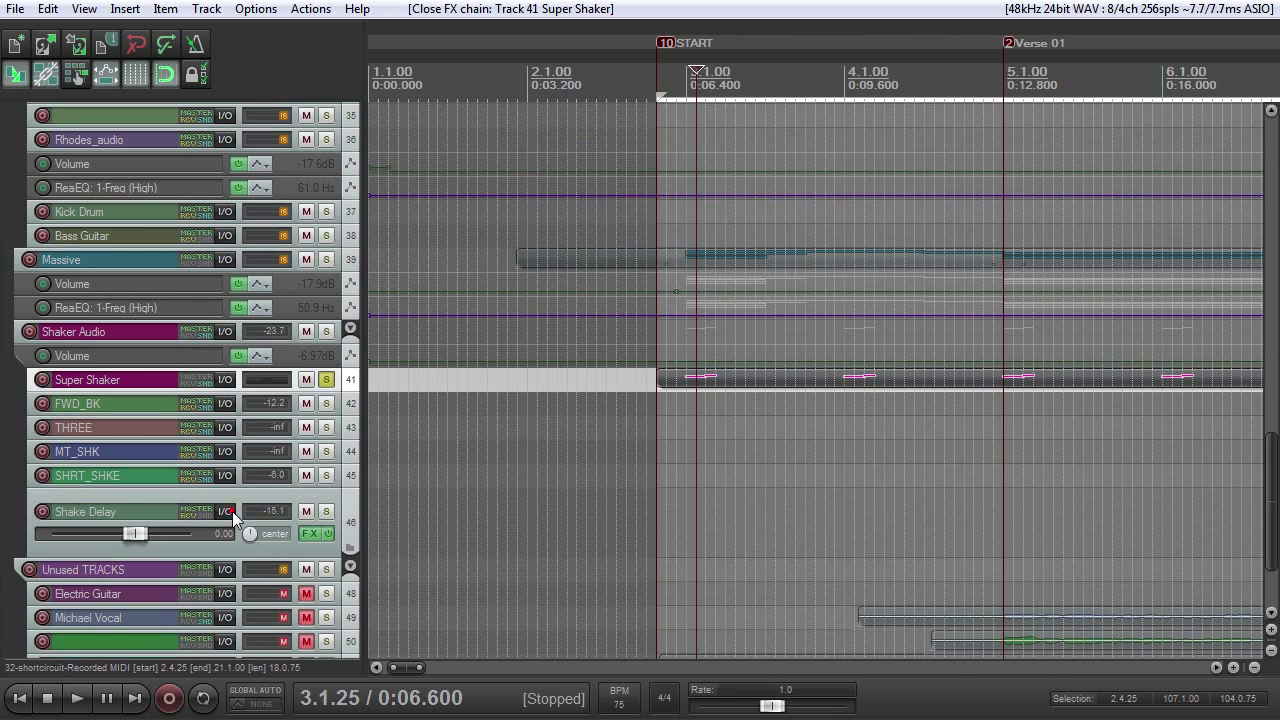
{"action": "left_click", "coordinate": [227, 511]}
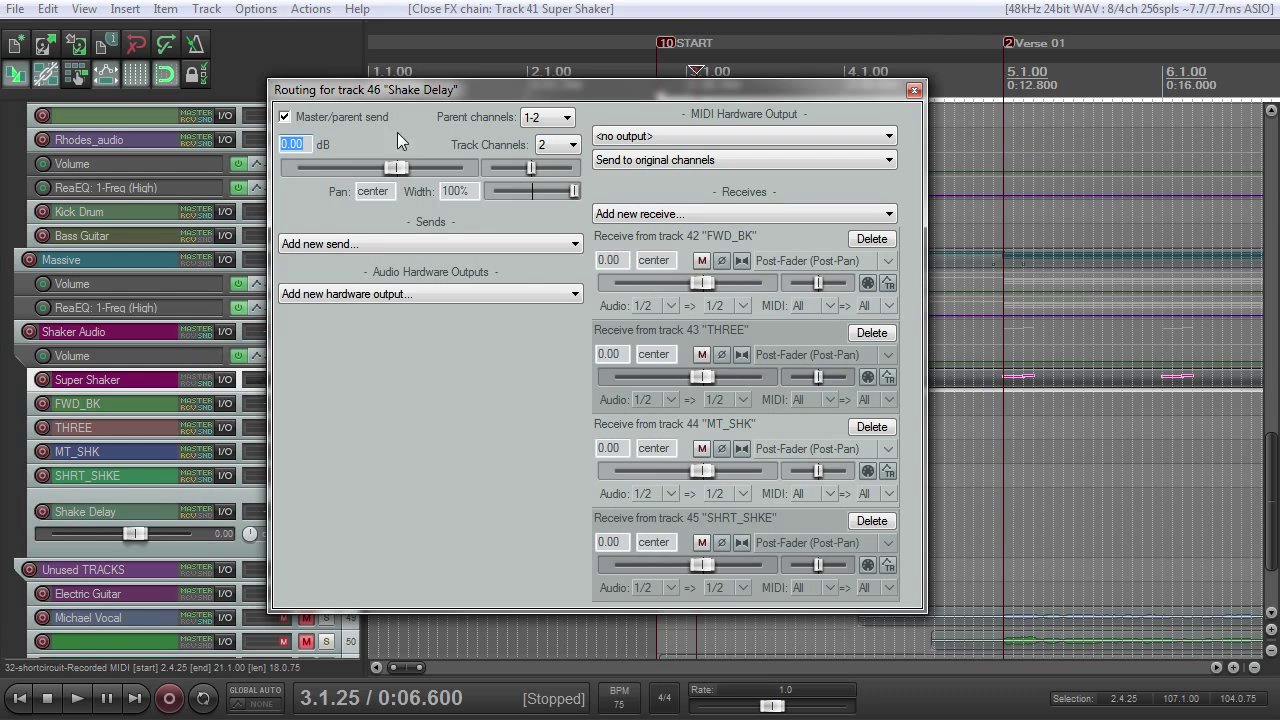
{"action": "left_click_drag", "start_coordinate": [519, 87], "coordinate": [959, 234]}
{"action": "key", "text": "space"}
{"action": "key", "text": "space"}
{"action": "key", "text": "space"}
{"action": "key", "text": "space"}
{"action": "left_click_drag", "start_coordinate": [1066, 237], "coordinate": [775, 119]}
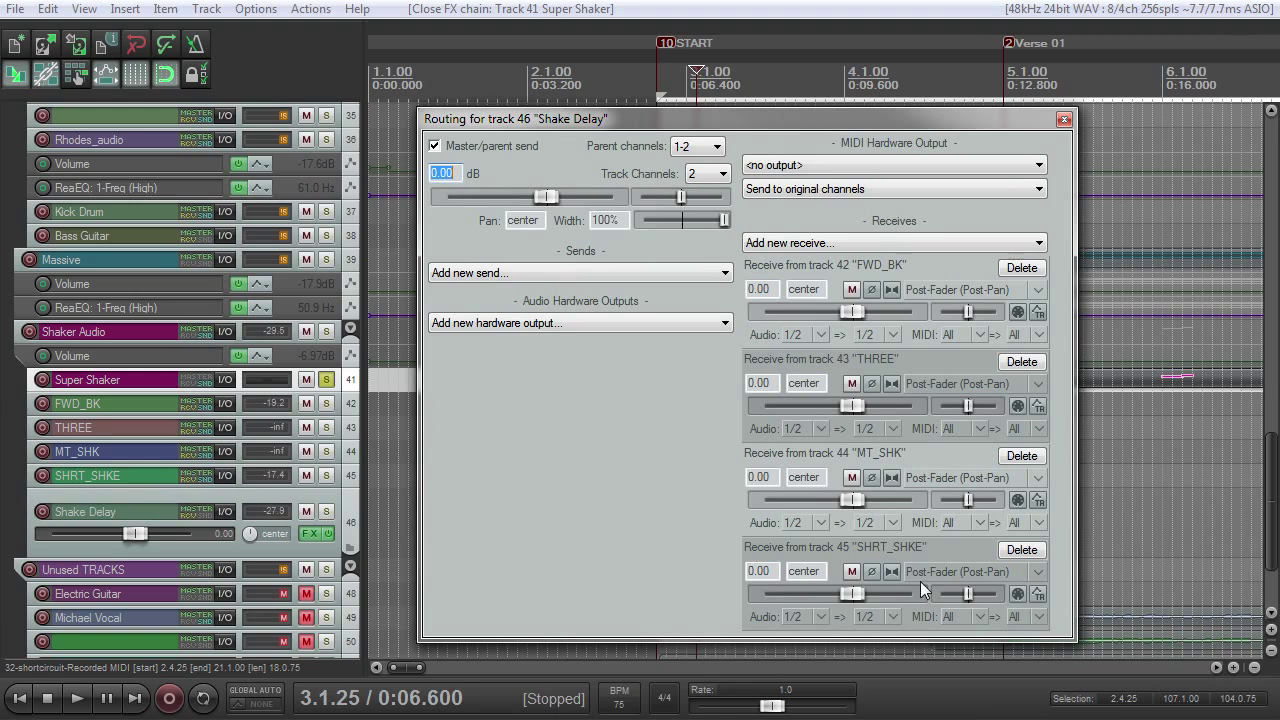
Try mono mixdown on the Shake Delay track's SHRT_SHKE receive while replaying the opening shaker hits
{"action": "left_click", "coordinate": [892, 572]}
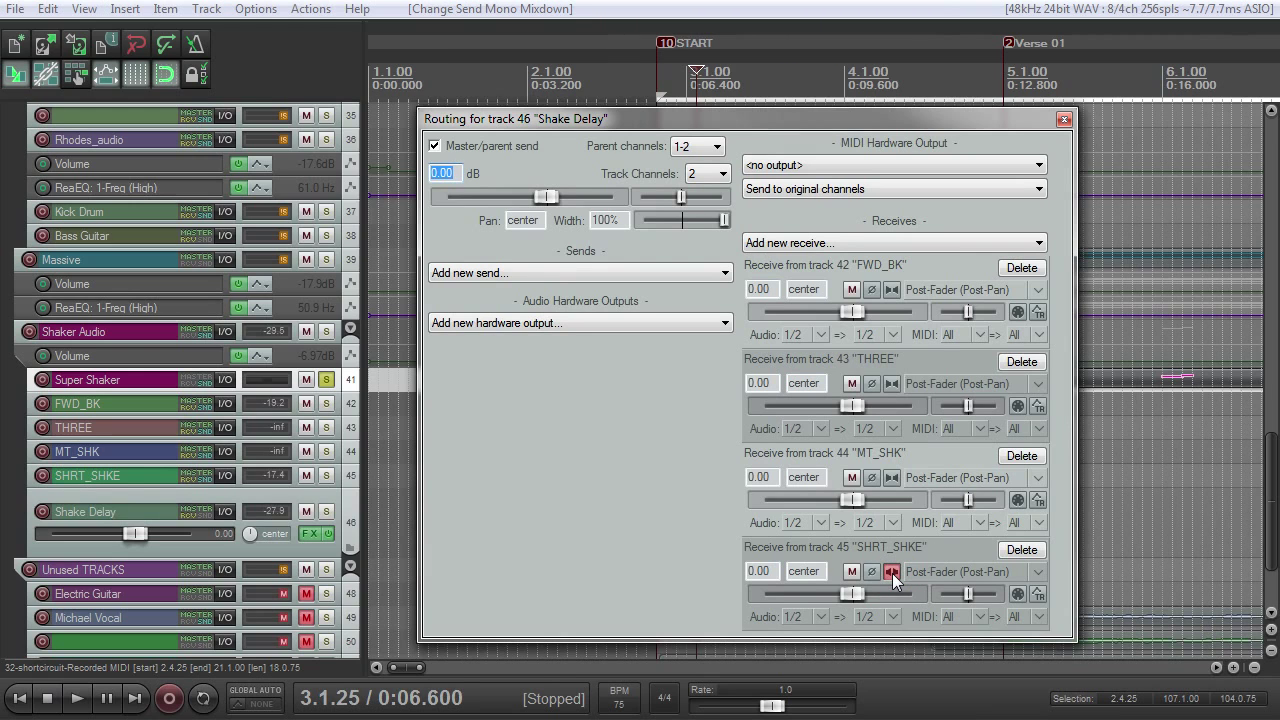
{"action": "key", "text": "space"}
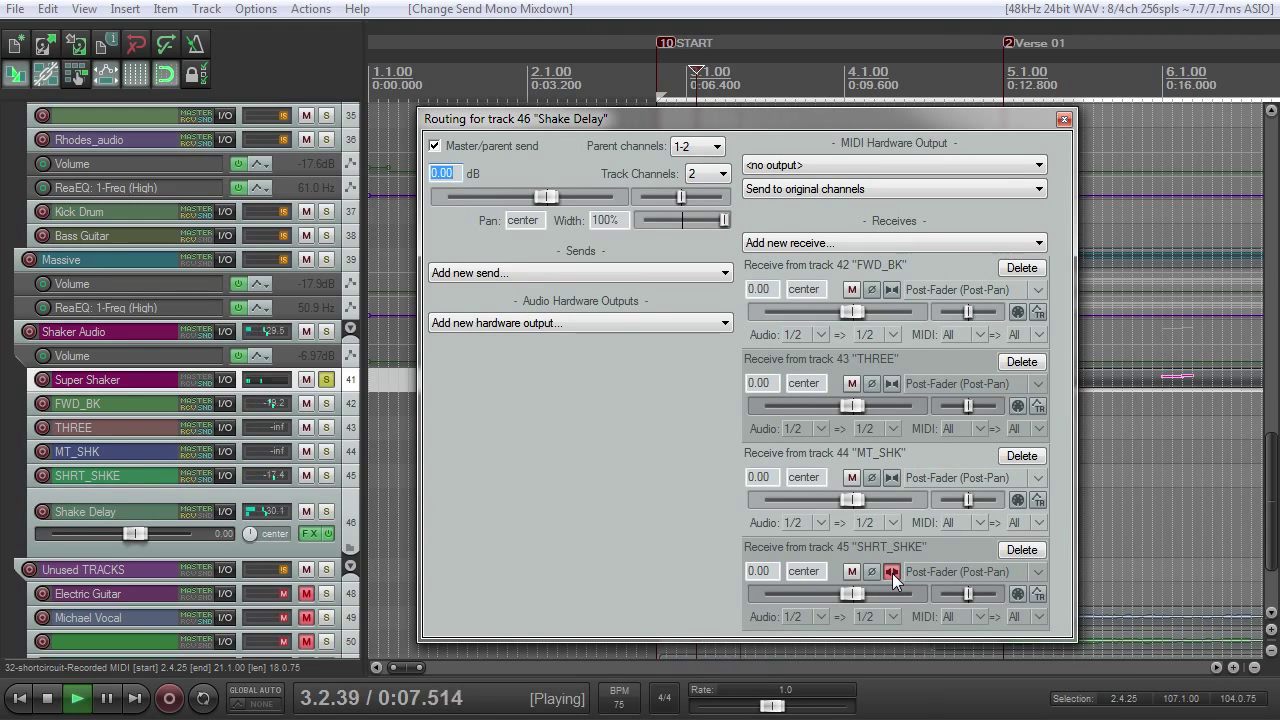
{"action": "key", "text": "space"}
{"action": "key", "text": "space"}
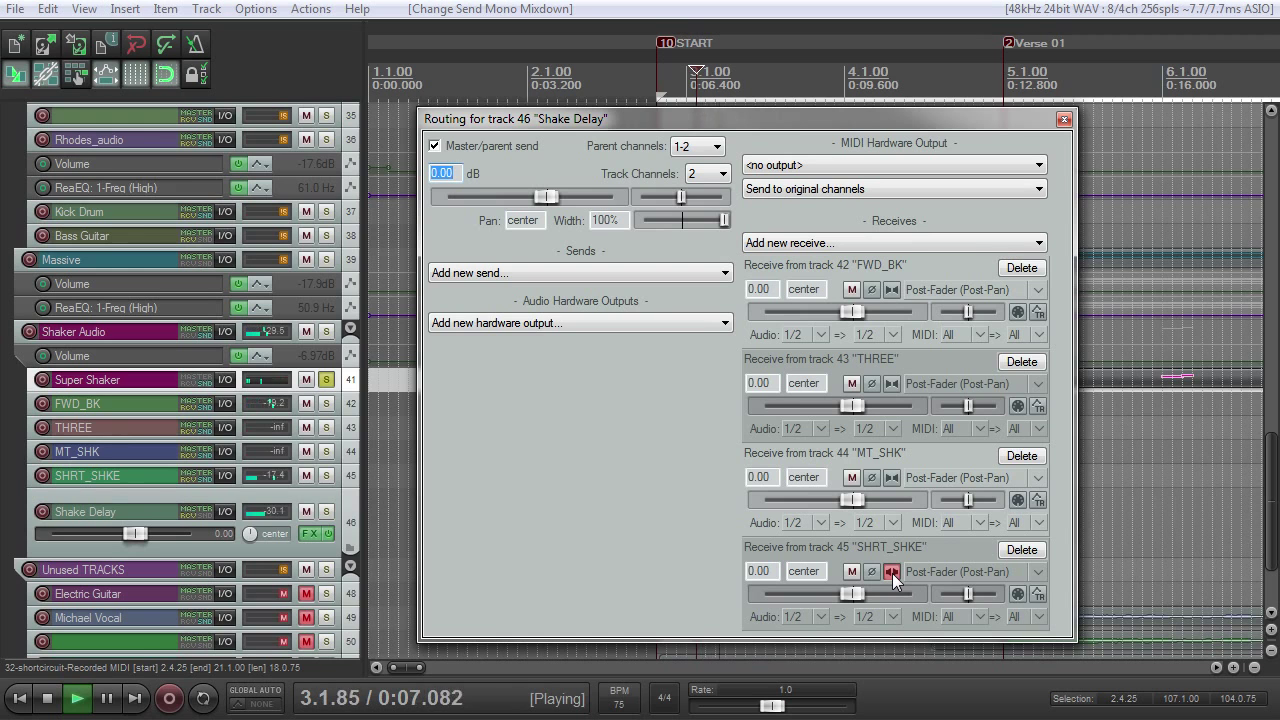
{"action": "key", "text": "space"}
{"action": "key", "text": "space"}
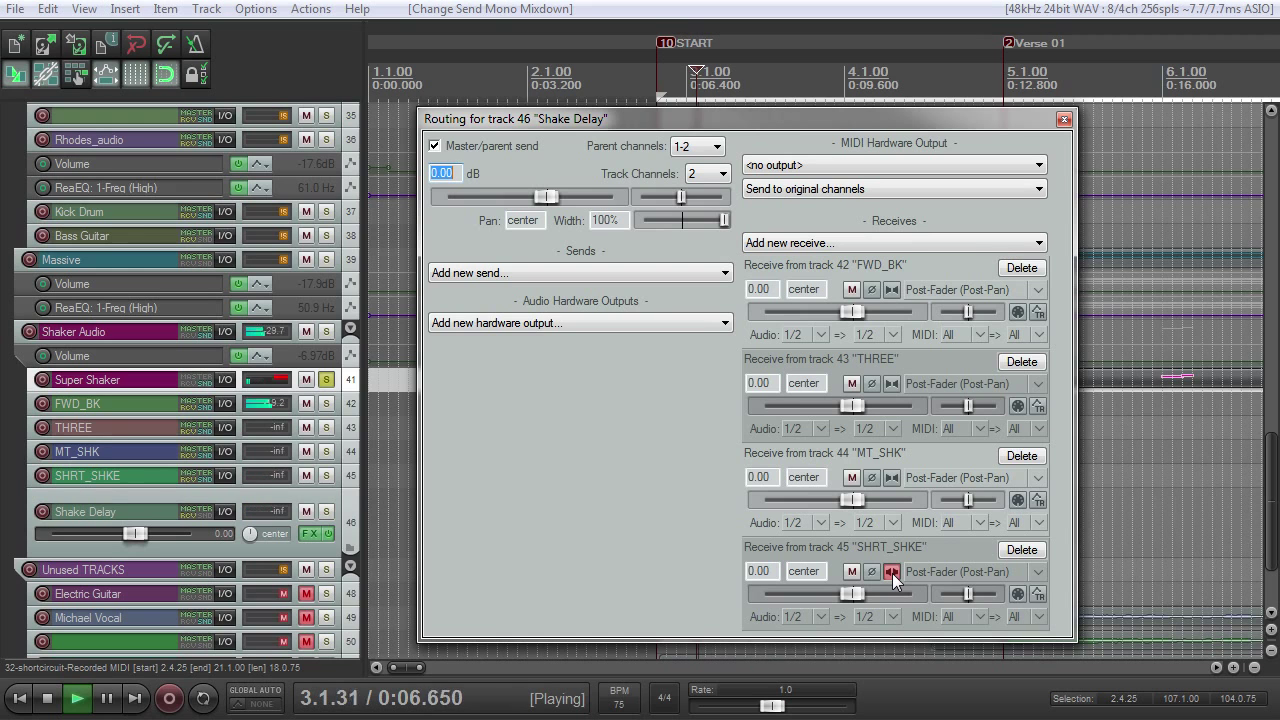
{"action": "key", "text": "space"}
Replay the opening shaker hits with the SHRT_SHKE receive's mono mixdown off, and close the Shake Delay routing window
{"action": "key", "text": "space"}
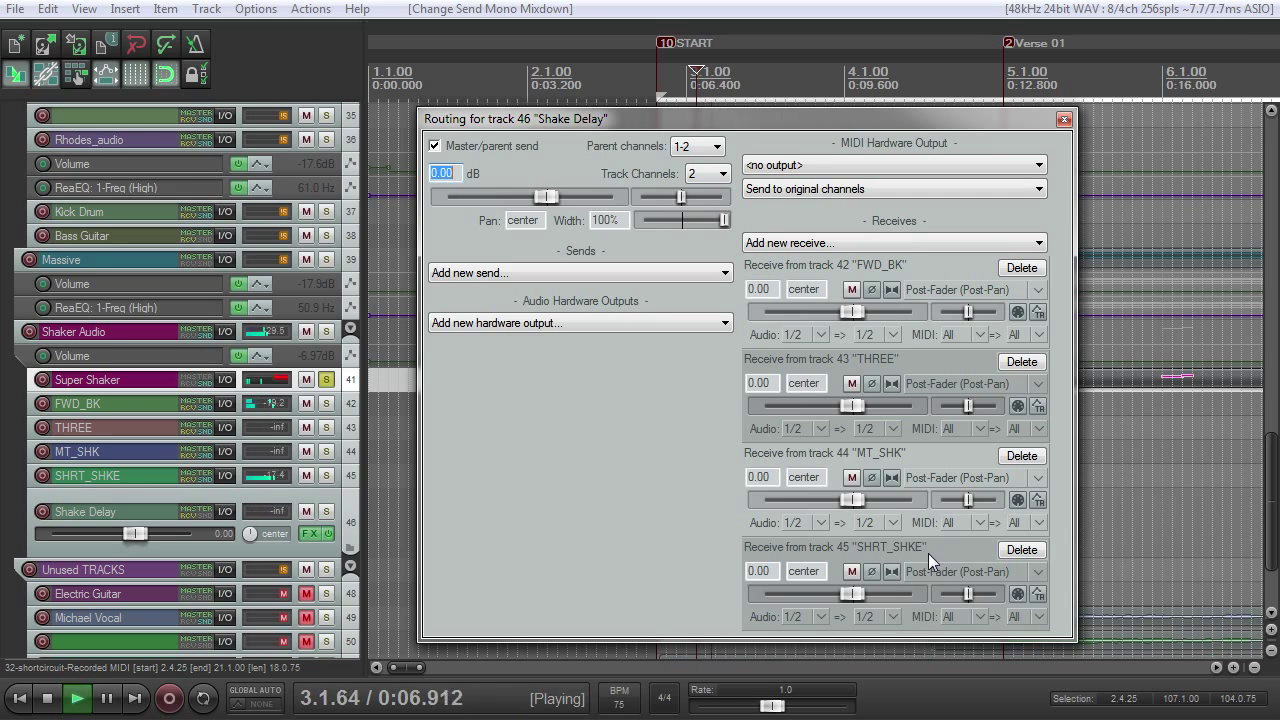
{"action": "key", "text": "space"}
{"action": "key", "text": "space"}
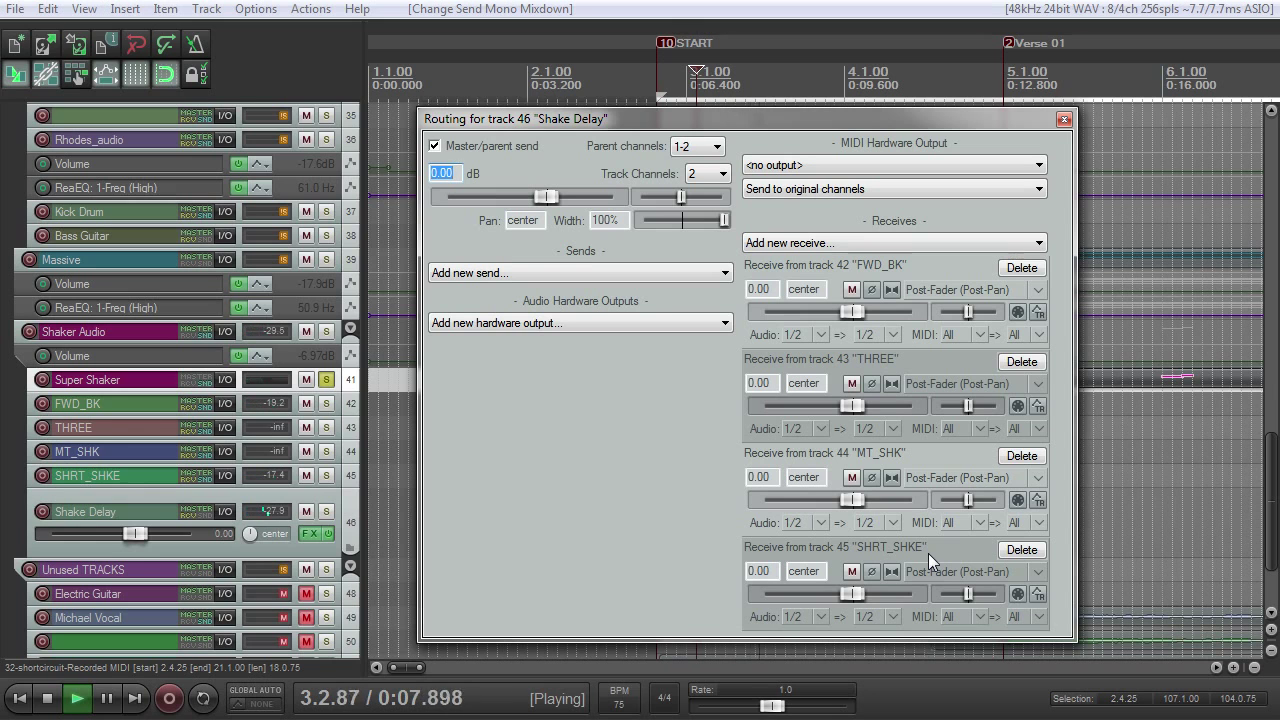
{"action": "key", "text": "space"}
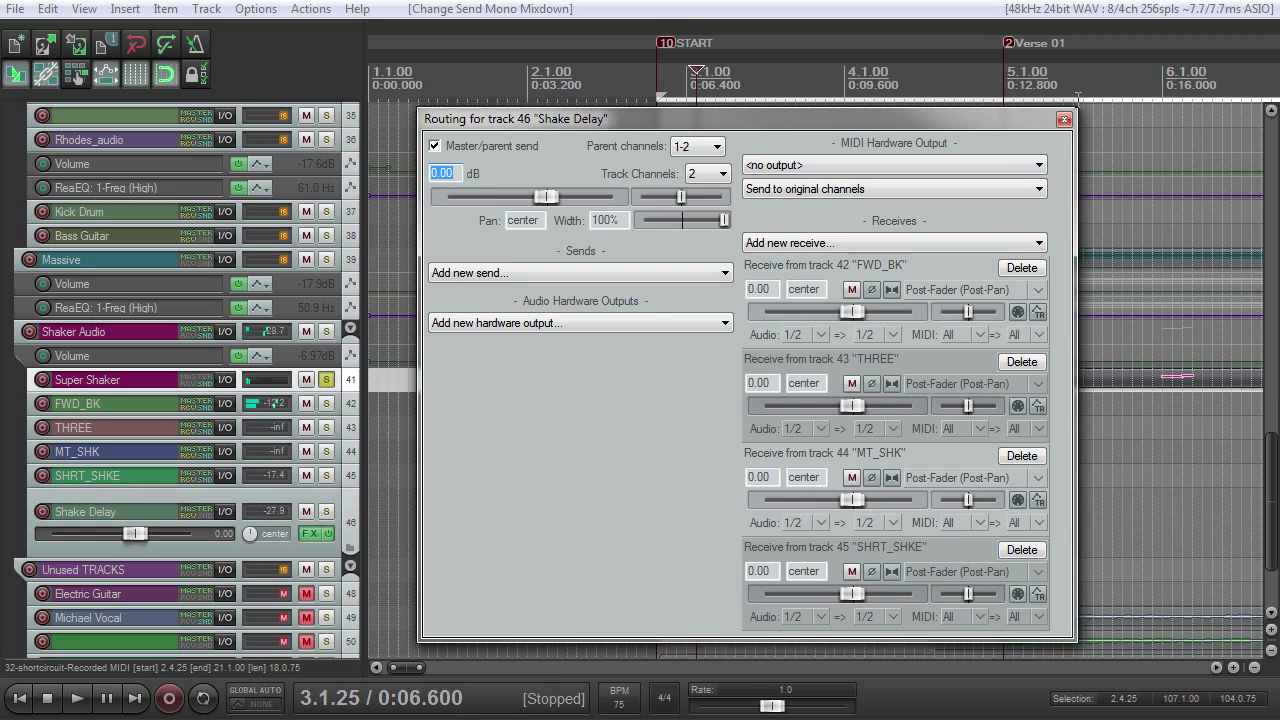
{"action": "left_click", "coordinate": [1064, 119]}
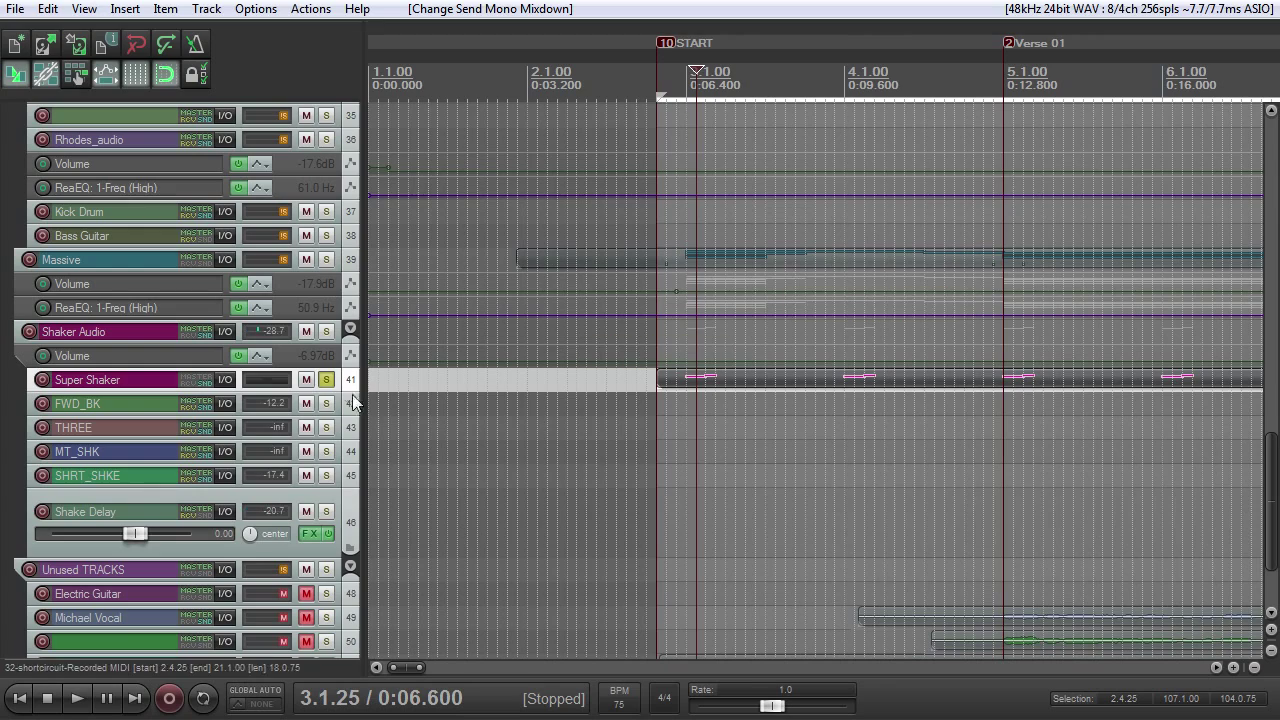
Unsolo the Super Shaker track and increase its height
{"action": "left_click", "coordinate": [326, 380]}
{"action": "left_click_drag", "start_coordinate": [324, 412], "coordinate": [324, 566]}
{"action": "scroll", "coordinate": [806, 444], "scroll_direction": "down", "scroll_amount": 9}
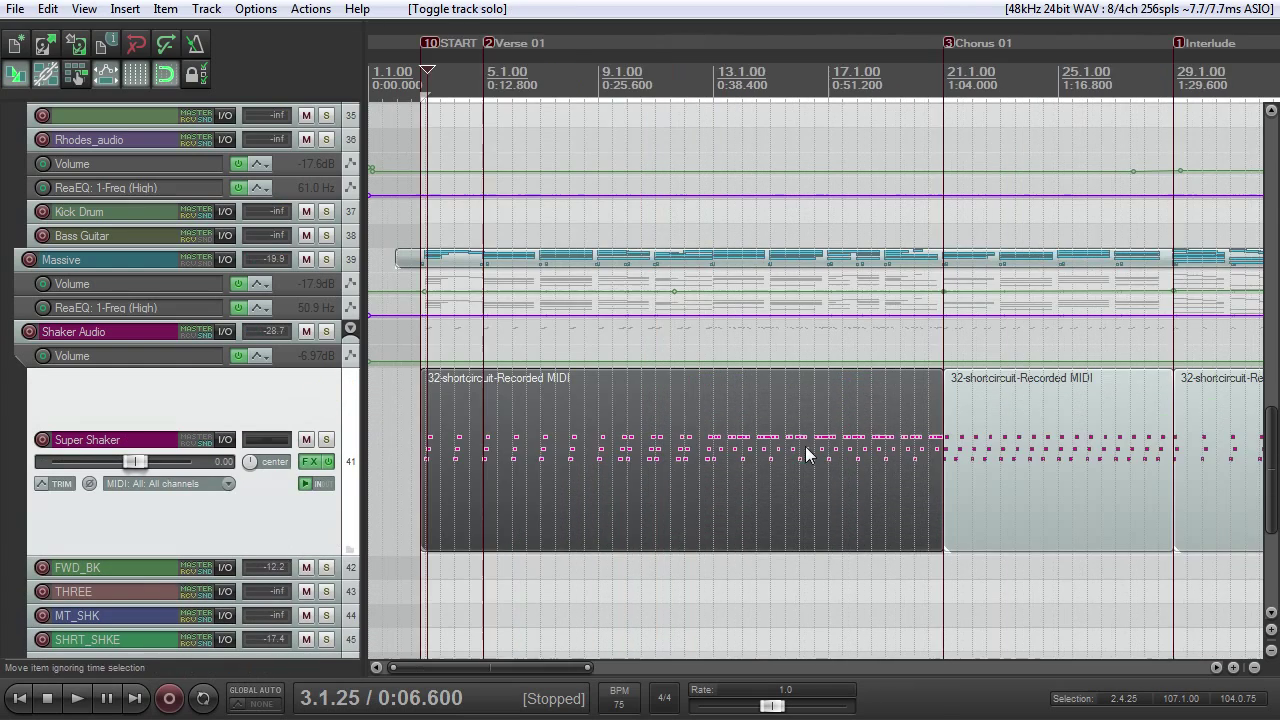
Open the first Super Shaker MIDI item in the MIDI editor to inspect its notes around bars 11 to 13
{"action": "scroll", "coordinate": [621, 424], "scroll_direction": "up", "scroll_amount": 7}
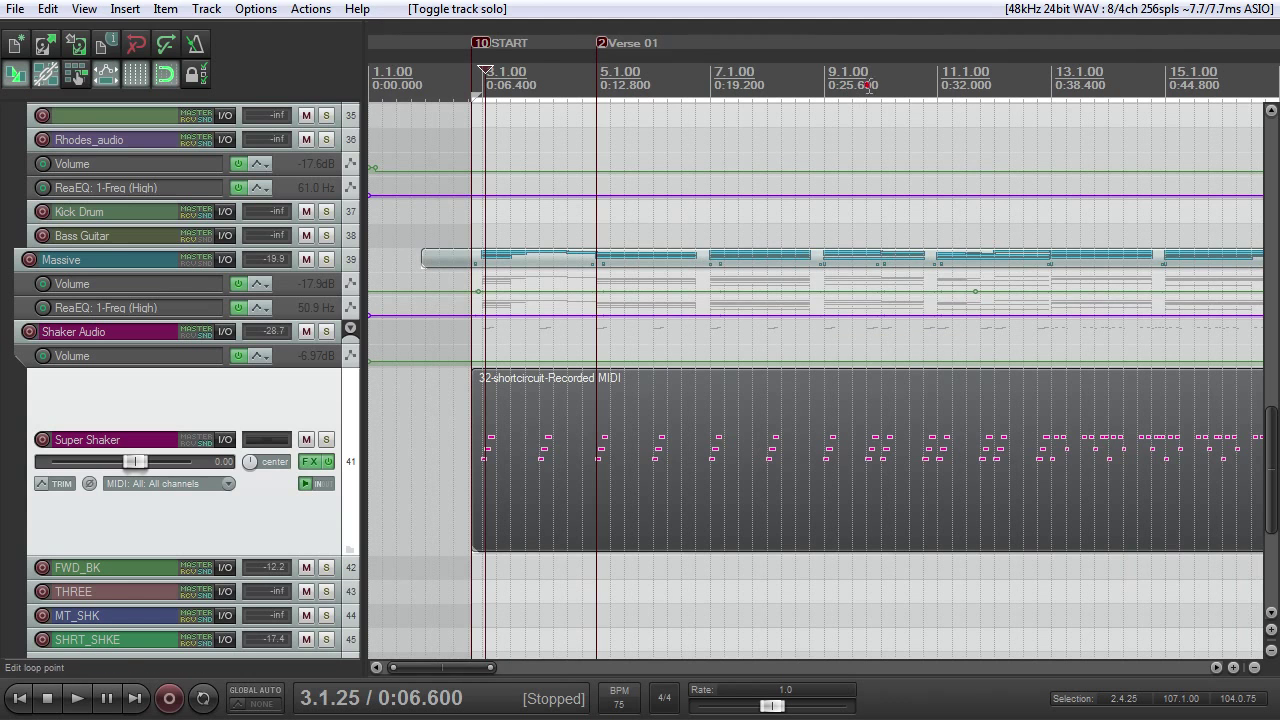
{"action": "left_click", "coordinate": [868, 85]}
{"action": "scroll", "coordinate": [863, 415], "scroll_direction": "up", "scroll_amount": 5}
{"action": "scroll", "coordinate": [772, 446], "scroll_direction": "down", "scroll_amount": 6}
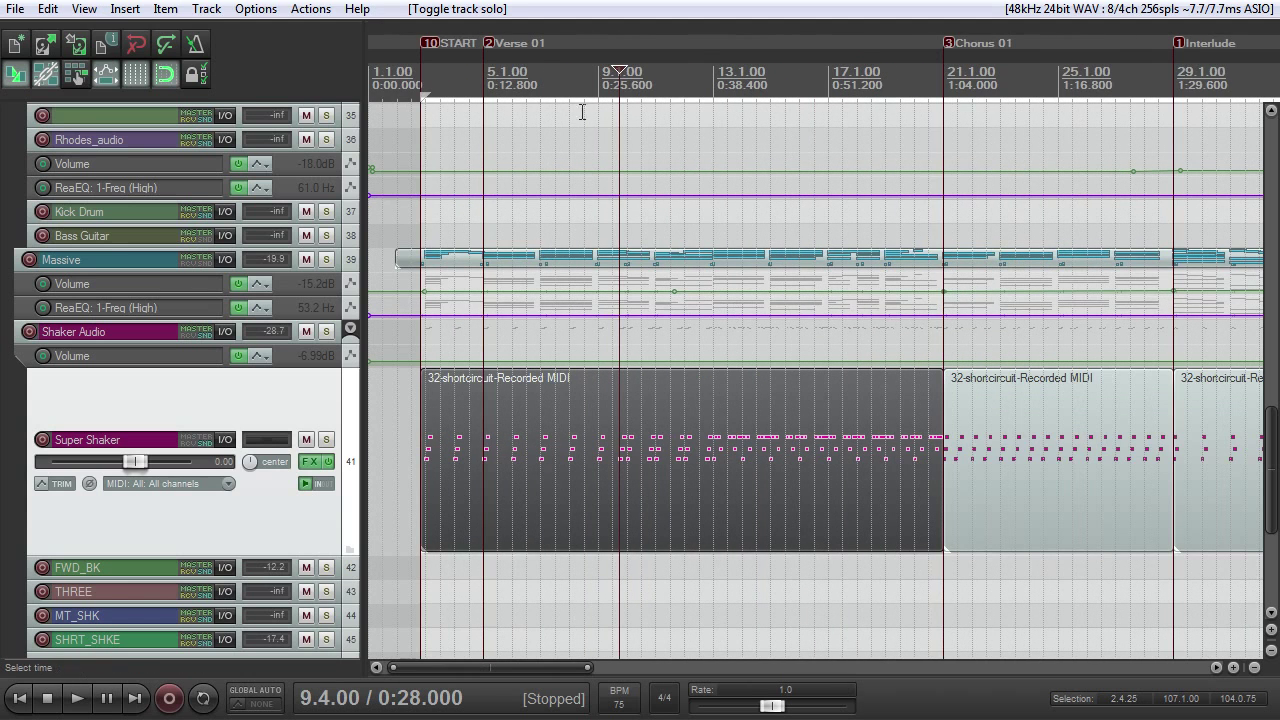
{"action": "double_click", "coordinate": [715, 466]}
{"action": "scroll", "coordinate": [723, 474], "scroll_direction": "up", "scroll_amount": 8}
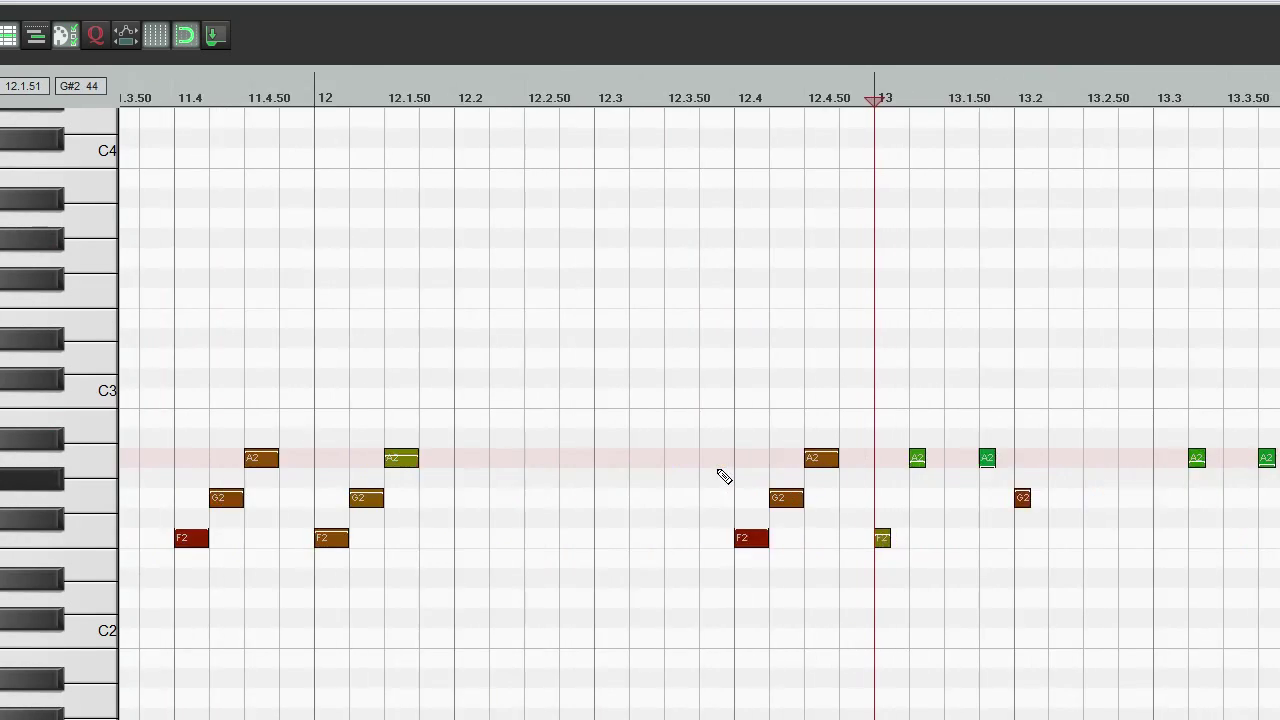
Examine the first Super Shaker item's notes through bar 21 during playback, comparing the pattern before and after bar 13
{"action": "scroll", "coordinate": [723, 474], "scroll_direction": "down", "scroll_amount": 6}
{"action": "scroll", "coordinate": [600, 286], "scroll_direction": "up", "scroll_amount": 3}
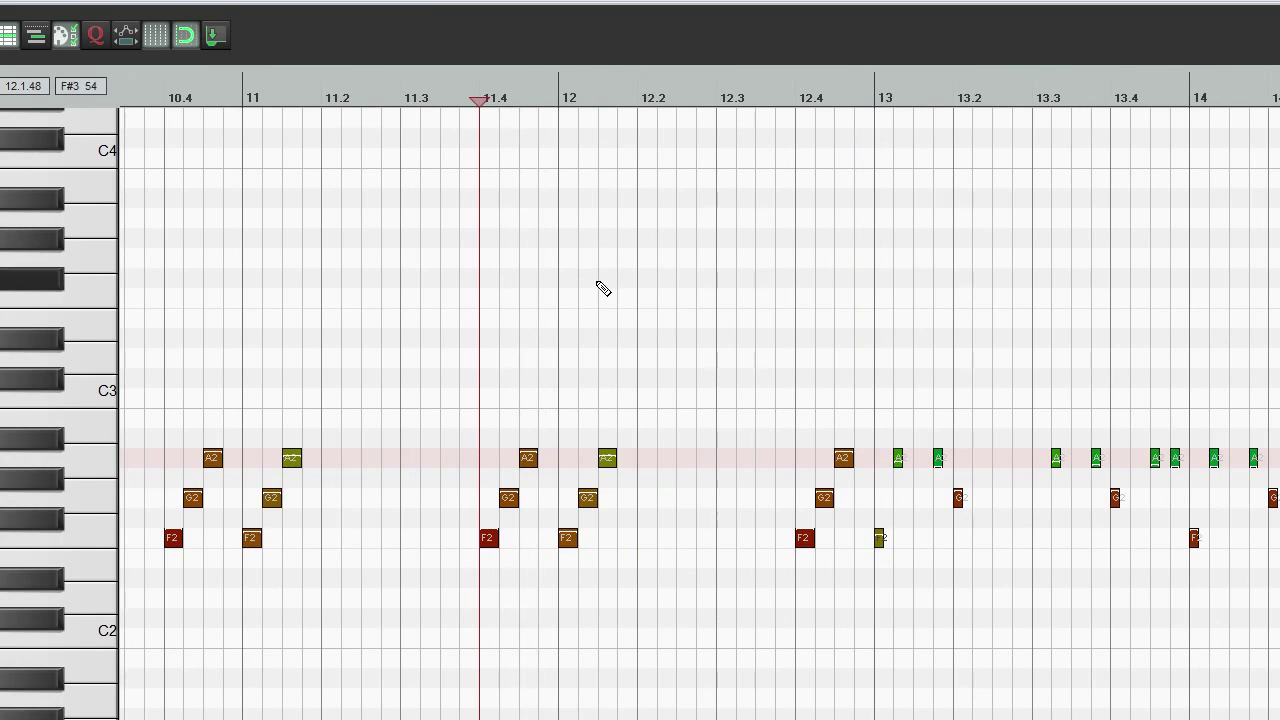
{"action": "scroll", "coordinate": [700, 371], "scroll_direction": "down", "scroll_amount": 6}
{"action": "scroll", "coordinate": [870, 383], "scroll_direction": "up", "scroll_amount": 3}
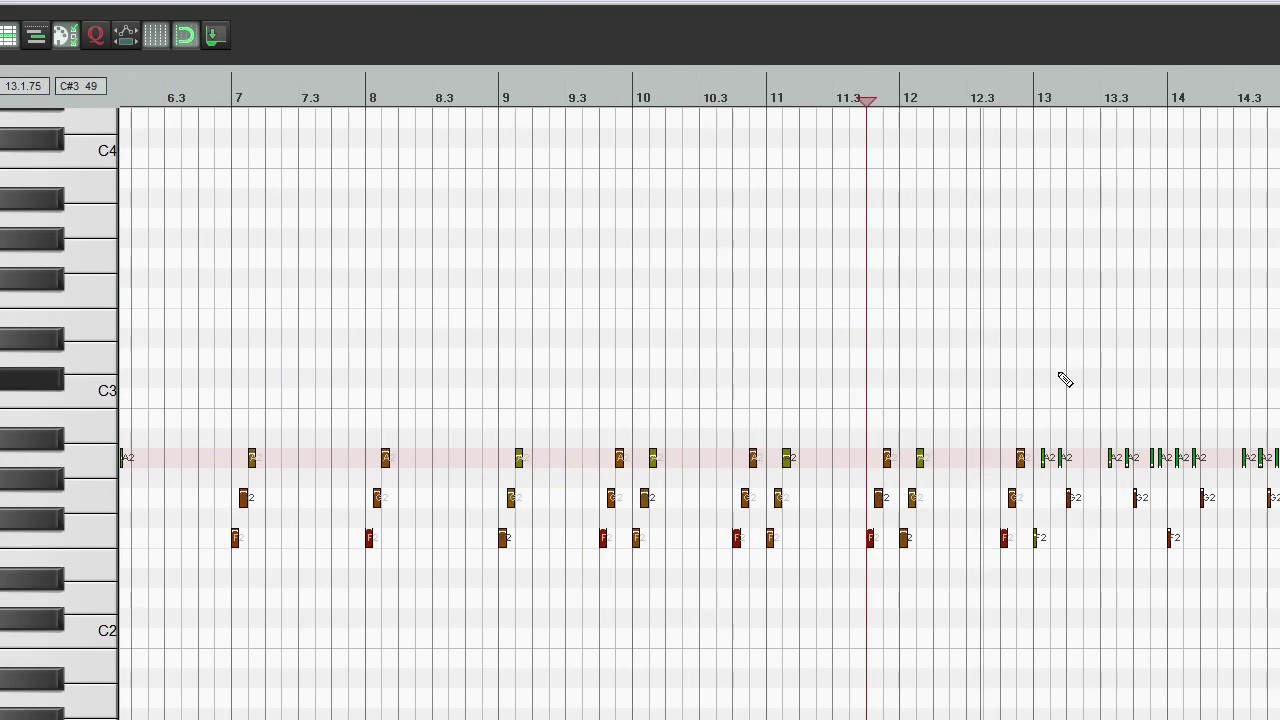
{"action": "scroll", "coordinate": [1067, 371], "scroll_direction": "down", "scroll_amount": 3}
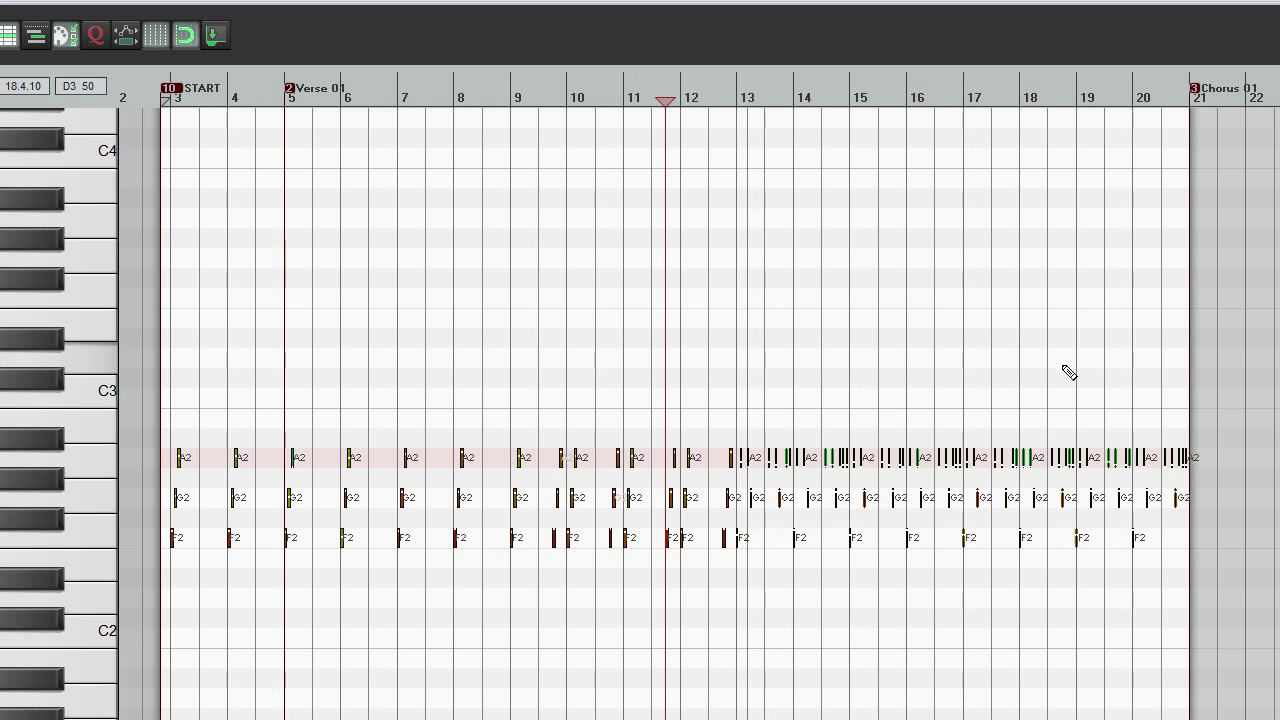
{"action": "scroll", "coordinate": [871, 397], "scroll_direction": "up", "scroll_amount": 5}
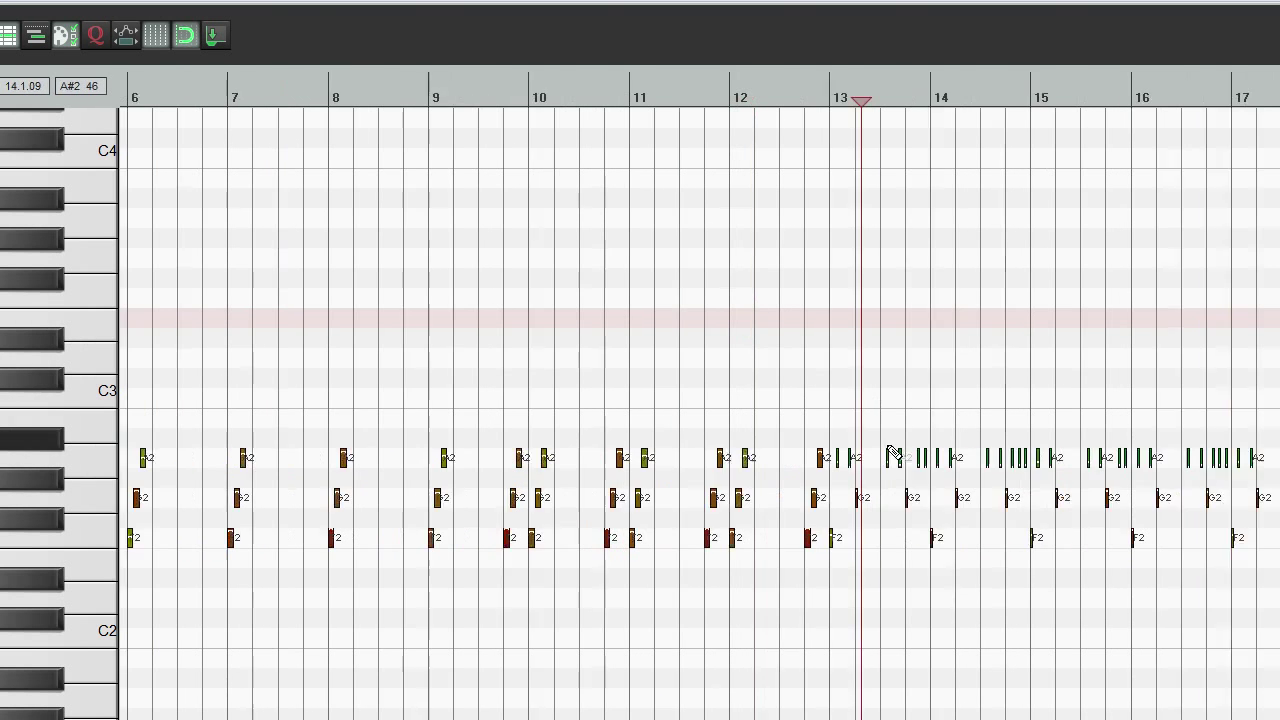
{"action": "scroll", "coordinate": [930, 507], "scroll_direction": "up", "scroll_amount": 1}
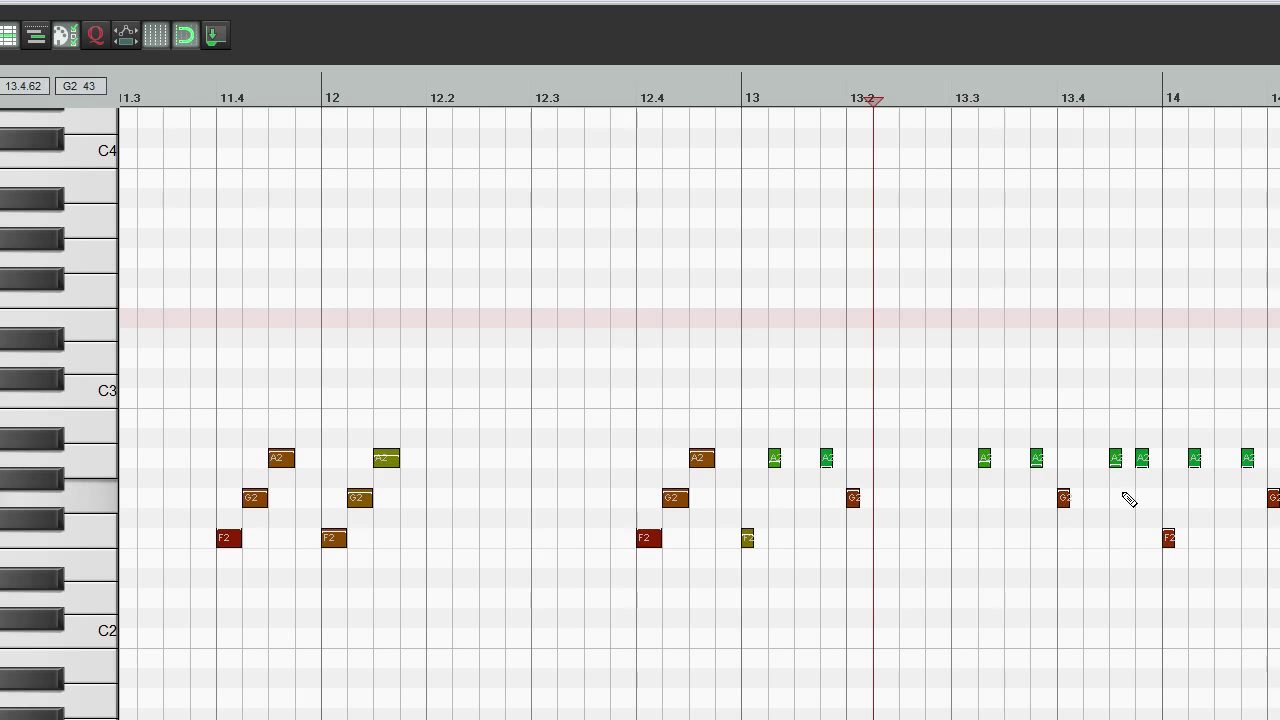
{"action": "key", "text": "space"}
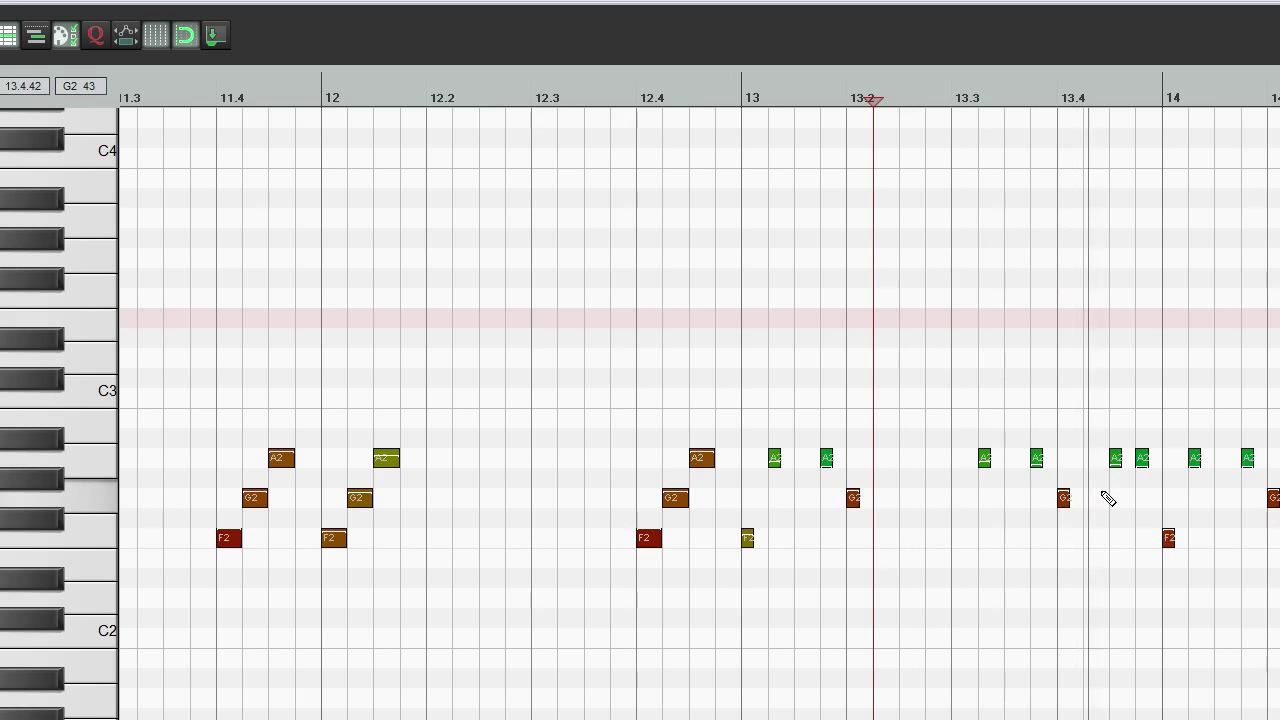
{"action": "scroll", "coordinate": [1109, 497], "scroll_direction": "down", "scroll_amount": 1}
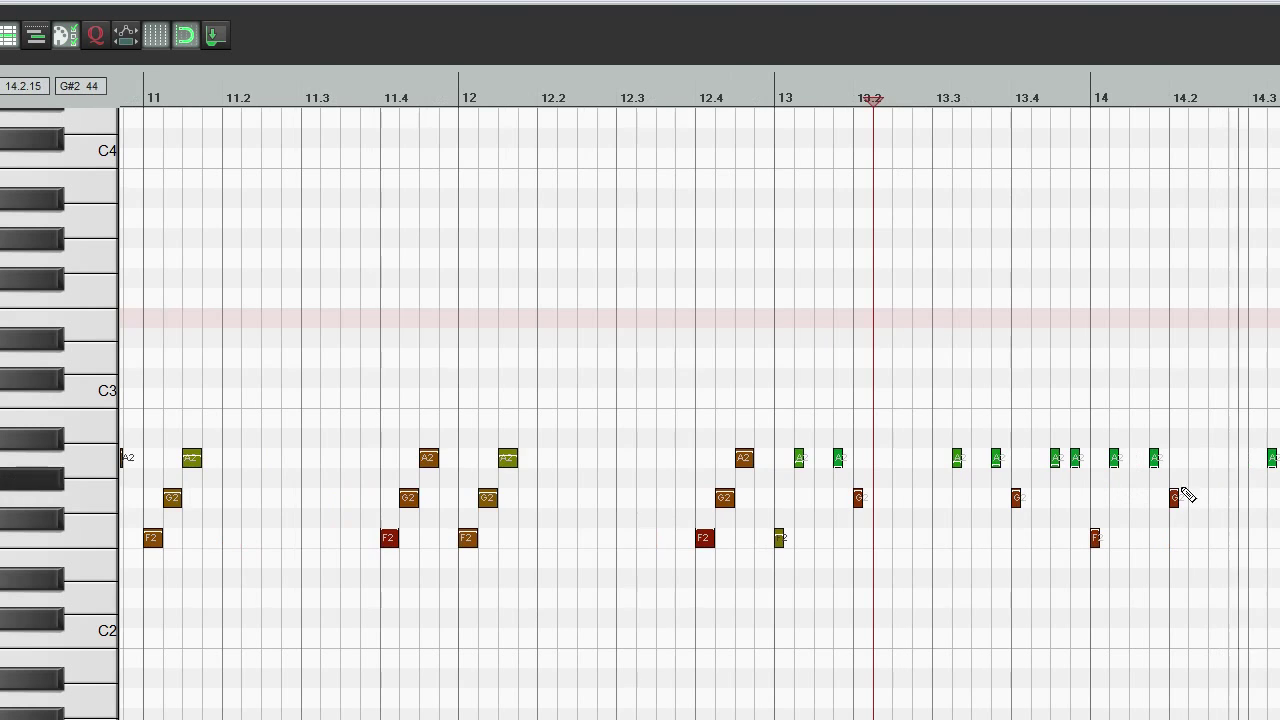
{"action": "scroll", "coordinate": [1109, 497], "scroll_direction": "down", "scroll_amount": 4}
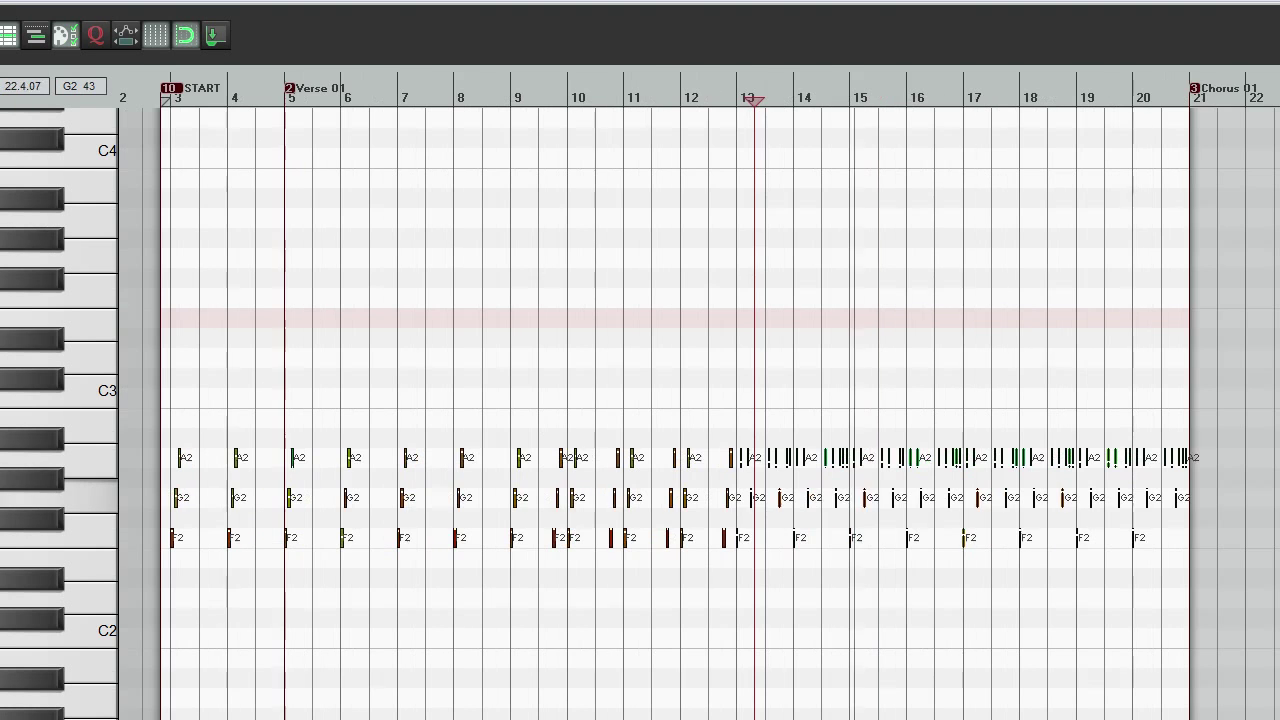
Return to the arrangement and listen to the Shaker Audio folder soloed while following the denser shaker notes after bar 13
{"action": "left_click_drag", "start_coordinate": [1279, 2], "coordinate": [928, 54]}
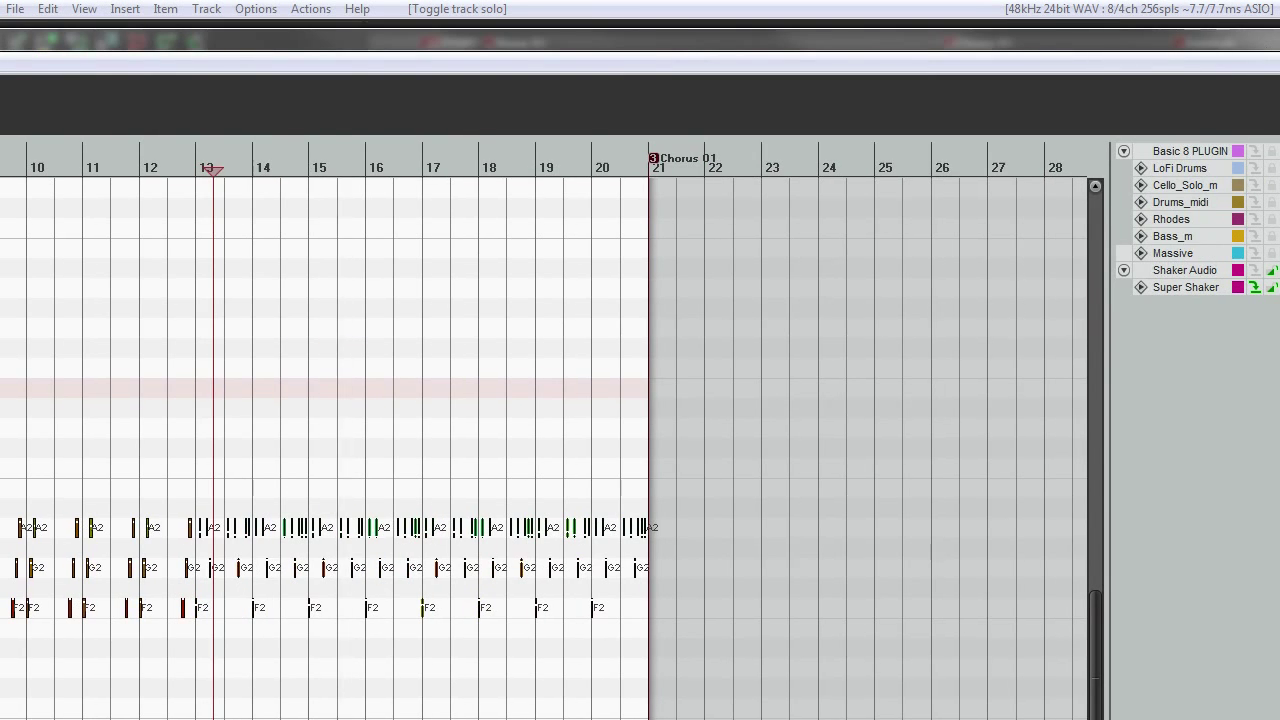
{"action": "left_click", "coordinate": [1279, 50]}
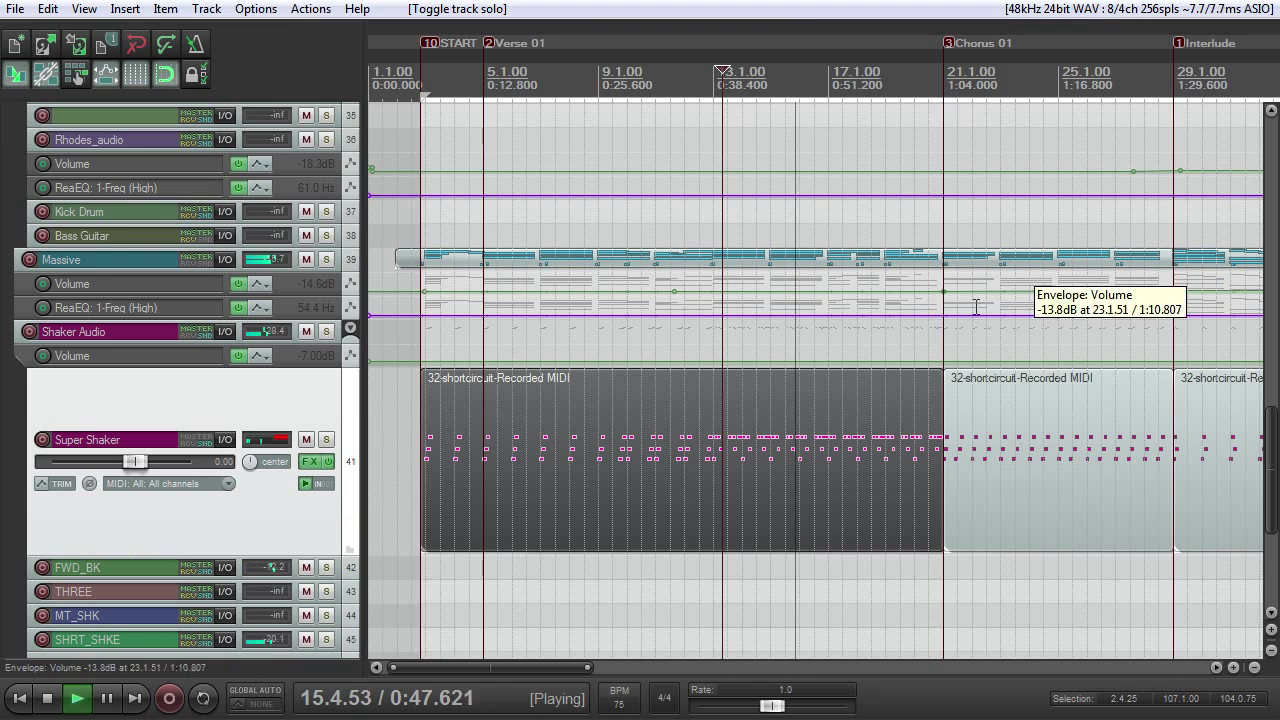
{"action": "left_click", "coordinate": [326, 331]}
{"action": "scroll", "coordinate": [812, 401], "scroll_direction": "up", "scroll_amount": 5}
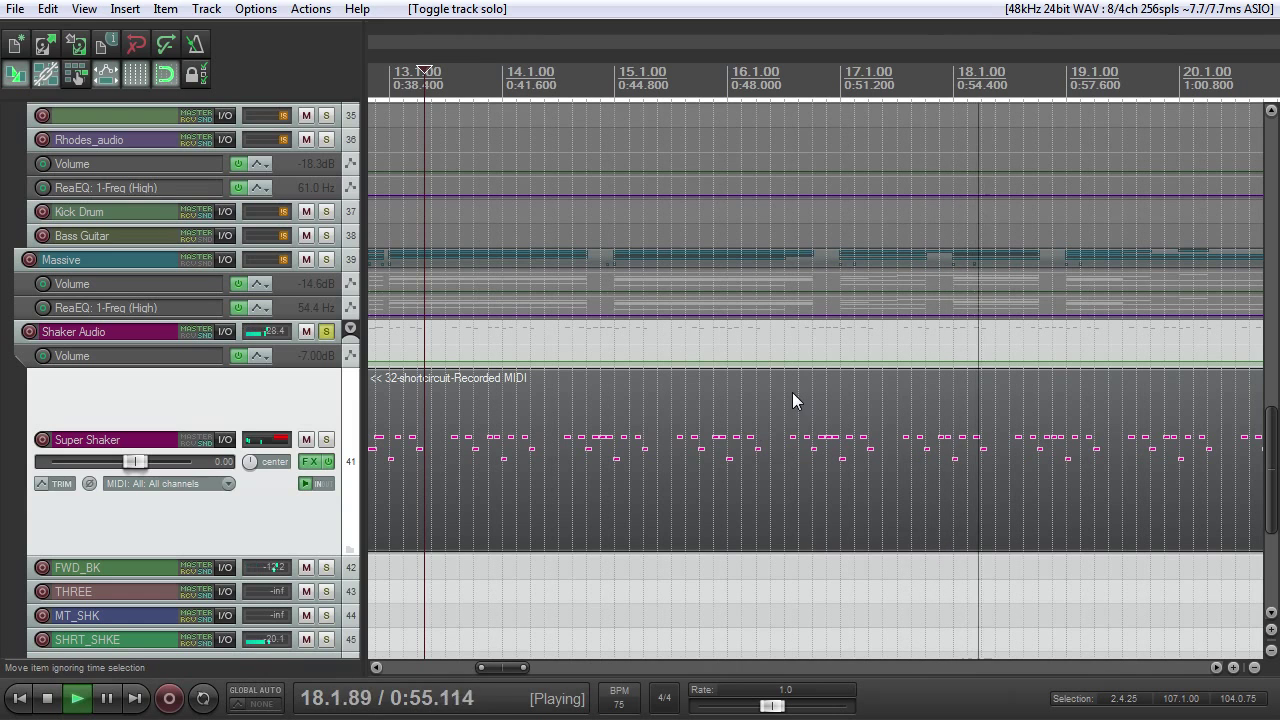
Reopen the first Super Shaker item in the MIDI editor to review bars 12 to 21, and return to the full arrangement
{"action": "left_click", "coordinate": [740, 466]}
{"action": "double_click", "coordinate": [740, 460]}
{"action": "scroll", "coordinate": [723, 475], "scroll_direction": "down", "scroll_amount": 3}
{"action": "scroll", "coordinate": [683, 417], "scroll_direction": "up", "scroll_amount": 3}
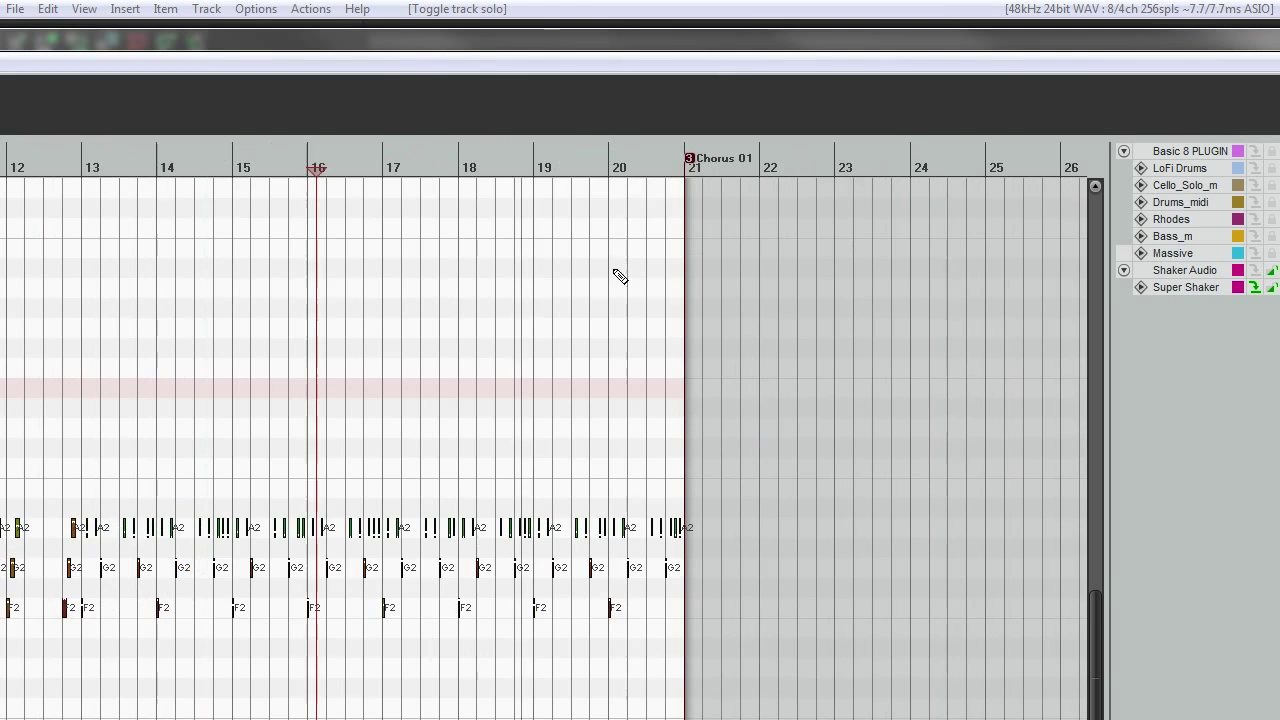
{"action": "double_click", "coordinate": [467, 44]}
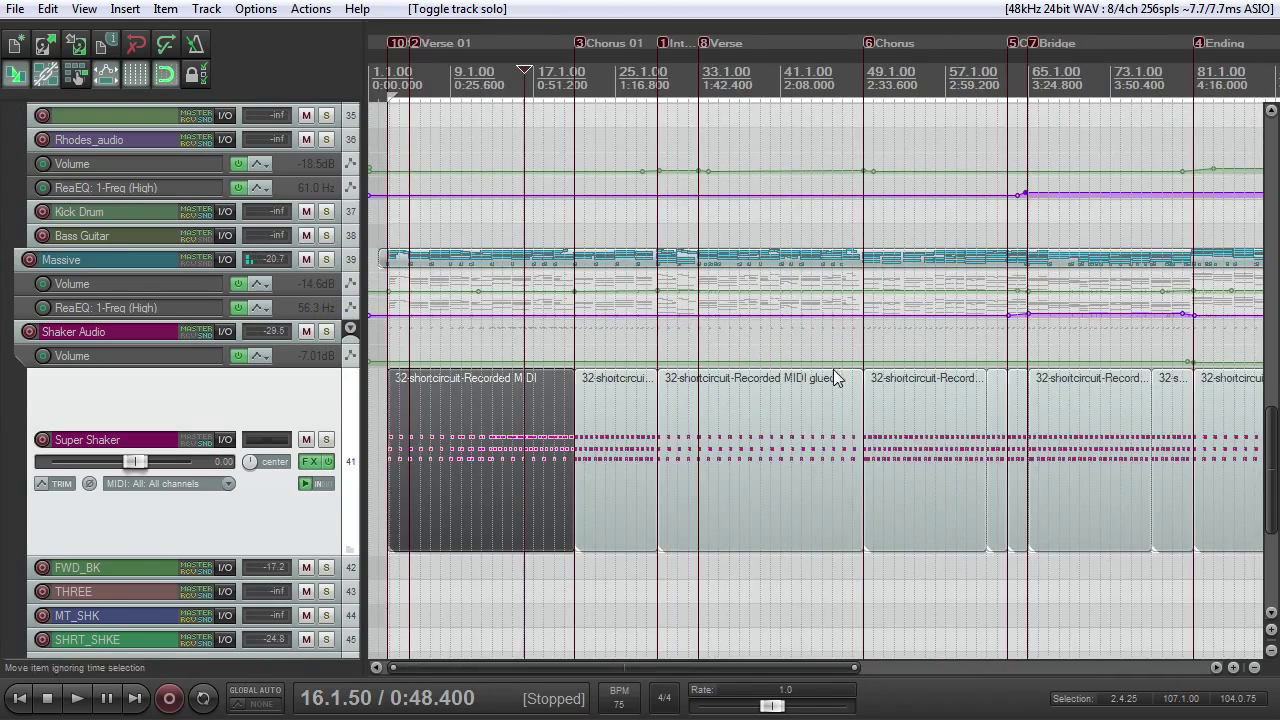
{"action": "scroll", "coordinate": [1000, 400], "scroll_direction": "down", "scroll_amount": 5}
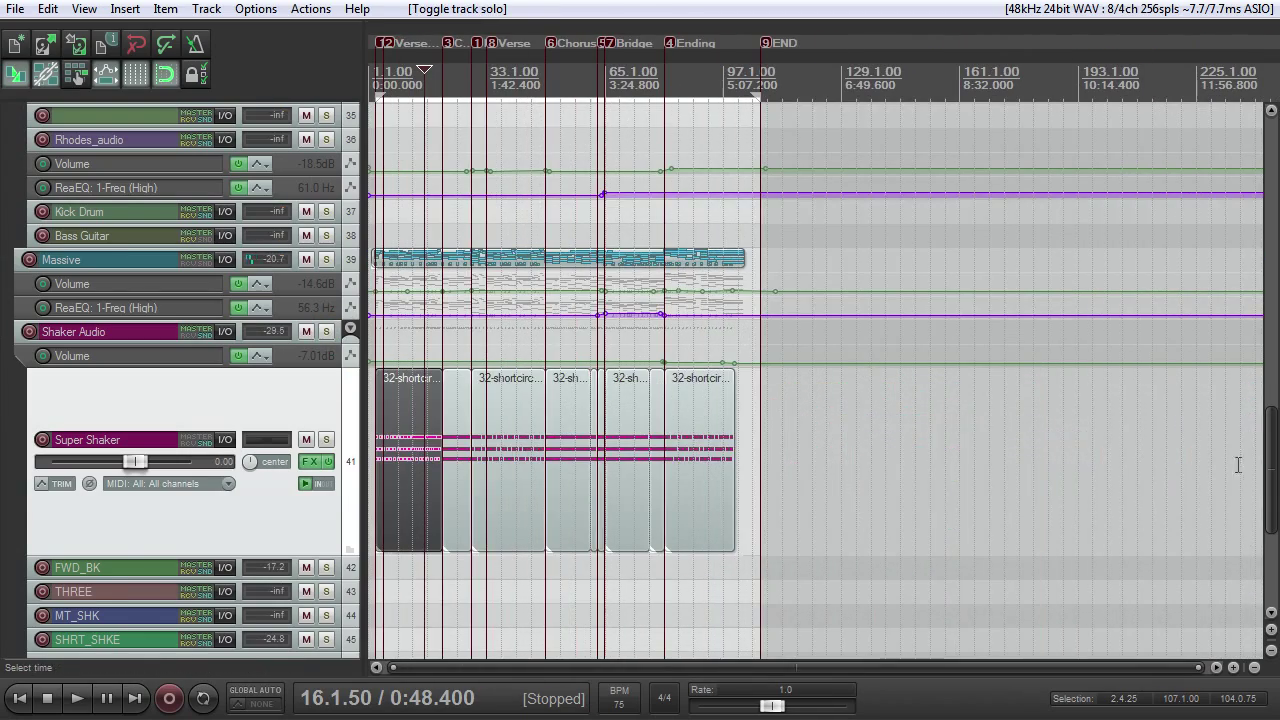
Solo the LoFi Drums track and play it from the Interlude at bar 29
{"action": "left_click_drag", "start_coordinate": [1274, 428], "coordinate": [1256, 303]}
{"action": "scroll", "coordinate": [871, 351], "scroll_direction": "up", "scroll_amount": 4}
{"action": "scroll", "coordinate": [866, 346], "scroll_direction": "down", "scroll_amount": 2}
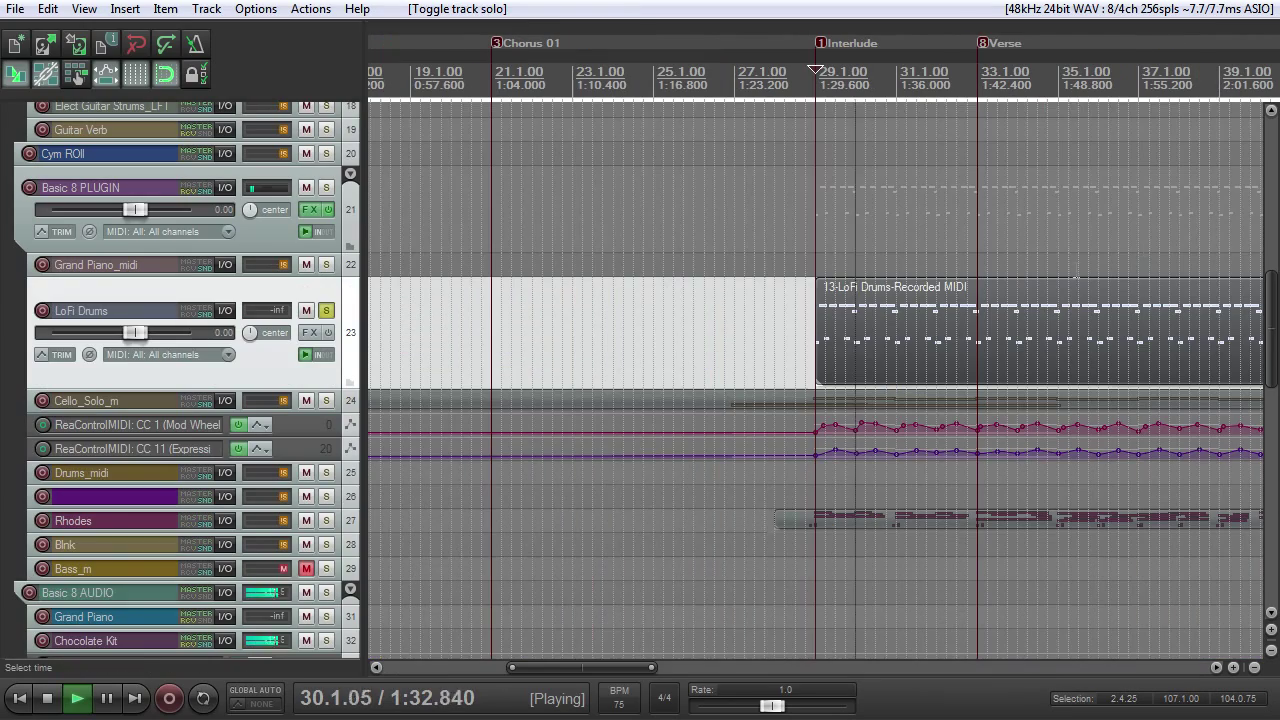
Increase the Chocolate Kit track's height and open its effects chain to show ReaEQ
{"action": "left_click_drag", "start_coordinate": [1273, 304], "coordinate": [1270, 530]}
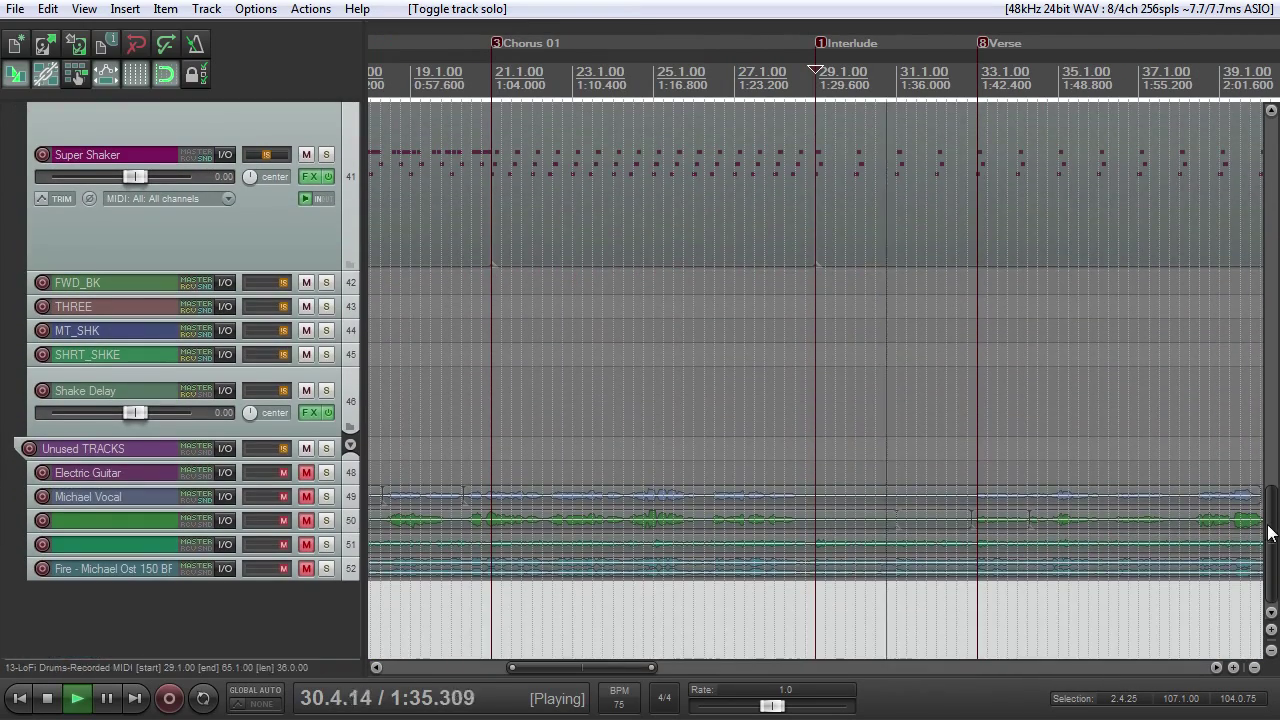
{"action": "scroll", "coordinate": [80, 227], "scroll_direction": "up", "scroll_amount": 2}
{"action": "scroll", "coordinate": [70, 227], "scroll_direction": "up", "scroll_amount": 3}
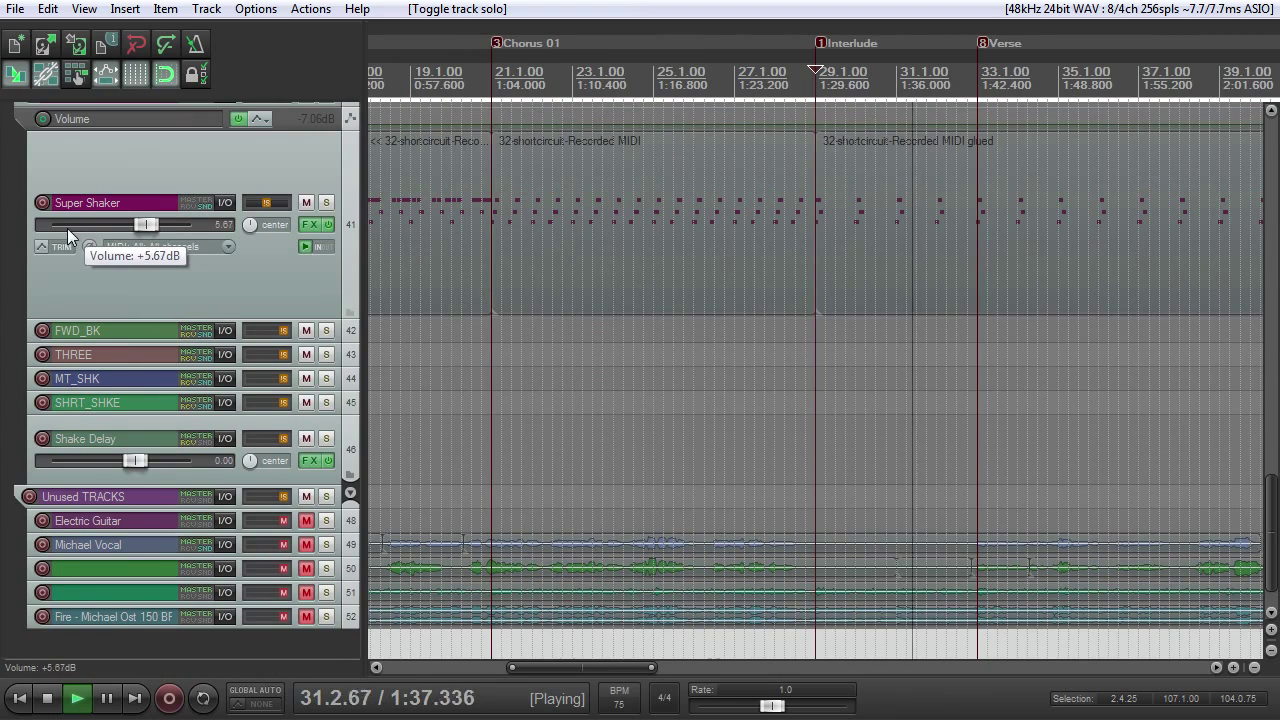
{"action": "left_click_drag", "start_coordinate": [141, 225], "coordinate": [133, 234]}
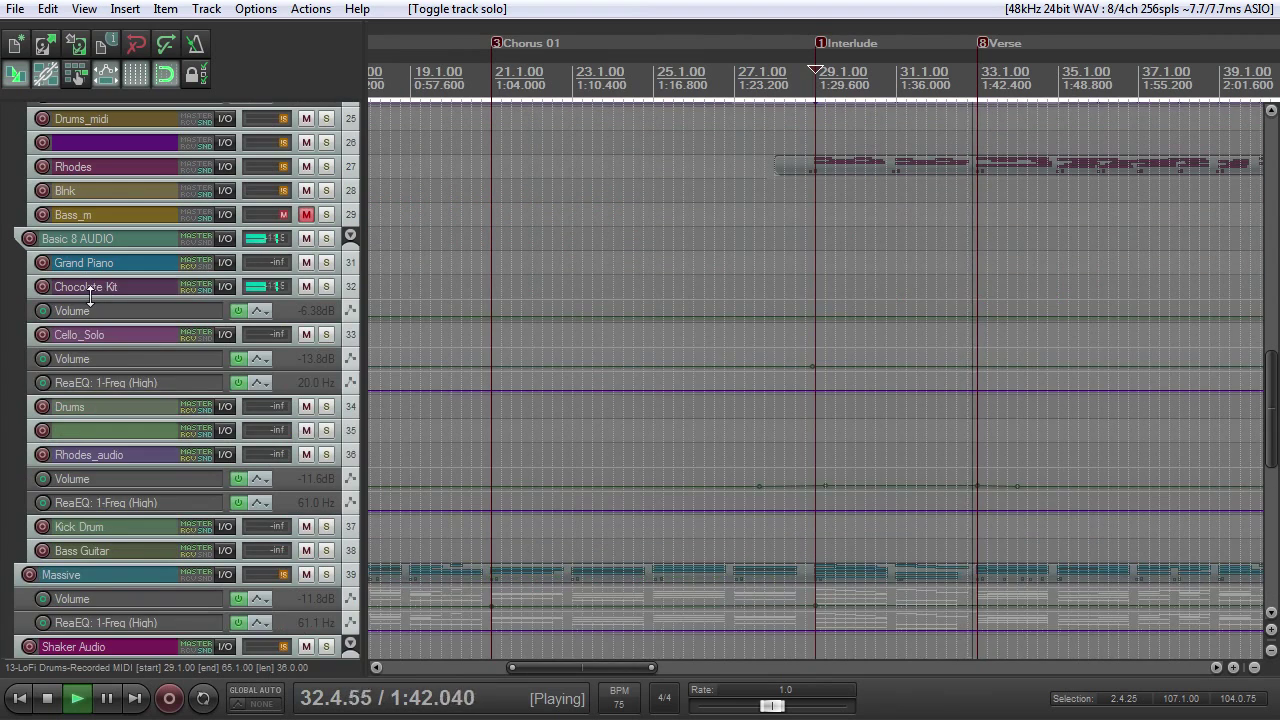
{"action": "left_click_drag", "start_coordinate": [90, 297], "coordinate": [94, 443]}
{"action": "left_click", "coordinate": [310, 360]}
{"action": "left_click", "coordinate": [478, 241]}
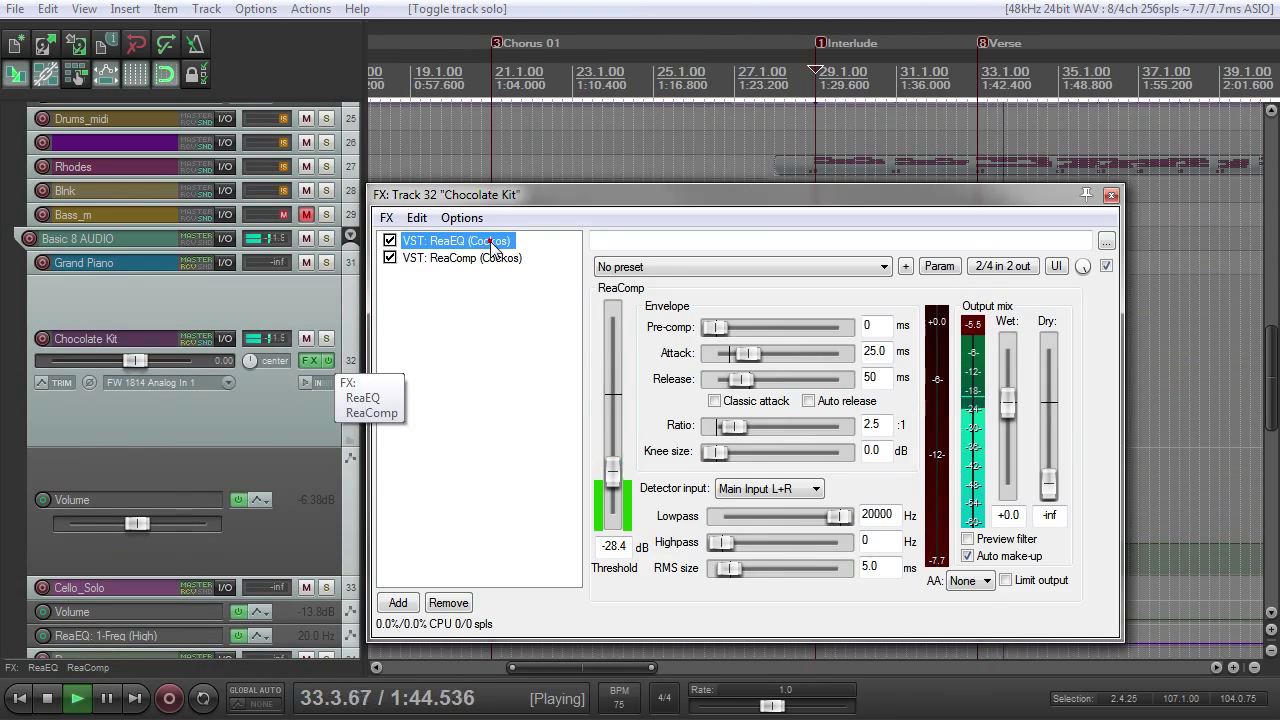
Compare the Chocolate Kit drums with ReaEQ and ReaComp bypassed, stop playback with only ReaEQ enabled, and inspect its curve
{"action": "left_click", "coordinate": [391, 241]}
{"action": "left_click", "coordinate": [391, 258]}
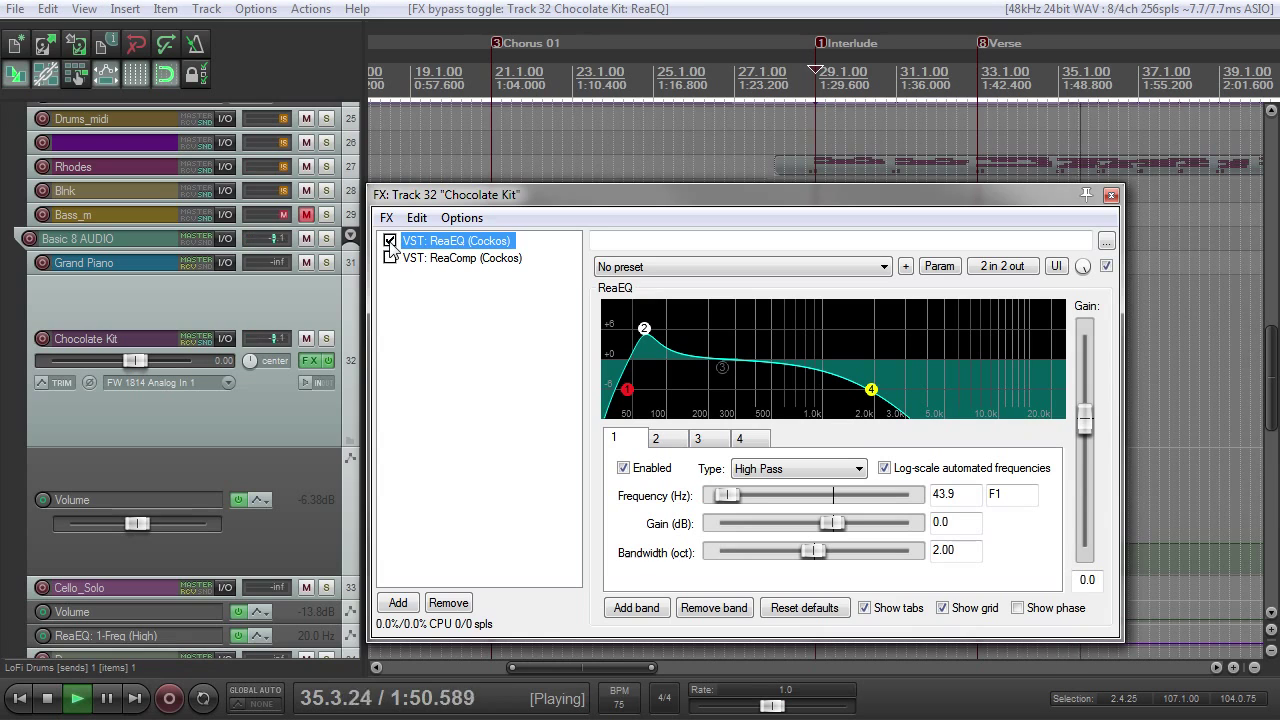
{"action": "key", "text": "space"}
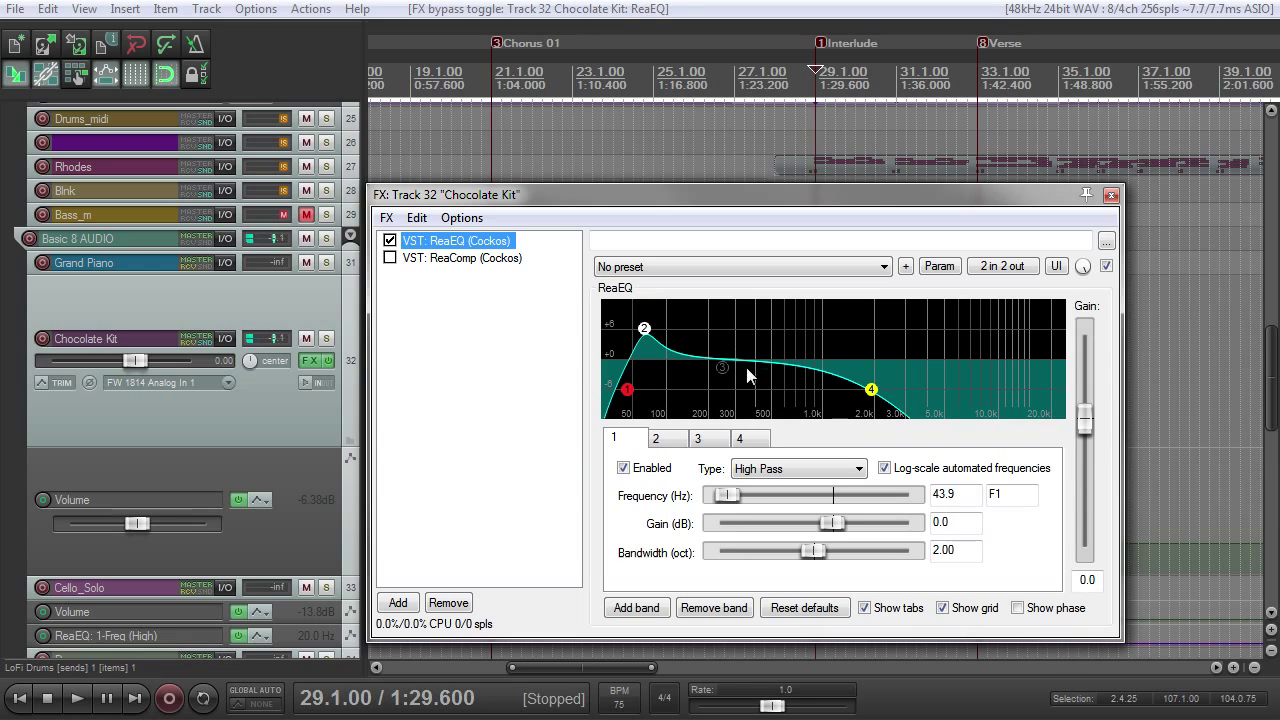
{"action": "mouse_move", "coordinate": [628, 398]}
Replay the Chocolate Kit from bar 29 with ReaComp on and bypassed, leave it enabled, and close the effects window
{"action": "left_click", "coordinate": [450, 258]}
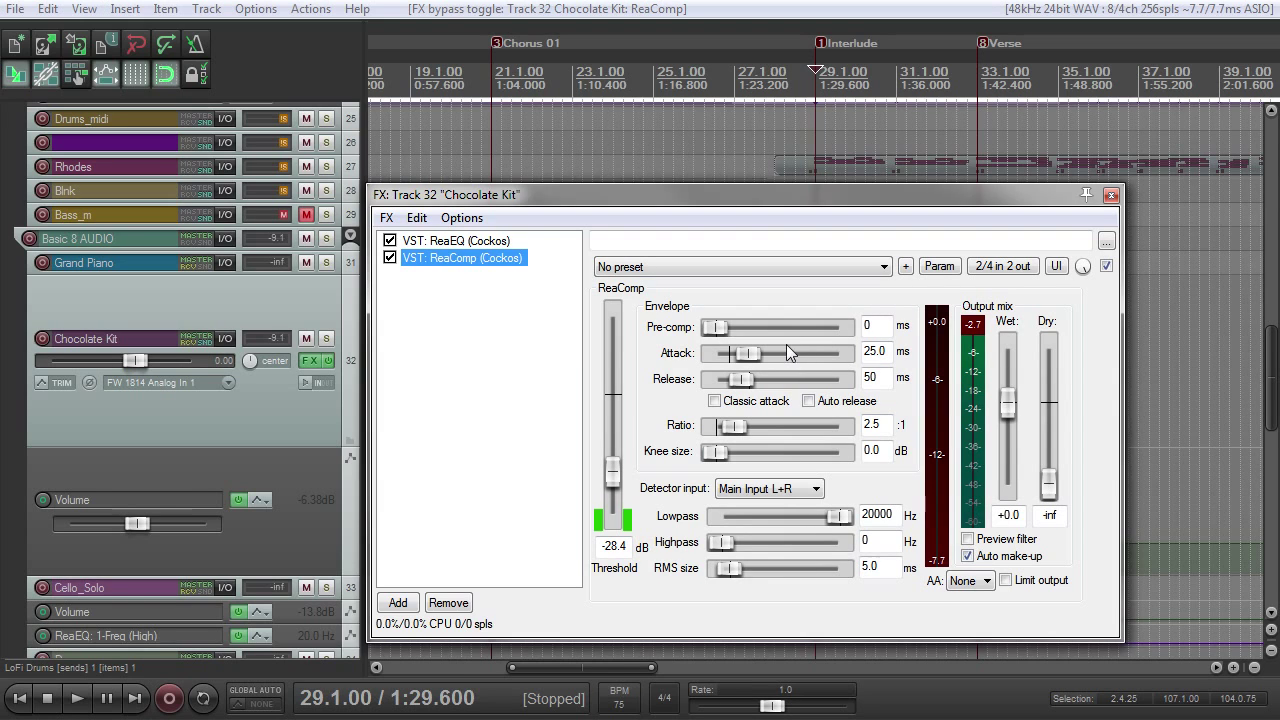
{"action": "key", "text": "space"}
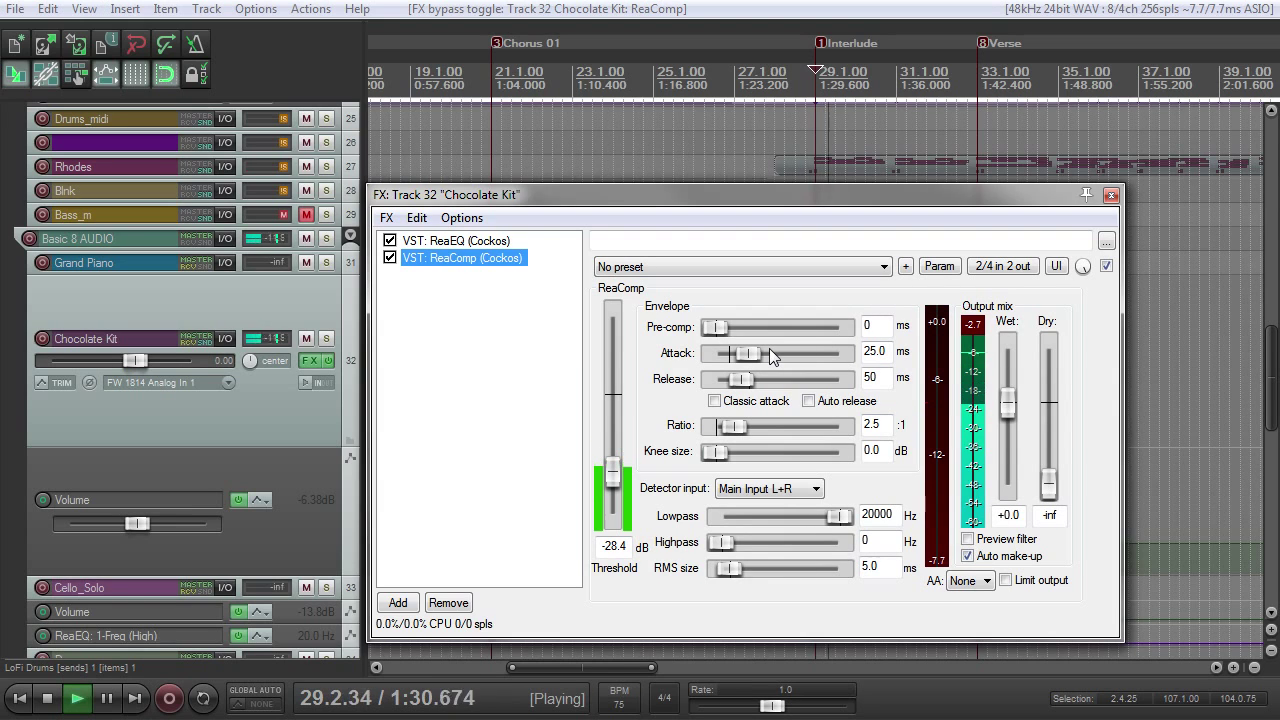
{"action": "left_click", "coordinate": [390, 258]}
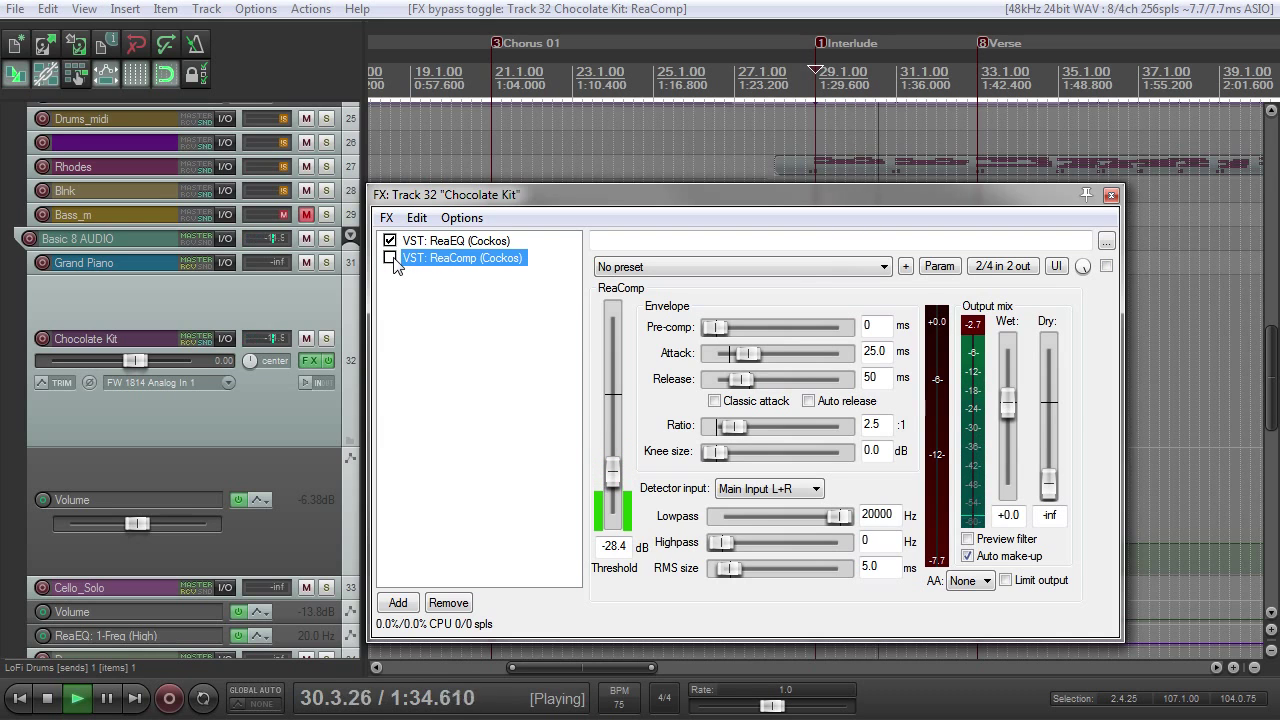
{"action": "left_click", "coordinate": [390, 258]}
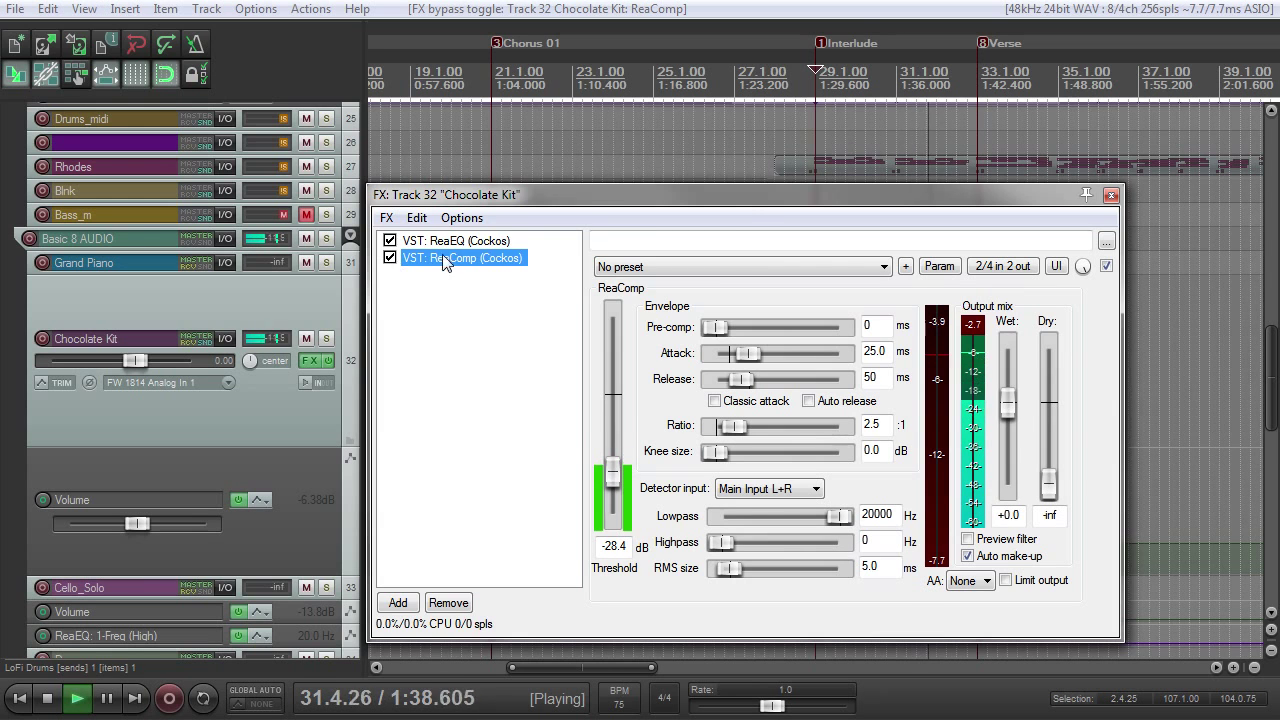
{"action": "left_click", "coordinate": [1110, 194]}
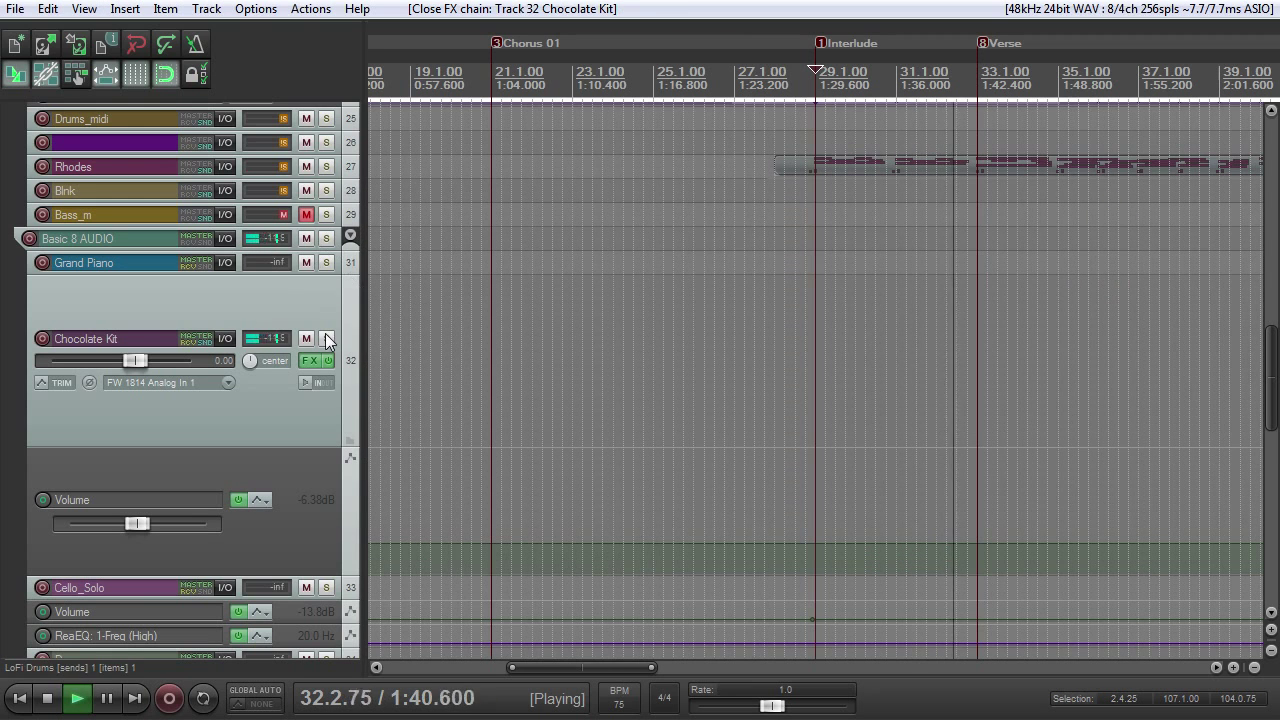
{"action": "key", "text": "space"}
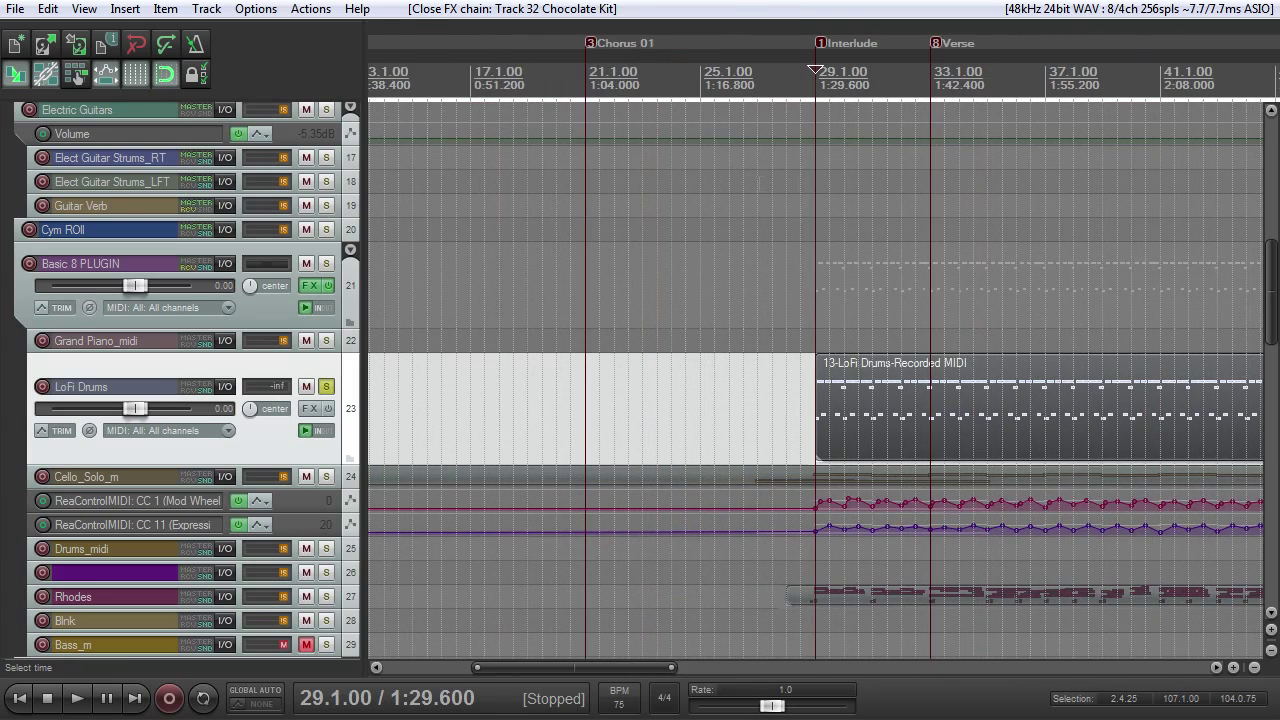
Replay the LoFi Drums part from the Interlude and unsolo its track
{"action": "key", "text": "space"}
{"action": "scroll", "coordinate": [759, 184], "scroll_direction": "down", "scroll_amount": 4}
{"action": "left_click", "coordinate": [326, 386]}
{"action": "key", "text": "space"}
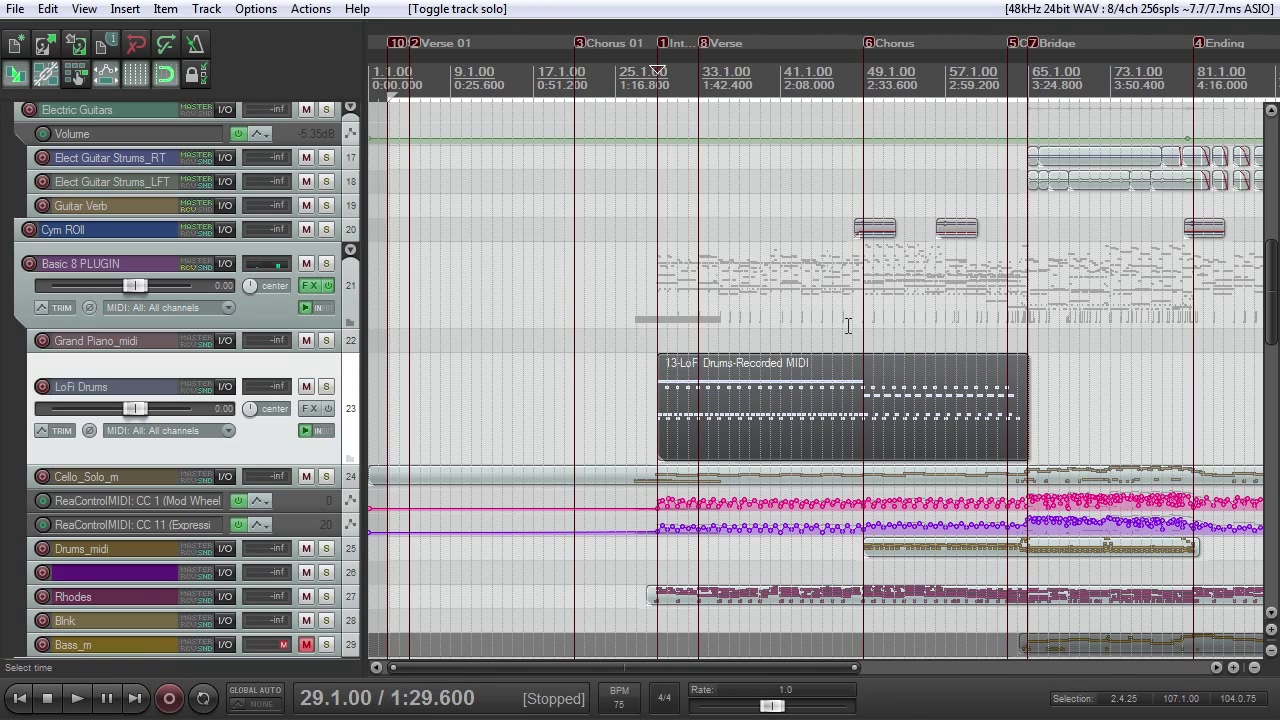
Place the edit cursor at the Chorus marker on bar 49 and audition the LoFi Drums track soloed from there
{"action": "left_click", "coordinate": [854, 78]}
{"action": "scroll", "coordinate": [891, 134], "scroll_direction": "up", "scroll_amount": 4}
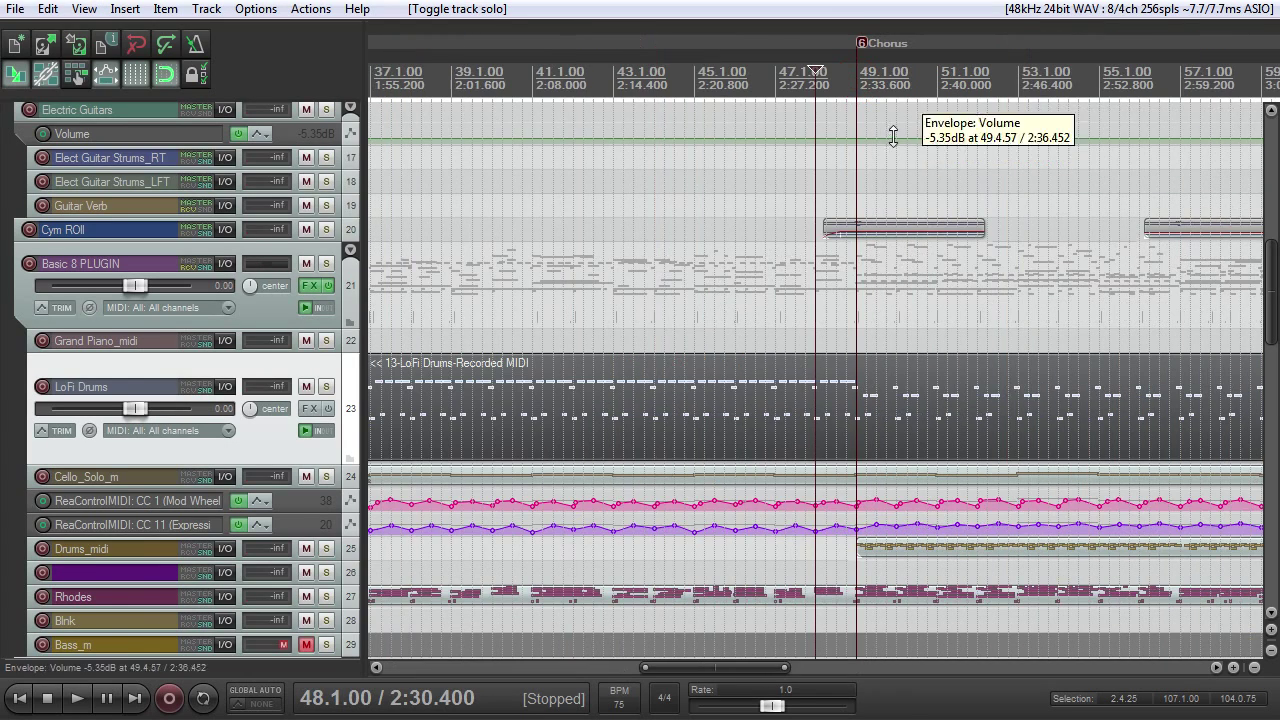
{"action": "left_click", "coordinate": [858, 71]}
{"action": "scroll", "coordinate": [876, 261], "scroll_direction": "up", "scroll_amount": 1}
{"action": "scroll", "coordinate": [875, 261], "scroll_direction": "down", "scroll_amount": 2}
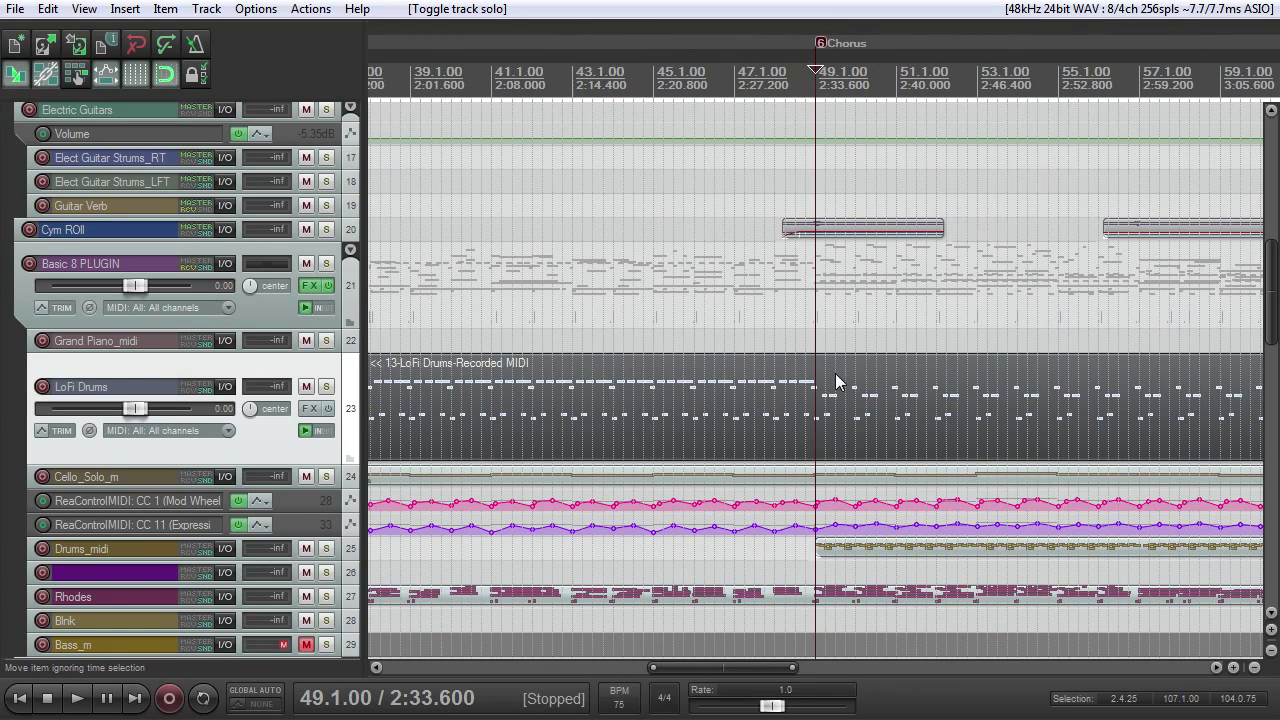
{"action": "key", "text": "space"}
{"action": "left_click", "coordinate": [326, 386]}
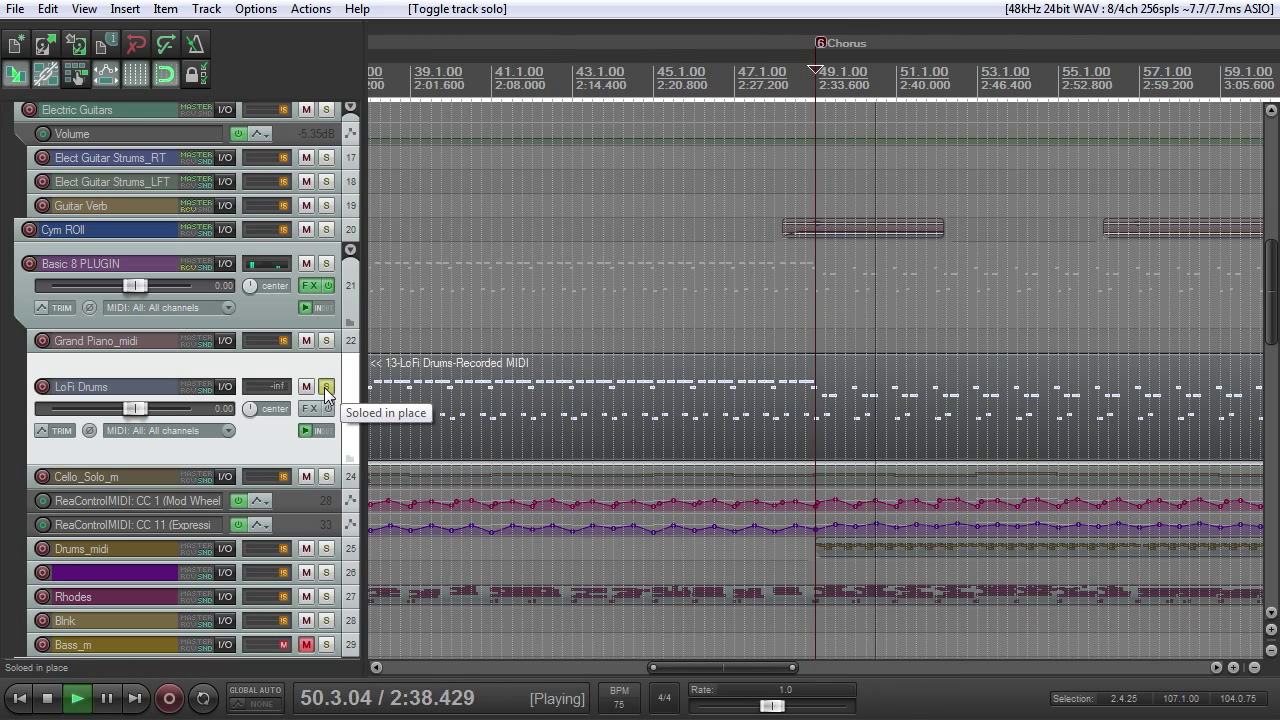
{"action": "left_click", "coordinate": [326, 386]}
{"action": "key", "text": "space"}
Increase the heights of the Drums_midi track and the unnamed purple track below it
{"action": "scroll", "coordinate": [1093, 387], "scroll_direction": "down", "scroll_amount": 5}
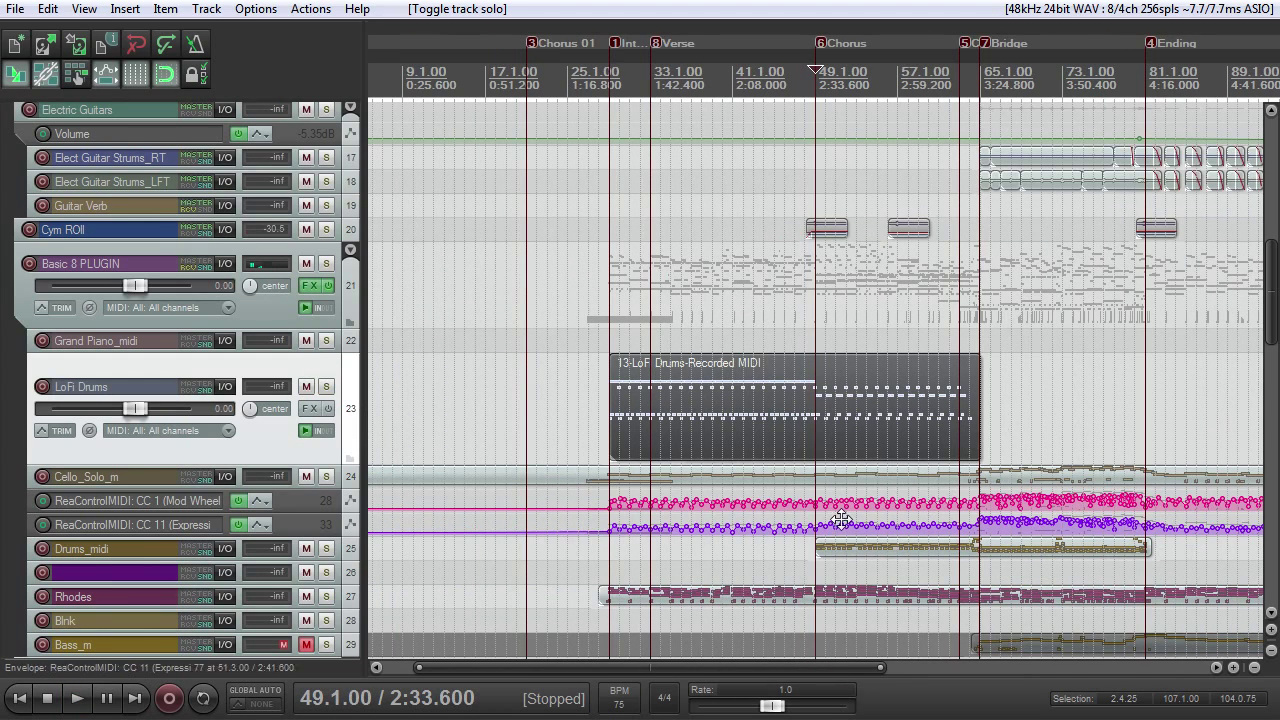
{"action": "left_click_drag", "start_coordinate": [261, 585], "coordinate": [263, 612]}
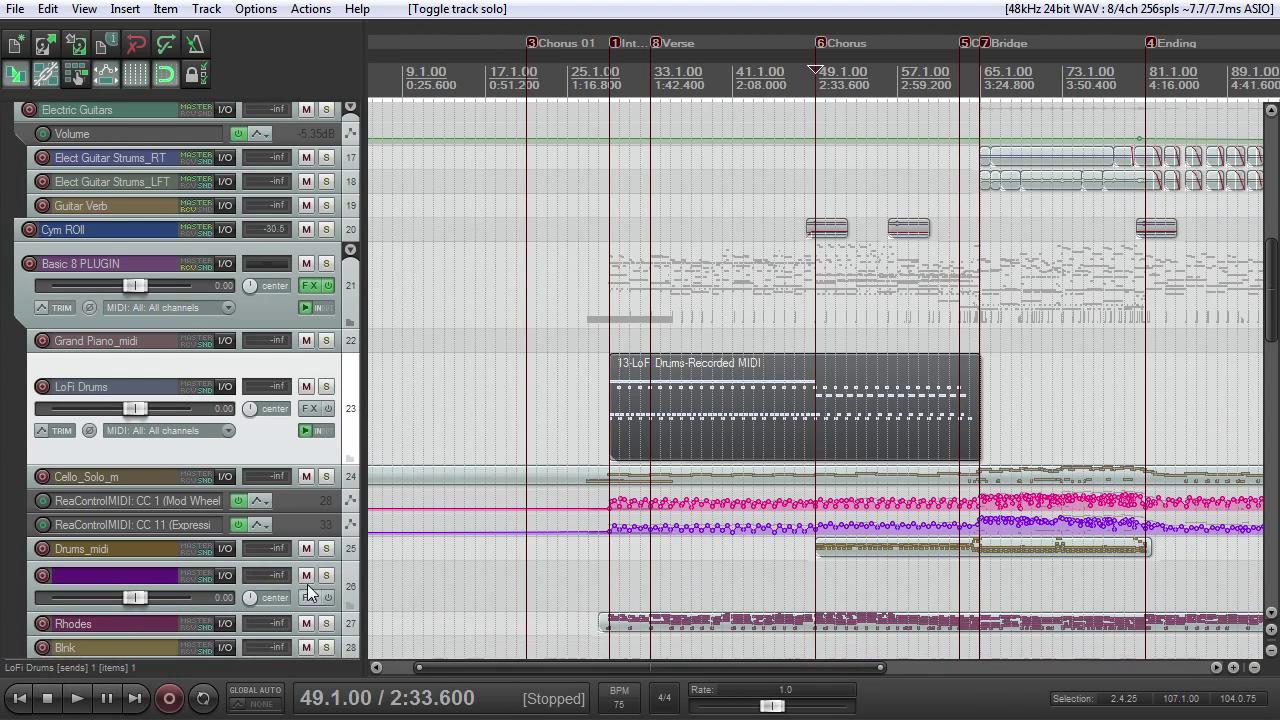
{"action": "left_click_drag", "start_coordinate": [309, 559], "coordinate": [309, 629]}
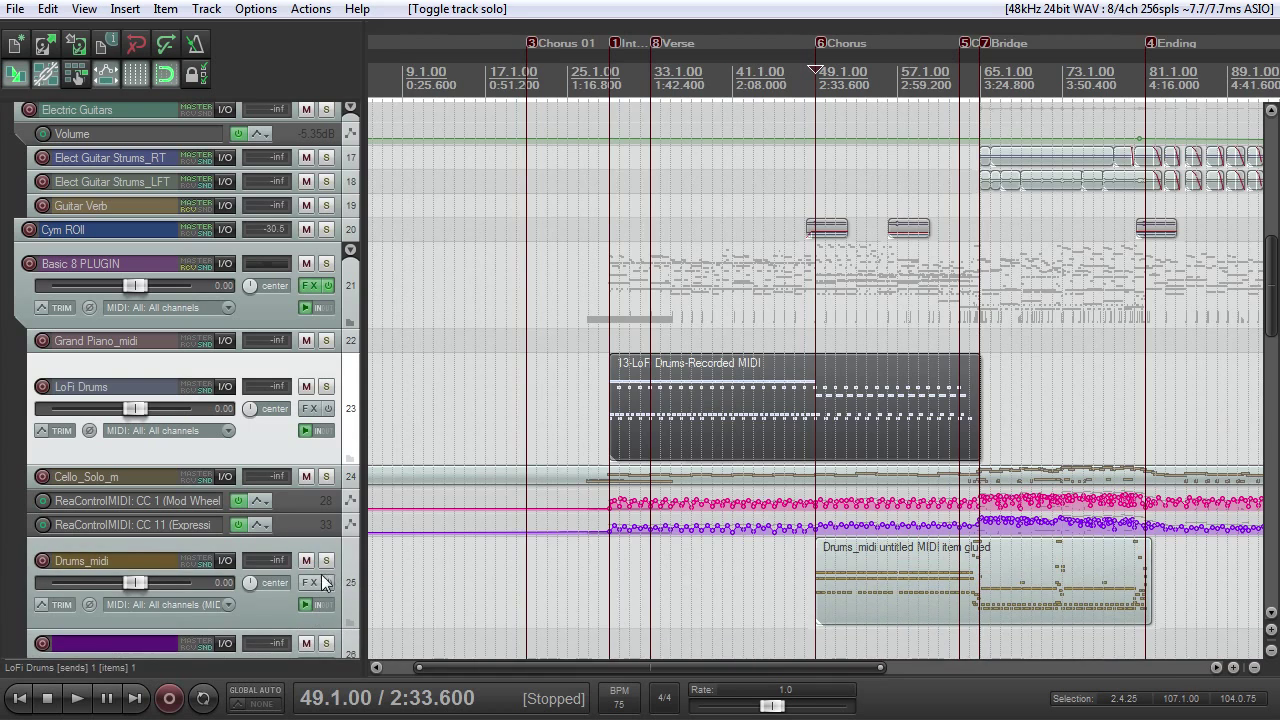
Play from the Chorus at bar 49 with the Drums_midi and LoFi Drums tracks soloed together
{"action": "left_click", "coordinate": [323, 561]}
{"action": "scroll", "coordinate": [1001, 549], "scroll_direction": "up", "scroll_amount": 3}
{"action": "key", "text": "space"}
{"action": "left_click", "coordinate": [326, 387]}
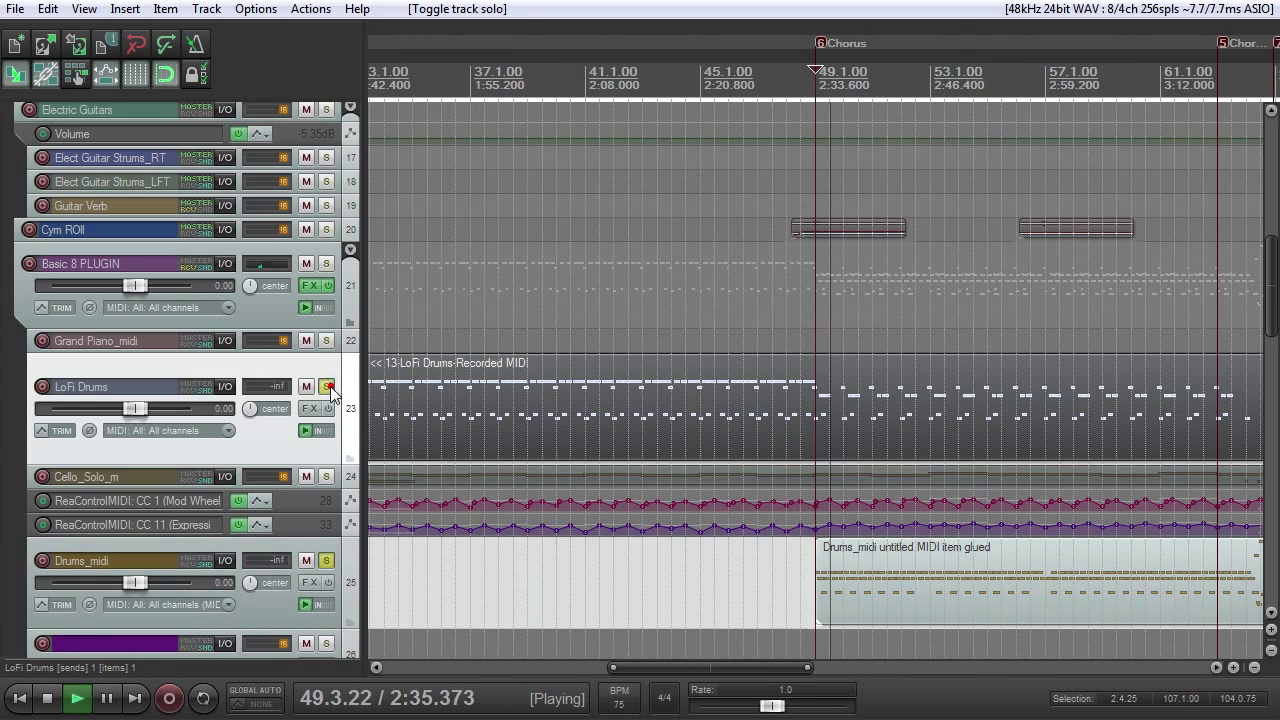
Solo the Super Shaker track as well and listen to it with the two drum parts through the Chorus
{"action": "left_click_drag", "start_coordinate": [1270, 272], "coordinate": [1245, 468]}
{"action": "left_click", "coordinate": [328, 480]}
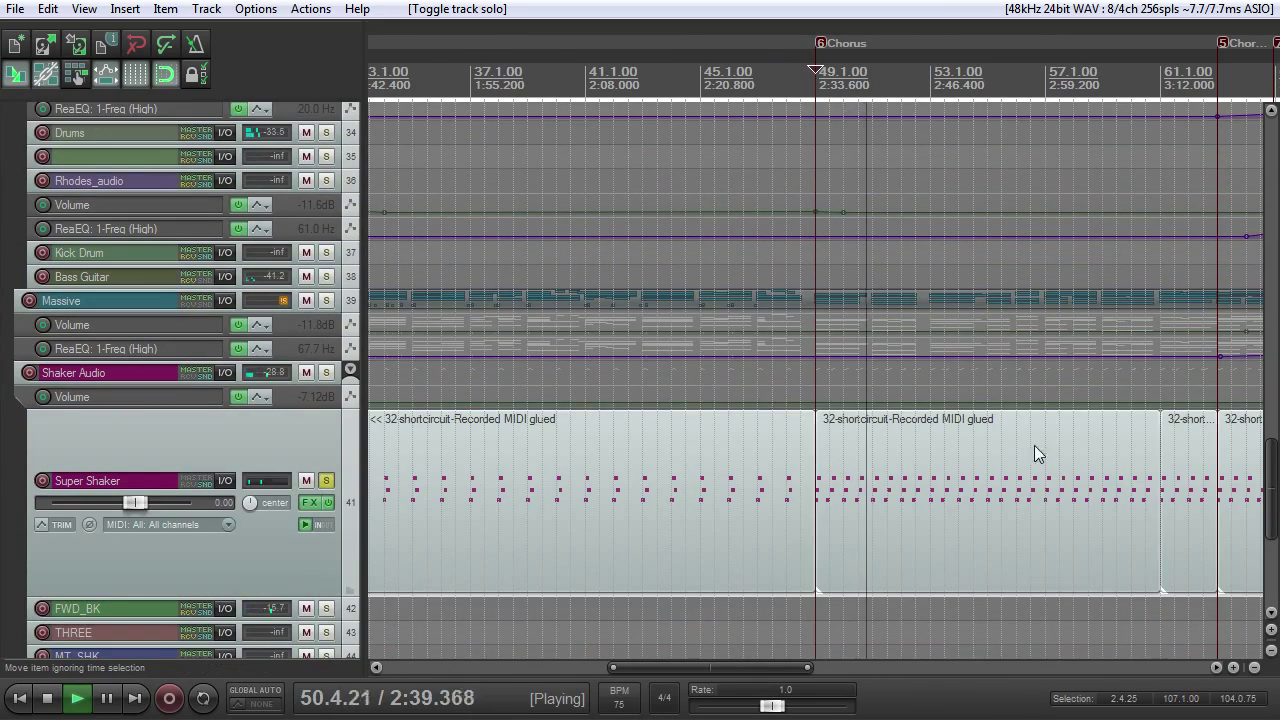
{"action": "left_click_drag", "start_coordinate": [1271, 486], "coordinate": [1269, 380]}
{"action": "scroll", "coordinate": [911, 343], "scroll_direction": "down", "scroll_amount": 4}
{"action": "scroll", "coordinate": [1065, 350], "scroll_direction": "down", "scroll_amount": 2}
{"action": "scroll", "coordinate": [1065, 350], "scroll_direction": "up", "scroll_amount": 3, "text": "ctrl"}
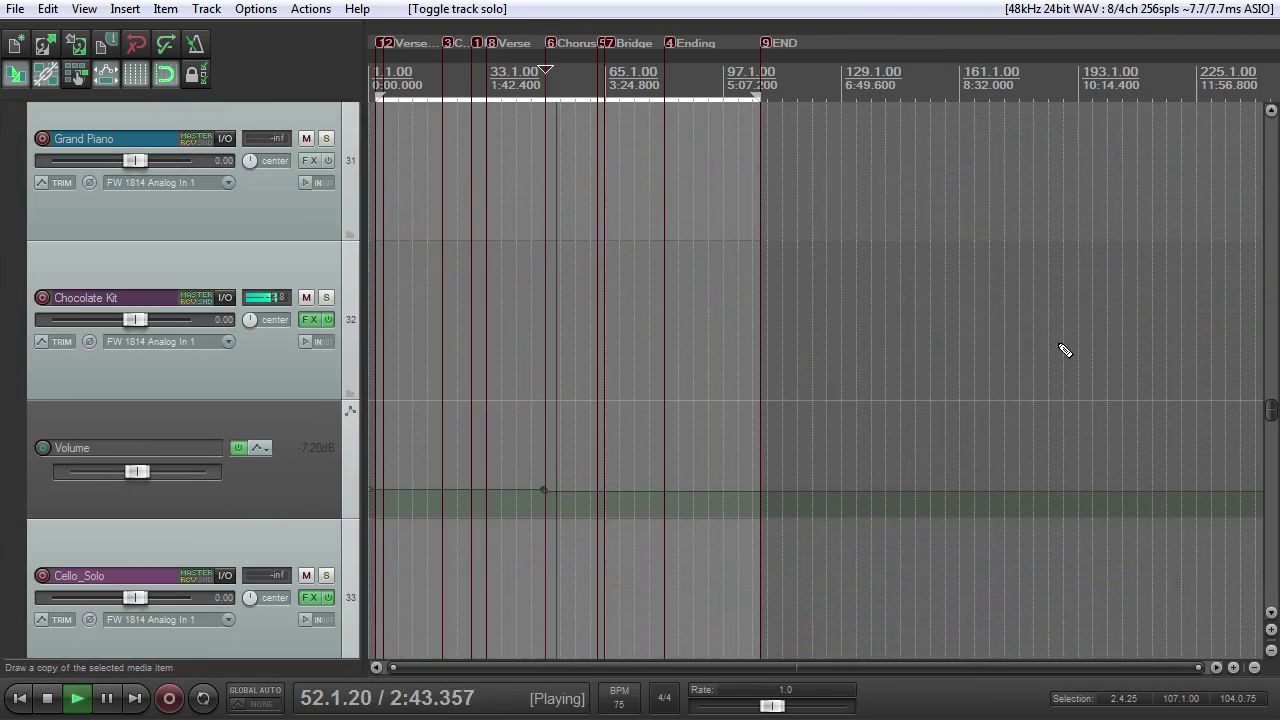
{"action": "scroll", "coordinate": [1120, 357], "scroll_direction": "up", "scroll_amount": 1, "text": "ctrl"}
{"action": "scroll", "coordinate": [1120, 357], "scroll_direction": "down", "scroll_amount": 6, "text": "ctrl"}
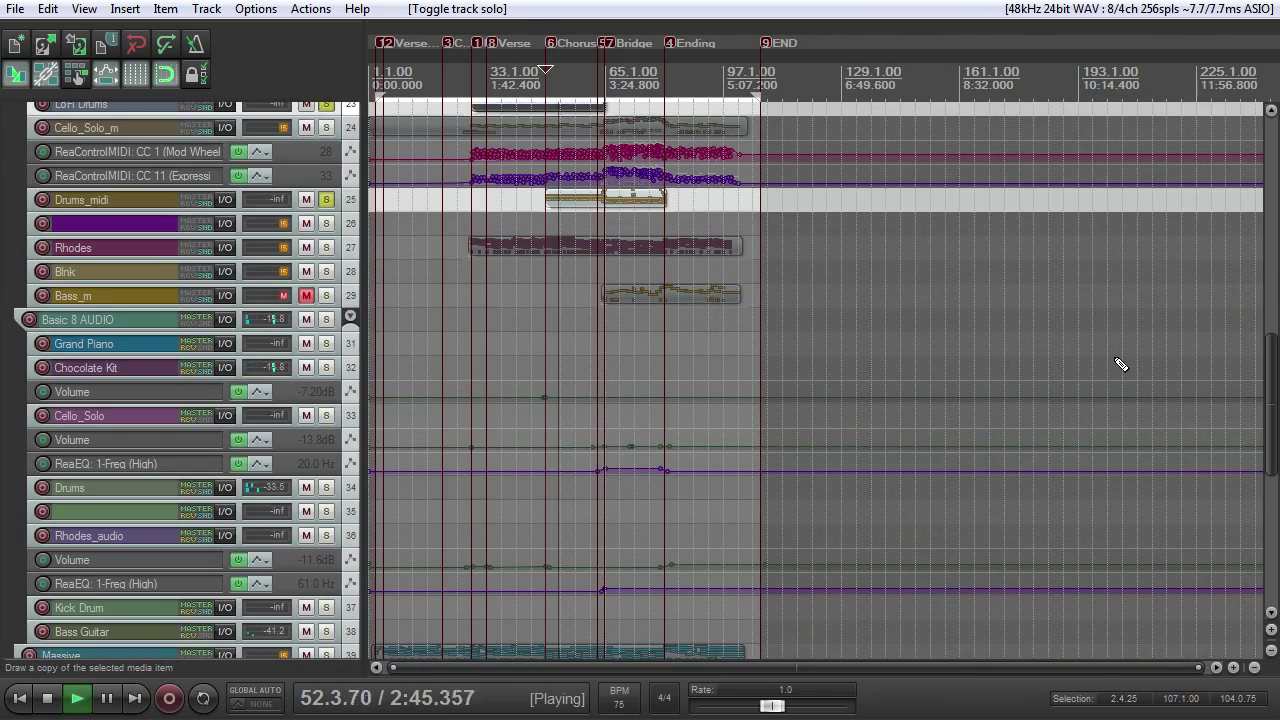
{"action": "left_click_drag", "start_coordinate": [1269, 364], "coordinate": [1270, 508]}
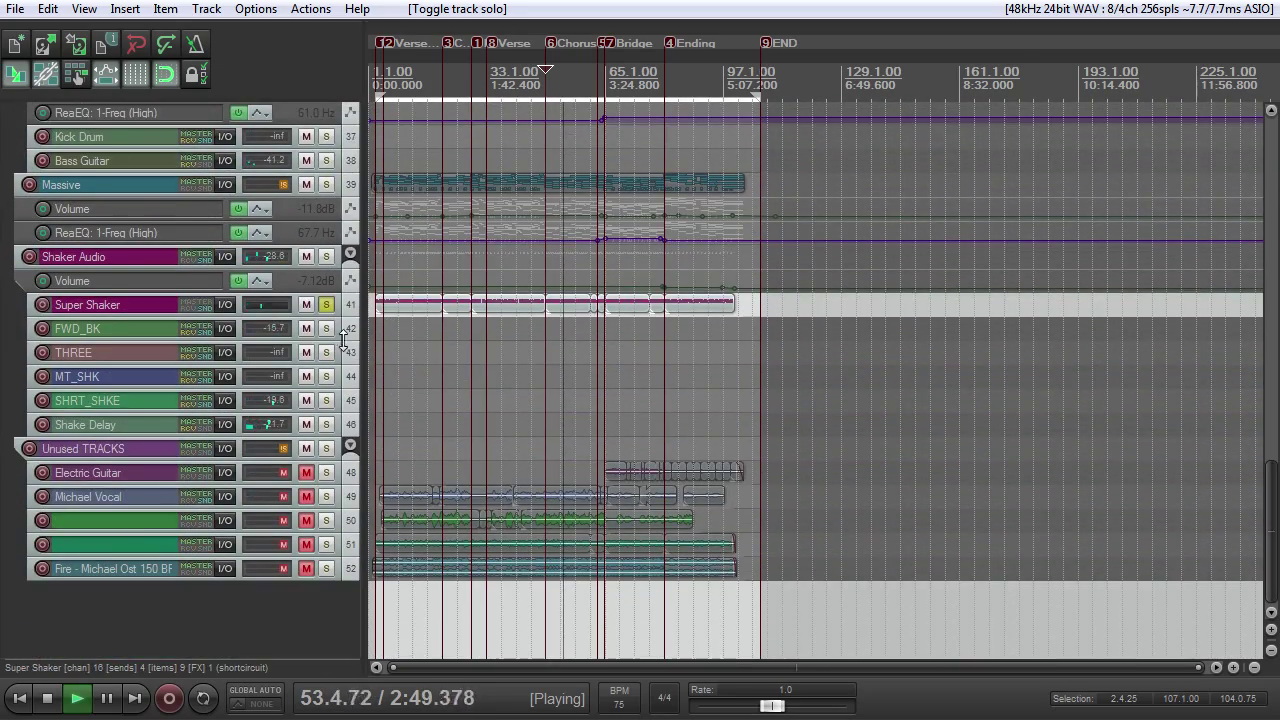
Stop playback and unsolo the Super Shaker, LoFi Drums and Drums_midi tracks
{"action": "key", "text": "space"}
{"action": "left_click", "coordinate": [326, 305]}
{"action": "left_click_drag", "start_coordinate": [1272, 530], "coordinate": [1260, 300]}
{"action": "left_click", "coordinate": [326, 336]}
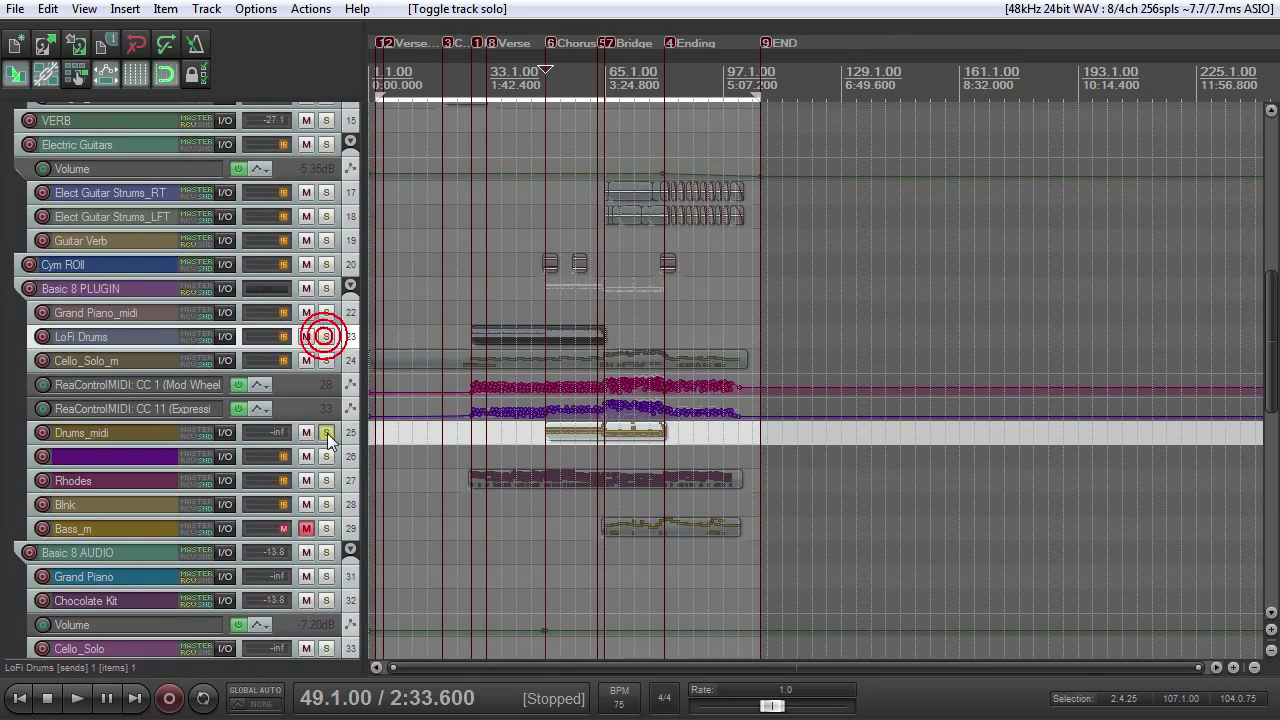
{"action": "left_click", "coordinate": [326, 432]}
Increase the height of the Drums_midi track and briefly play the full mix from the Chorus at bar 49
{"action": "key", "text": "="}
{"action": "key", "text": "="}
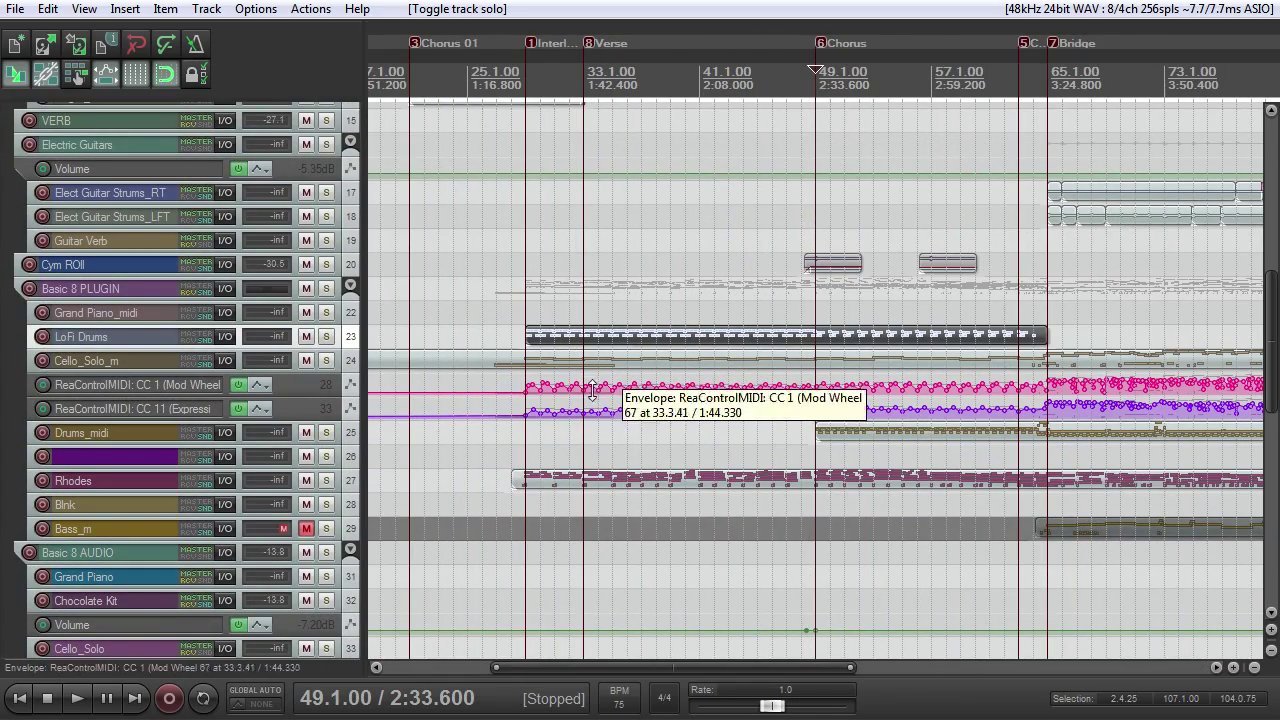
{"action": "key", "text": "="}
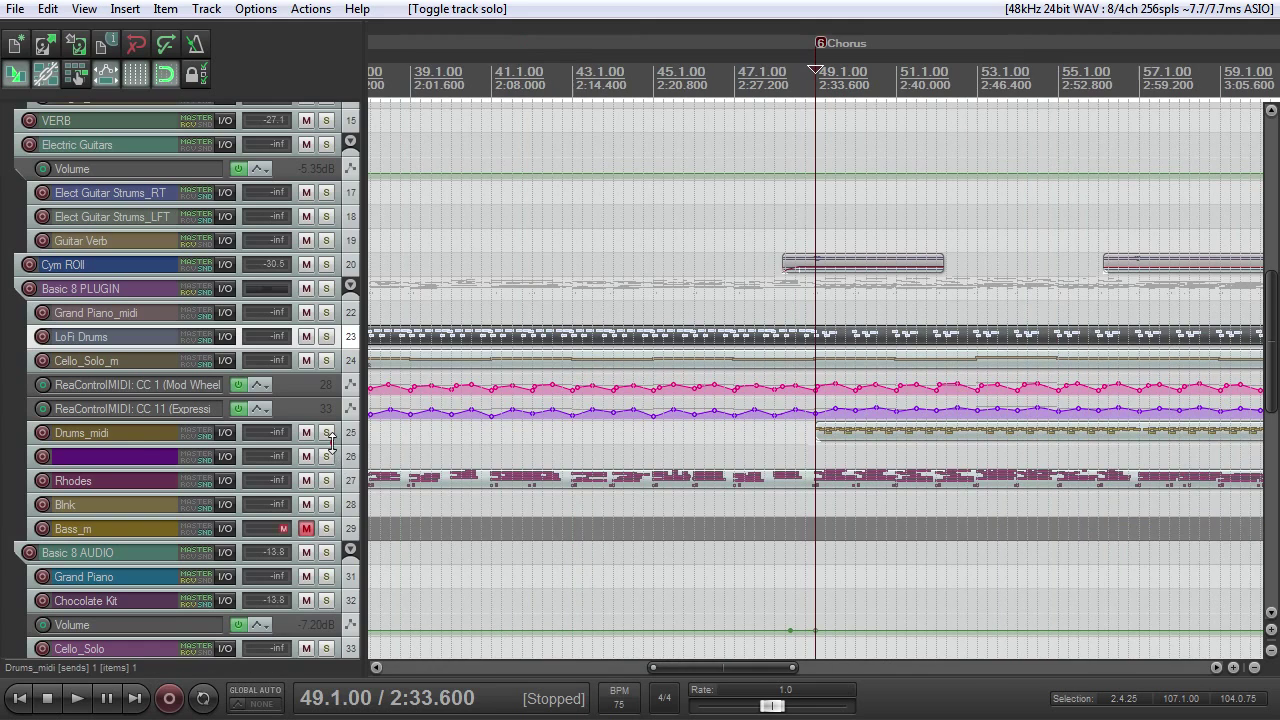
{"action": "left_click_drag", "start_coordinate": [331, 443], "coordinate": [331, 537]}
{"action": "scroll", "coordinate": [1020, 484], "scroll_direction": "down", "scroll_amount": 5}
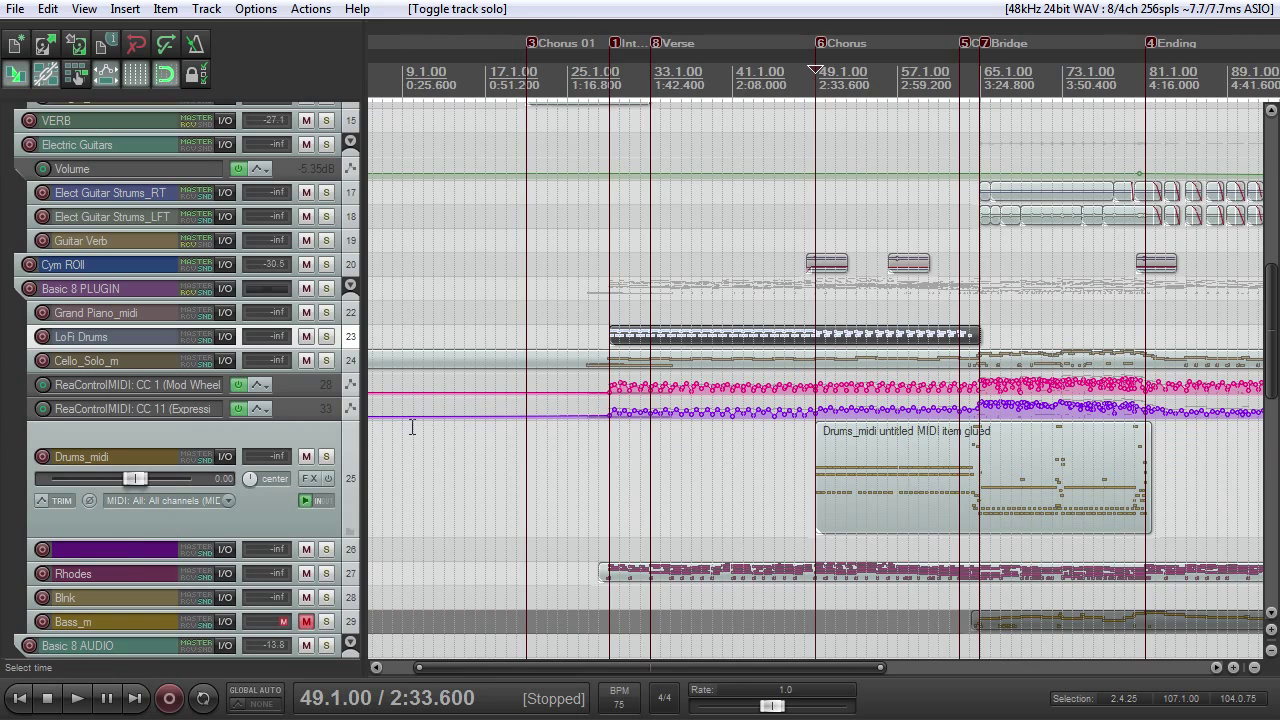
{"action": "key", "text": "plus"}
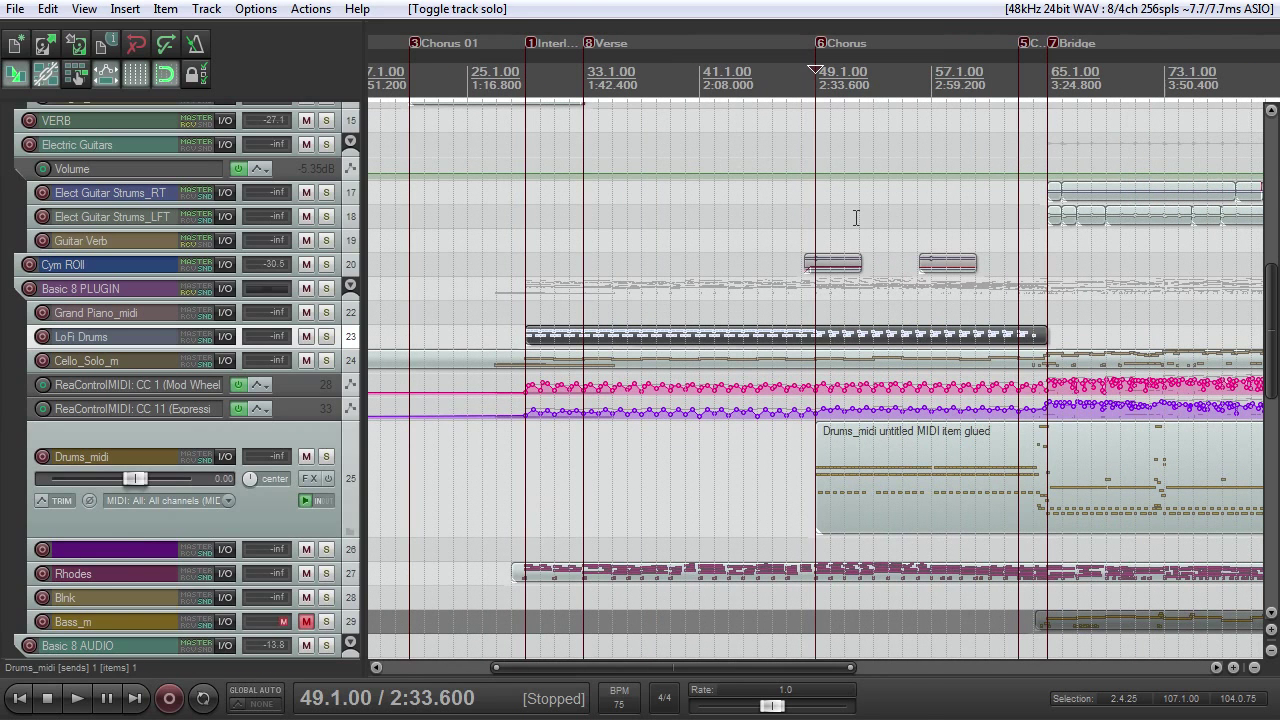
{"action": "key", "text": "space"}
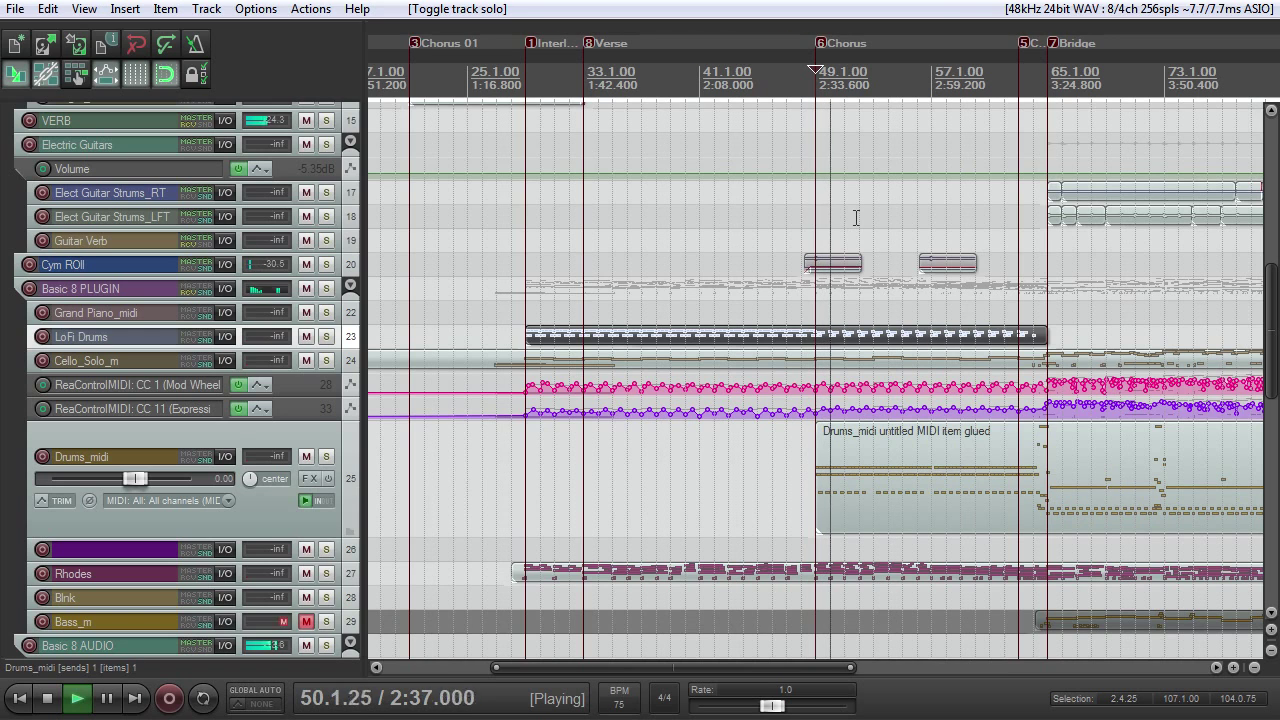
{"action": "key", "text": "space"}
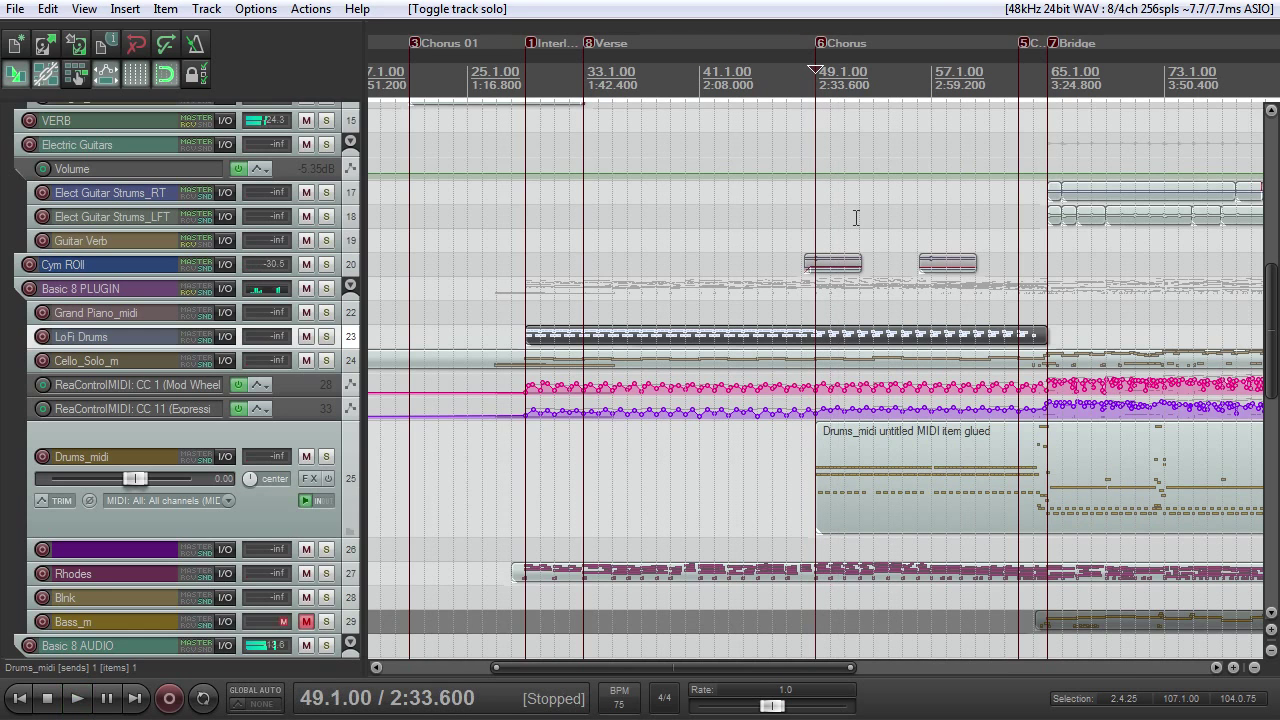
Open the Drums_midi item in the MIDI editor, examine its notes and velocities through the Bridge, and close the editor
{"action": "double_click", "coordinate": [905, 460]}
{"action": "scroll", "coordinate": [503, 334], "scroll_direction": "up", "scroll_amount": 4}
{"action": "scroll", "coordinate": [500, 335], "scroll_direction": "down", "scroll_amount": 10}
{"action": "left_click", "coordinate": [220, 63]}
{"action": "left_click_drag", "start_coordinate": [285, 2], "coordinate": [374, 0]}
{"action": "scroll", "coordinate": [531, 391], "scroll_direction": "down", "scroll_amount": 3}
{"action": "scroll", "coordinate": [531, 391], "scroll_direction": "up", "scroll_amount": 4}
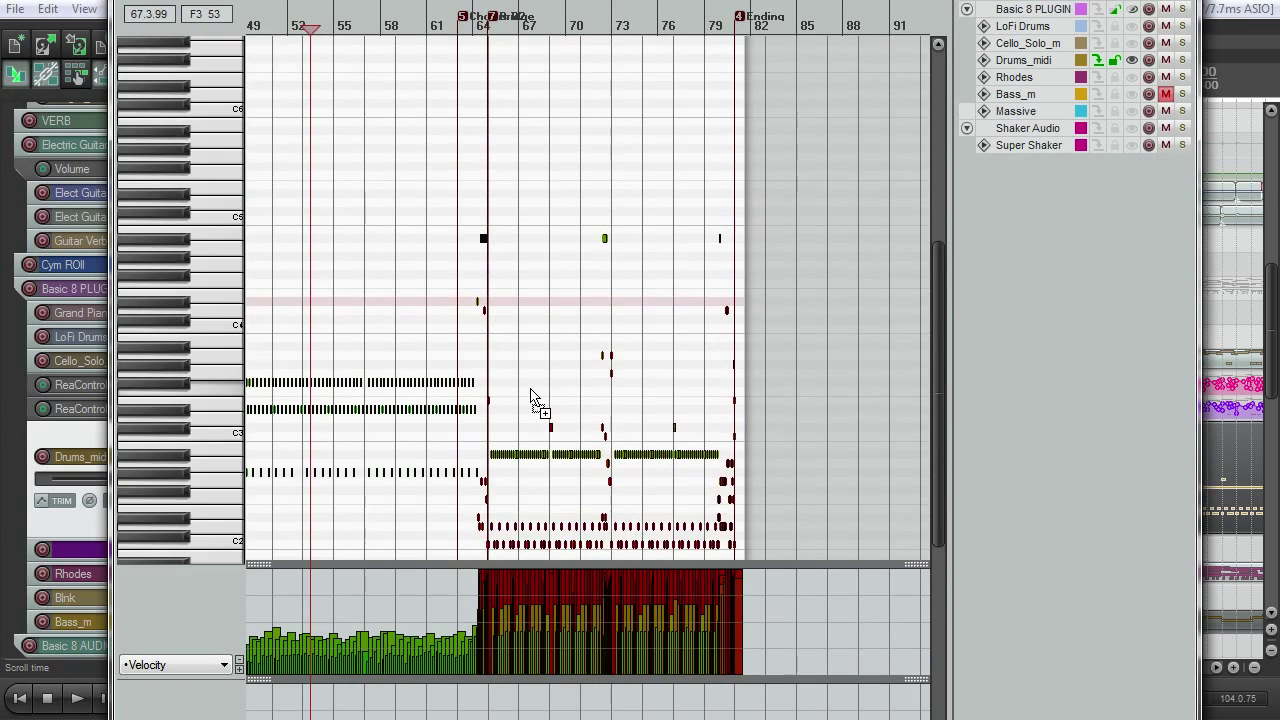
{"action": "left_click_drag", "start_coordinate": [933, 347], "coordinate": [949, 461]}
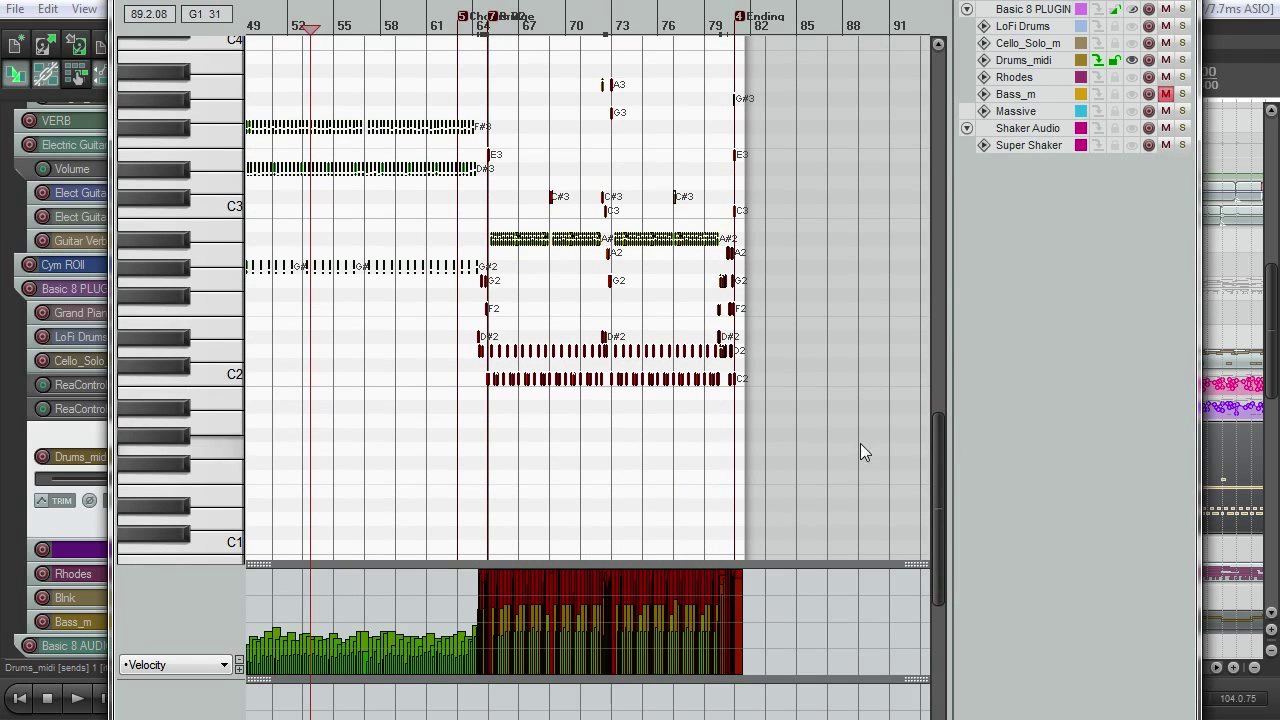
{"action": "key", "text": "Escape"}
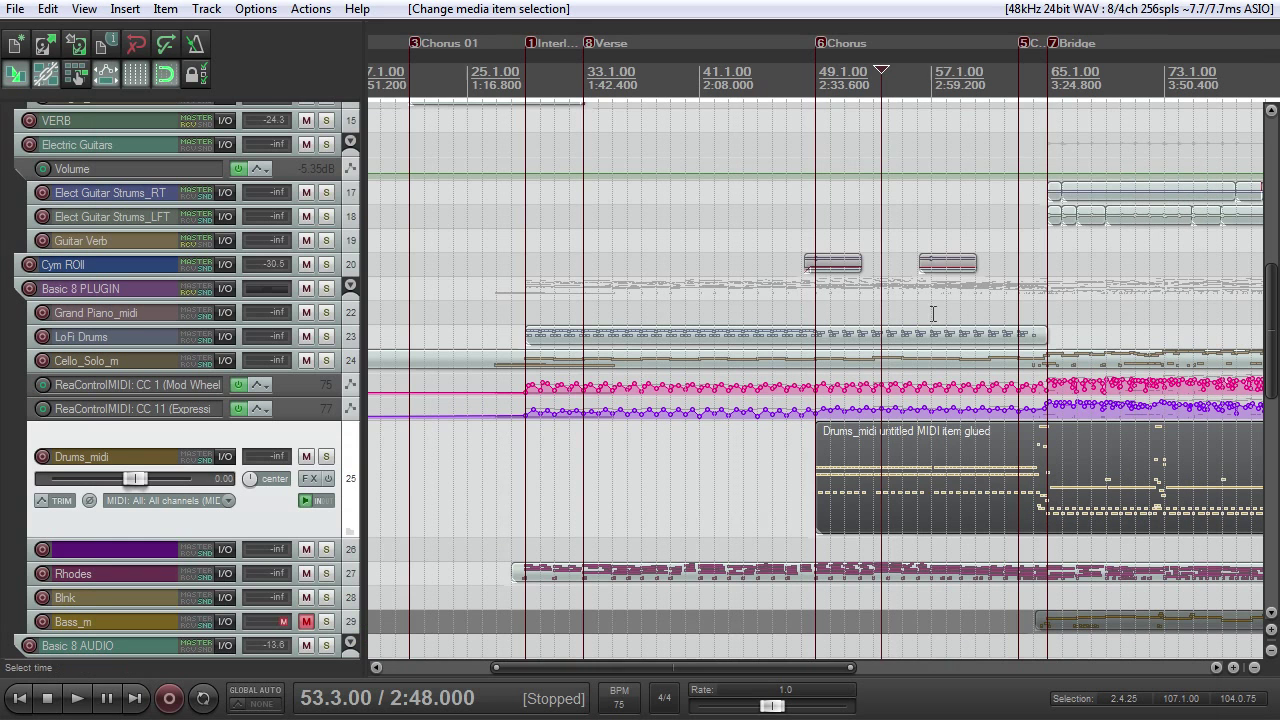
Enlarge the Basic 8 PLUGIN track, open its Kontakt instrument and view the Stadium Kit's mixer and kit pages
{"action": "left_click_drag", "start_coordinate": [275, 297], "coordinate": [282, 362]}
{"action": "left_click", "coordinate": [308, 326]}
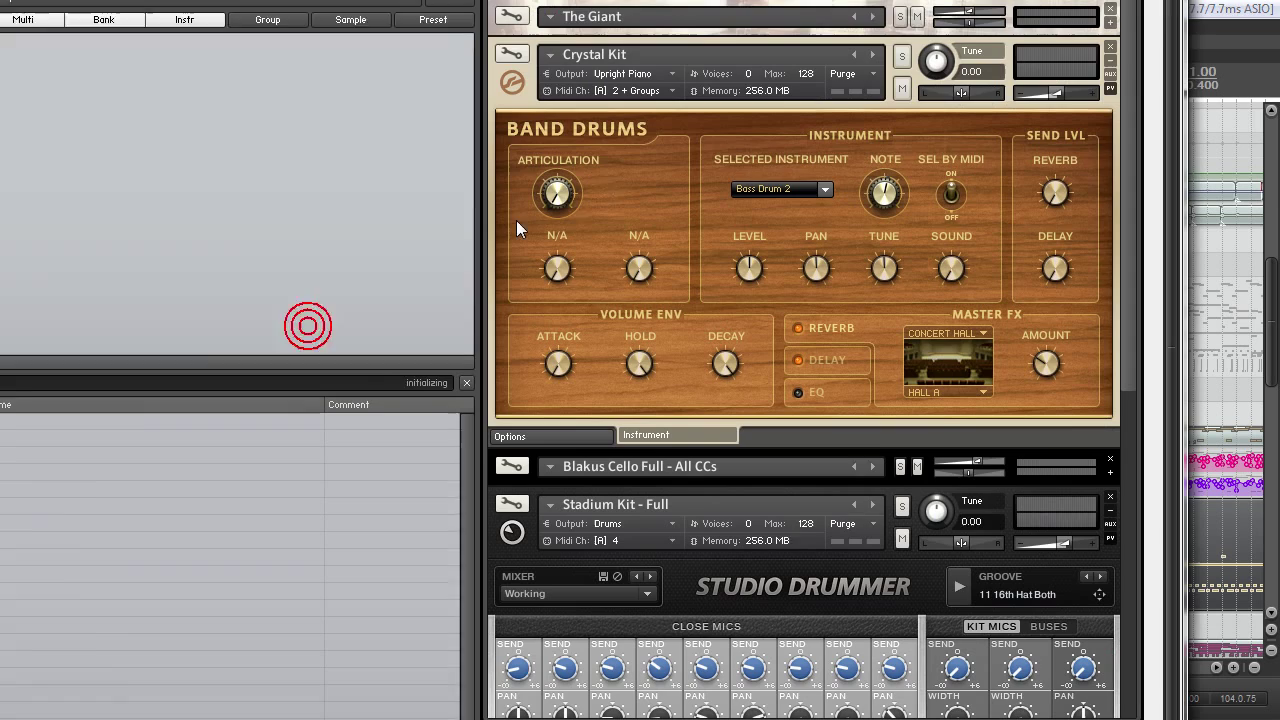
{"action": "left_click_drag", "start_coordinate": [1129, 85], "coordinate": [1152, 280]}
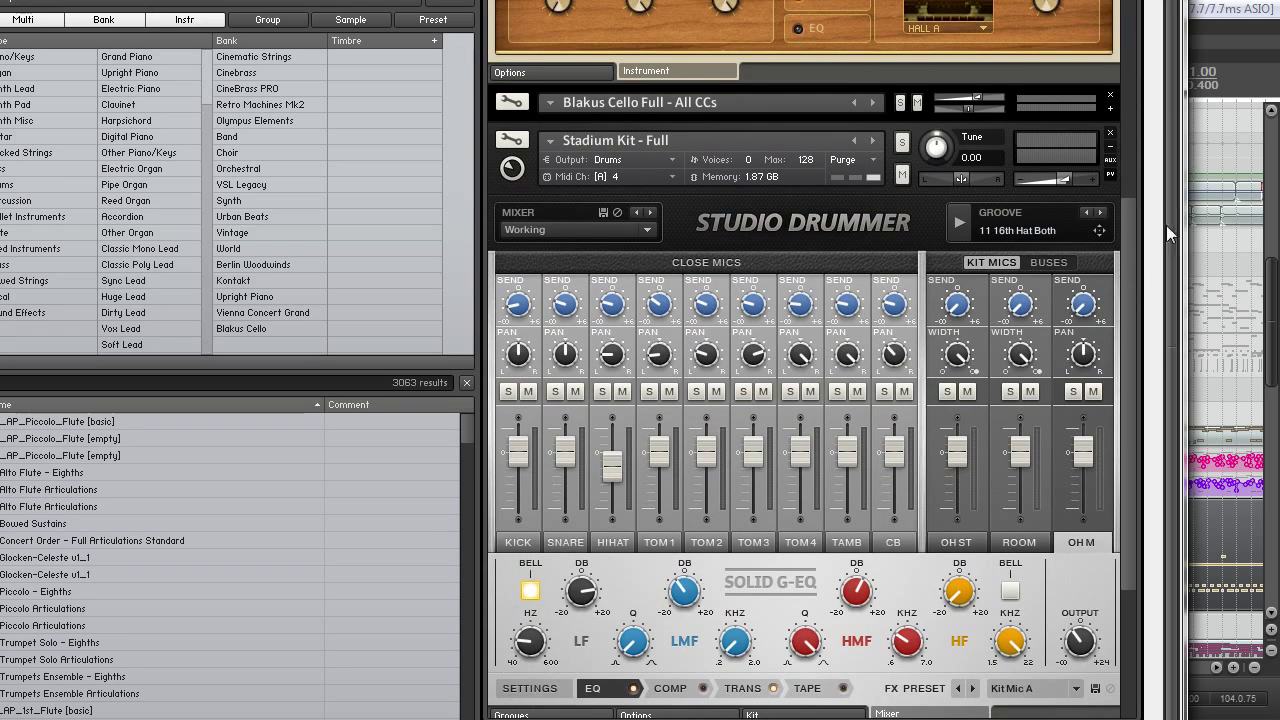
{"action": "scroll", "coordinate": [1128, 244], "scroll_direction": "down", "scroll_amount": 2}
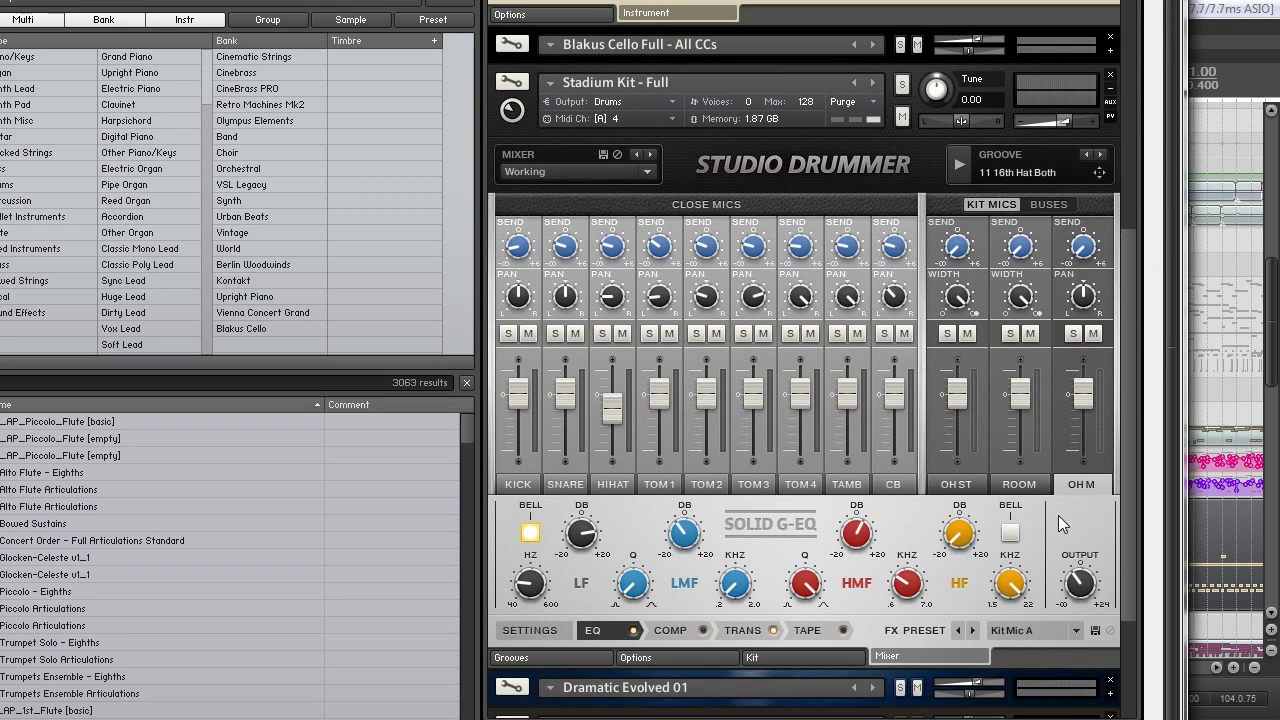
{"action": "left_click", "coordinate": [812, 662]}
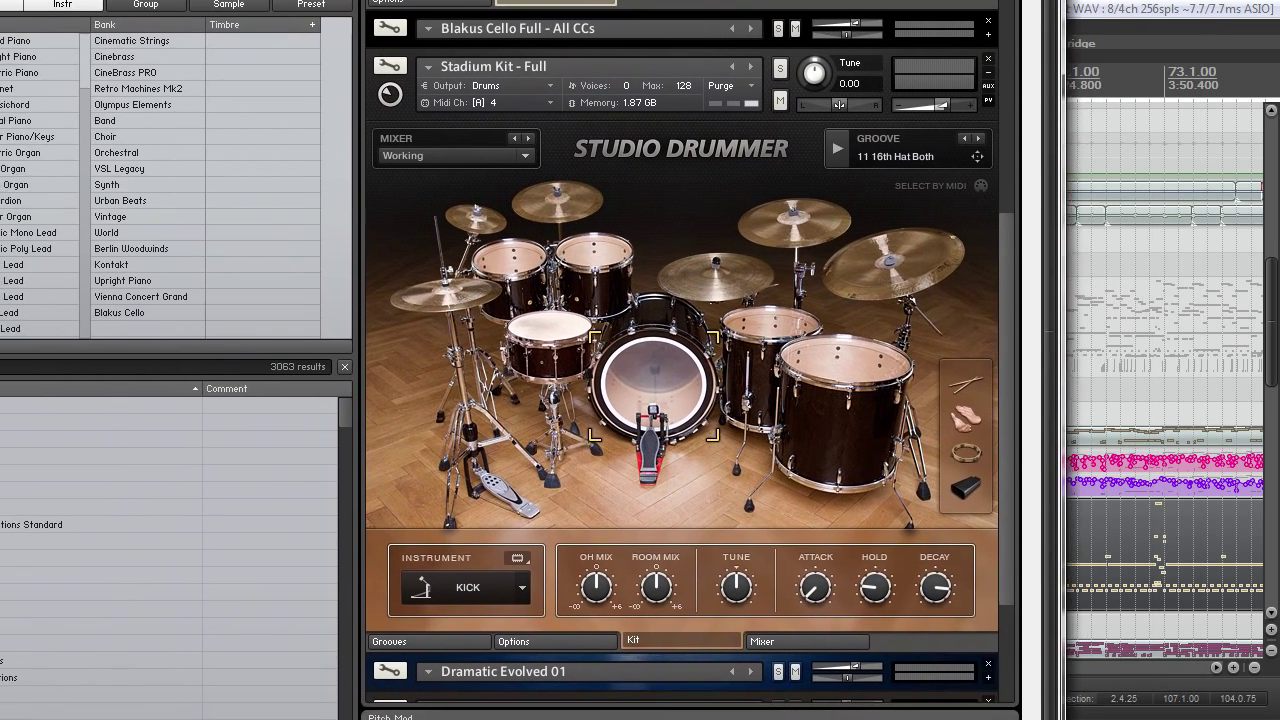
{"action": "key", "text": "Escape"}
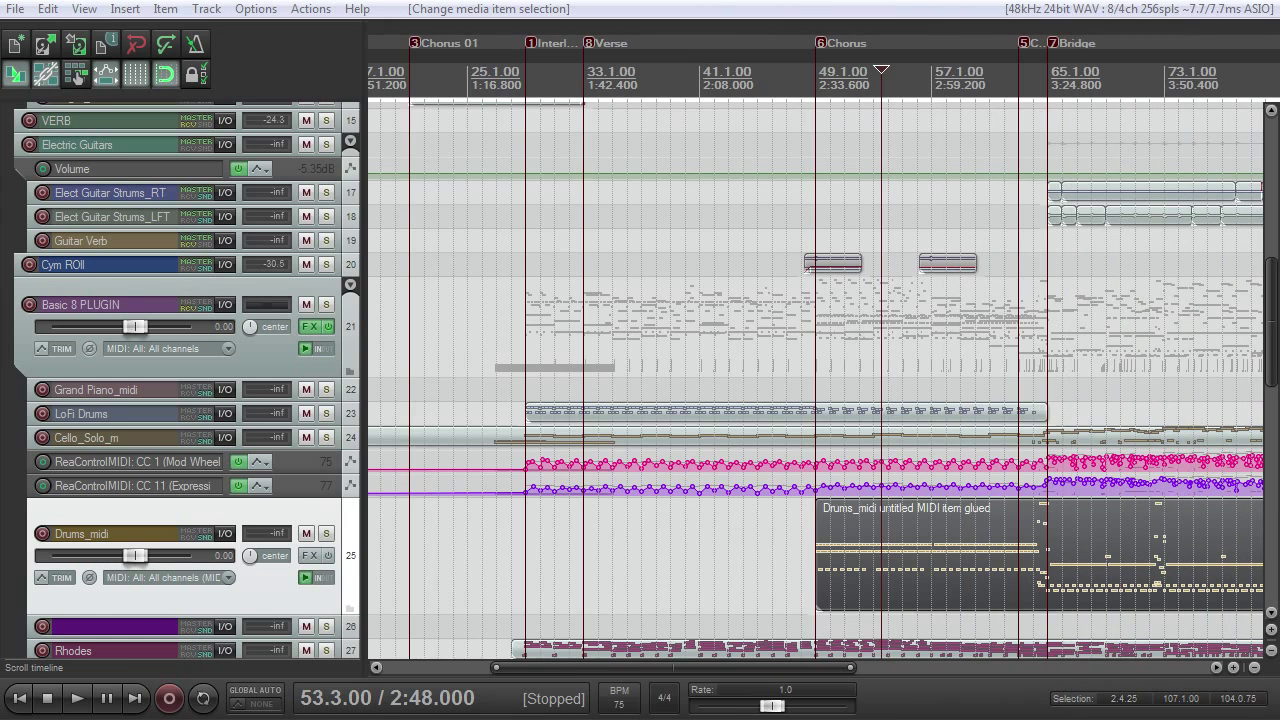
Solo the Drums_midi track and play it from the Bridge at bar 65
{"action": "left_click", "coordinate": [326, 533]}
{"action": "key", "text": "space"}
{"action": "key", "text": "space"}
{"action": "left_click", "coordinate": [1052, 70]}
{"action": "key", "text": "space"}
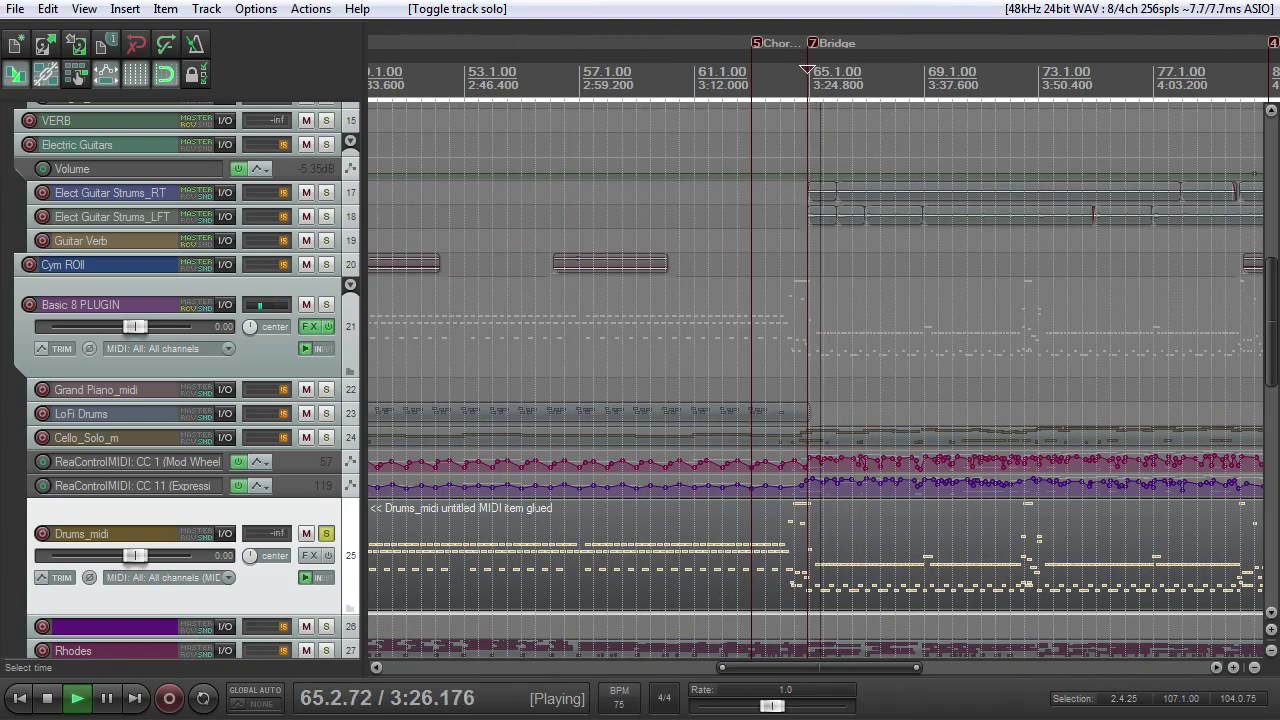
Return to the Kontakt window, show the Stadium Kit's mixer page and look through the mixer presets, keeping Working
{"action": "key", "text": "alt+Tab"}
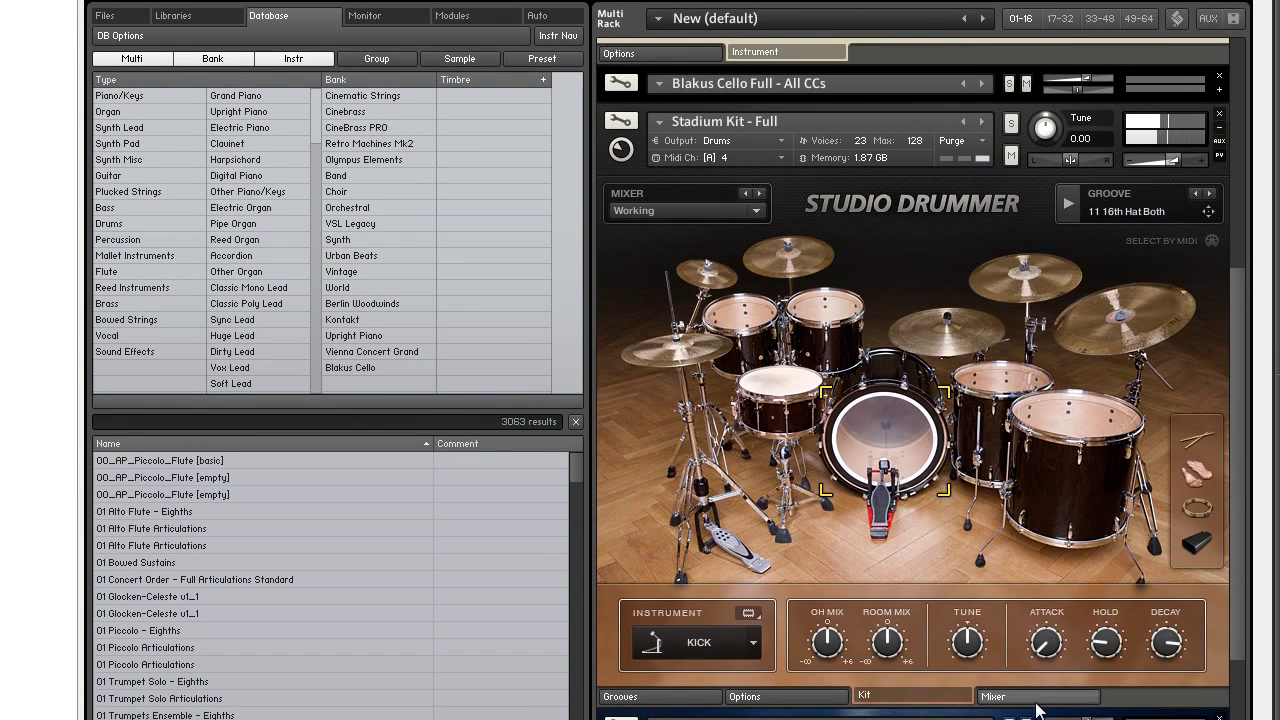
{"action": "left_click", "coordinate": [1039, 700]}
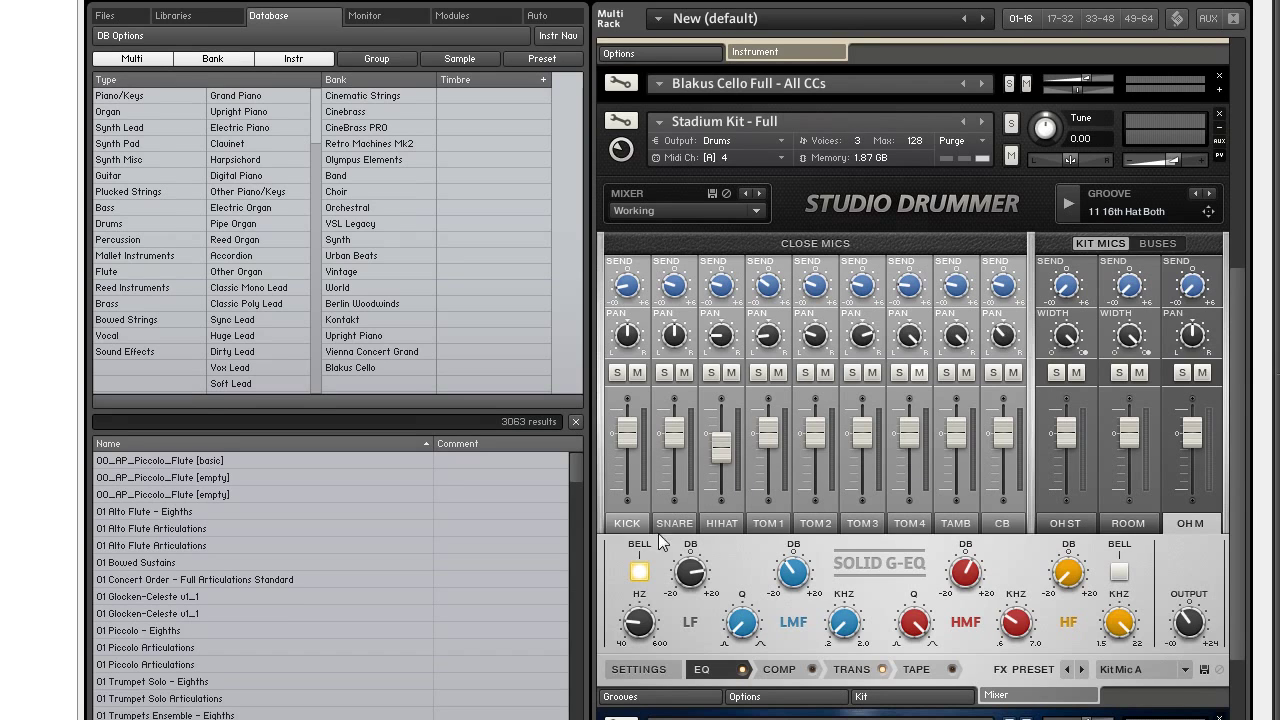
{"action": "left_click", "coordinate": [760, 209]}
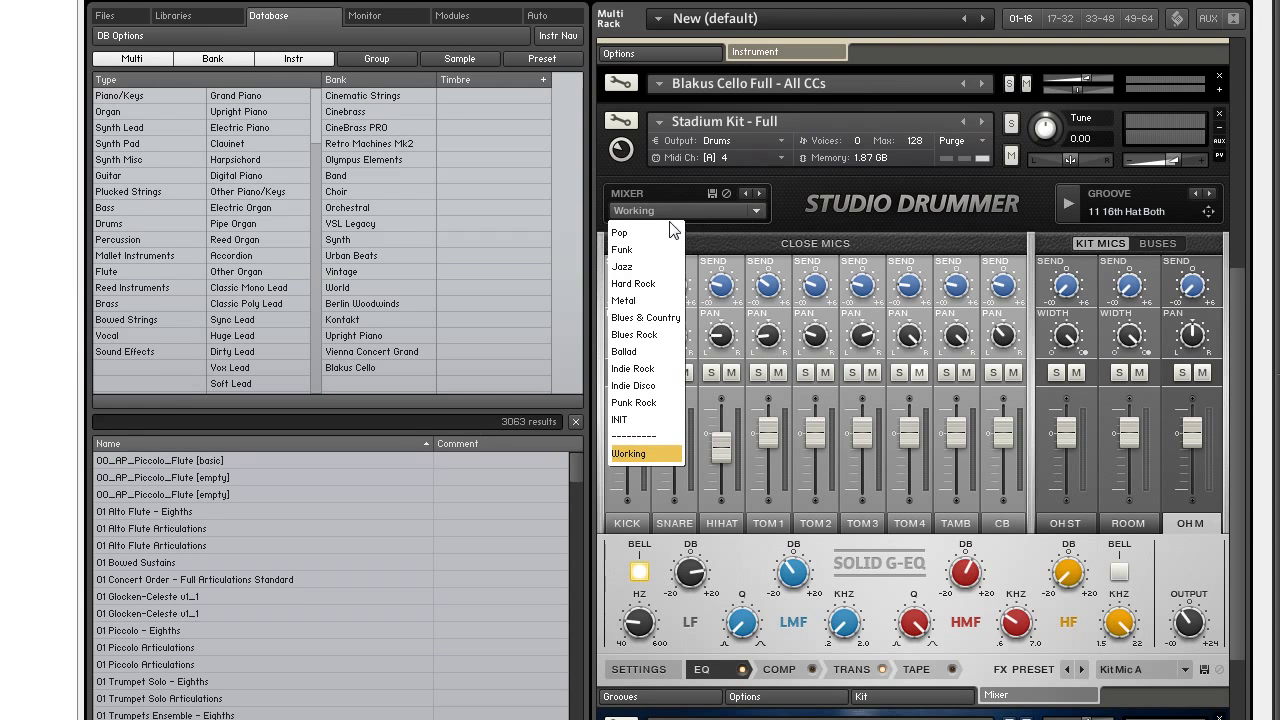
{"action": "left_click", "coordinate": [812, 223]}
{"action": "scroll", "coordinate": [1245, 400], "scroll_direction": "down", "scroll_amount": 1}
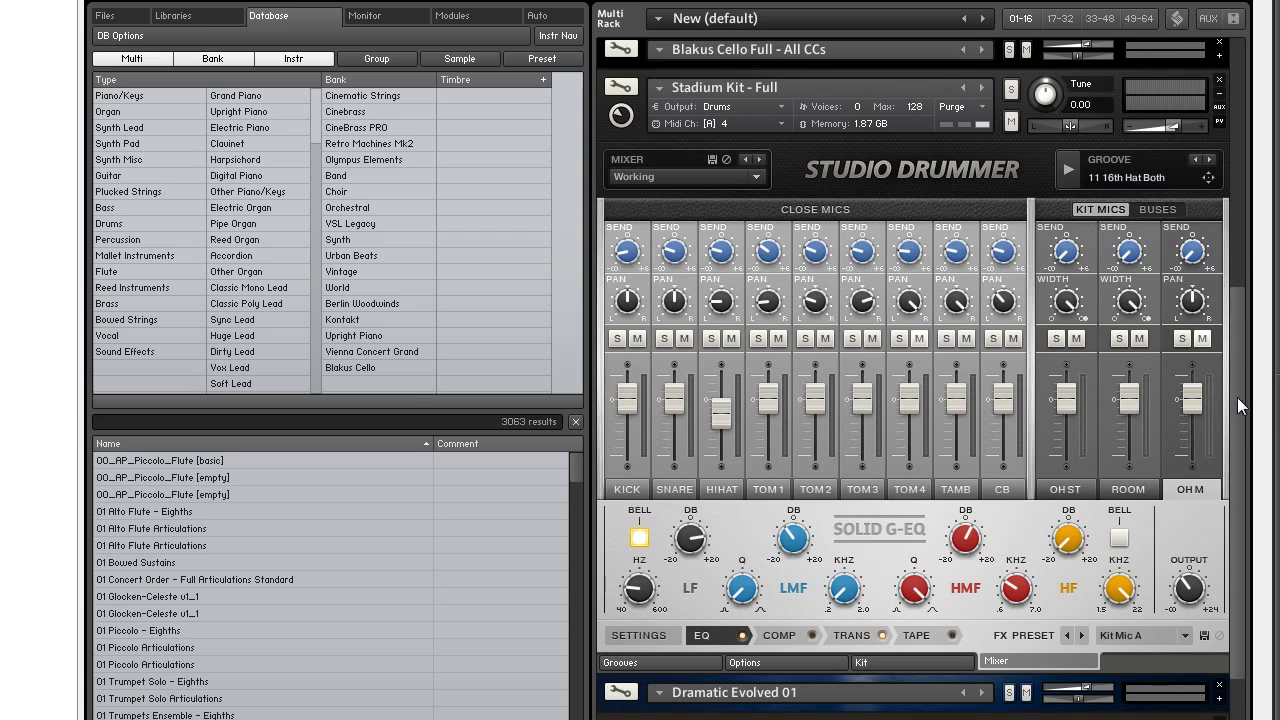
Examine the EQ settings of the kick, snare, hi-hat and Tom 3 close-mic channels
{"action": "left_click", "coordinate": [626, 489]}
{"action": "left_click", "coordinate": [674, 489]}
{"action": "left_click", "coordinate": [724, 489]}
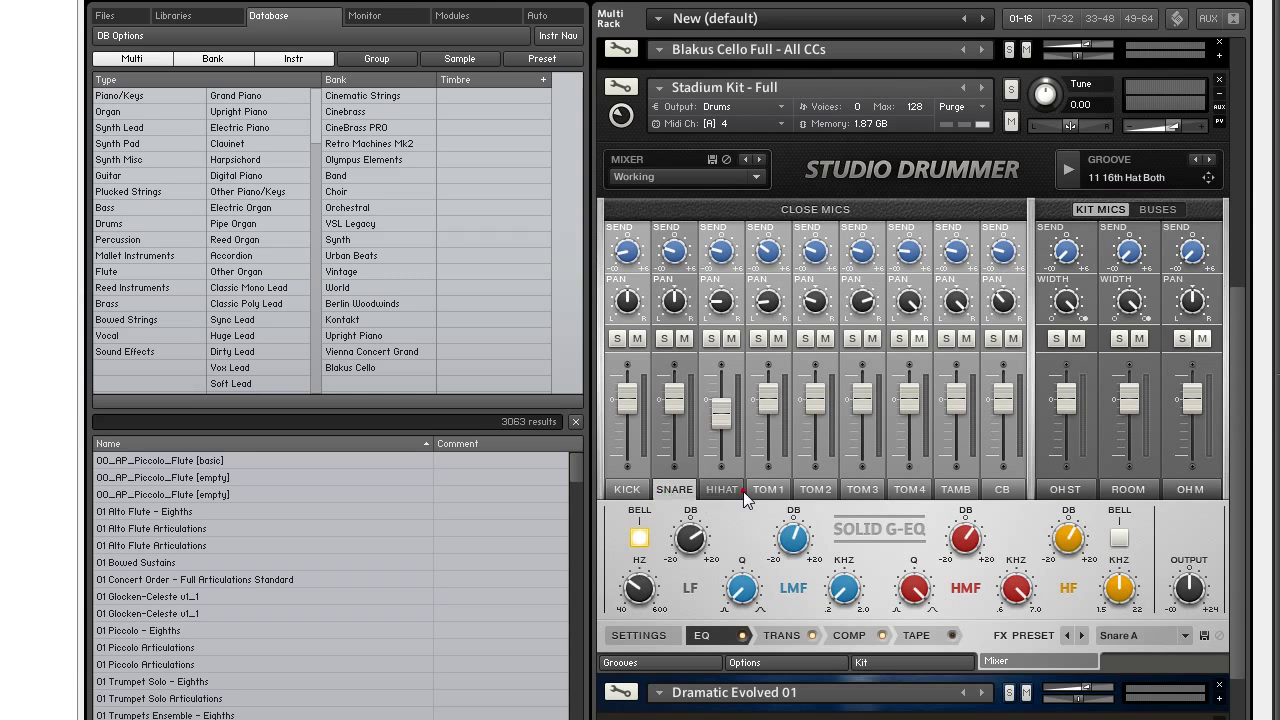
{"action": "left_click", "coordinate": [866, 490]}
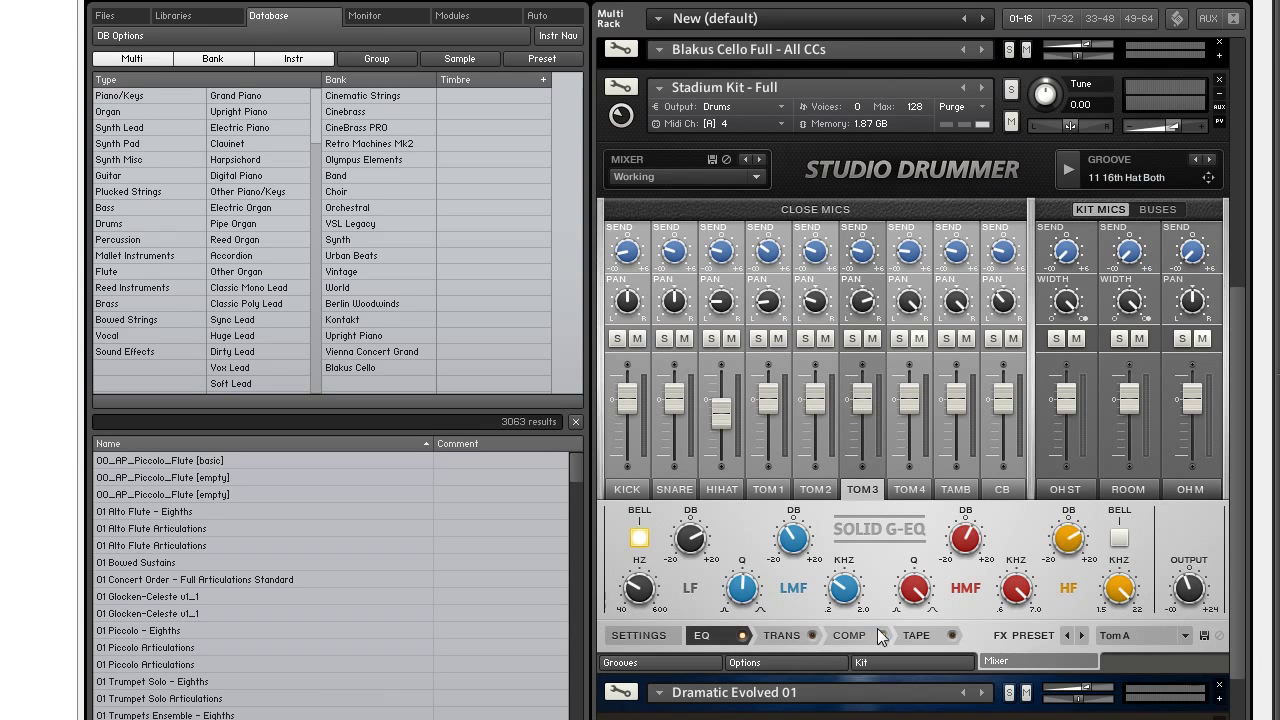
Audition the soloed OH ST, ROOM and OH M kit mics while viewing their EQ settings, and clear their solos
{"action": "left_click", "coordinate": [1065, 490]}
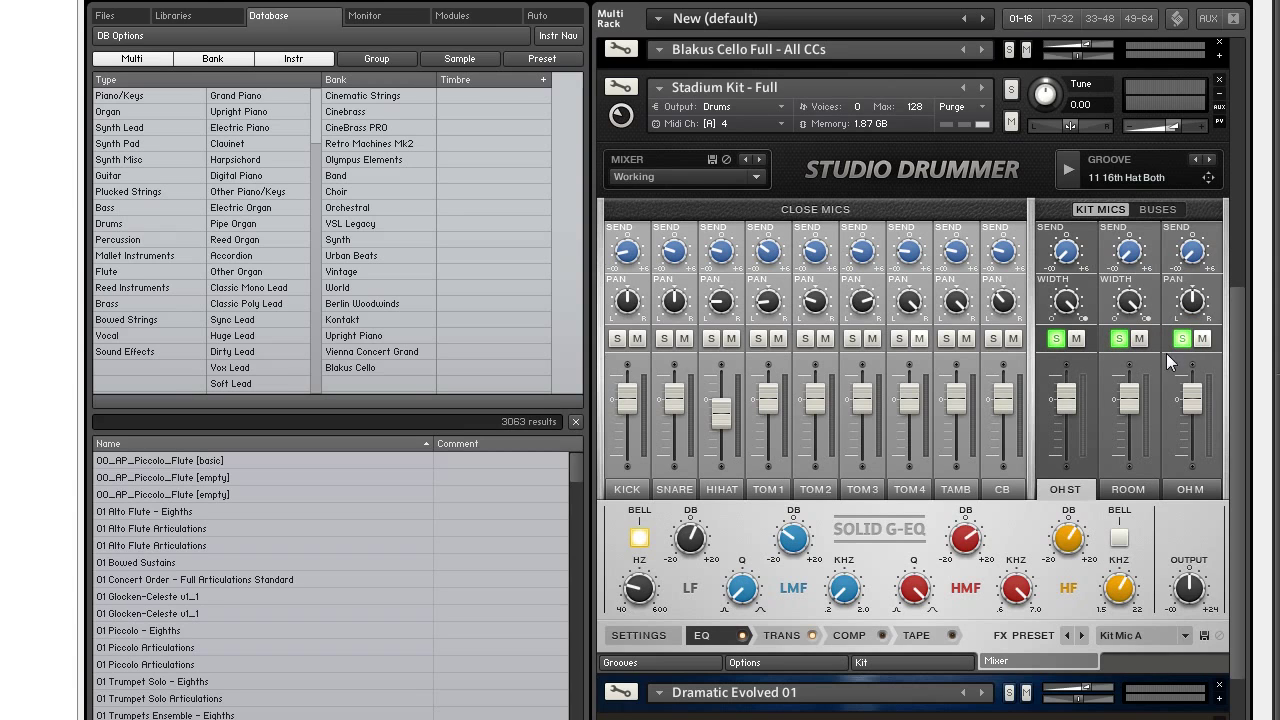
{"action": "left_click", "coordinate": [1137, 493]}
{"action": "left_click", "coordinate": [1182, 490]}
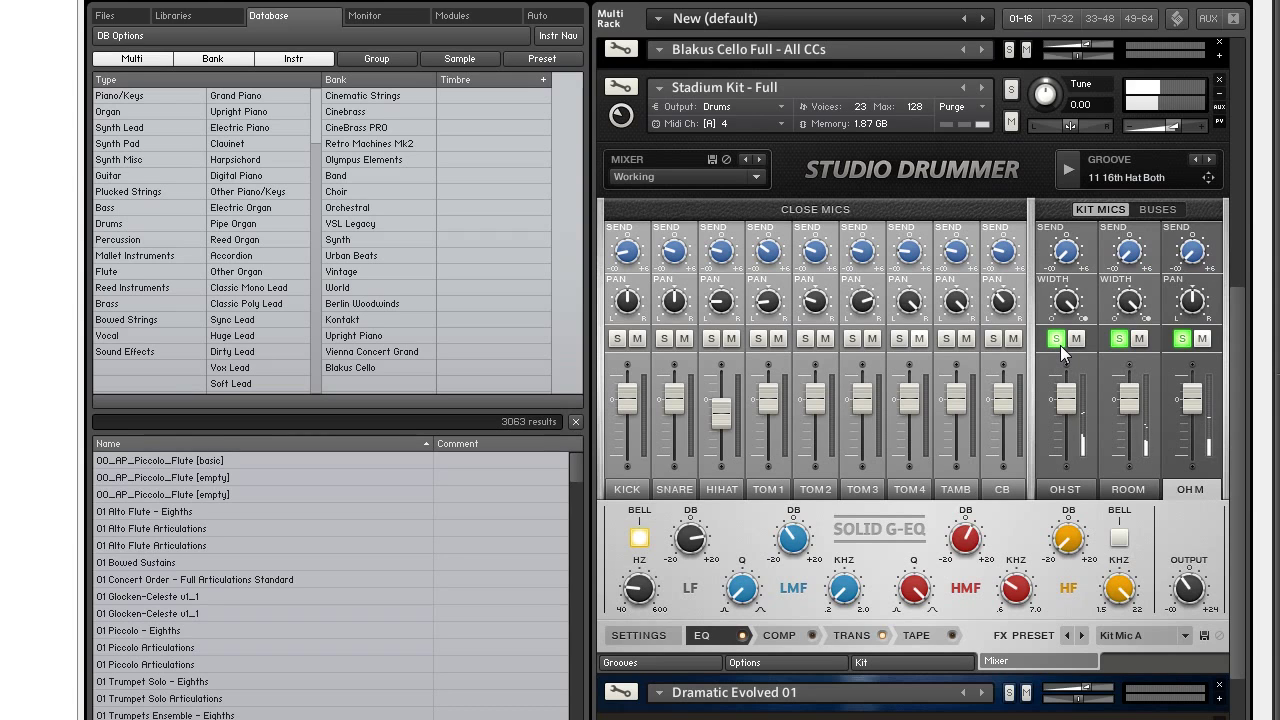
{"action": "left_click", "coordinate": [1060, 343]}
{"action": "left_click", "coordinate": [1118, 338]}
{"action": "left_click", "coordinate": [1184, 338]}
Audition the Stadium Kit's reverb bus on its own and adjust the kick channel's reverb send
{"action": "scroll", "coordinate": [1240, 355], "scroll_direction": "up", "scroll_amount": 2}
{"action": "left_click", "coordinate": [1157, 274]}
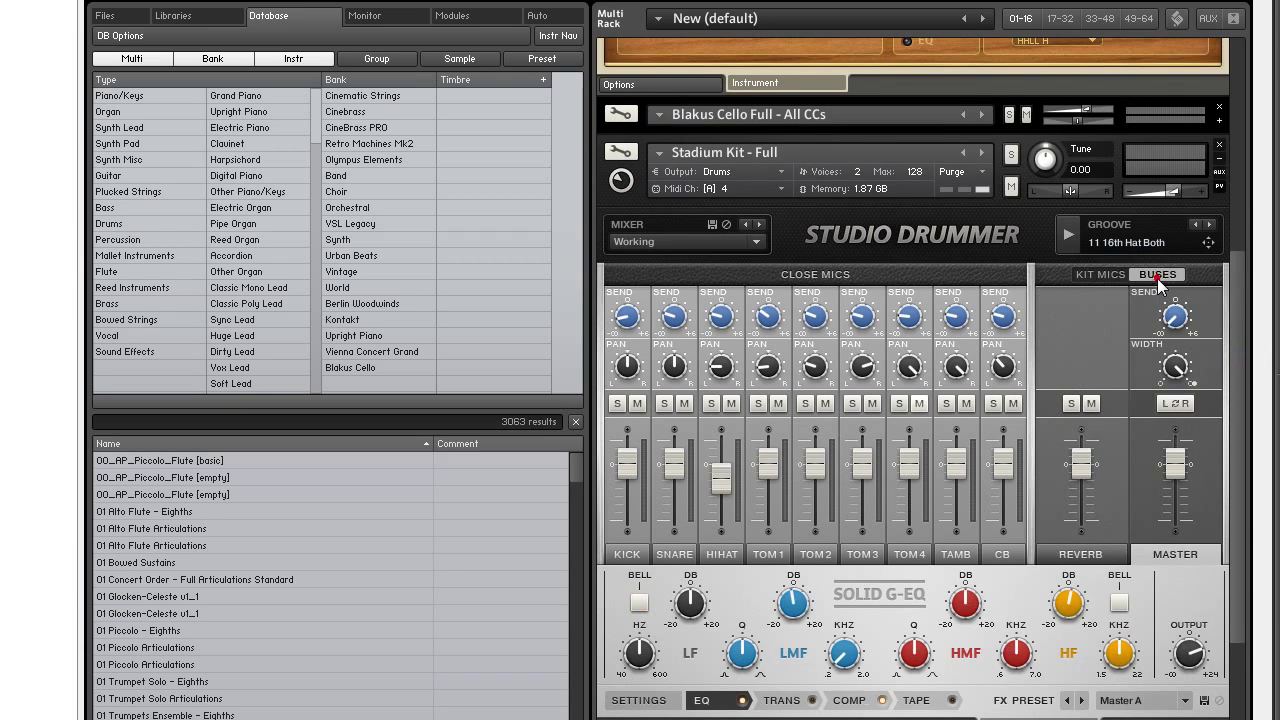
{"action": "left_click", "coordinate": [1088, 555]}
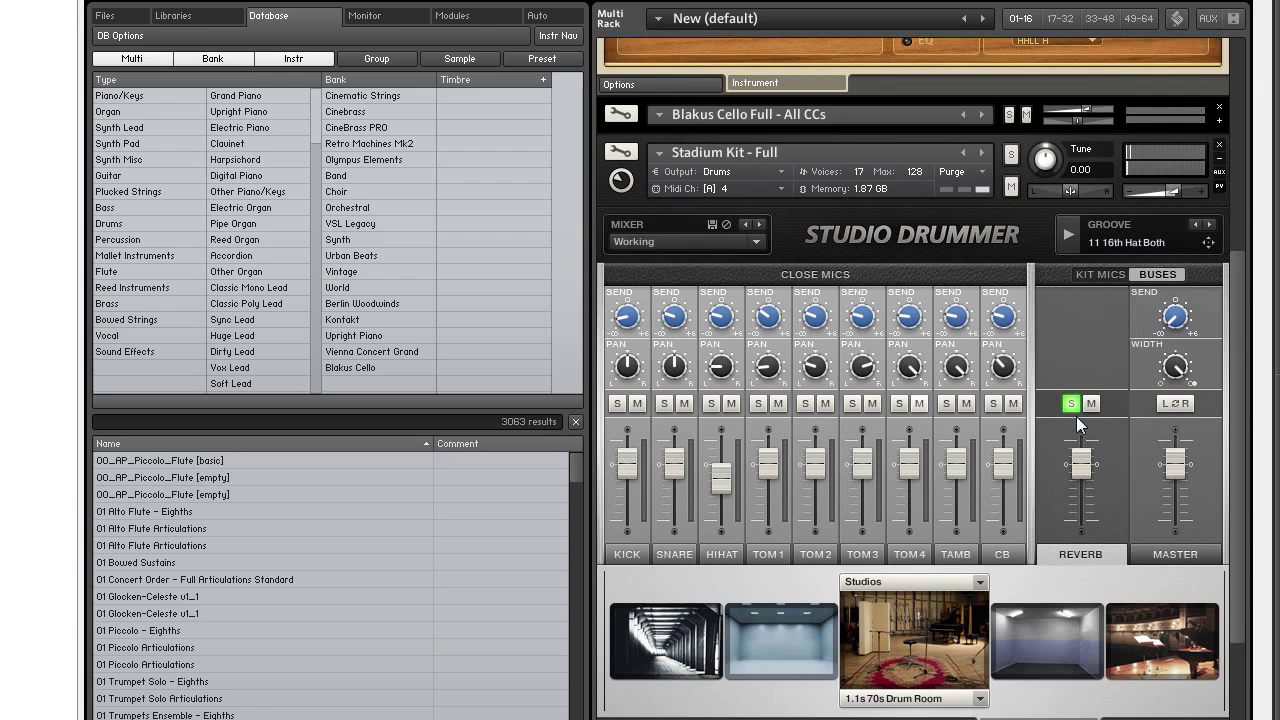
{"action": "left_click", "coordinate": [628, 320]}
Compare the Transient Master settings of the OH ST, ROOM and OH M kit-mic channels
{"action": "left_click", "coordinate": [1100, 274]}
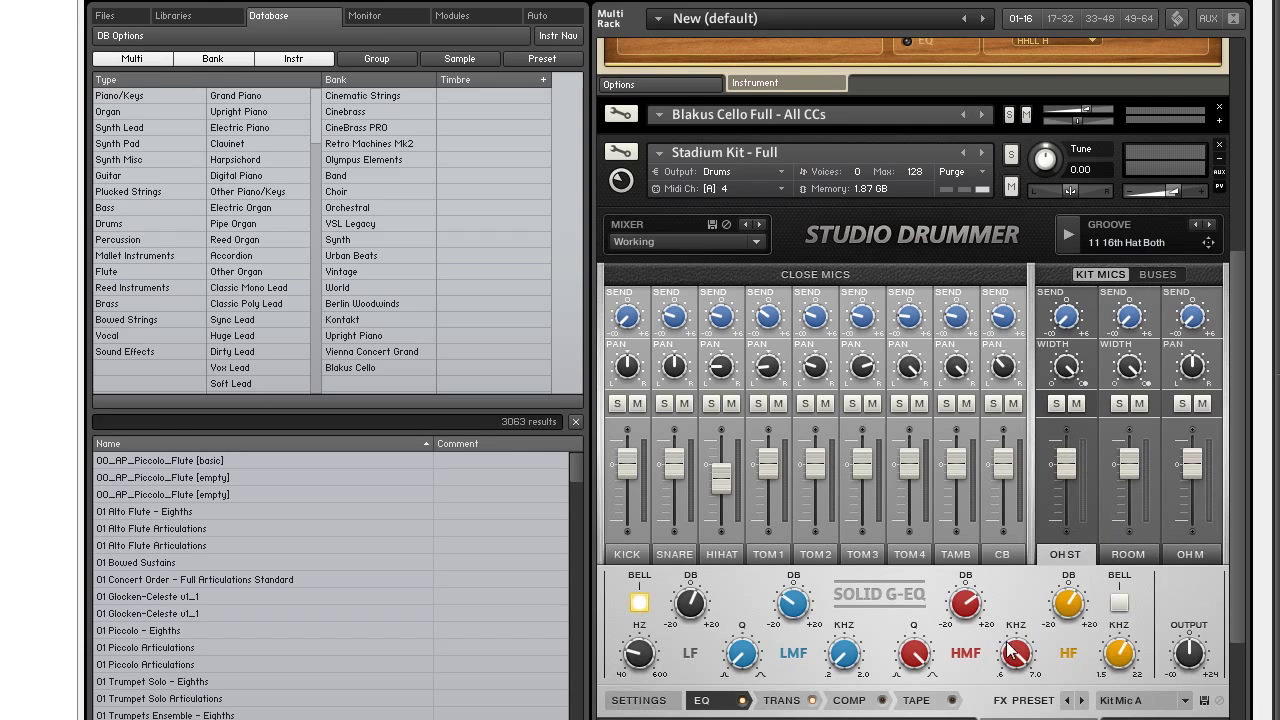
{"action": "left_click", "coordinate": [808, 702]}
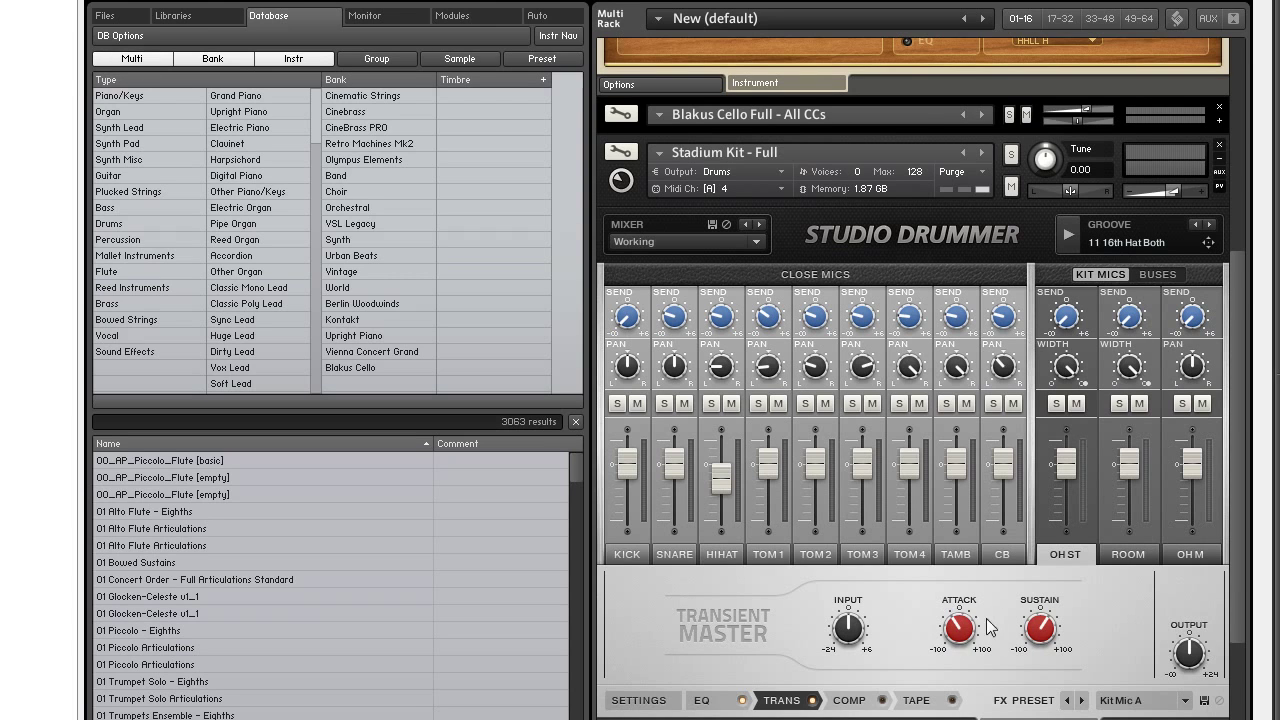
{"action": "left_click", "coordinate": [1143, 553]}
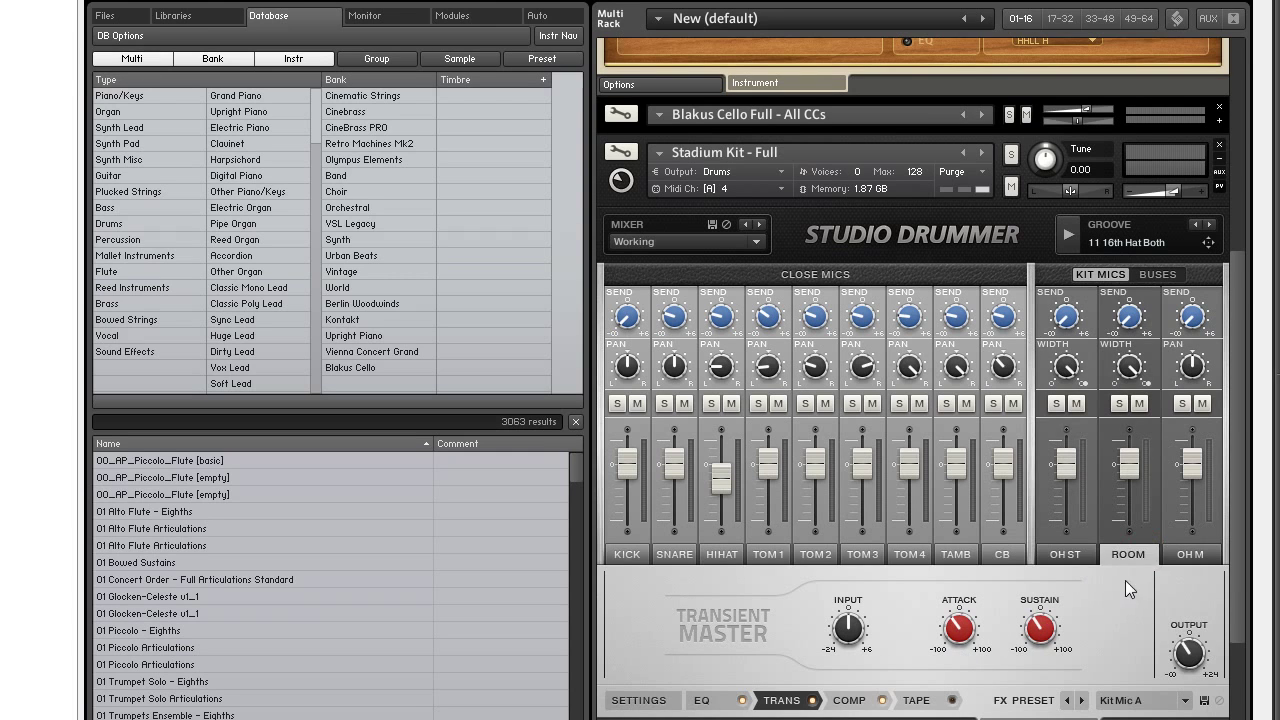
{"action": "left_click", "coordinate": [1196, 560]}
{"action": "left_click", "coordinate": [1056, 558]}
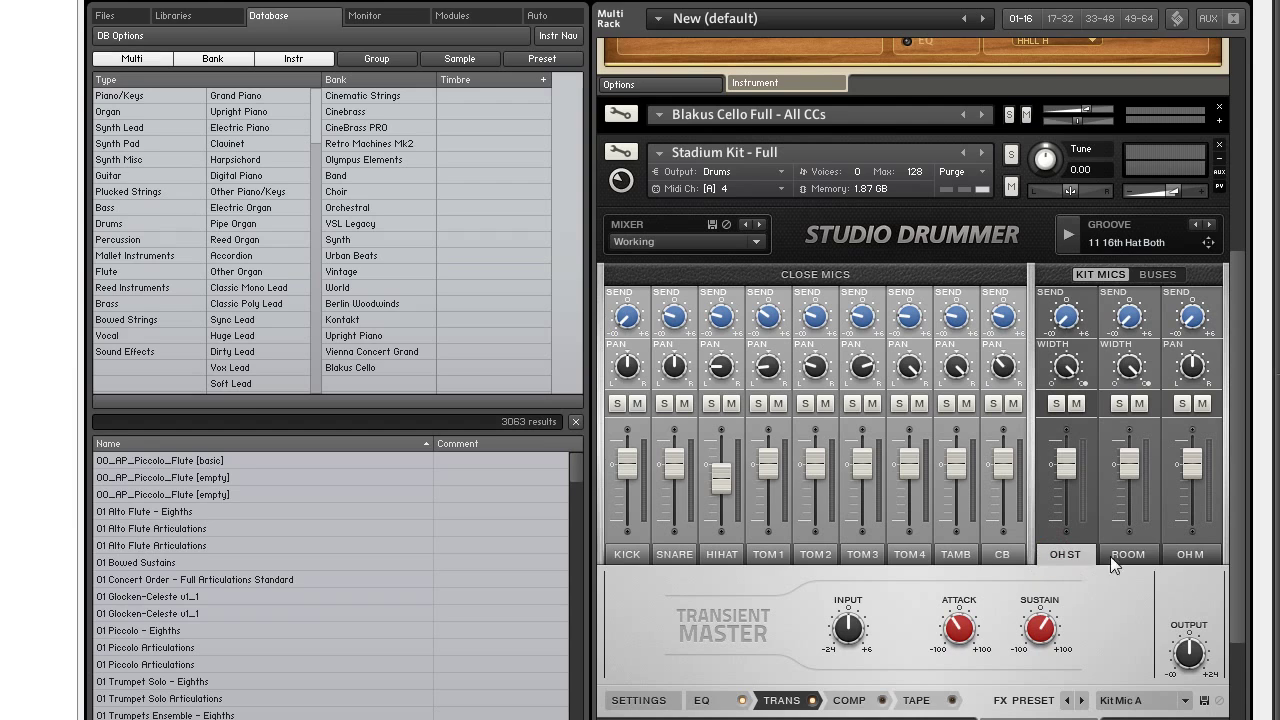
{"action": "left_click", "coordinate": [1190, 556]}
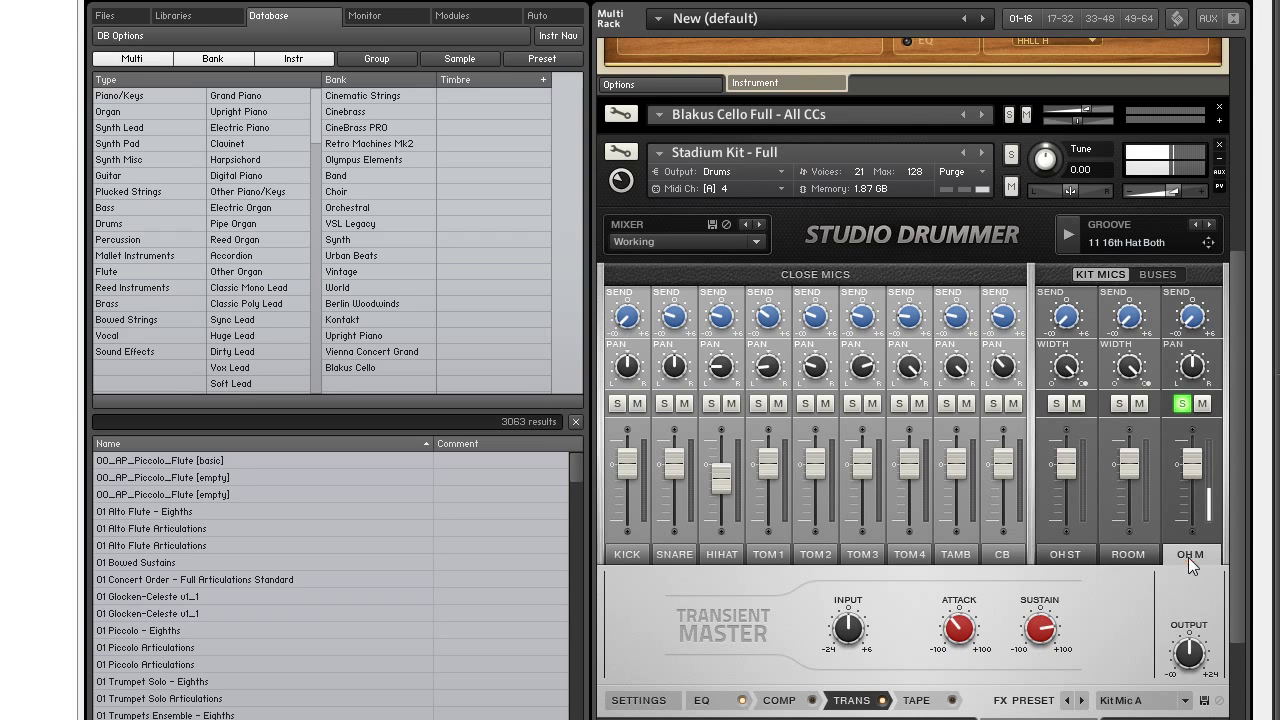
Audition the ROOM kit mic on its own in place of OH M, view its Transient Master settings, and clear its solo
{"action": "left_click", "coordinate": [1127, 552]}
{"action": "left_click", "coordinate": [1117, 404]}
{"action": "left_click", "coordinate": [1181, 404]}
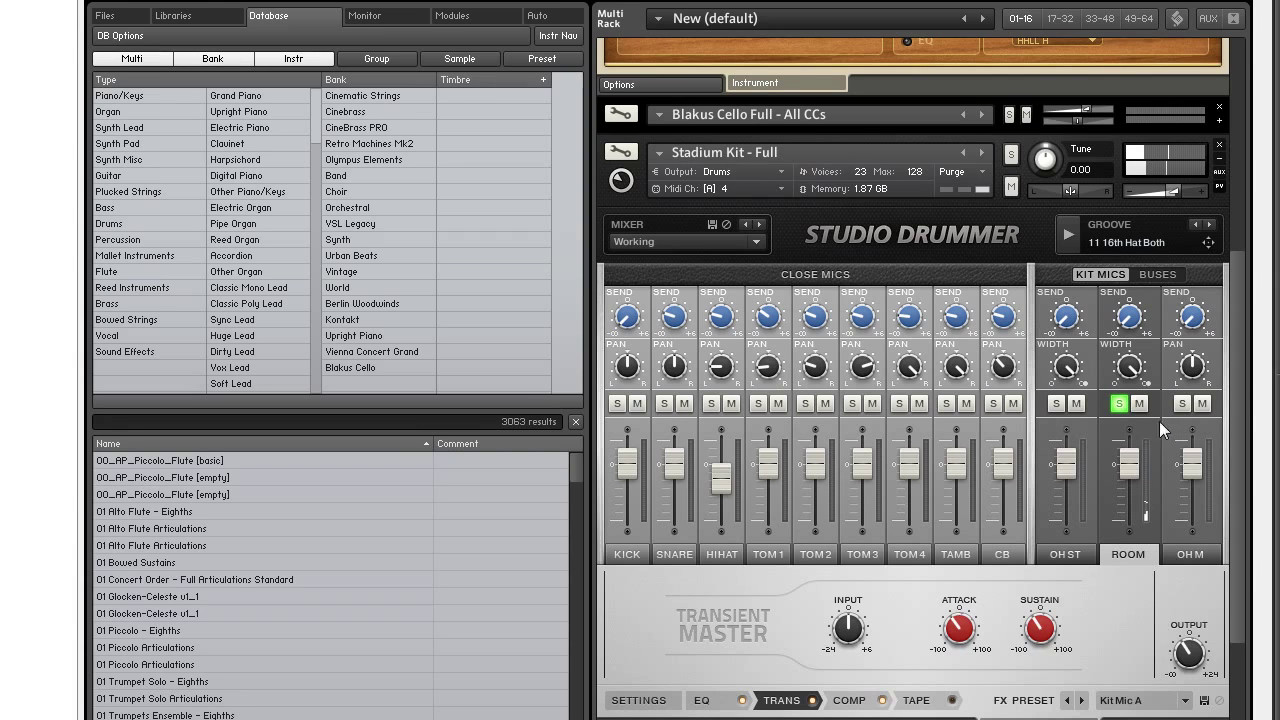
{"action": "left_click", "coordinate": [1119, 404]}
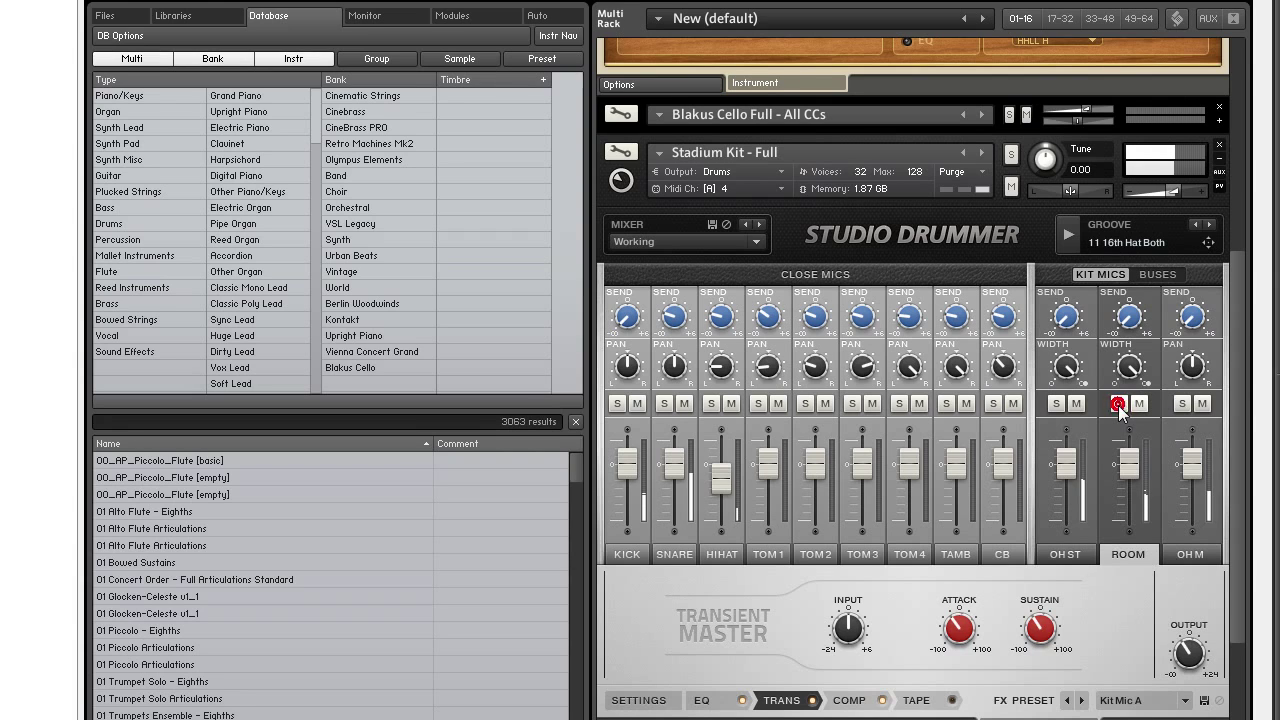
Audition the OH ST kit mic on its own while viewing its Transient Master and EQ settings, and clear its solo
{"action": "left_click", "coordinate": [1056, 404]}
{"action": "left_click", "coordinate": [1057, 556]}
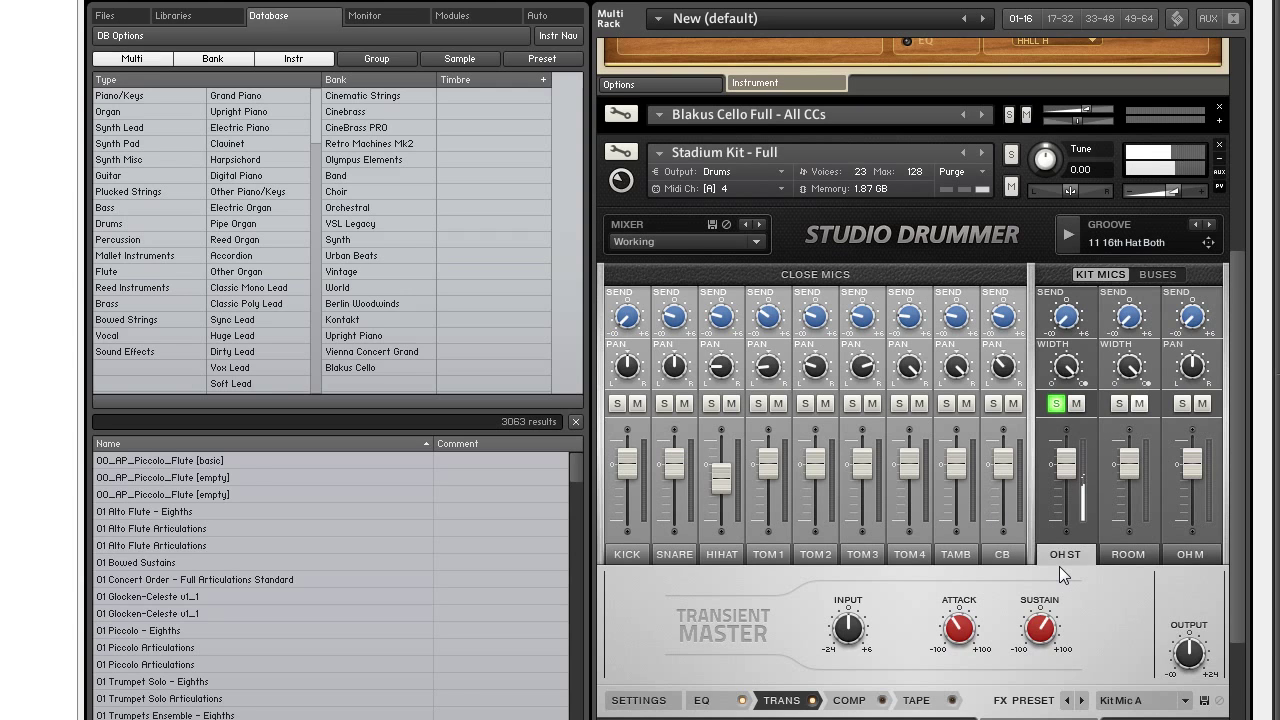
{"action": "left_click", "coordinate": [702, 700]}
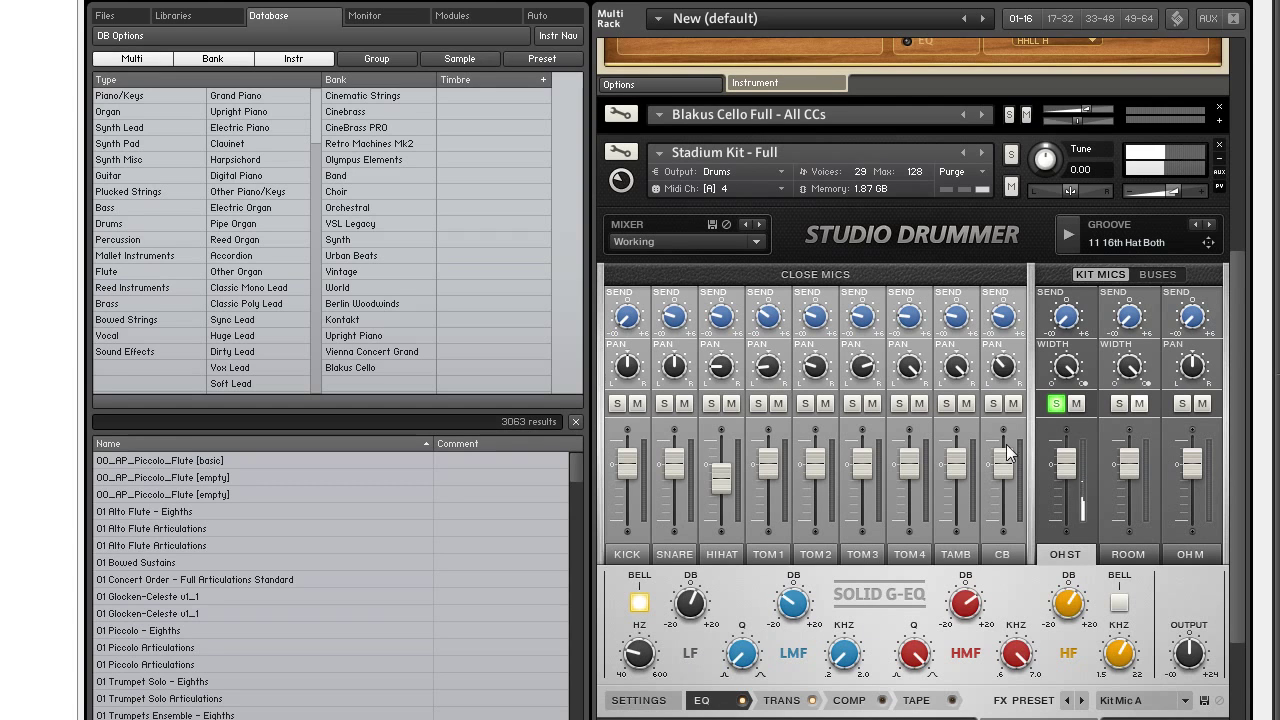
{"action": "left_click", "coordinate": [1055, 404]}
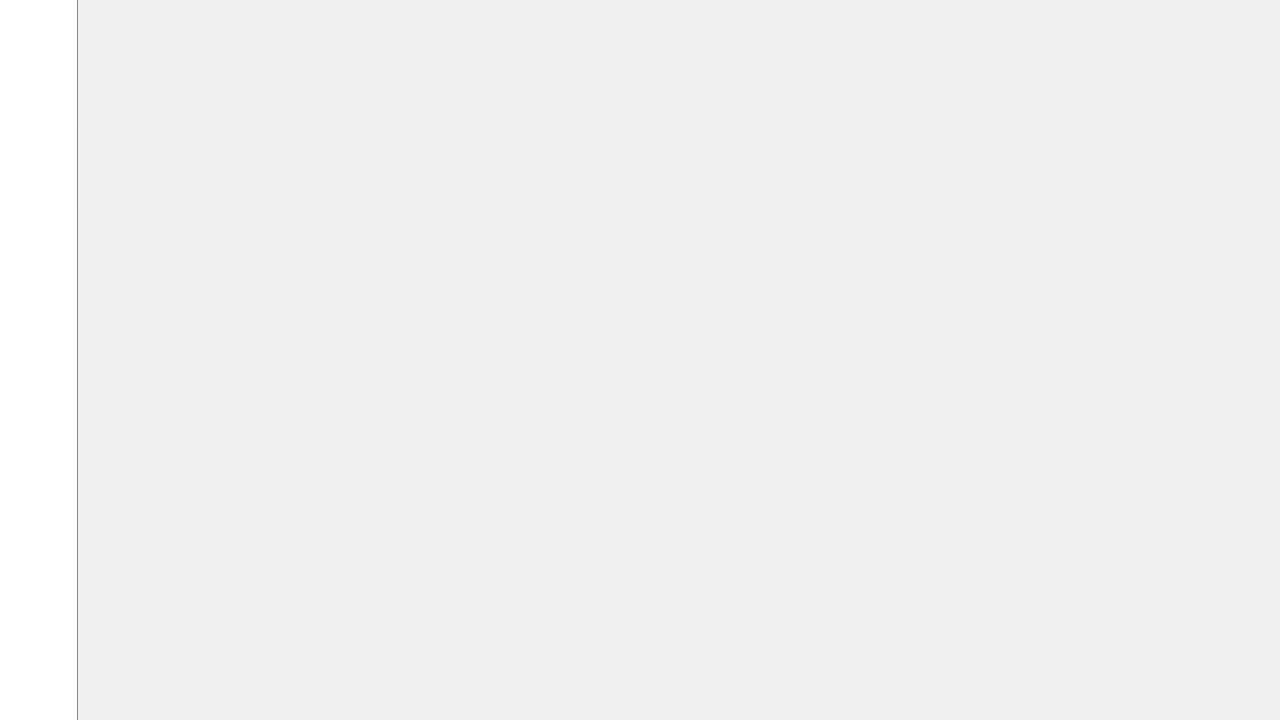
Return to the arrangement, clear the Drums_midi track's solo and solo the Finger_1 acoustic guitar track
{"action": "scroll", "coordinate": [503, 540], "scroll_direction": "down", "scroll_amount": 4}
{"action": "scroll", "coordinate": [548, 539], "scroll_direction": "up", "scroll_amount": 3}
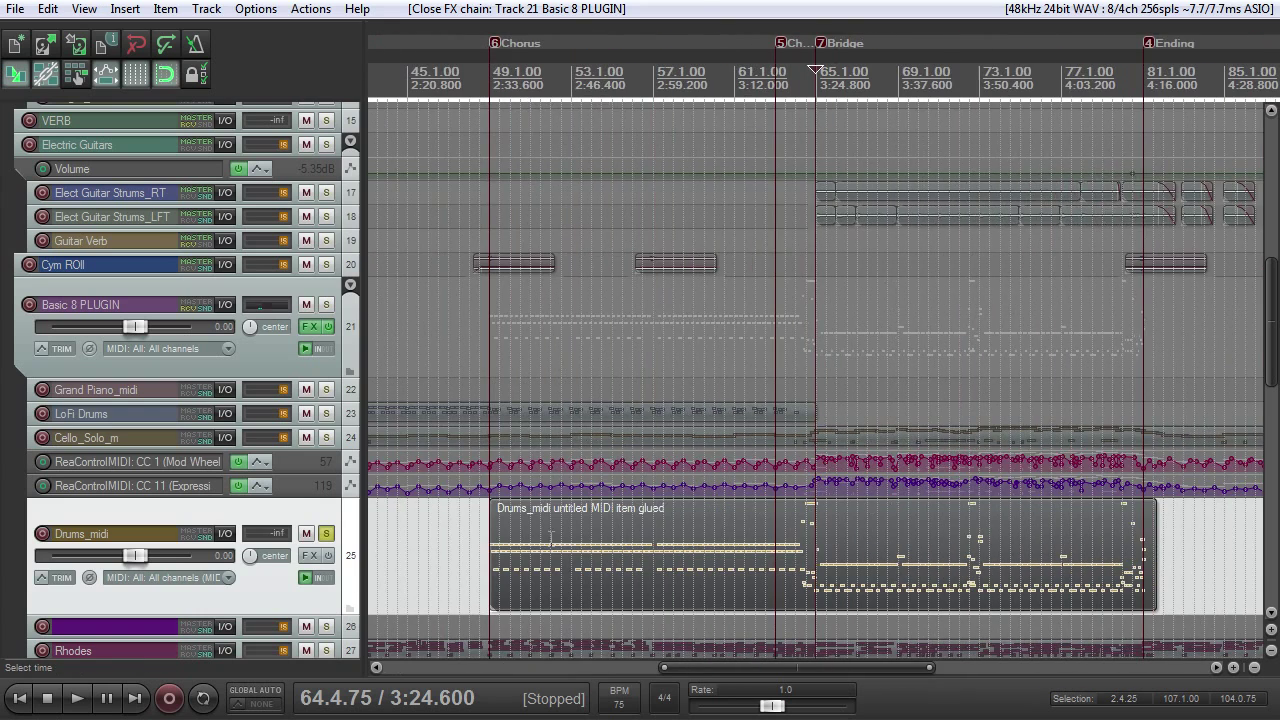
{"action": "left_click", "coordinate": [327, 539]}
{"action": "scroll", "coordinate": [700, 514], "scroll_direction": "up", "scroll_amount": 10}
{"action": "scroll", "coordinate": [555, 520], "scroll_direction": "down", "scroll_amount": 3}
{"action": "left_click", "coordinate": [326, 600]}
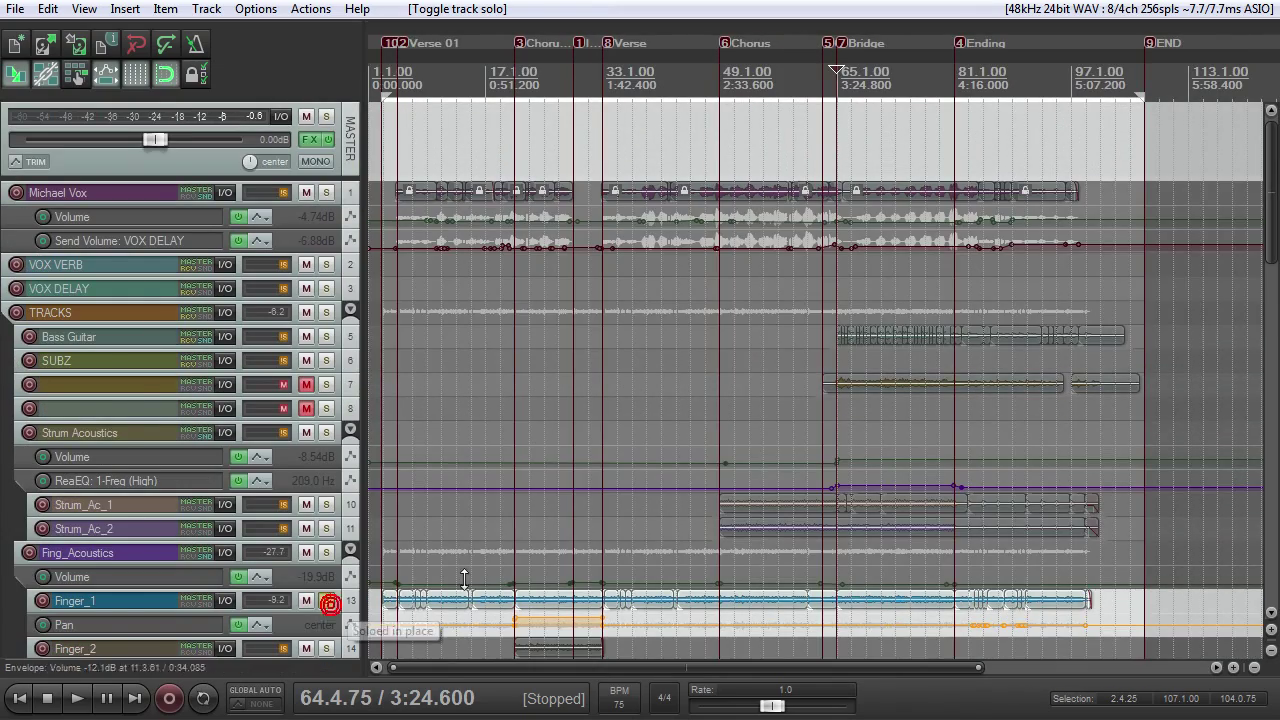
Play the soloed Finger_1 track from Verse 01 with enlarged track lanes and examine its waveform closely around bar 8
{"action": "key", "text": "space"}
{"action": "key", "text": "equal"}
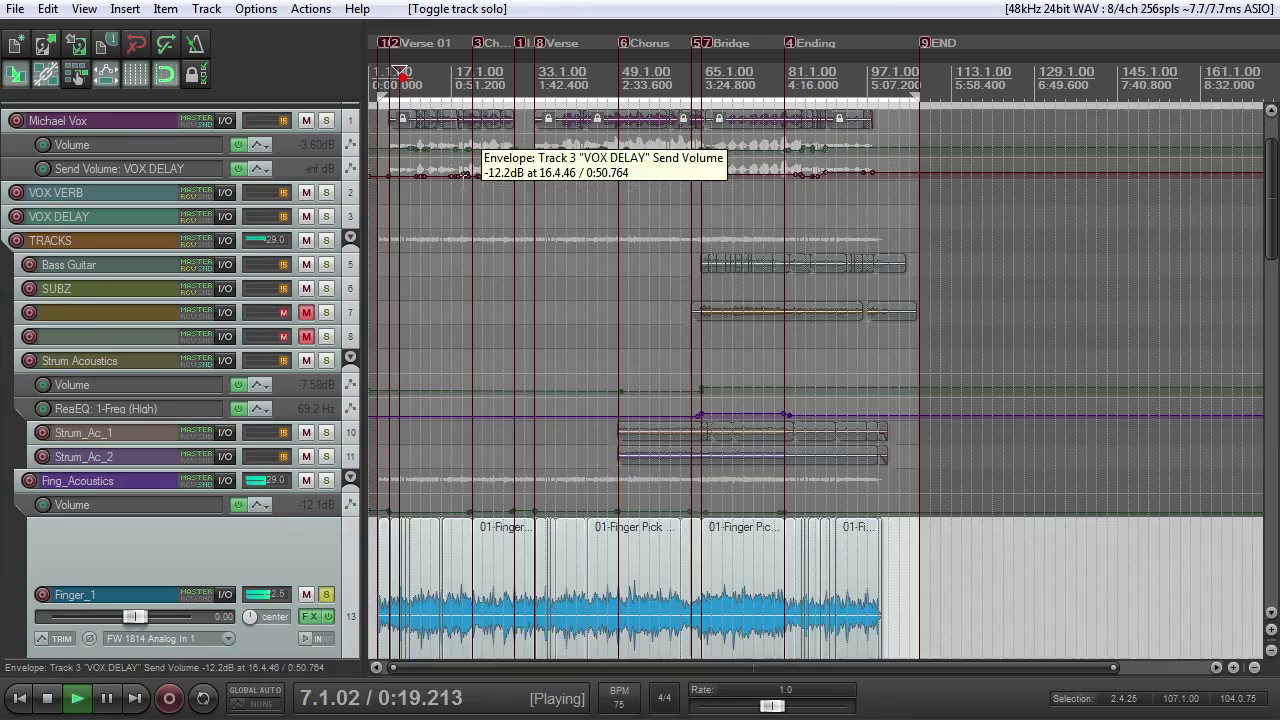
{"action": "key", "text": "minus"}
{"action": "key", "text": "minus"}
{"action": "key", "text": "minus"}
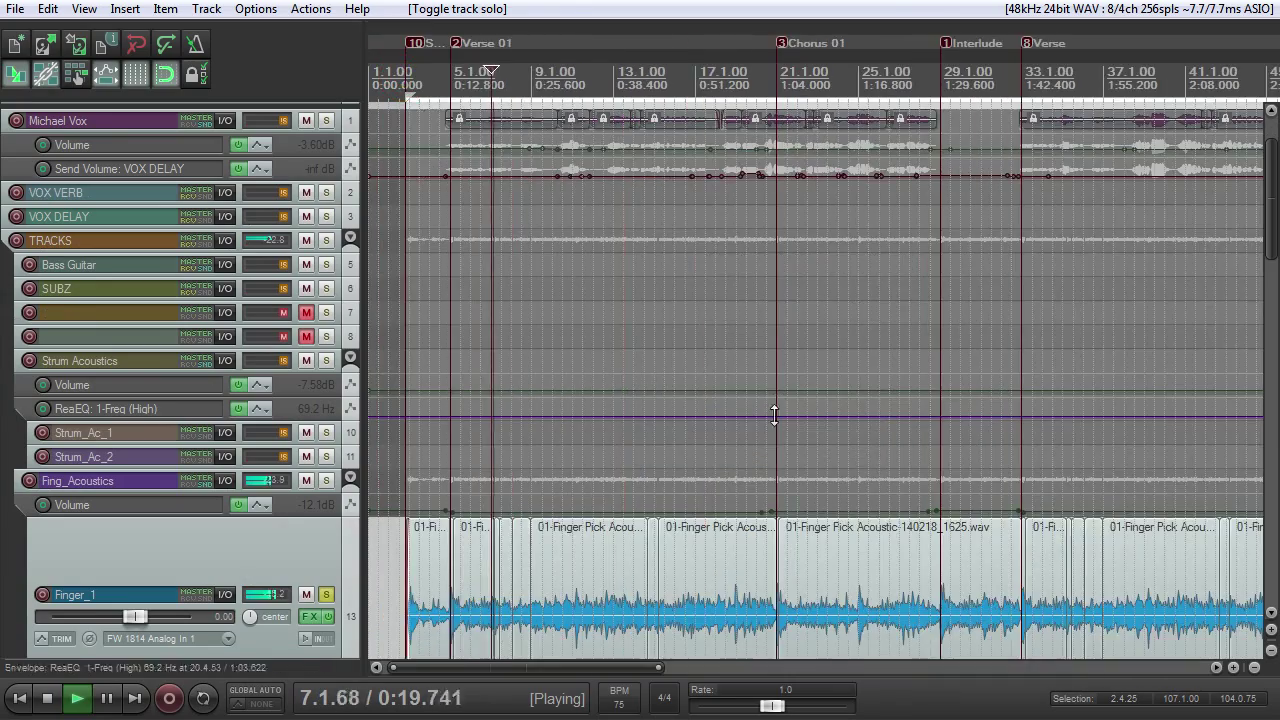
{"action": "left_click_drag", "start_coordinate": [1269, 176], "coordinate": [1269, 254]}
{"action": "scroll", "coordinate": [797, 301], "scroll_direction": "up", "scroll_amount": 4}
{"action": "scroll", "coordinate": [797, 300], "scroll_direction": "up", "scroll_amount": 3}
{"action": "scroll", "coordinate": [823, 299], "scroll_direction": "up", "scroll_amount": 3}
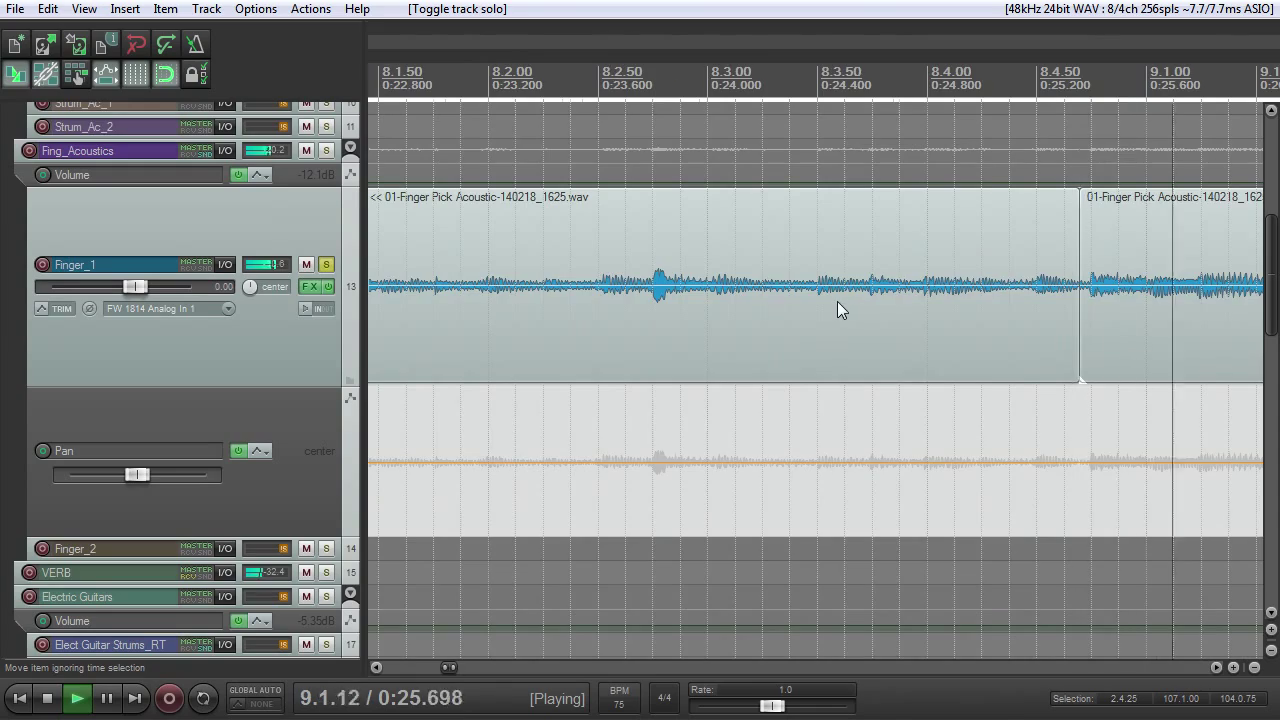
Examine the Finger_1 item edits and pan envelope from the start through Chorus 01 during playback, and stop playback
{"action": "scroll", "coordinate": [838, 301], "scroll_direction": "down", "scroll_amount": 6}
{"action": "scroll", "coordinate": [863, 290], "scroll_direction": "down", "scroll_amount": 2}
{"action": "scroll", "coordinate": [890, 289], "scroll_direction": "up", "scroll_amount": 4}
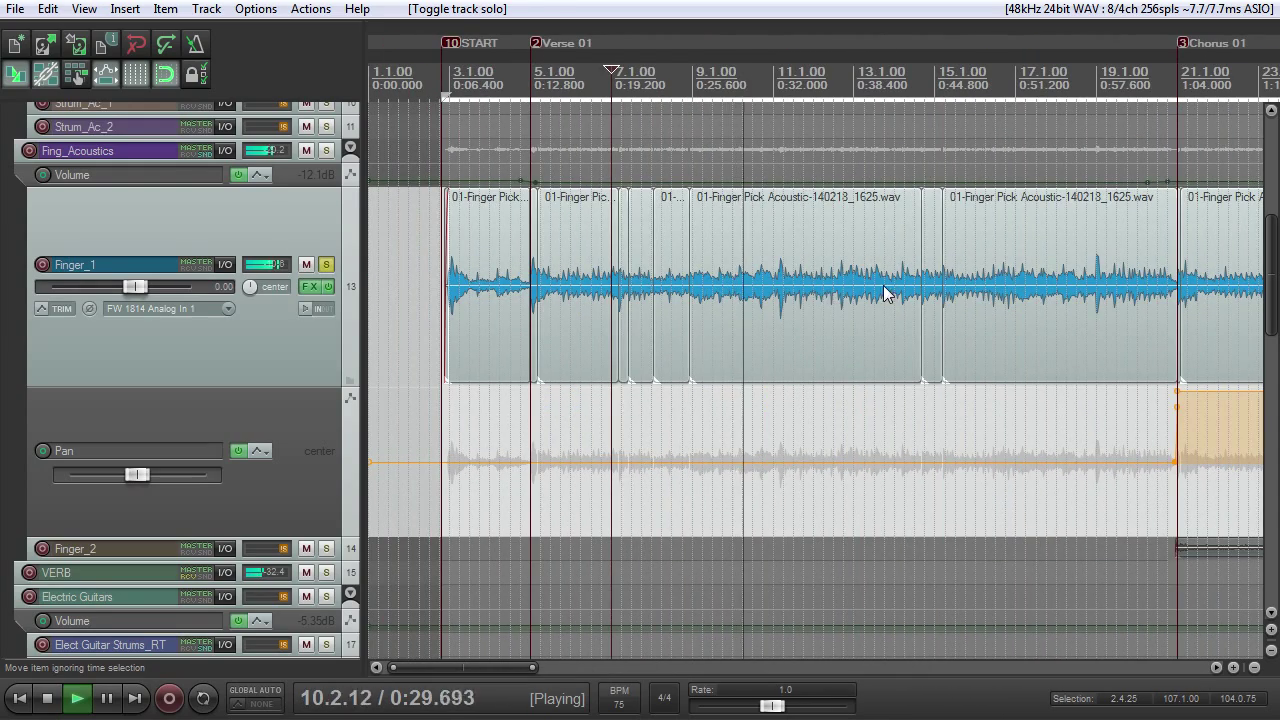
{"action": "scroll", "coordinate": [885, 290], "scroll_direction": "down", "scroll_amount": 3}
{"action": "scroll", "coordinate": [893, 301], "scroll_direction": "up", "scroll_amount": 3}
{"action": "key", "text": "space"}
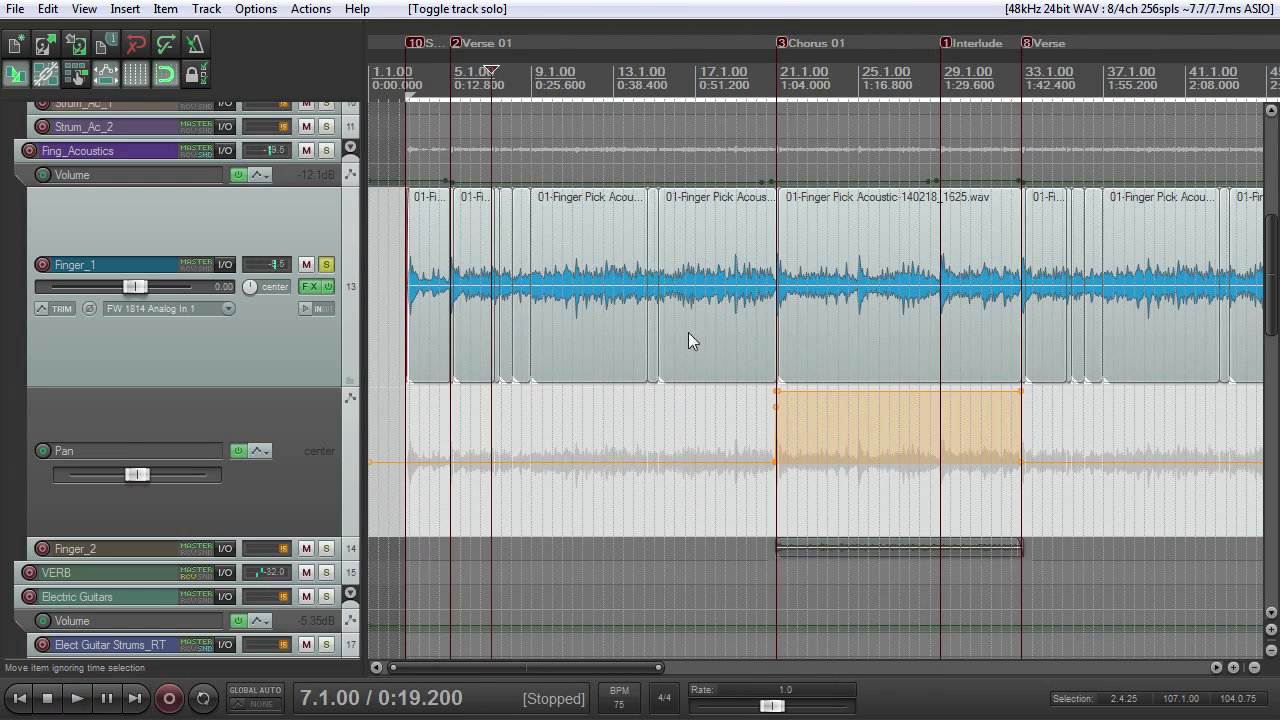
Enlarge the Finger_2 track, solo it together with Finger_1 and place the edit cursor at 20.4.00, just before Chorus 01
{"action": "scroll", "coordinate": [725, 372], "scroll_direction": "down", "scroll_amount": 2}
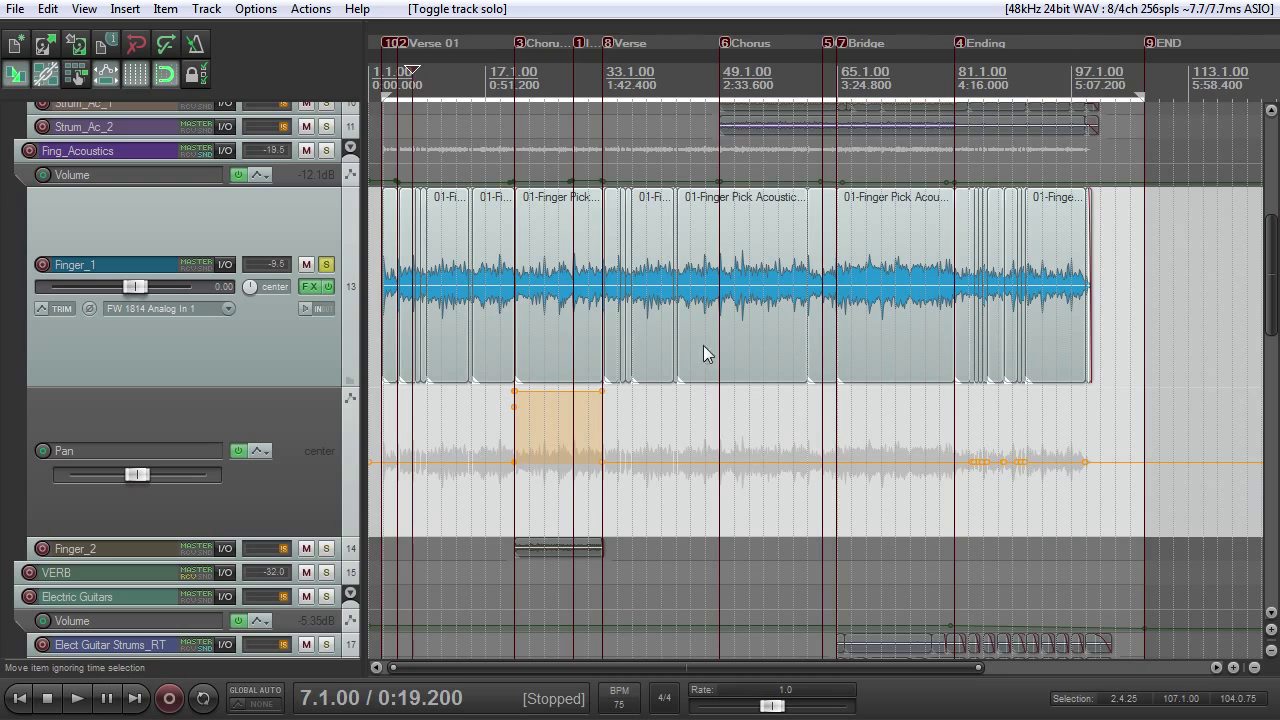
{"action": "scroll", "coordinate": [690, 332], "scroll_direction": "up", "scroll_amount": 1}
{"action": "scroll", "coordinate": [963, 289], "scroll_direction": "down", "scroll_amount": 1}
{"action": "double_click", "coordinate": [300, 558]}
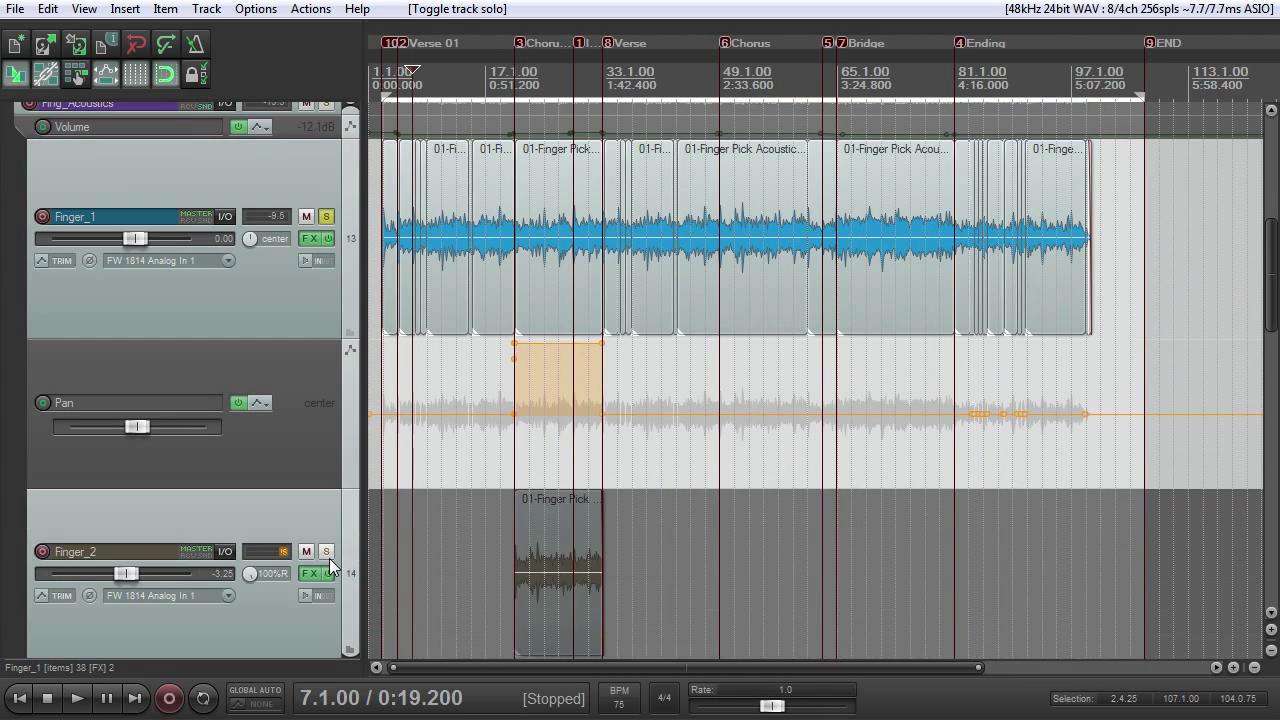
{"action": "left_click", "coordinate": [326, 551]}
{"action": "left_click", "coordinate": [514, 391]}
{"action": "scroll", "coordinate": [514, 391], "scroll_direction": "up", "scroll_amount": 5}
{"action": "left_click", "coordinate": [798, 78]}
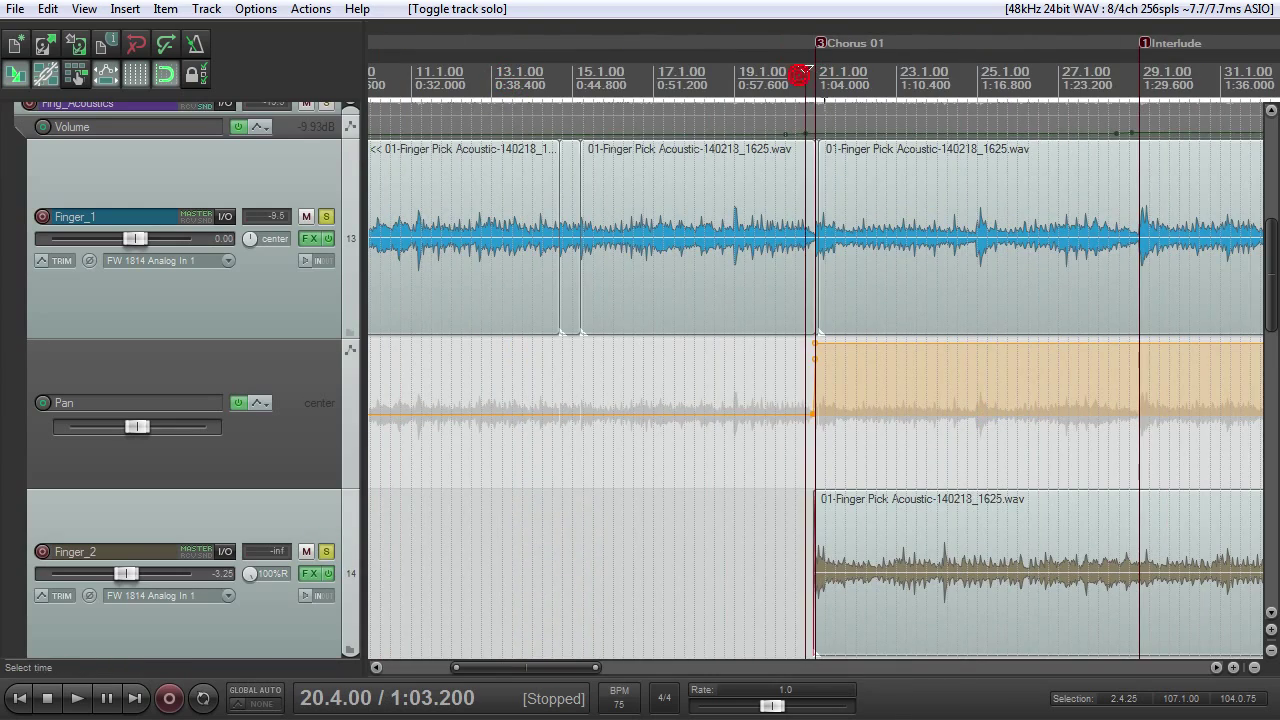
Compare the Finger_1 and Finger_2 parts in both choruses and place the edit cursor at 22.1.00 within Chorus 01
{"action": "scroll", "coordinate": [891, 206], "scroll_direction": "down", "scroll_amount": 3}
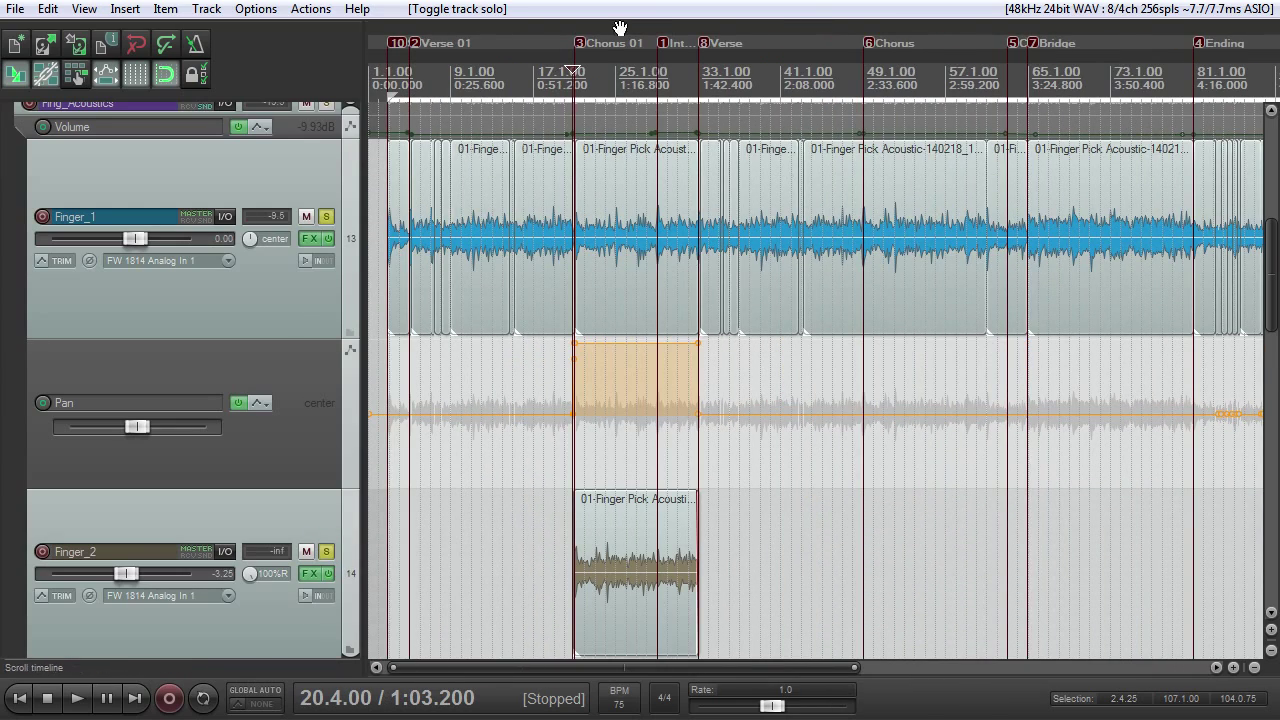
{"action": "scroll", "coordinate": [717, 161], "scroll_direction": "down", "scroll_amount": 2}
{"action": "scroll", "coordinate": [717, 161], "scroll_direction": "up", "scroll_amount": 2}
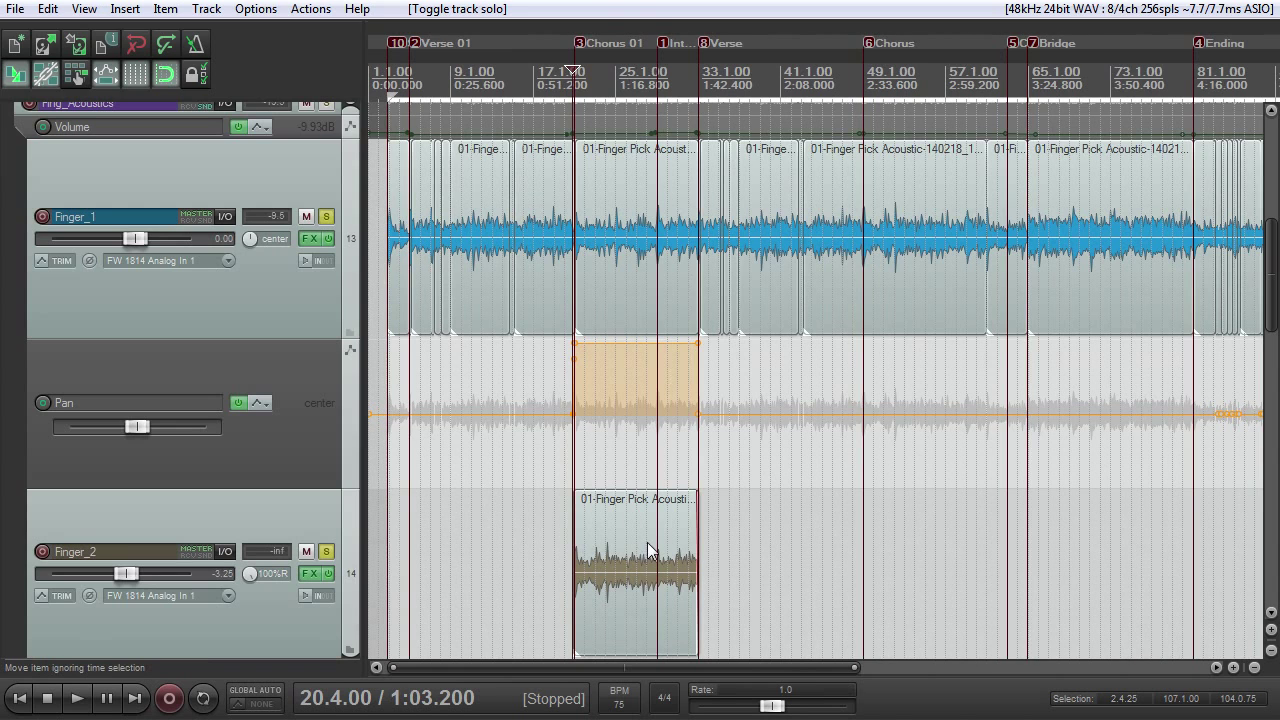
{"action": "left_click", "coordinate": [912, 234]}
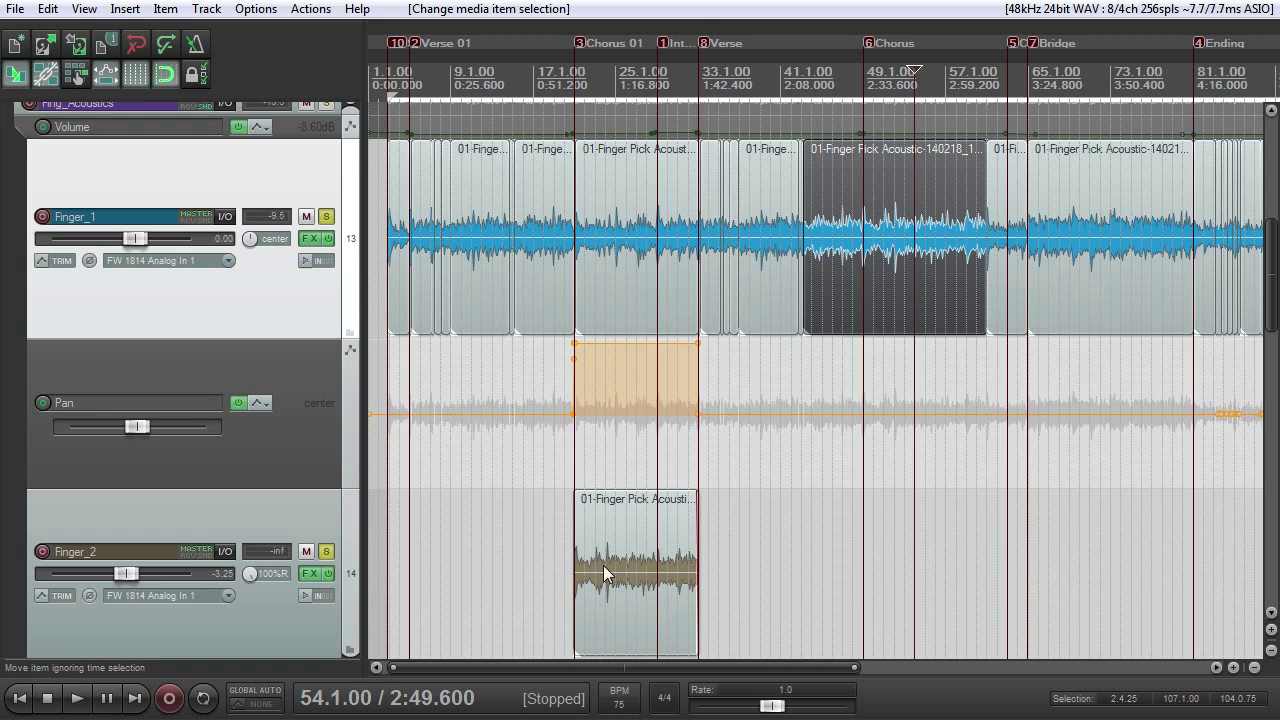
{"action": "left_click", "coordinate": [585, 83]}
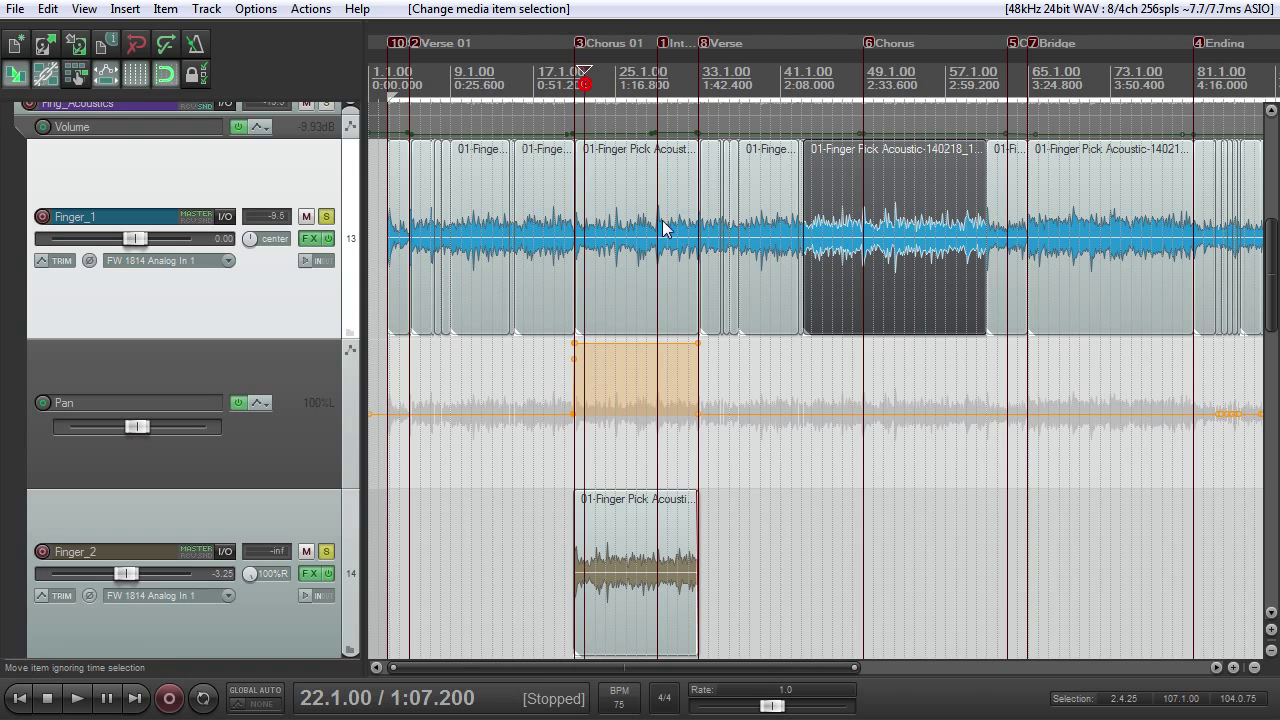
{"action": "scroll", "coordinate": [662, 228], "scroll_direction": "up", "scroll_amount": 4}
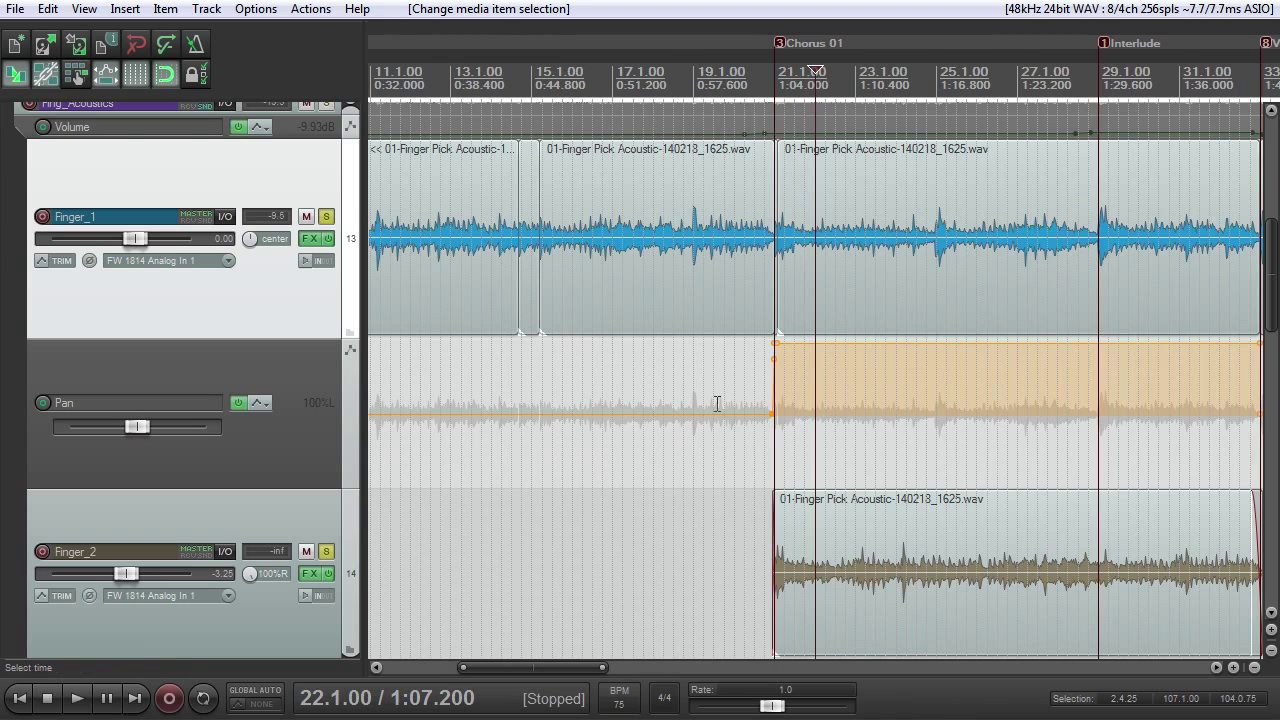
Solo the Fing_Acoustics folder, play Finger_1 and Finger_2 from bar 22, then stop playback and clear their solos
{"action": "left_click", "coordinate": [297, 377]}
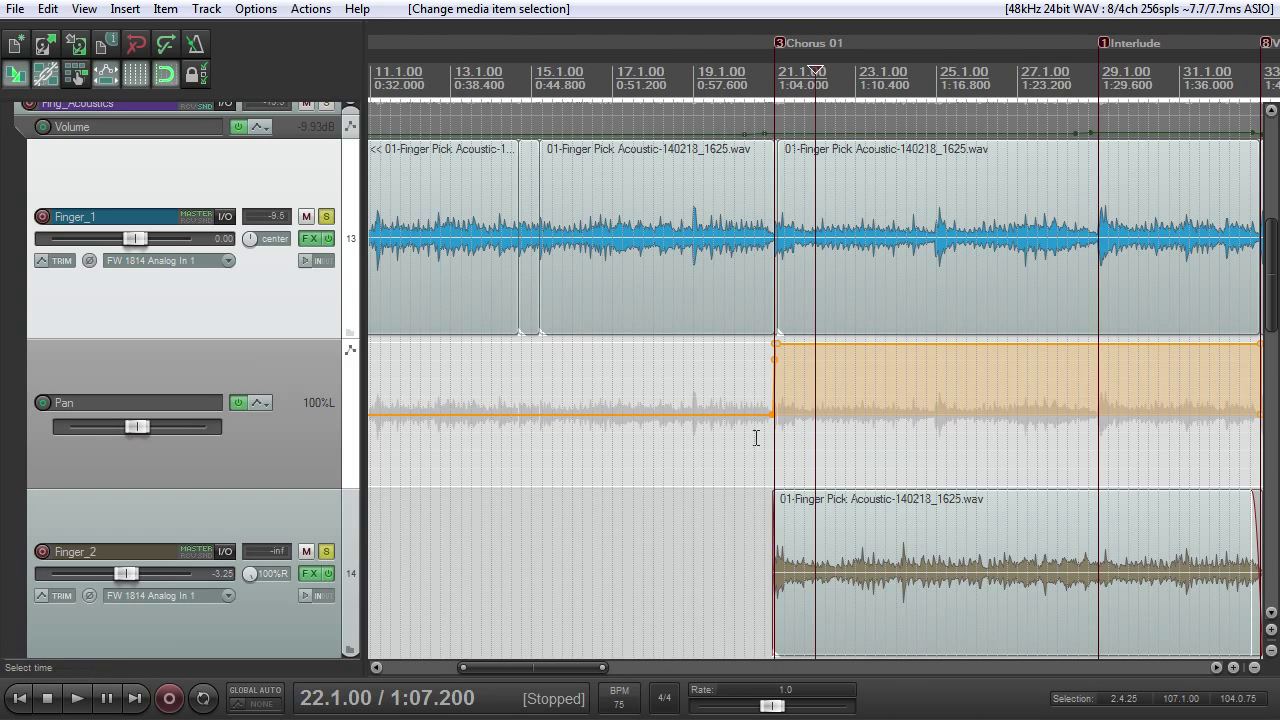
{"action": "left_click", "coordinate": [246, 630]}
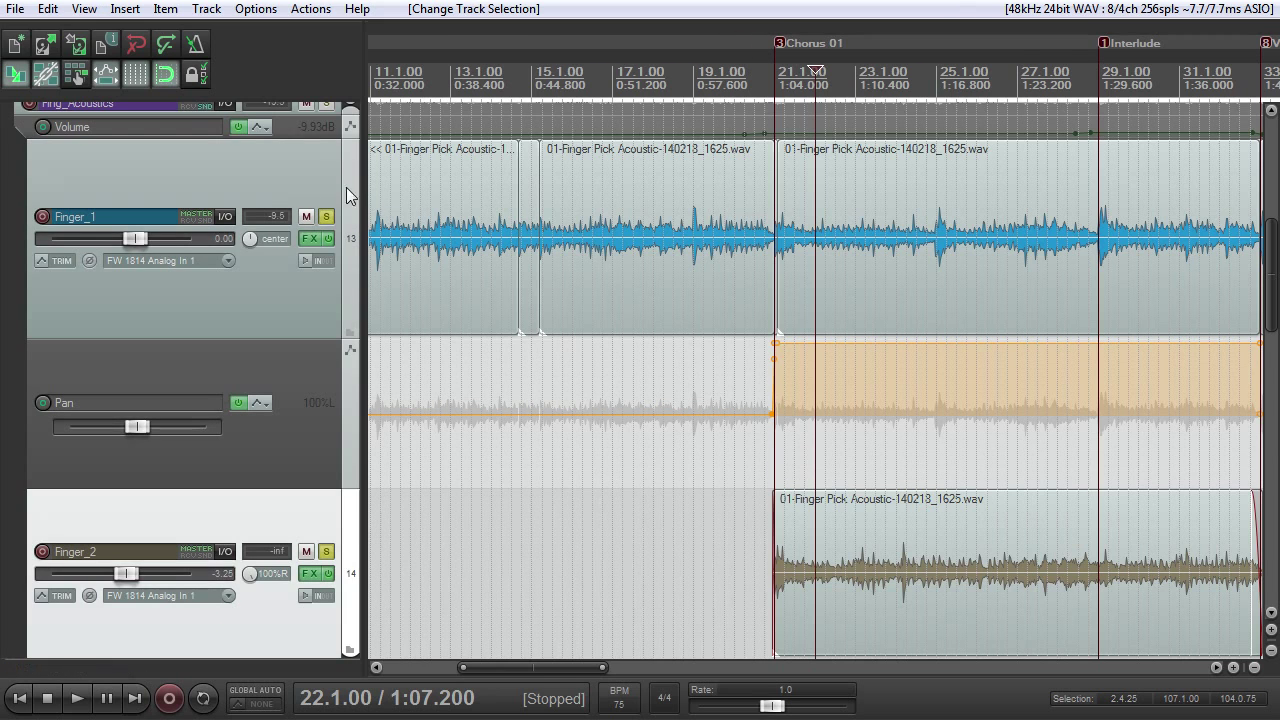
{"action": "left_click", "coordinate": [326, 105]}
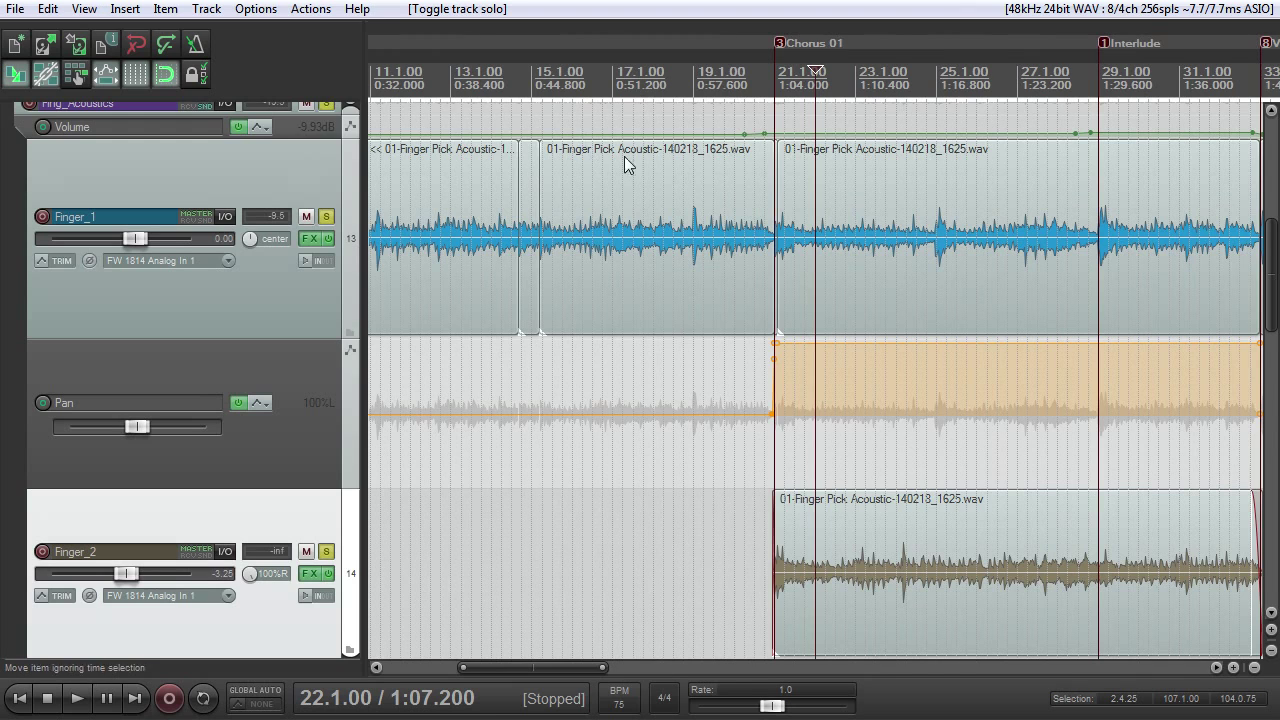
{"action": "key", "text": "space"}
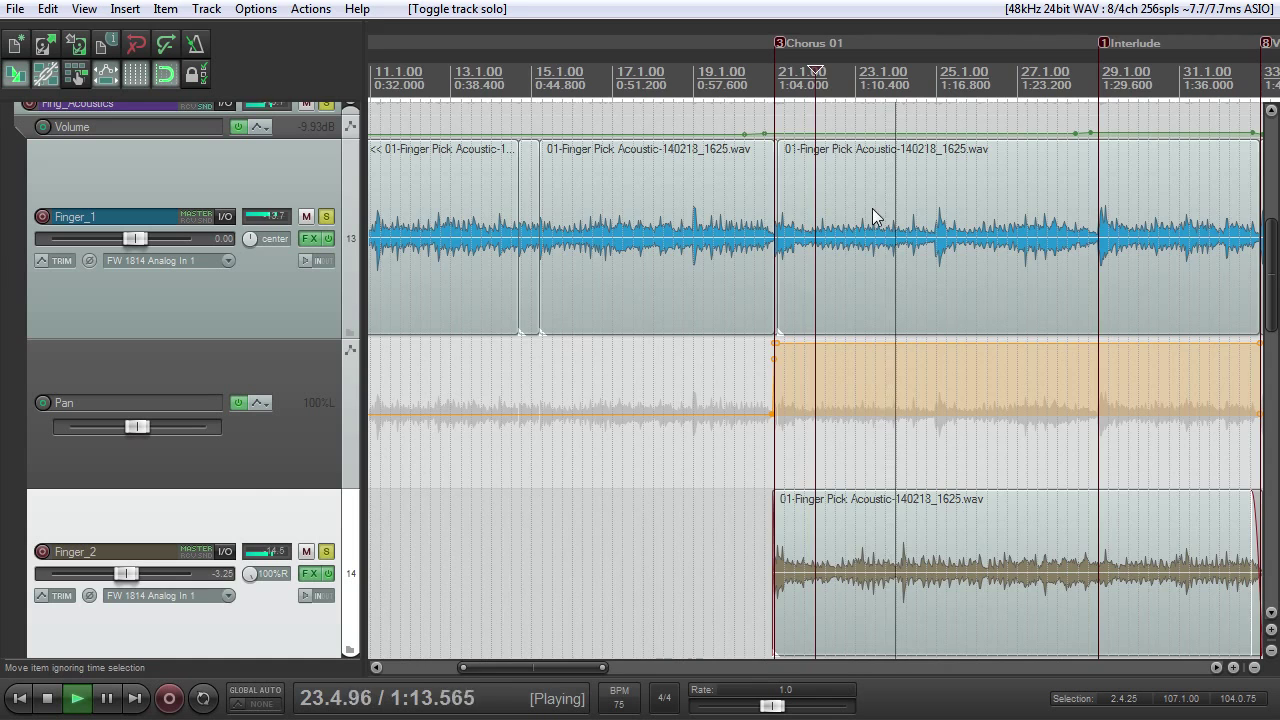
{"action": "scroll", "coordinate": [795, 205], "scroll_direction": "down", "scroll_amount": 3}
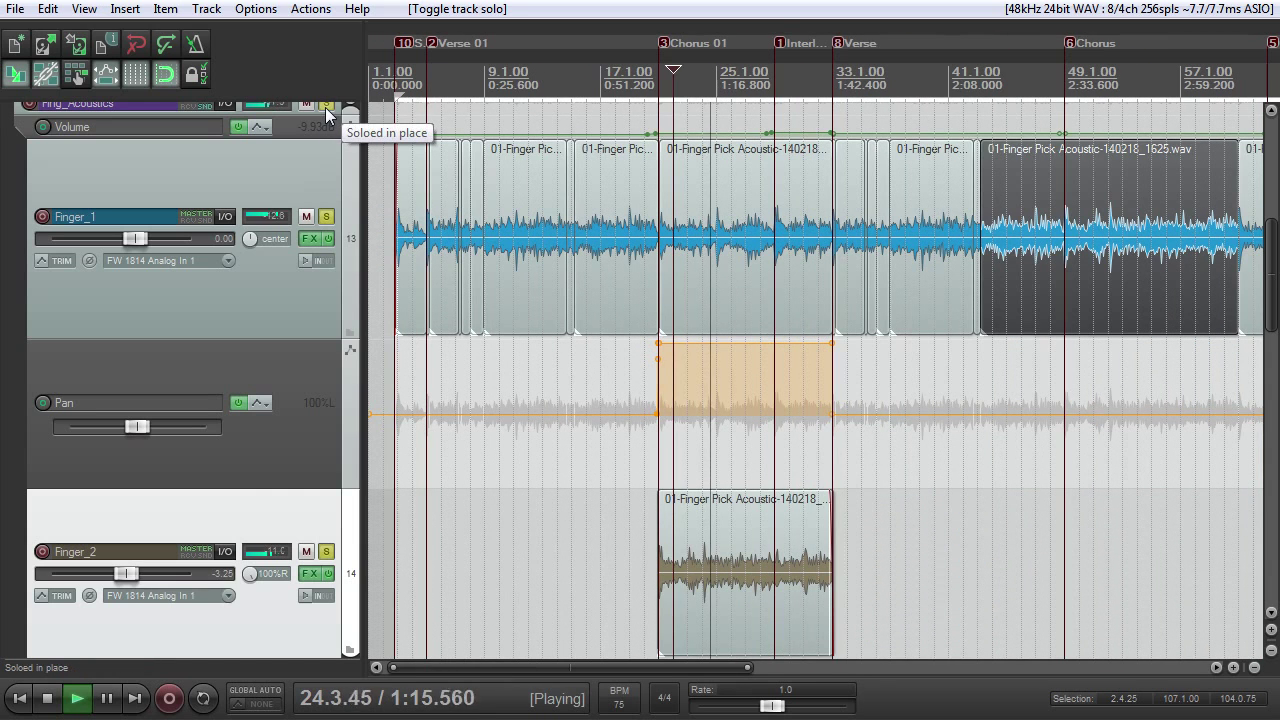
{"action": "key", "text": "space"}
{"action": "left_click_drag", "start_coordinate": [326, 109], "coordinate": [329, 545]}
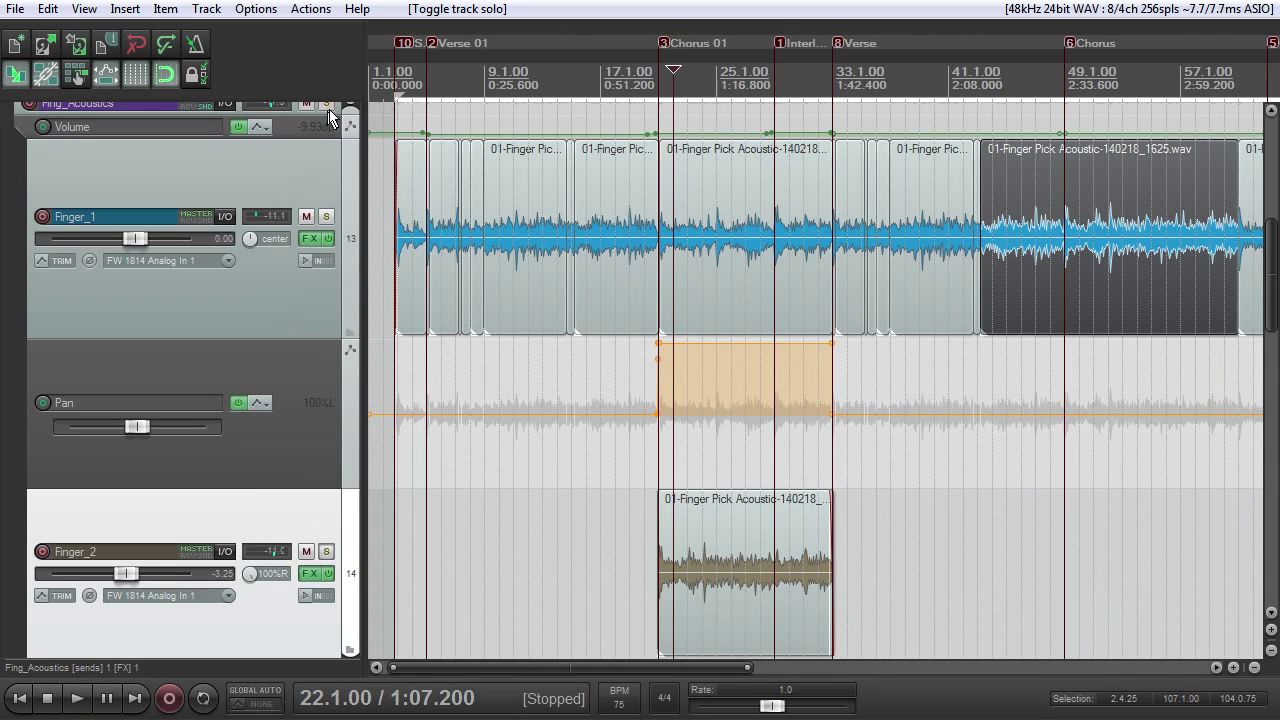
Solo Strum_Ac_1 and Strum_Ac_2 and play them from bar 50 in the Chorus section
{"action": "key", "text": "ctrl+z"}
{"action": "key", "text": "ctrl+z"}
{"action": "left_click", "coordinate": [880, 177]}
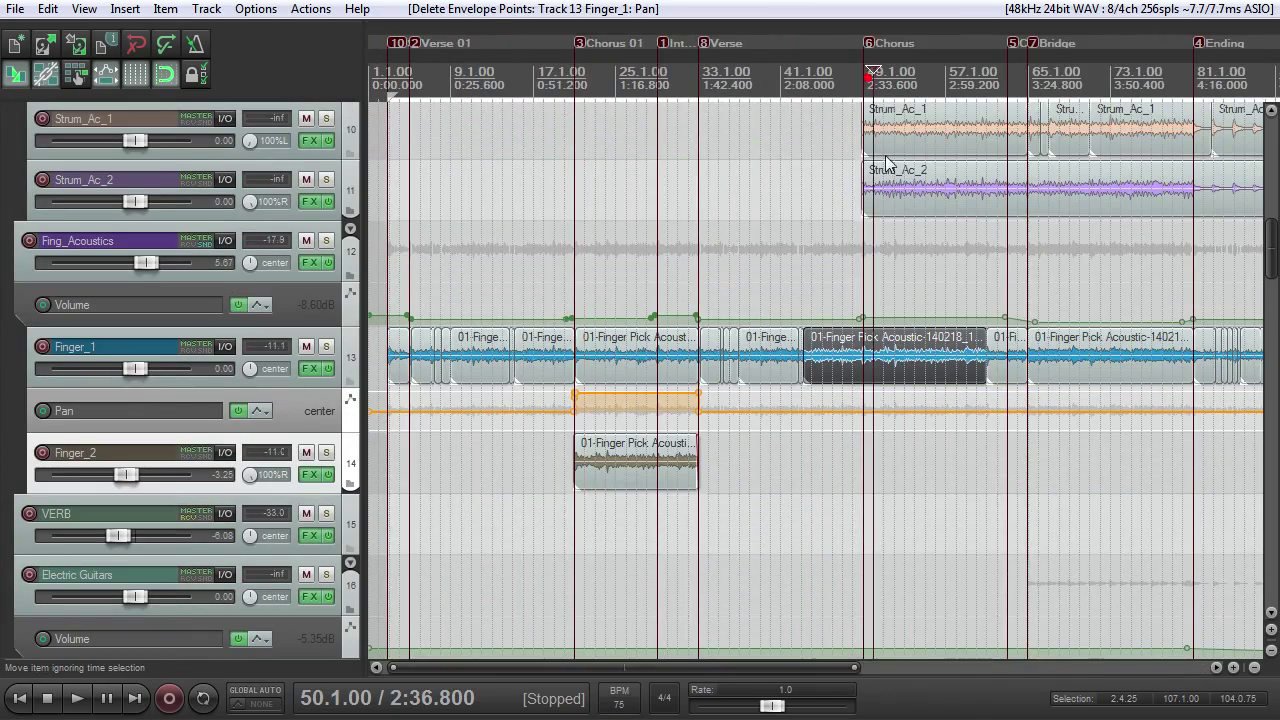
{"action": "scroll", "coordinate": [884, 175], "scroll_direction": "up", "scroll_amount": 3}
{"action": "scroll", "coordinate": [884, 175], "scroll_direction": "down", "scroll_amount": 3}
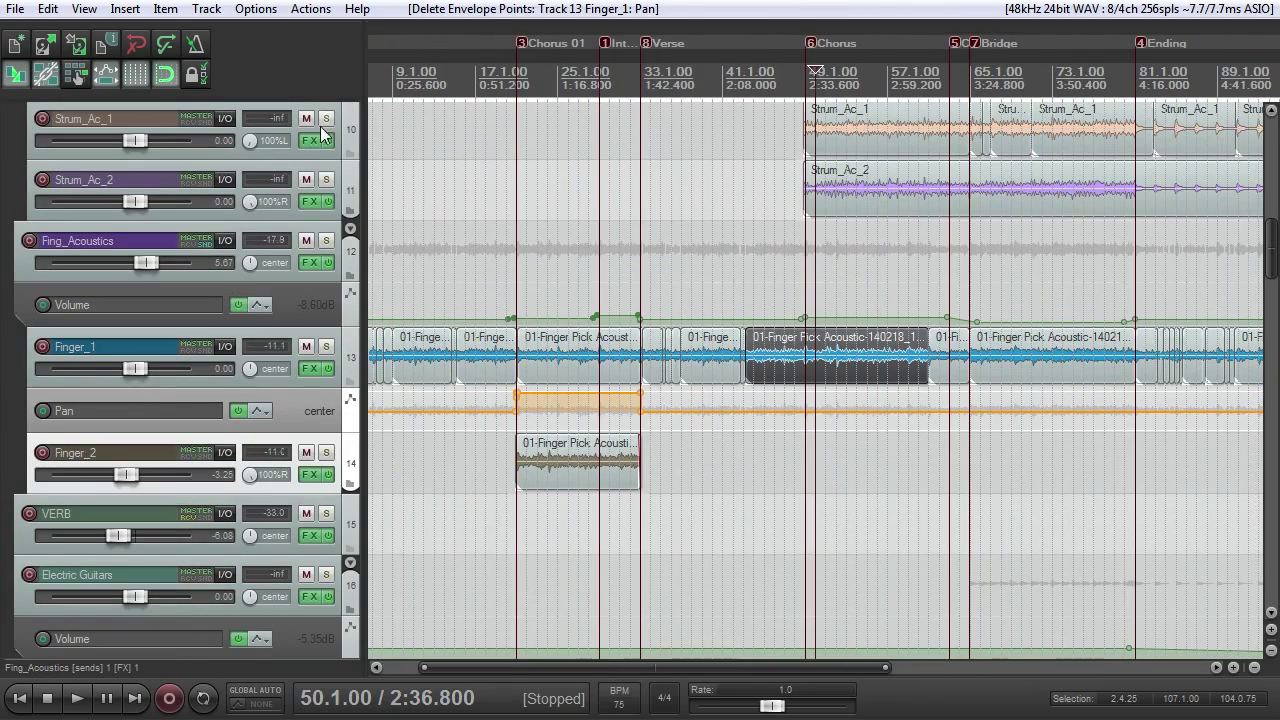
{"action": "left_click_drag", "start_coordinate": [322, 127], "coordinate": [326, 180]}
{"action": "key", "text": "space"}
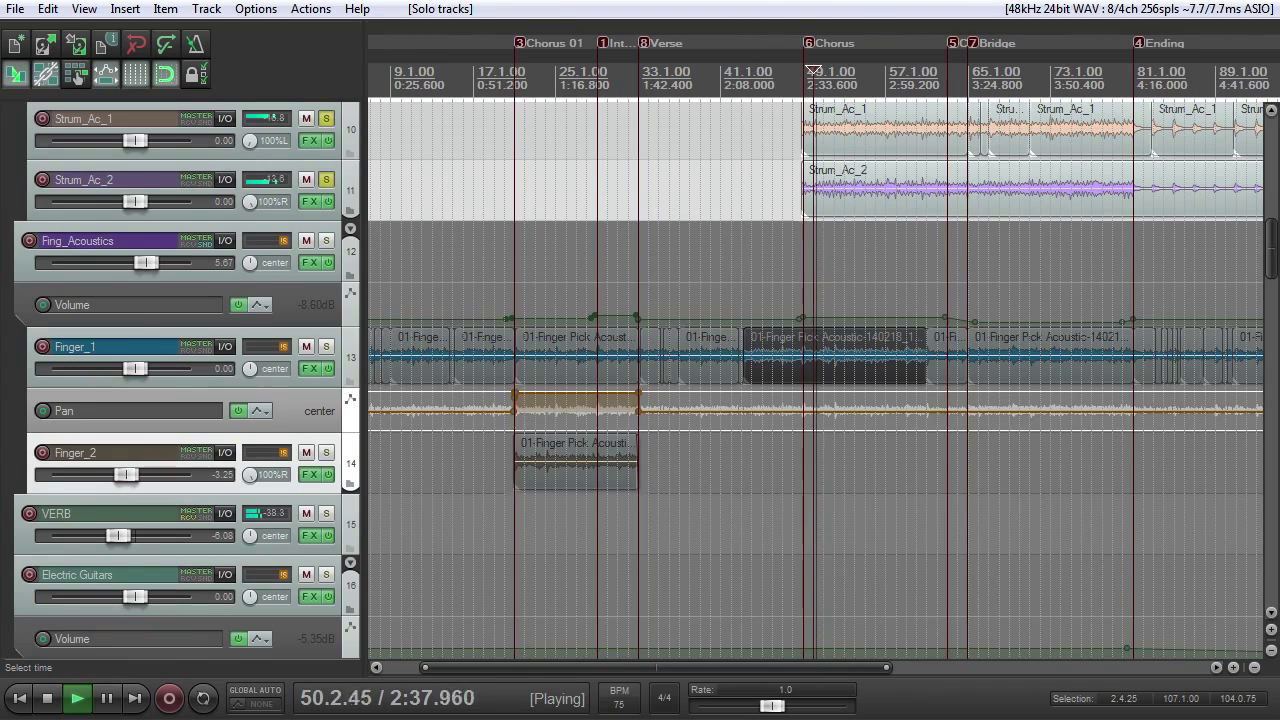
{"action": "left_click_drag", "start_coordinate": [1271, 243], "coordinate": [1271, 220]}
{"action": "scroll", "coordinate": [1180, 236], "scroll_direction": "up", "scroll_amount": 1}
{"action": "scroll", "coordinate": [1150, 238], "scroll_direction": "down", "scroll_amount": 1}
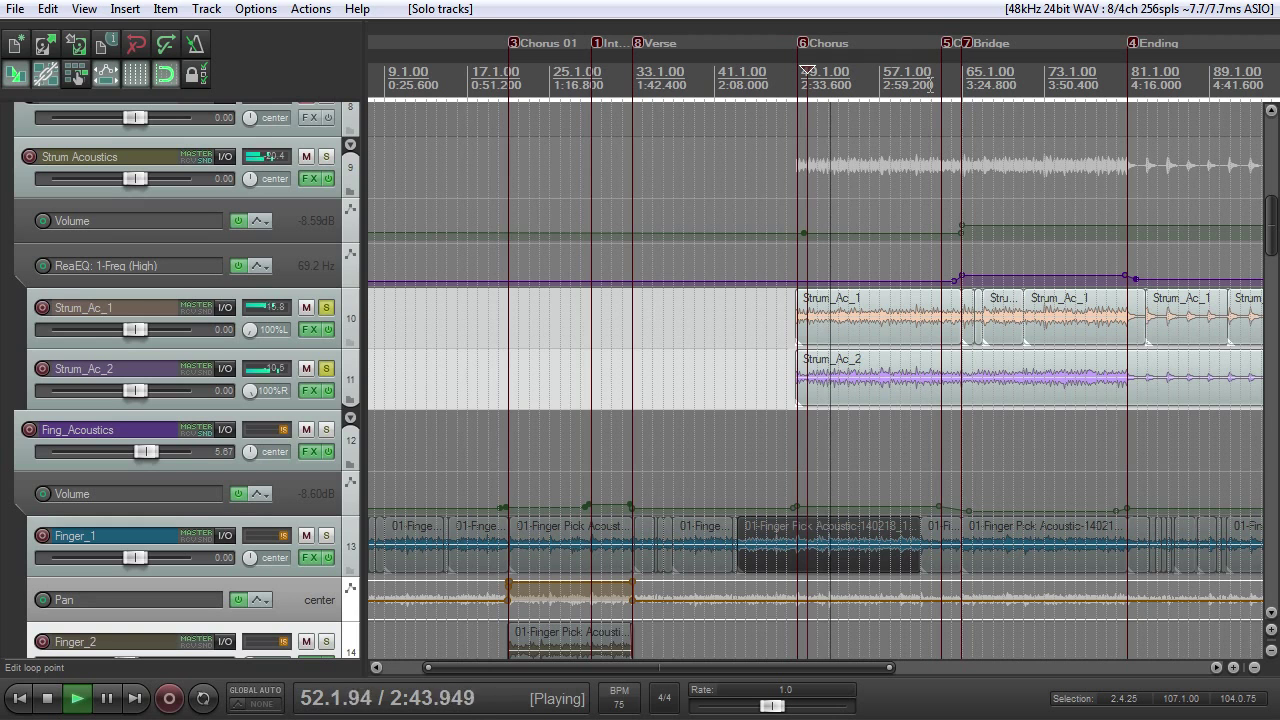
Play the soloed strummed acoustic tracks from bar 64 across the transition into the Bridge
{"action": "left_click", "coordinate": [952, 73]}
{"action": "scroll", "coordinate": [998, 119], "scroll_direction": "up", "scroll_amount": 4}
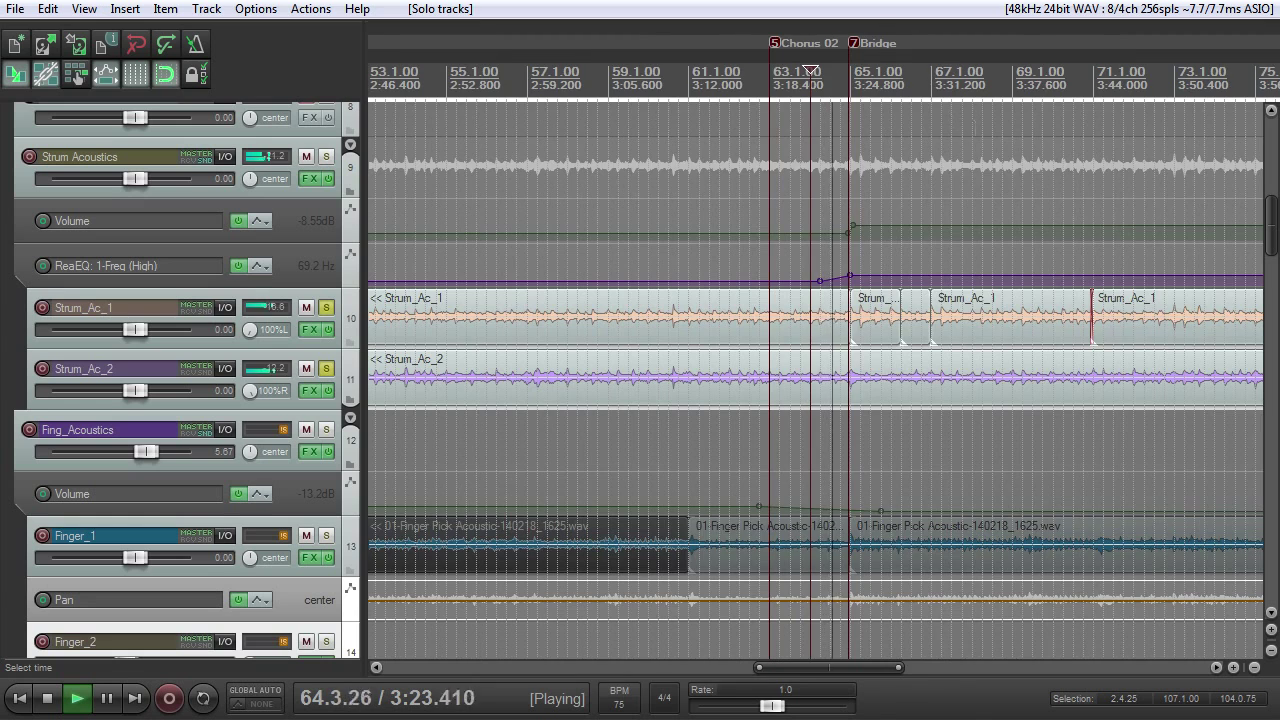
{"action": "scroll", "coordinate": [952, 120], "scroll_direction": "up", "scroll_amount": 2}
{"action": "scroll", "coordinate": [974, 133], "scroll_direction": "down", "scroll_amount": 2}
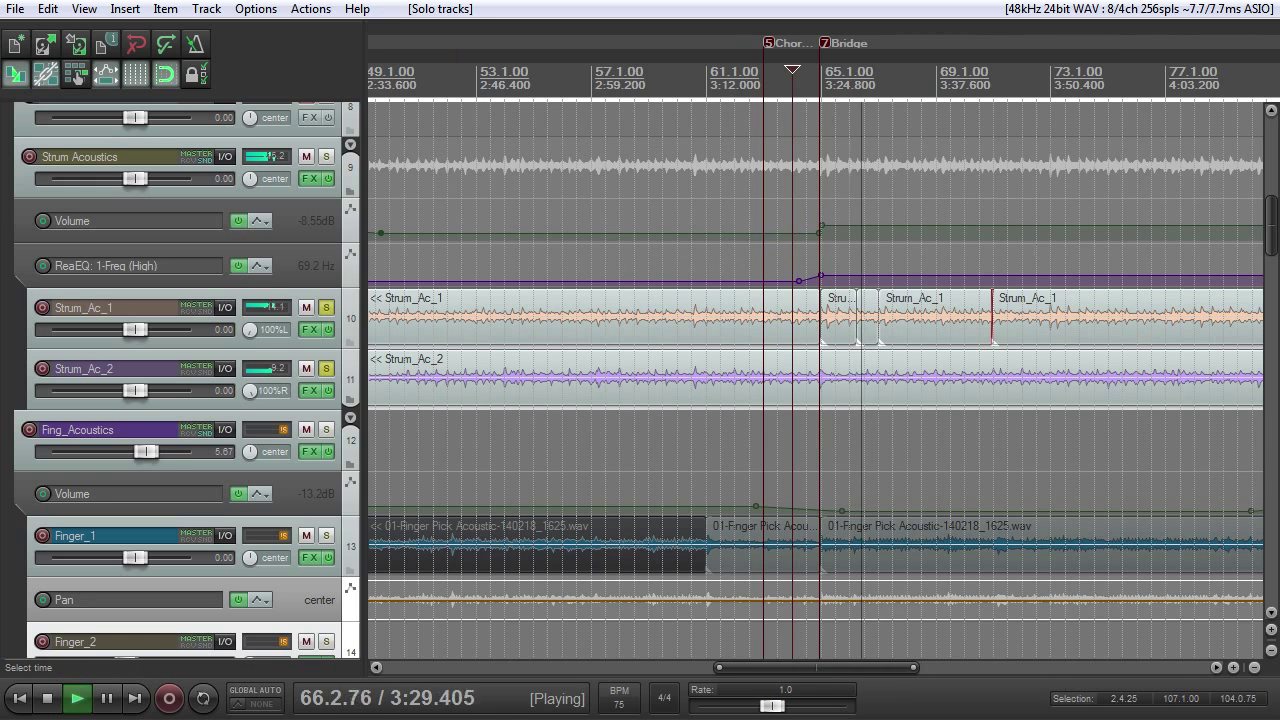
{"action": "scroll", "coordinate": [553, 299], "scroll_direction": "down", "scroll_amount": 3}
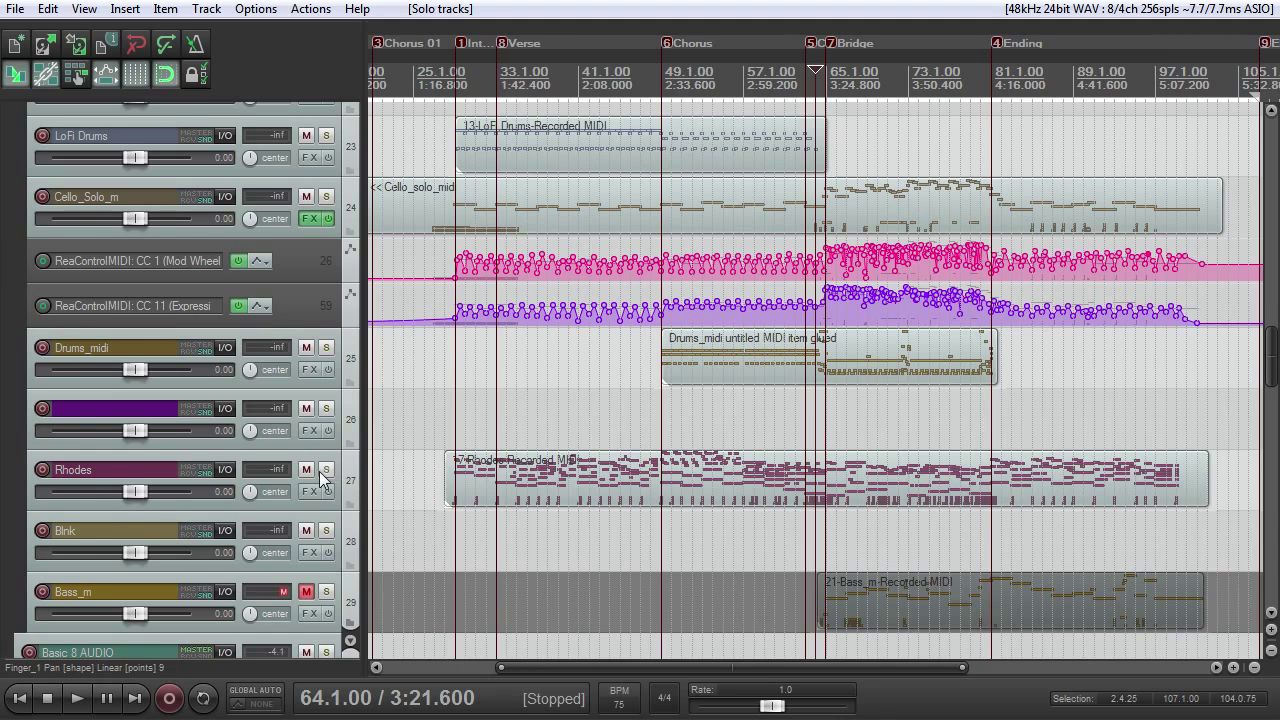
Inspect the Massive track's effect chain, viewing the Massive synth and its ReaEQ, and close it
{"action": "scroll", "coordinate": [1271, 357], "scroll_direction": "down", "scroll_amount": 12}
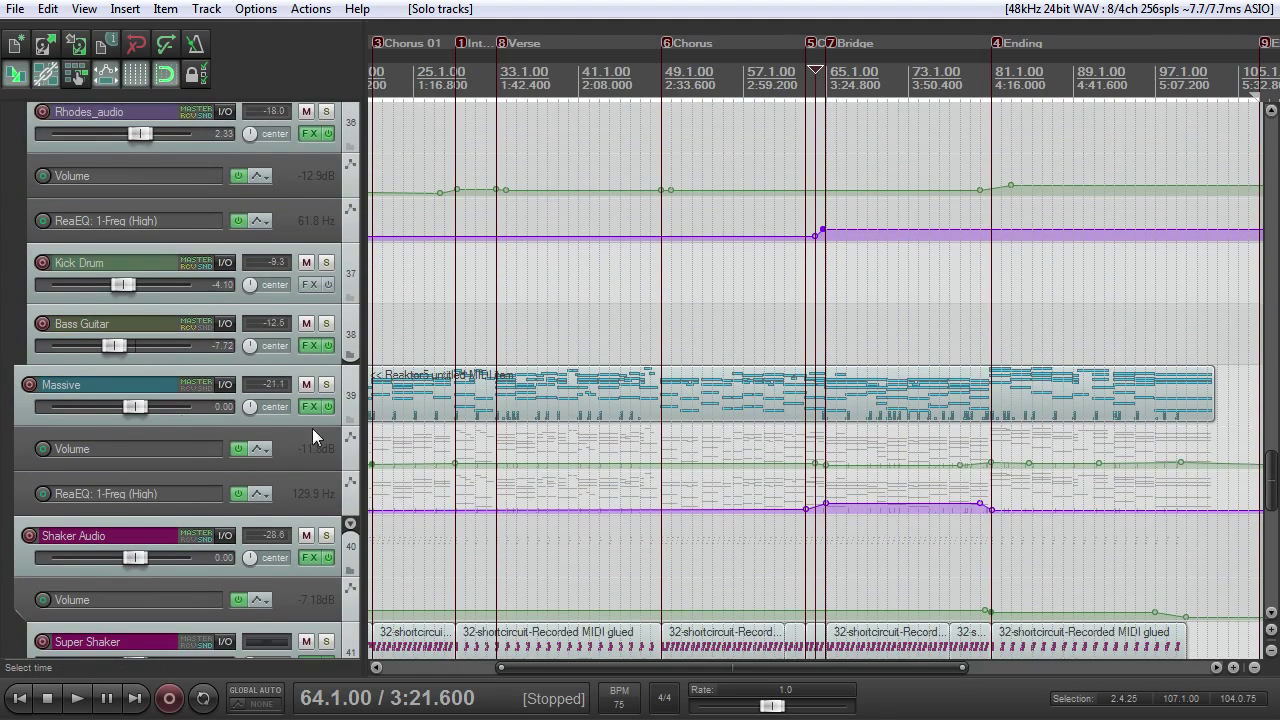
{"action": "left_click", "coordinate": [311, 406]}
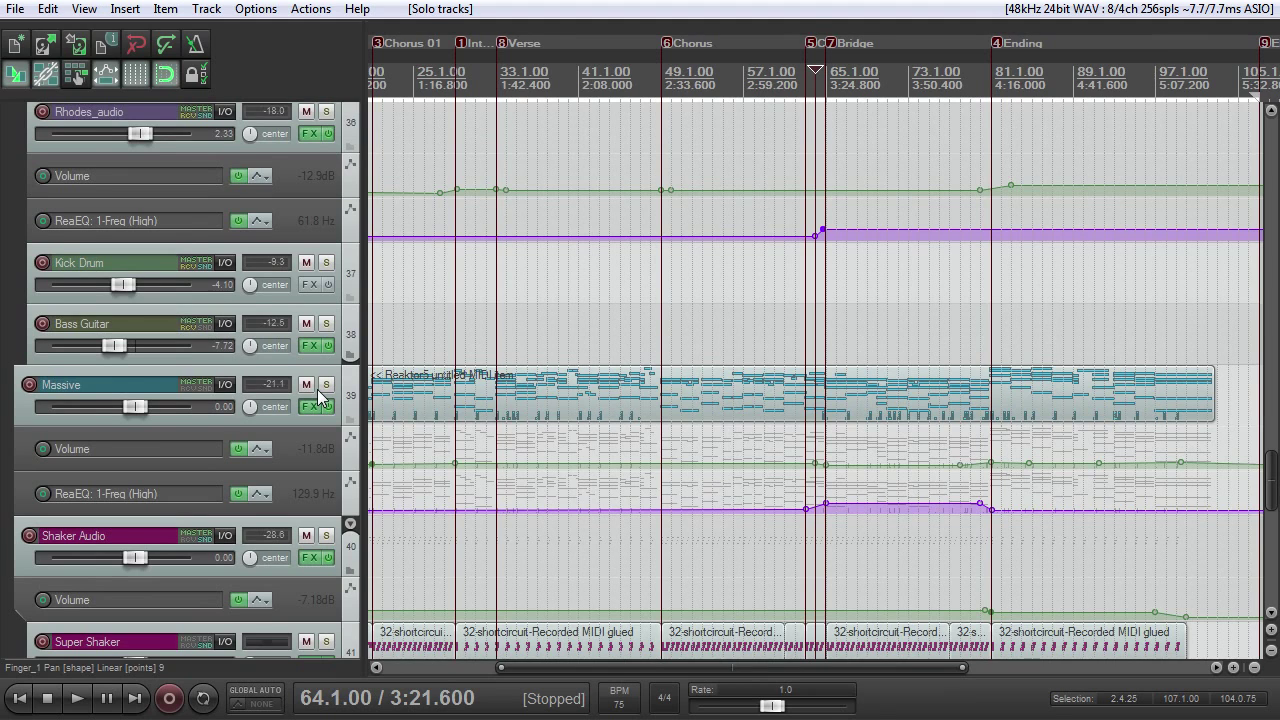
{"action": "left_click", "coordinate": [316, 400]}
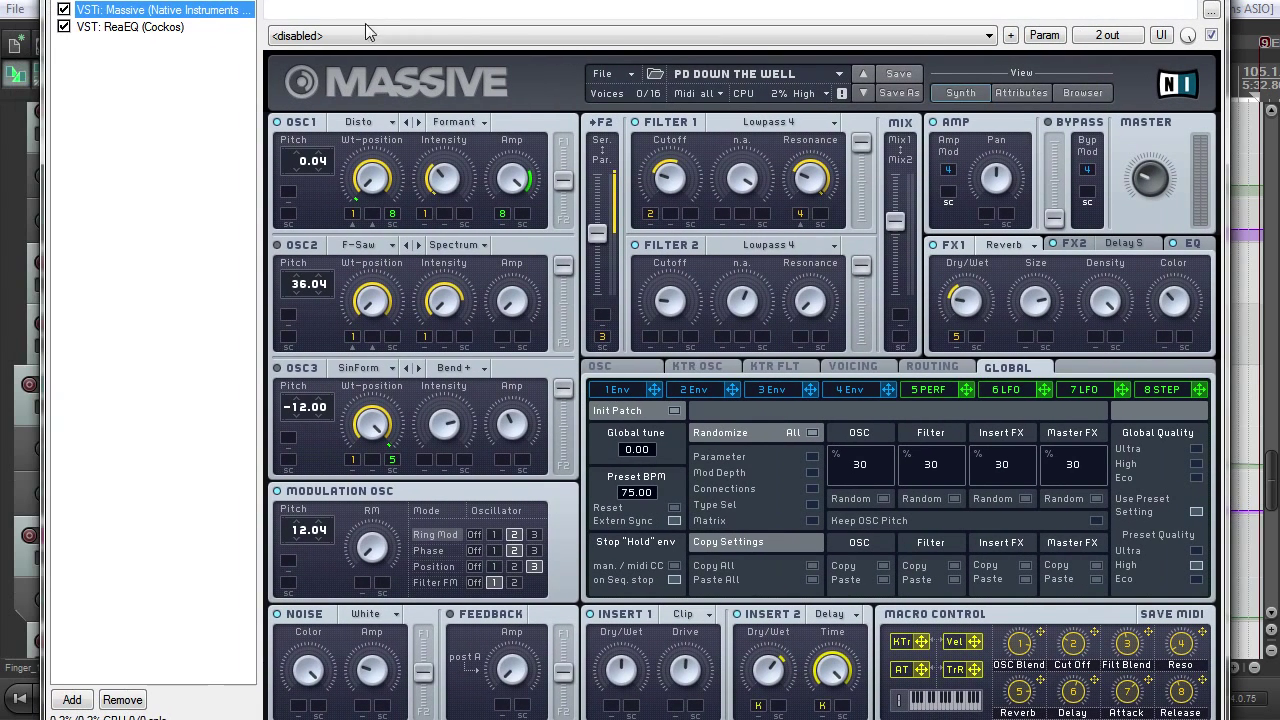
{"action": "left_click", "coordinate": [184, 27]}
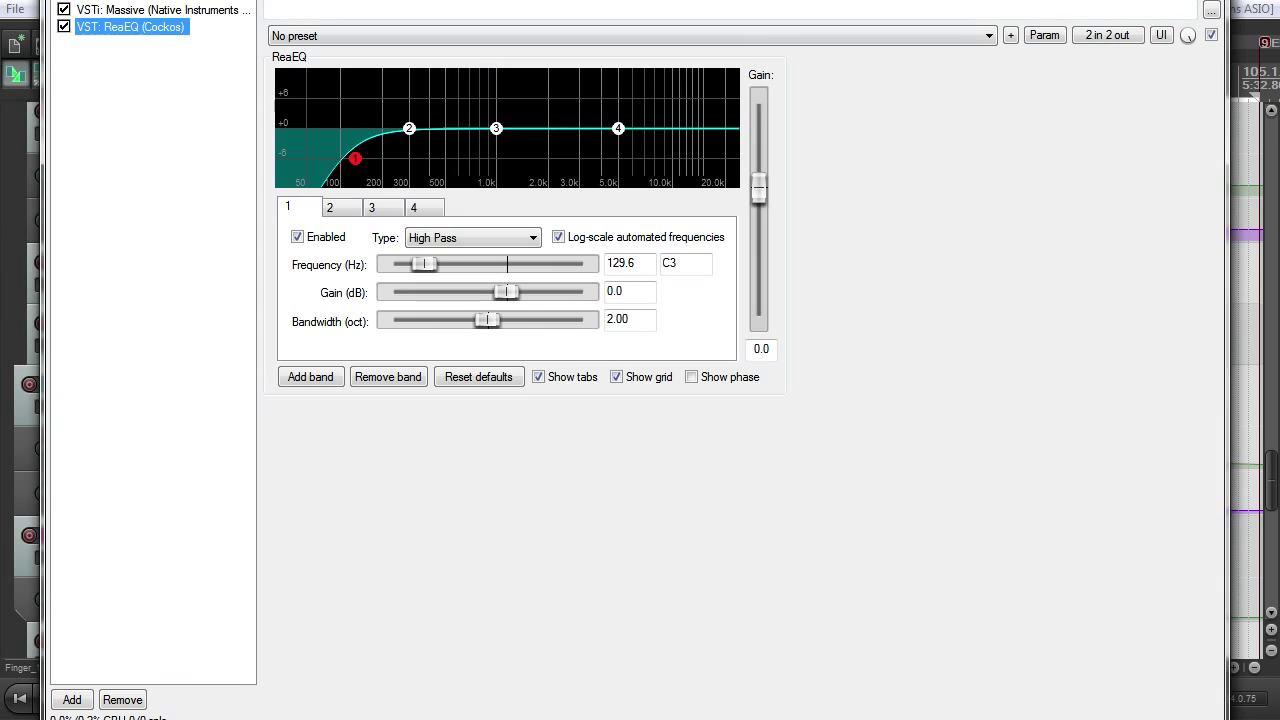
{"action": "key", "text": "Escape"}
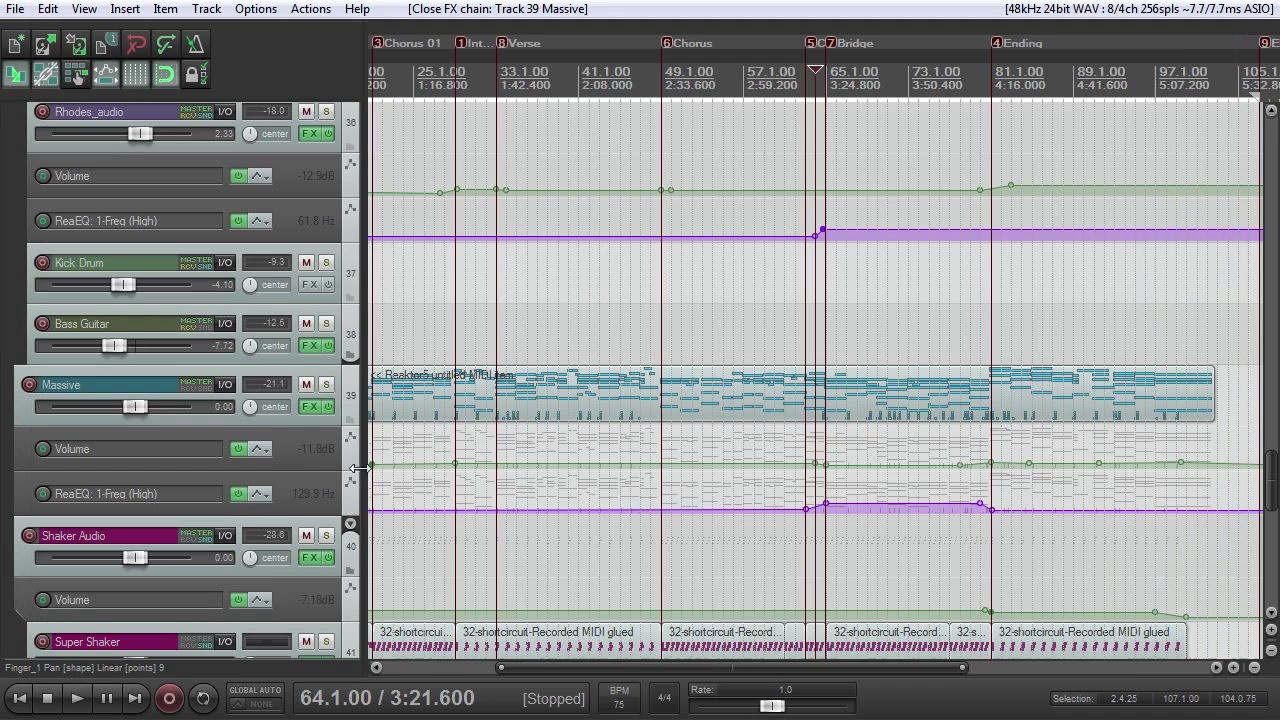
Solo the Massive track, enlarge it while it plays, and clear the solo and stop playback
{"action": "left_click", "coordinate": [330, 384]}
{"action": "scroll", "coordinate": [568, 211], "scroll_direction": "up", "scroll_amount": 2}
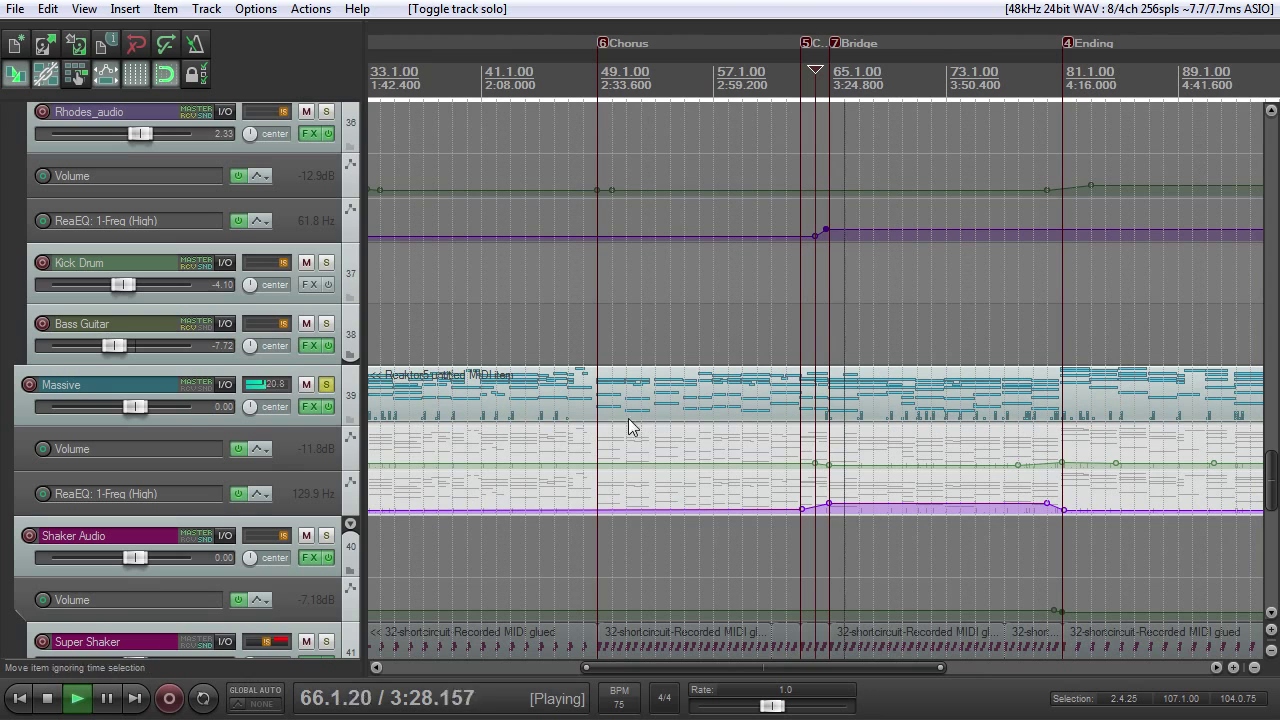
{"action": "left_click_drag", "start_coordinate": [321, 426], "coordinate": [300, 496]}
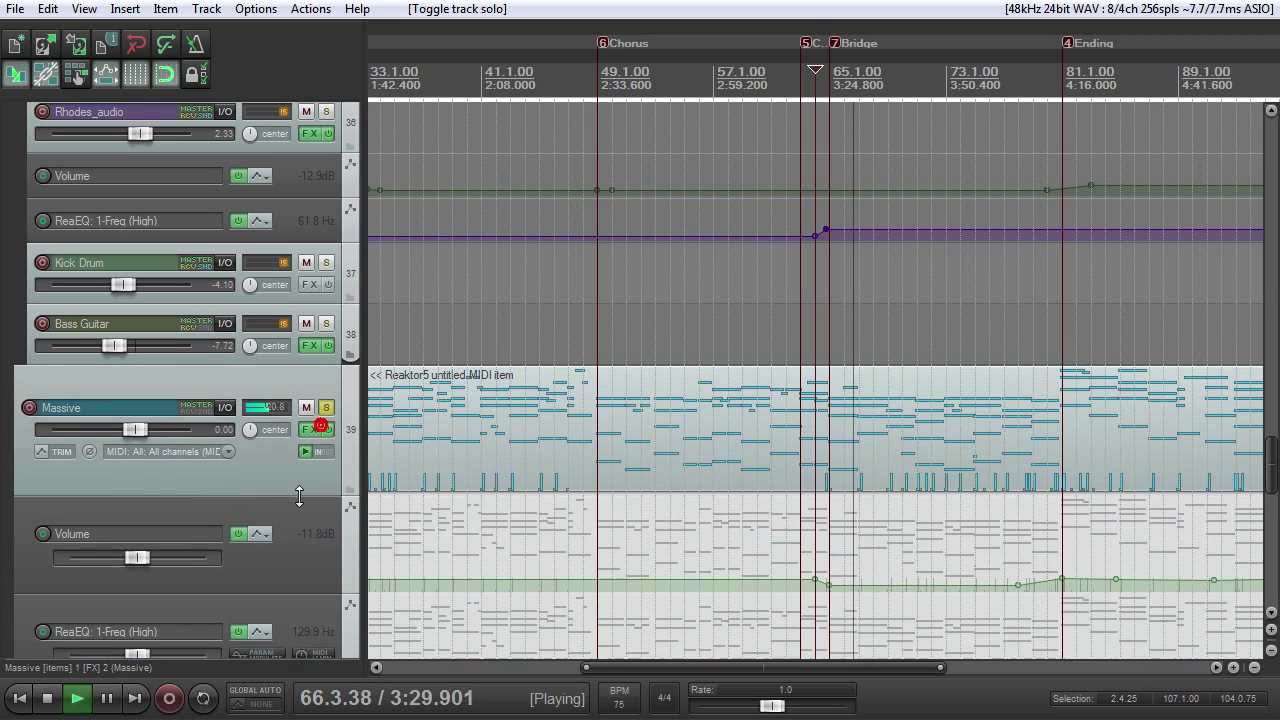
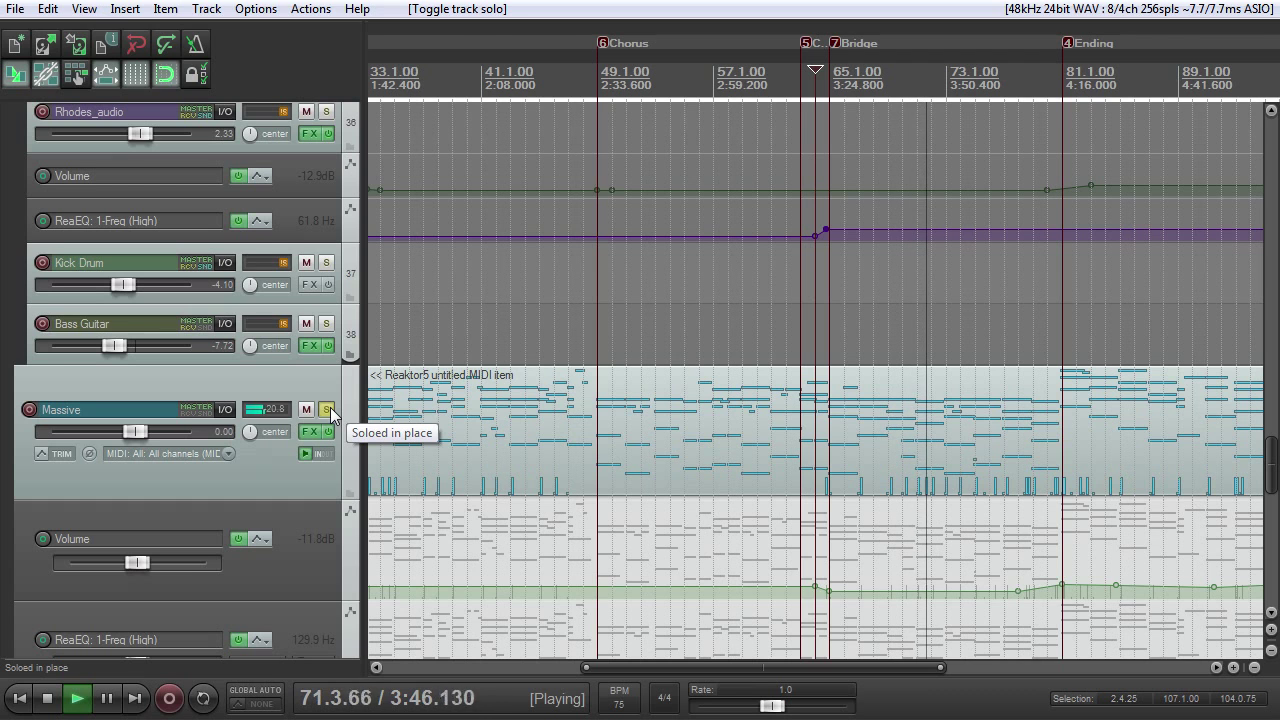
{"action": "left_click", "coordinate": [327, 409]}
{"action": "key", "text": "space"}
Solo the Rhodes MIDI track and play it from bar 31 in the Interlude
{"action": "scroll", "coordinate": [1141, 402], "scroll_direction": "down", "scroll_amount": 5}
{"action": "left_click_drag", "start_coordinate": [1271, 464], "coordinate": [1250, 351]}
{"action": "scroll", "coordinate": [591, 374], "scroll_direction": "up", "scroll_amount": 3}
{"action": "scroll", "coordinate": [587, 401], "scroll_direction": "up", "scroll_amount": 4}
{"action": "scroll", "coordinate": [587, 401], "scroll_direction": "down", "scroll_amount": 4}
{"action": "left_click", "coordinate": [585, 72]}
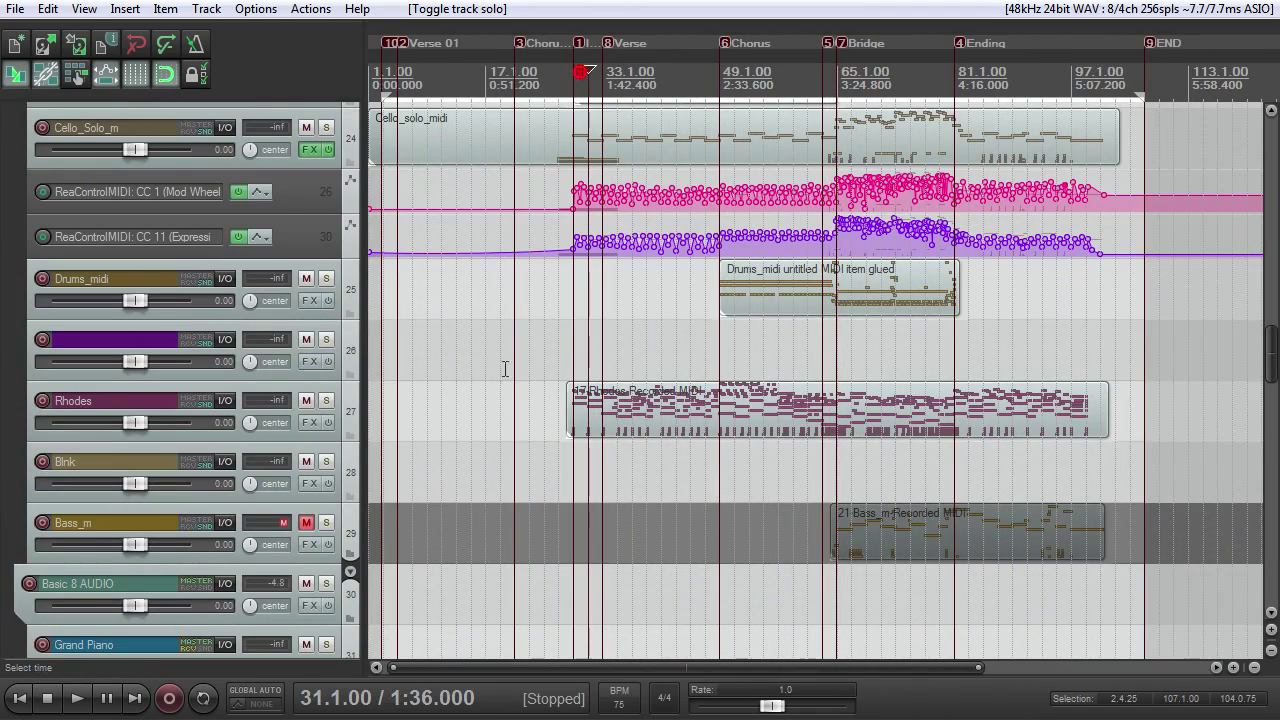
{"action": "left_click", "coordinate": [326, 400]}
{"action": "scroll", "coordinate": [660, 395], "scroll_direction": "up", "scroll_amount": 3}
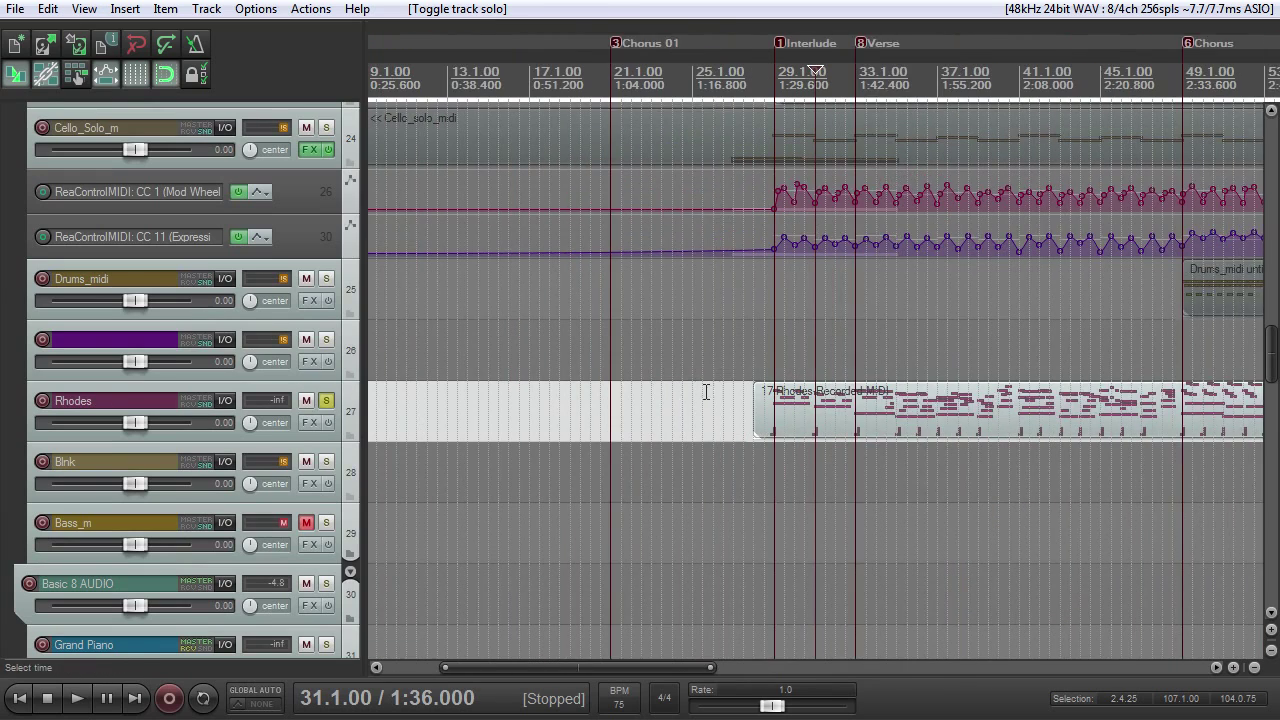
{"action": "scroll", "coordinate": [706, 392], "scroll_direction": "up", "scroll_amount": 3}
{"action": "key", "text": "space"}
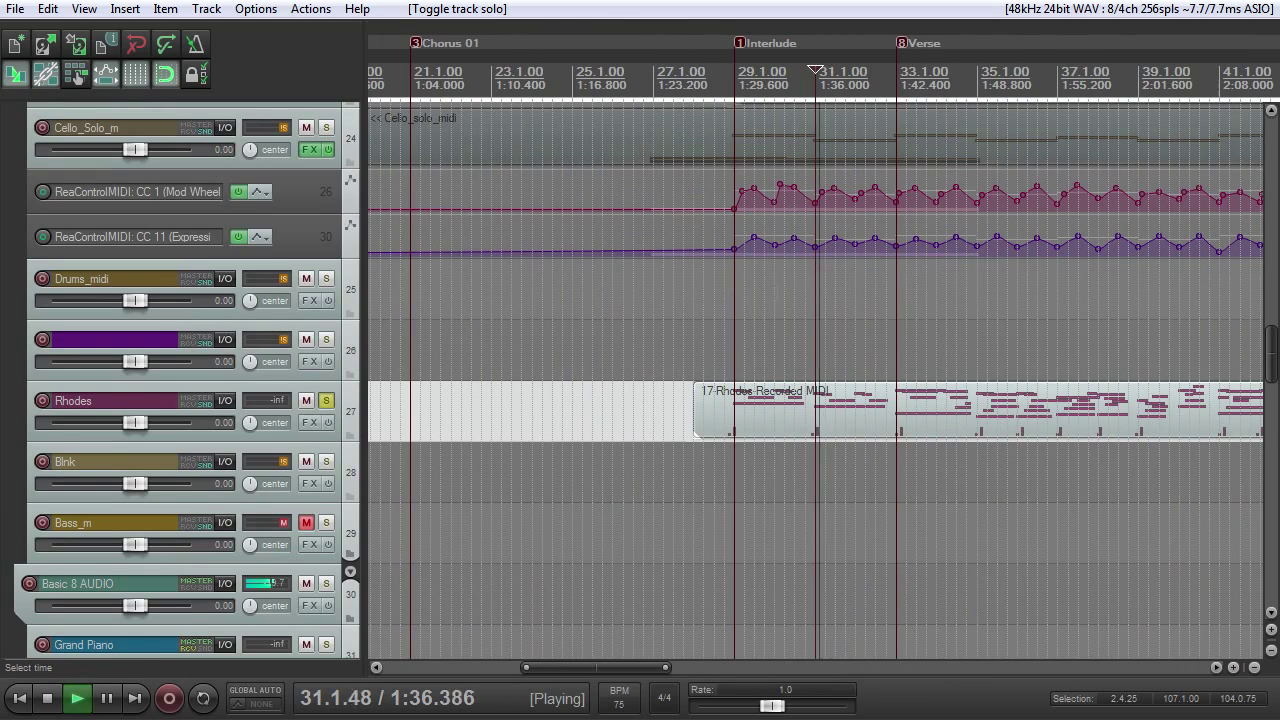
Enlarge the Basic 8 PLUGIN folder track and open its effect chain to show Kontakt
{"action": "left_click_drag", "start_coordinate": [1269, 345], "coordinate": [1227, 341]}
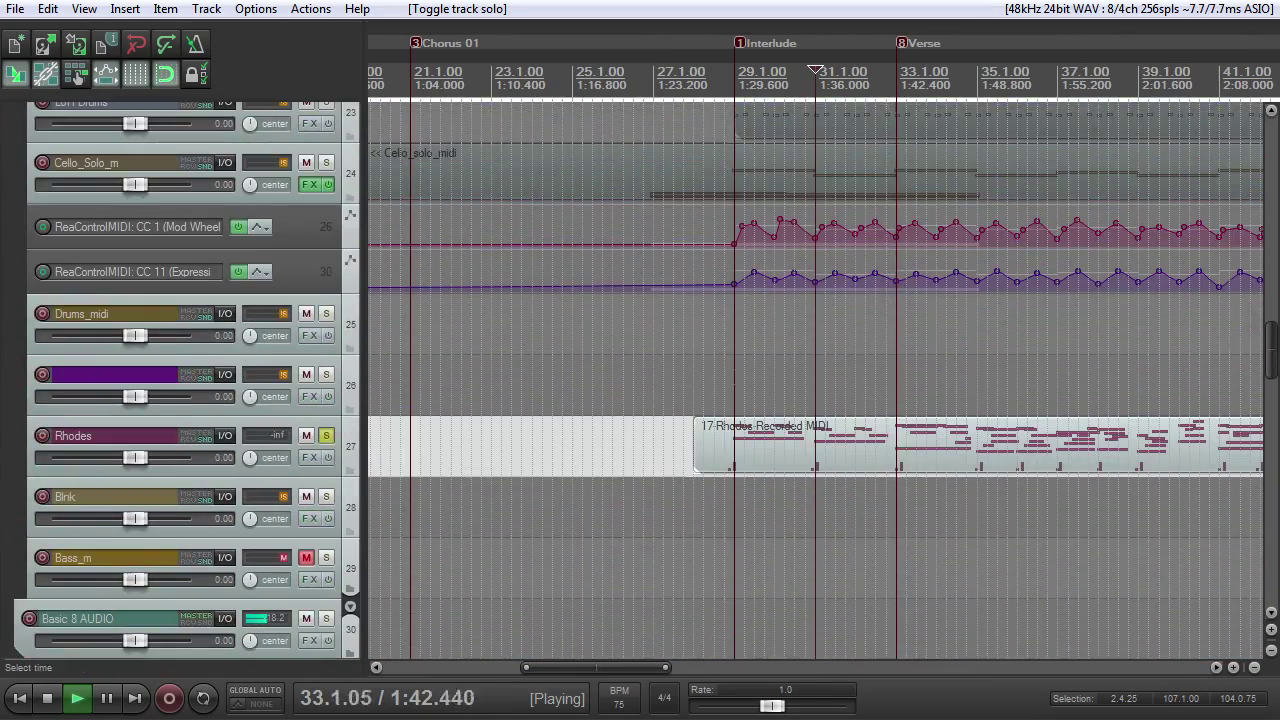
{"action": "scroll", "coordinate": [424, 218], "scroll_direction": "down", "scroll_amount": 3}
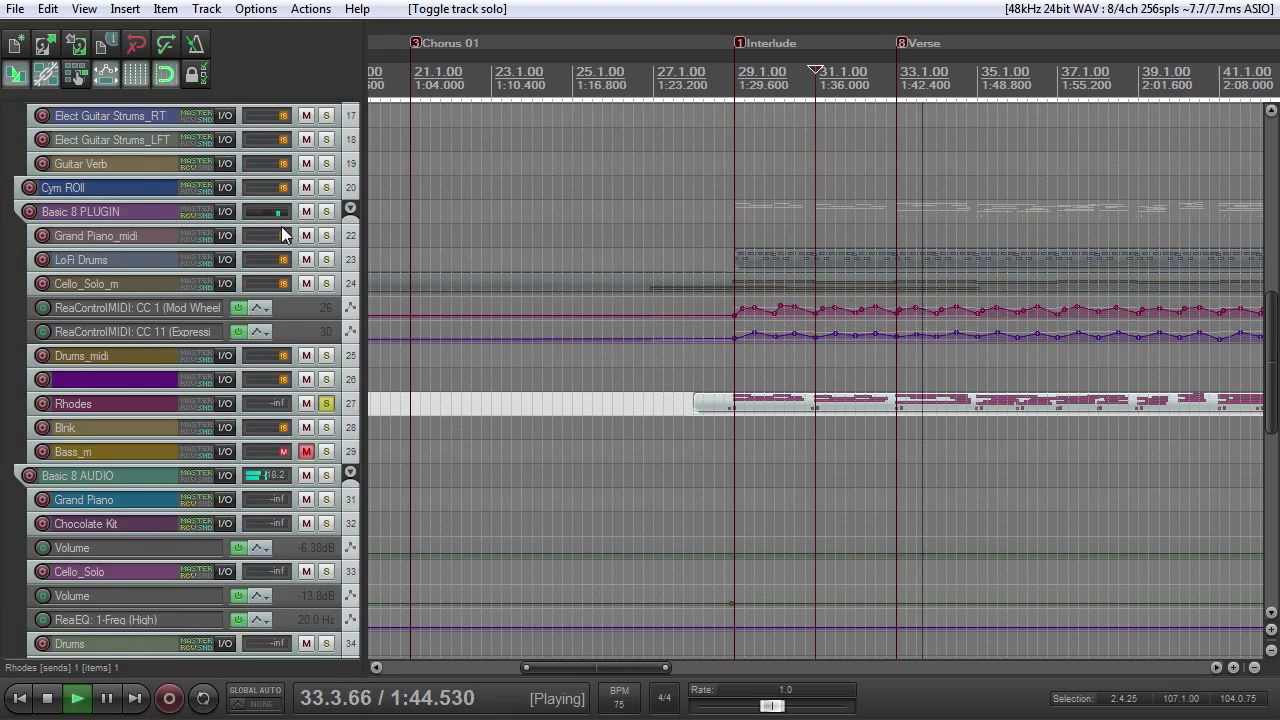
{"action": "left_click_drag", "start_coordinate": [156, 223], "coordinate": [166, 305]}
{"action": "left_click", "coordinate": [309, 252]}
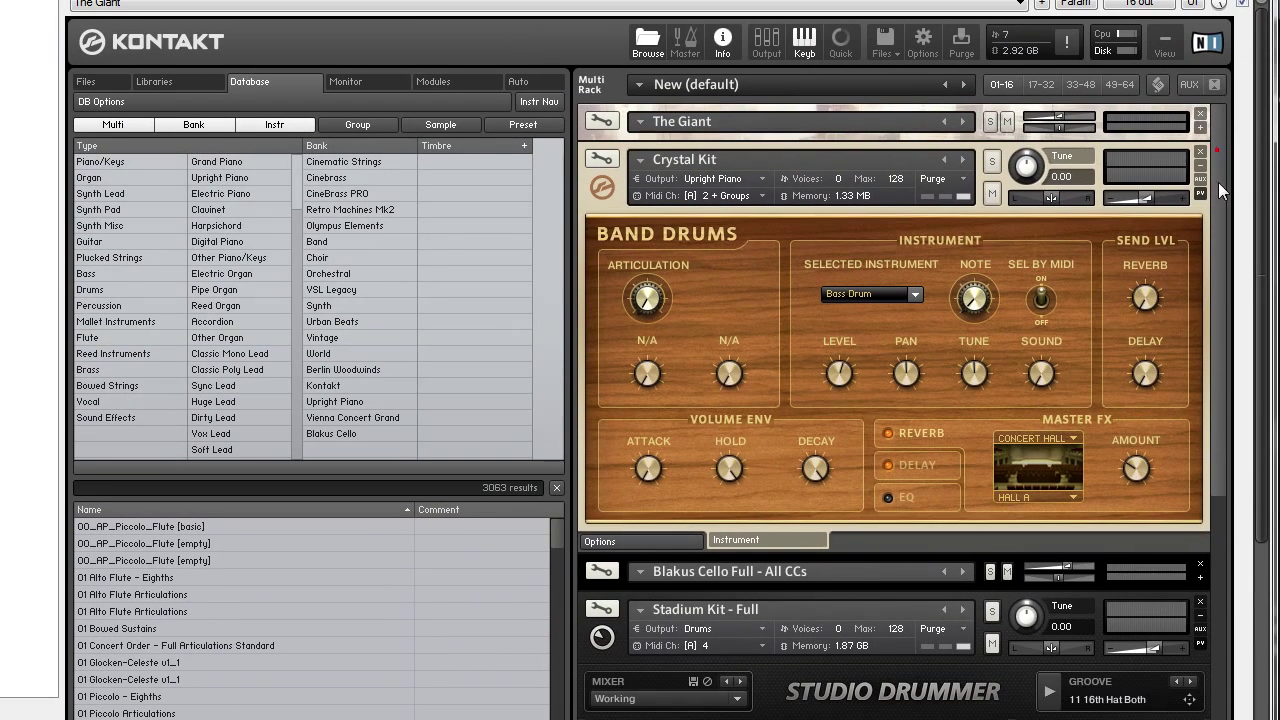
Look through the instruments in Kontakt's multi rack and expand the Scarbee A-200
{"action": "scroll", "coordinate": [1049, 364], "scroll_direction": "down", "scroll_amount": 10}
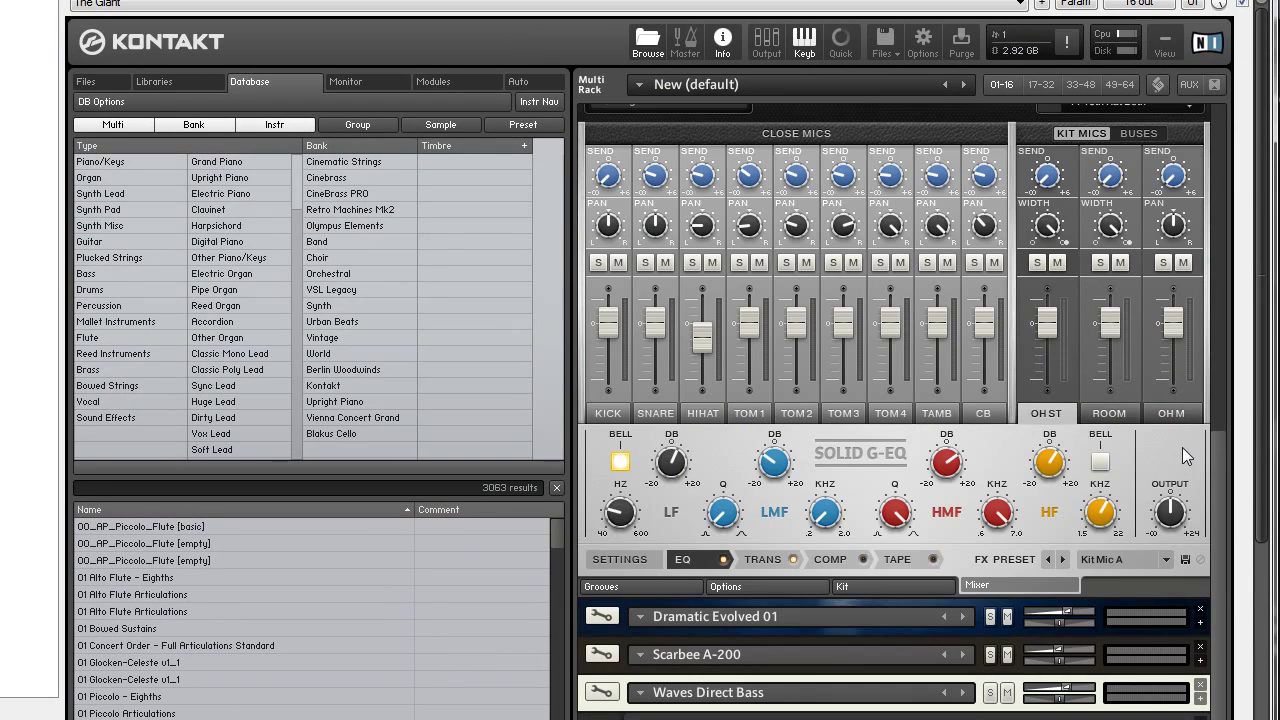
{"action": "left_click_drag", "start_coordinate": [1217, 440], "coordinate": [1208, 111]}
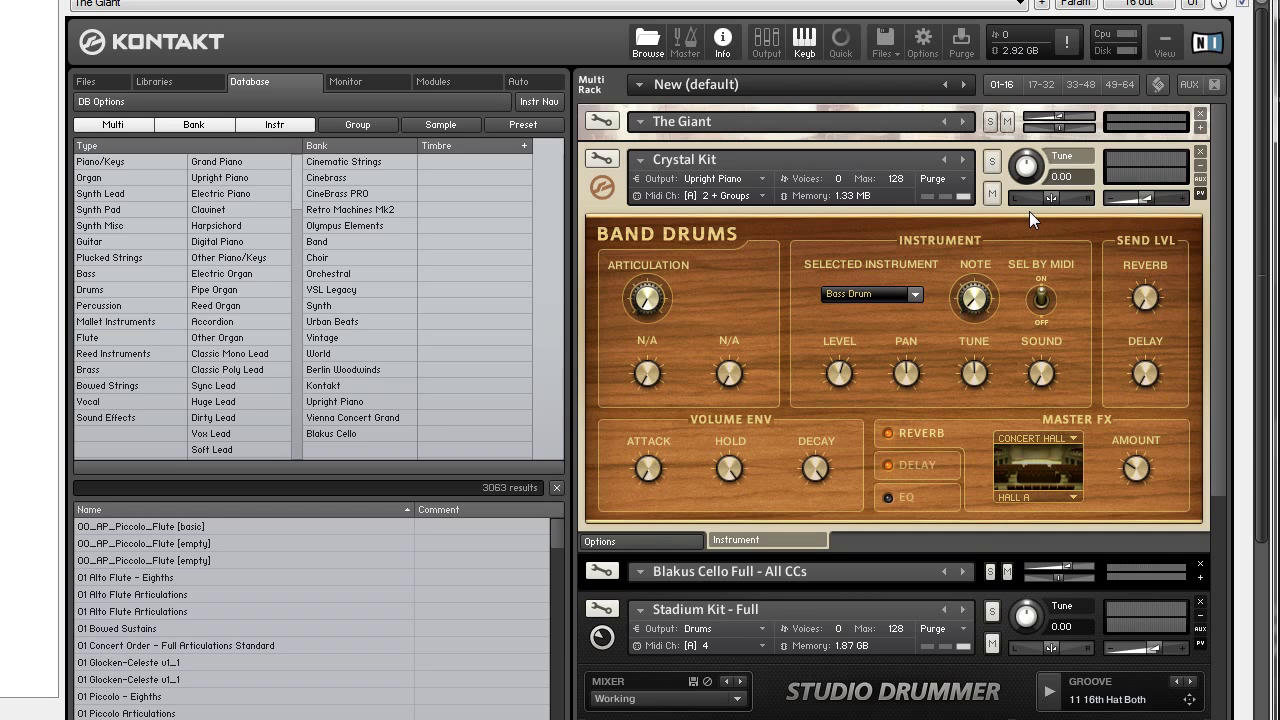
{"action": "left_click_drag", "start_coordinate": [1226, 193], "coordinate": [1240, 588]}
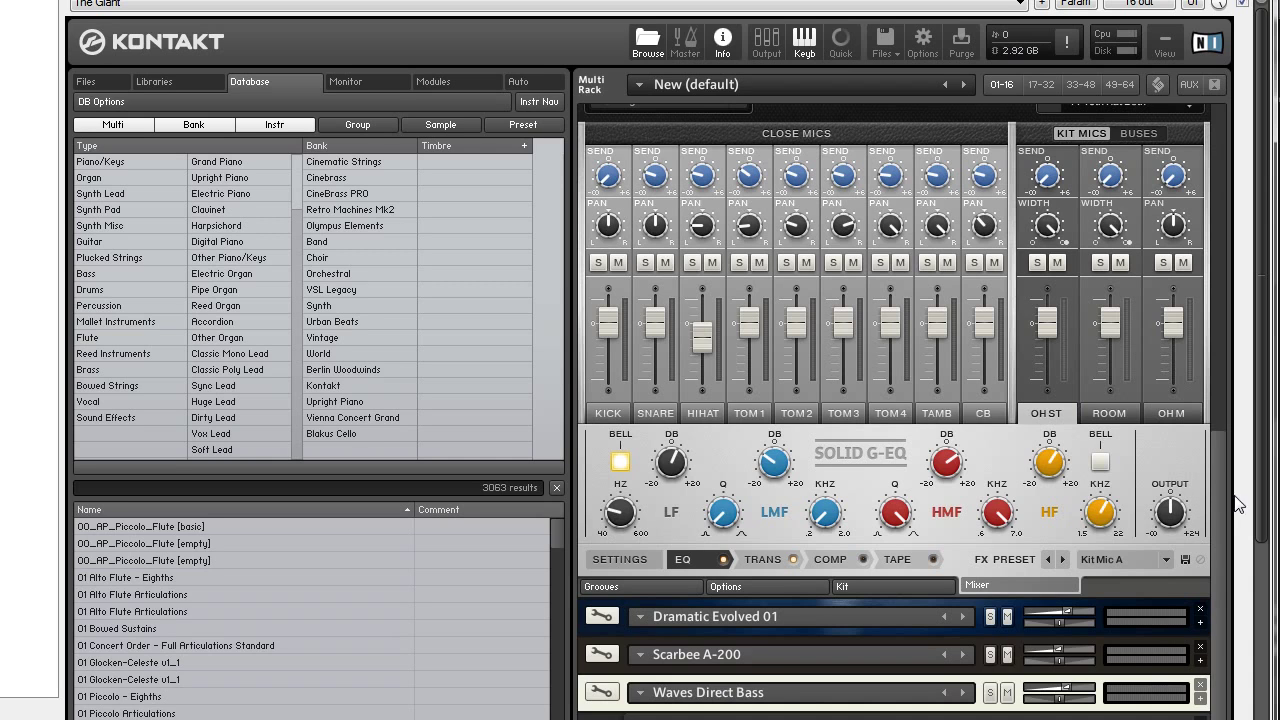
{"action": "left_click", "coordinate": [1200, 660]}
{"action": "left_click_drag", "start_coordinate": [1221, 406], "coordinate": [1217, 561]}
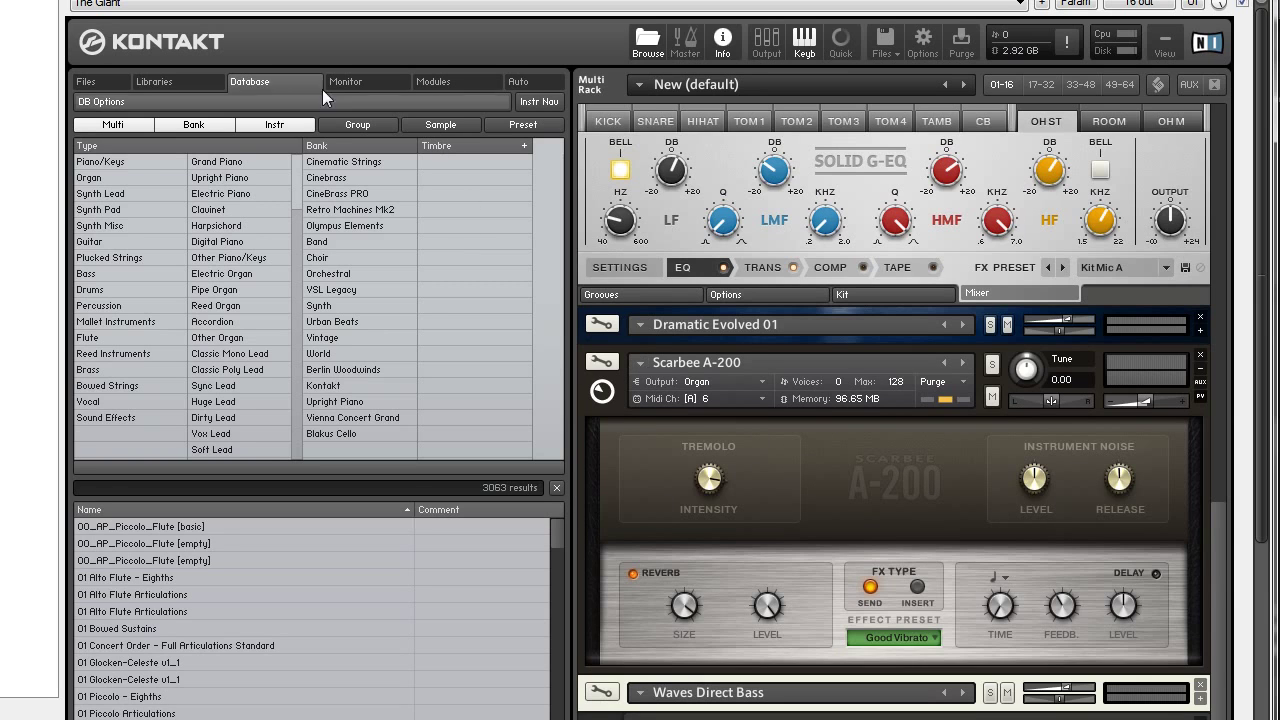
Browse Kontakt's installed libraries down to Scarbee Vintage Keys and close the effect chain
{"action": "left_click", "coordinate": [210, 85]}
{"action": "left_click_drag", "start_coordinate": [559, 233], "coordinate": [564, 297]}
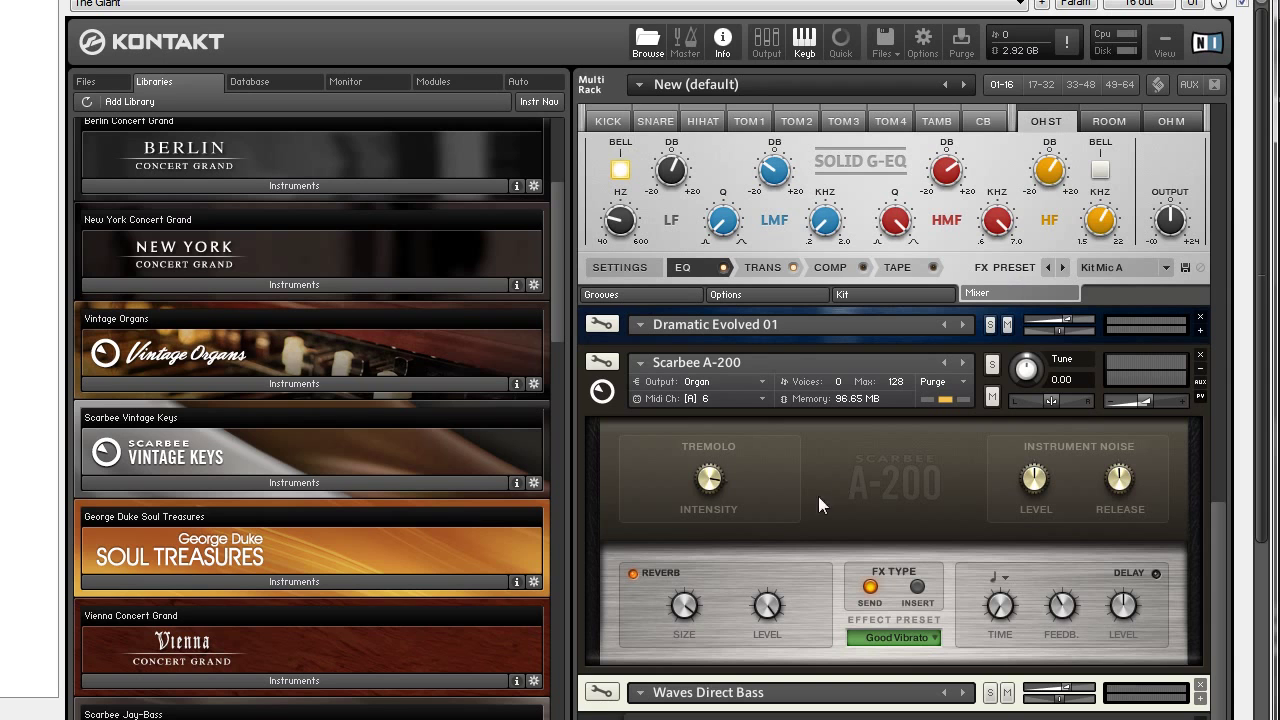
{"action": "key", "text": "Escape"}
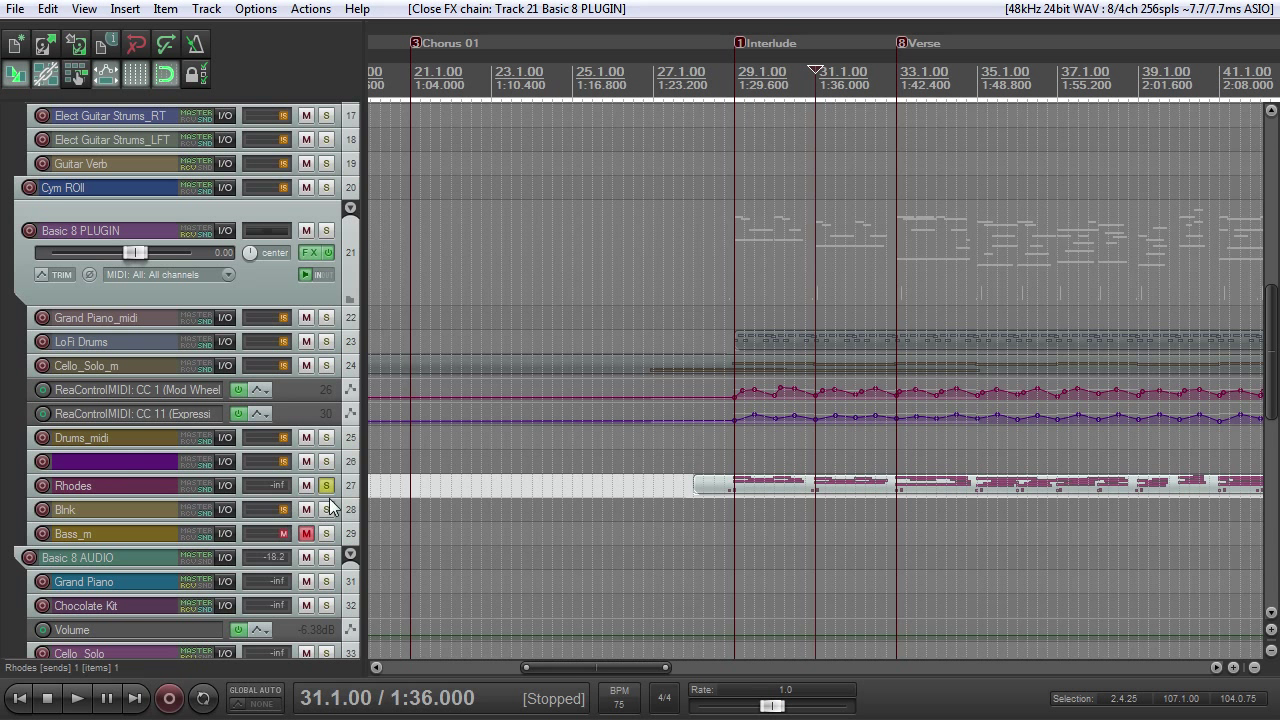
Clear the solo on the Rhodes track and open the routing window of the Rhodes_audio track, placing it in full view
{"action": "left_click", "coordinate": [326, 485]}
{"action": "left_click_drag", "start_coordinate": [1270, 312], "coordinate": [1269, 426]}
{"action": "scroll", "coordinate": [1270, 433], "scroll_direction": "up", "scroll_amount": 4}
{"action": "scroll", "coordinate": [1268, 434], "scroll_direction": "down", "scroll_amount": 6}
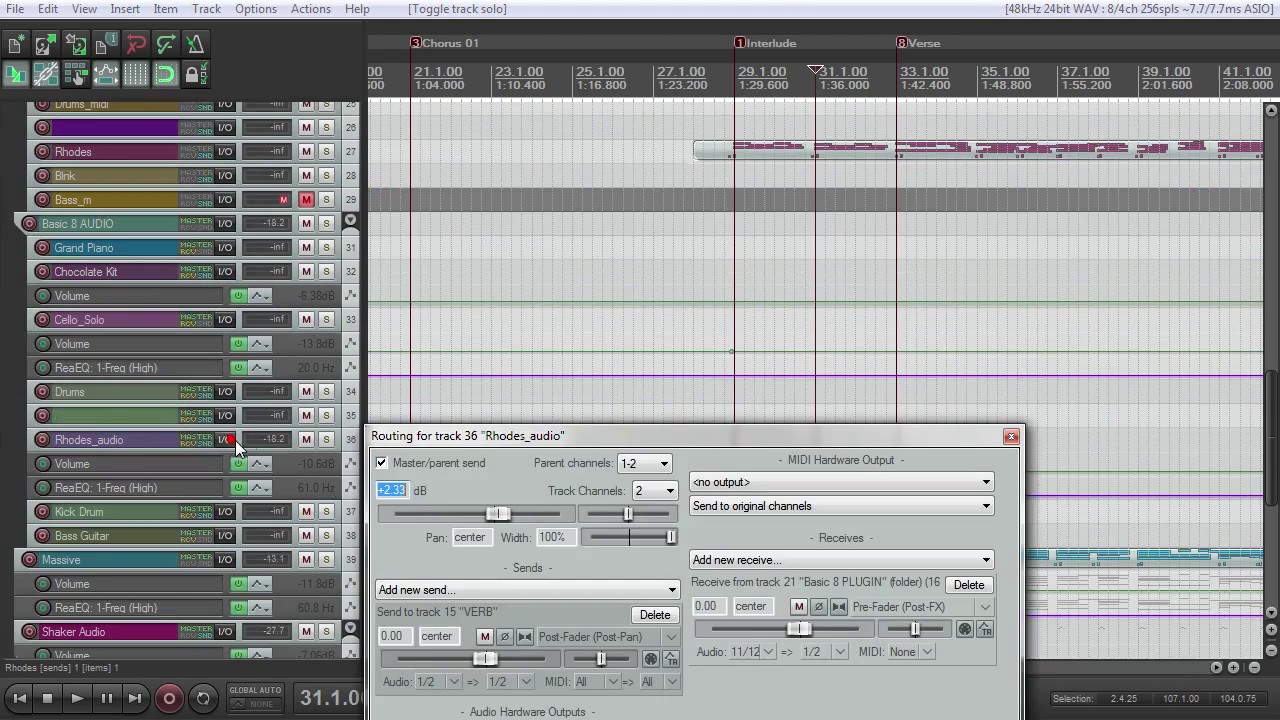
{"action": "left_click_drag", "start_coordinate": [561, 435], "coordinate": [522, 253]}
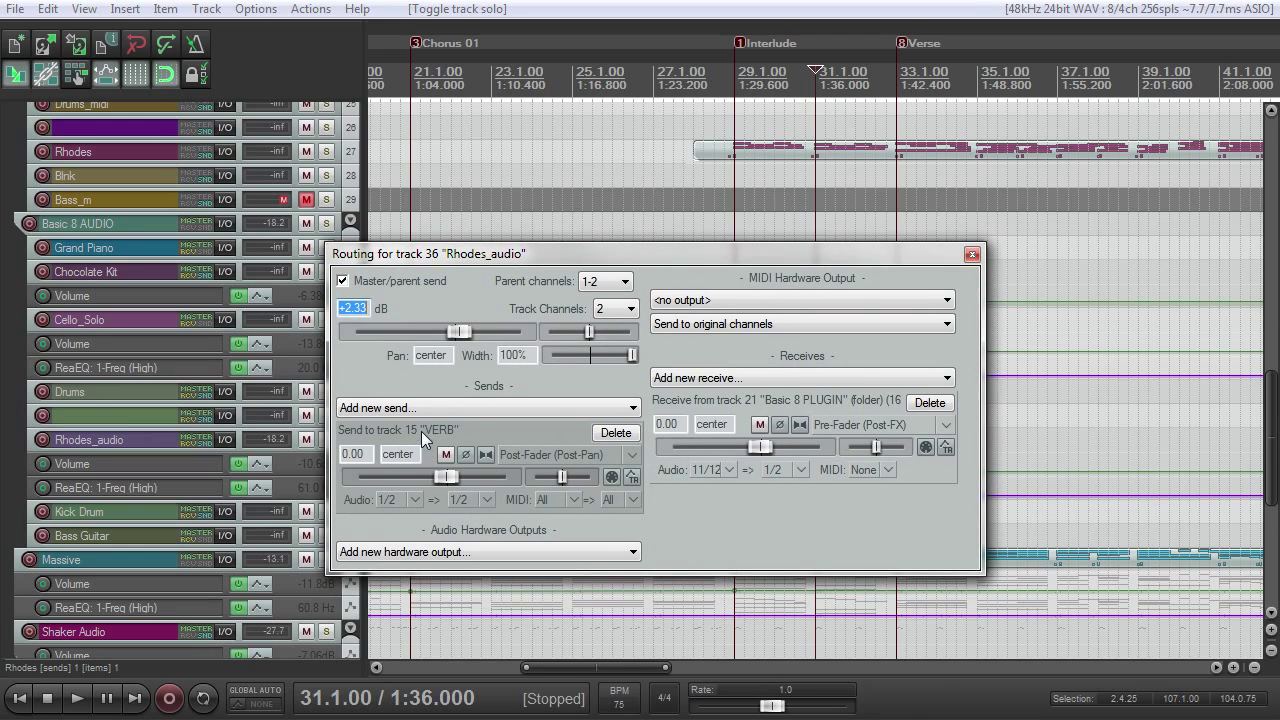
Close the Rhodes_audio routing, enlarge the VERB track and open its routing window with all receives in view
{"action": "left_click", "coordinate": [971, 254]}
{"action": "scroll", "coordinate": [1272, 398], "scroll_direction": "up", "scroll_amount": 2}
{"action": "left_click_drag", "start_coordinate": [1270, 390], "coordinate": [1257, 258]}
{"action": "left_click_drag", "start_coordinate": [147, 273], "coordinate": [146, 373]}
{"action": "left_click", "coordinate": [223, 296]}
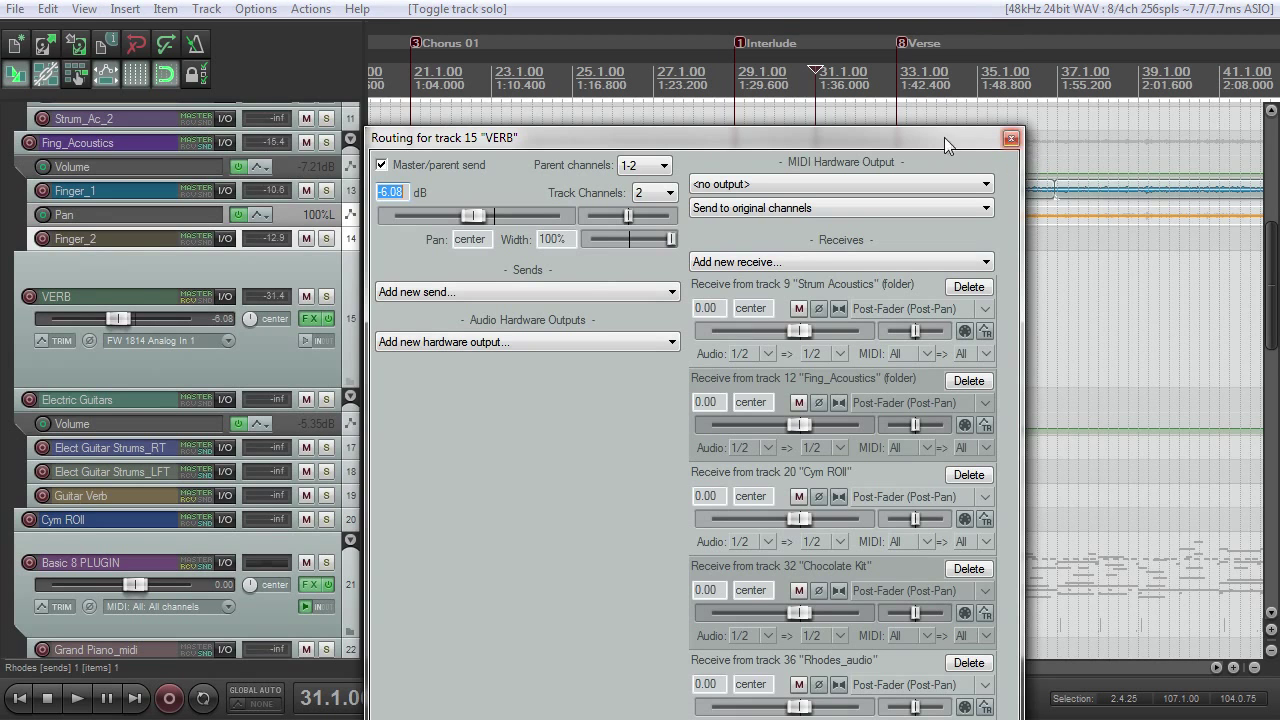
{"action": "left_click_drag", "start_coordinate": [1003, 139], "coordinate": [957, 0]}
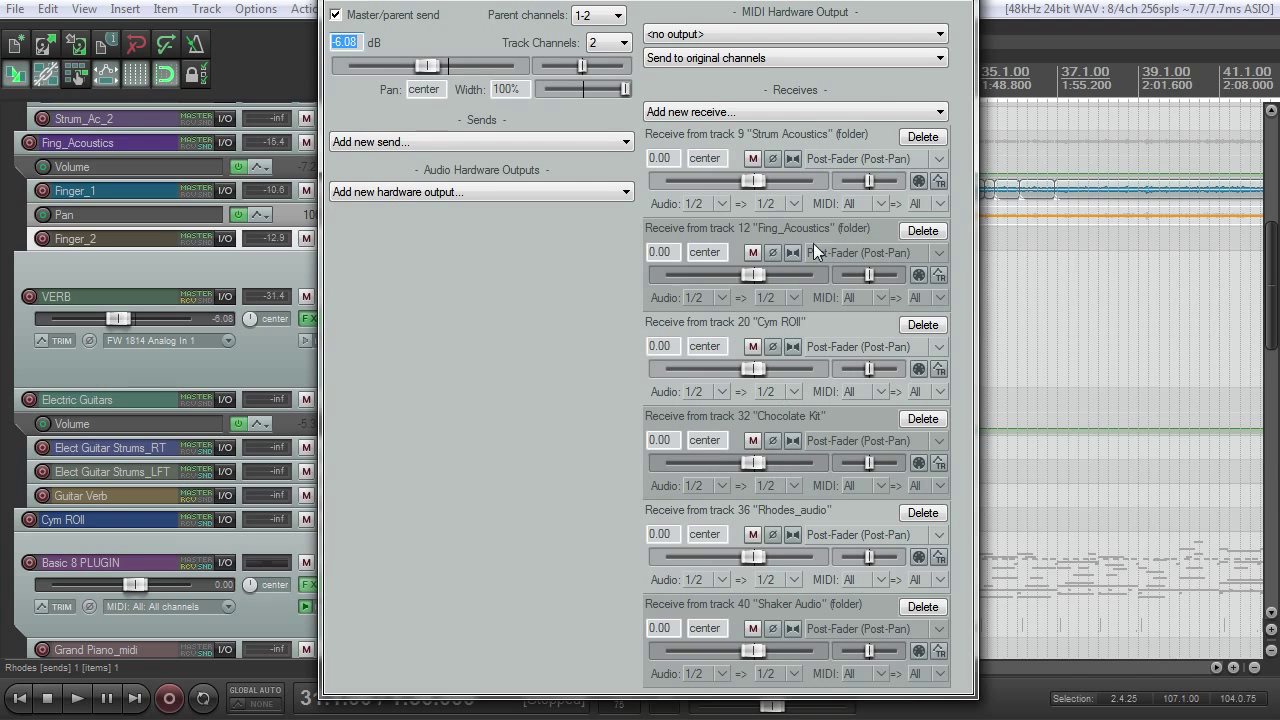
Close the VERB routing window, inspect the RC 48 reverb settings in its effect chain, and close the chain
{"action": "left_click", "coordinate": [951, 0]}
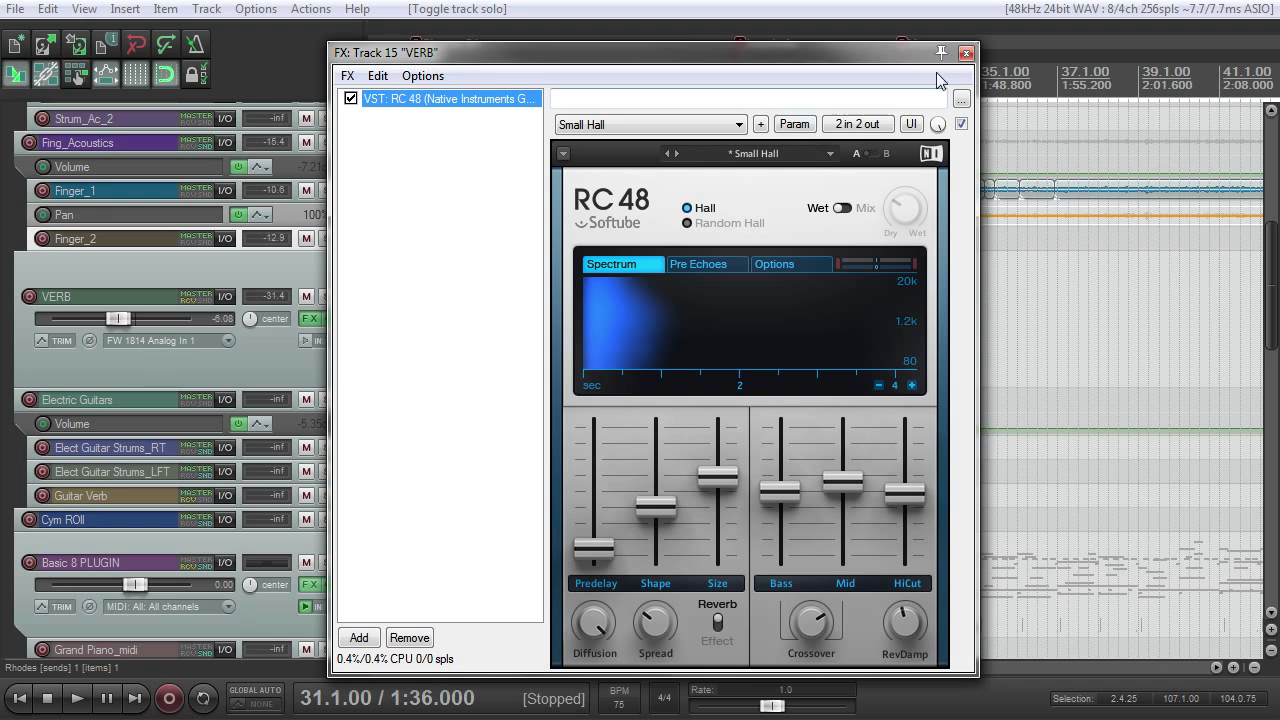
{"action": "mouse_move", "coordinate": [877, 547]}
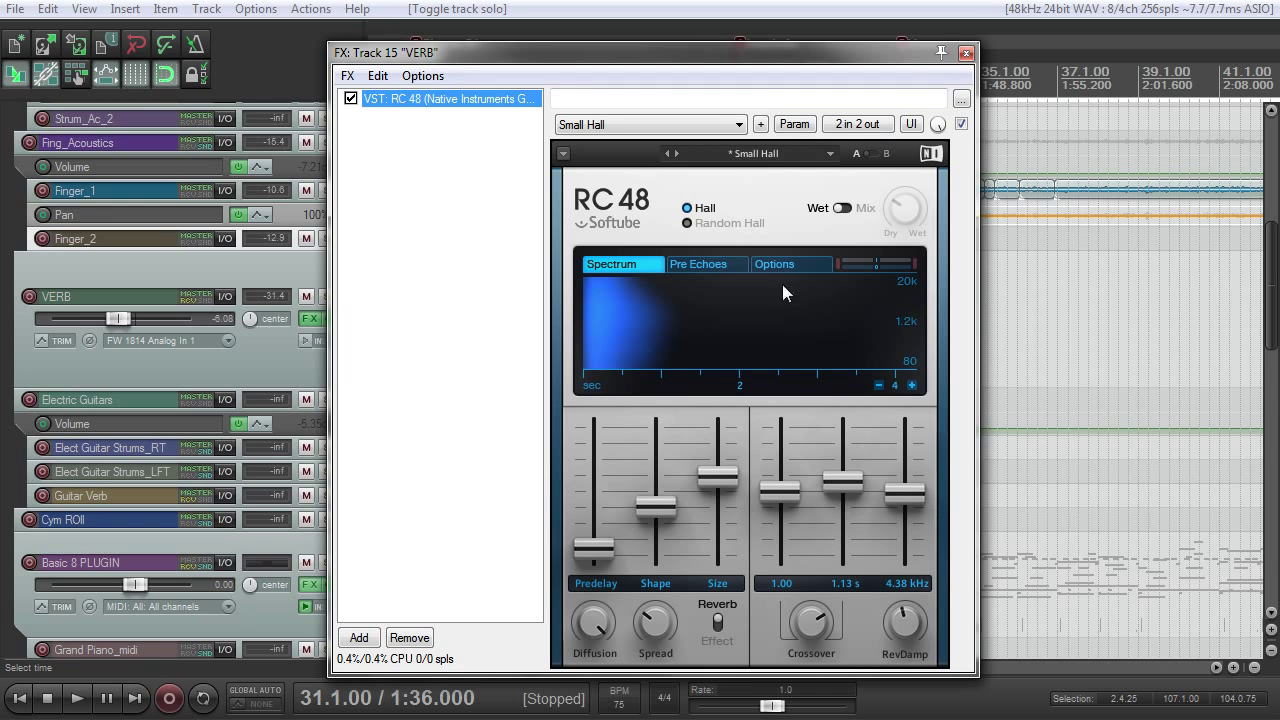
{"action": "left_click", "coordinate": [965, 52]}
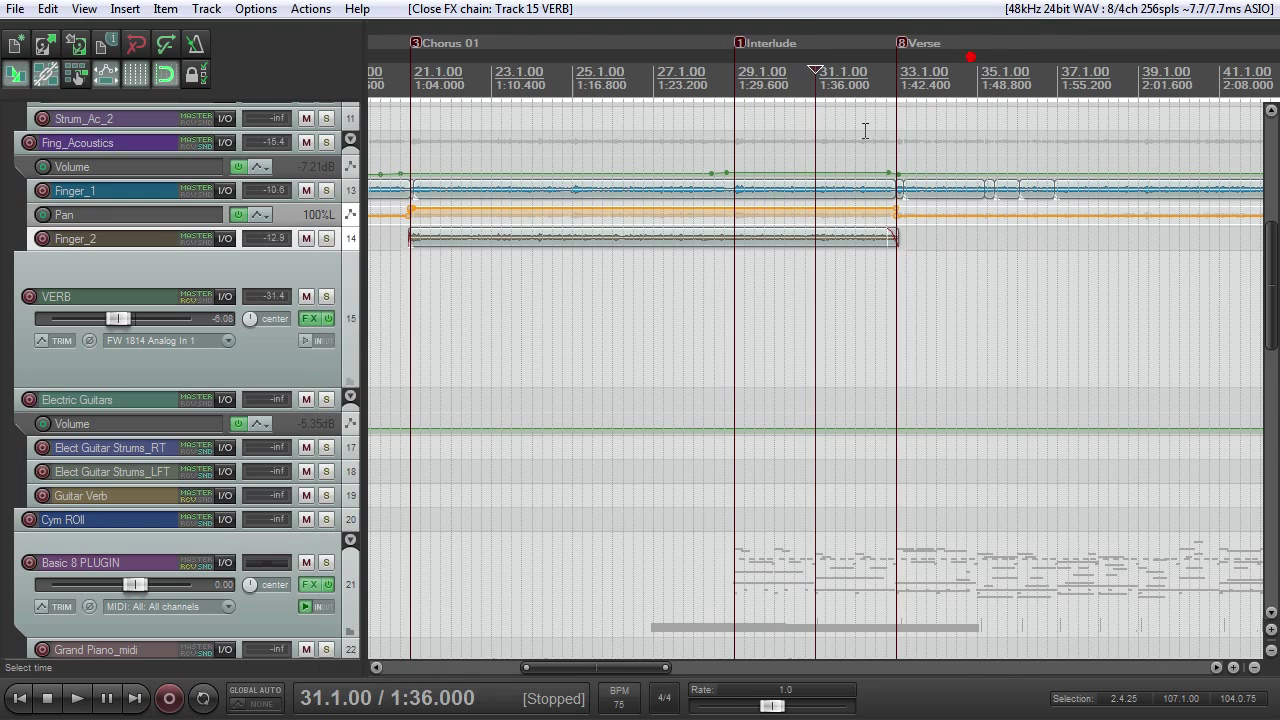
{"action": "left_click", "coordinate": [309, 318]}
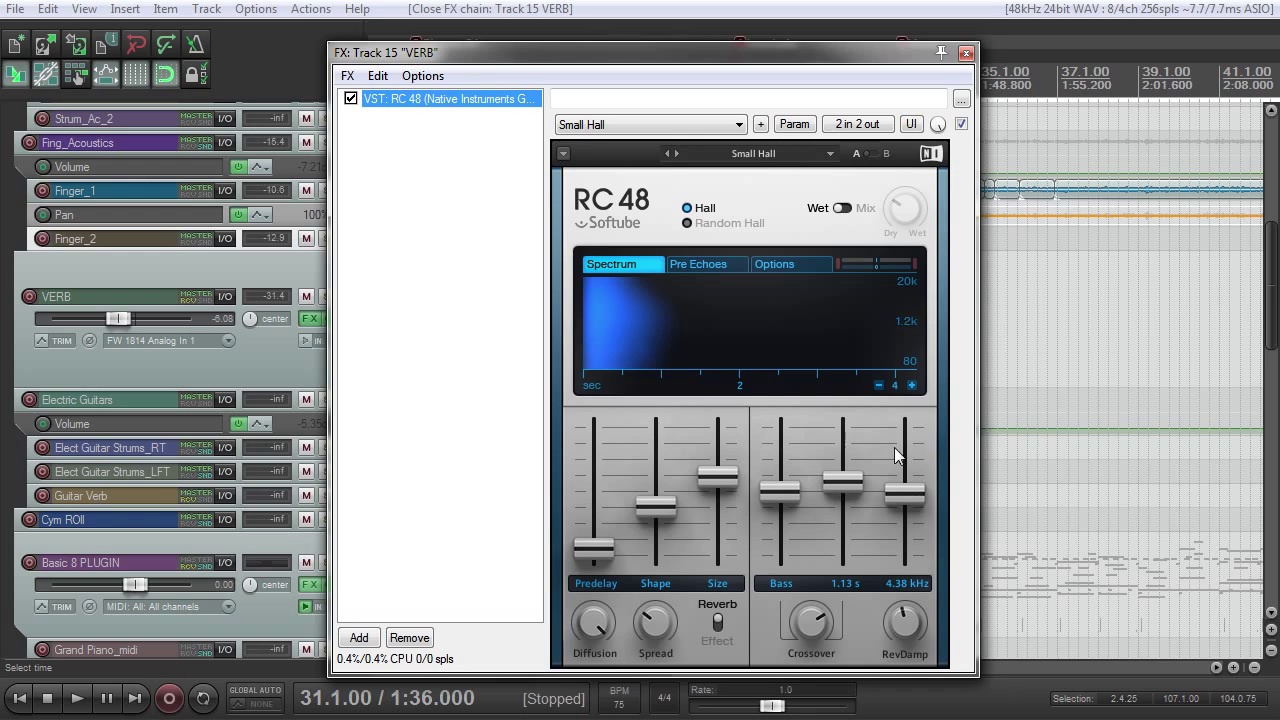
{"action": "left_click", "coordinate": [965, 52]}
Place the edit cursor at the Bridge marker (65.1.00) and enlarge the Elect Guitar Strums_RT and Elect Guitar Strums_LFT tracks
{"action": "scroll", "coordinate": [674, 255], "scroll_direction": "down", "scroll_amount": 5}
{"action": "scroll", "coordinate": [674, 255], "scroll_direction": "down", "scroll_amount": 3}
{"action": "scroll", "coordinate": [680, 263], "scroll_direction": "up", "scroll_amount": 3}
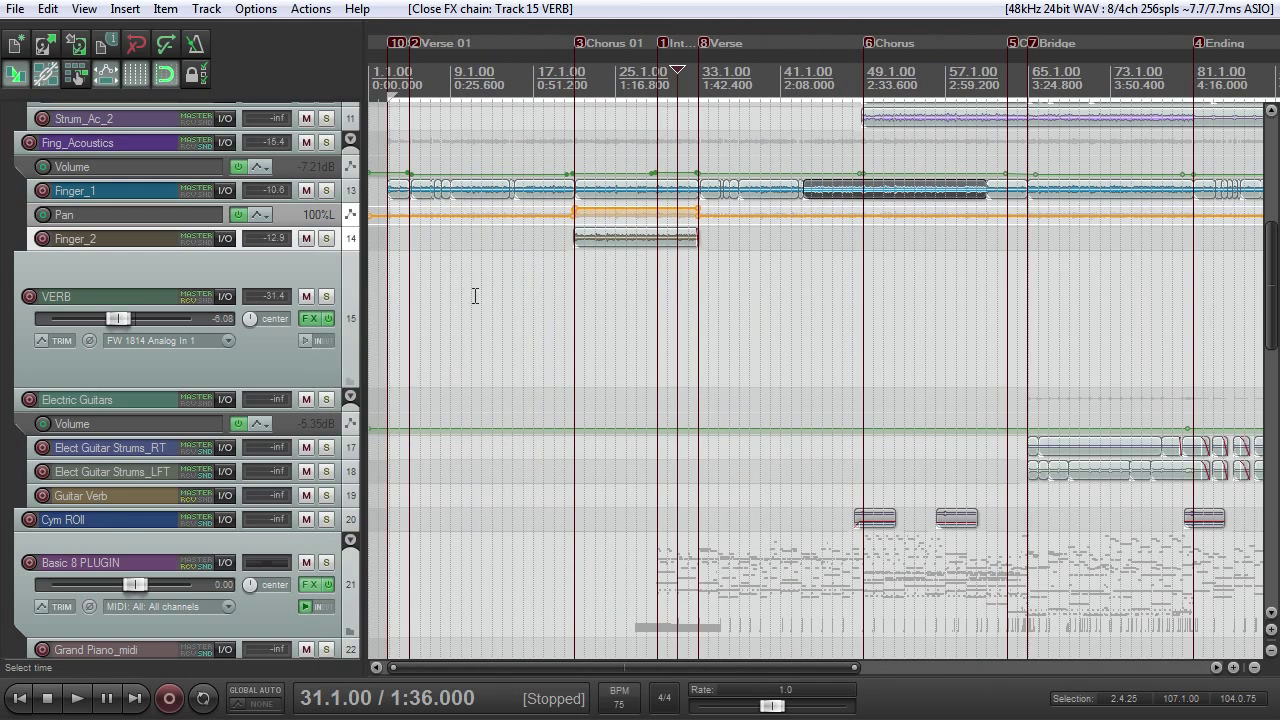
{"action": "scroll", "coordinate": [516, 295], "scroll_direction": "up", "scroll_amount": 2}
{"action": "scroll", "coordinate": [538, 282], "scroll_direction": "down", "scroll_amount": 3}
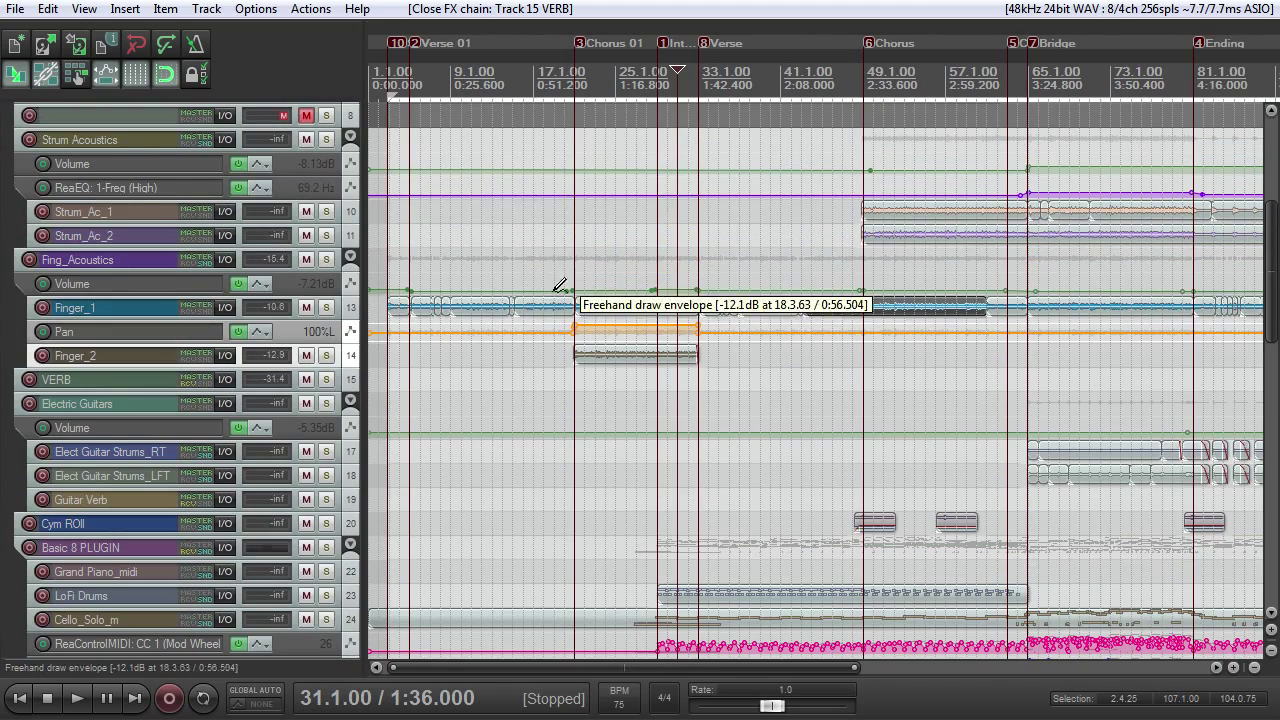
{"action": "left_click", "coordinate": [1028, 297]}
{"action": "scroll", "coordinate": [915, 297], "scroll_direction": "up", "scroll_amount": 6}
{"action": "left_click_drag", "start_coordinate": [328, 463], "coordinate": [332, 628]}
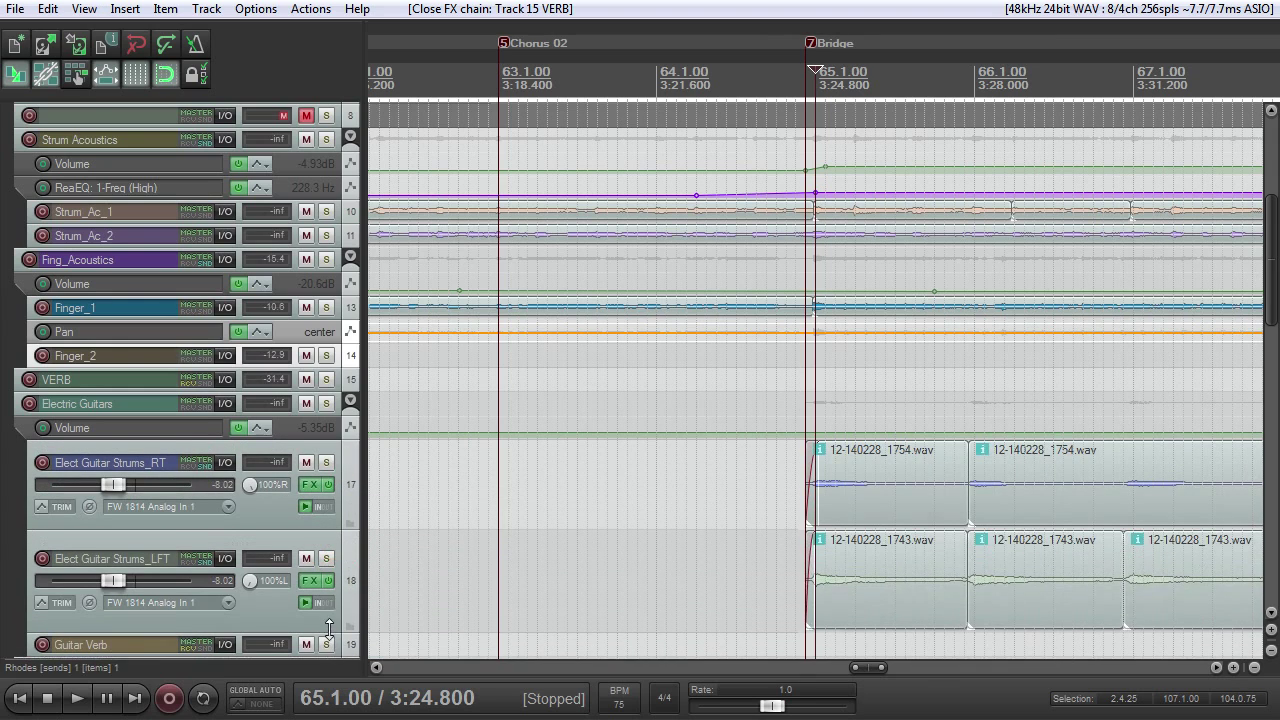
Bypass the effects on the Electric Guitars folder and its strum tracks, and play them soloed from the Bridge
{"action": "scroll", "coordinate": [723, 497], "scroll_direction": "down", "scroll_amount": 6}
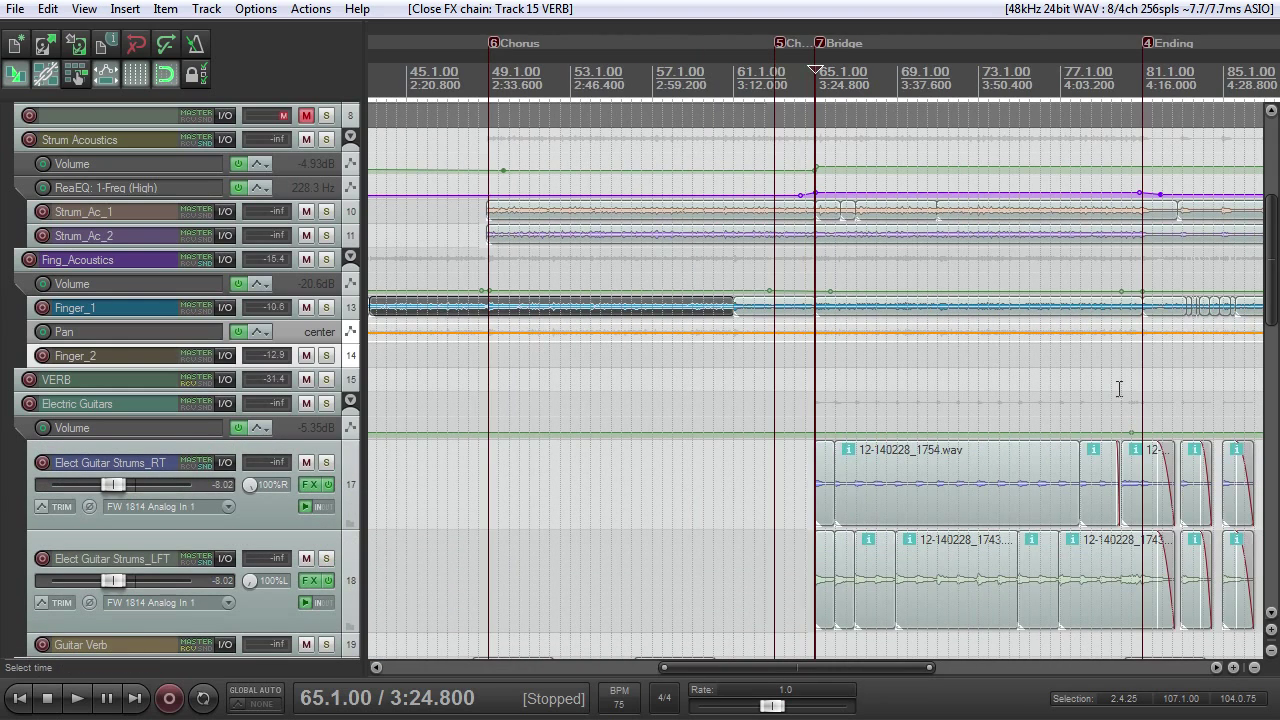
{"action": "scroll", "coordinate": [1045, 400], "scroll_direction": "down", "scroll_amount": 4}
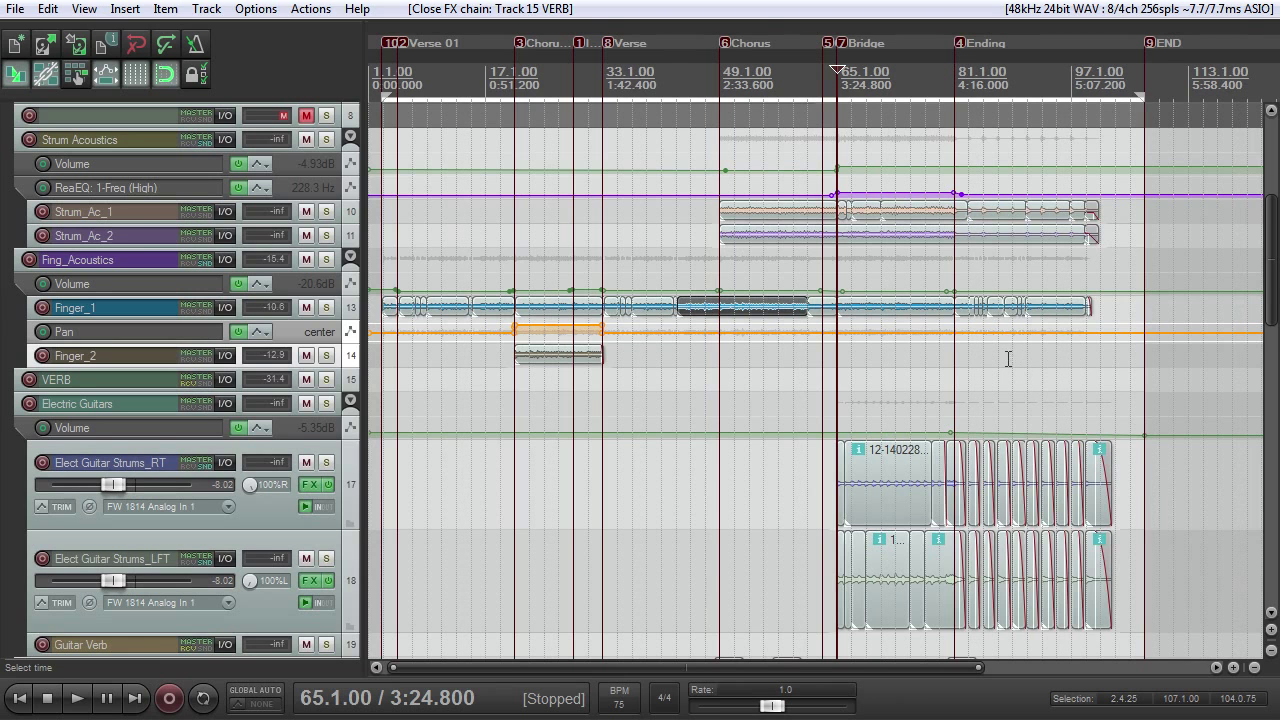
{"action": "scroll", "coordinate": [911, 481], "scroll_direction": "up", "scroll_amount": 8}
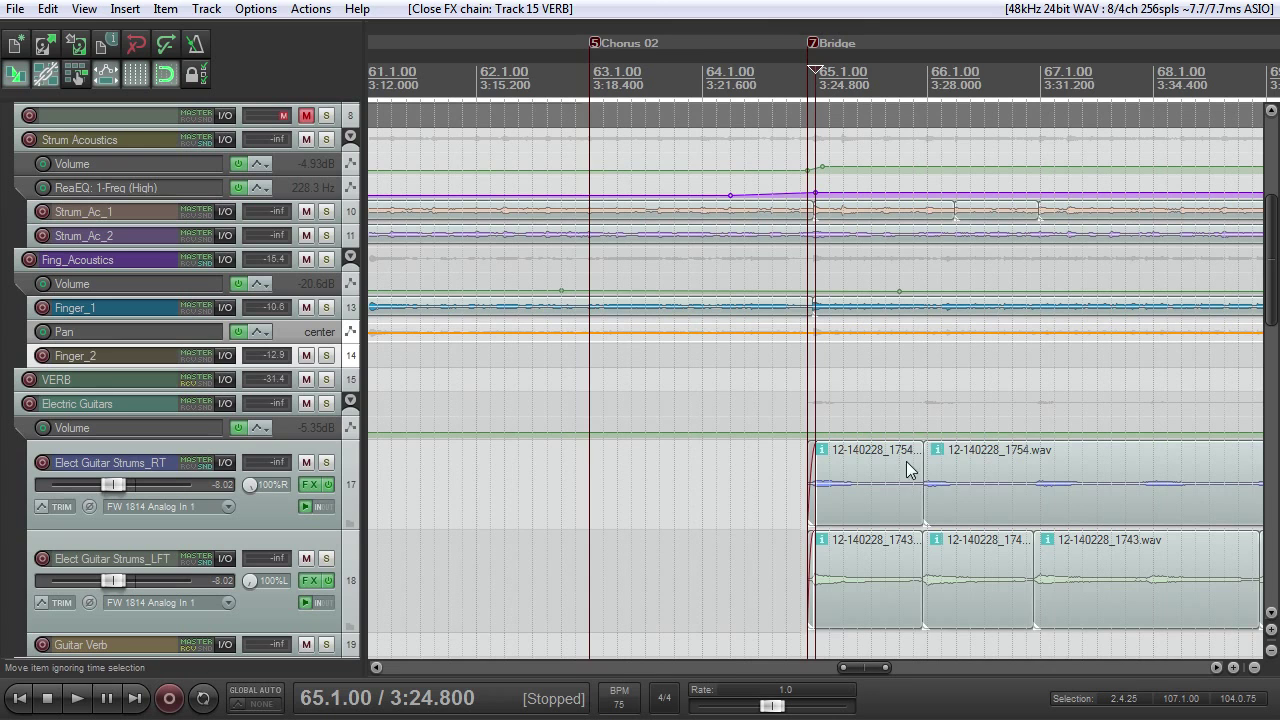
{"action": "scroll", "coordinate": [895, 420], "scroll_direction": "down", "scroll_amount": 4}
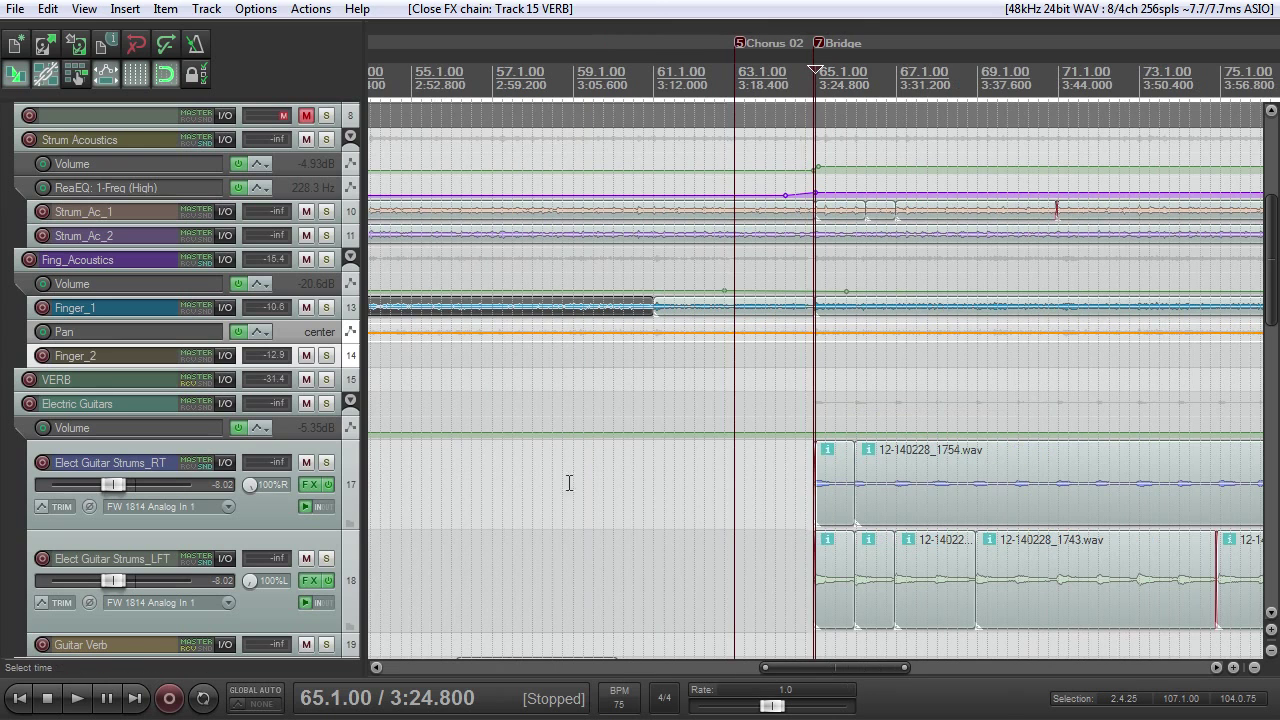
{"action": "left_click", "coordinate": [331, 485]}
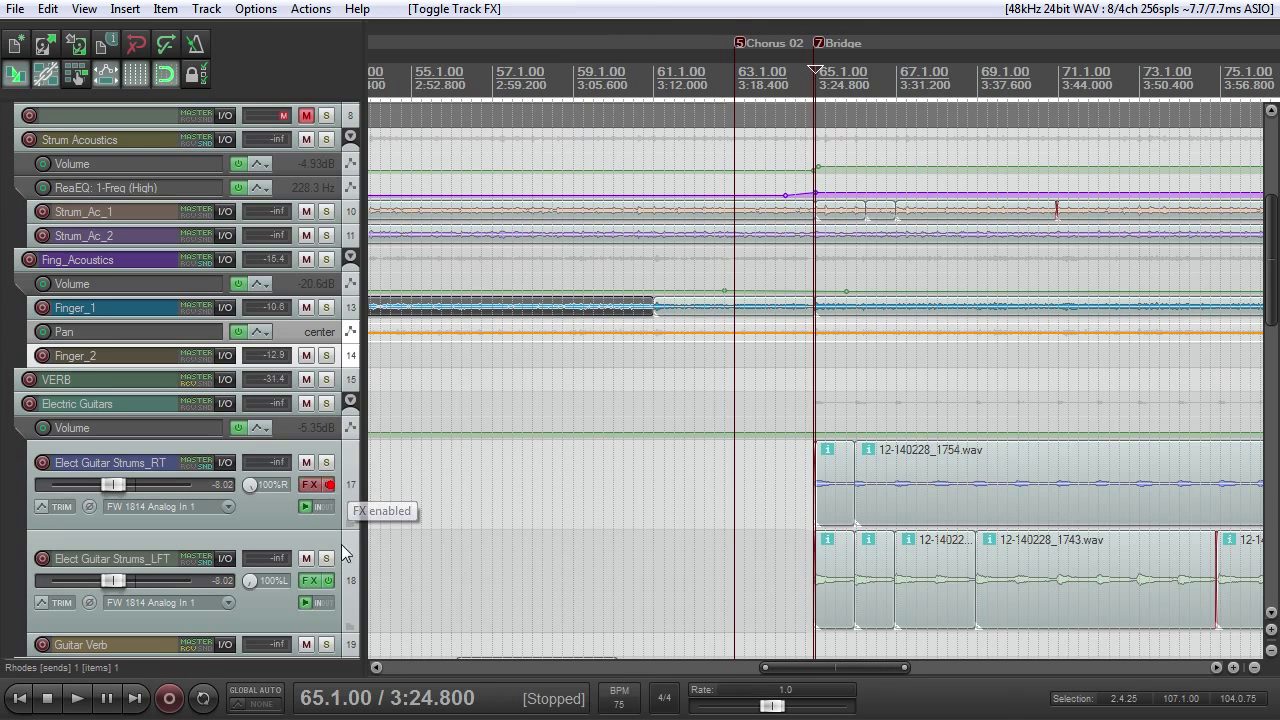
{"action": "left_click", "coordinate": [326, 403]}
{"action": "key", "text": "space"}
{"action": "left_click", "coordinate": [329, 431]}
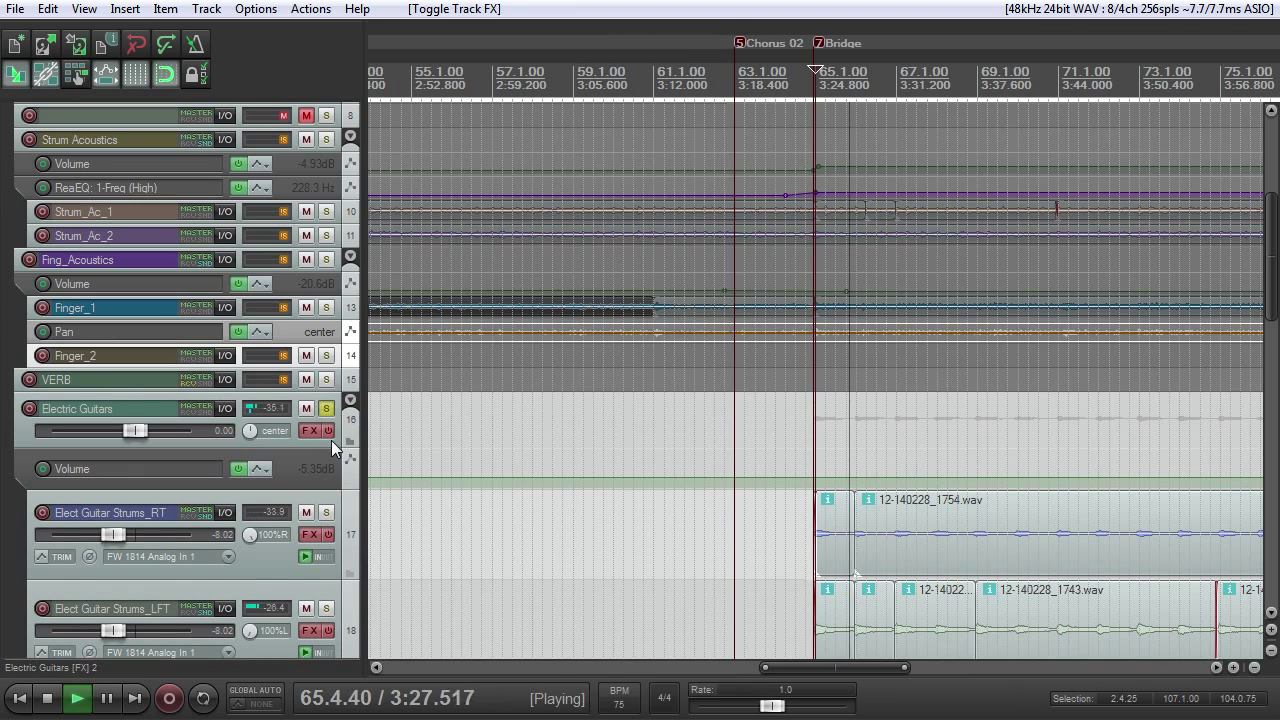
{"action": "key", "text": "space"}
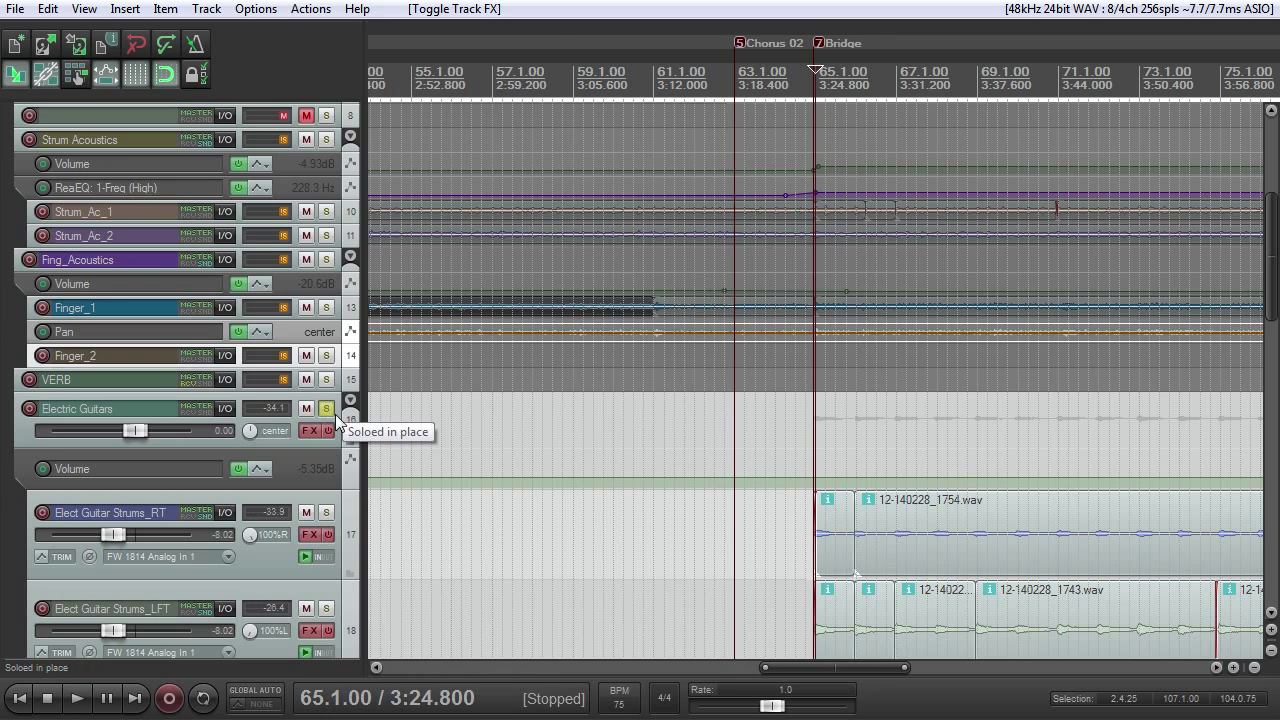
Clear the solo on Electric Guitars and re-enable the effects on the folder and both strum tracks
{"action": "scroll", "coordinate": [768, 533], "scroll_direction": "up", "scroll_amount": 5}
{"action": "scroll", "coordinate": [770, 532], "scroll_direction": "down", "scroll_amount": 6}
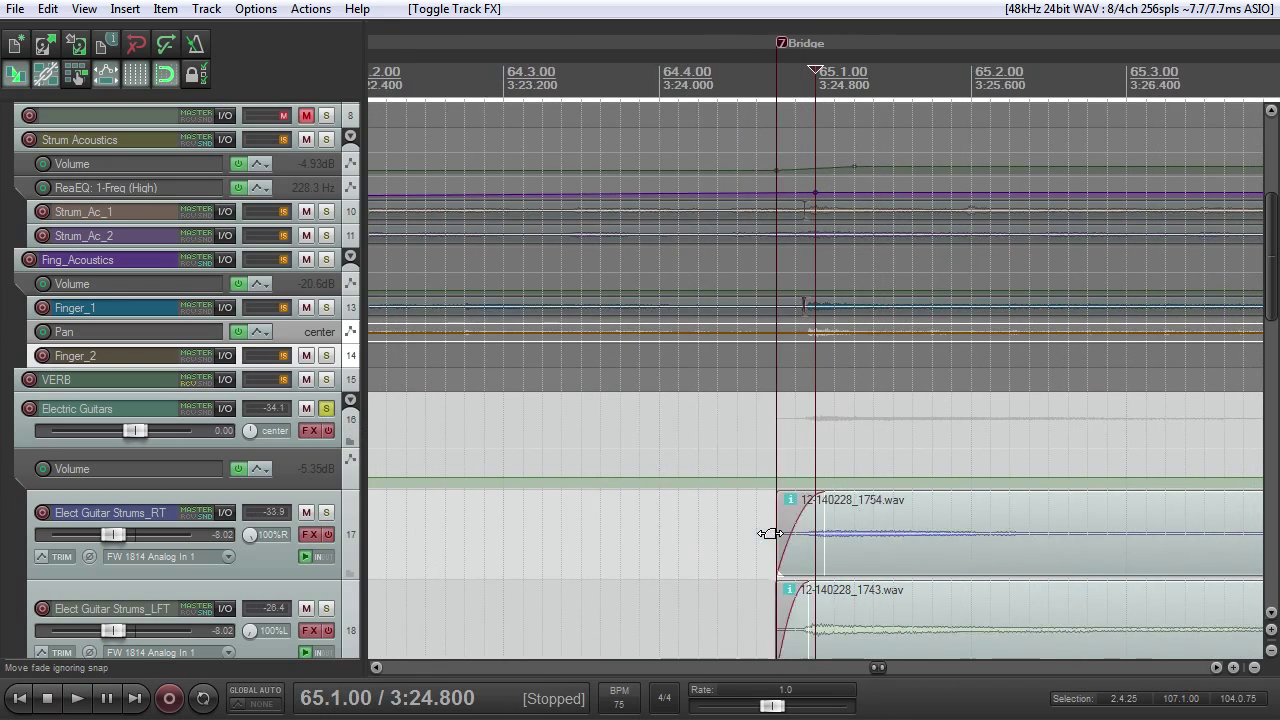
{"action": "scroll", "coordinate": [772, 536], "scroll_direction": "up", "scroll_amount": 3}
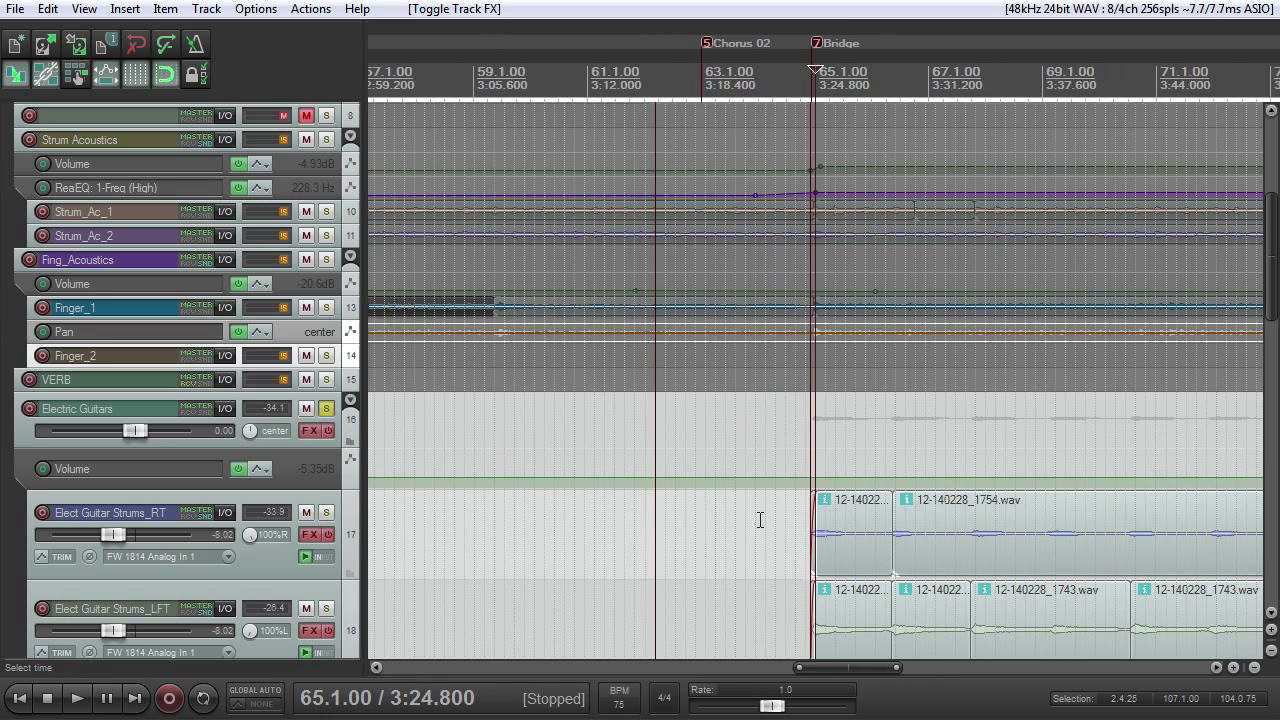
{"action": "scroll", "coordinate": [760, 527], "scroll_direction": "down", "scroll_amount": 3}
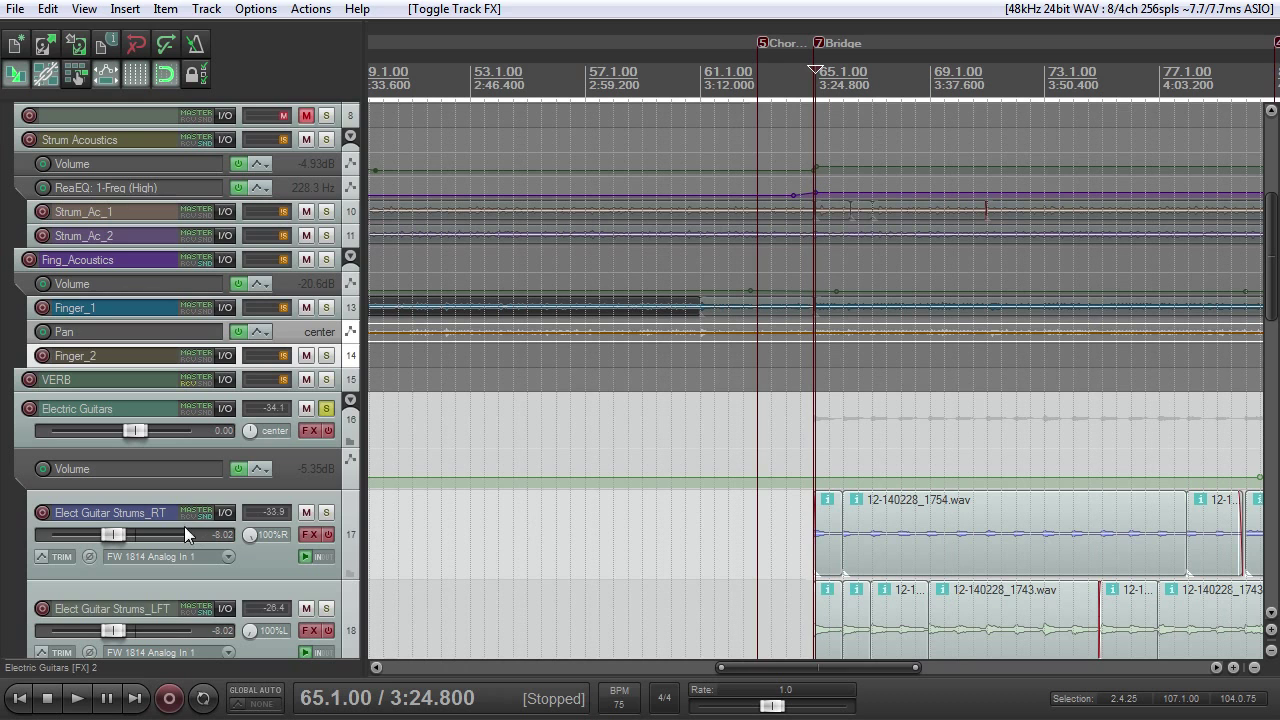
{"action": "left_click", "coordinate": [326, 408]}
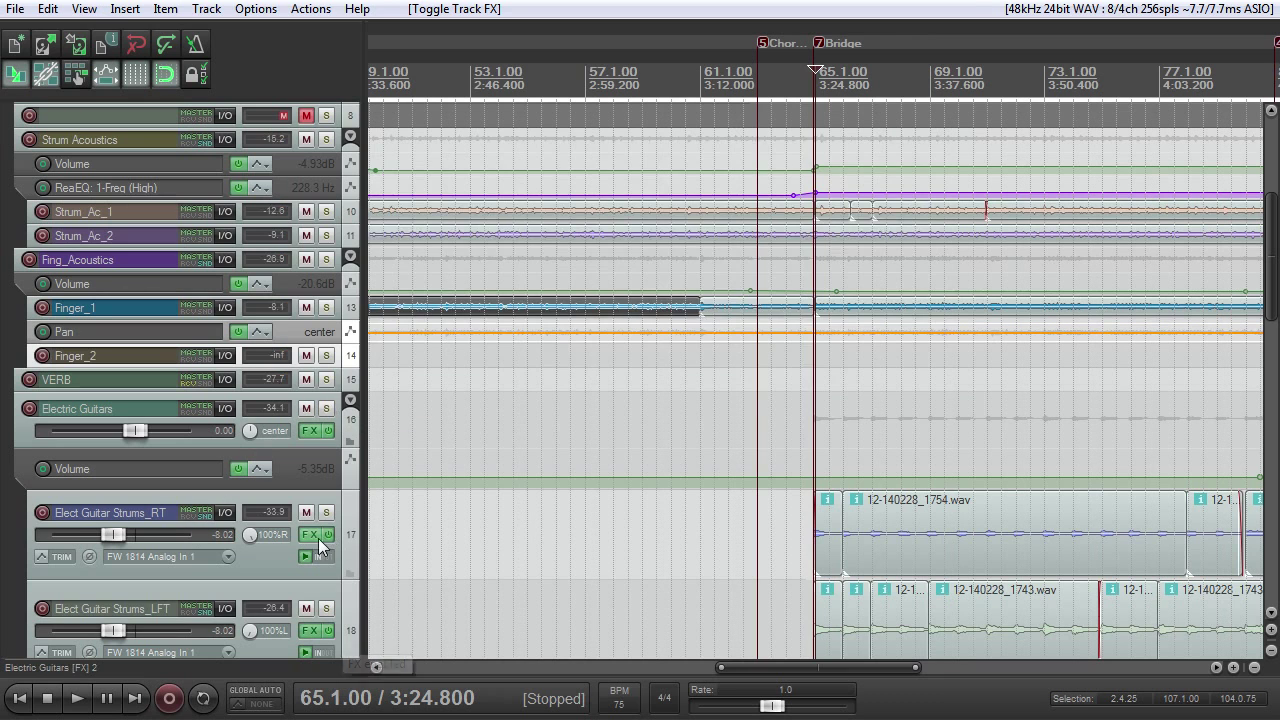
Open the Elect Guitar Strums_RT effect chain and look through ReaComp, ReaTune and Kuassa Amplifikation One
{"action": "left_click", "coordinate": [311, 534]}
{"action": "left_click_drag", "start_coordinate": [479, 149], "coordinate": [620, 14]}
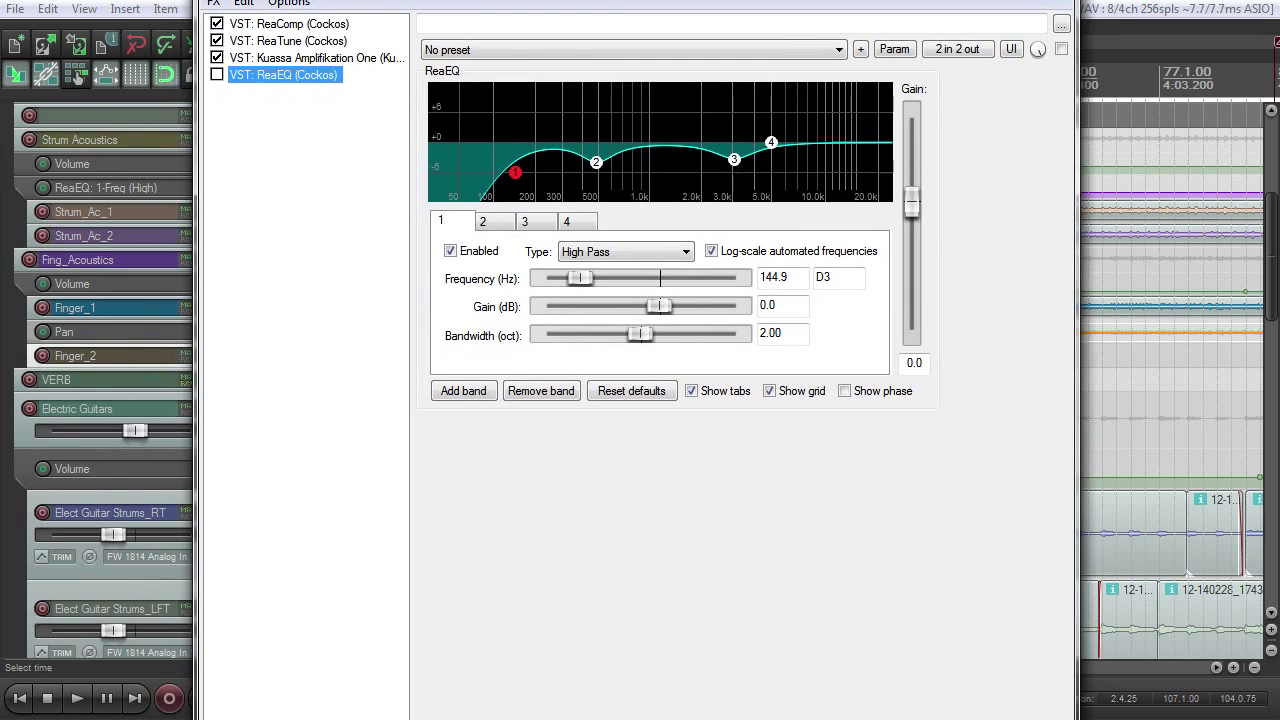
{"action": "left_click", "coordinate": [287, 54]}
{"action": "left_click", "coordinate": [318, 88]}
{"action": "left_click", "coordinate": [316, 71]}
{"action": "left_click", "coordinate": [316, 54]}
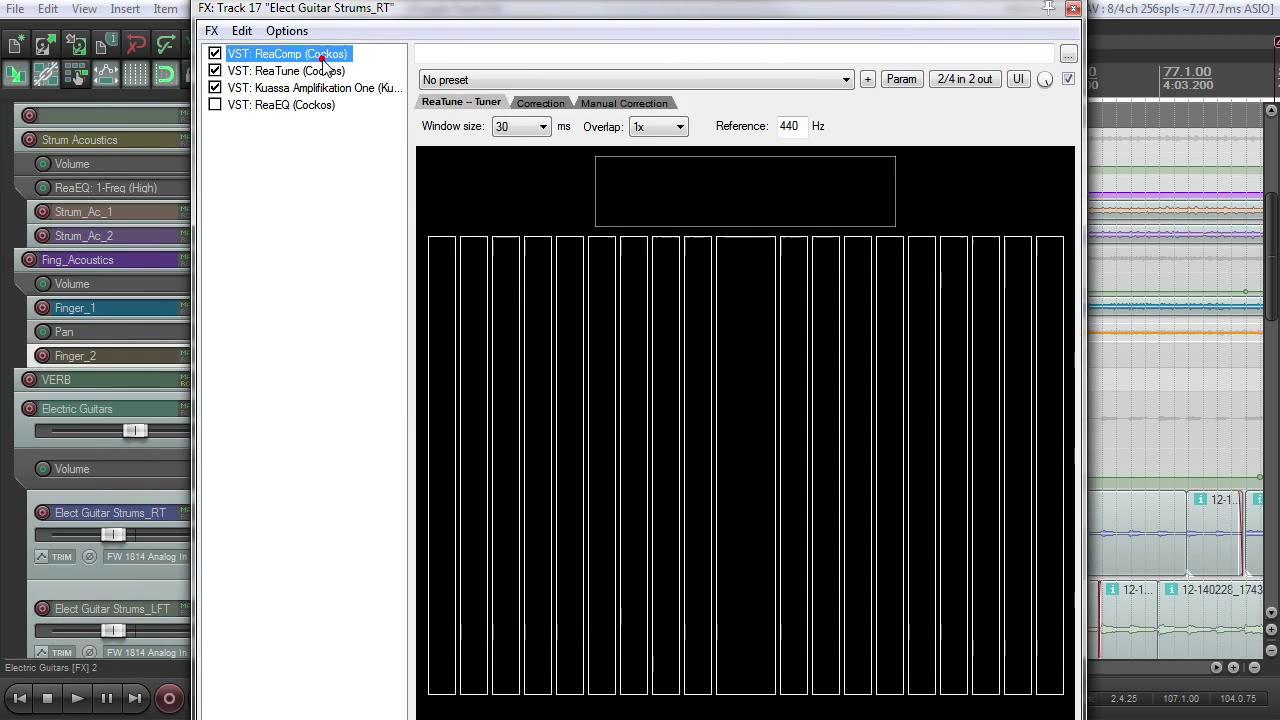
{"action": "left_click", "coordinate": [322, 88]}
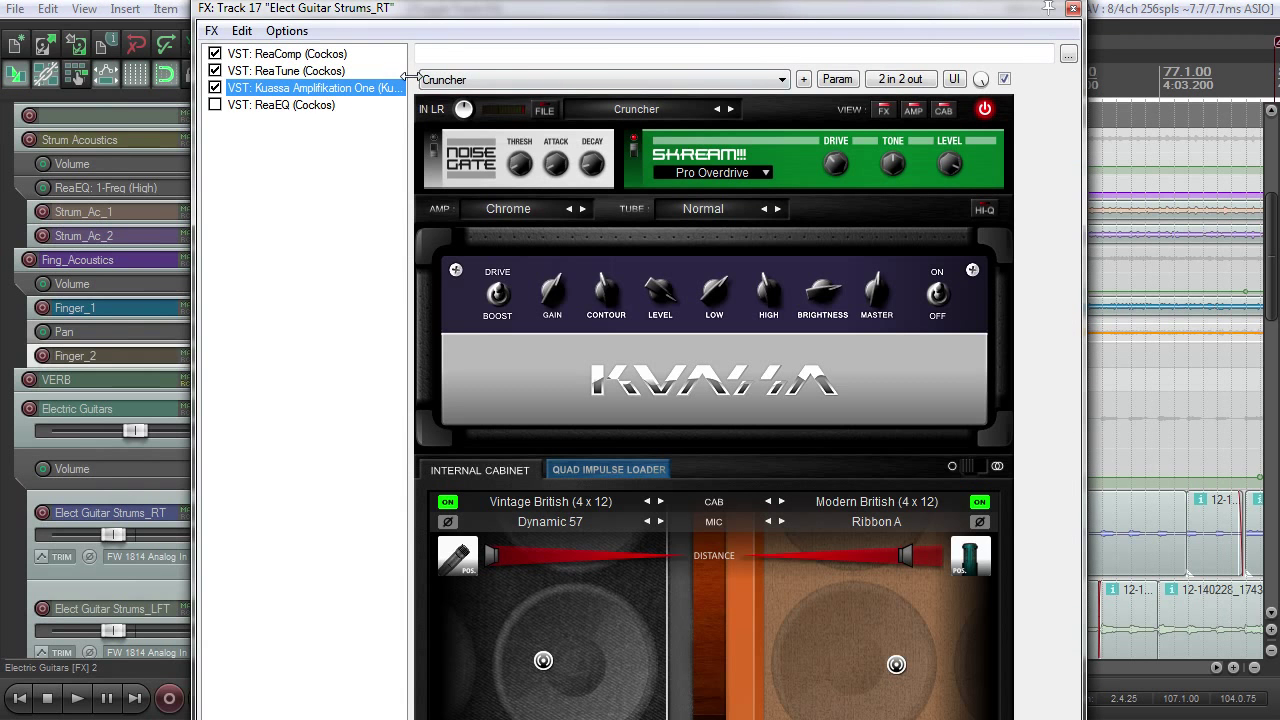
Fit the effect chain window around the Kuassa amp to examine its Cruncher preset, and close the chain
{"action": "left_click_drag", "start_coordinate": [407, 78], "coordinate": [420, 78]}
{"action": "left_click_drag", "start_coordinate": [876, 12], "coordinate": [870, 0]}
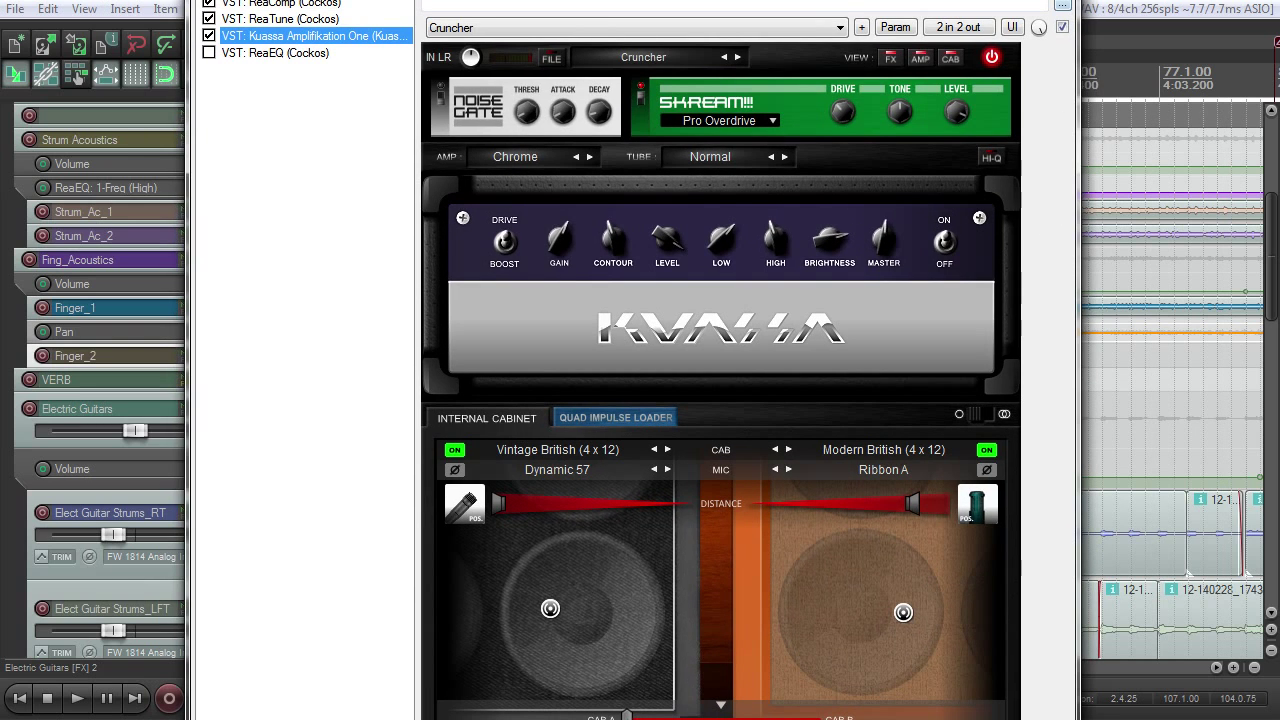
{"action": "left_click_drag", "start_coordinate": [1079, 384], "coordinate": [1041, 384]}
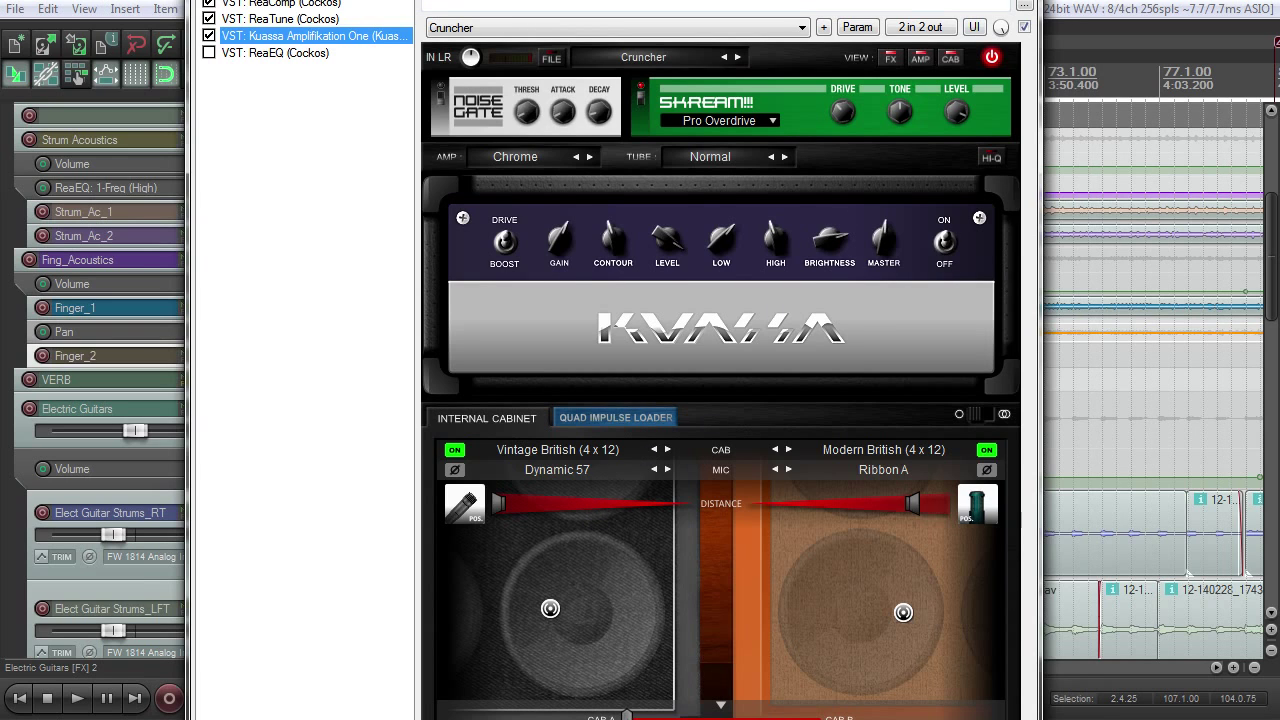
{"action": "left_click_drag", "start_coordinate": [877, 0], "coordinate": [873, 4]}
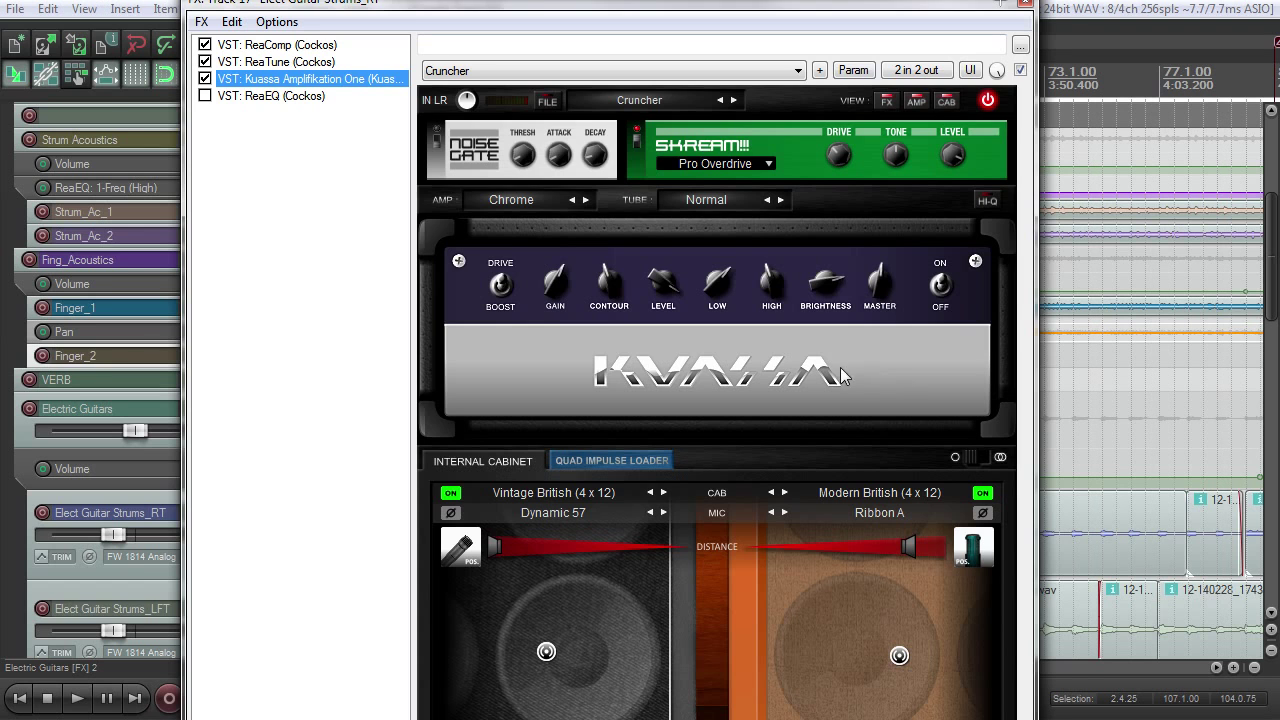
{"action": "left_click", "coordinate": [1024, 3]}
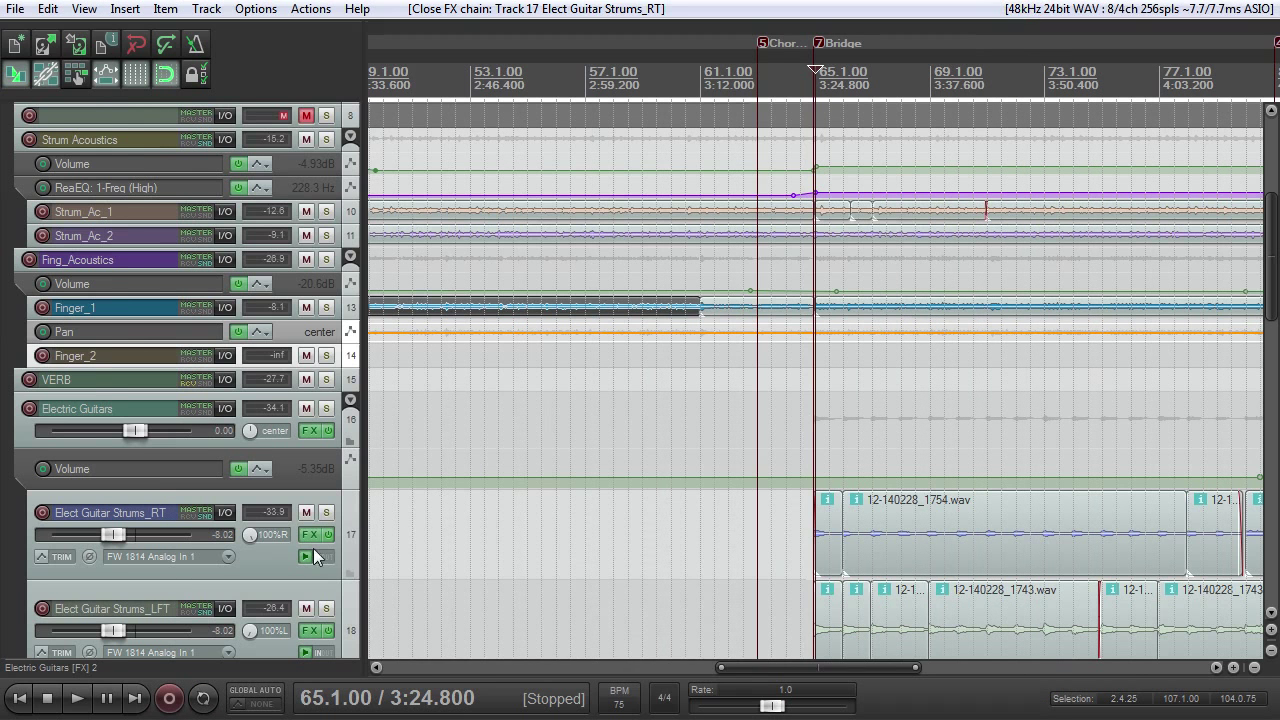
Inspect the Kuassa Amplifikation One settings in the Elect Guitar Strums_LFT effect chain and close it
{"action": "left_click", "coordinate": [309, 630]}
{"action": "left_click", "coordinate": [340, 209]}
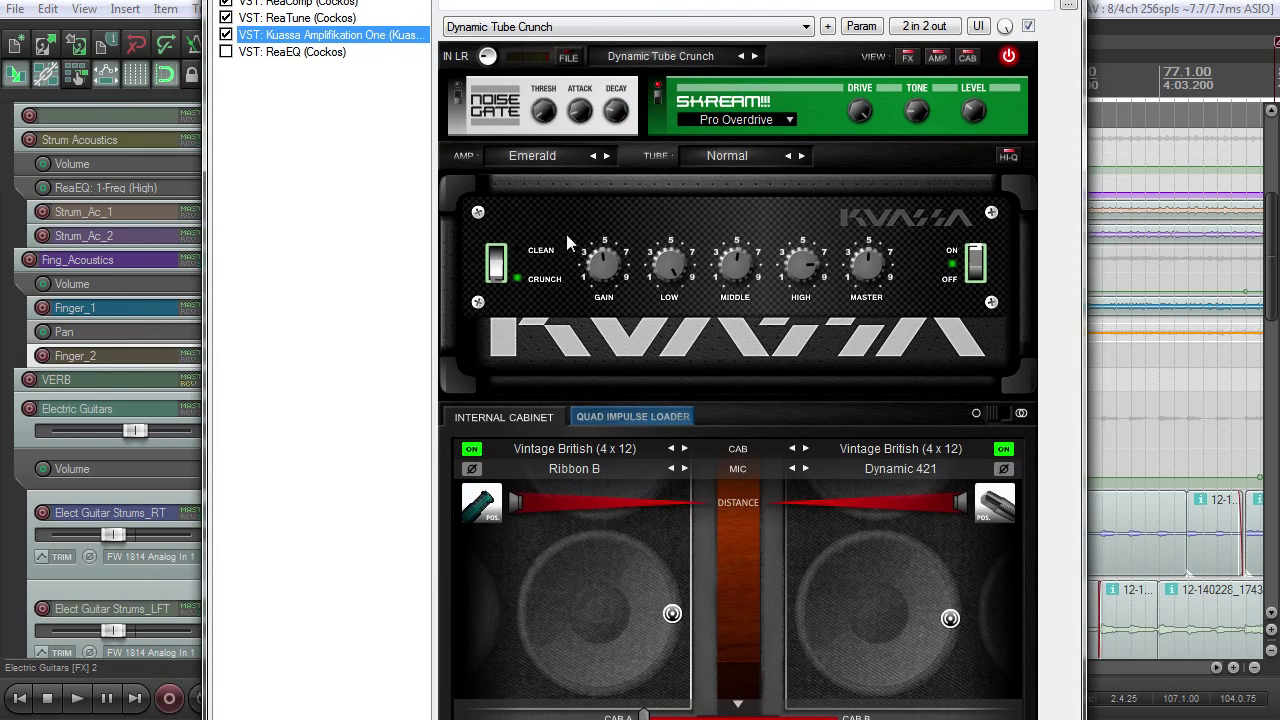
{"action": "key", "text": "Escape"}
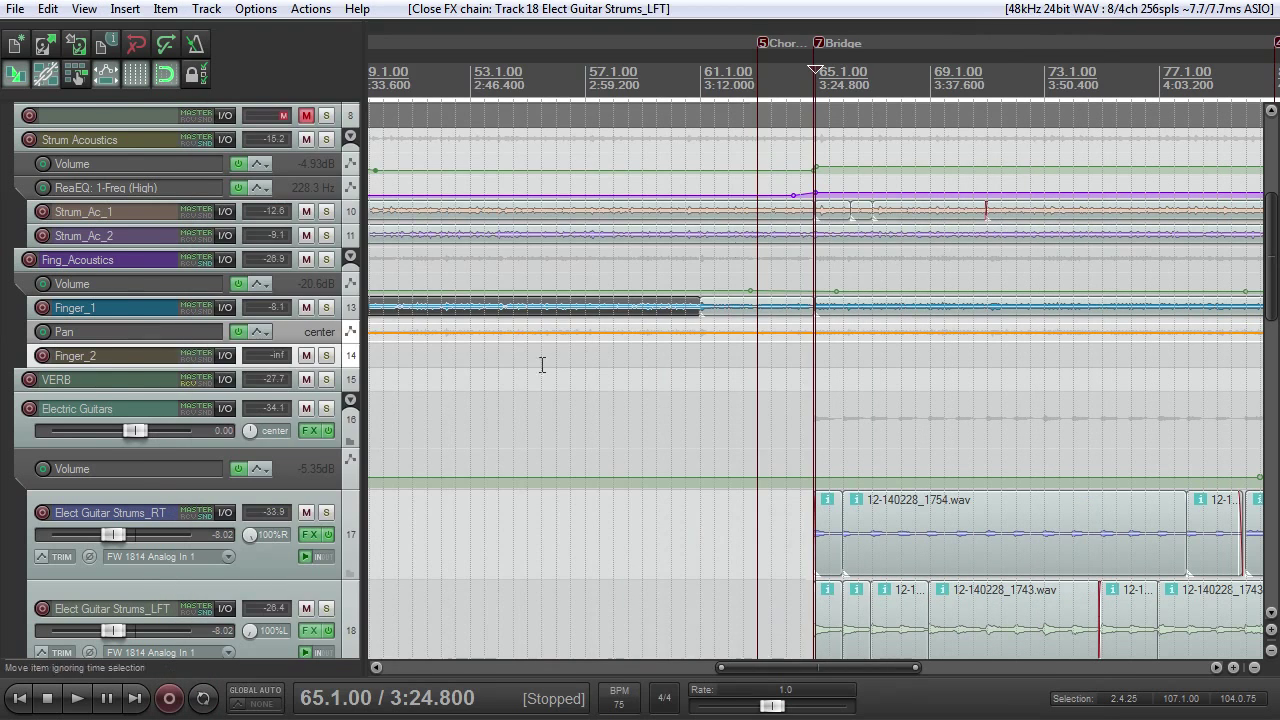
Play the soloed Electric Guitars folder with effects, isolating first the Elect Guitar Strums_LFT track and then the RT track
{"action": "left_click", "coordinate": [338, 406]}
{"action": "left_click", "coordinate": [332, 408]}
{"action": "key", "text": "space"}
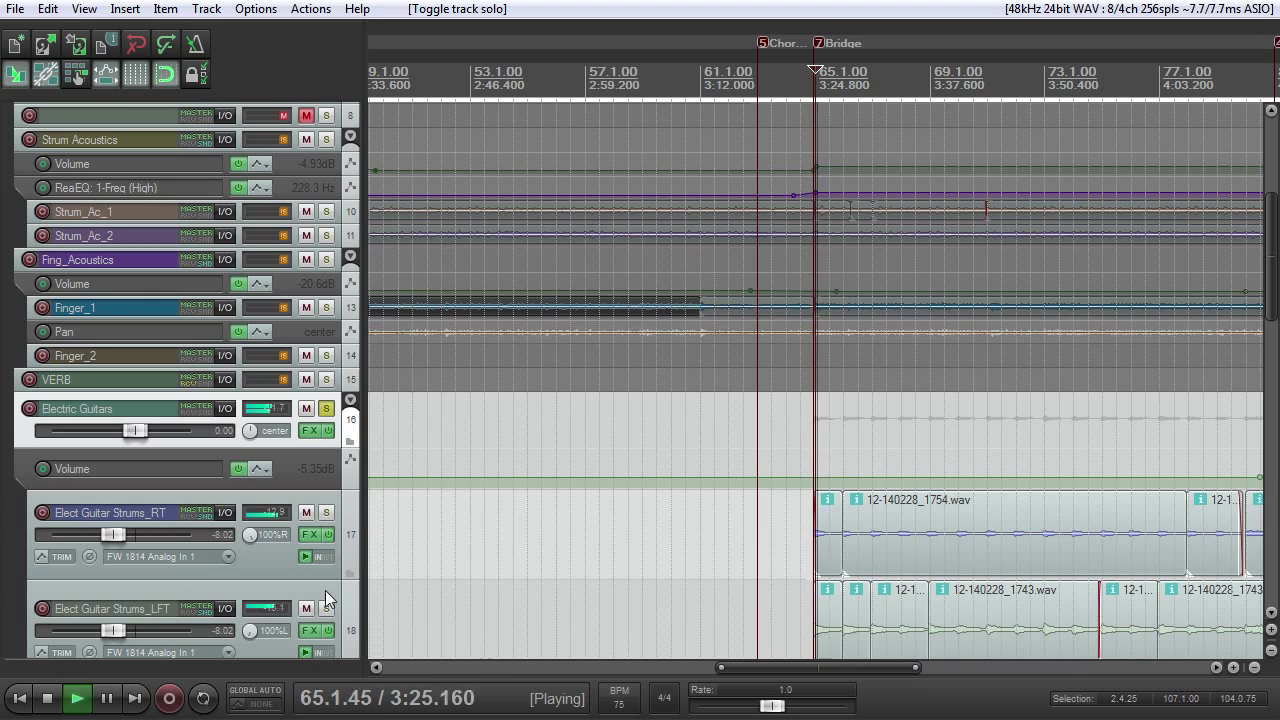
{"action": "left_click", "coordinate": [326, 608]}
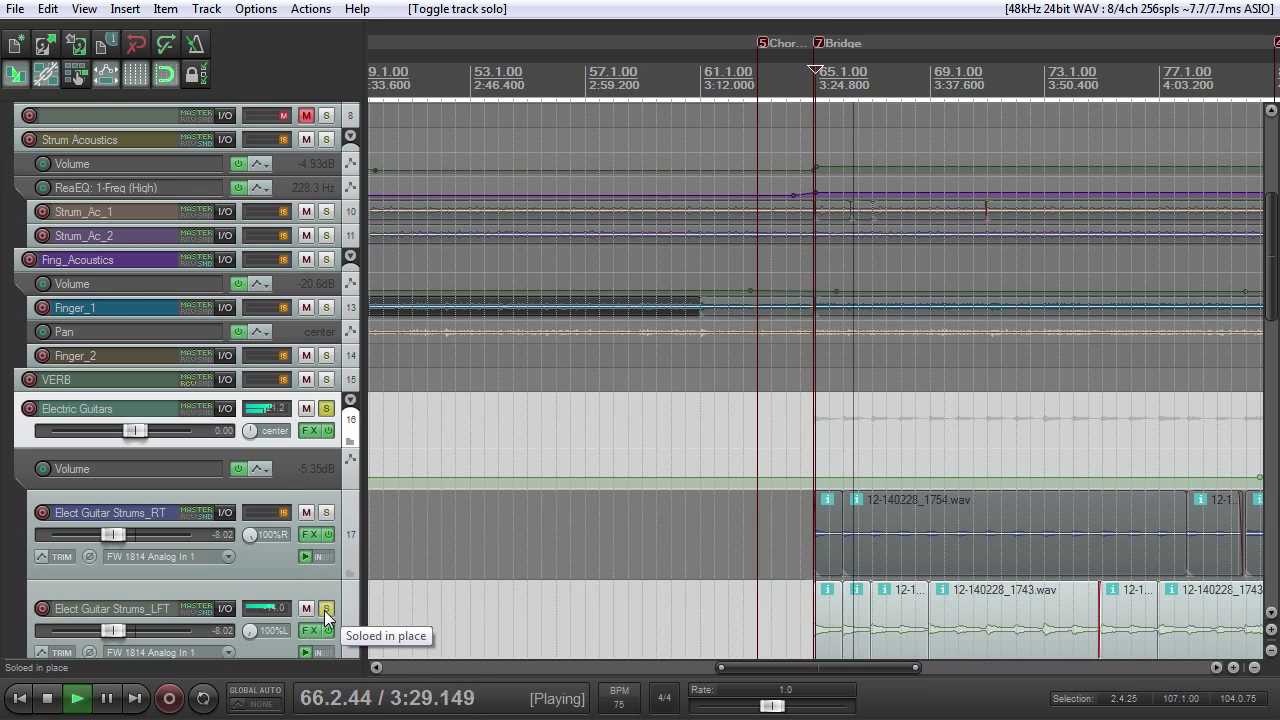
{"action": "left_click", "coordinate": [325, 611]}
{"action": "left_click", "coordinate": [326, 513]}
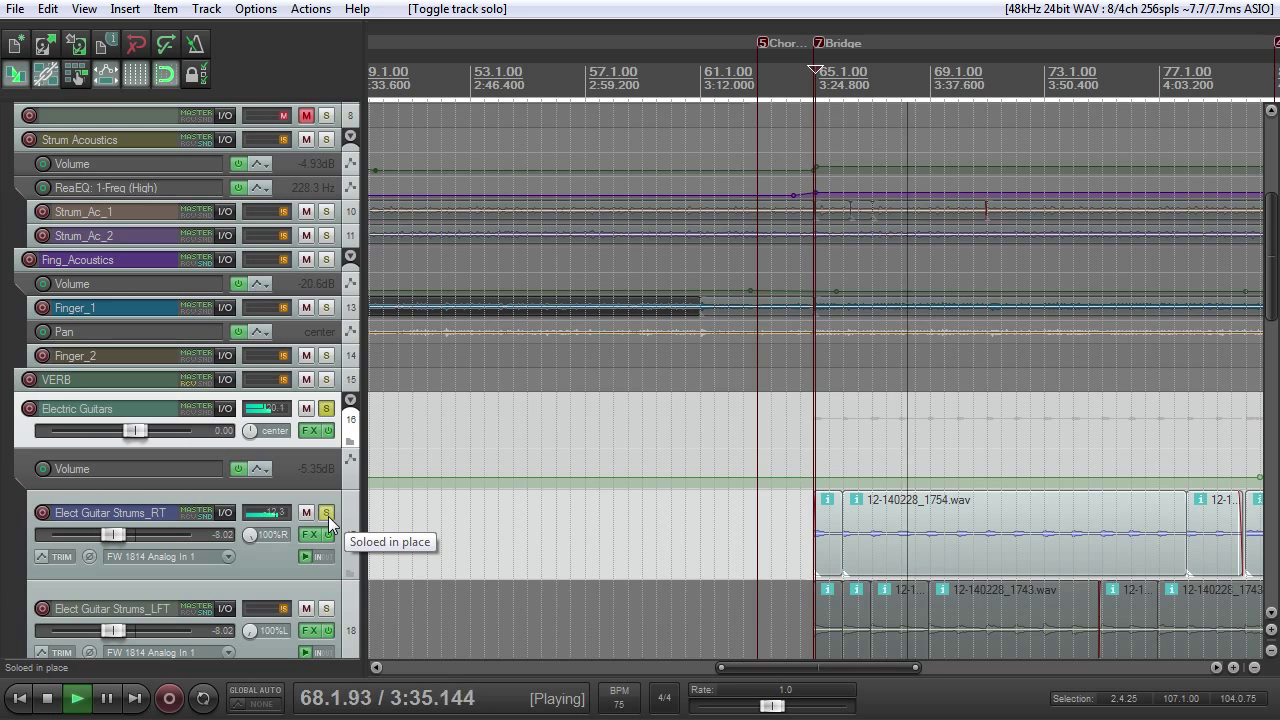
{"action": "left_click", "coordinate": [327, 515]}
Show the Elect Guitar Strums_RT effect chain again, stop playback and close the chain
{"action": "left_click", "coordinate": [314, 535]}
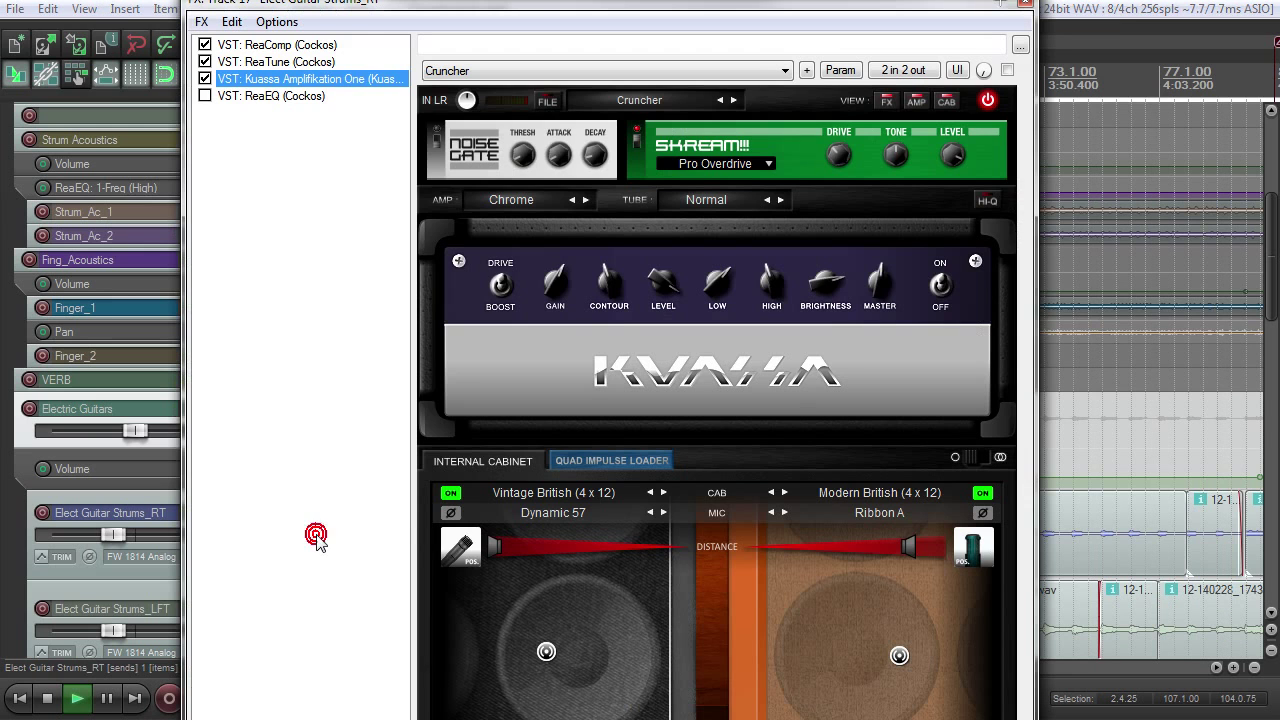
{"action": "key", "text": "space"}
{"action": "left_click", "coordinate": [1023, 5]}
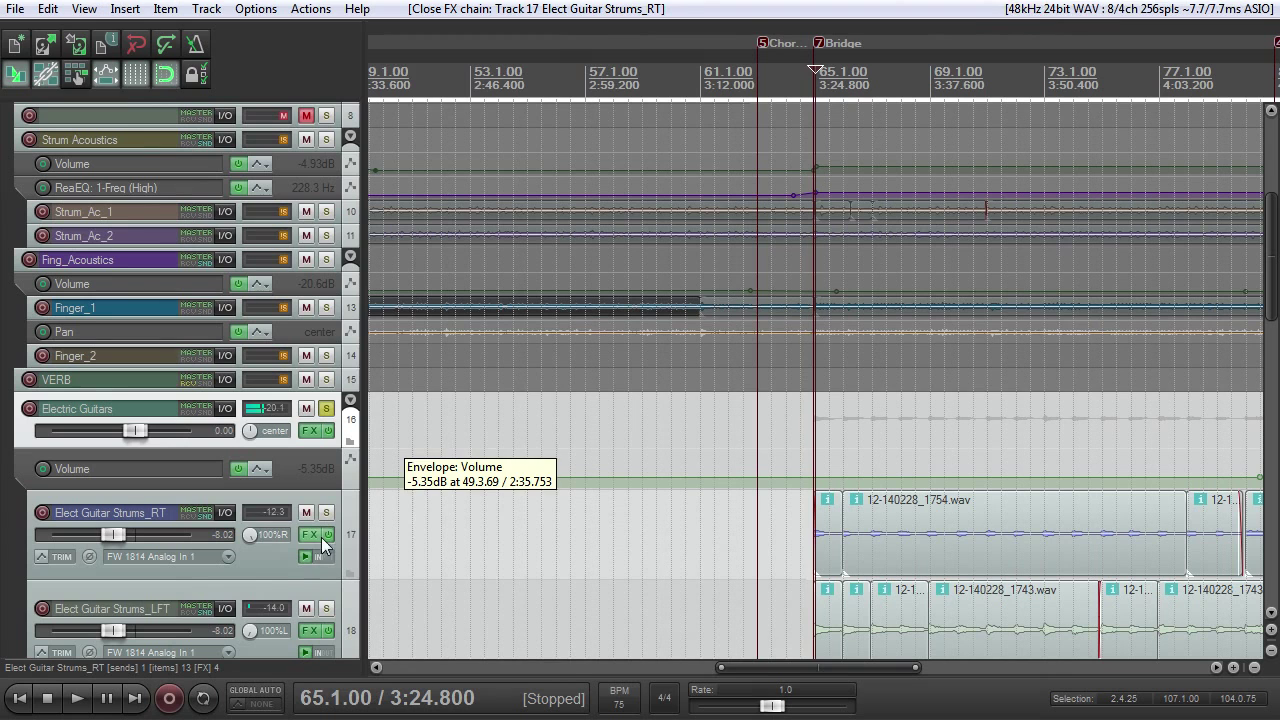
Solo both the Elect Guitar Strums_LFT and Elect Guitar Strums_RT tracks within the Electric Guitars folder
{"action": "left_click", "coordinate": [326, 608]}
{"action": "left_click", "coordinate": [326, 512]}
{"action": "scroll", "coordinate": [604, 513], "scroll_direction": "down", "scroll_amount": 2}
{"action": "scroll", "coordinate": [605, 514], "scroll_direction": "up", "scroll_amount": 4}
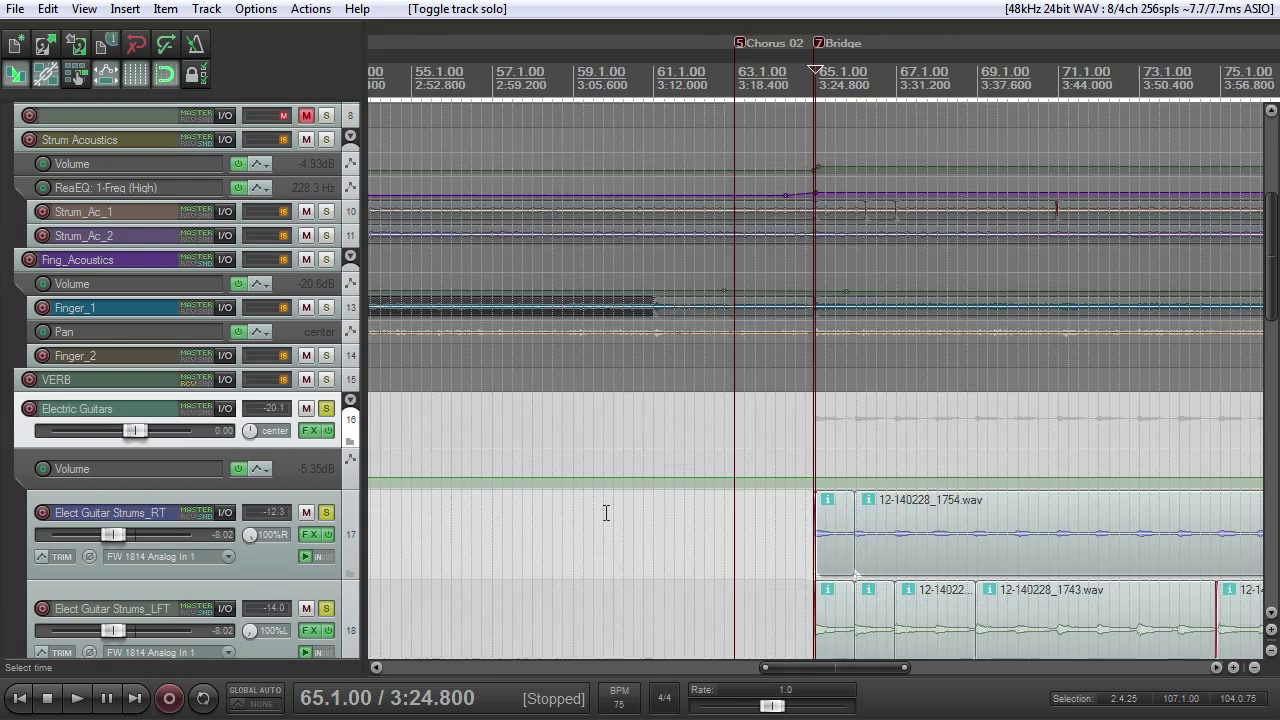
Play the two soloed electric guitar strum tracks from the Bridge marker and stop playback
{"action": "key", "text": "space"}
{"action": "scroll", "coordinate": [620, 523], "scroll_direction": "down", "scroll_amount": 4}
{"action": "scroll", "coordinate": [396, 538], "scroll_direction": "up", "scroll_amount": 4}
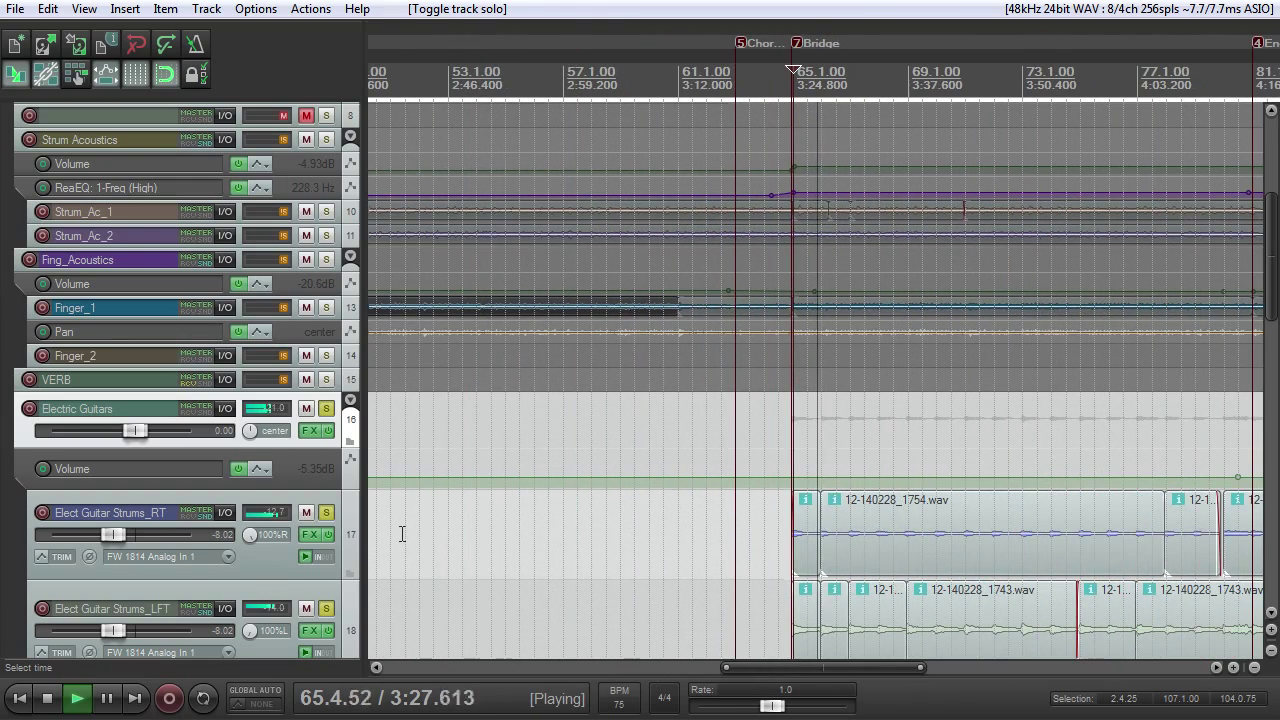
{"action": "key", "text": "space"}
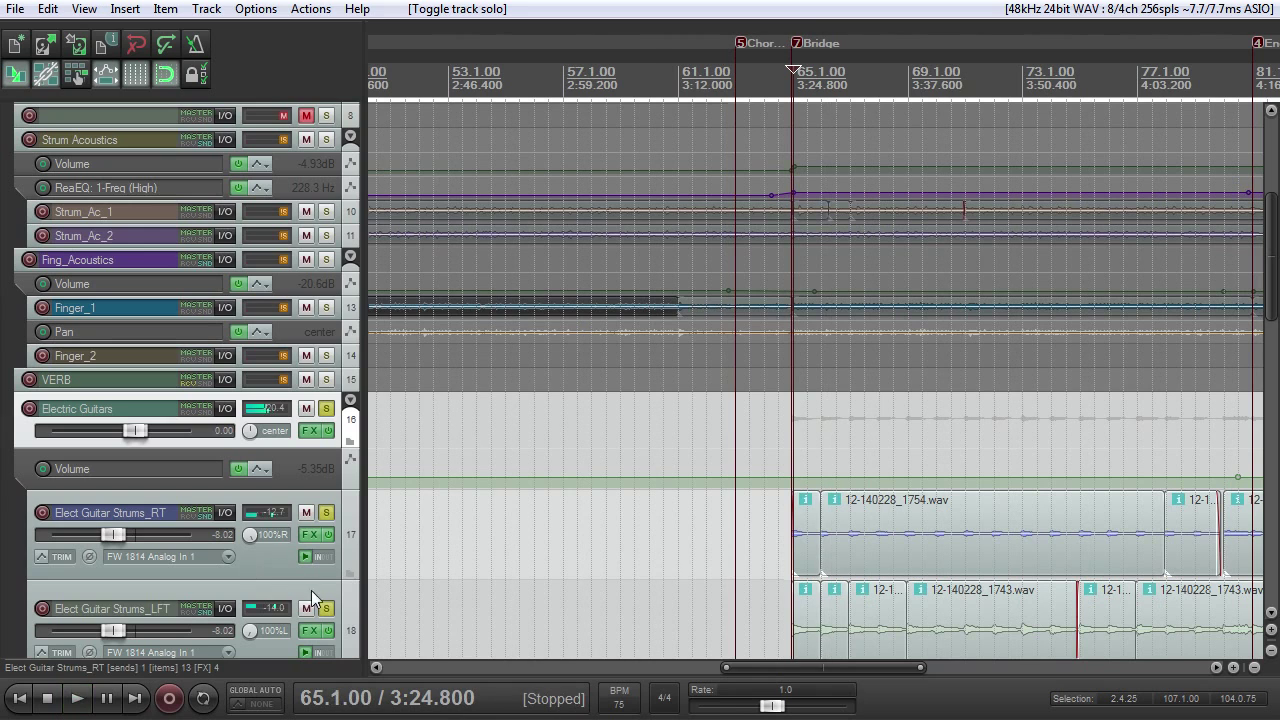
Clear the solo from both electric guitar strum tracks and from the Electric Guitars folder
{"action": "left_click", "coordinate": [326, 608]}
{"action": "scroll", "coordinate": [648, 534], "scroll_direction": "up", "scroll_amount": 4}
{"action": "scroll", "coordinate": [648, 534], "scroll_direction": "up", "scroll_amount": 4}
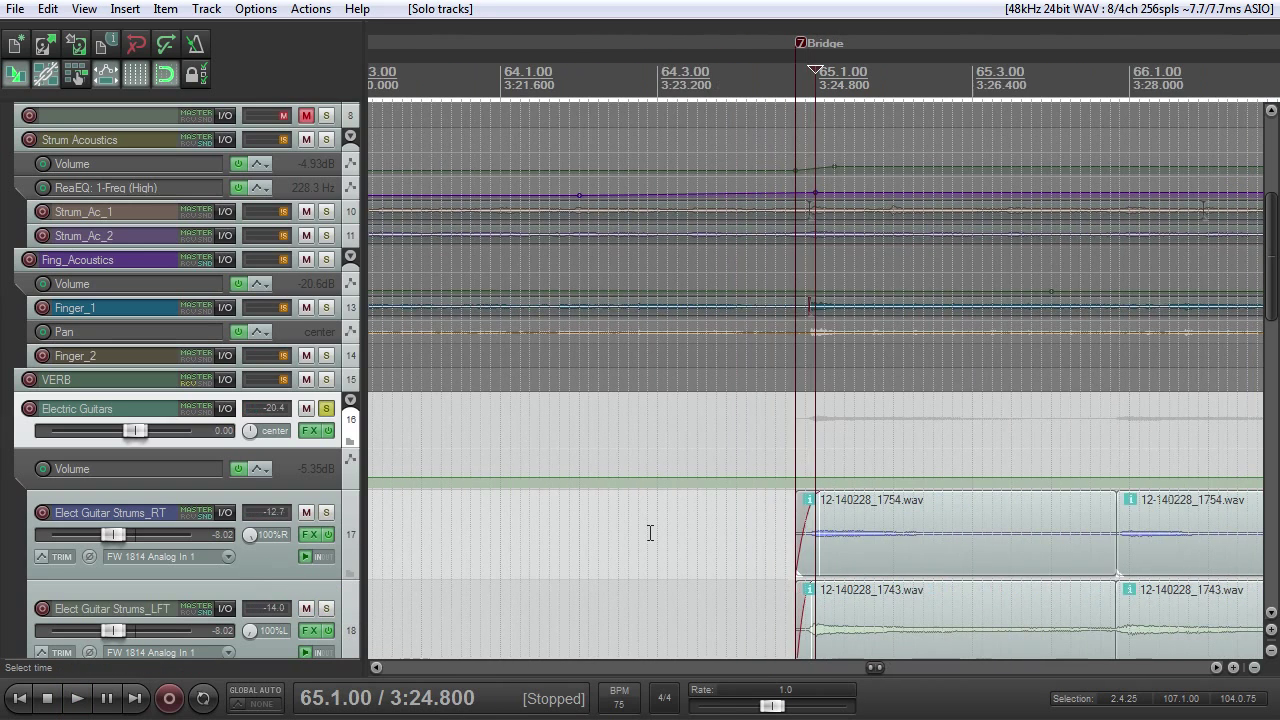
{"action": "scroll", "coordinate": [653, 532], "scroll_direction": "down", "scroll_amount": 8}
{"action": "left_click", "coordinate": [326, 408]}
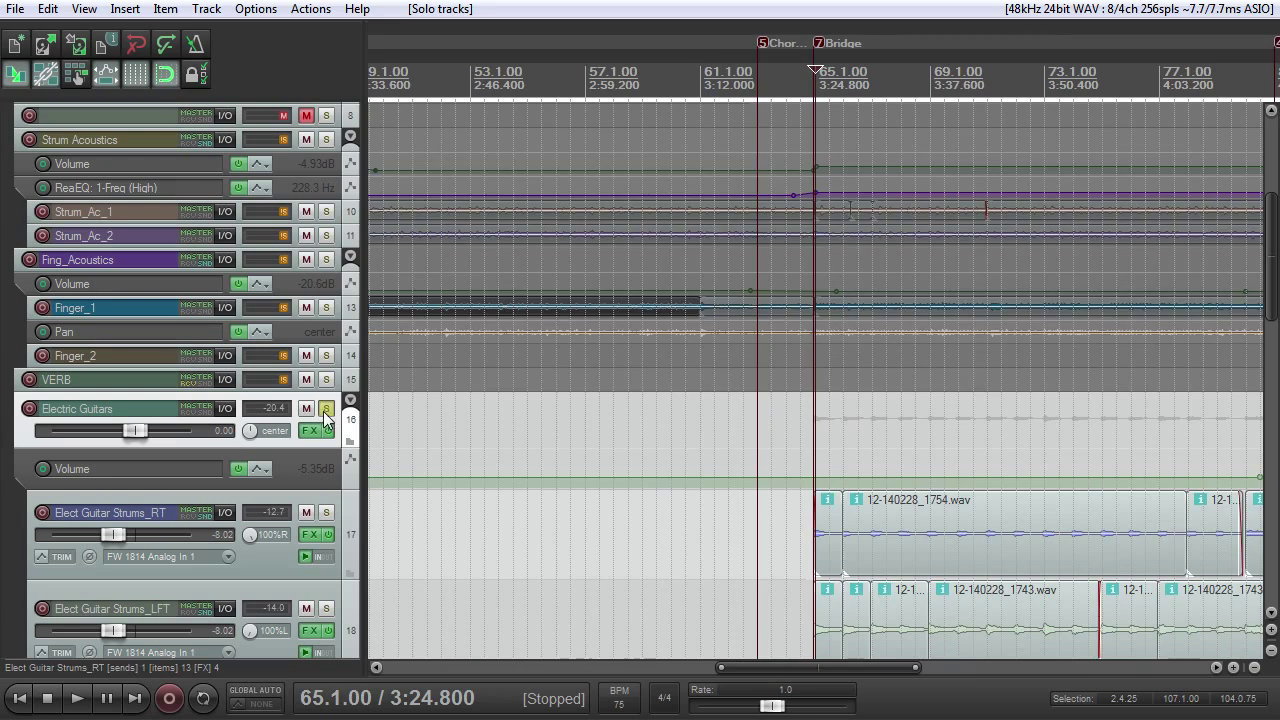
Play the full mix from the Bridge to hear the electric guitars in context, and stop playback
{"action": "scroll", "coordinate": [689, 427], "scroll_direction": "down", "scroll_amount": 3}
{"action": "scroll", "coordinate": [894, 485], "scroll_direction": "up", "scroll_amount": 5}
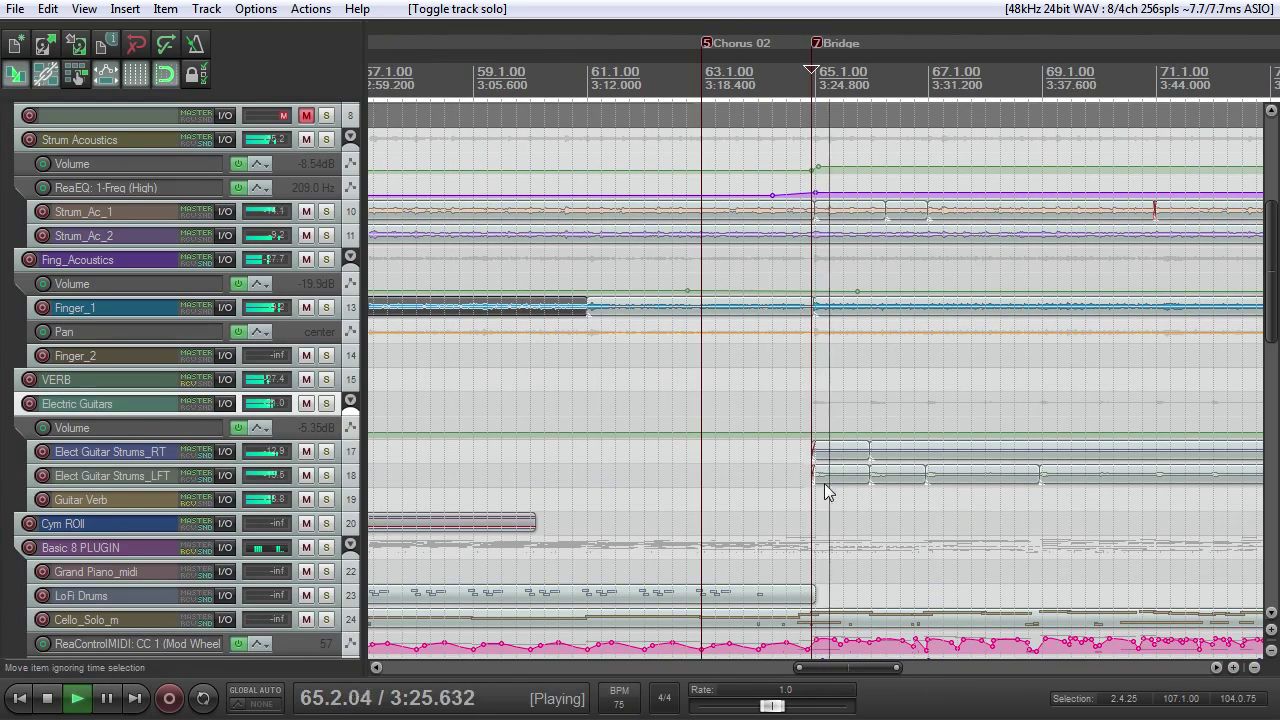
{"action": "scroll", "coordinate": [880, 468], "scroll_direction": "down", "scroll_amount": 2}
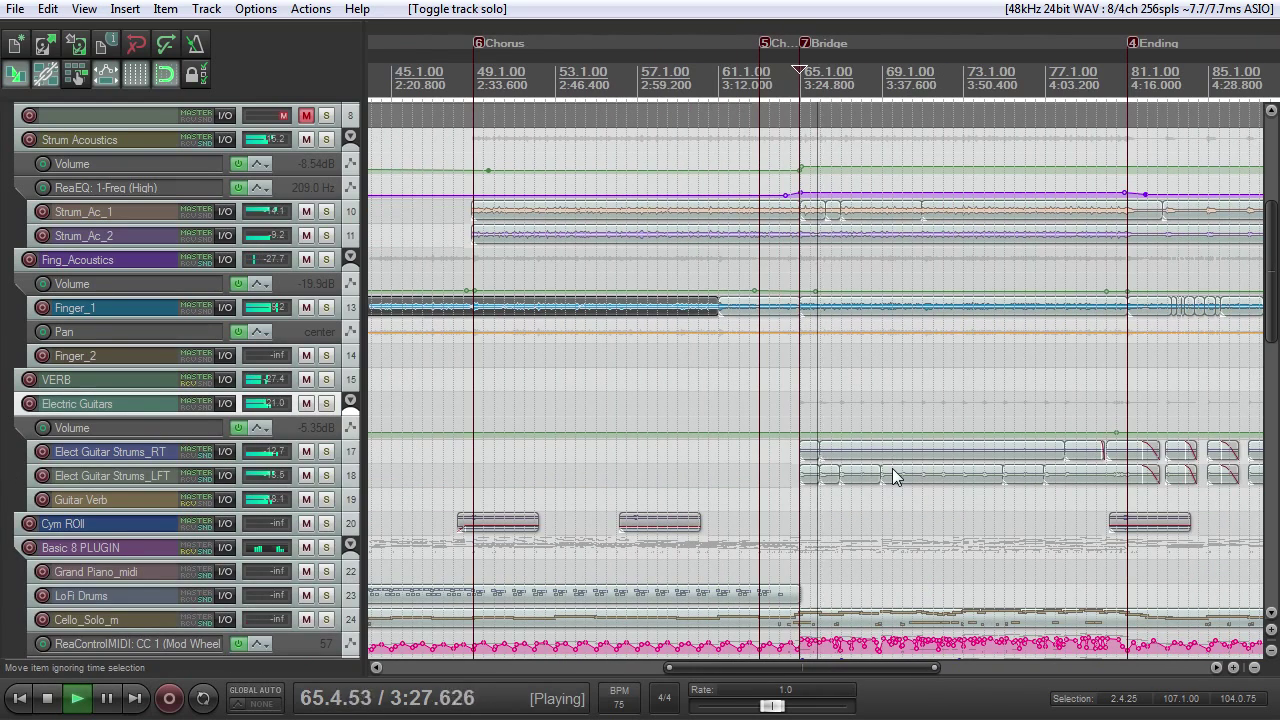
{"action": "key", "text": "space"}
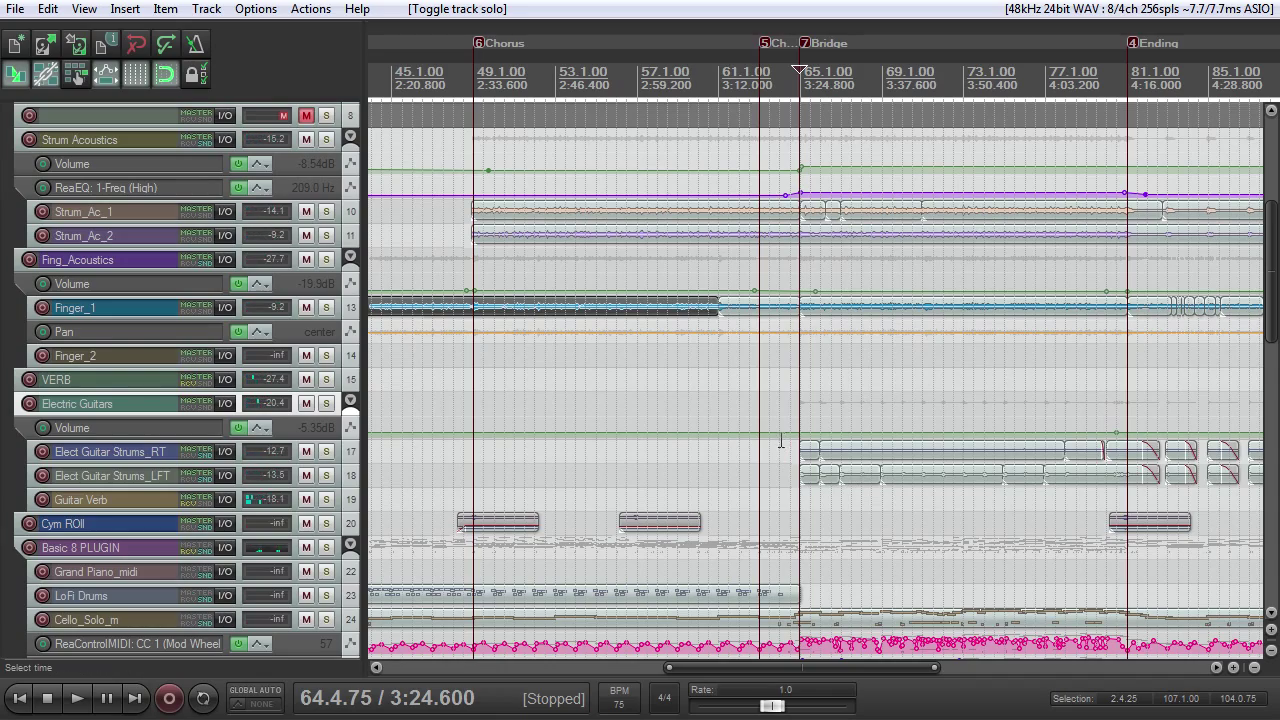
Look over the tracks in the Basic 8 PLUGIN and Basic 8 AUDIO folders across the whole song
{"action": "left_click_drag", "start_coordinate": [1272, 270], "coordinate": [1276, 382]}
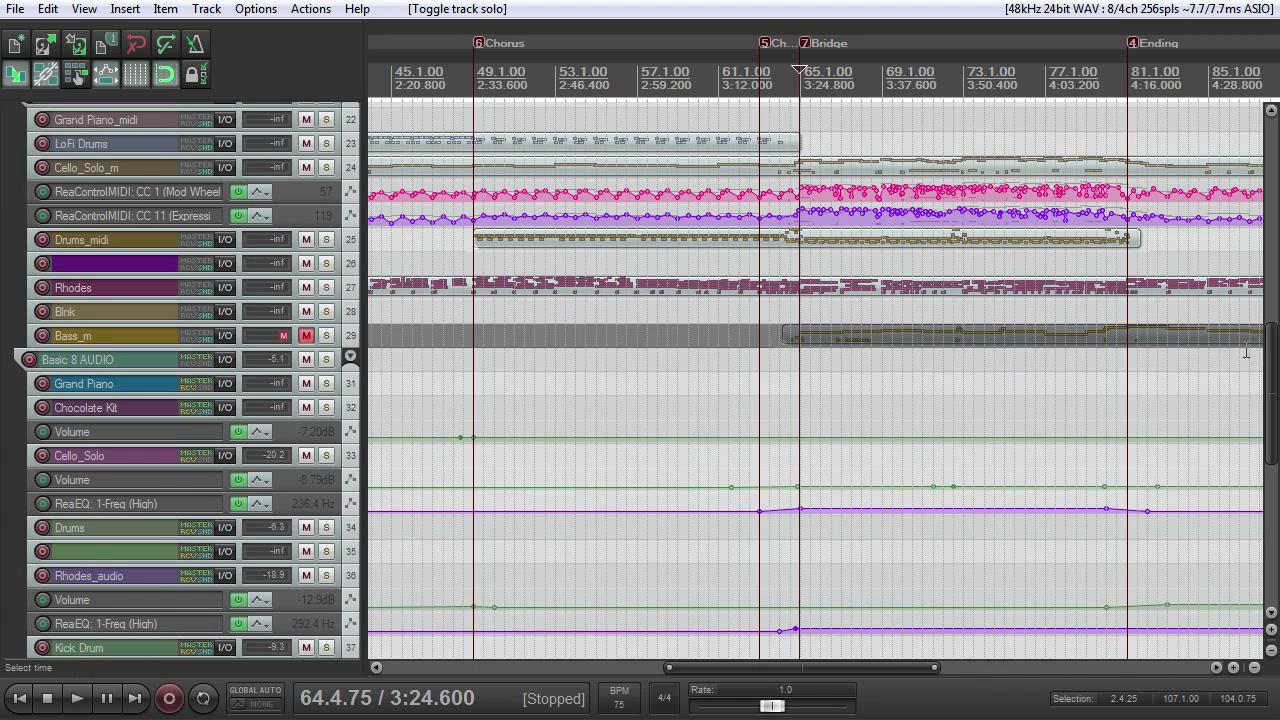
{"action": "scroll", "coordinate": [1186, 373], "scroll_direction": "down", "scroll_amount": 5}
{"action": "scroll", "coordinate": [1186, 373], "scroll_direction": "up", "scroll_amount": 2}
{"action": "scroll", "coordinate": [1041, 375], "scroll_direction": "down", "scroll_amount": 4}
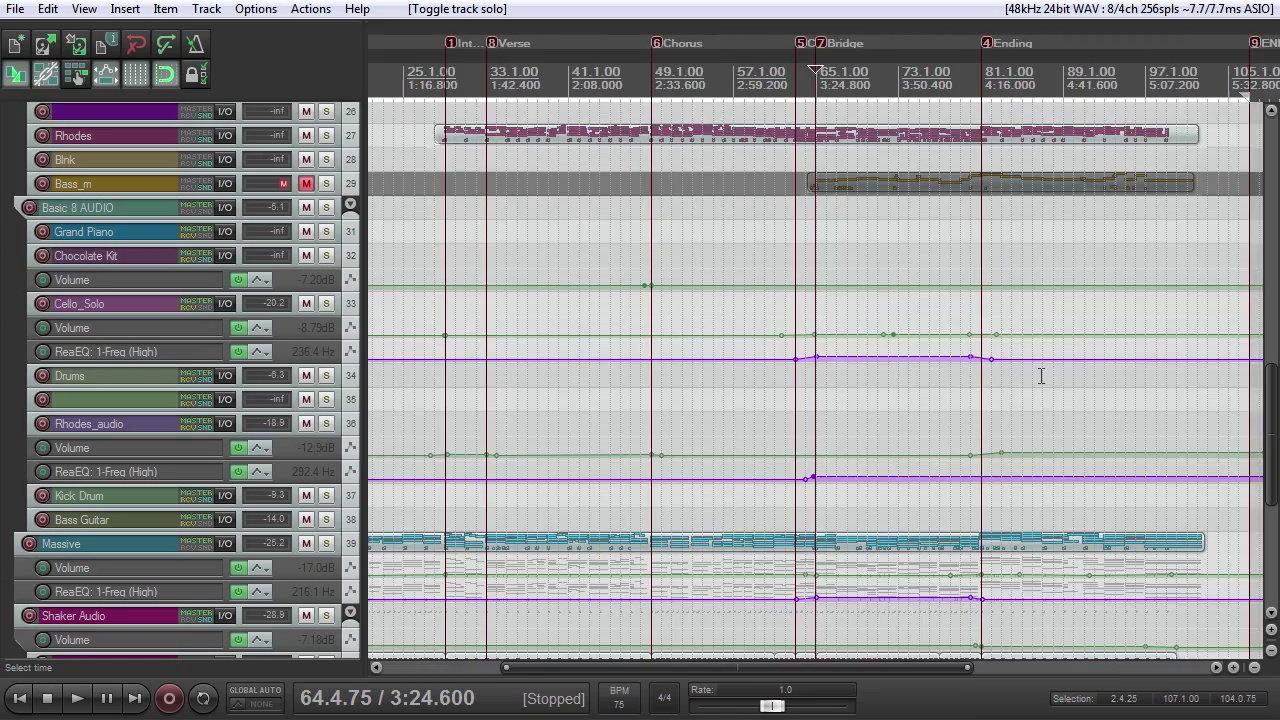
{"action": "left_click_drag", "start_coordinate": [1271, 395], "coordinate": [1247, 293]}
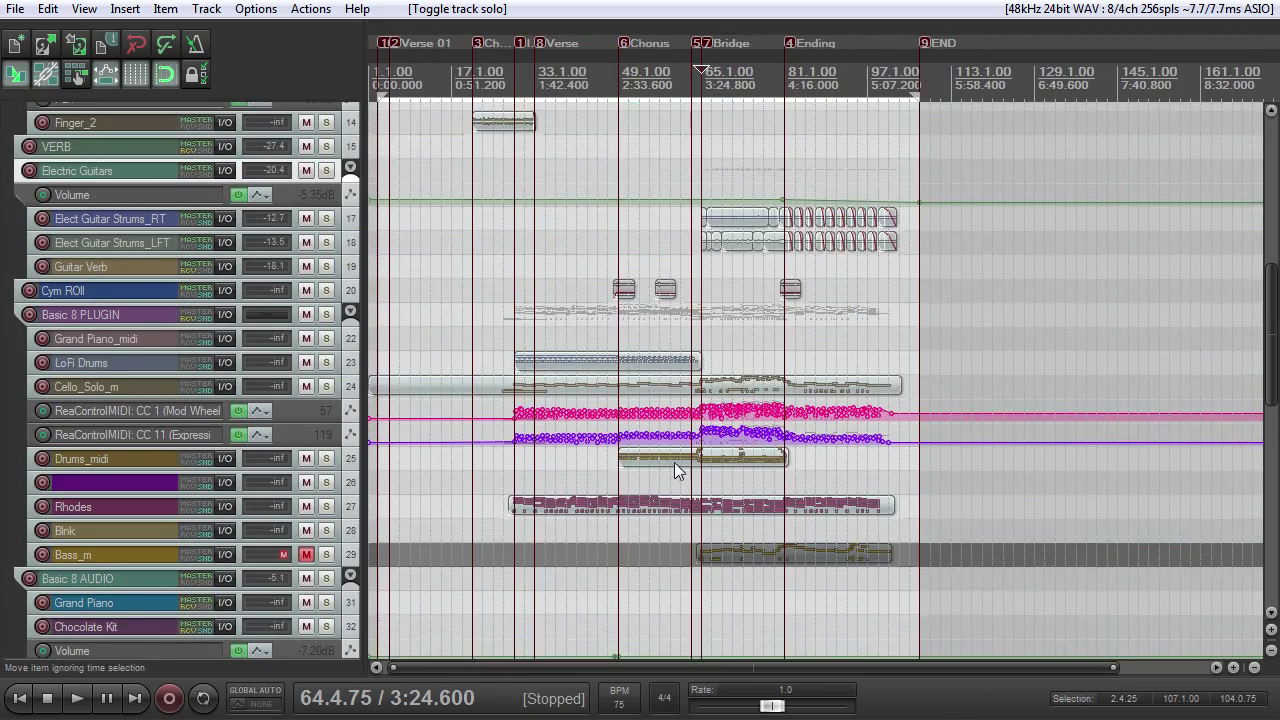
{"action": "scroll", "coordinate": [676, 460], "scroll_direction": "up", "scroll_amount": 3}
{"action": "scroll", "coordinate": [678, 452], "scroll_direction": "down", "scroll_amount": 2}
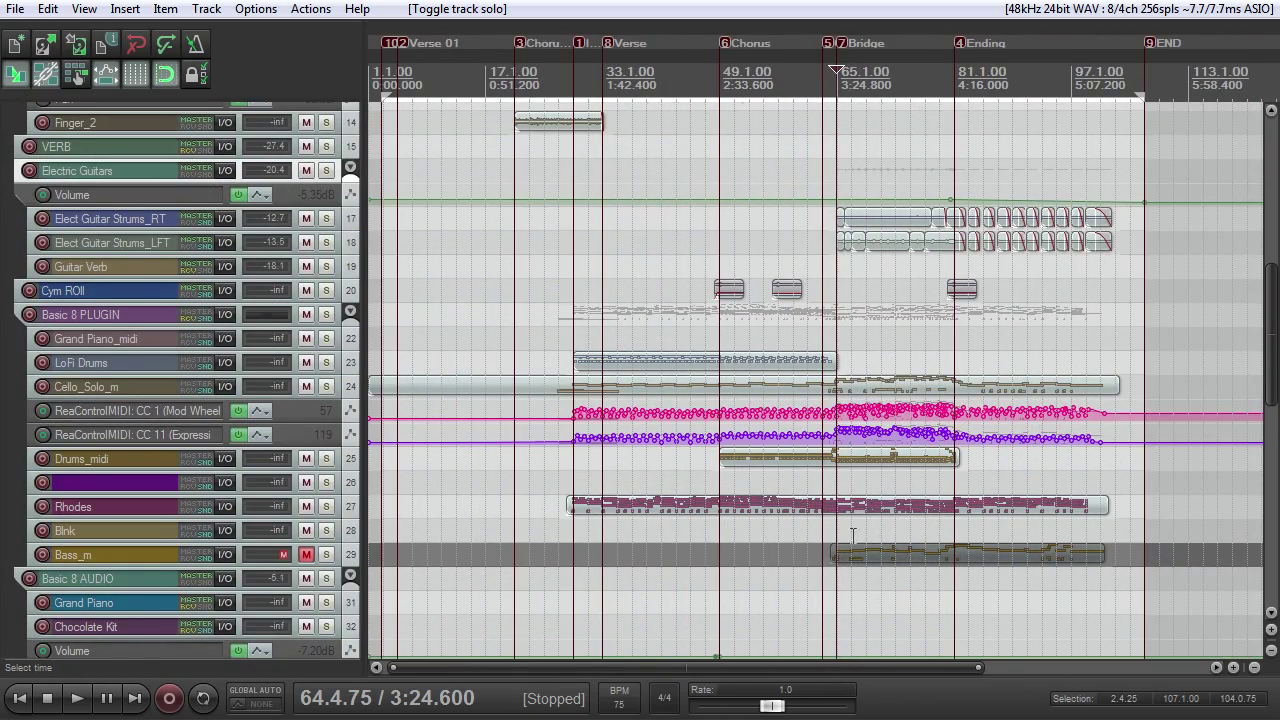
Enlarge the Cello_Solo_m track and its ReaControlMIDI CC 1 and CC 11 envelope lanes
{"action": "left_click_drag", "start_coordinate": [334, 373], "coordinate": [347, 350]}
{"action": "double_click", "coordinate": [339, 400]}
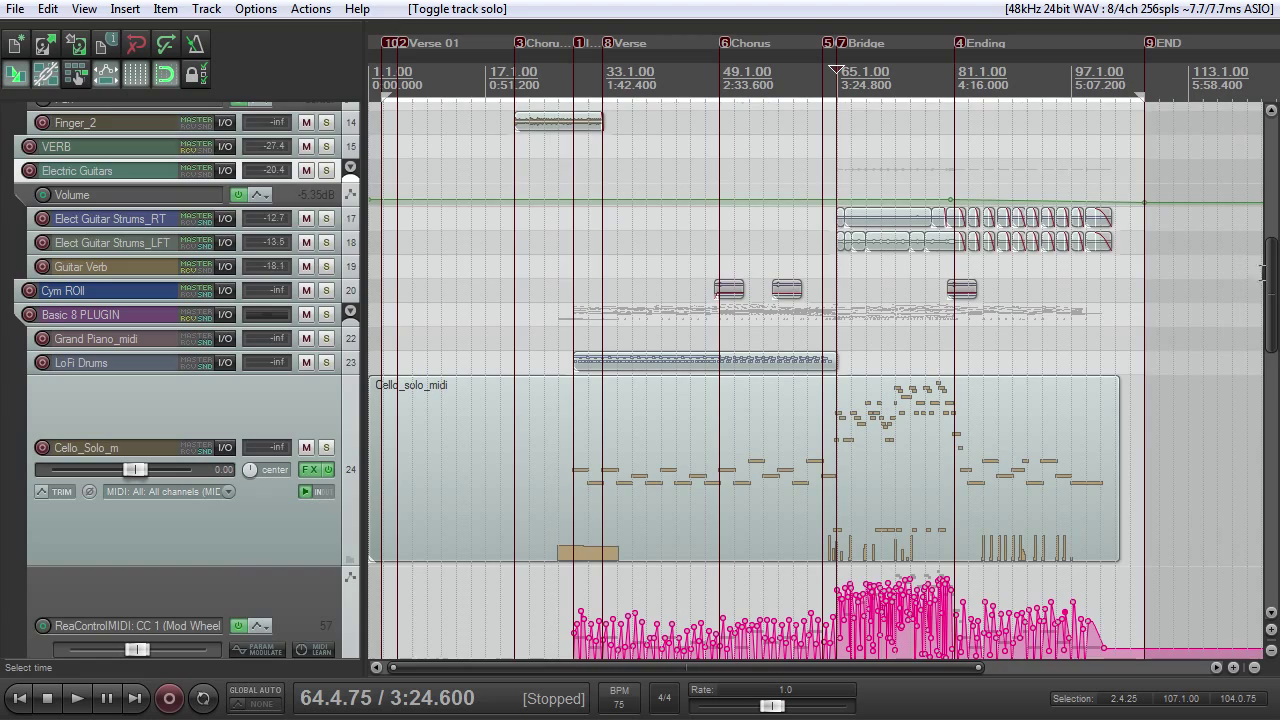
{"action": "left_click_drag", "start_coordinate": [1268, 268], "coordinate": [1264, 297]}
{"action": "scroll", "coordinate": [758, 372], "scroll_direction": "up", "scroll_amount": 2}
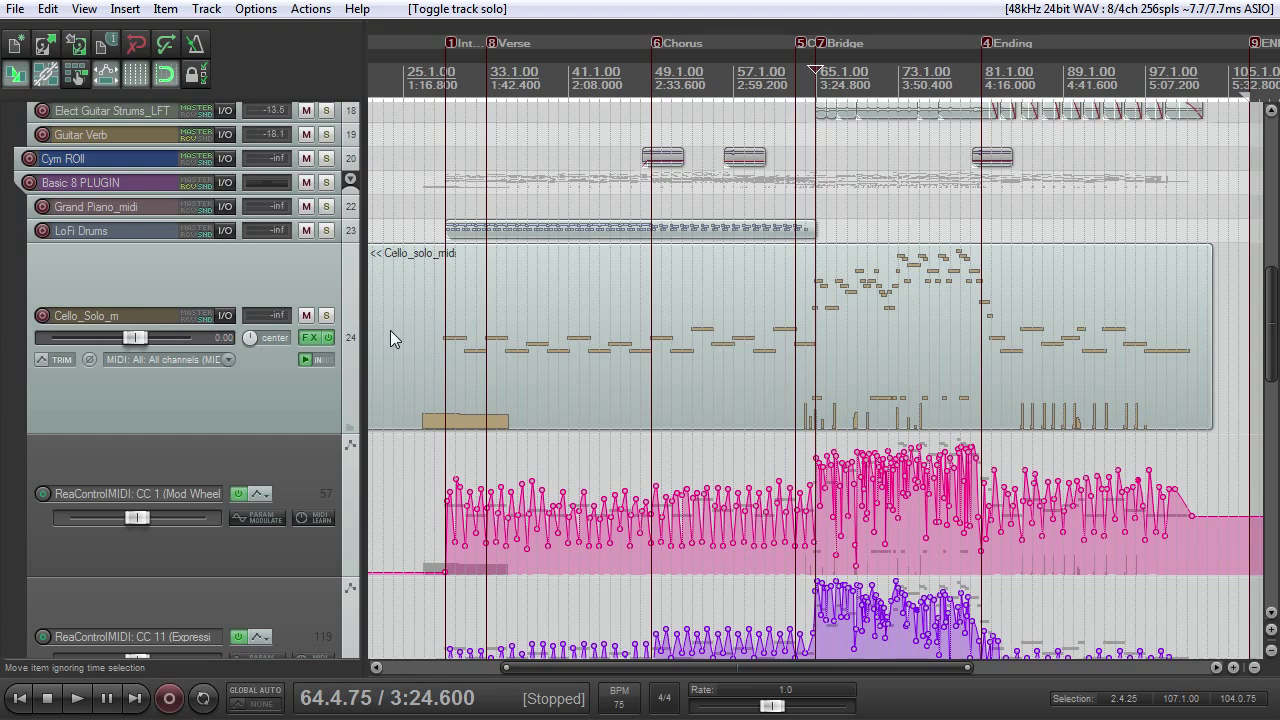
Place the edit cursor at the Interlude marker, 29.1.00, where the cello part starts
{"action": "left_click", "coordinate": [445, 72]}
{"action": "scroll", "coordinate": [523, 254], "scroll_direction": "up", "scroll_amount": 5}
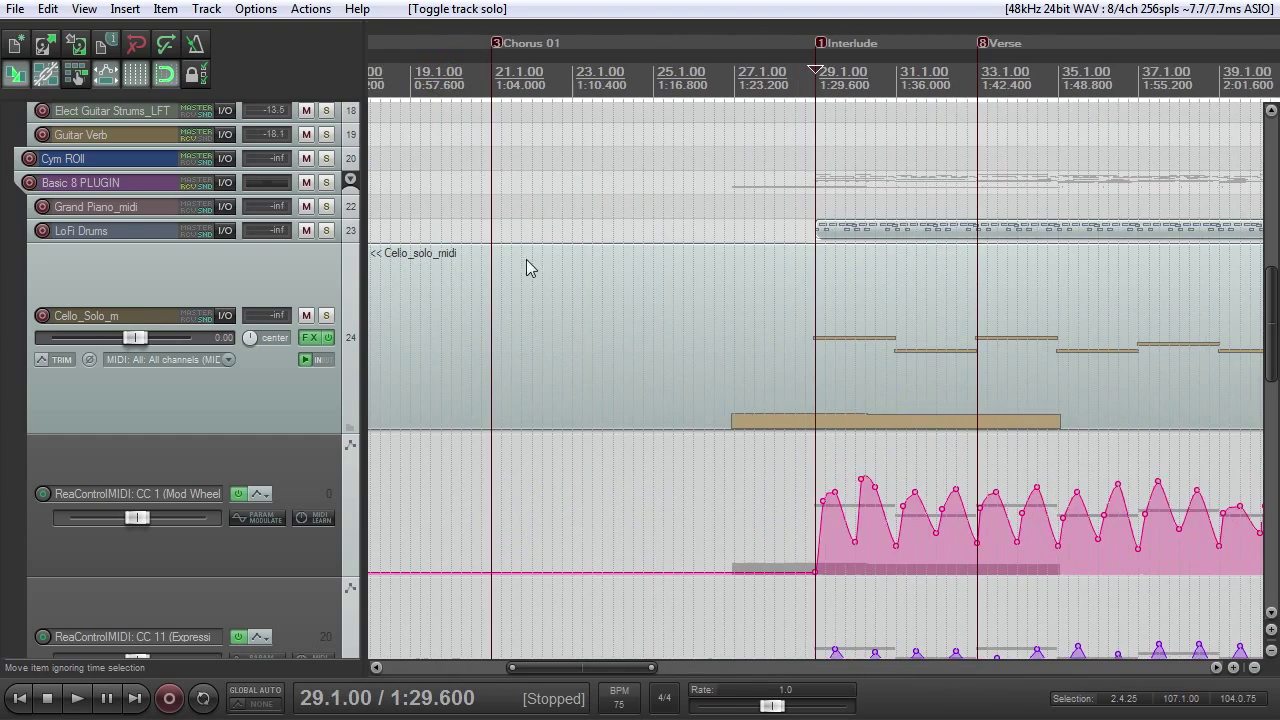
{"action": "scroll", "coordinate": [550, 269], "scroll_direction": "down", "scroll_amount": 6}
{"action": "scroll", "coordinate": [561, 278], "scroll_direction": "up", "scroll_amount": 4}
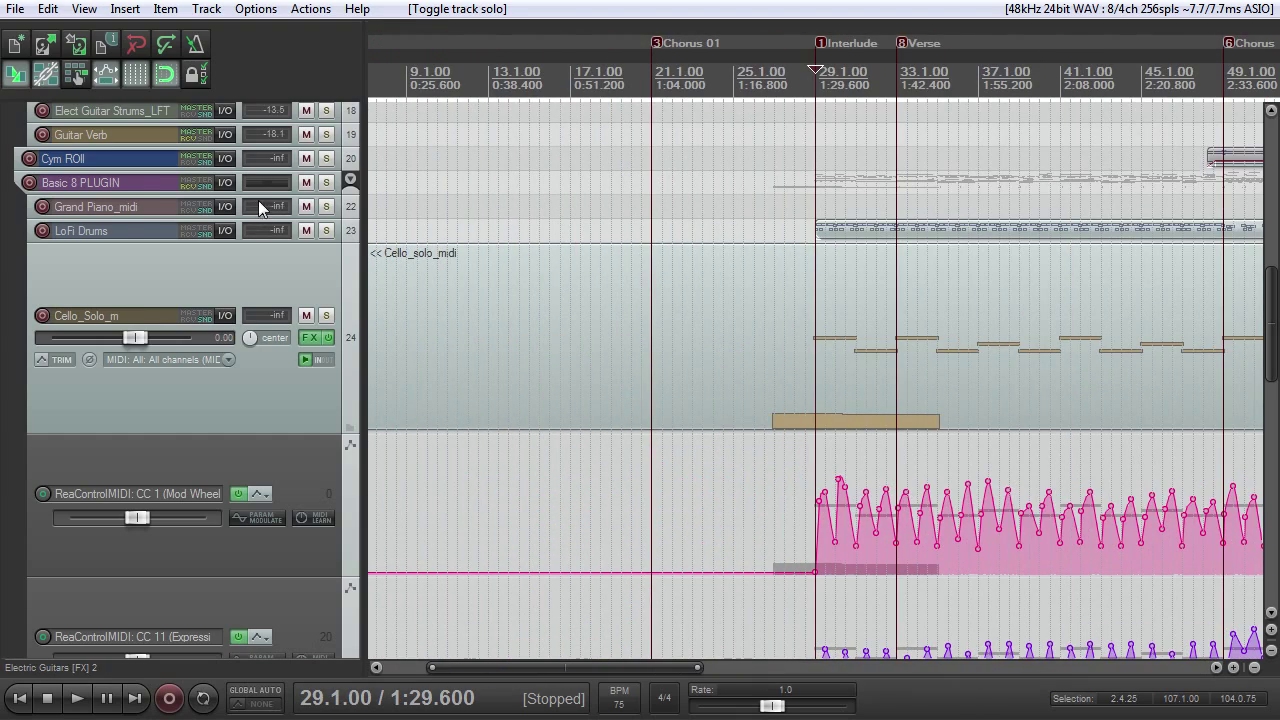
Open Kontakt on the Basic 8 PLUGIN track and expand the Blakus Cello Full - All CCs instrument in the rack
{"action": "left_click_drag", "start_coordinate": [124, 190], "coordinate": [137, 272]}
{"action": "left_click", "coordinate": [310, 229]}
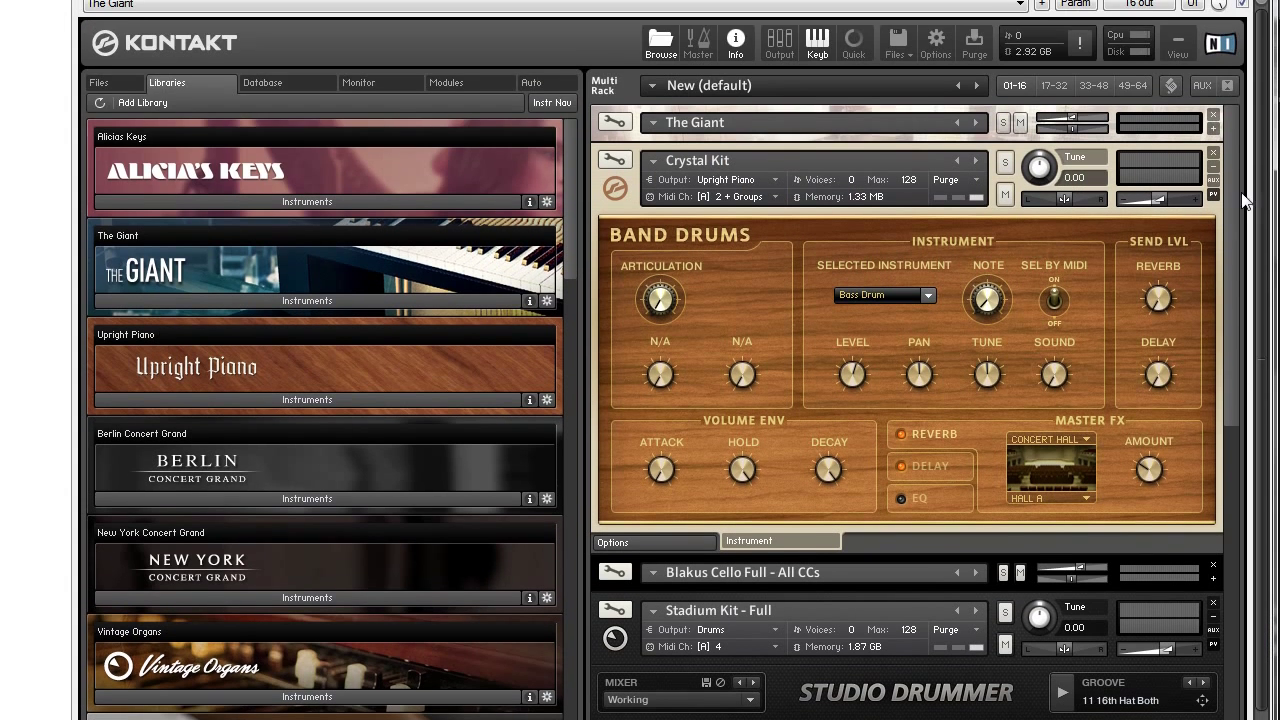
{"action": "left_click_drag", "start_coordinate": [1232, 240], "coordinate": [1227, 549]}
{"action": "left_click_drag", "start_coordinate": [1223, 447], "coordinate": [1212, 232]}
{"action": "left_click", "coordinate": [1212, 411]}
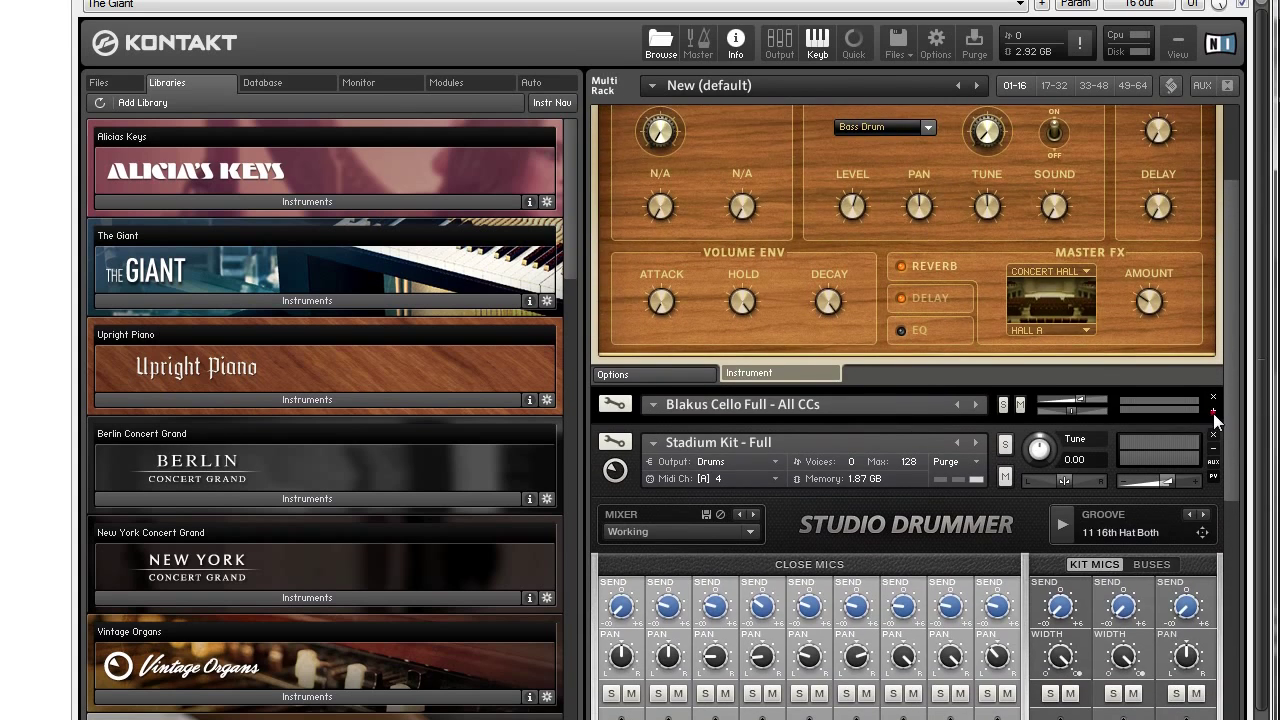
Inspect the Blakus Cello instrument panel in Kontakt and close the Basic 8 PLUGIN effect chain
{"action": "left_click_drag", "start_coordinate": [1235, 298], "coordinate": [1245, 389]}
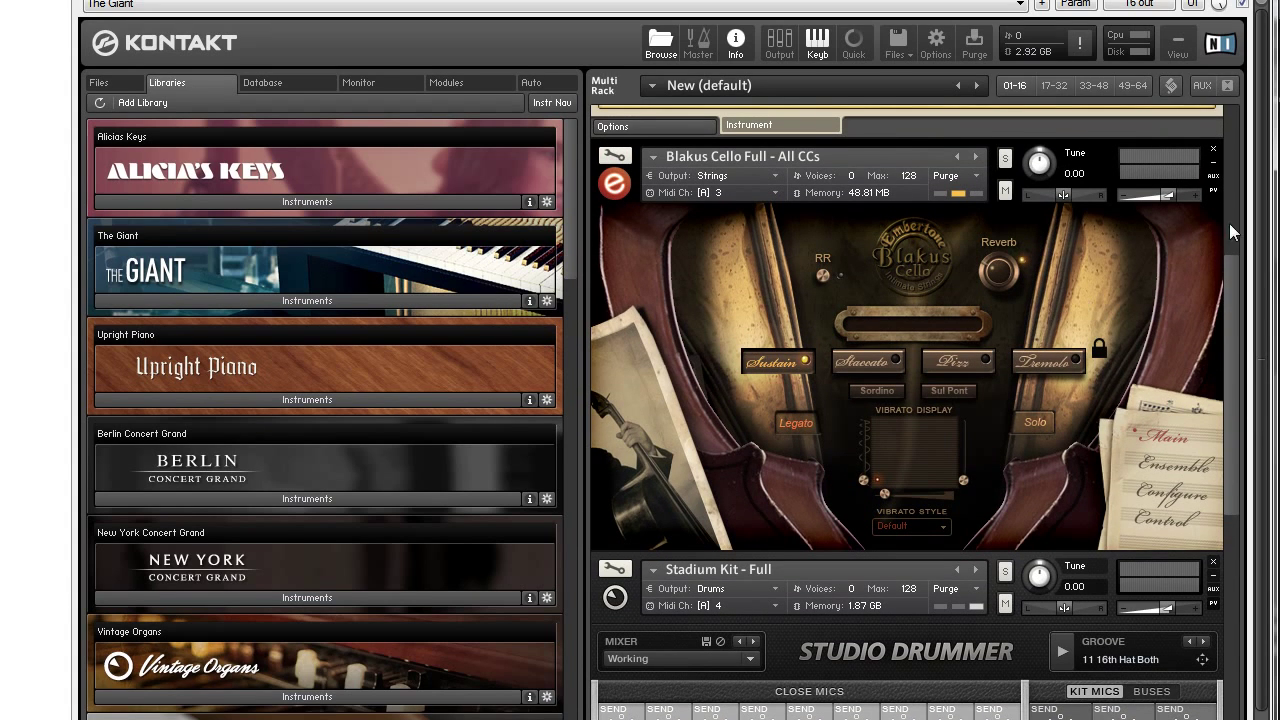
{"action": "left_click_drag", "start_coordinate": [1230, 293], "coordinate": [1231, 270]}
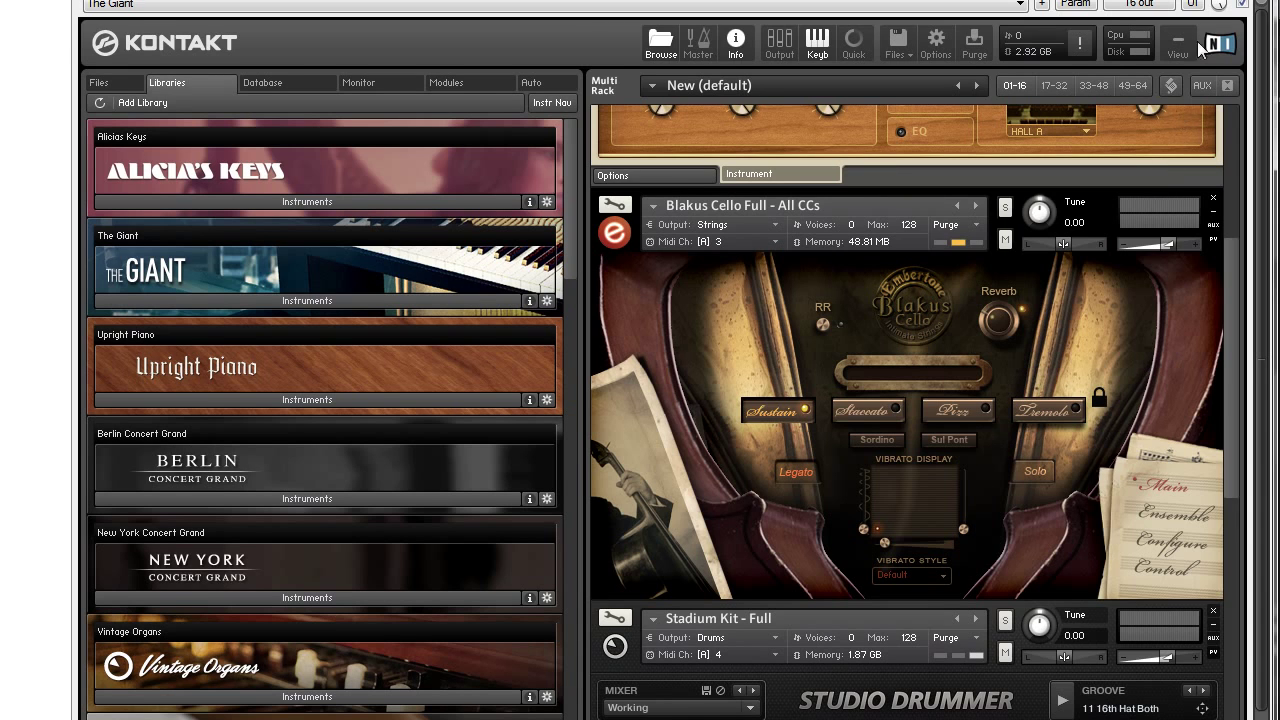
{"action": "key", "text": "Escape"}
Solo the Cello_Solo_m track, play it from the Interlude marker and stop playback
{"action": "scroll", "coordinate": [694, 388], "scroll_direction": "down", "scroll_amount": 6}
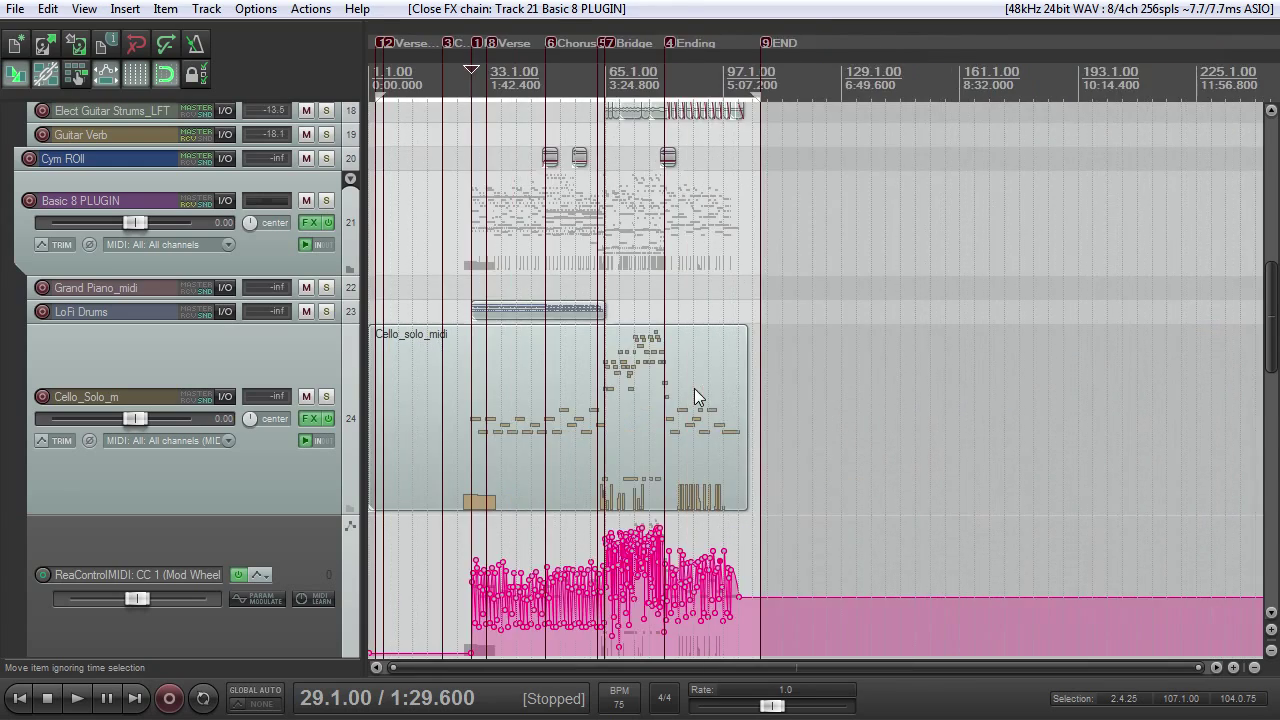
{"action": "left_click", "coordinate": [327, 396]}
{"action": "scroll", "coordinate": [867, 378], "scroll_direction": "up", "scroll_amount": 3}
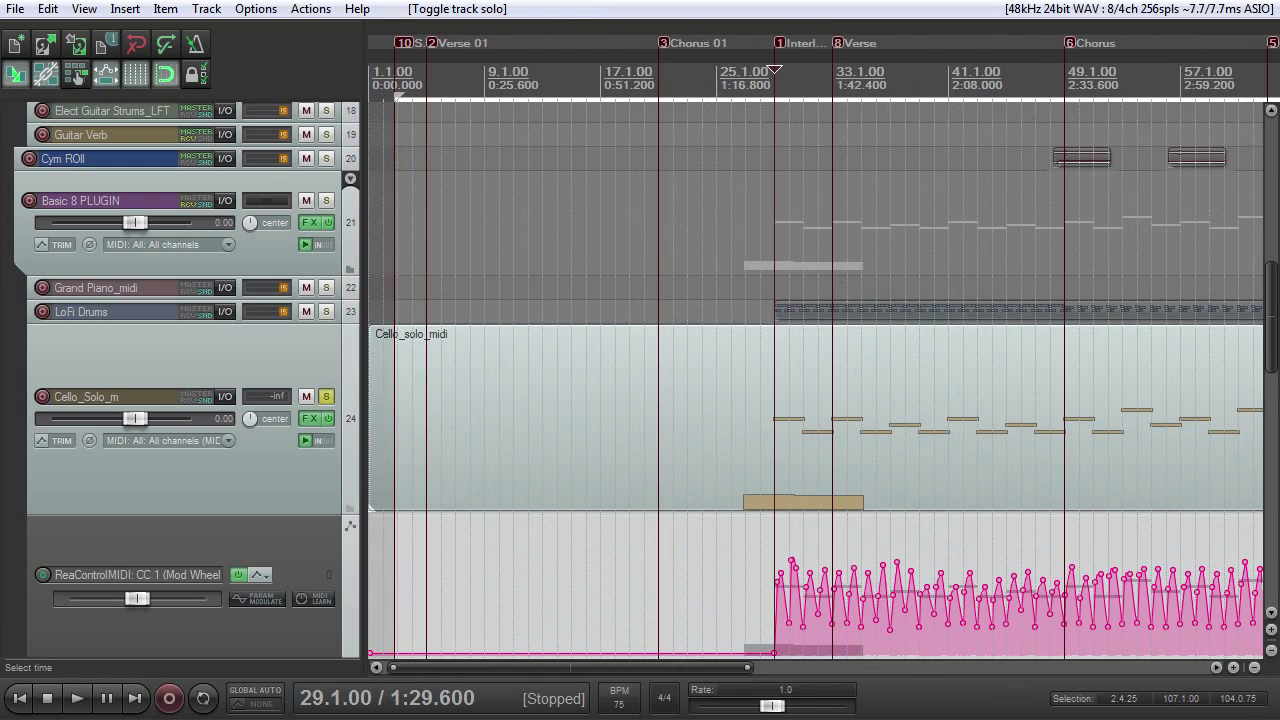
{"action": "key", "text": "space"}
{"action": "scroll", "coordinate": [867, 378], "scroll_direction": "up", "scroll_amount": 5}
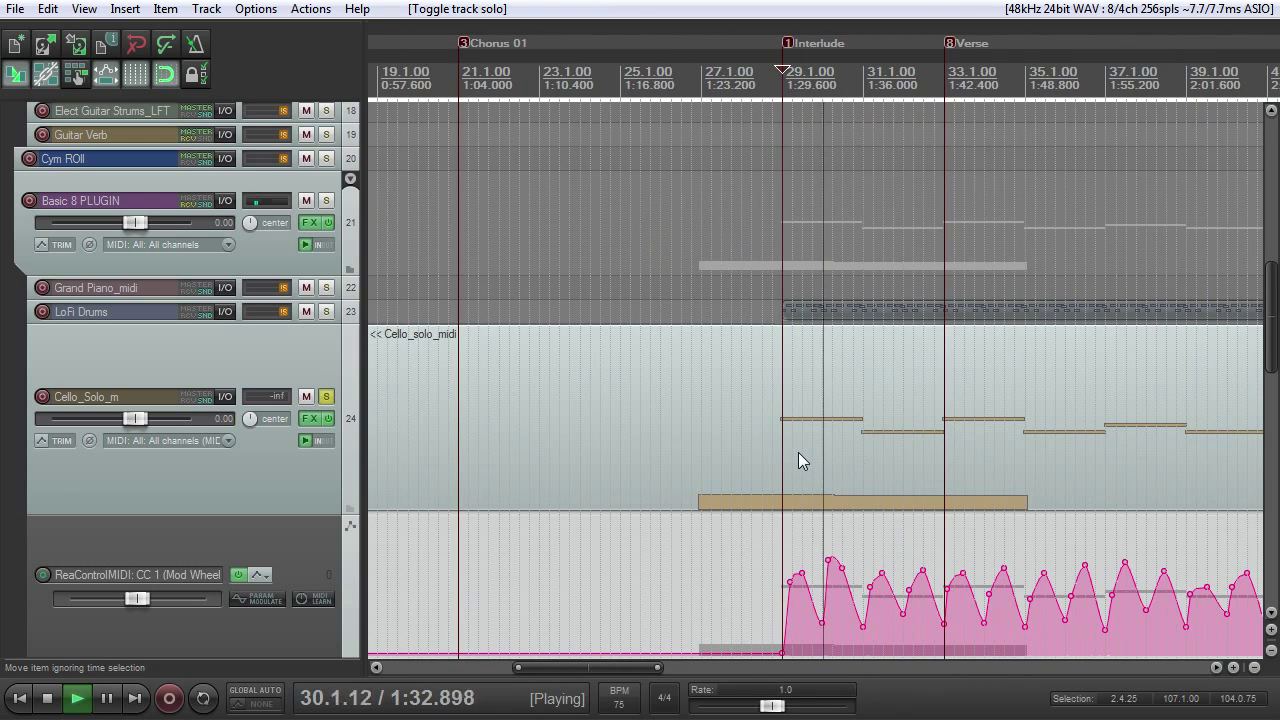
{"action": "scroll", "coordinate": [797, 451], "scroll_direction": "down", "scroll_amount": 6}
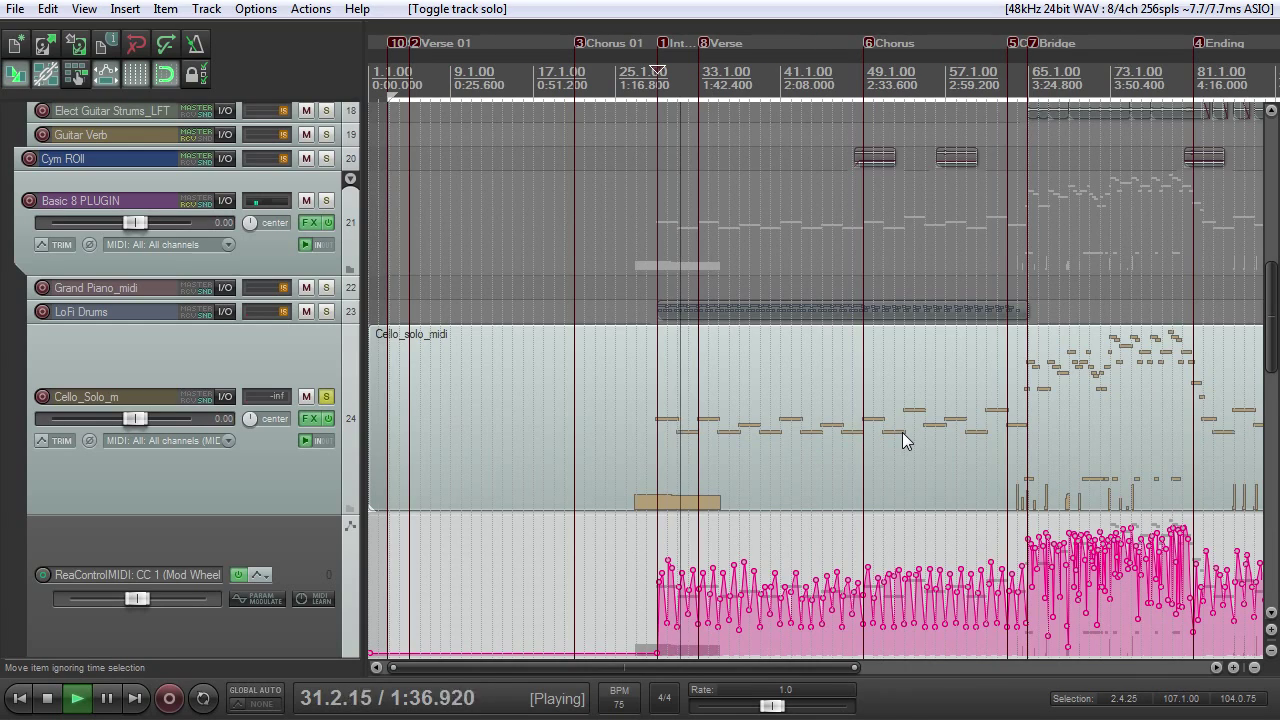
{"action": "scroll", "coordinate": [902, 438], "scroll_direction": "up", "scroll_amount": 4}
{"action": "scroll", "coordinate": [894, 429], "scroll_direction": "down", "scroll_amount": 2}
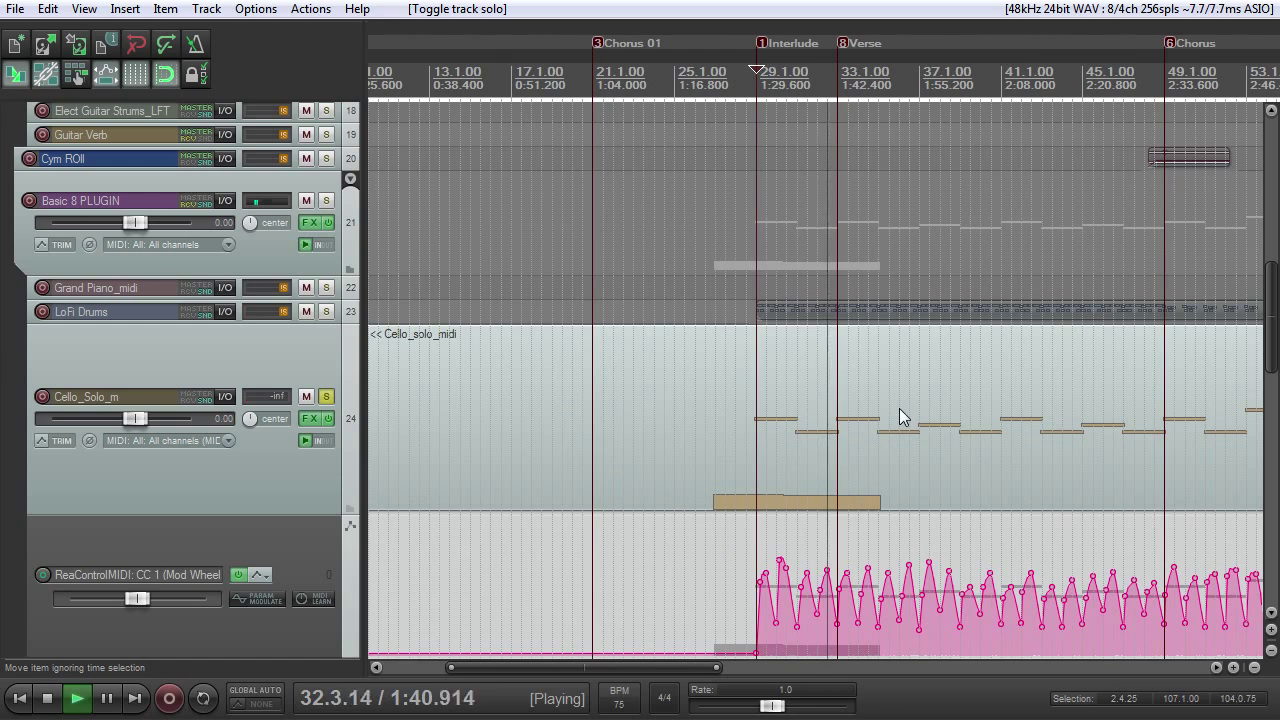
{"action": "key", "text": "space"}
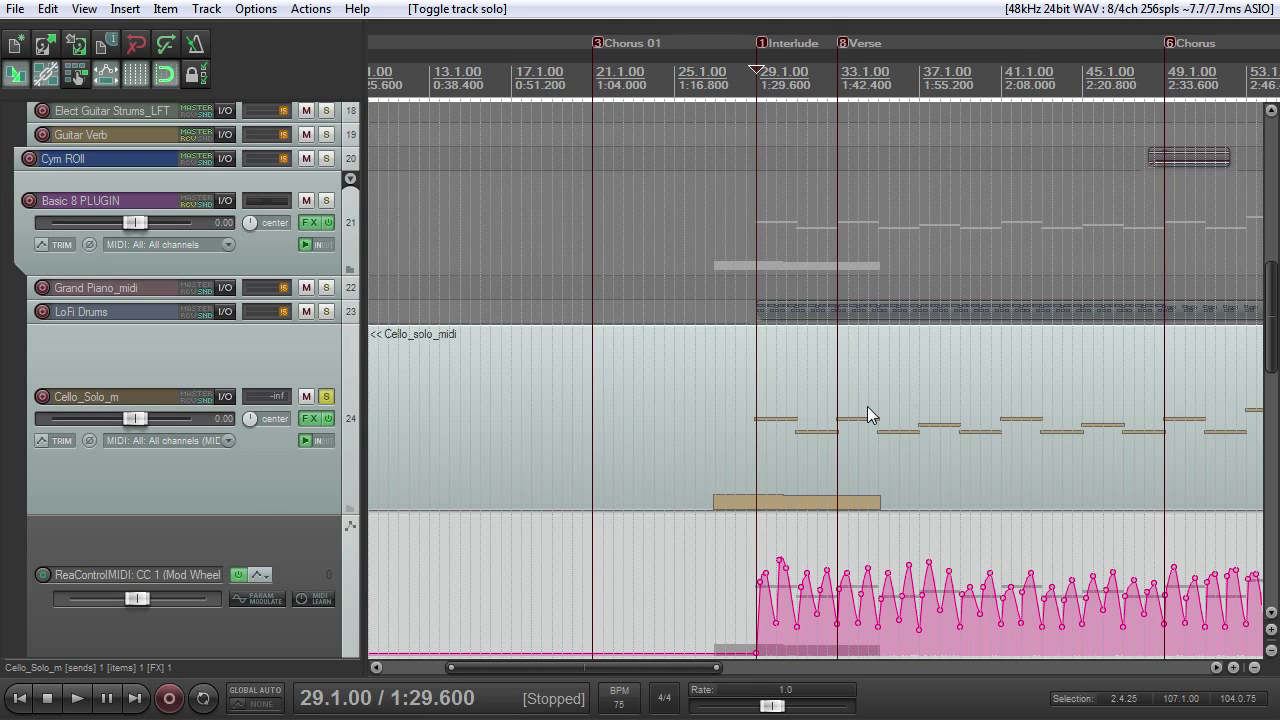
Examine the cello's CC 1 mod wheel and CC 11 expression envelopes over the whole song
{"action": "scroll", "coordinate": [807, 360], "scroll_direction": "down", "scroll_amount": 4}
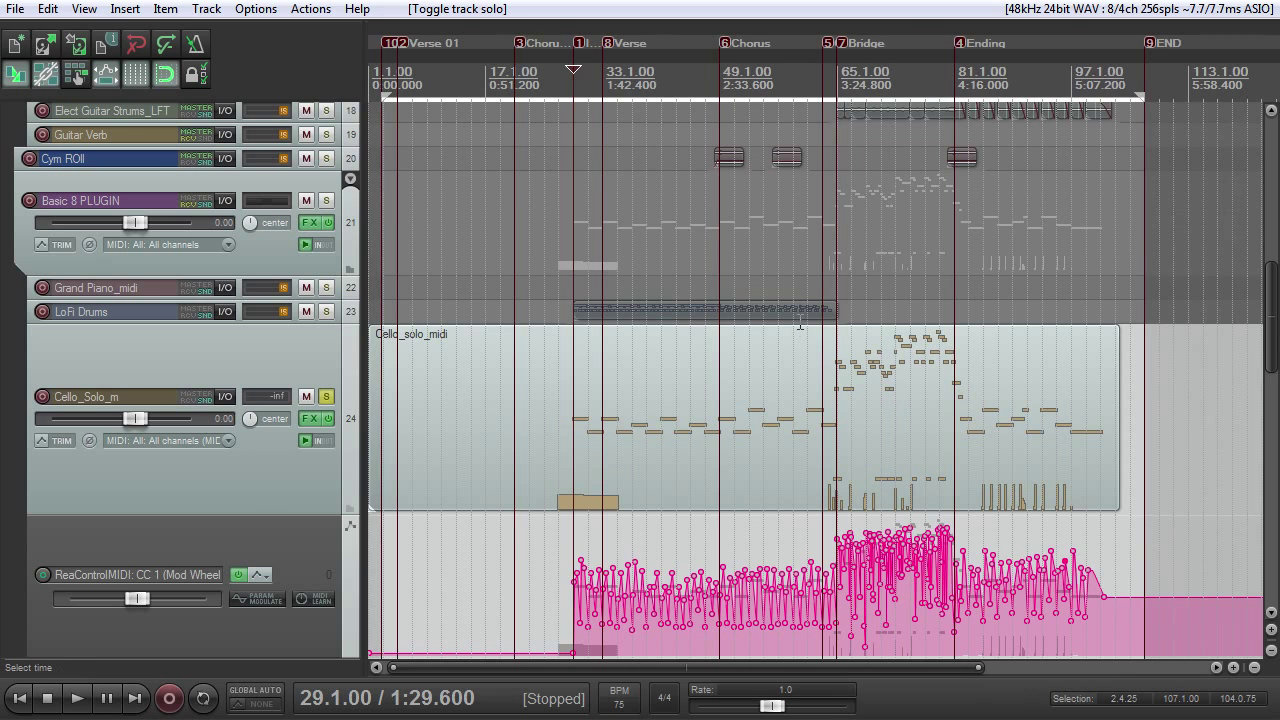
{"action": "scroll", "coordinate": [801, 323], "scroll_direction": "down", "scroll_amount": 1}
{"action": "scroll", "coordinate": [803, 323], "scroll_direction": "up", "scroll_amount": 2}
{"action": "scroll", "coordinate": [820, 312], "scroll_direction": "down", "scroll_amount": 2}
{"action": "scroll", "coordinate": [860, 298], "scroll_direction": "up", "scroll_amount": 1}
{"action": "scroll", "coordinate": [820, 350], "scroll_direction": "down", "scroll_amount": 3}
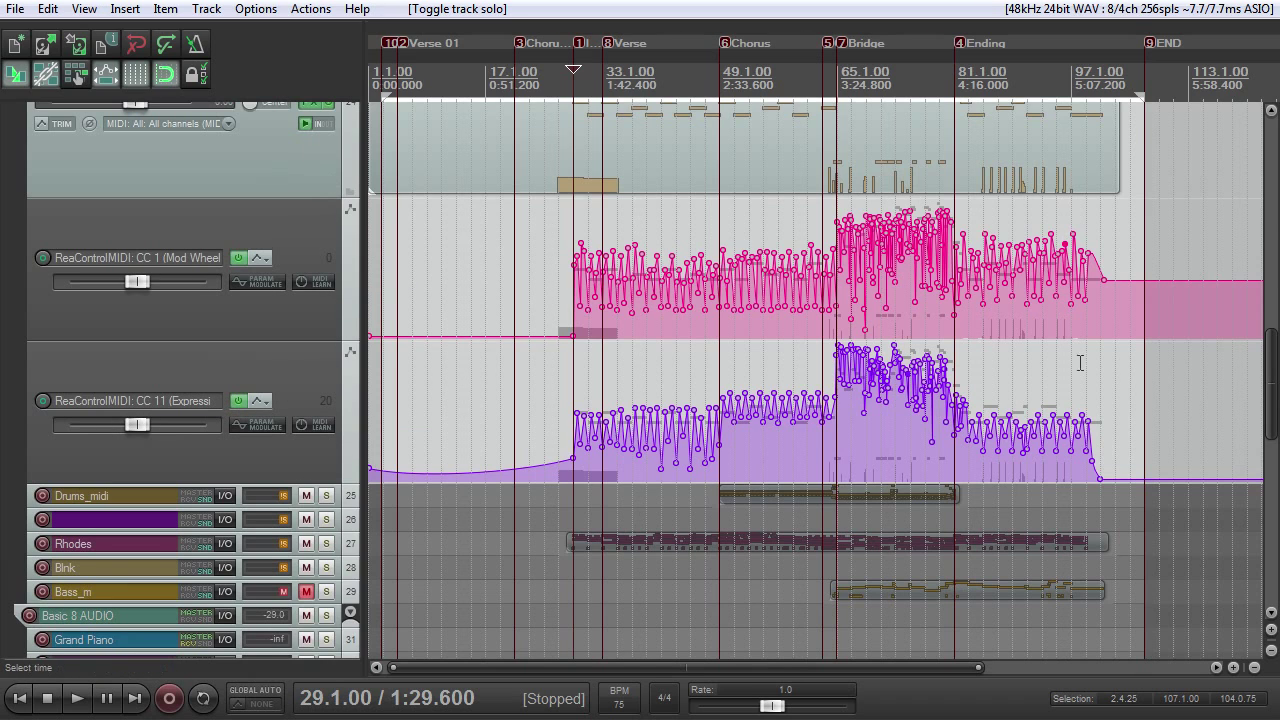
Reopen Kontakt on the Basic 8 PLUGIN track, watch the Blakus Cello panel during playback and close it
{"action": "left_click_drag", "start_coordinate": [1272, 361], "coordinate": [1270, 312]}
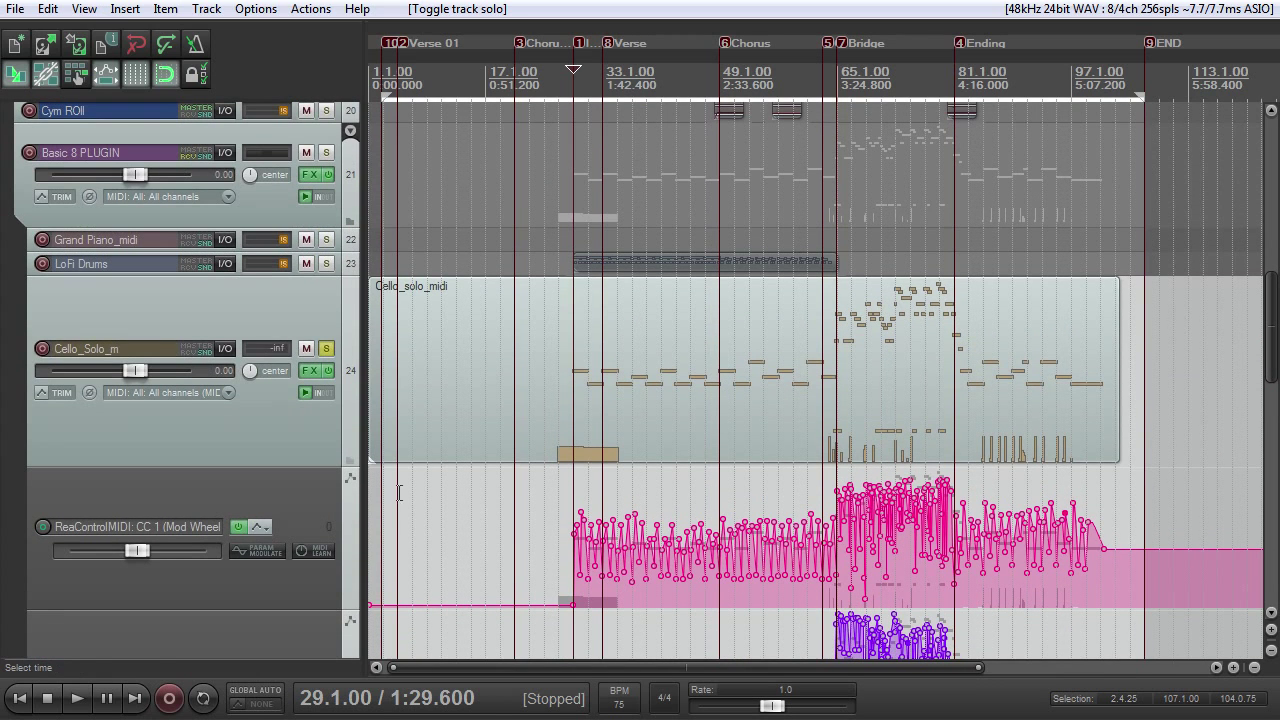
{"action": "left_click", "coordinate": [306, 178]}
{"action": "left_click_drag", "start_coordinate": [1190, 223], "coordinate": [1193, 373]}
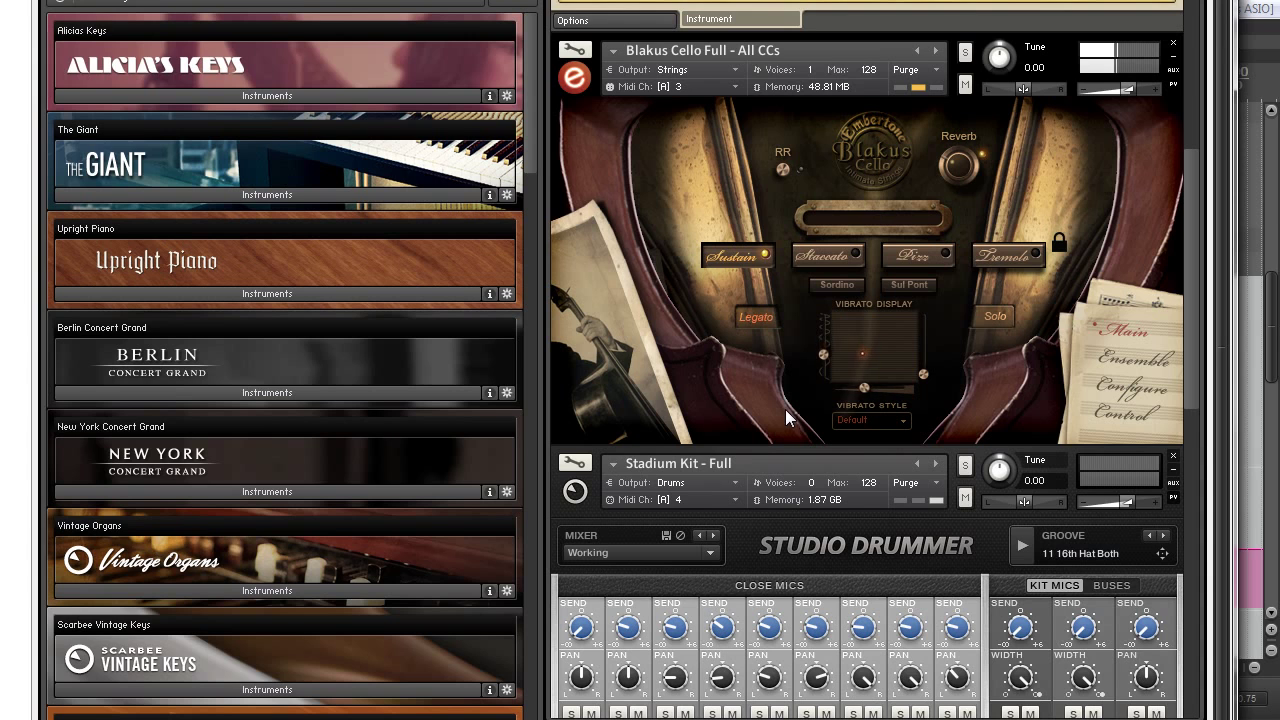
{"action": "left_click", "coordinate": [1206, 2]}
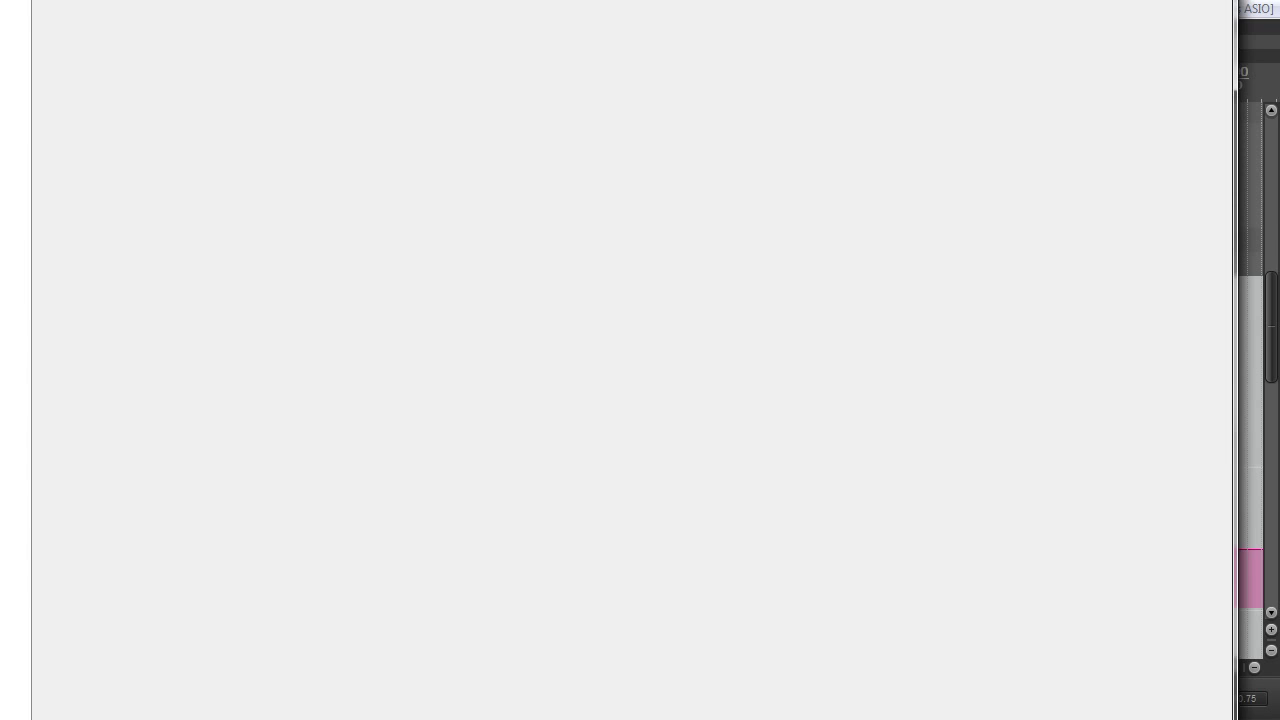
Follow the cello's mod wheel and expression envelopes around the Verse marker during playback, and stop playback
{"action": "scroll", "coordinate": [971, 384], "scroll_direction": "up", "scroll_amount": 5}
{"action": "scroll", "coordinate": [1224, 358], "scroll_direction": "down", "scroll_amount": 5}
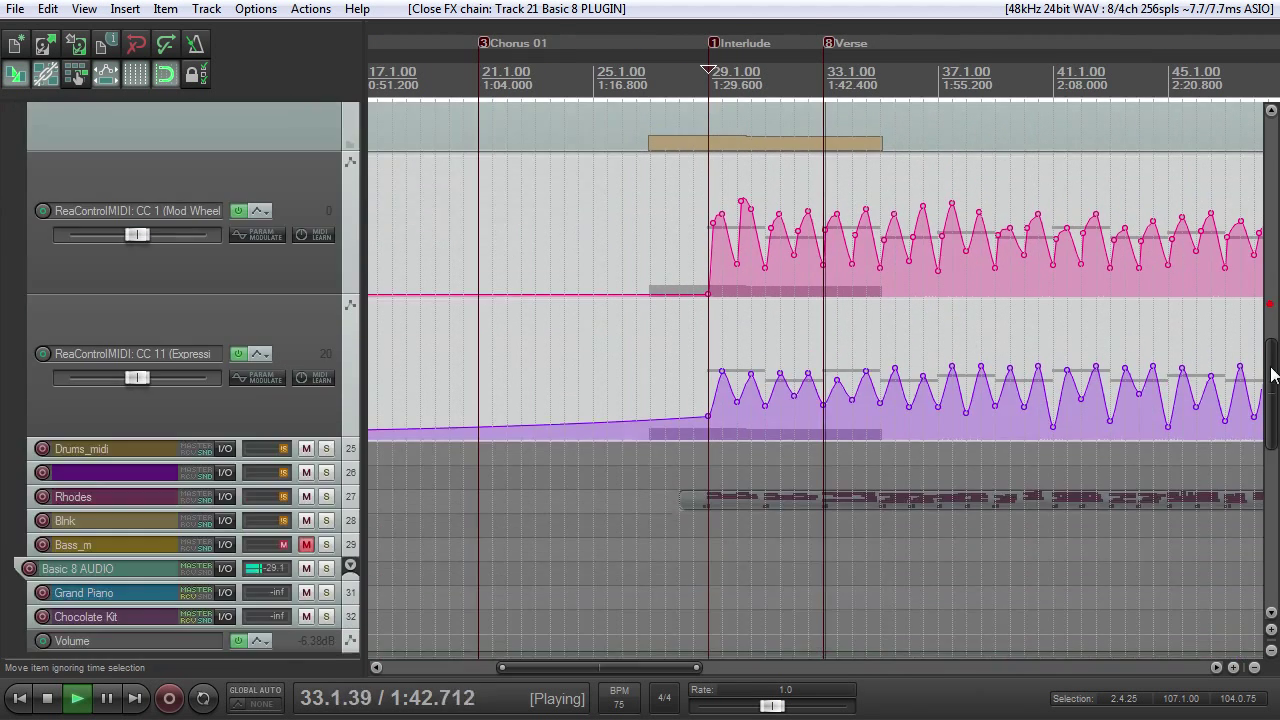
{"action": "scroll", "coordinate": [1094, 331], "scroll_direction": "up", "scroll_amount": 4}
{"action": "key", "text": "space"}
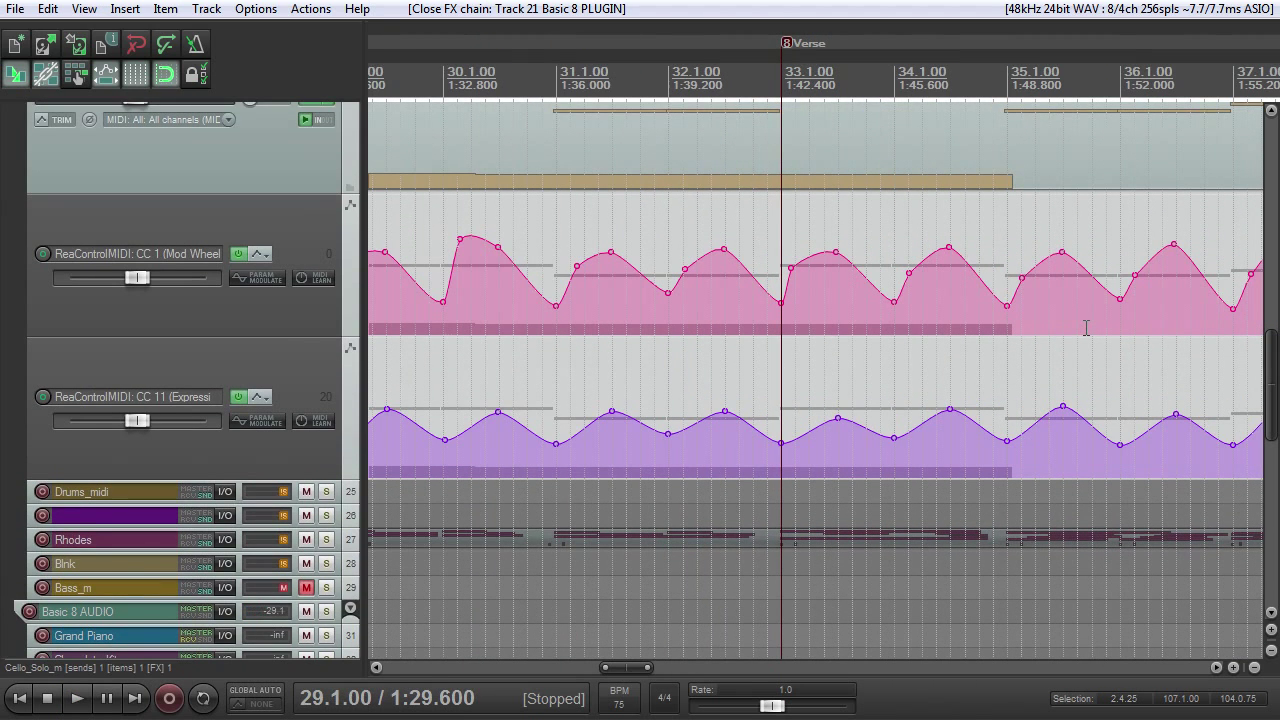
Compare the shape of the cello's CC 1 and CC 11 envelopes from the Interlude to the Bridge
{"action": "scroll", "coordinate": [934, 363], "scroll_direction": "down", "scroll_amount": 4}
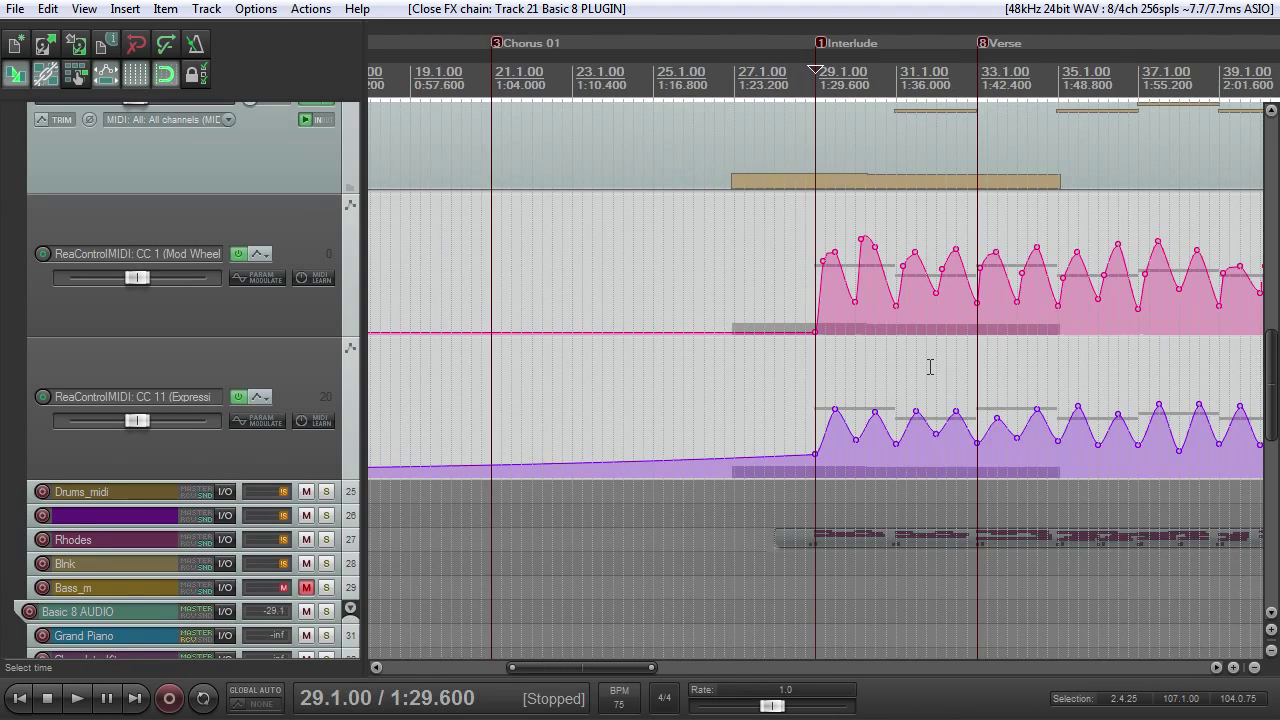
{"action": "scroll", "coordinate": [930, 367], "scroll_direction": "down", "scroll_amount": 3}
{"action": "left_click_drag", "start_coordinate": [657, 666], "coordinate": [784, 668]}
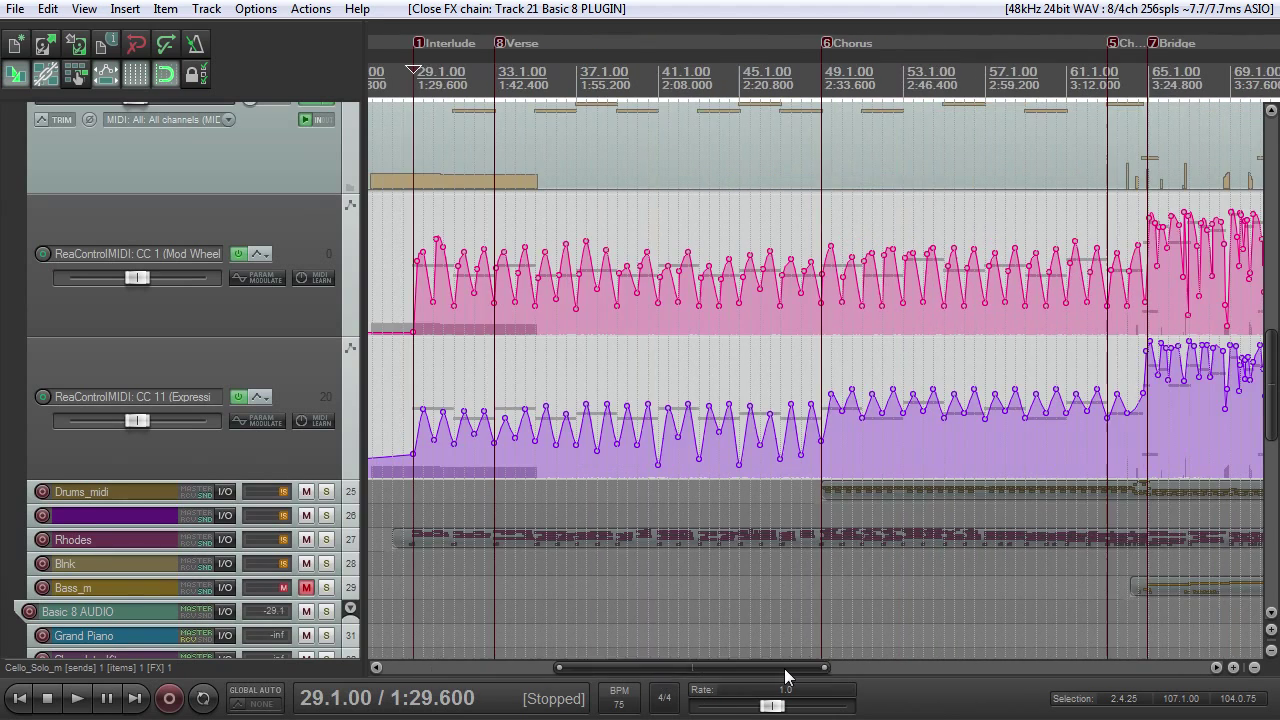
{"action": "scroll", "coordinate": [786, 458], "scroll_direction": "up", "scroll_amount": 4}
{"action": "scroll", "coordinate": [780, 536], "scroll_direction": "down", "scroll_amount": 4}
{"action": "left_click_drag", "start_coordinate": [668, 666], "coordinate": [792, 666]}
Open the Cello_Solo_m effect chain showing ReaControlMIDI and reposition its window over the arrangement
{"action": "scroll", "coordinate": [298, 186], "scroll_direction": "up", "scroll_amount": 1}
{"action": "left_click", "coordinate": [311, 121]}
{"action": "left_click_drag", "start_coordinate": [467, 205], "coordinate": [476, 37]}
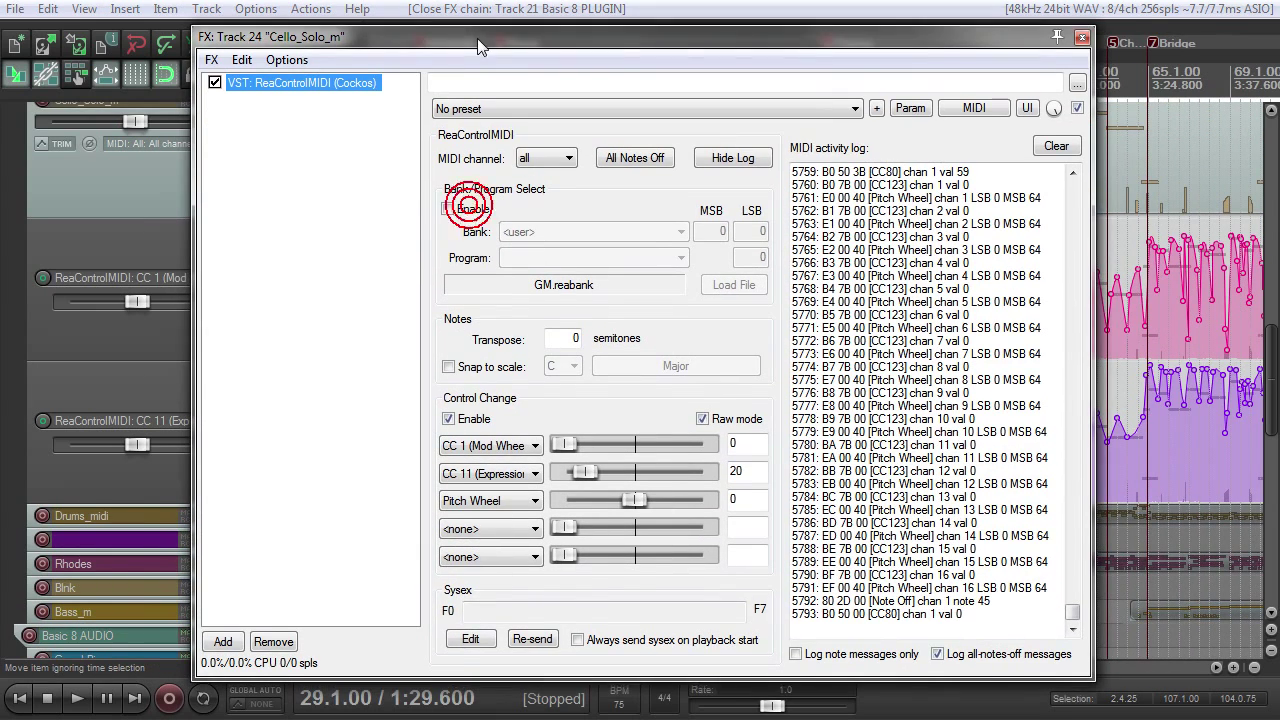
Hide ReaControlMIDI's activity log, review its control change assignments beside the Cello_Solo_m track, and close the effect window
{"action": "left_click", "coordinate": [740, 158]}
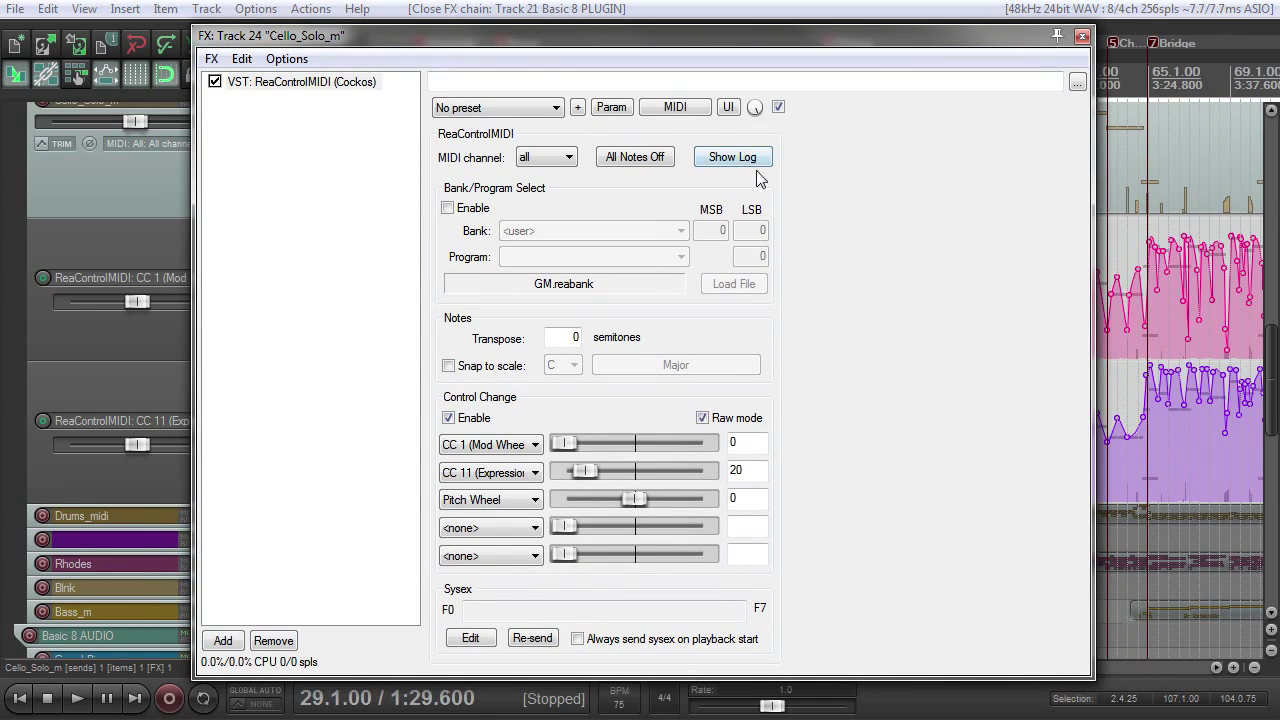
{"action": "left_click", "coordinate": [311, 86]}
{"action": "left_click_drag", "start_coordinate": [424, 38], "coordinate": [606, 48]}
{"action": "left_click", "coordinate": [238, 170]}
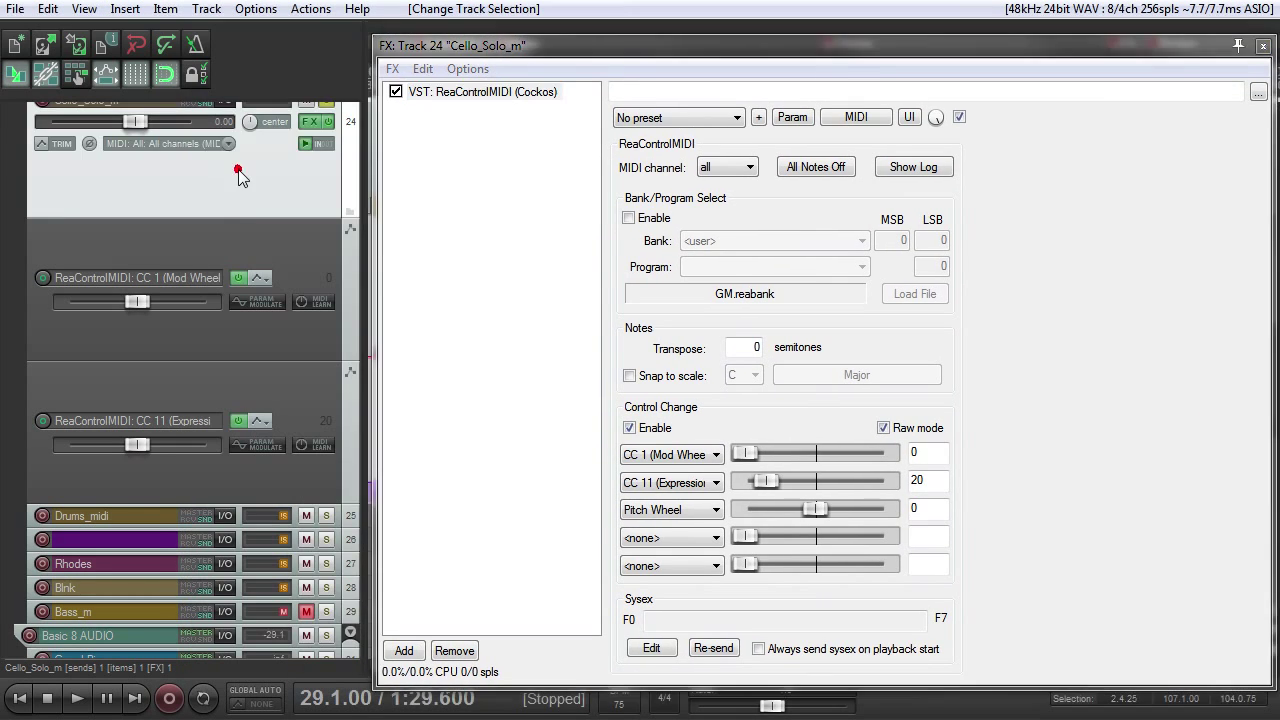
{"action": "scroll", "coordinate": [256, 178], "scroll_direction": "up", "scroll_amount": 3}
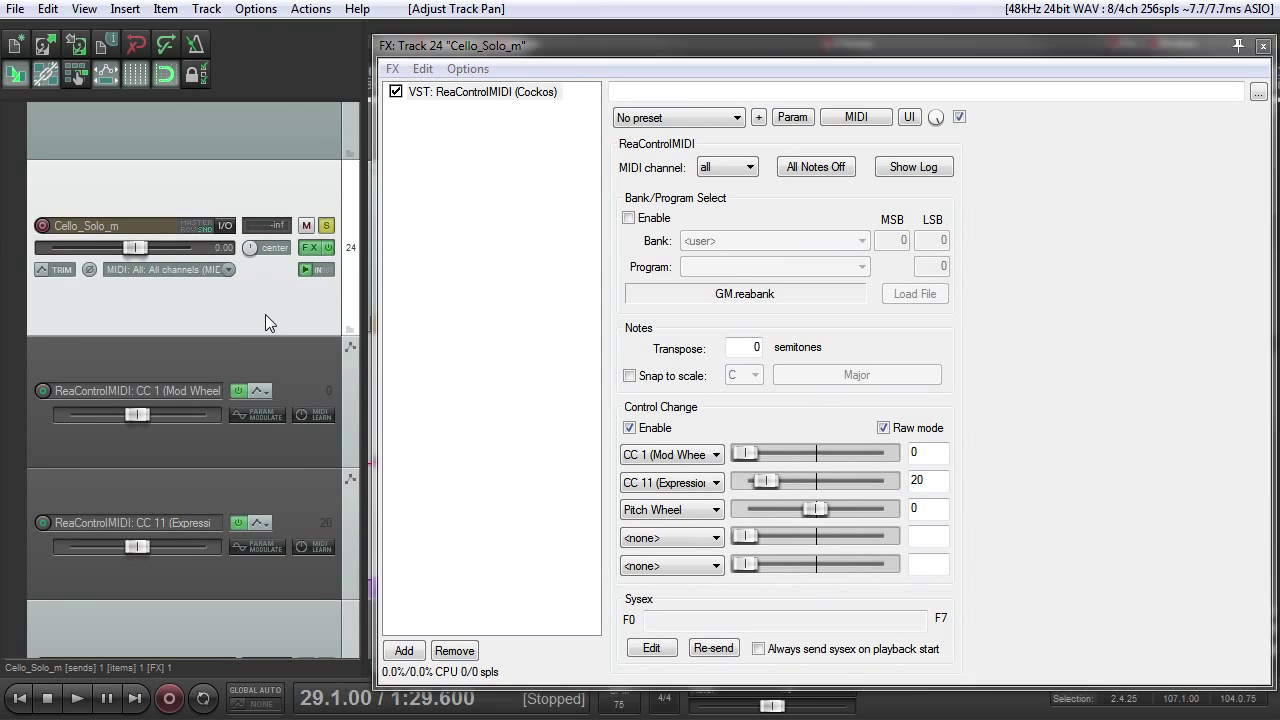
{"action": "left_click_drag", "start_coordinate": [569, 45], "coordinate": [442, 37]}
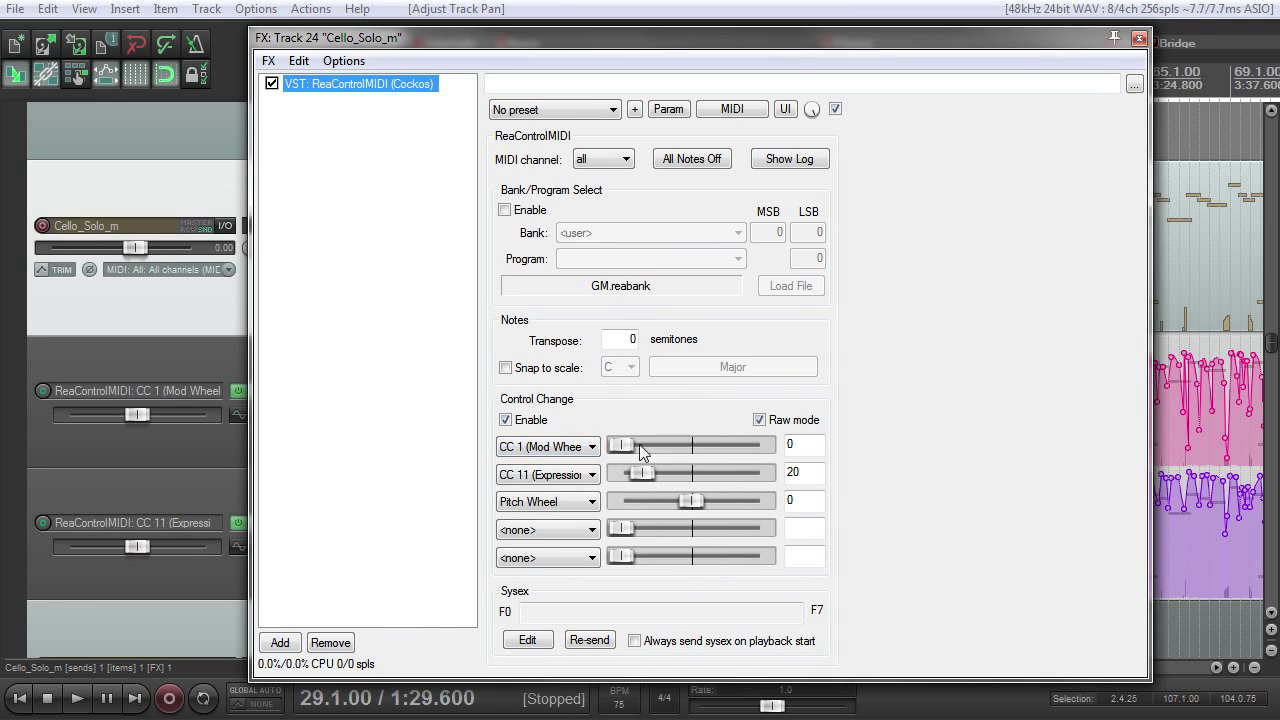
{"action": "left_click", "coordinate": [1140, 39]}
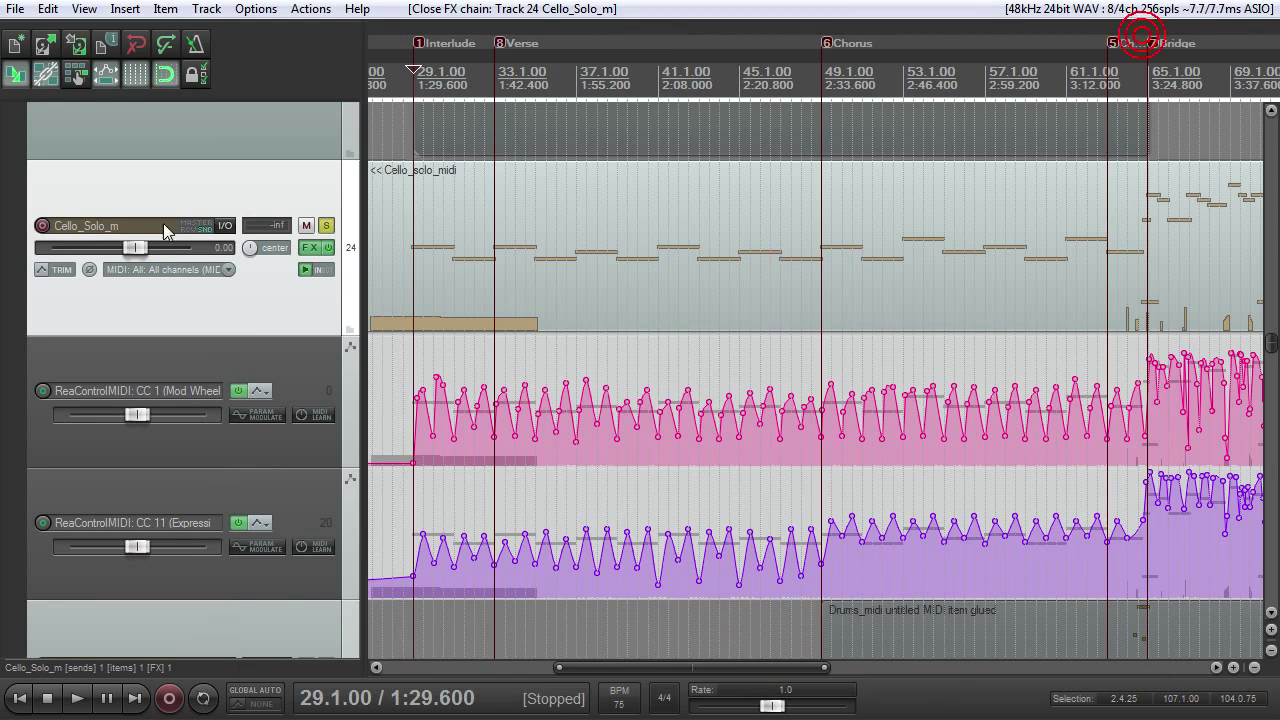
Check which ReaControlMIDI parameters are enabled in the Cello_Solo_m envelope list, and close the list
{"action": "left_click", "coordinate": [63, 270]}
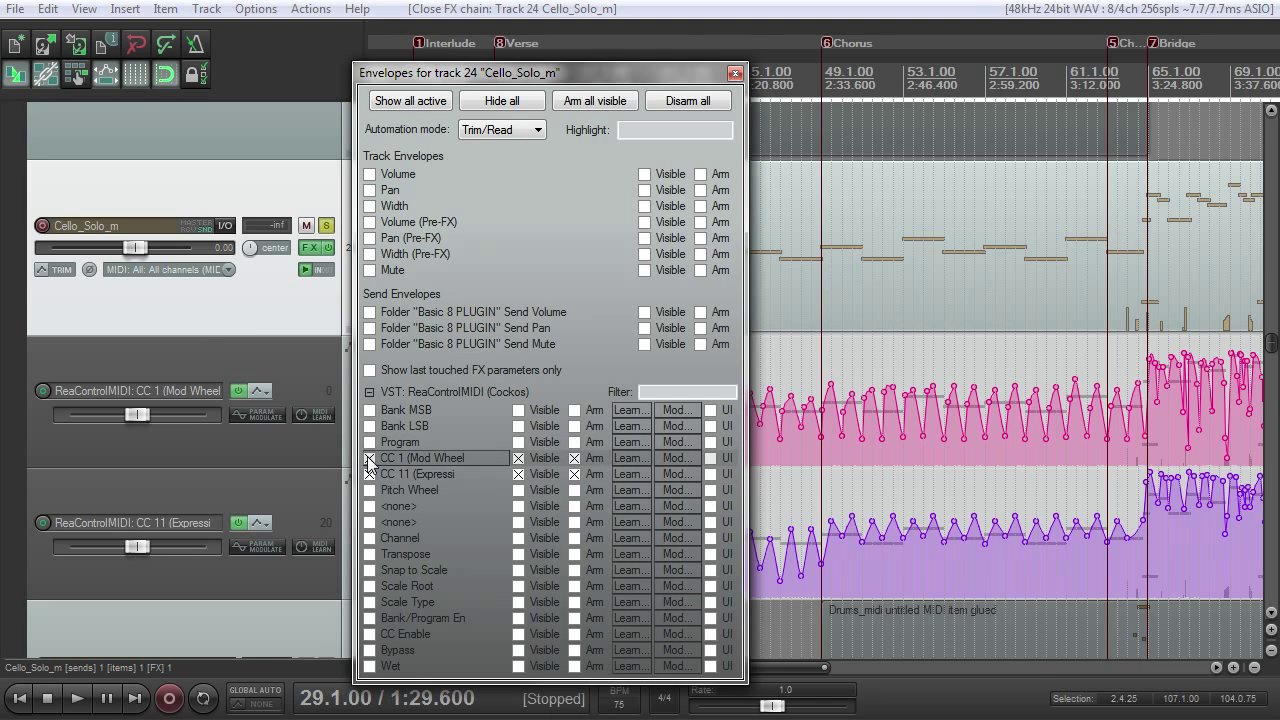
{"action": "left_click", "coordinate": [735, 73]}
Open the Cello_solo_midi item in the MIDI editor, inspect its controller and velocity lanes, and close the editor
{"action": "scroll", "coordinate": [836, 195], "scroll_direction": "up", "scroll_amount": 2}
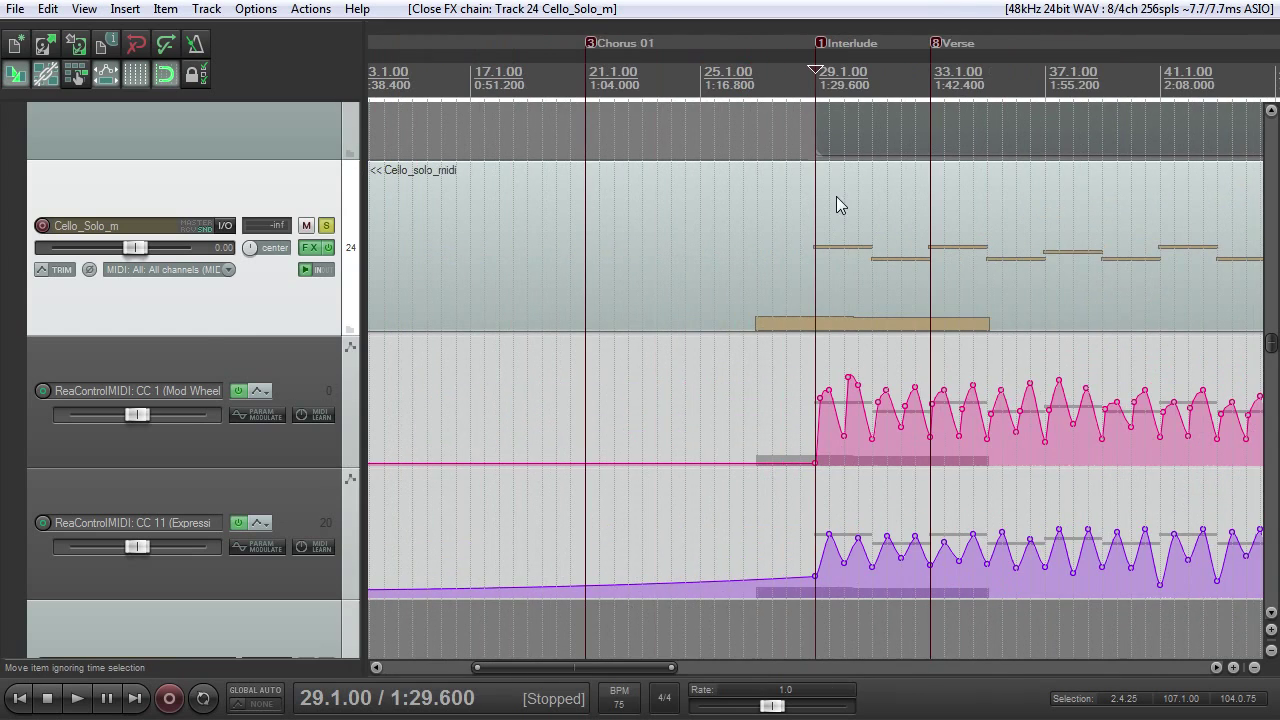
{"action": "double_click", "coordinate": [777, 324]}
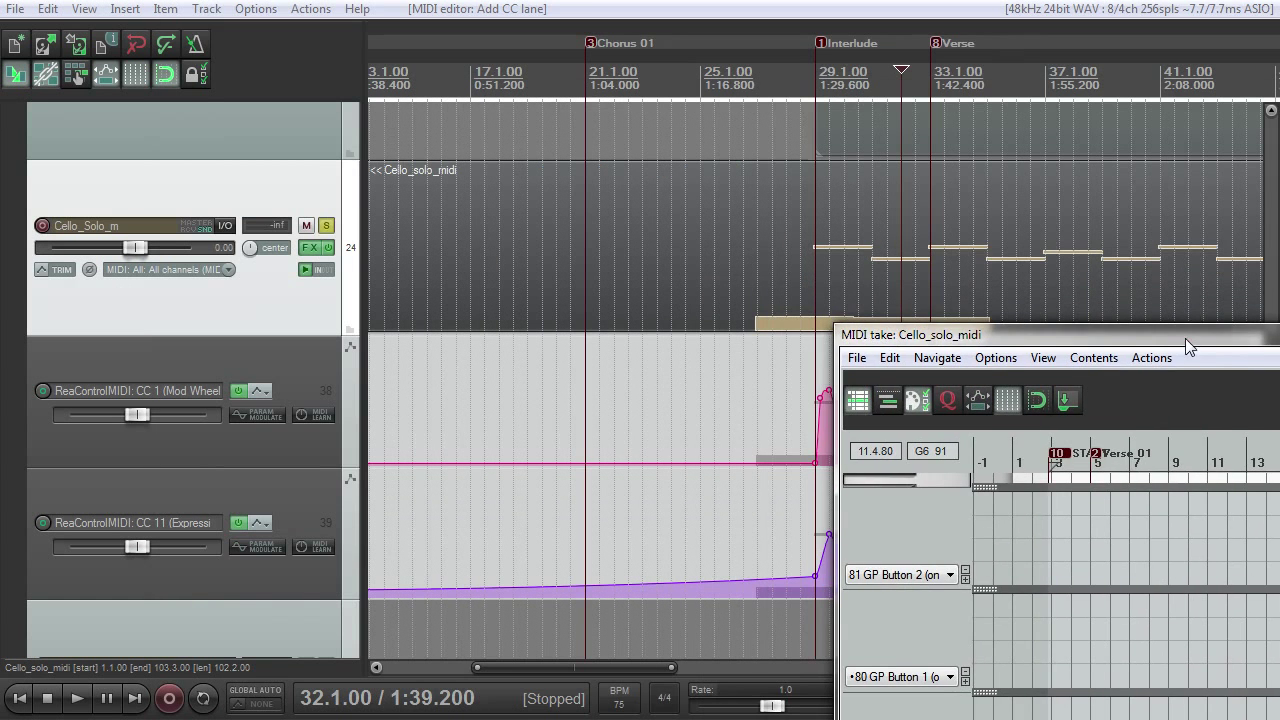
{"action": "left_click_drag", "start_coordinate": [1185, 338], "coordinate": [377, 38]}
{"action": "left_click", "coordinate": [120, 374]}
{"action": "scroll", "coordinate": [474, 260], "scroll_direction": "down", "scroll_amount": 5}
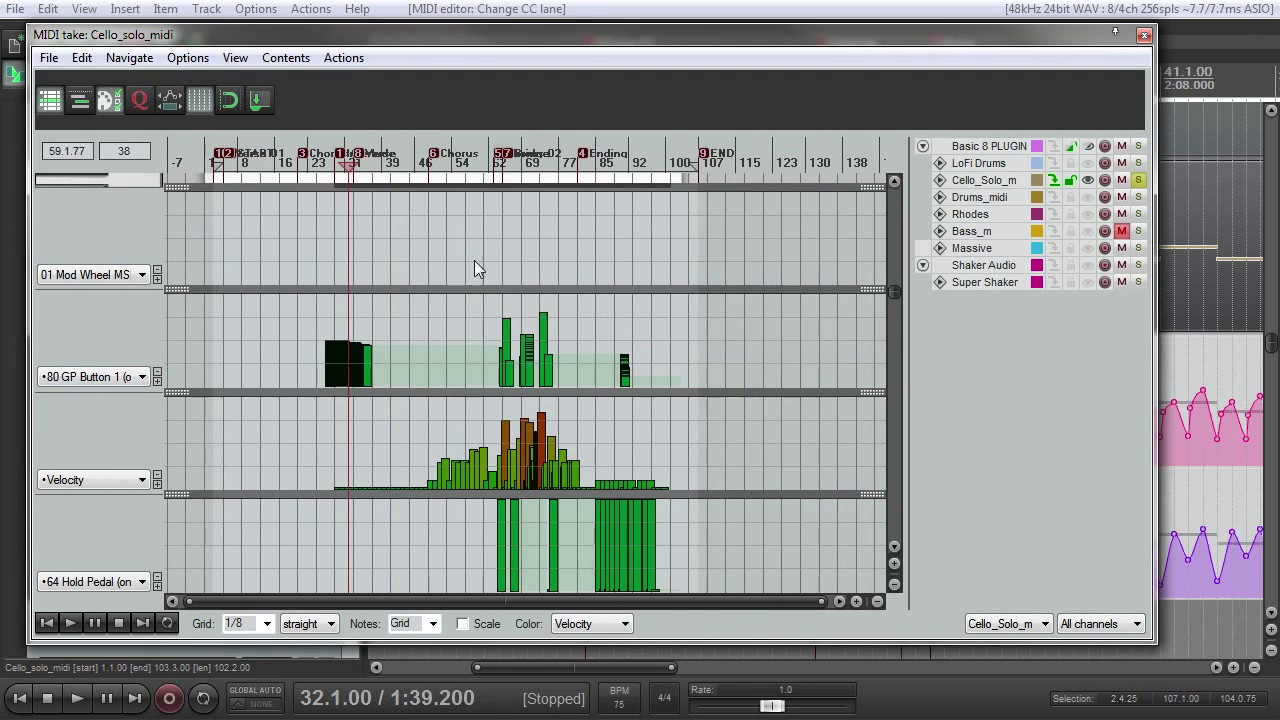
{"action": "left_click", "coordinate": [1144, 36]}
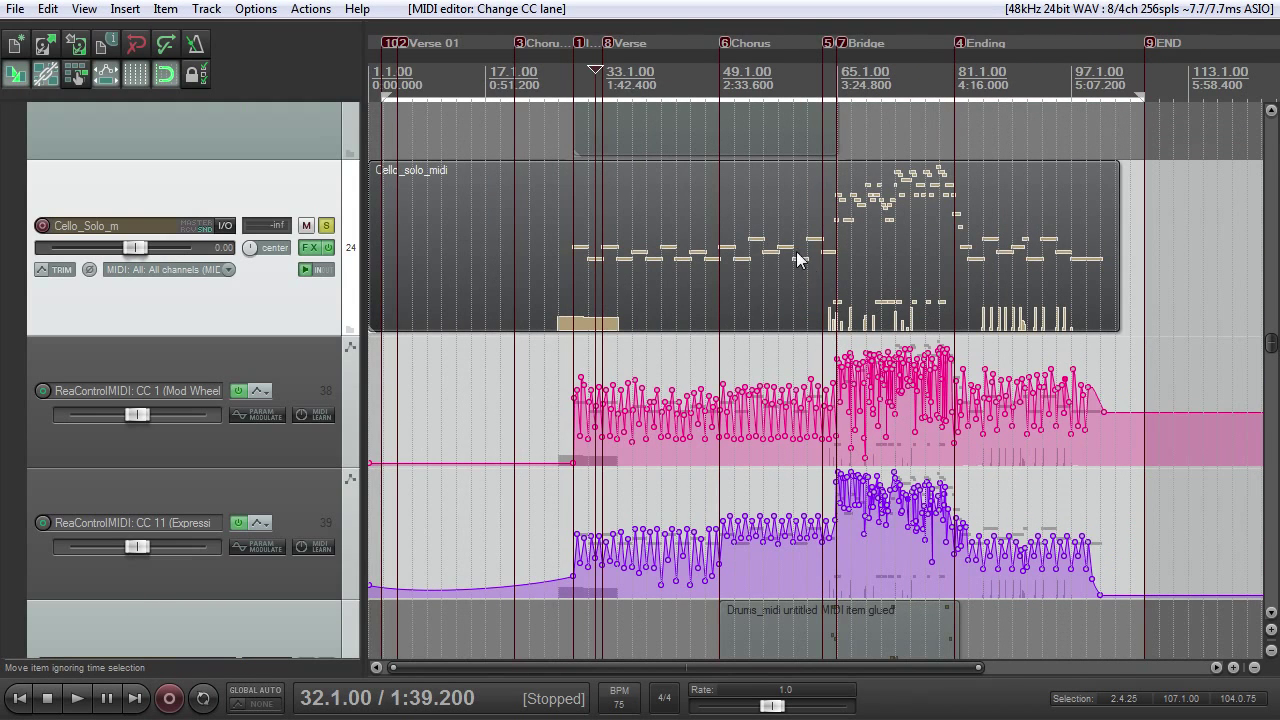
Check the point shape of the CC 1 envelope peak at 31.3.00 without changing it, and examine the surrounding curves
{"action": "scroll", "coordinate": [797, 259], "scroll_direction": "up", "scroll_amount": 10}
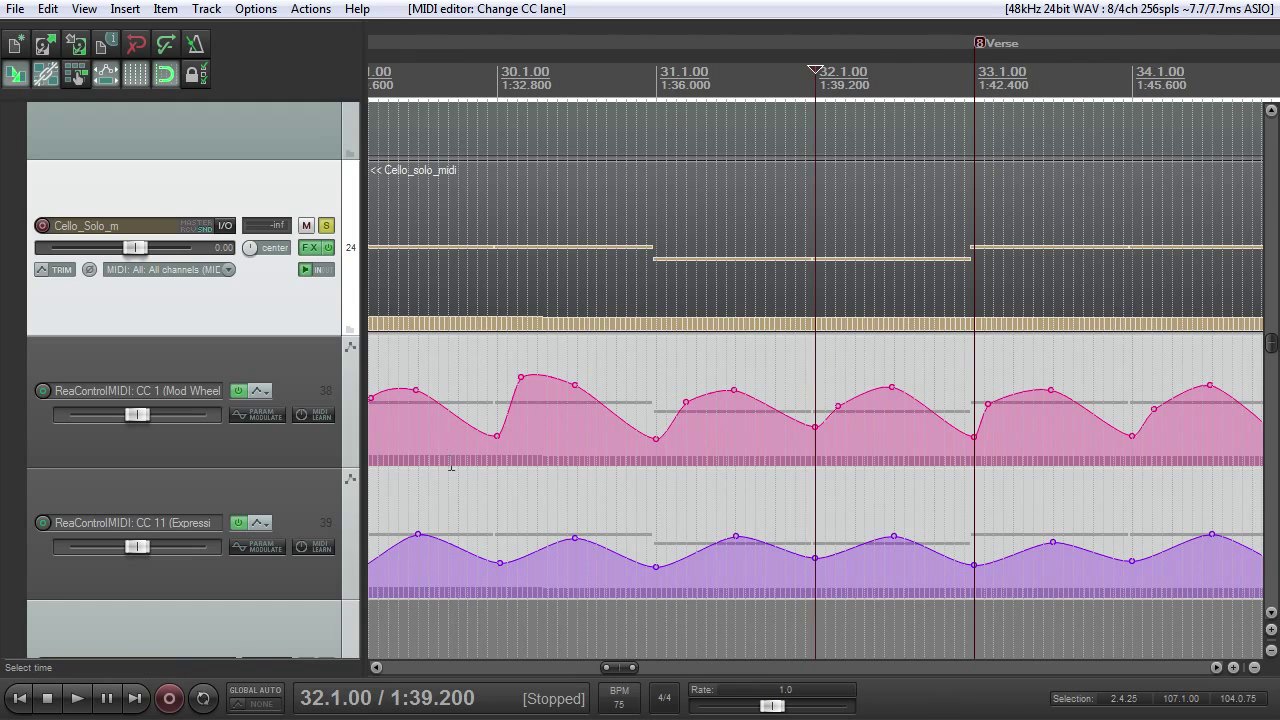
{"action": "left_click", "coordinate": [731, 388]}
{"action": "right_click", "coordinate": [731, 388]}
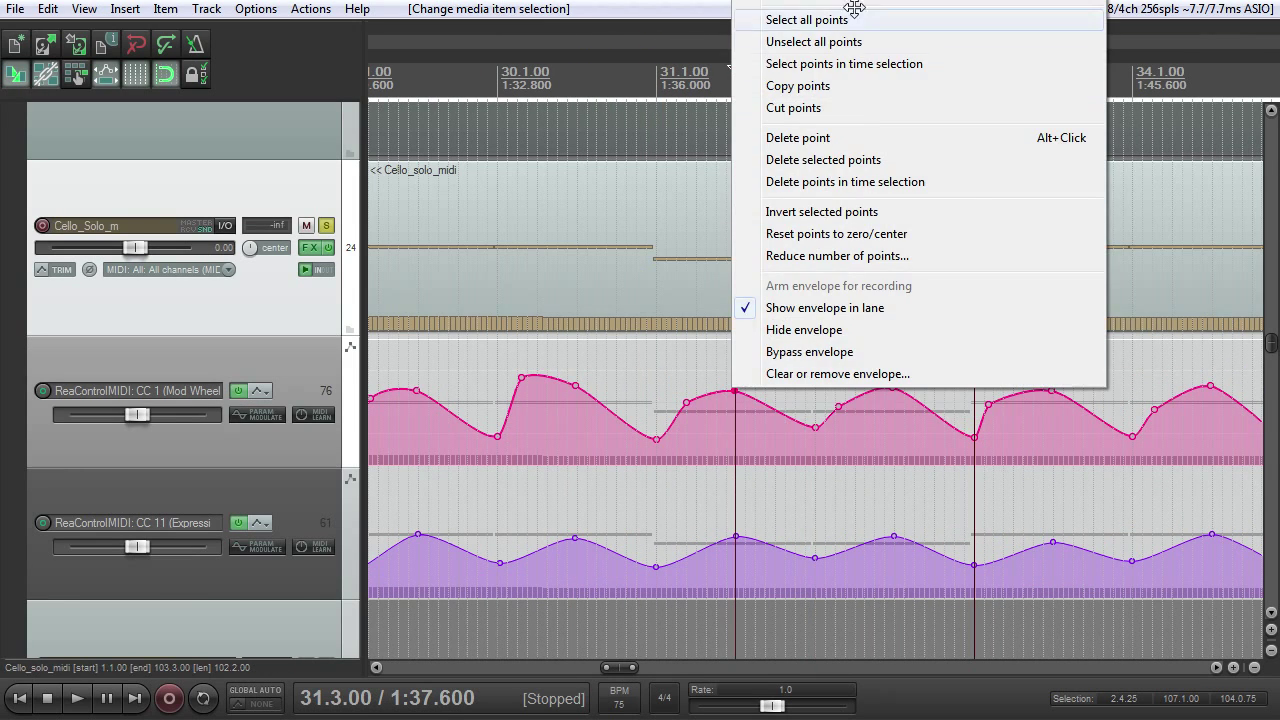
{"action": "mouse_move", "coordinate": [916, 1]}
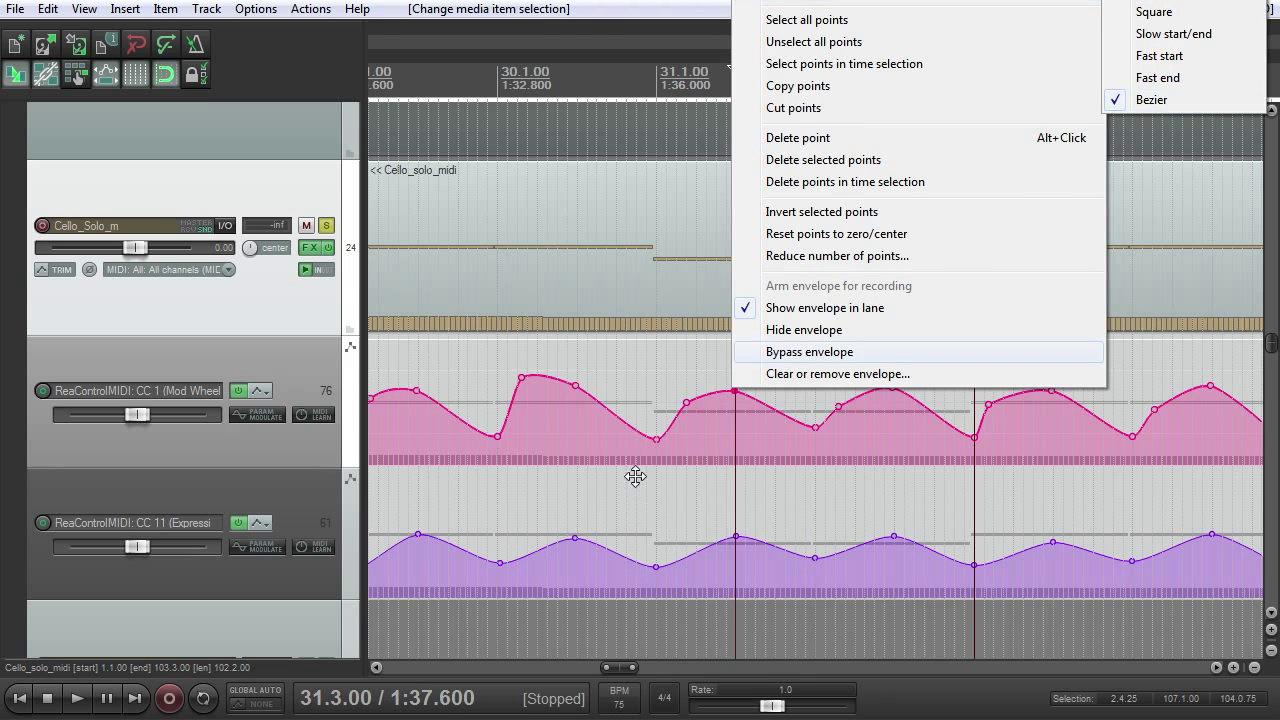
{"action": "key", "text": "Escape"}
{"action": "scroll", "coordinate": [788, 418], "scroll_direction": "down", "scroll_amount": 5}
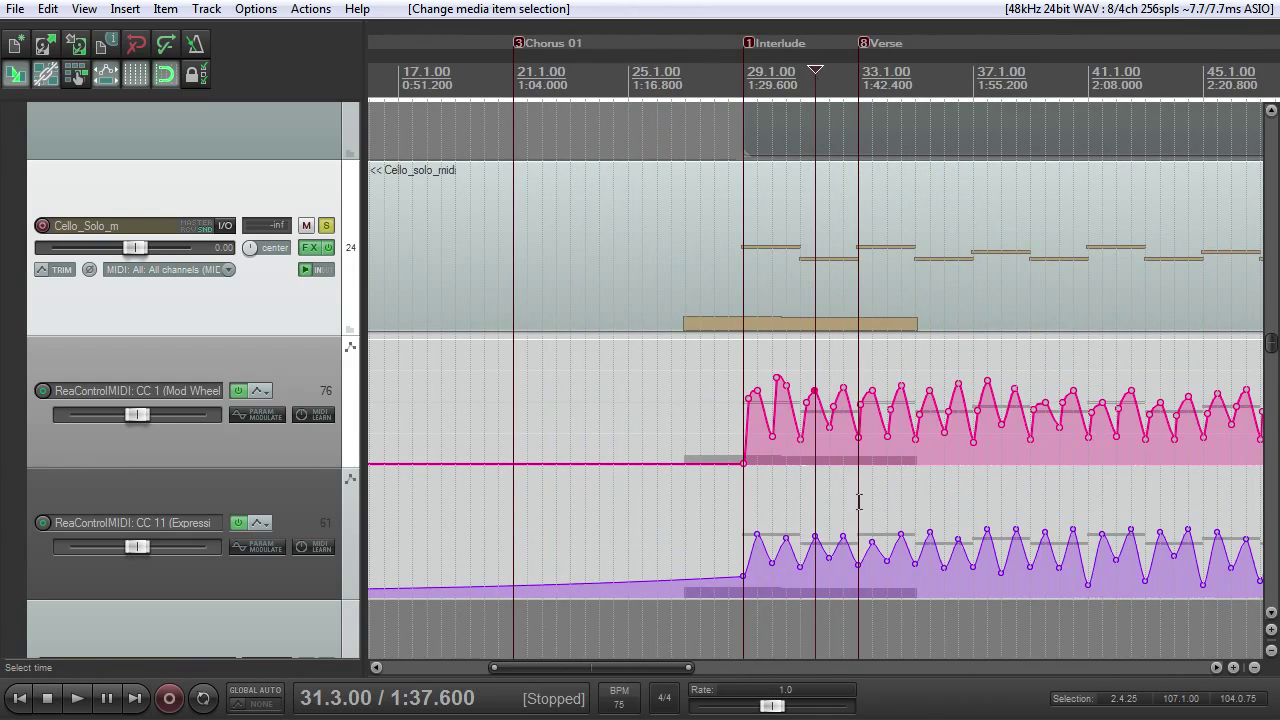
{"action": "scroll", "coordinate": [905, 430], "scroll_direction": "up", "scroll_amount": 7}
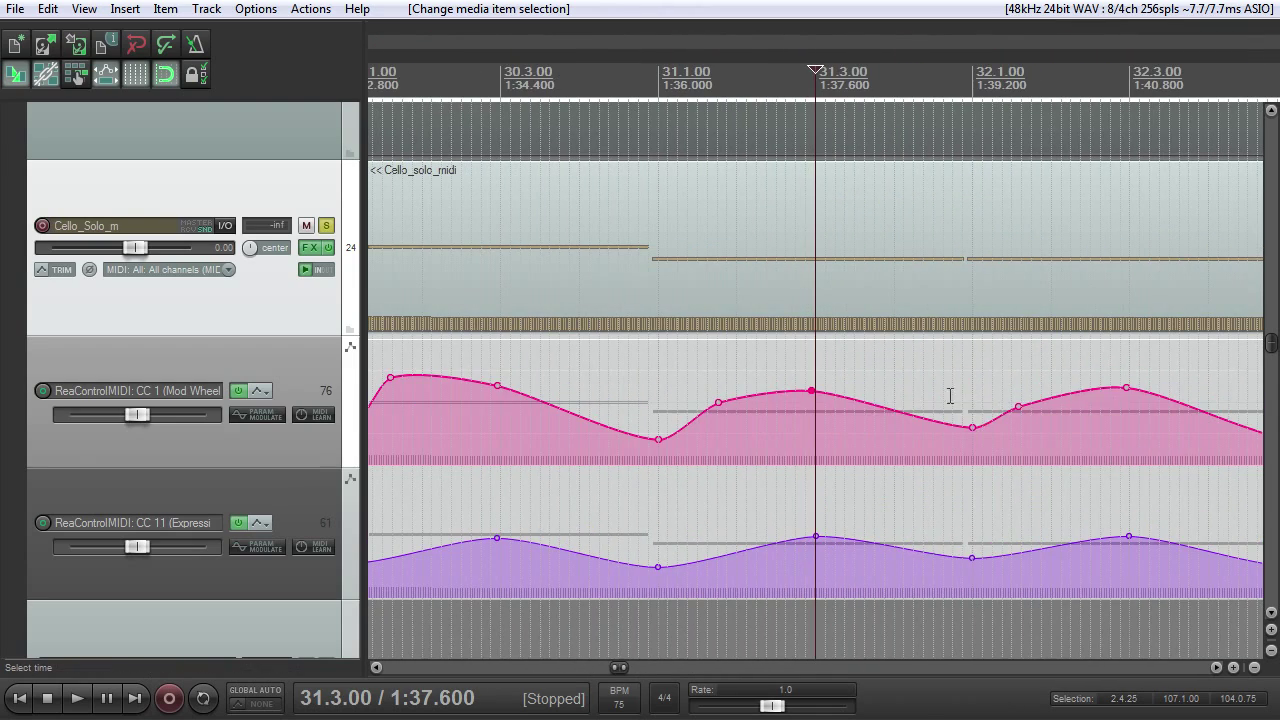
Place the edit cursor at the Bridge, 65.1.00, and examine how the cello's notes and envelopes change from Chorus 02
{"action": "scroll", "coordinate": [950, 396], "scroll_direction": "down", "scroll_amount": 6}
{"action": "scroll", "coordinate": [1019, 425], "scroll_direction": "down", "scroll_amount": 7}
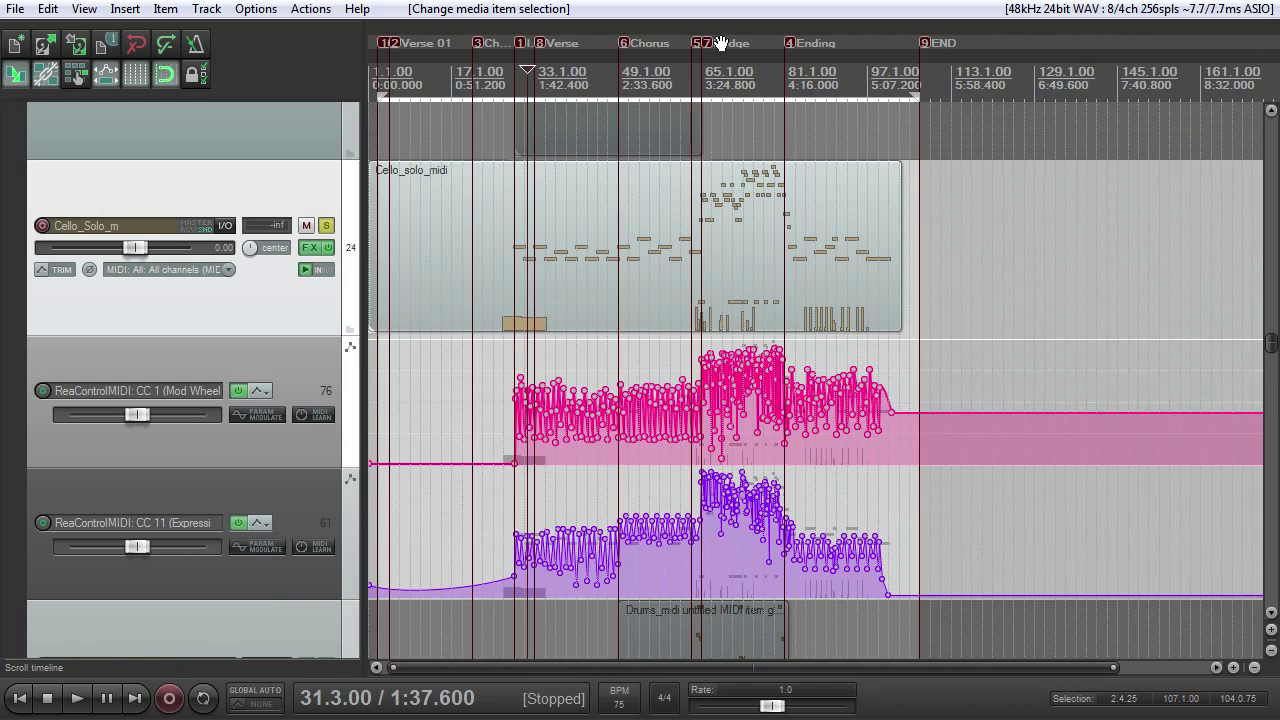
{"action": "left_click", "coordinate": [697, 60]}
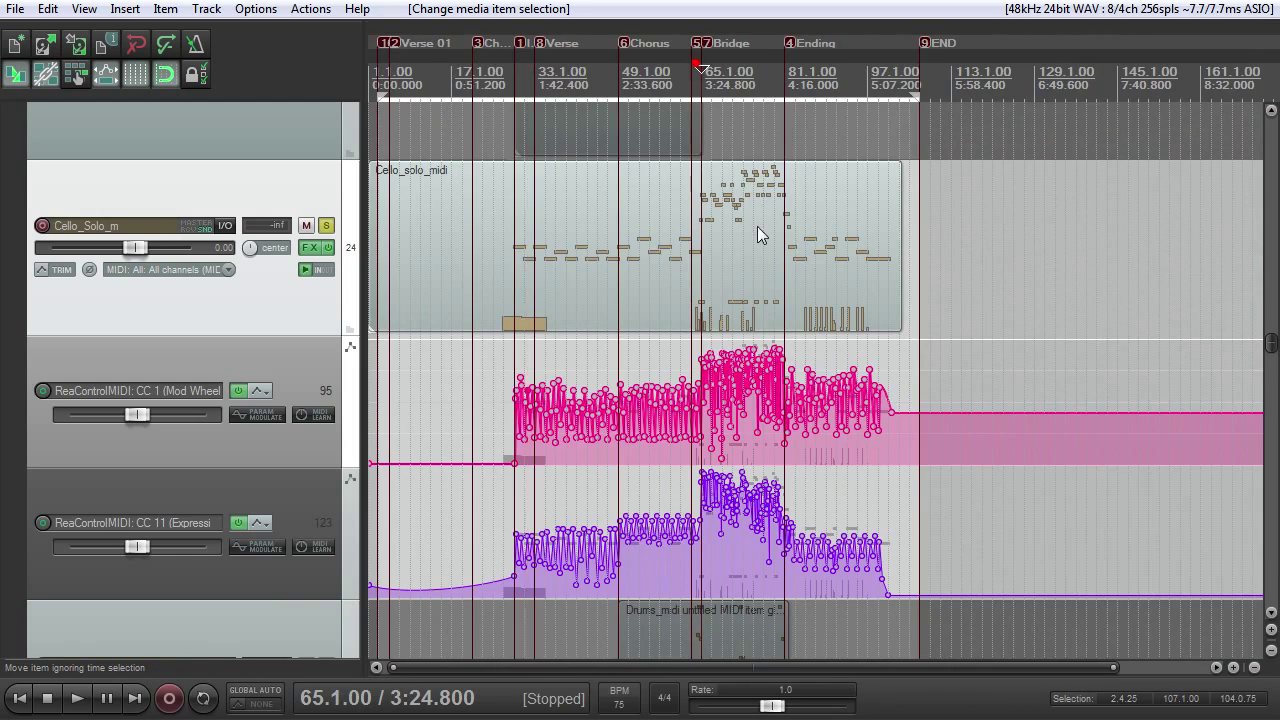
{"action": "scroll", "coordinate": [800, 286], "scroll_direction": "up", "scroll_amount": 10}
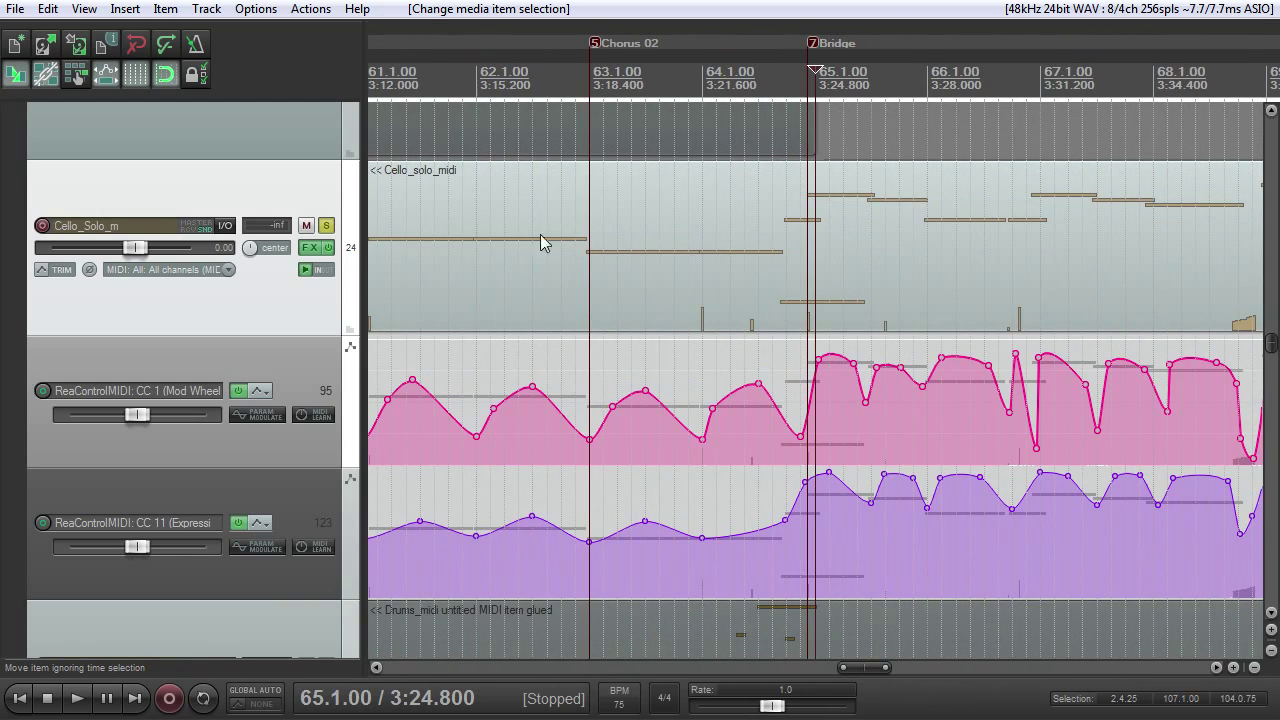
{"action": "scroll", "coordinate": [574, 252], "scroll_direction": "down", "scroll_amount": 2}
{"action": "scroll", "coordinate": [791, 206], "scroll_direction": "up", "scroll_amount": 5}
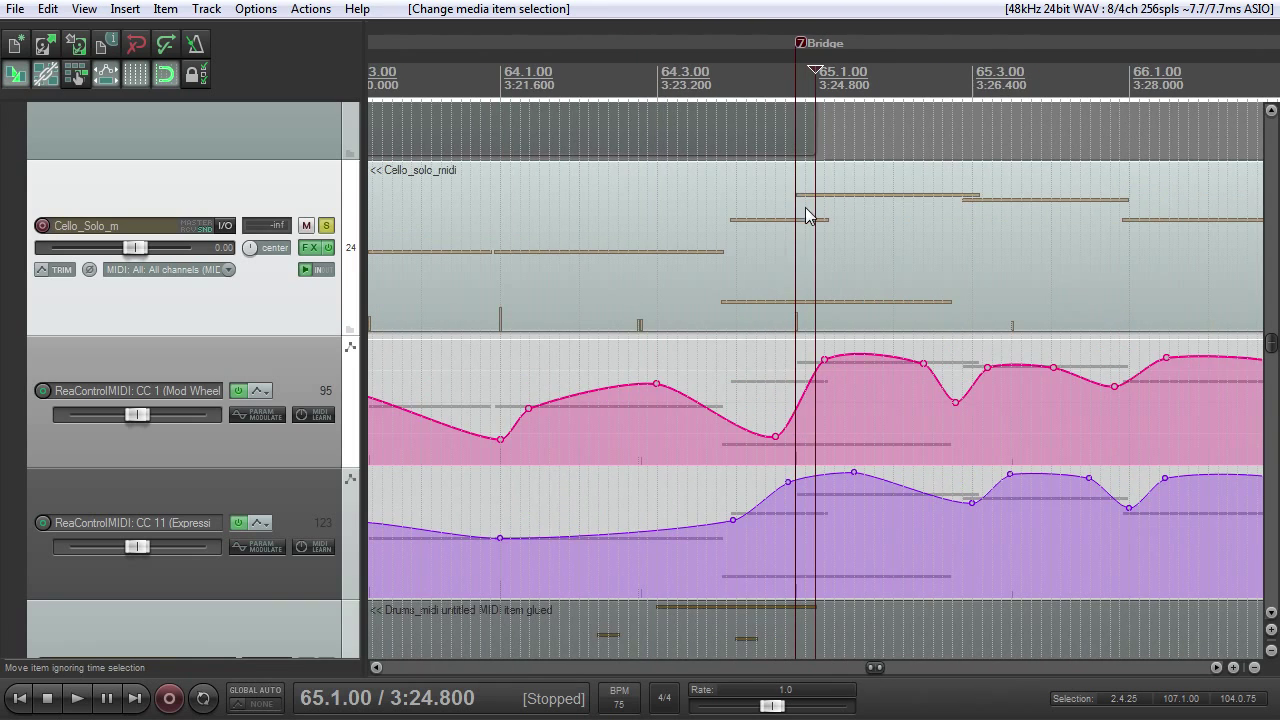
{"action": "scroll", "coordinate": [829, 210], "scroll_direction": "down", "scroll_amount": 3}
{"action": "scroll", "coordinate": [755, 350], "scroll_direction": "down", "scroll_amount": 4}
{"action": "scroll", "coordinate": [769, 346], "scroll_direction": "up", "scroll_amount": 6}
{"action": "scroll", "coordinate": [914, 252], "scroll_direction": "down", "scroll_amount": 3}
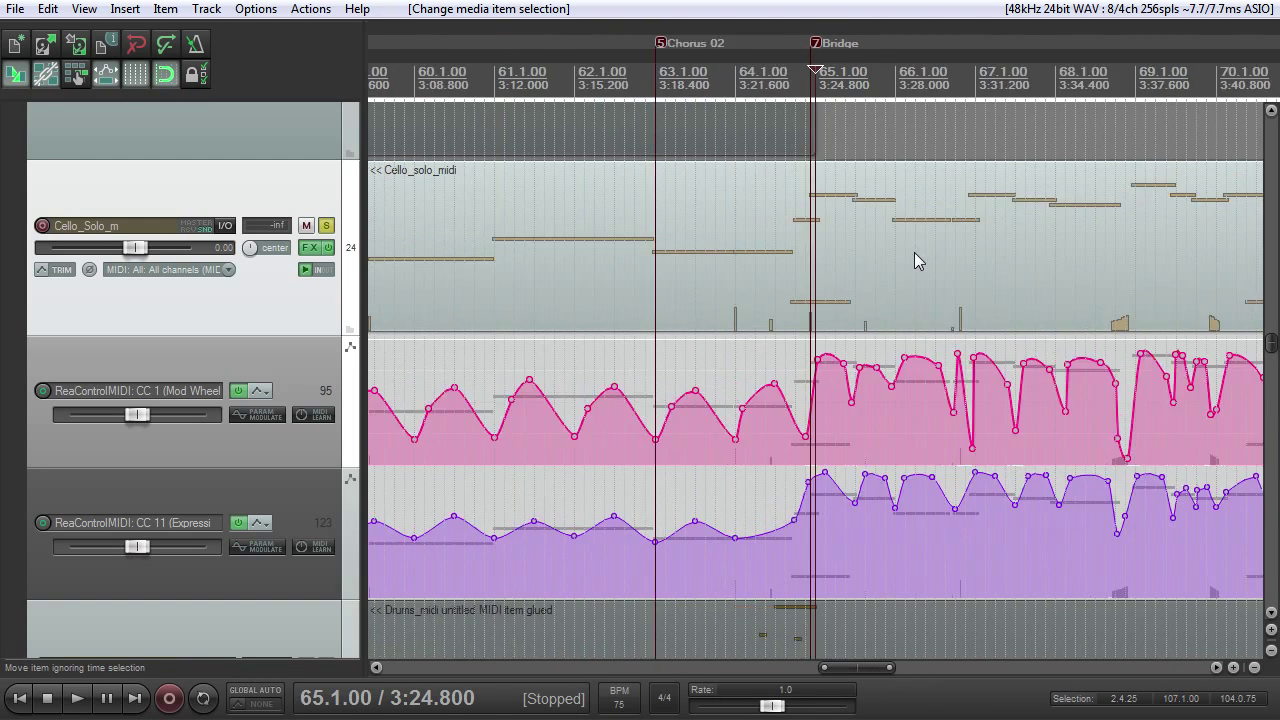
{"action": "scroll", "coordinate": [912, 252], "scroll_direction": "up", "scroll_amount": 5}
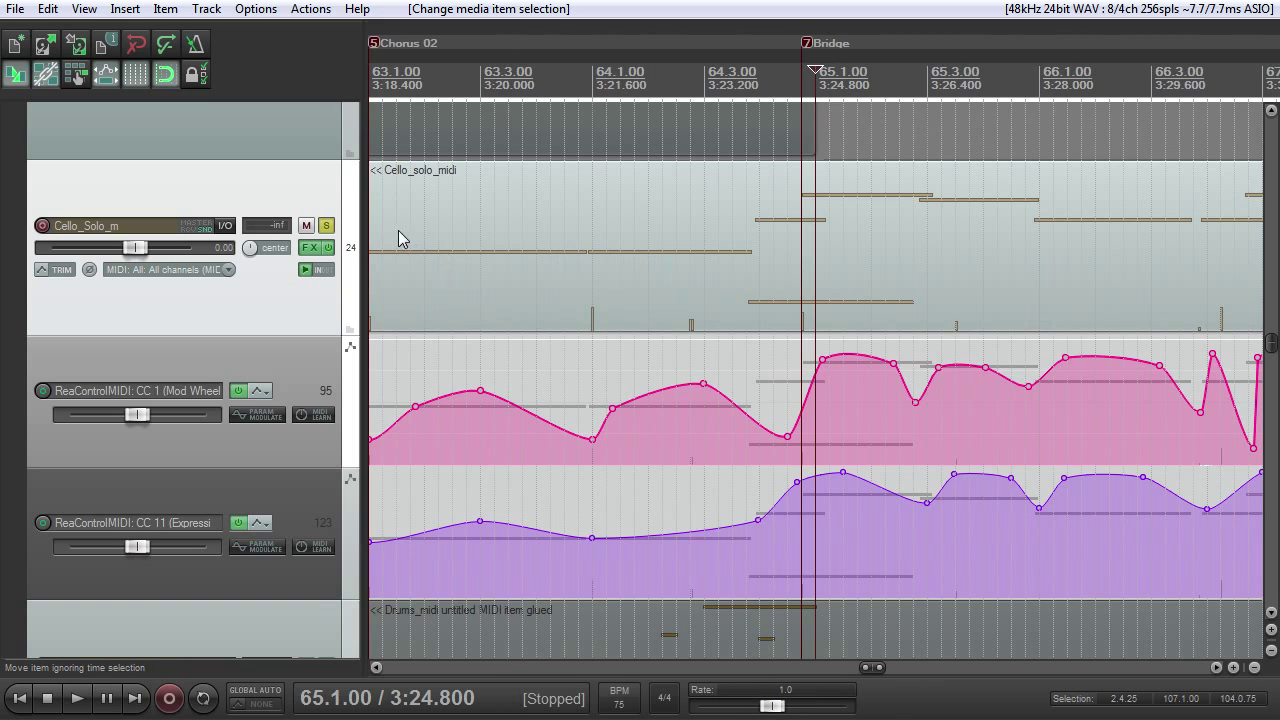
Play the soloed cello from the Bridge, follow its CC 1 and CC 11 envelopes against the notes, and stop playback
{"action": "key", "text": "space"}
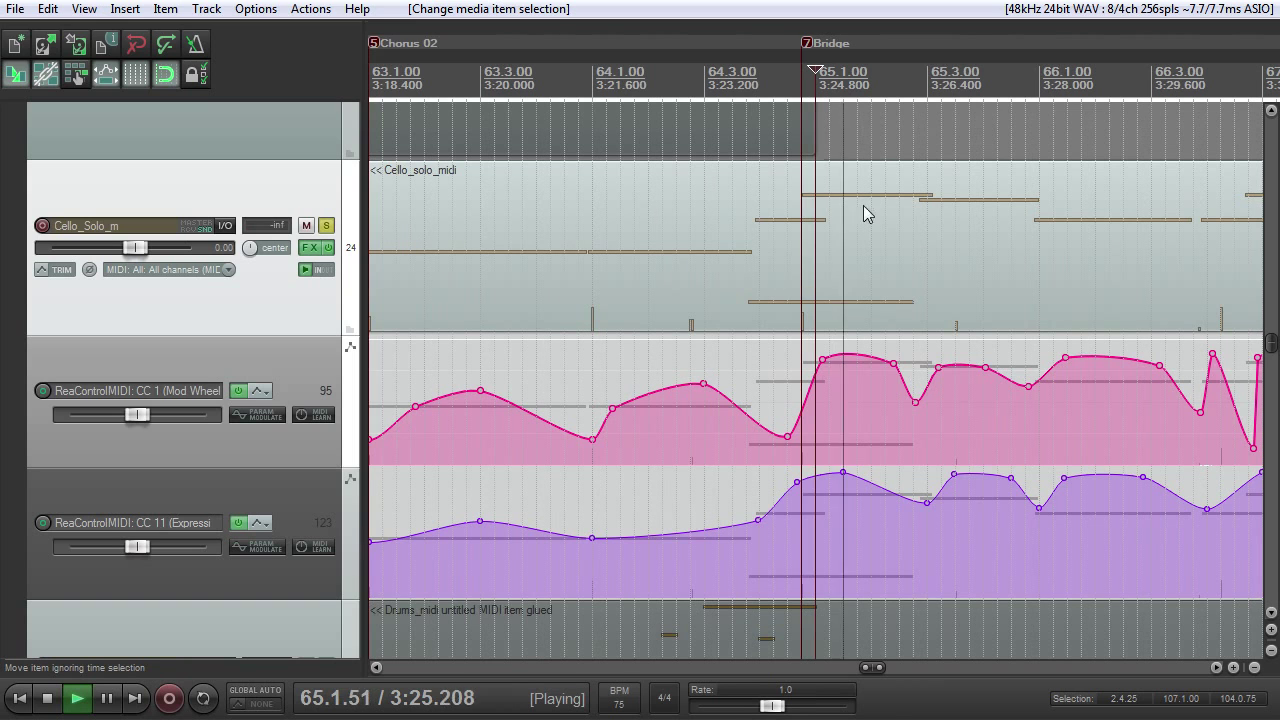
{"action": "scroll", "coordinate": [863, 205], "scroll_direction": "down", "scroll_amount": 3}
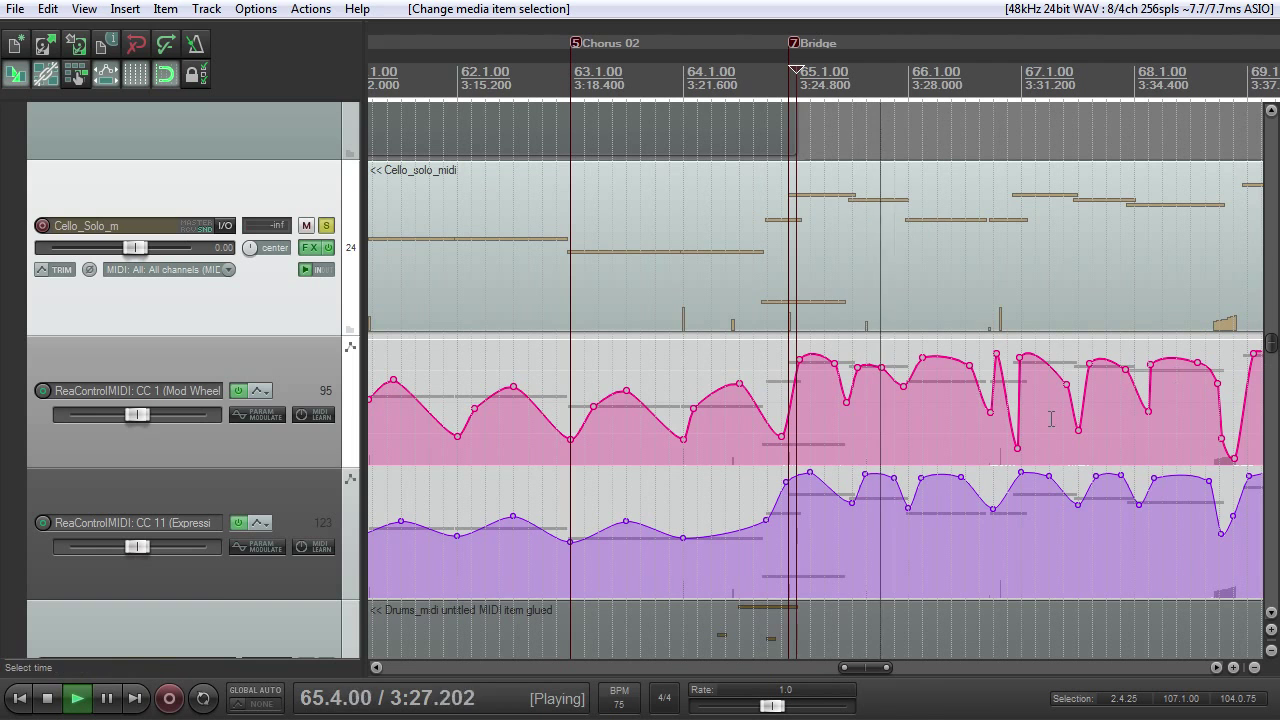
{"action": "left_click_drag", "start_coordinate": [853, 668], "coordinate": [889, 677]}
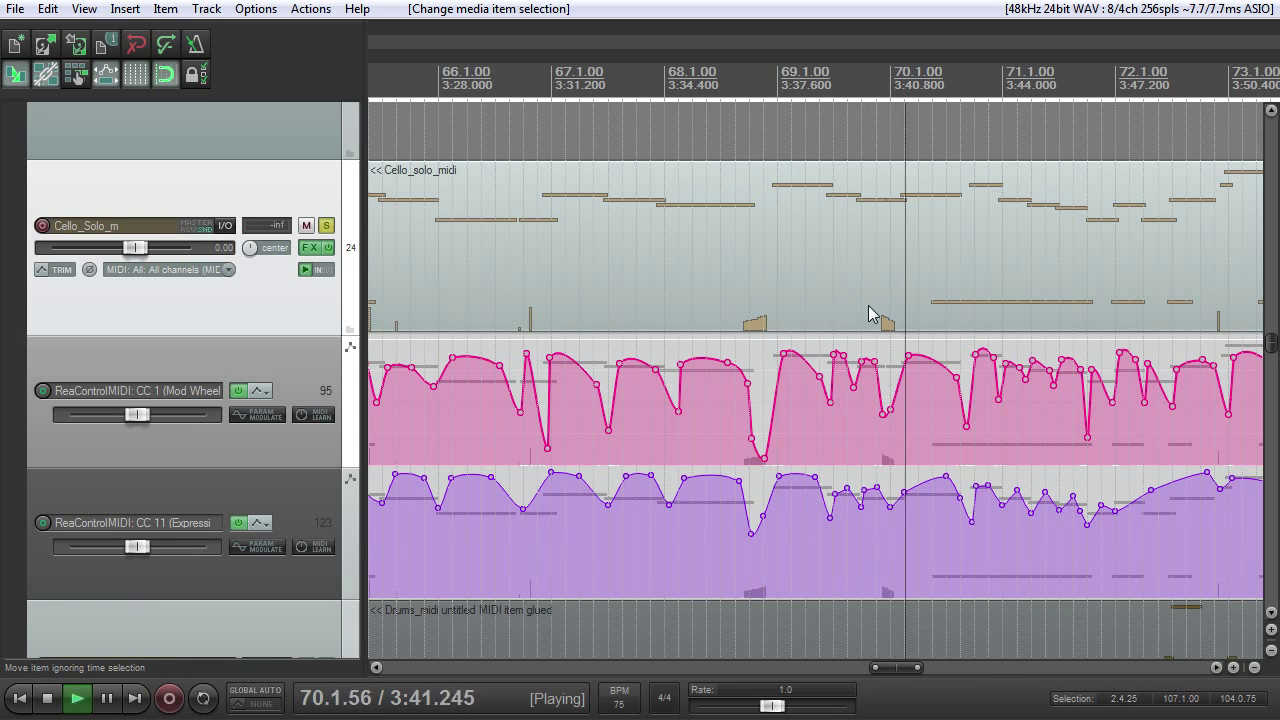
{"action": "scroll", "coordinate": [868, 312], "scroll_direction": "down", "scroll_amount": 3}
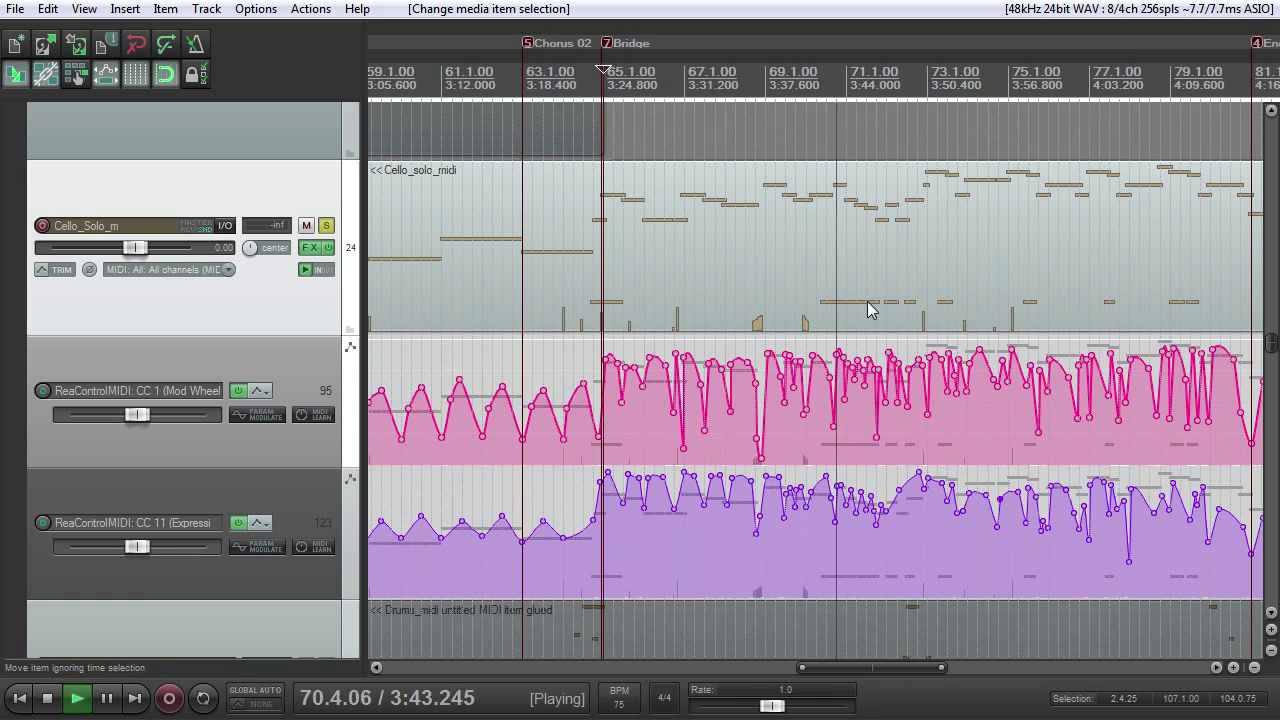
{"action": "scroll", "coordinate": [867, 301], "scroll_direction": "up", "scroll_amount": 3}
{"action": "scroll", "coordinate": [867, 301], "scroll_direction": "up", "scroll_amount": 3}
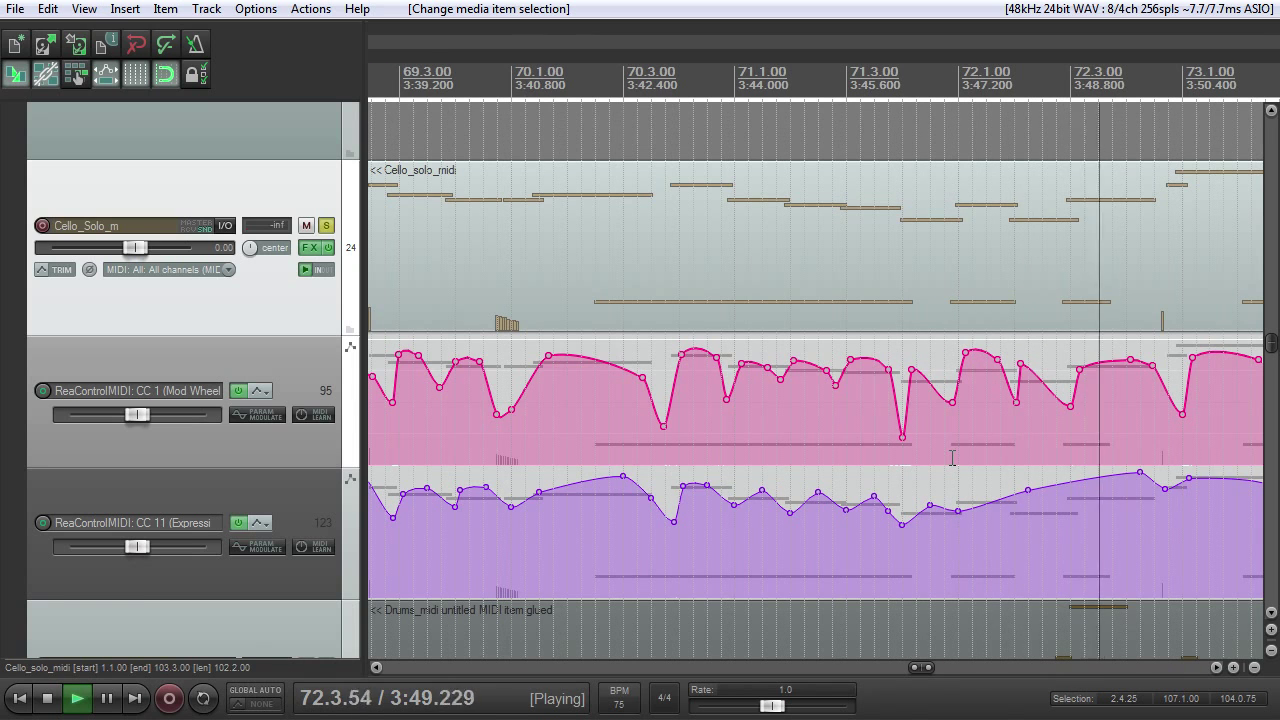
{"action": "scroll", "coordinate": [945, 453], "scroll_direction": "down", "scroll_amount": 2}
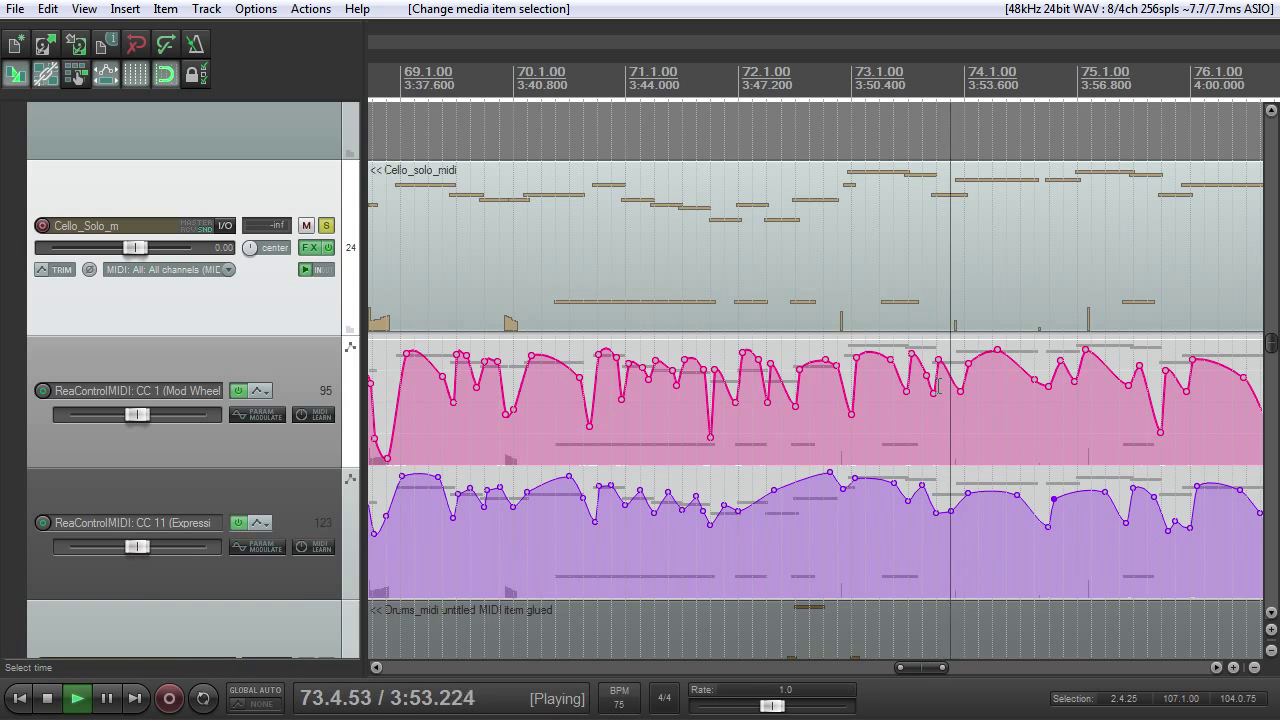
{"action": "scroll", "coordinate": [699, 340], "scroll_direction": "down", "scroll_amount": 4}
{"action": "key", "text": "space"}
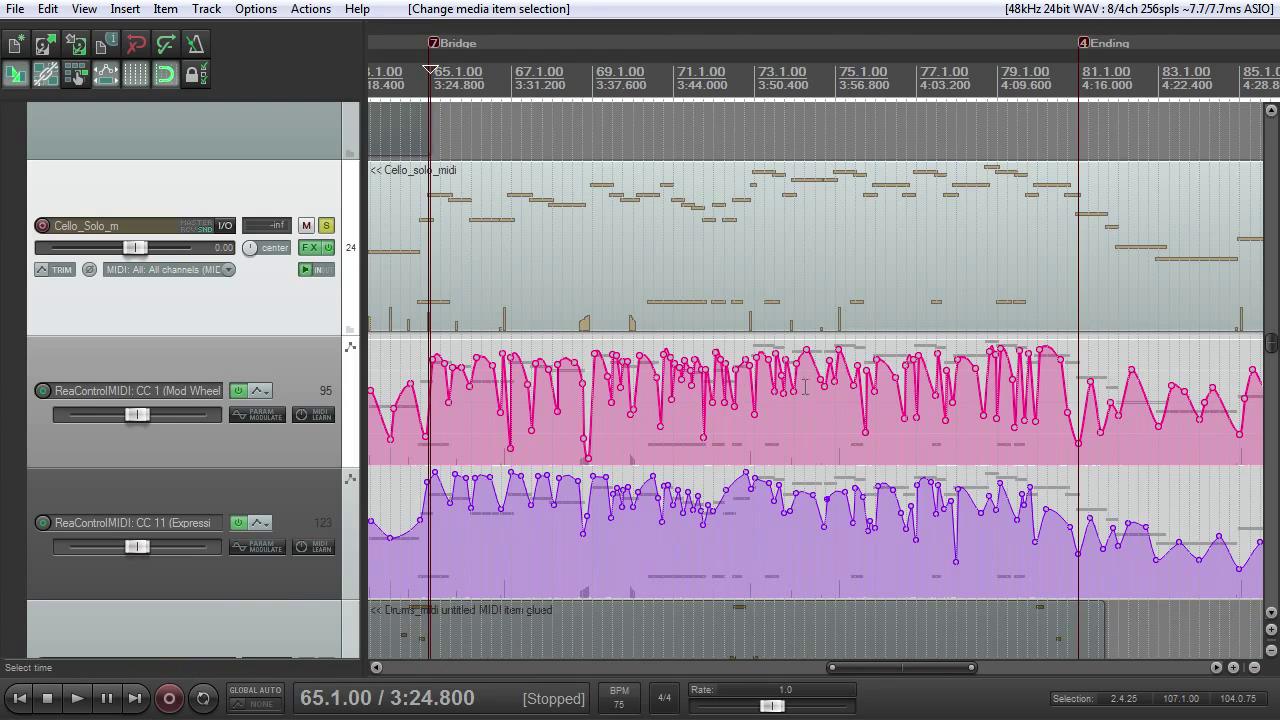
Compare the CC 1 and CC 11 envelope dips with the cello's note transitions around the start of the Bridge
{"action": "scroll", "coordinate": [646, 328], "scroll_direction": "up", "scroll_amount": 8}
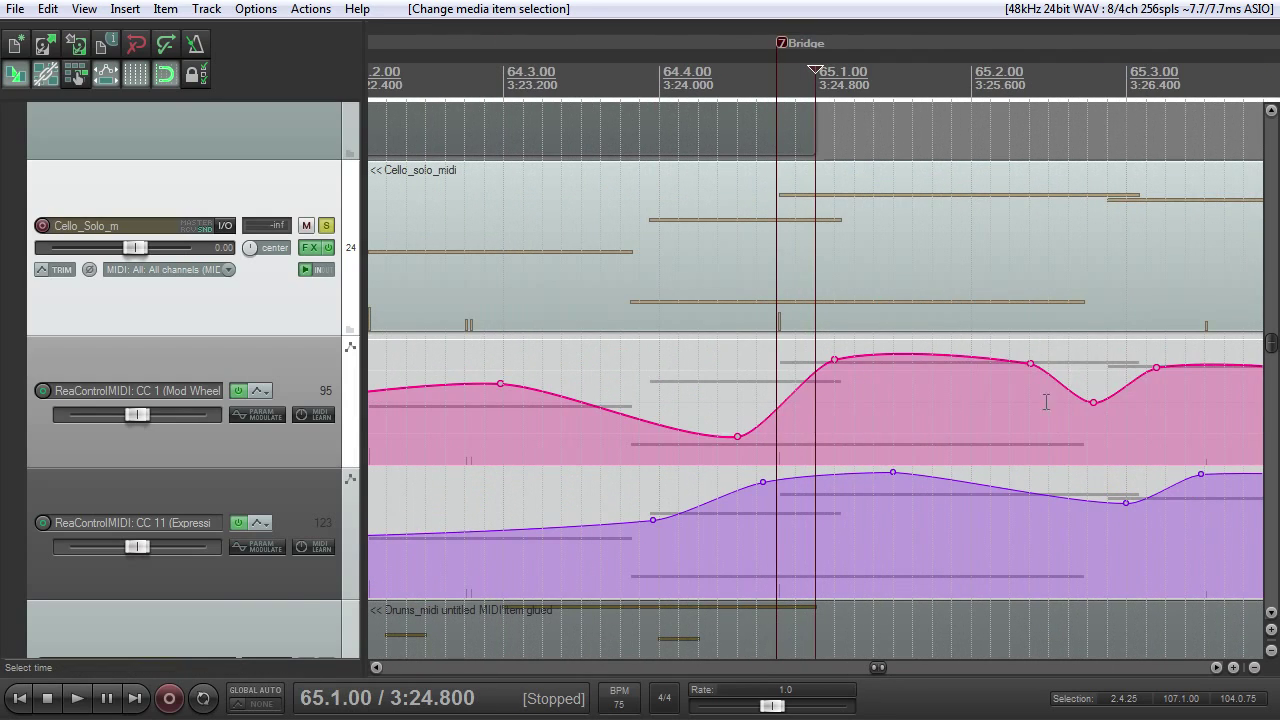
{"action": "scroll", "coordinate": [874, 420], "scroll_direction": "down", "scroll_amount": 5}
{"action": "scroll", "coordinate": [877, 417], "scroll_direction": "up", "scroll_amount": 3}
{"action": "scroll", "coordinate": [871, 488], "scroll_direction": "down", "scroll_amount": 6}
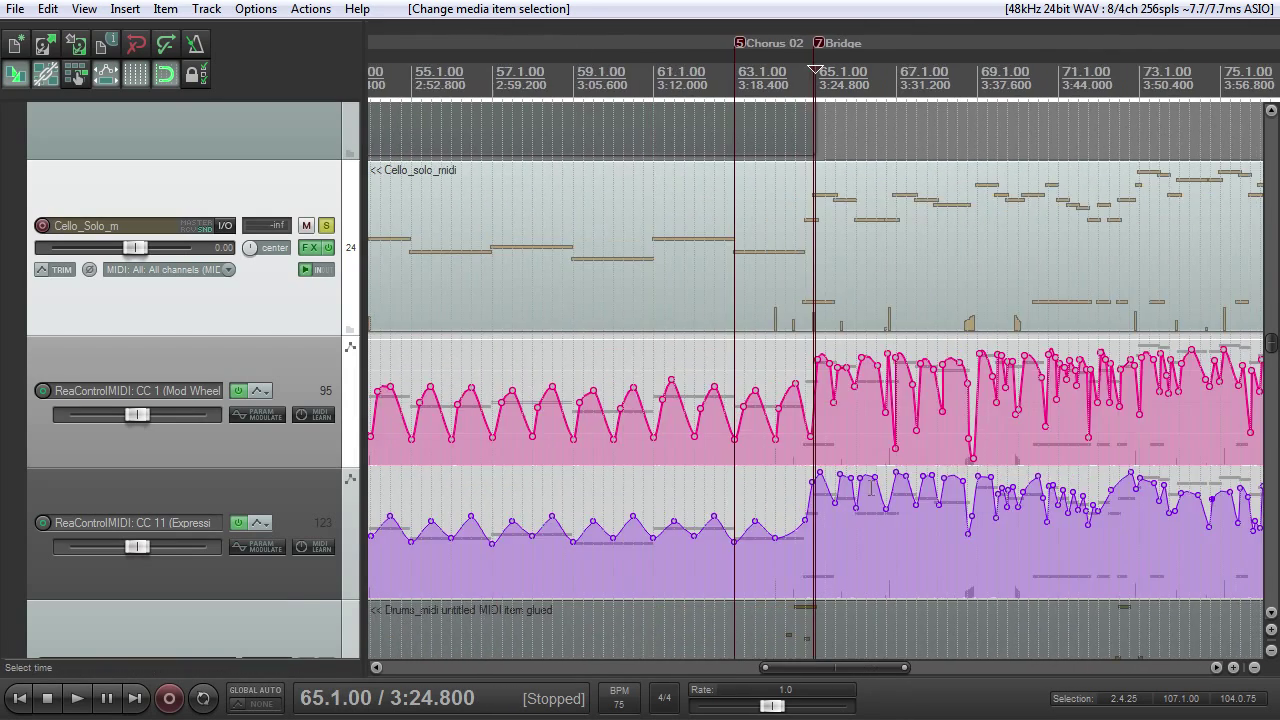
{"action": "left_click_drag", "start_coordinate": [796, 665], "coordinate": [865, 663]}
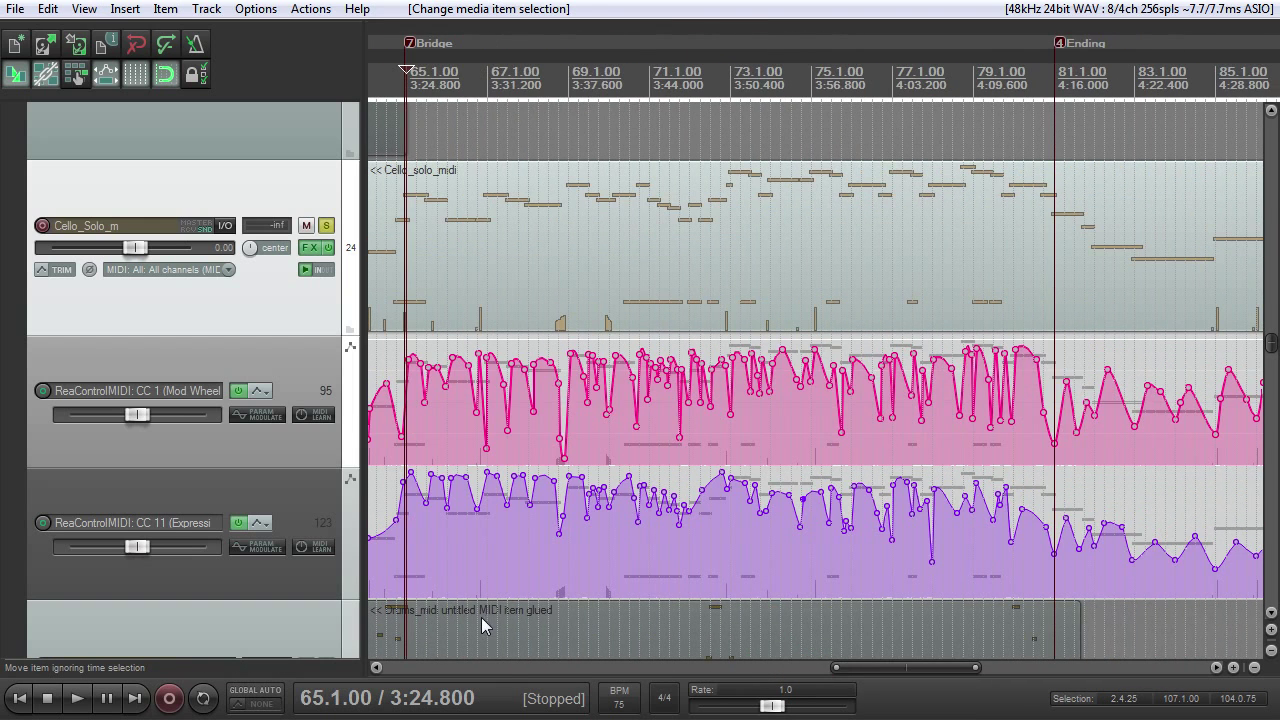
{"action": "scroll", "coordinate": [818, 531], "scroll_direction": "up", "scroll_amount": 4}
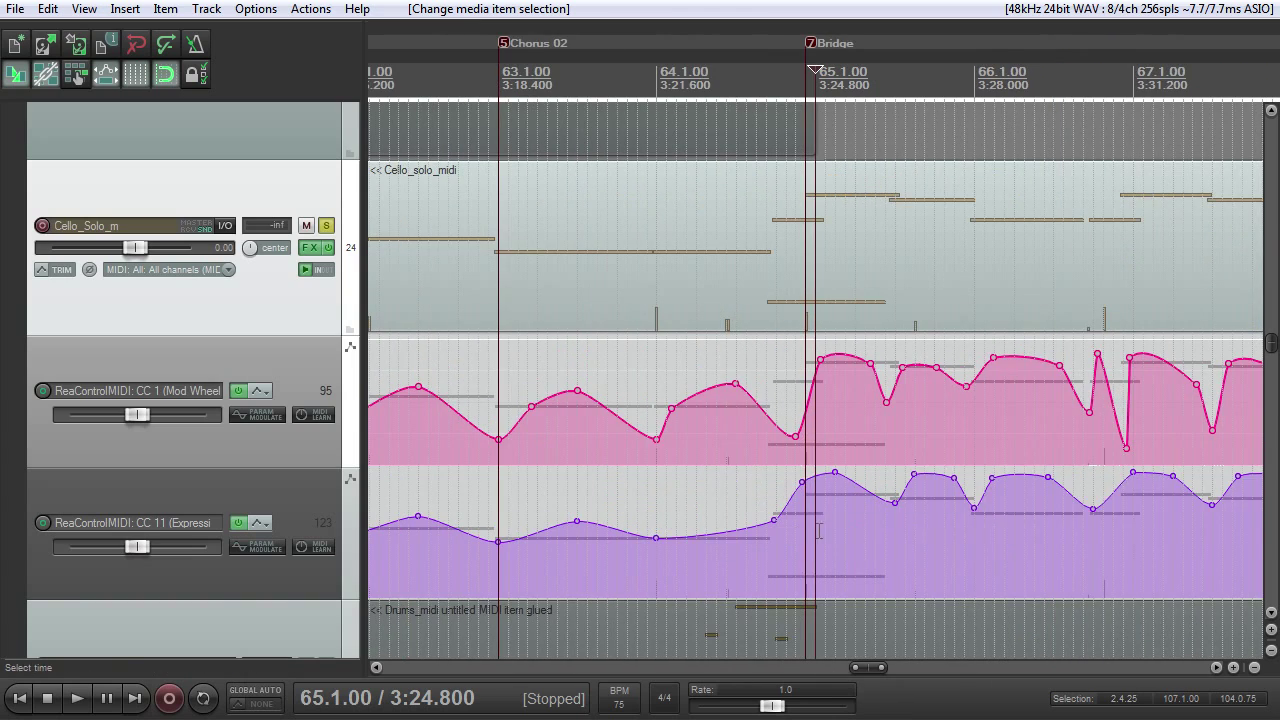
{"action": "scroll", "coordinate": [828, 498], "scroll_direction": "down", "scroll_amount": 5}
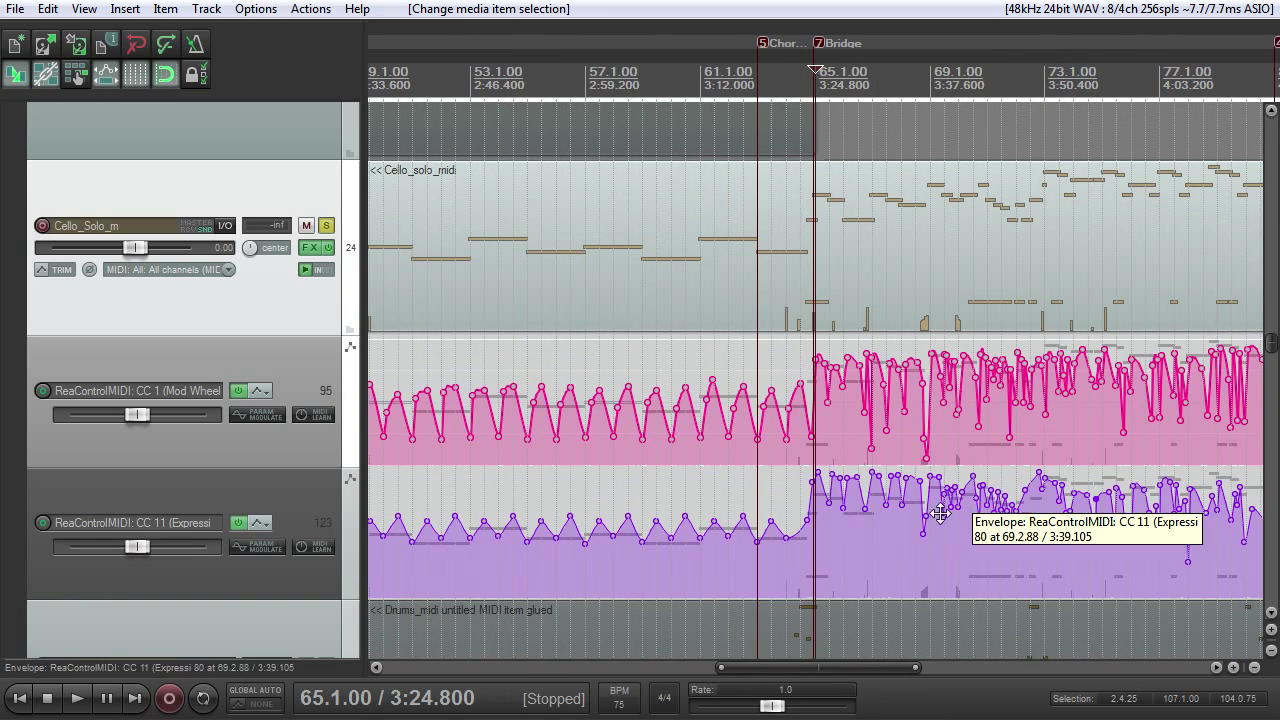
{"action": "scroll", "coordinate": [953, 527], "scroll_direction": "up", "scroll_amount": 4}
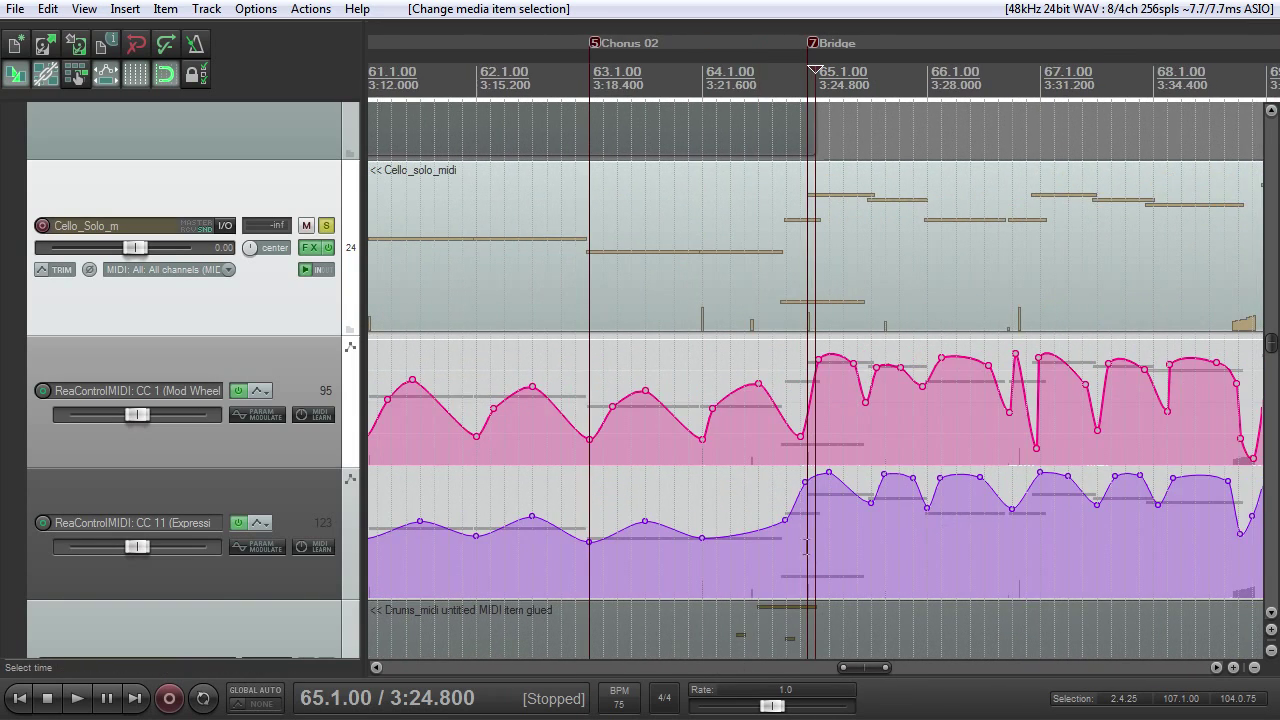
{"action": "scroll", "coordinate": [890, 515], "scroll_direction": "up", "scroll_amount": 1}
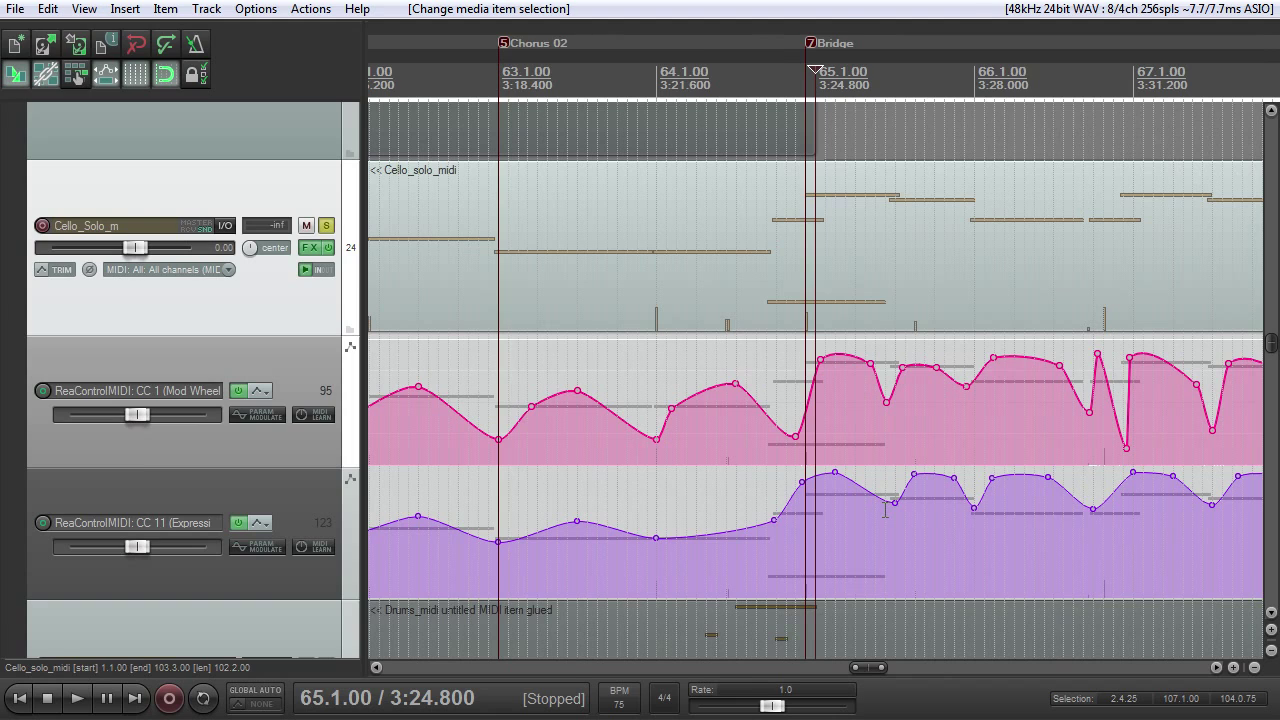
Examine the cello's CC 1 and CC 11 envelopes around the Bridge, comparing close detail with their course across the whole song
{"action": "scroll", "coordinate": [905, 505], "scroll_direction": "up", "scroll_amount": 2}
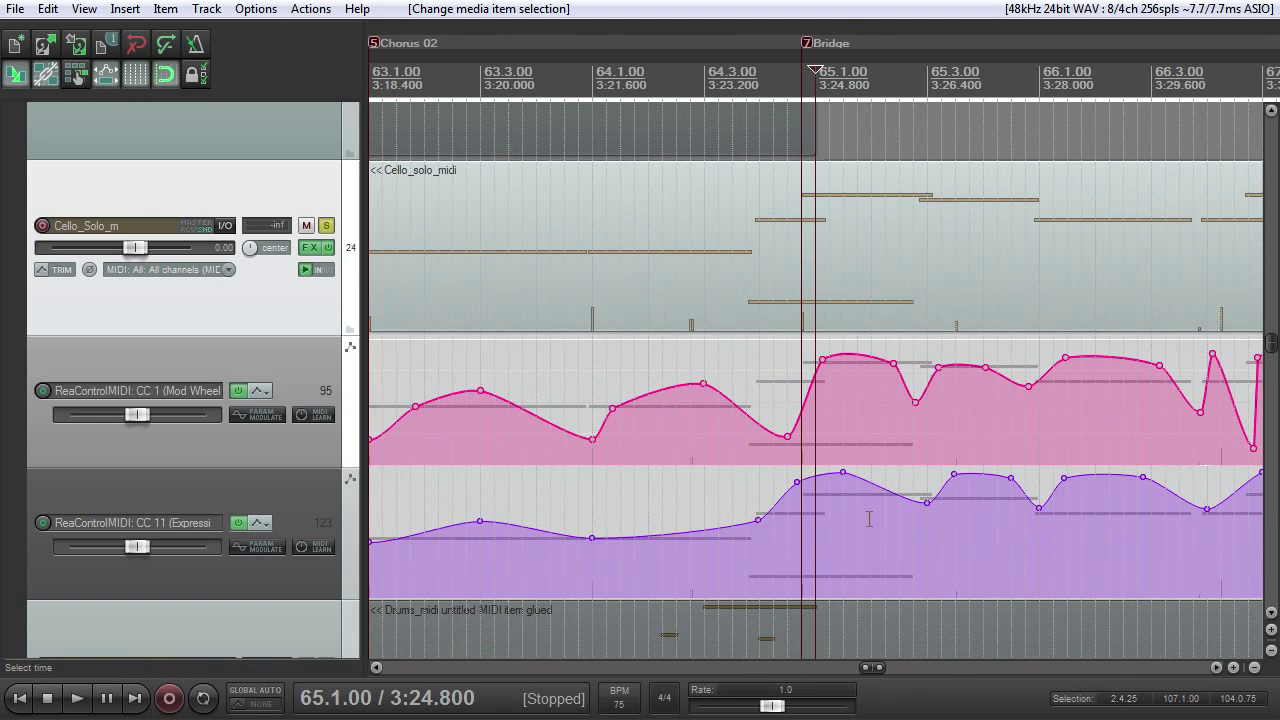
{"action": "scroll", "coordinate": [875, 683], "scroll_direction": "down", "scroll_amount": 10}
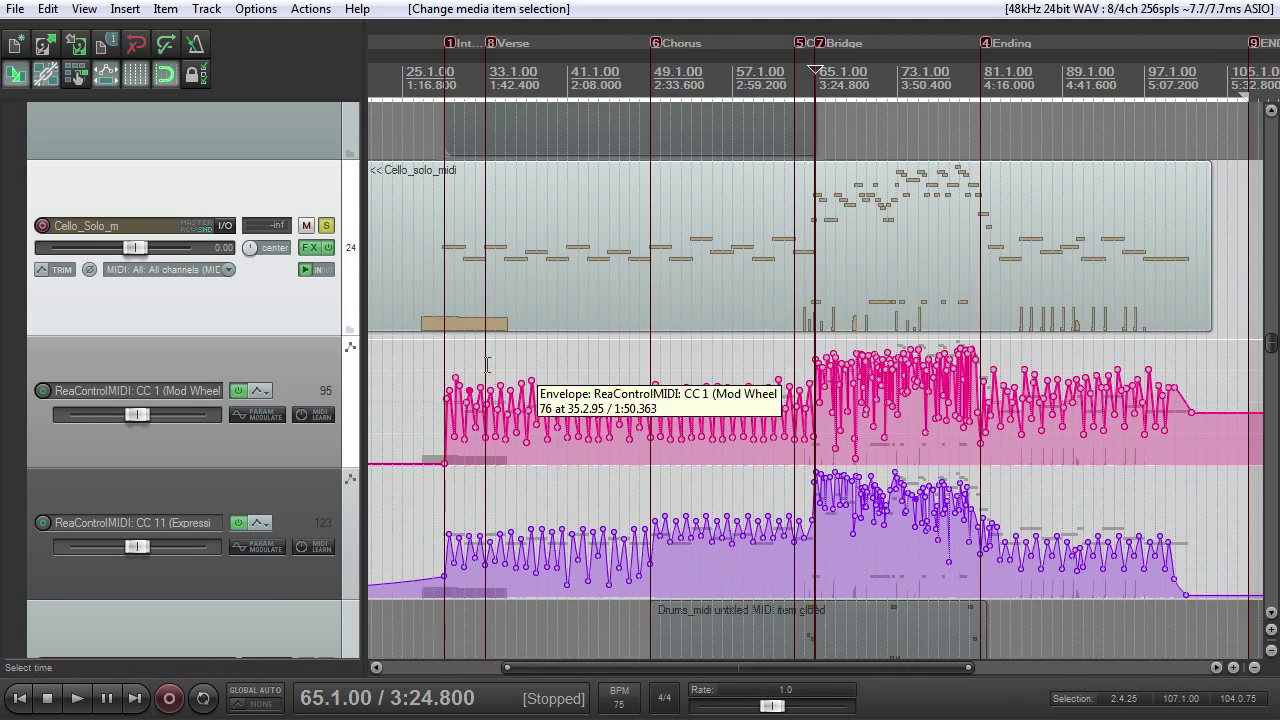
{"action": "scroll", "coordinate": [710, 322], "scroll_direction": "down", "scroll_amount": 3}
{"action": "scroll", "coordinate": [695, 332], "scroll_direction": "up", "scroll_amount": 8}
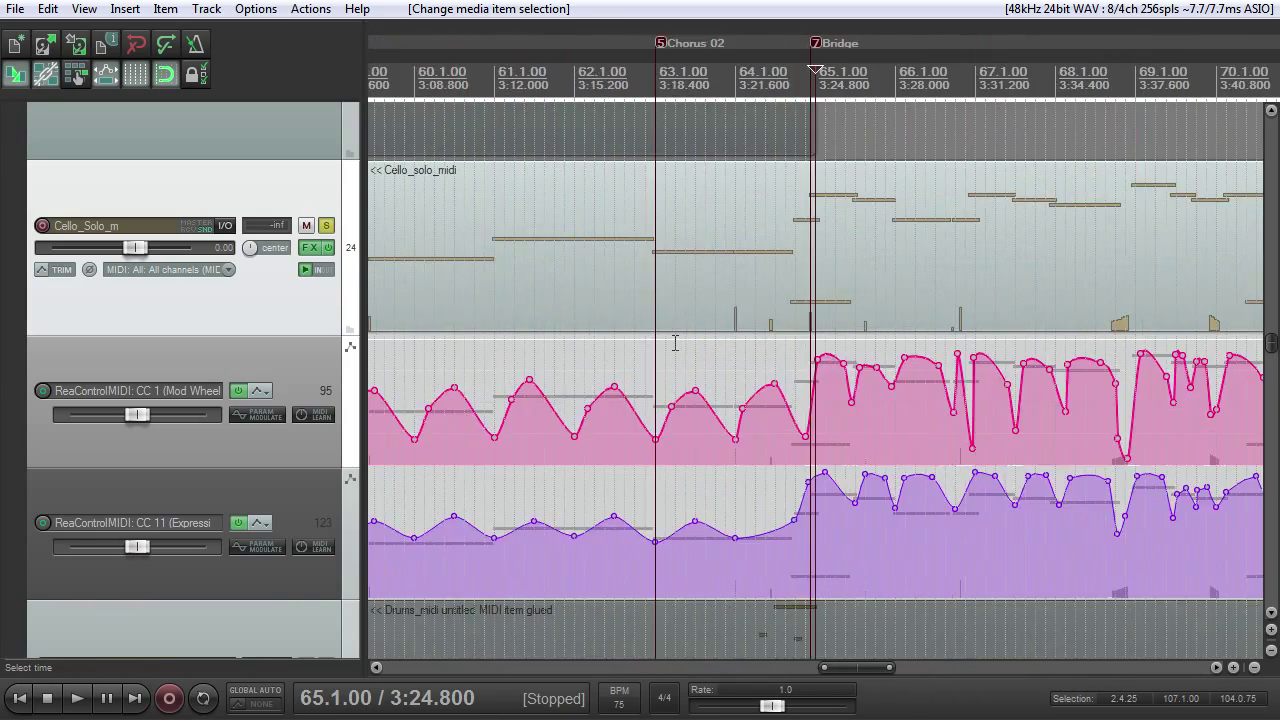
{"action": "scroll", "coordinate": [687, 303], "scroll_direction": "down", "scroll_amount": 2}
{"action": "scroll", "coordinate": [737, 360], "scroll_direction": "up", "scroll_amount": 4}
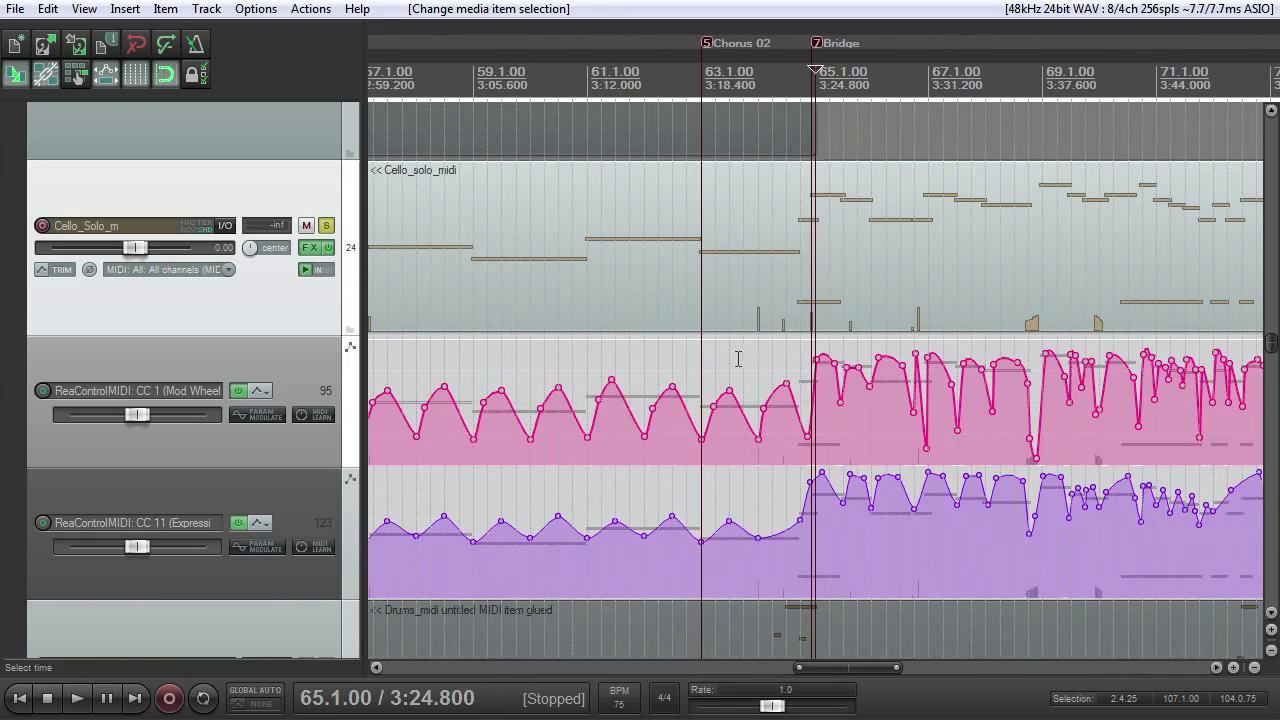
{"action": "scroll", "coordinate": [853, 473], "scroll_direction": "up", "scroll_amount": 3}
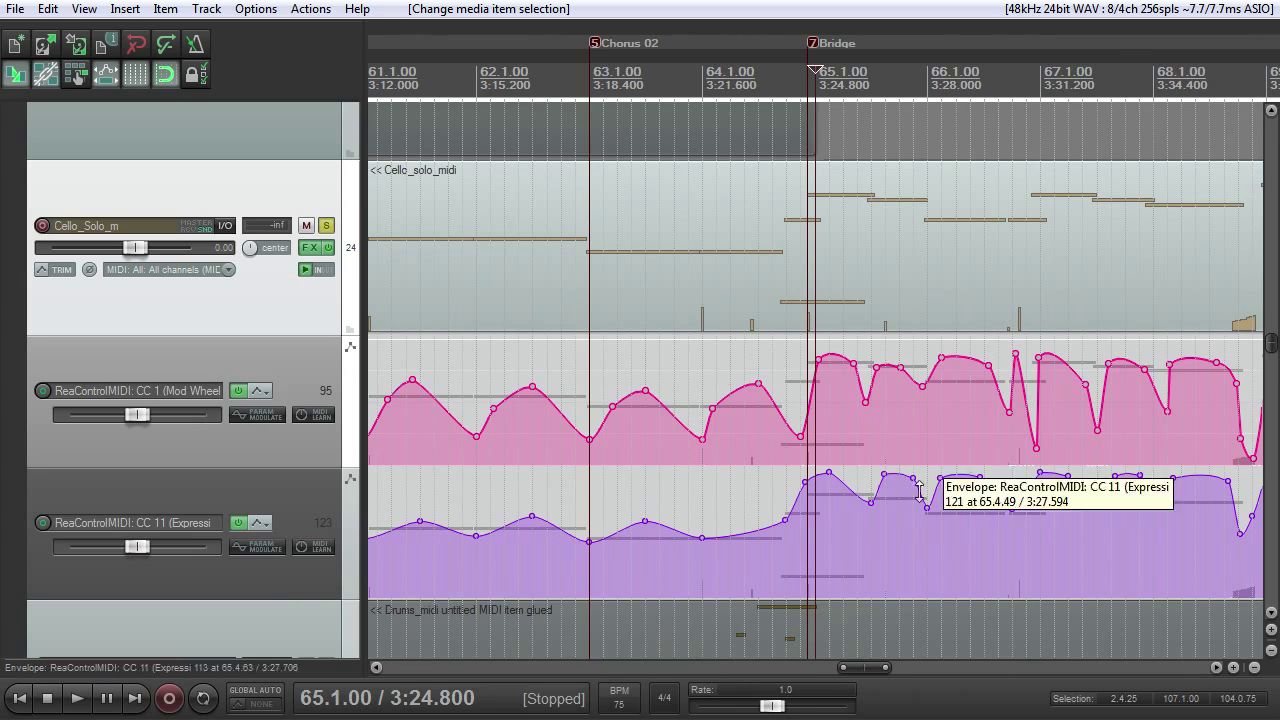
{"action": "scroll", "coordinate": [779, 481], "scroll_direction": "up", "scroll_amount": 2}
{"action": "scroll", "coordinate": [780, 420], "scroll_direction": "down", "scroll_amount": 5}
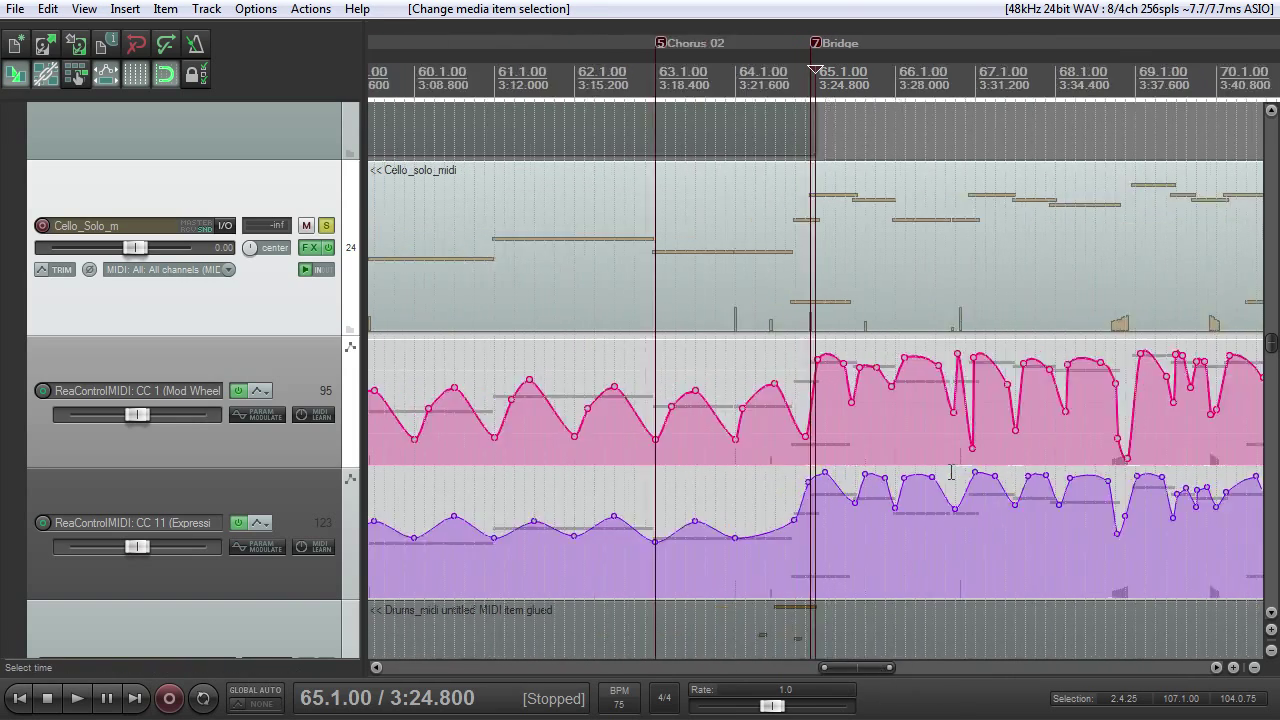
Unsolo the cello, play the full mix from the start of the Bridge, and stop playback
{"action": "left_click", "coordinate": [330, 225]}
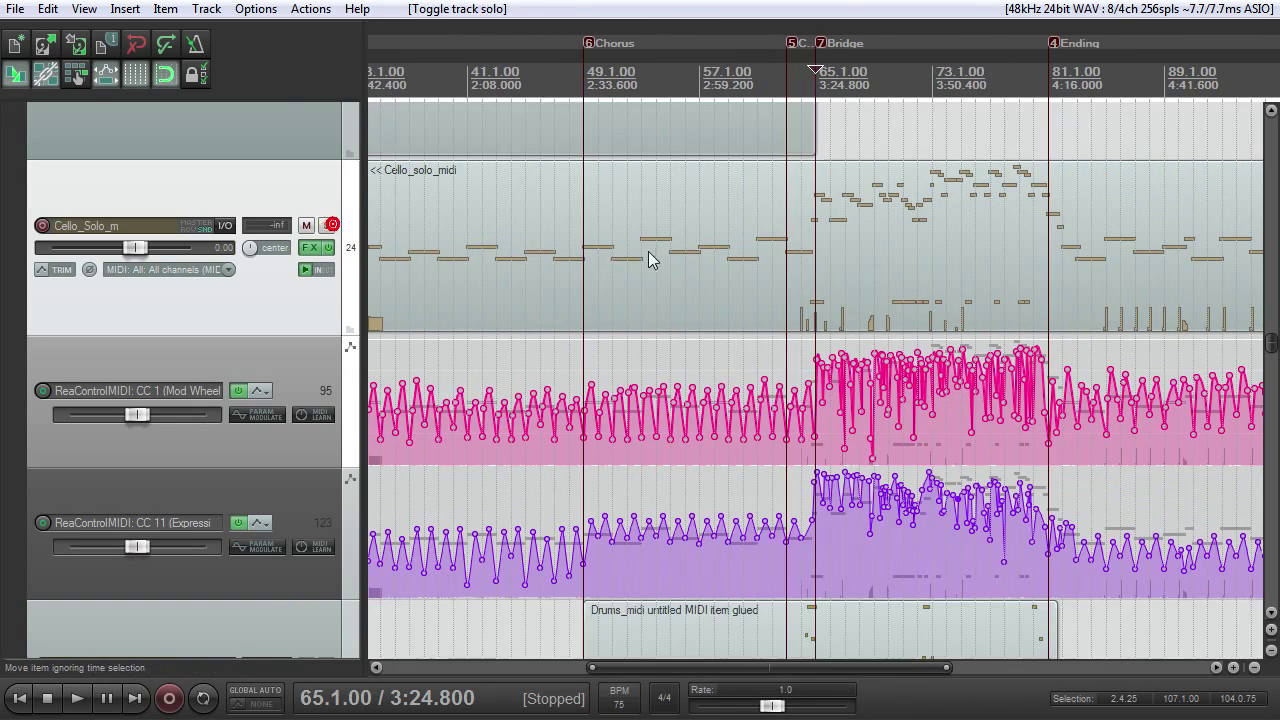
{"action": "scroll", "coordinate": [652, 262], "scroll_direction": "down", "scroll_amount": 4}
{"action": "key", "text": "ctrl+Page_Down"}
{"action": "left_click", "coordinate": [734, 73]}
{"action": "left_click", "coordinate": [698, 70]}
{"action": "key", "text": "space"}
{"action": "scroll", "coordinate": [836, 269], "scroll_direction": "up", "scroll_amount": 4}
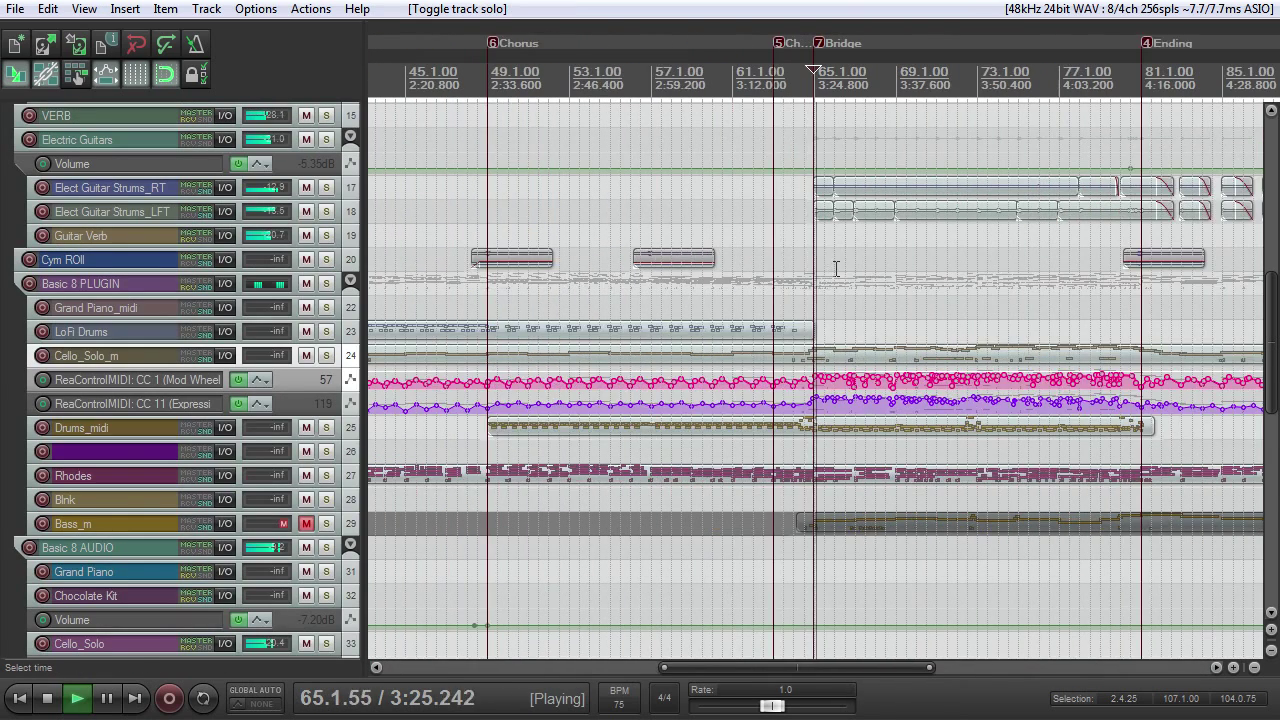
{"action": "scroll", "coordinate": [836, 268], "scroll_direction": "up", "scroll_amount": 4}
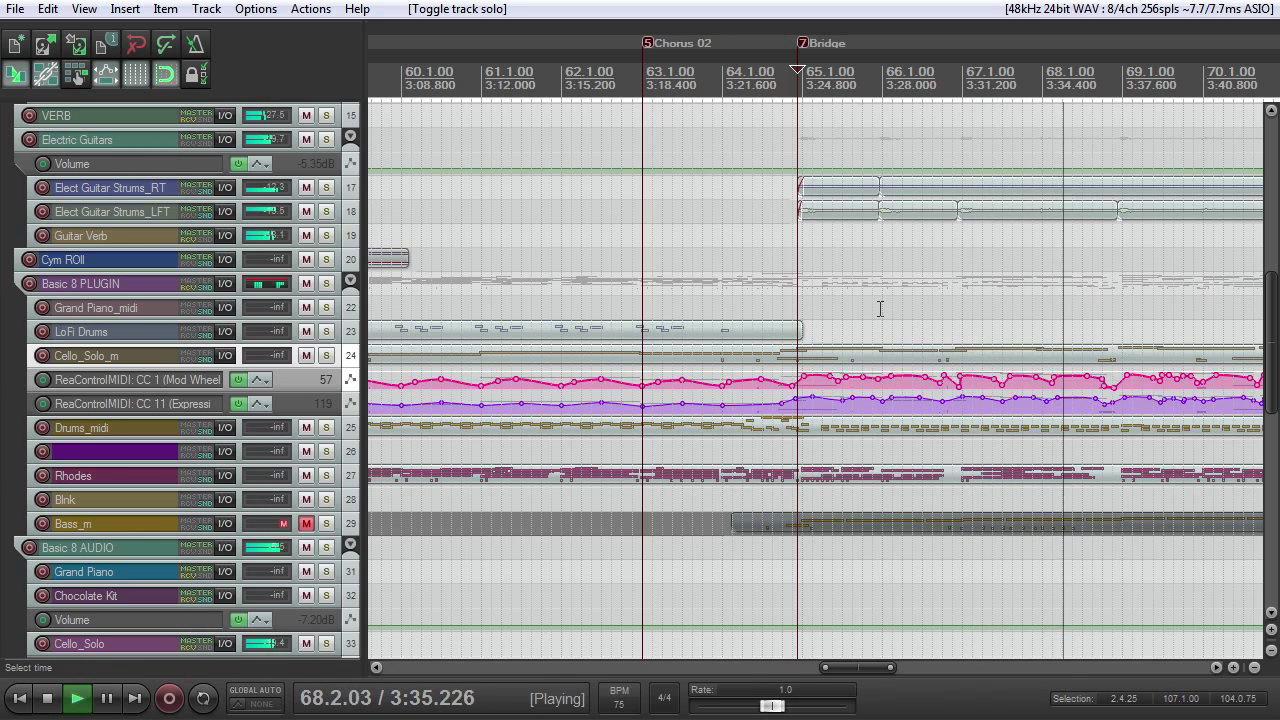
{"action": "key", "text": "space"}
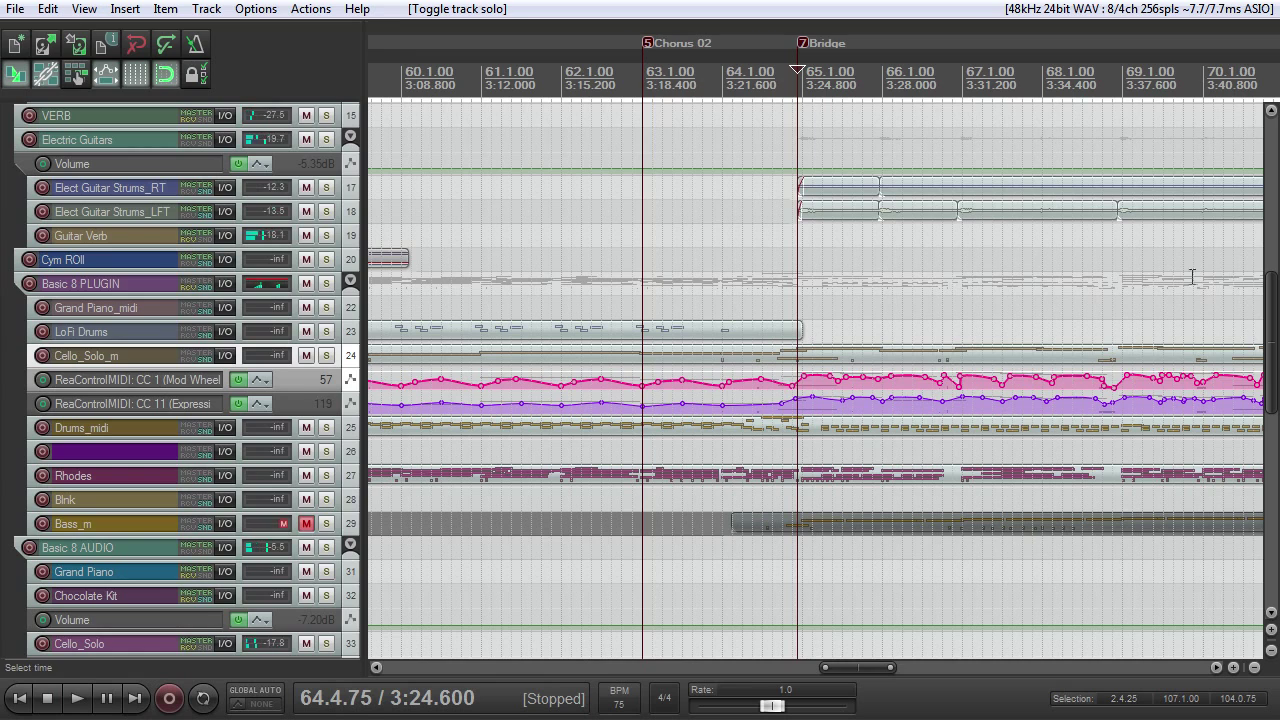
Examine the lead vocal's clips with its volume and VOX DELAY send envelopes around the Bridge, and find the Bass Guitar track
{"action": "left_click_drag", "start_coordinate": [1272, 305], "coordinate": [1272, 152]}
{"action": "scroll", "coordinate": [1016, 195], "scroll_direction": "down", "scroll_amount": 3}
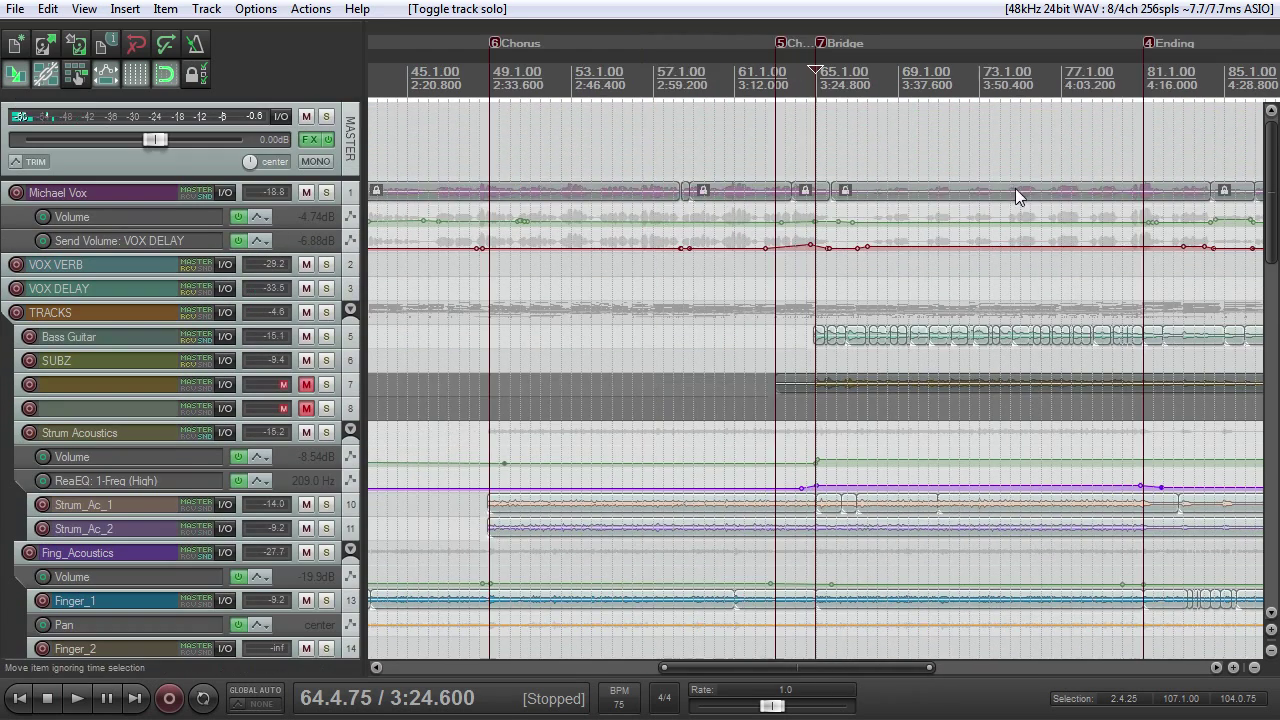
{"action": "left_click_drag", "start_coordinate": [329, 203], "coordinate": [326, 398]}
{"action": "scroll", "coordinate": [737, 330], "scroll_direction": "down", "scroll_amount": 4}
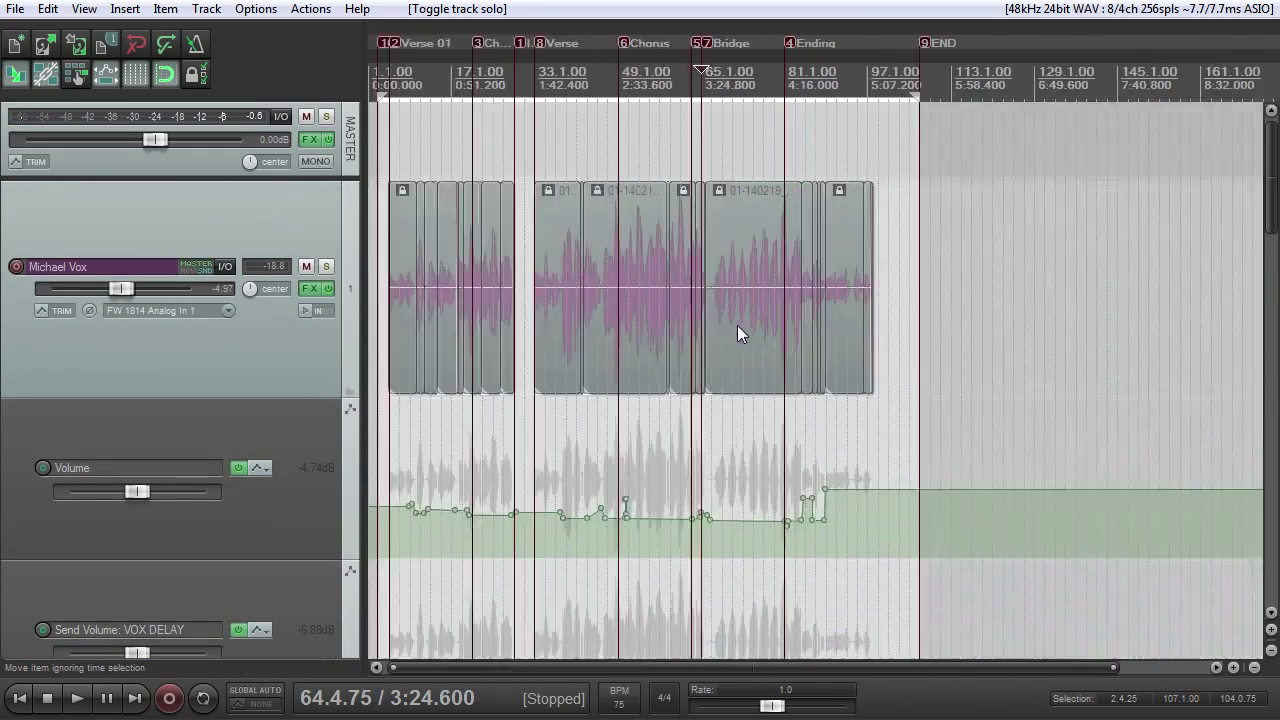
{"action": "scroll", "coordinate": [896, 284], "scroll_direction": "up", "scroll_amount": 3}
{"action": "left_click_drag", "start_coordinate": [1272, 170], "coordinate": [1272, 196]}
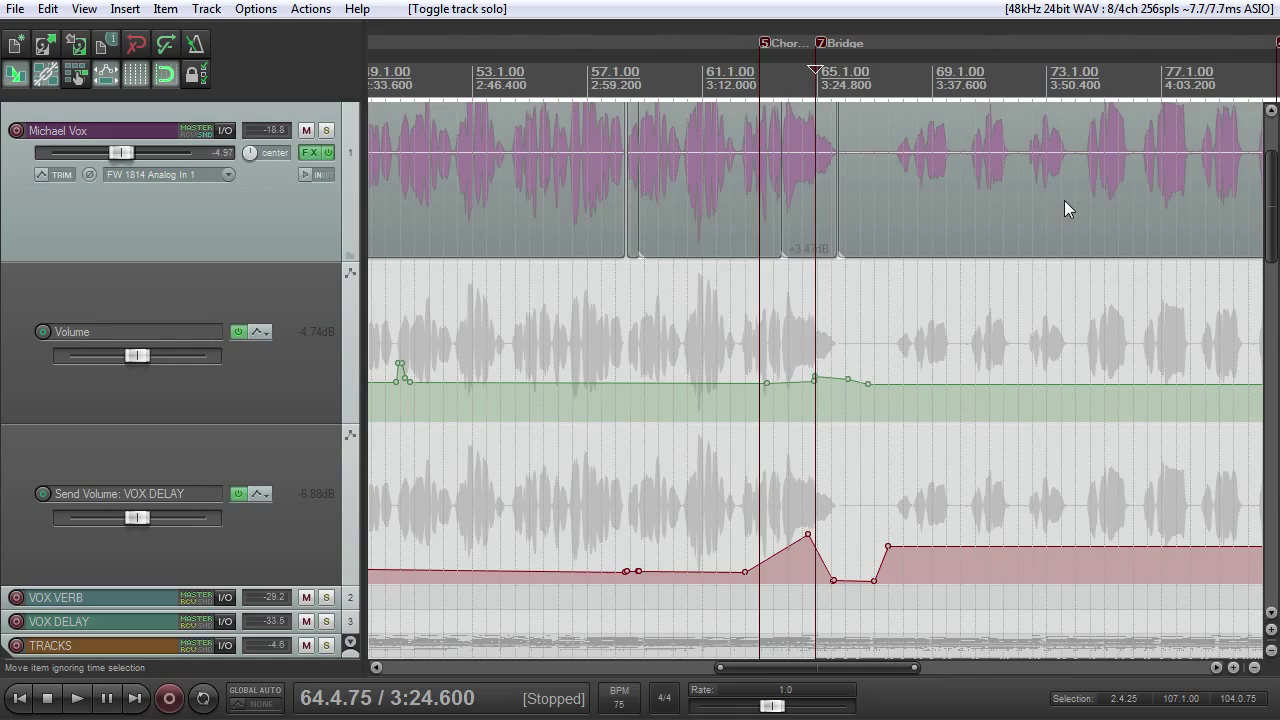
{"action": "scroll", "coordinate": [1064, 200], "scroll_direction": "down", "scroll_amount": 4}
{"action": "left_click_drag", "start_coordinate": [1271, 195], "coordinate": [1249, 238]}
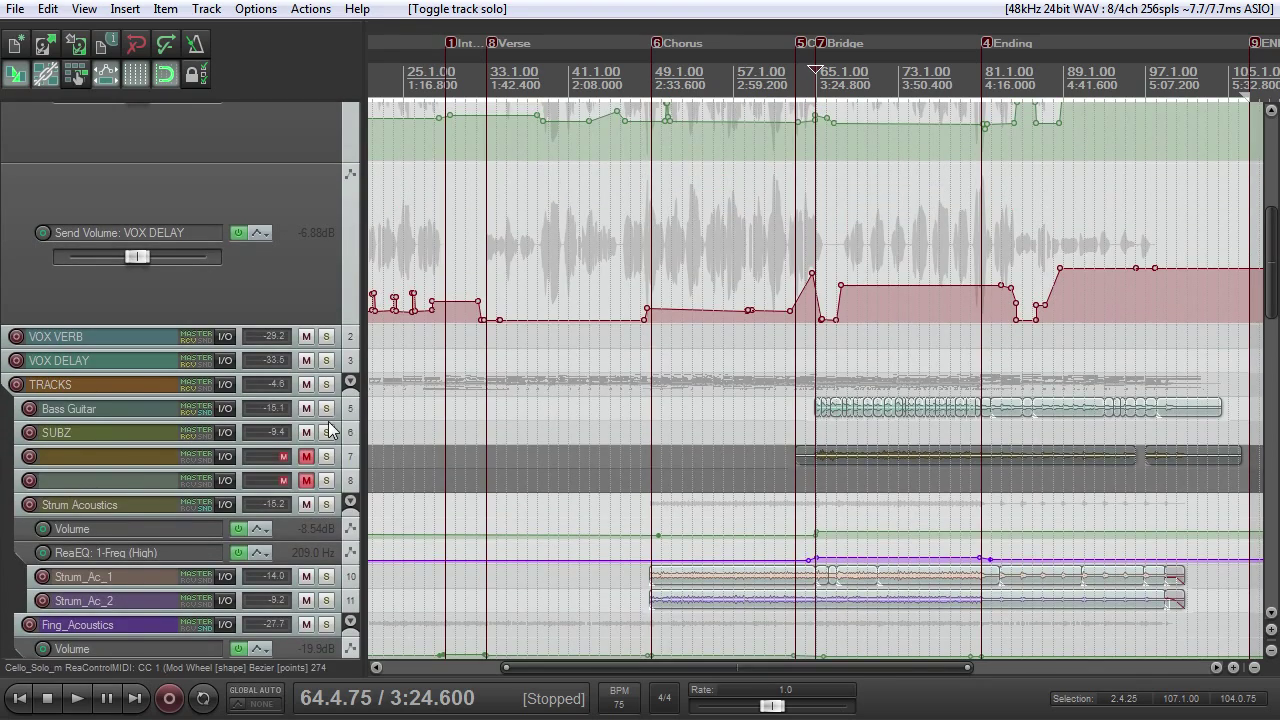
Solo the Bass Guitar track, play it from the Bridge, and follow its edited audio clips
{"action": "scroll", "coordinate": [800, 486], "scroll_direction": "up", "scroll_amount": 3}
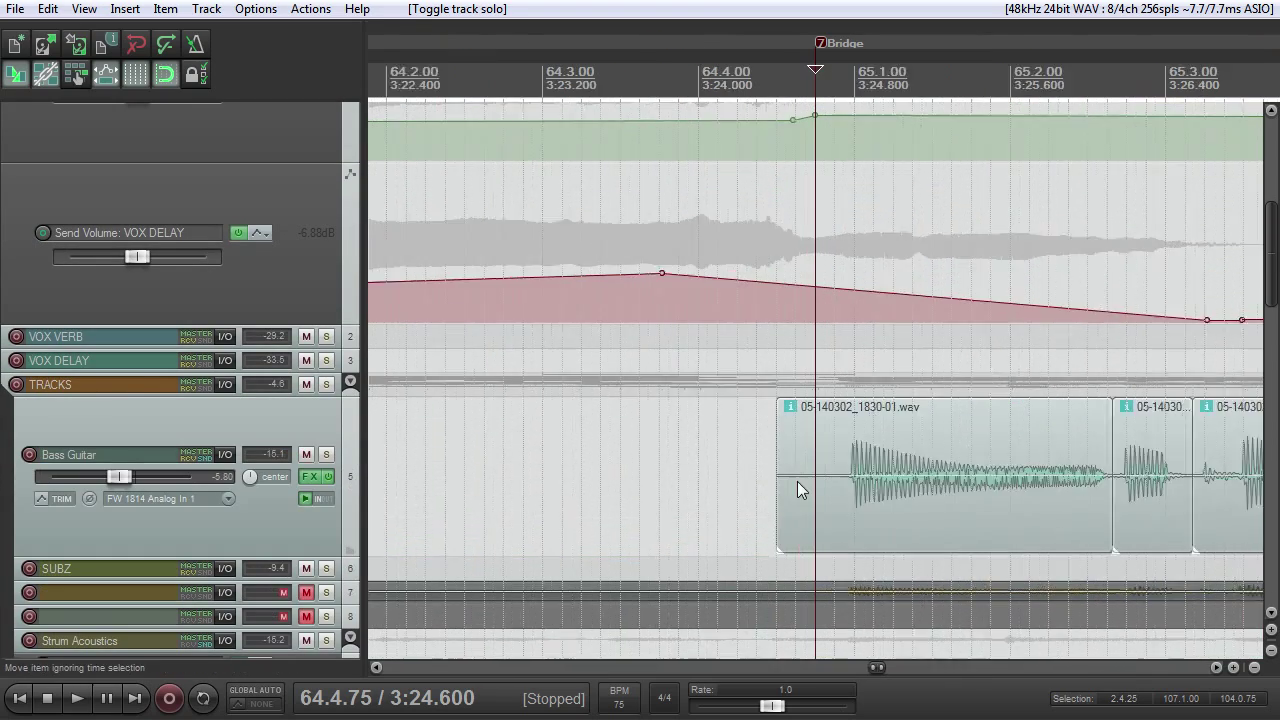
{"action": "scroll", "coordinate": [800, 486], "scroll_direction": "down", "scroll_amount": 3}
{"action": "left_click", "coordinate": [326, 454]}
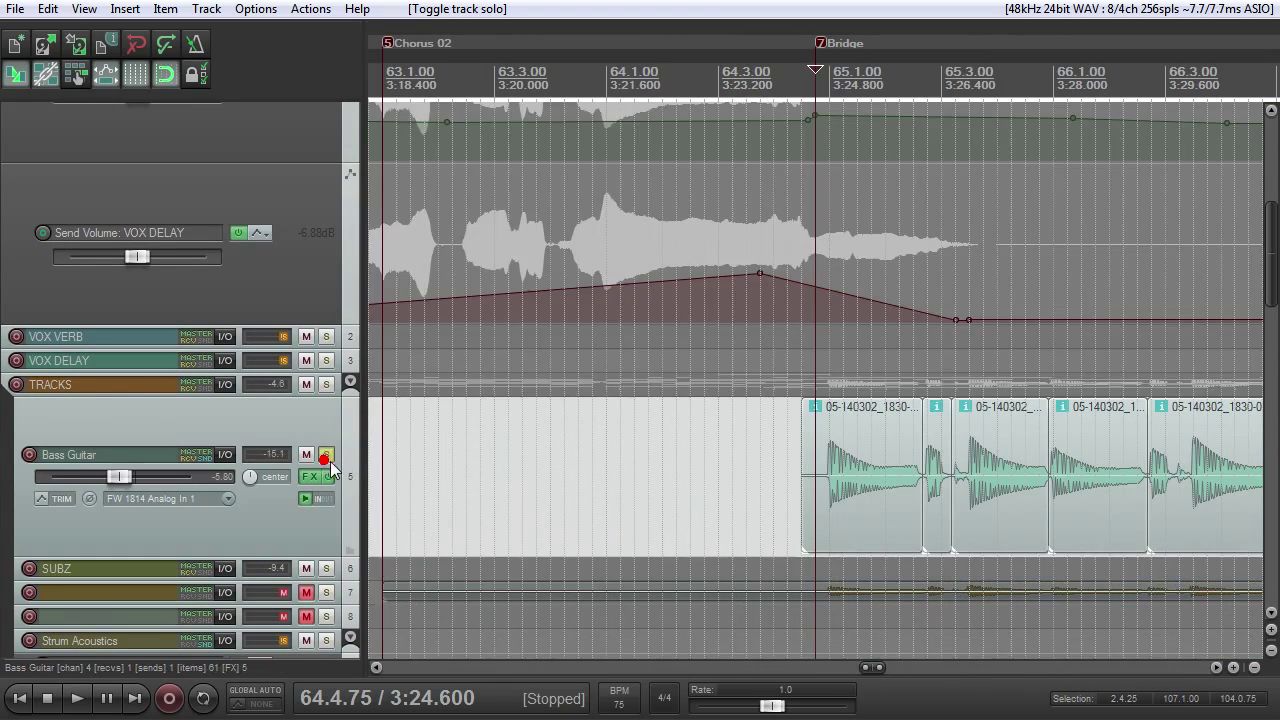
{"action": "key", "text": "space"}
{"action": "scroll", "coordinate": [636, 450], "scroll_direction": "up", "scroll_amount": 3}
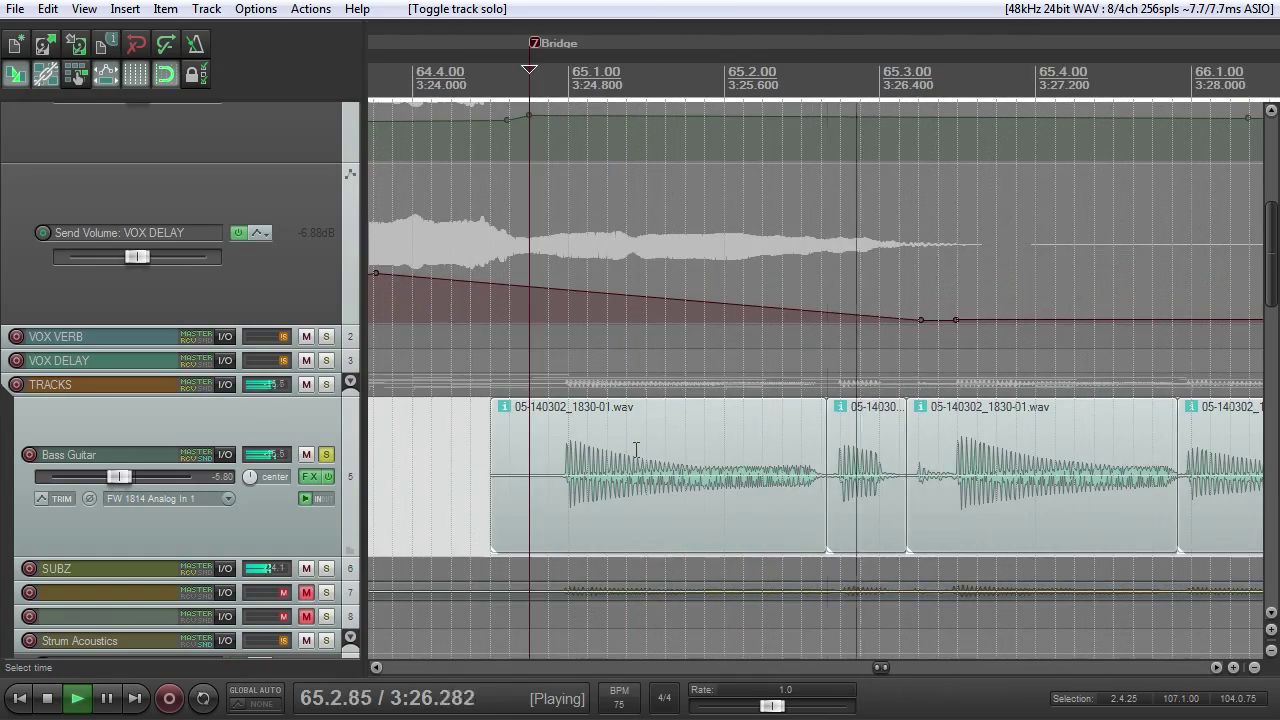
{"action": "scroll", "coordinate": [636, 450], "scroll_direction": "down", "scroll_amount": 8}
{"action": "scroll", "coordinate": [640, 449], "scroll_direction": "up", "scroll_amount": 2}
{"action": "scroll", "coordinate": [642, 449], "scroll_direction": "down", "scroll_amount": 4}
{"action": "scroll", "coordinate": [660, 452], "scroll_direction": "up", "scroll_amount": 4}
{"action": "scroll", "coordinate": [756, 485], "scroll_direction": "up", "scroll_amount": 3}
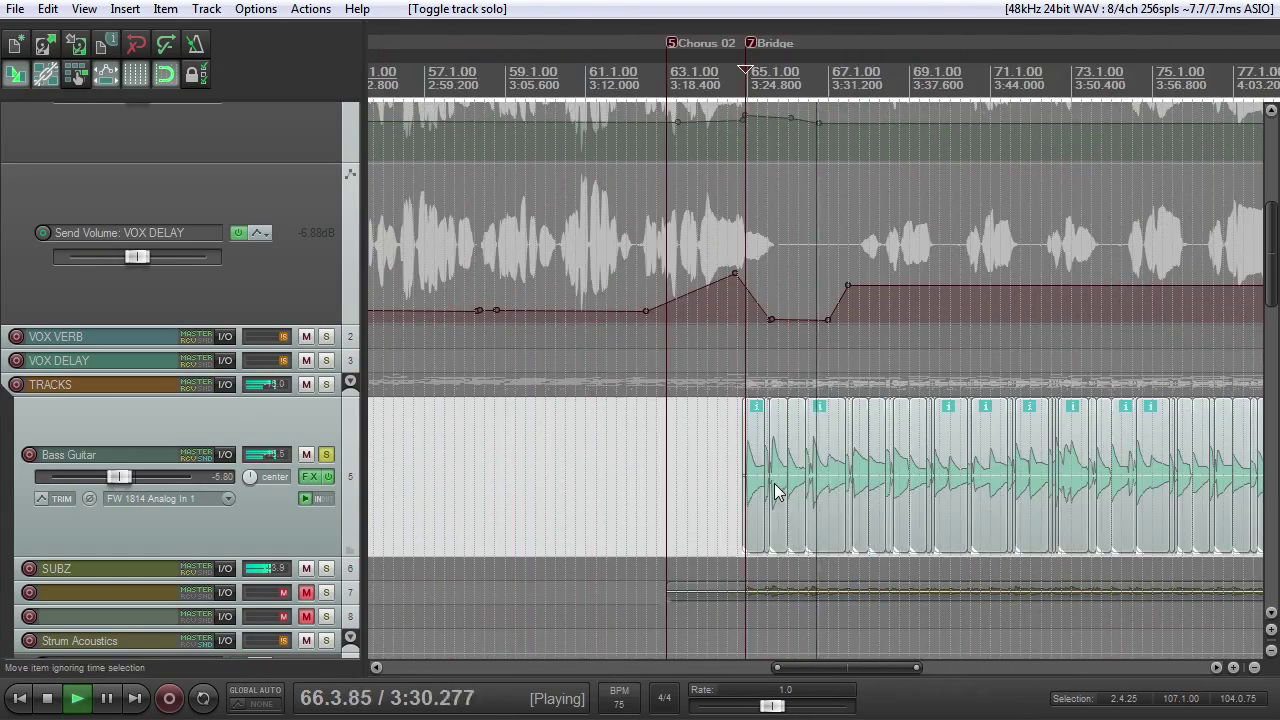
Stop playback, unsolo the Bass Guitar track, and return to the compact overview of all tracks
{"action": "key", "text": "space"}
{"action": "left_click", "coordinate": [326, 455]}
{"action": "scroll", "coordinate": [551, 412], "scroll_direction": "down", "scroll_amount": 4}
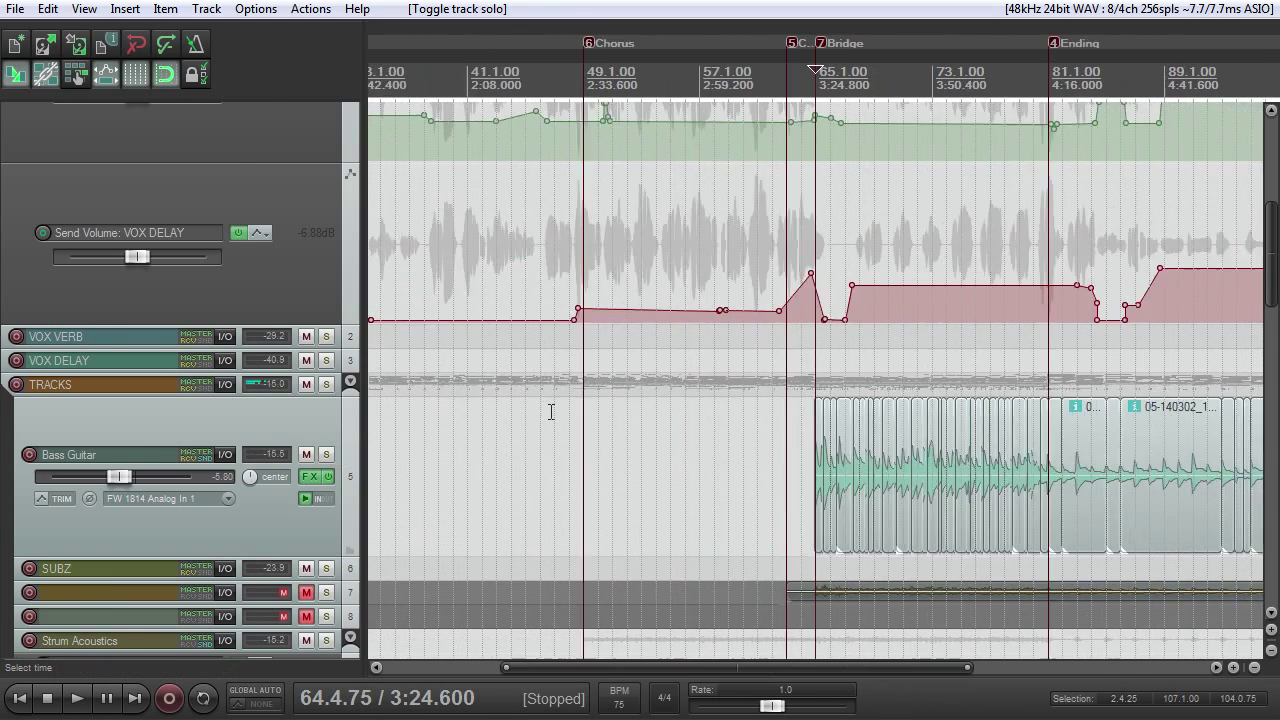
{"action": "scroll", "coordinate": [555, 416], "scroll_direction": "down", "scroll_amount": 5, "text": "ctrl"}
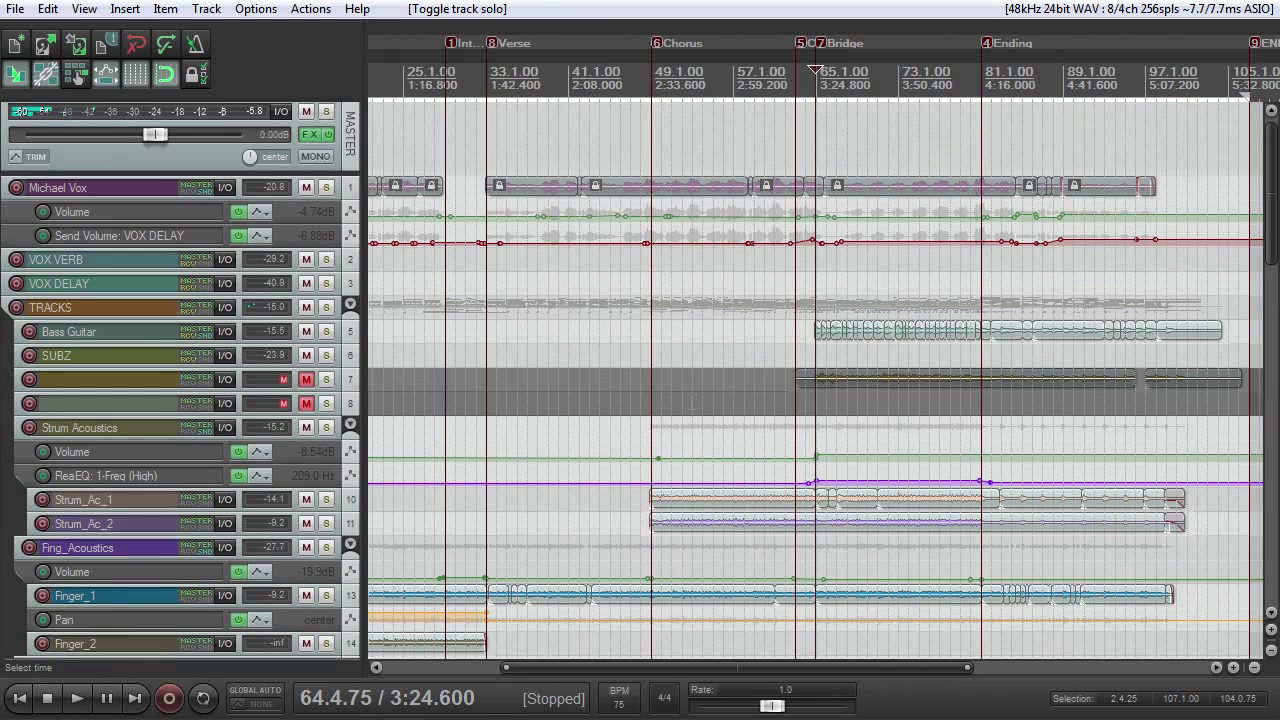
Open the Basic 8 PLUGIN track's effects, expand the Scarbee Pre-Bass - Amped - Deep instrument, browse the bass libraries, and close the window
{"action": "left_click_drag", "start_coordinate": [1274, 182], "coordinate": [1270, 345]}
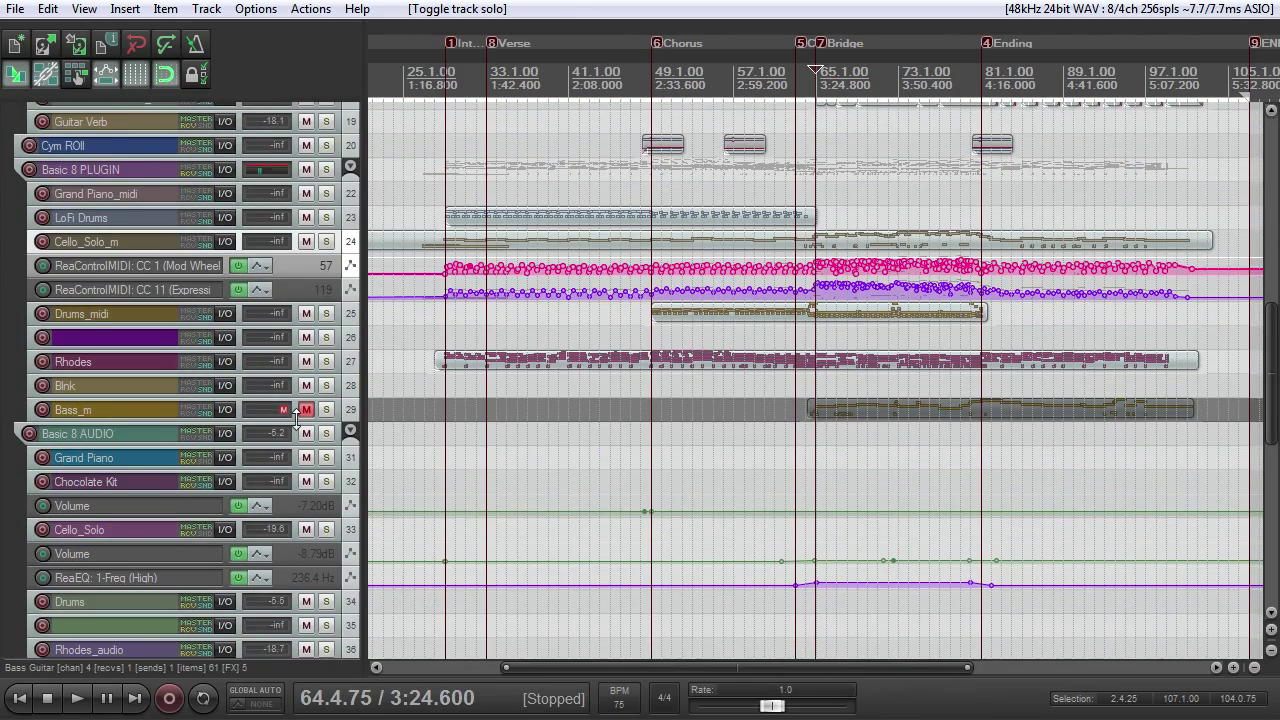
{"action": "left_click", "coordinate": [306, 206]}
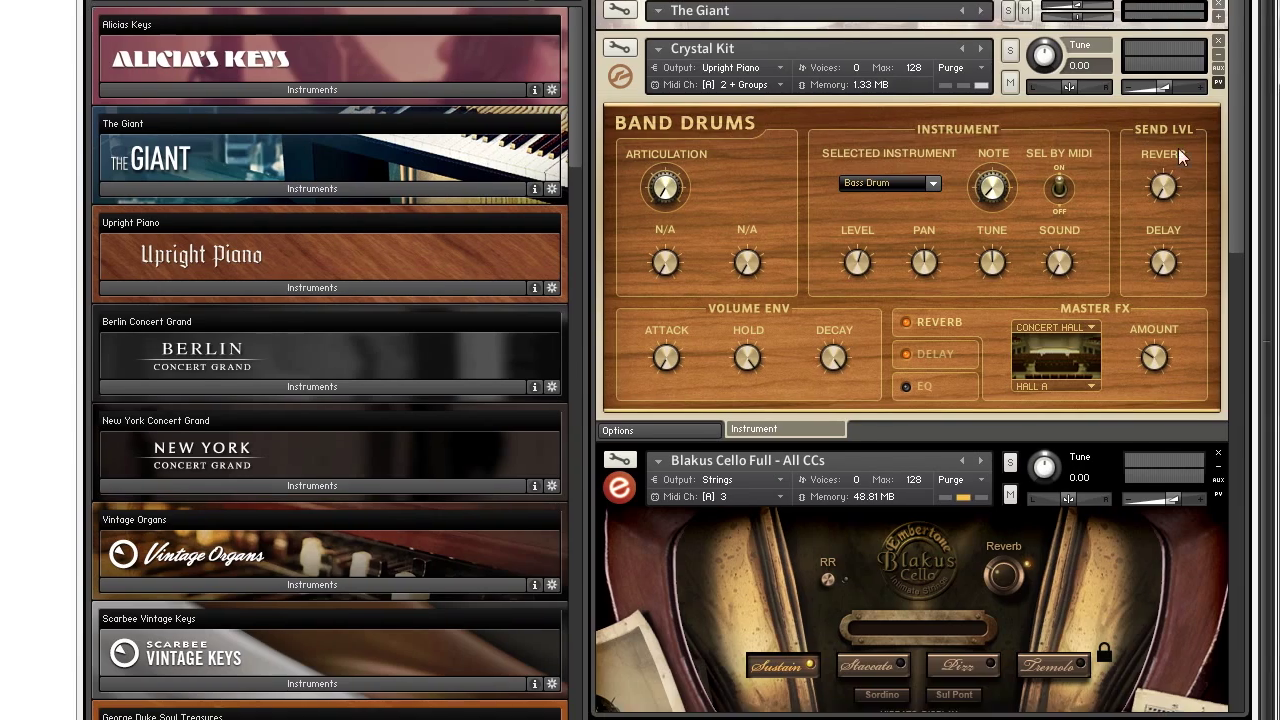
{"action": "left_click_drag", "start_coordinate": [1240, 65], "coordinate": [1268, 527]}
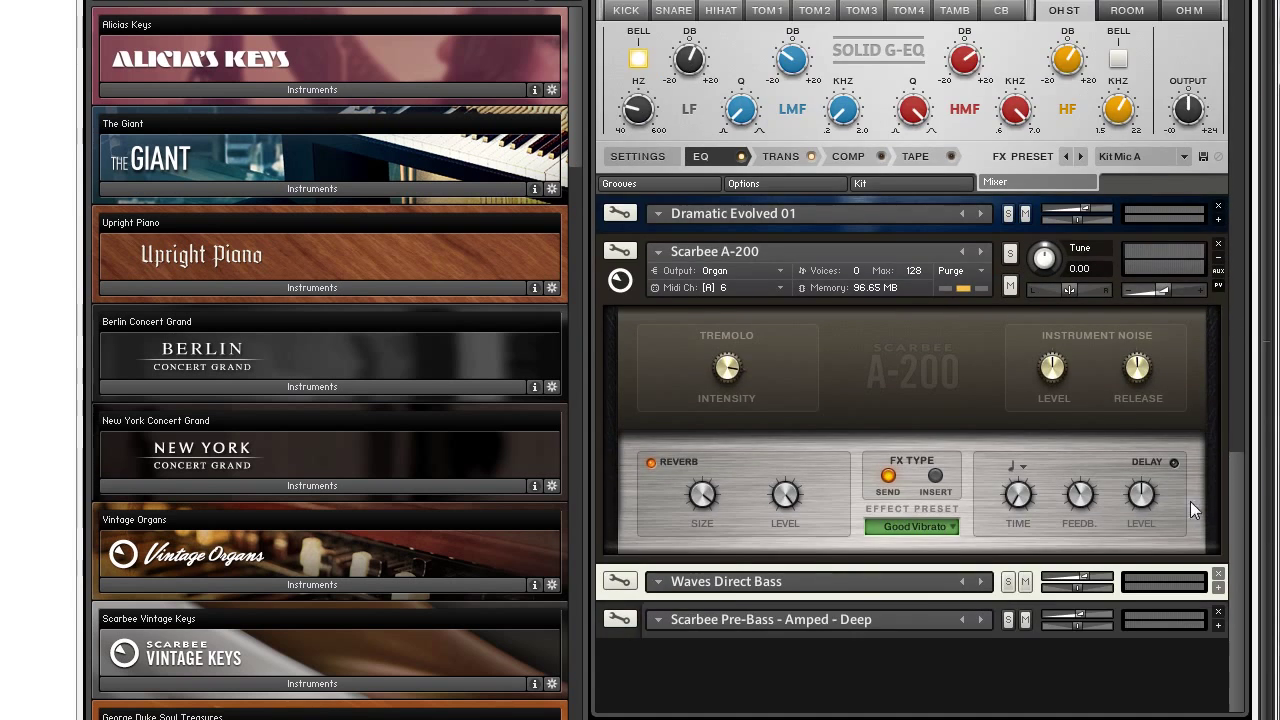
{"action": "left_click", "coordinate": [1218, 627]}
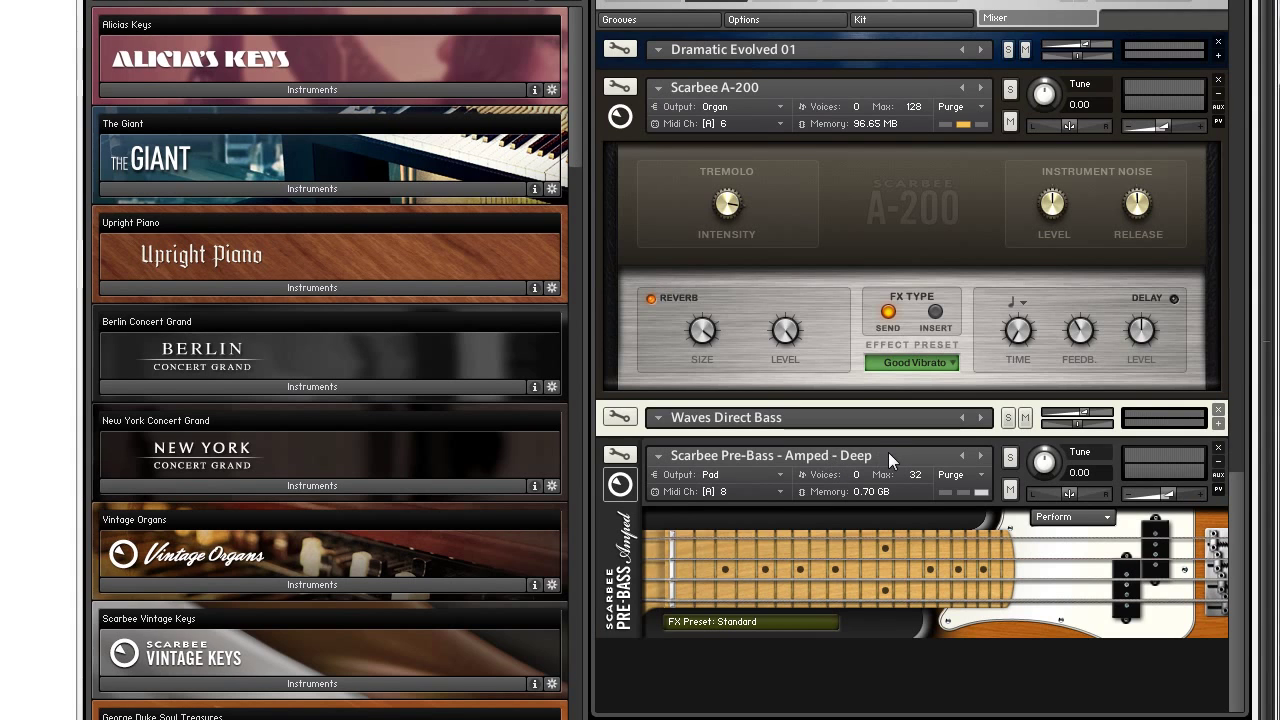
{"action": "left_click_drag", "start_coordinate": [573, 136], "coordinate": [642, 524]}
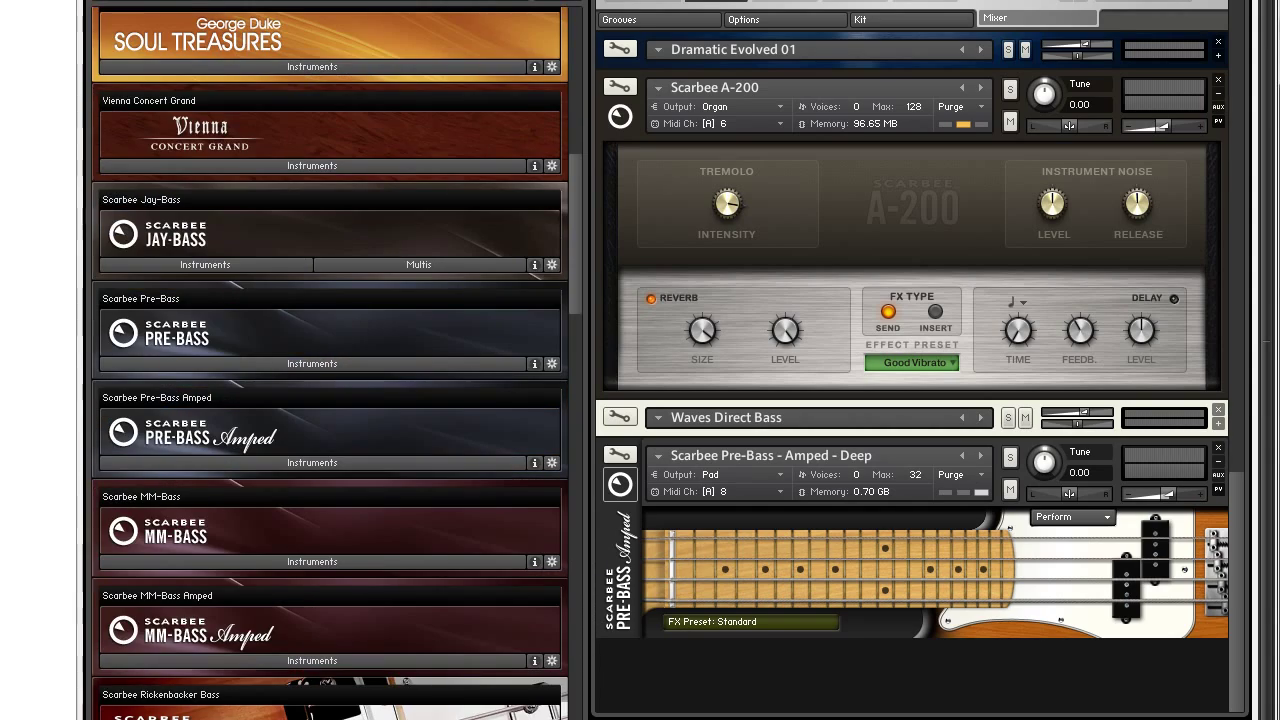
{"action": "key", "text": "Escape"}
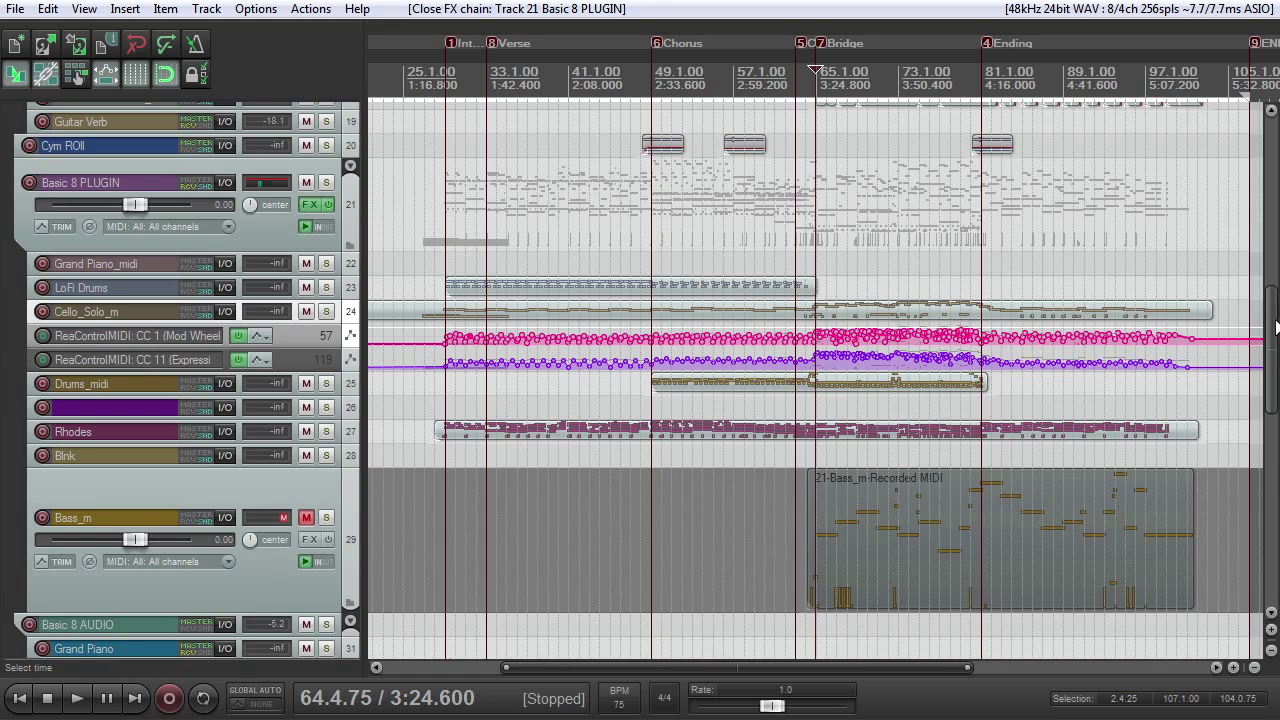
Find the Bass_m track, unmute and solo it, and start playback at the Bridge
{"action": "left_click_drag", "start_coordinate": [1273, 328], "coordinate": [1273, 380]}
{"action": "scroll", "coordinate": [1274, 488], "scroll_direction": "down", "scroll_amount": 10}
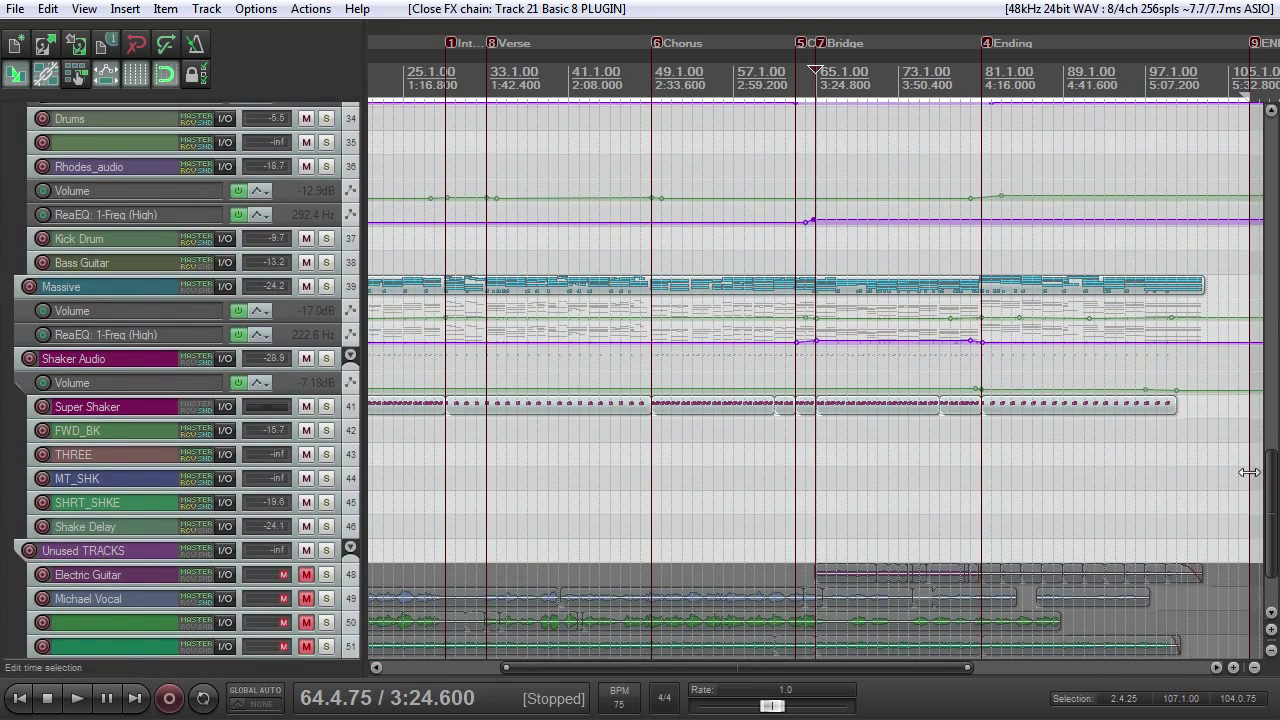
{"action": "scroll", "coordinate": [1275, 470], "scroll_direction": "up", "scroll_amount": 1}
{"action": "scroll", "coordinate": [1275, 470], "scroll_direction": "up", "scroll_amount": 8}
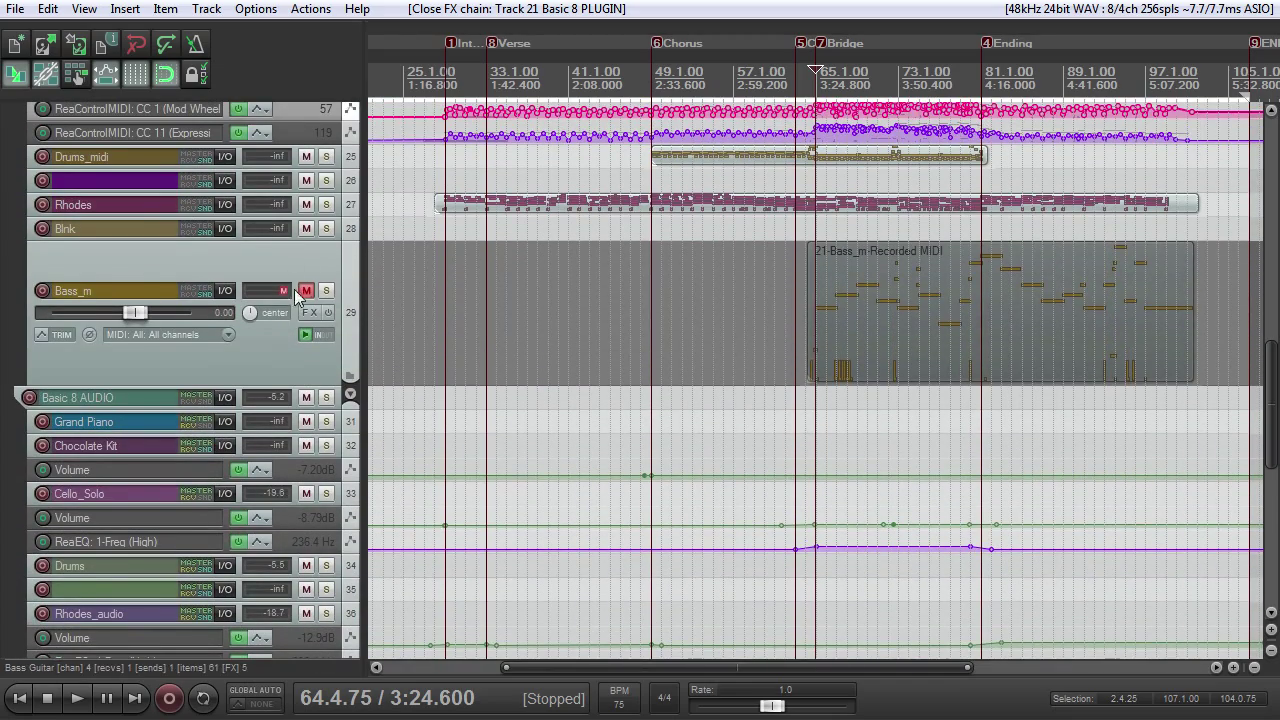
{"action": "left_click", "coordinate": [306, 290]}
{"action": "left_click", "coordinate": [325, 290]}
{"action": "key", "text": "space"}
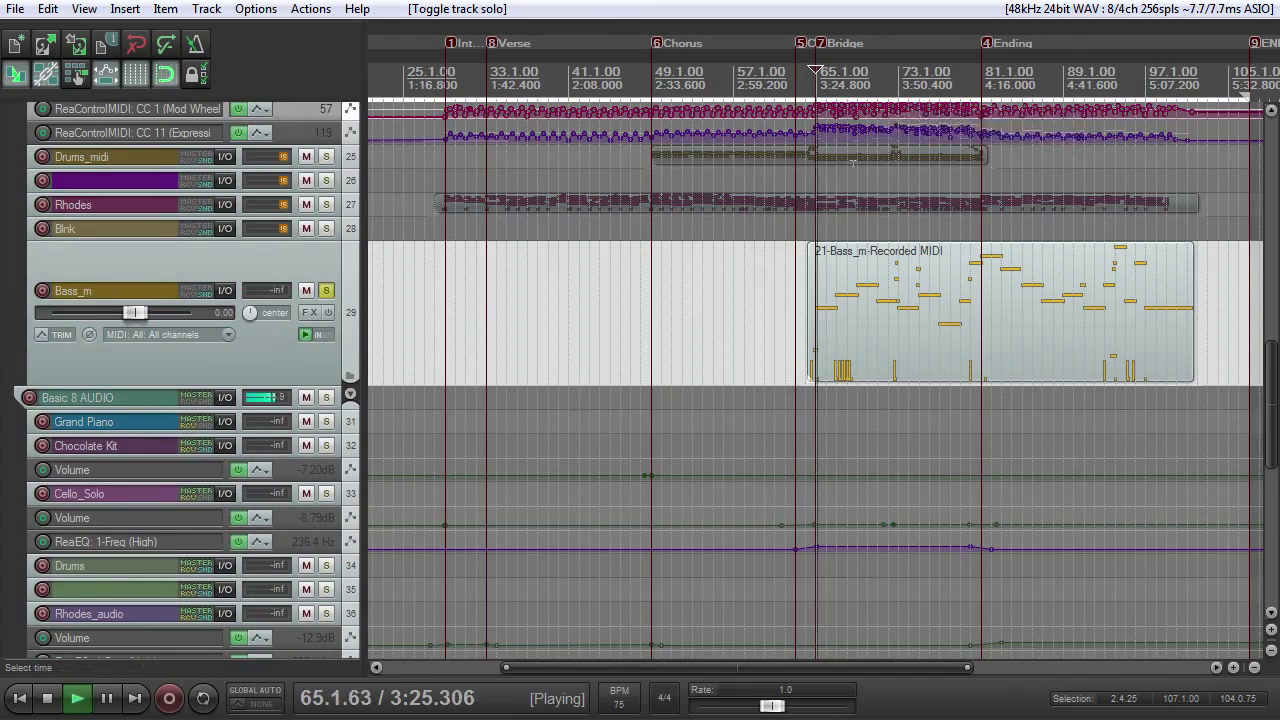
Follow the soloed Bass_m track's recorded MIDI notes during playback, from single-note detail to the Bridge's longer phrases
{"action": "scroll", "coordinate": [963, 300], "scroll_direction": "up", "scroll_amount": 4}
{"action": "scroll", "coordinate": [942, 288], "scroll_direction": "up", "scroll_amount": 5}
{"action": "scroll", "coordinate": [938, 289], "scroll_direction": "down", "scroll_amount": 4}
{"action": "scroll", "coordinate": [938, 289], "scroll_direction": "up", "scroll_amount": 4}
{"action": "scroll", "coordinate": [938, 290], "scroll_direction": "down", "scroll_amount": 3}
{"action": "scroll", "coordinate": [938, 291], "scroll_direction": "up", "scroll_amount": 4}
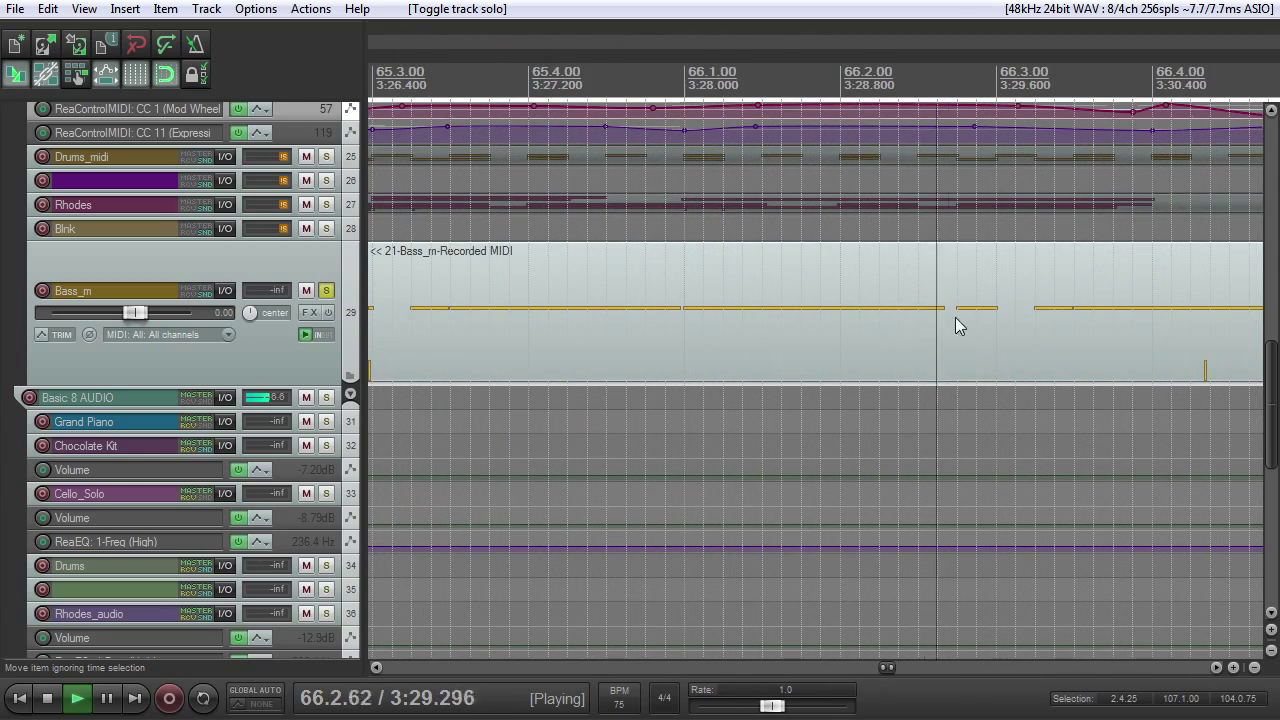
{"action": "scroll", "coordinate": [956, 327], "scroll_direction": "down", "scroll_amount": 3}
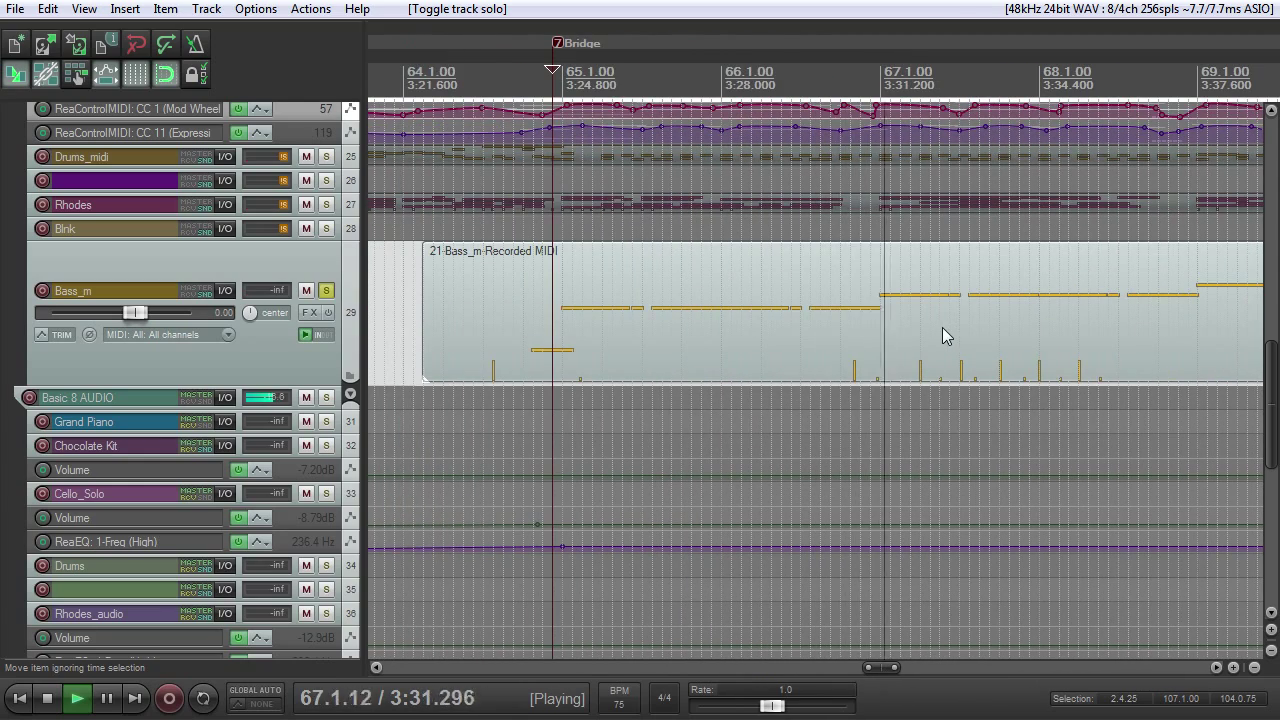
{"action": "scroll", "coordinate": [938, 327], "scroll_direction": "down", "scroll_amount": 4}
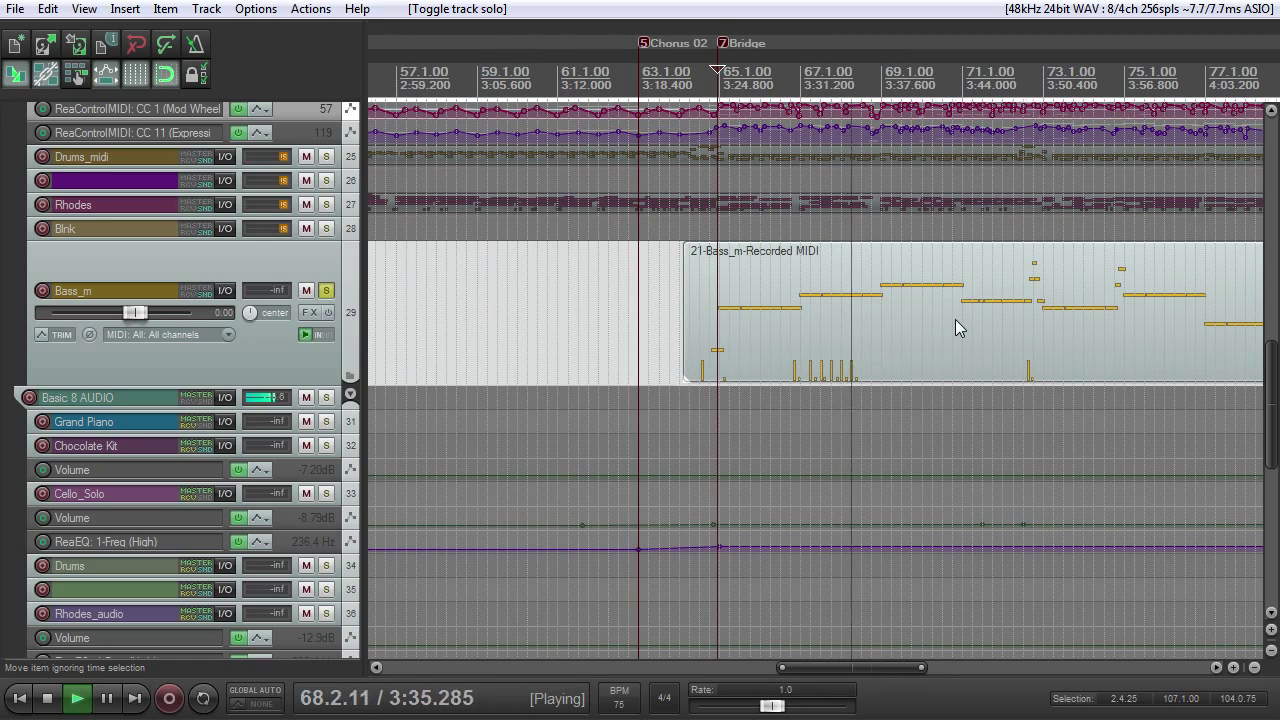
{"action": "scroll", "coordinate": [957, 326], "scroll_direction": "up", "scroll_amount": 4}
{"action": "scroll", "coordinate": [955, 325], "scroll_direction": "down", "scroll_amount": 3}
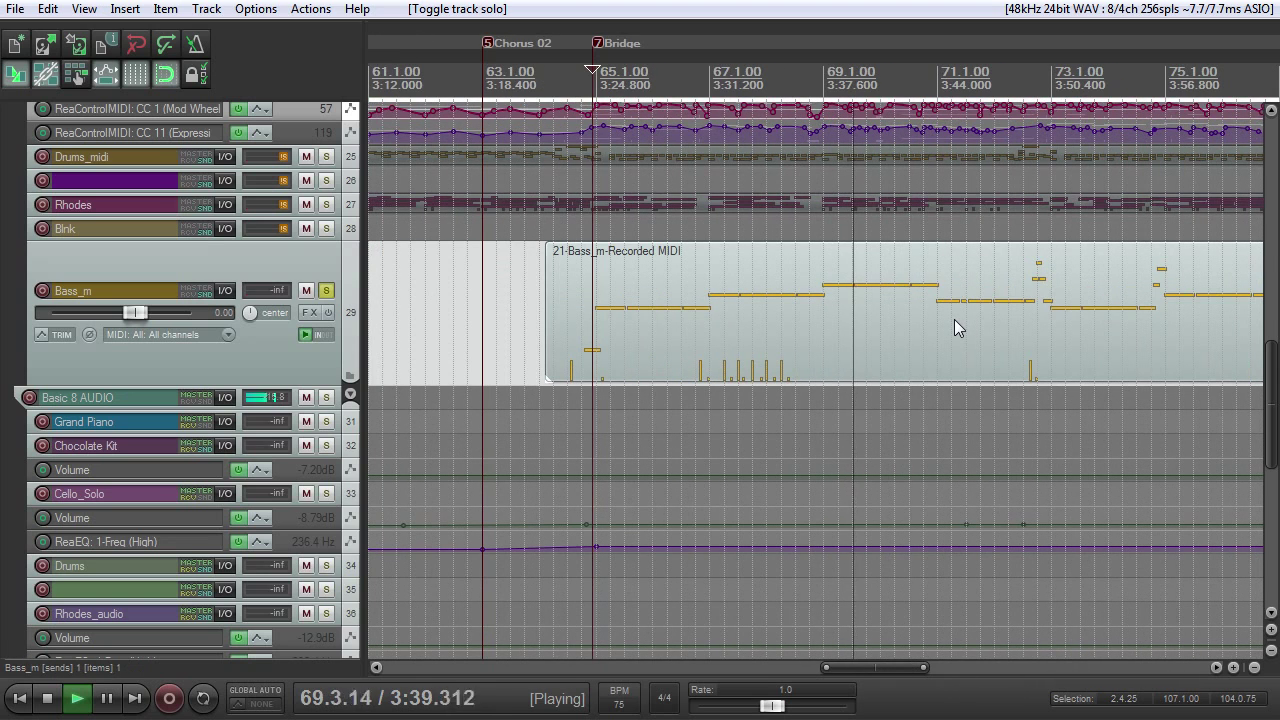
Stop playback, place the edit cursor at 72.3.00, unsolo the Bass_m track, and mute it again
{"action": "key", "text": "space"}
{"action": "left_click", "coordinate": [1025, 88]}
{"action": "scroll", "coordinate": [1025, 100], "scroll_direction": "down", "scroll_amount": 5}
{"action": "key", "text": "F6"}
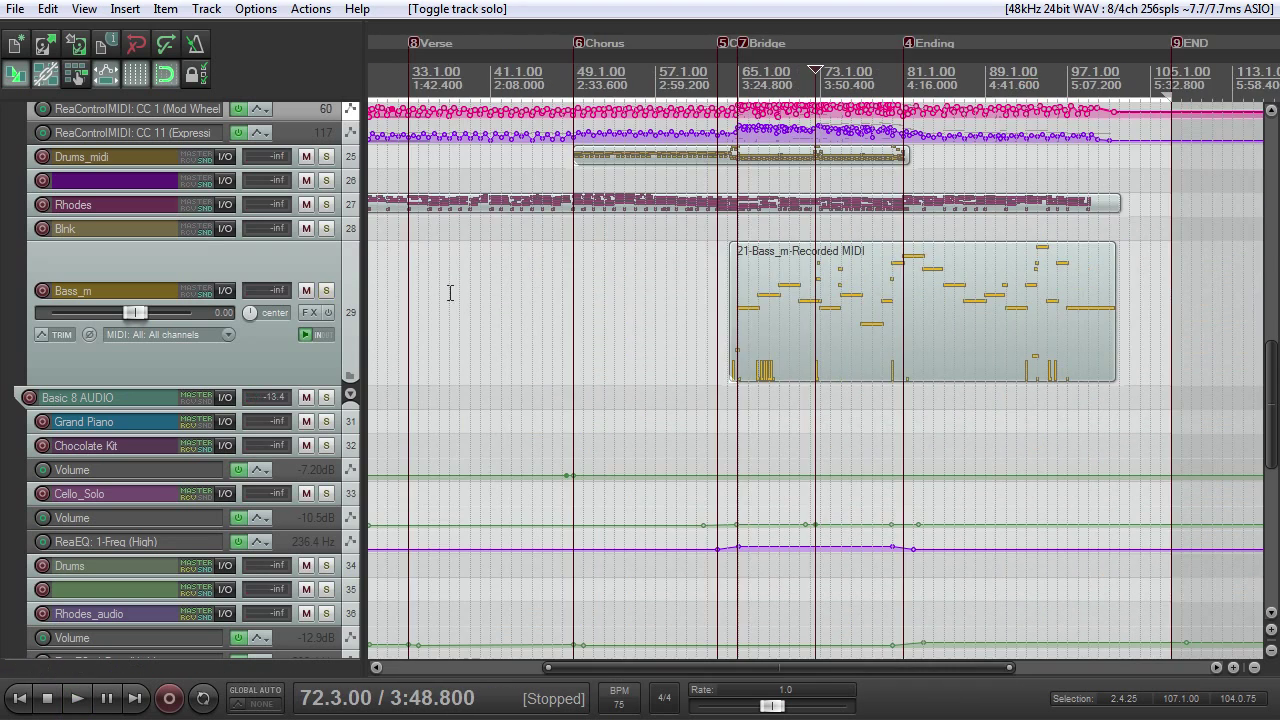
{"action": "left_click", "coordinate": [307, 291]}
{"action": "scroll", "coordinate": [622, 296], "scroll_direction": "down", "scroll_amount": 6}
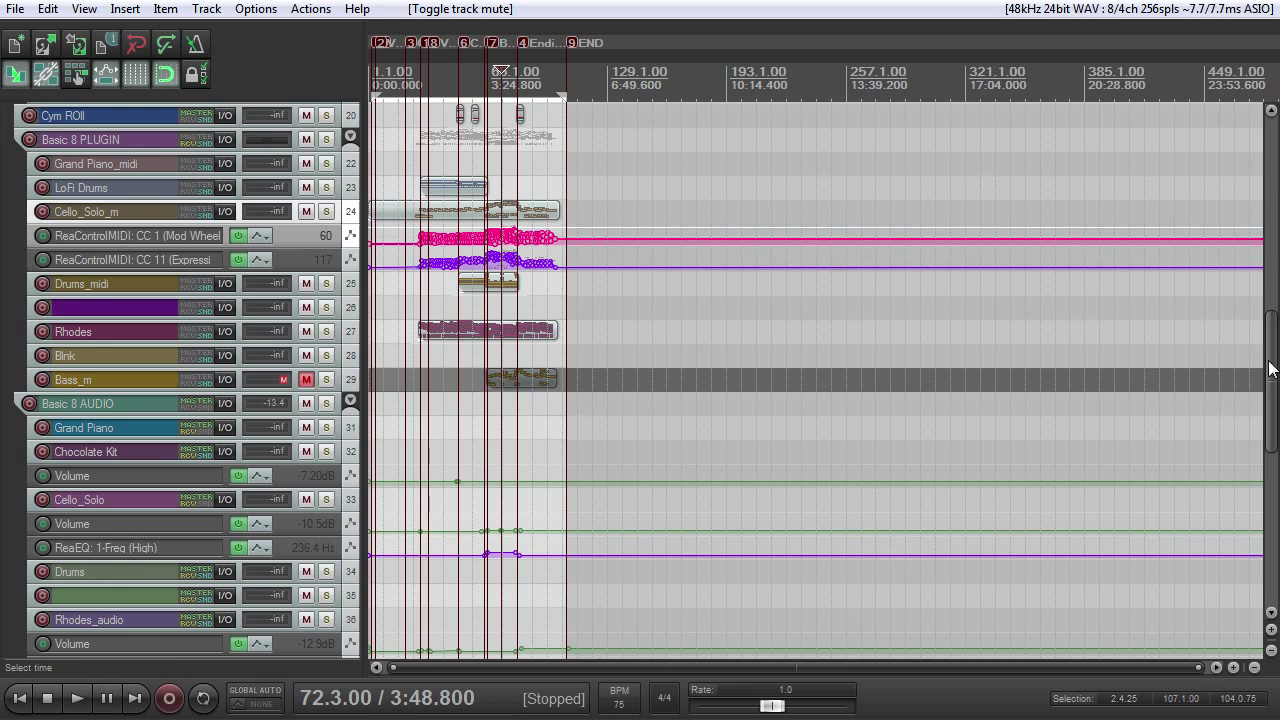
Find the Bass Guitar track near the start of the track list and place the edit cursor at 64.4.00, just before the Bridge
{"action": "scroll", "coordinate": [524, 358], "scroll_direction": "up", "scroll_amount": 5}
{"action": "scroll", "coordinate": [535, 380], "scroll_direction": "up", "scroll_amount": 5}
{"action": "scroll", "coordinate": [535, 380], "scroll_direction": "up", "scroll_amount": 1}
{"action": "scroll", "coordinate": [540, 380], "scroll_direction": "down", "scroll_amount": 2}
{"action": "scroll", "coordinate": [560, 380], "scroll_direction": "up", "scroll_amount": 3}
{"action": "scroll", "coordinate": [1030, 300], "scroll_direction": "down", "scroll_amount": 3}
{"action": "scroll", "coordinate": [1270, 290], "scroll_direction": "up", "scroll_amount": 5}
{"action": "scroll", "coordinate": [822, 262], "scroll_direction": "up", "scroll_amount": 3}
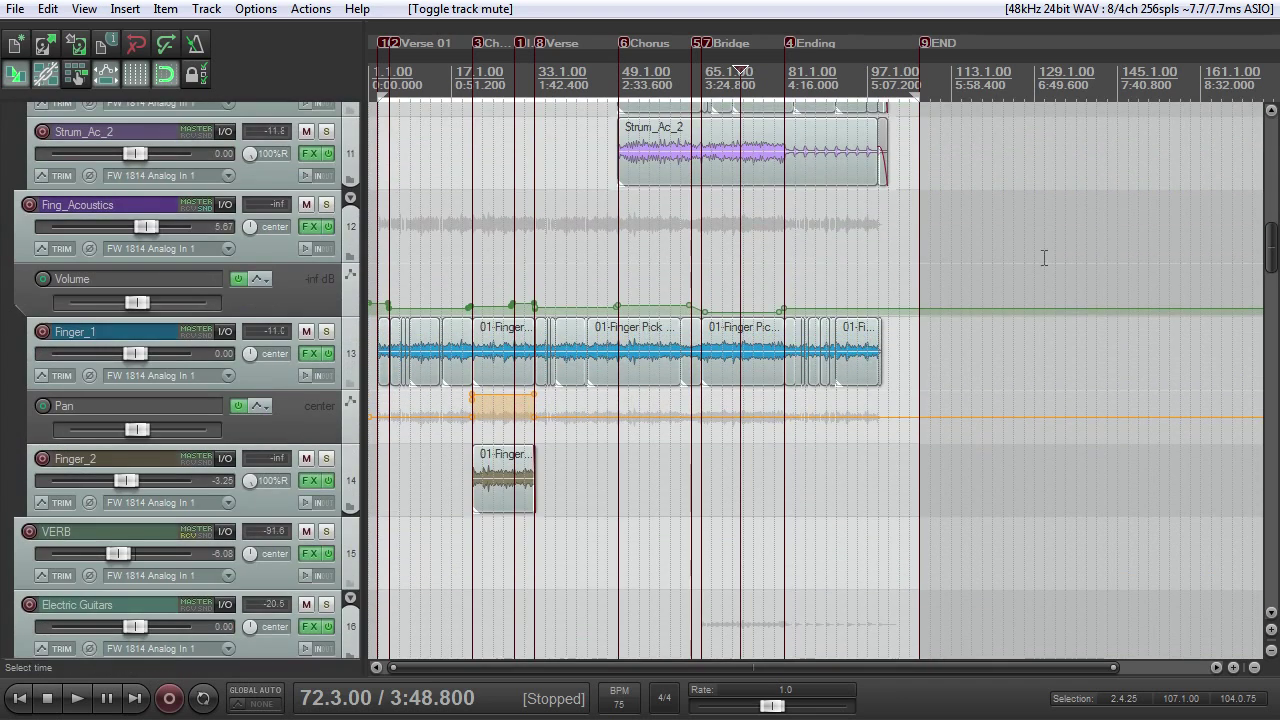
{"action": "left_click_drag", "start_coordinate": [1270, 249], "coordinate": [1270, 219]}
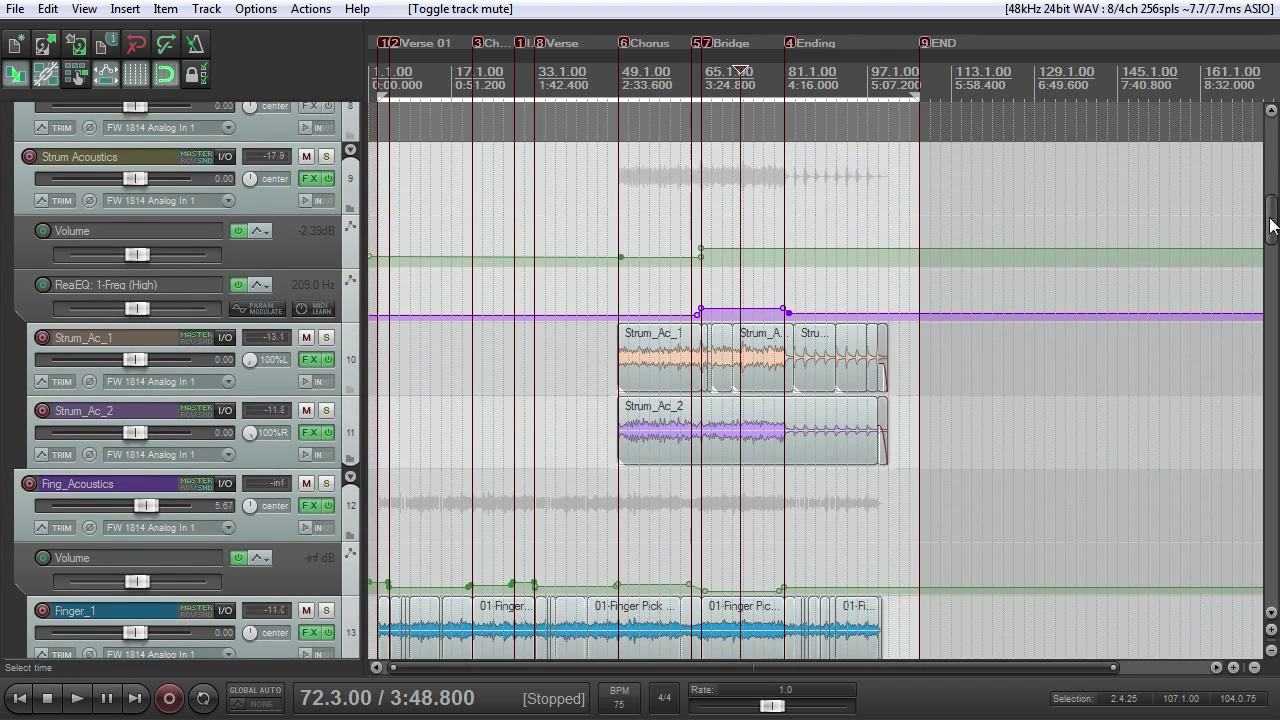
{"action": "scroll", "coordinate": [1266, 200], "scroll_direction": "up", "scroll_amount": 5}
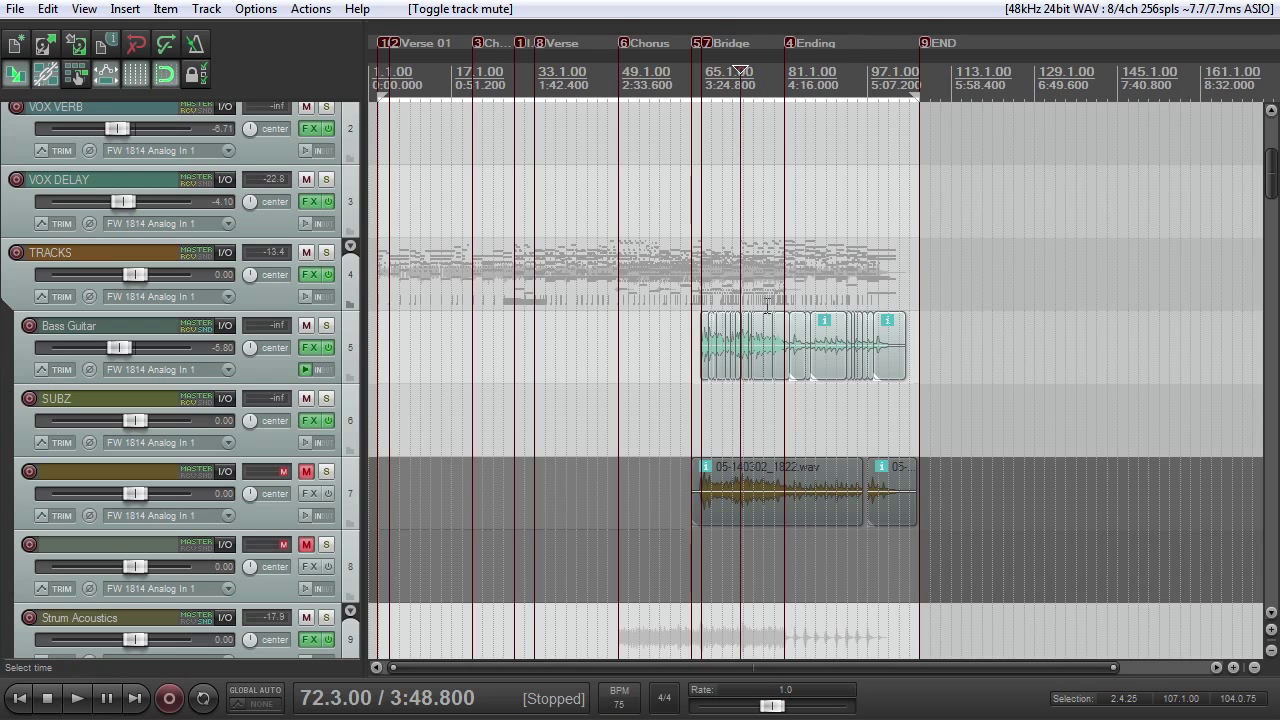
{"action": "scroll", "coordinate": [735, 270], "scroll_direction": "up", "scroll_amount": 5}
{"action": "left_click", "coordinate": [497, 88]}
{"action": "scroll", "coordinate": [803, 226], "scroll_direction": "down", "scroll_amount": 4}
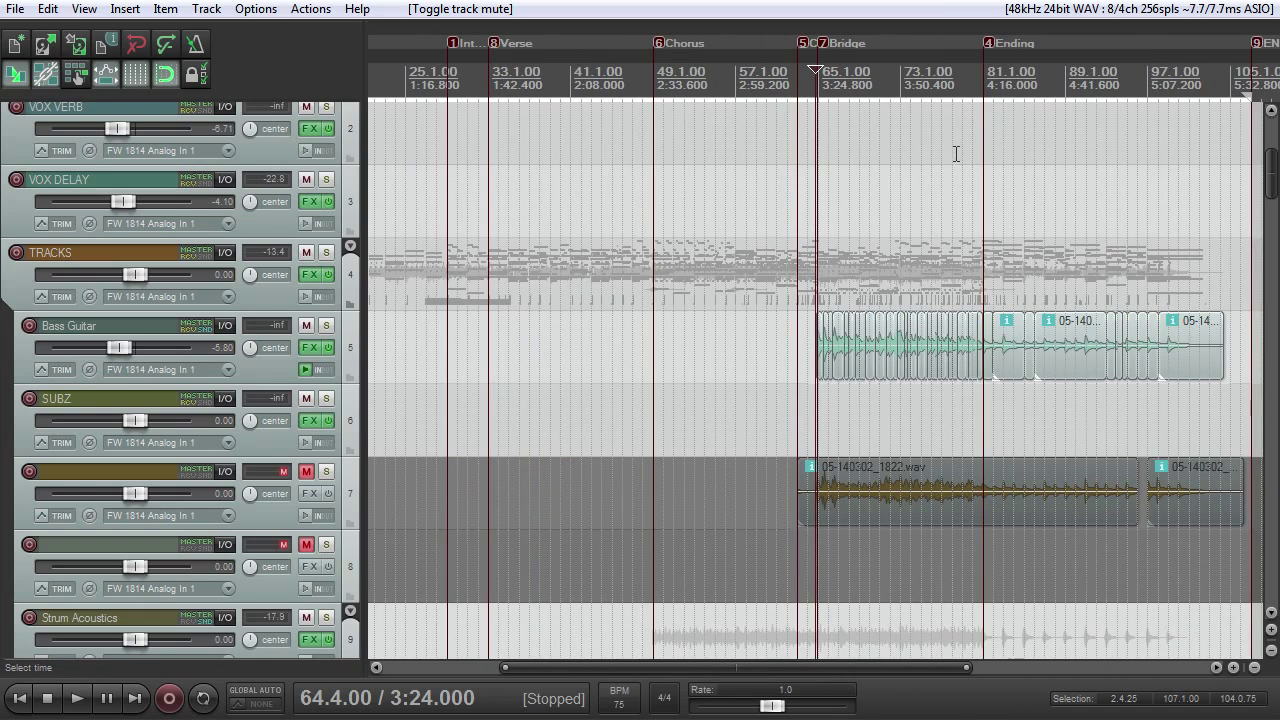
Trim the start of the first Bass Guitar item to the Bridge marker and give it a short fade-in
{"action": "scroll", "coordinate": [913, 165], "scroll_direction": "up", "scroll_amount": 7}
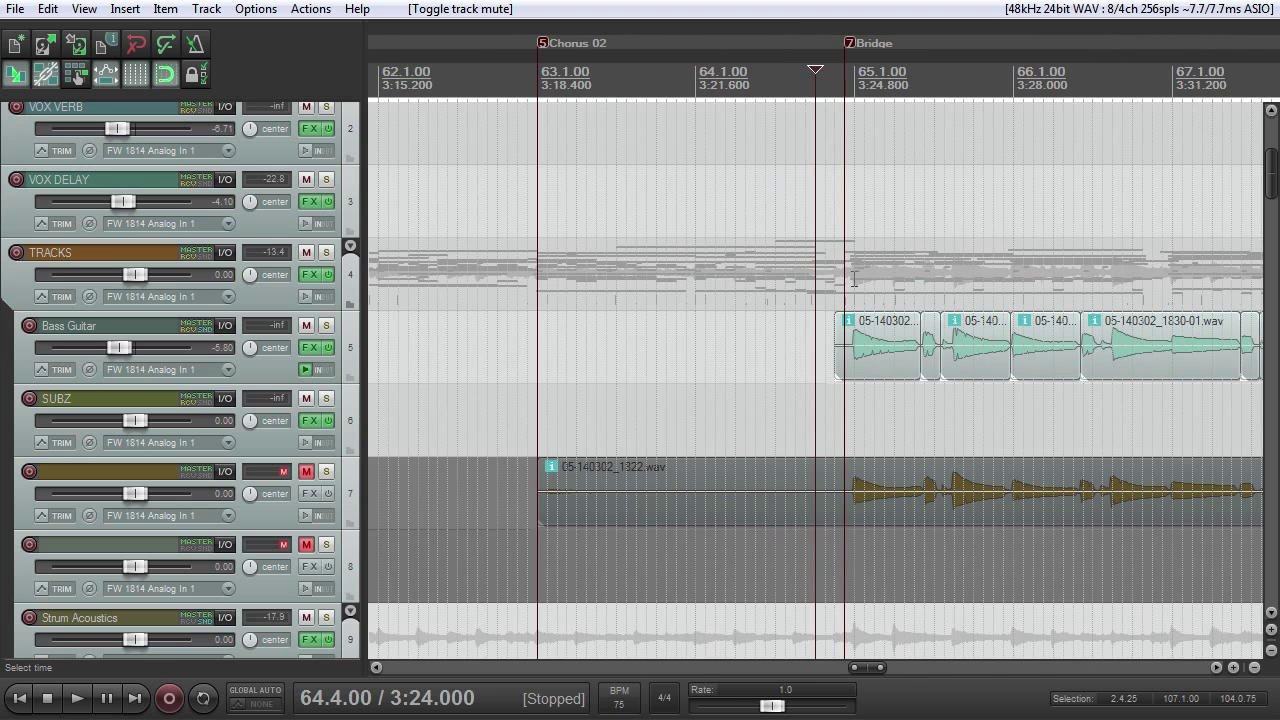
{"action": "scroll", "coordinate": [834, 334], "scroll_direction": "up", "scroll_amount": 4}
{"action": "left_click_drag", "start_coordinate": [894, 334], "coordinate": [944, 321]}
{"action": "scroll", "coordinate": [948, 322], "scroll_direction": "down", "scroll_amount": 2}
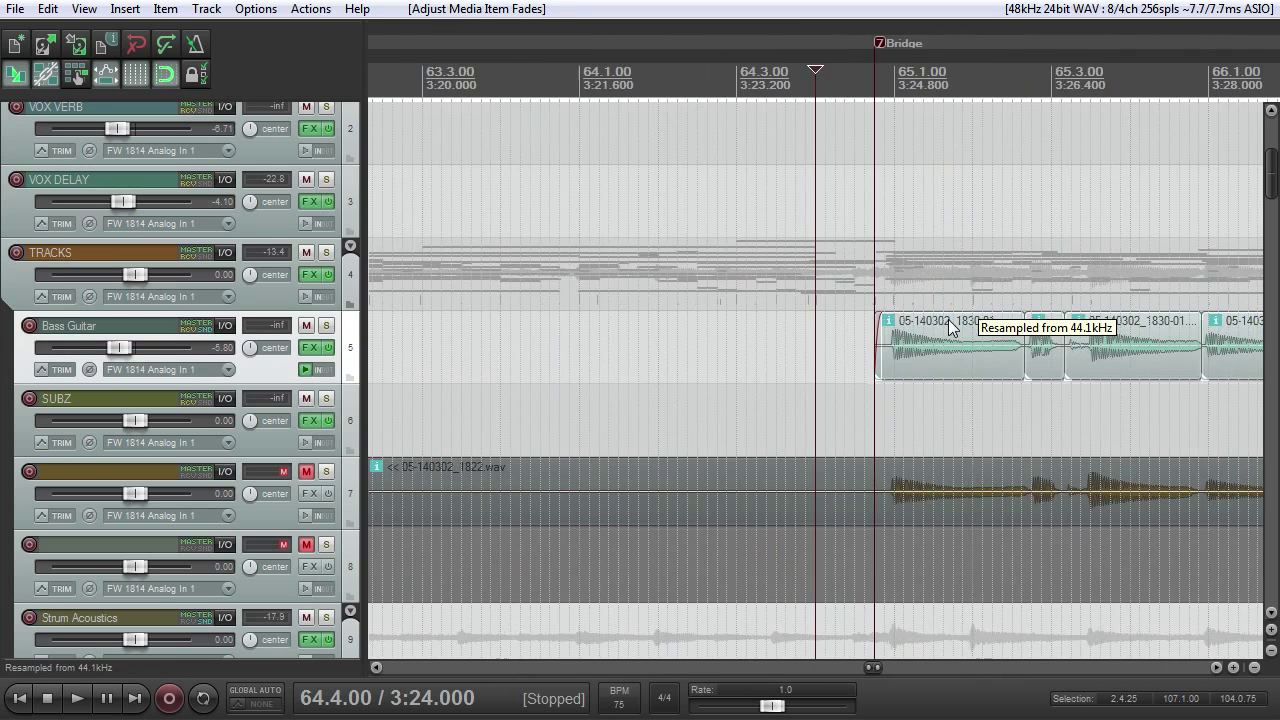
Increase the Bass Guitar track's height and inspect its edited audio items around the start of the Bridge
{"action": "scroll", "coordinate": [948, 322], "scroll_direction": "up", "scroll_amount": 5}
{"action": "left_click_drag", "start_coordinate": [256, 382], "coordinate": [261, 462]}
{"action": "scroll", "coordinate": [859, 407], "scroll_direction": "down", "scroll_amount": 6}
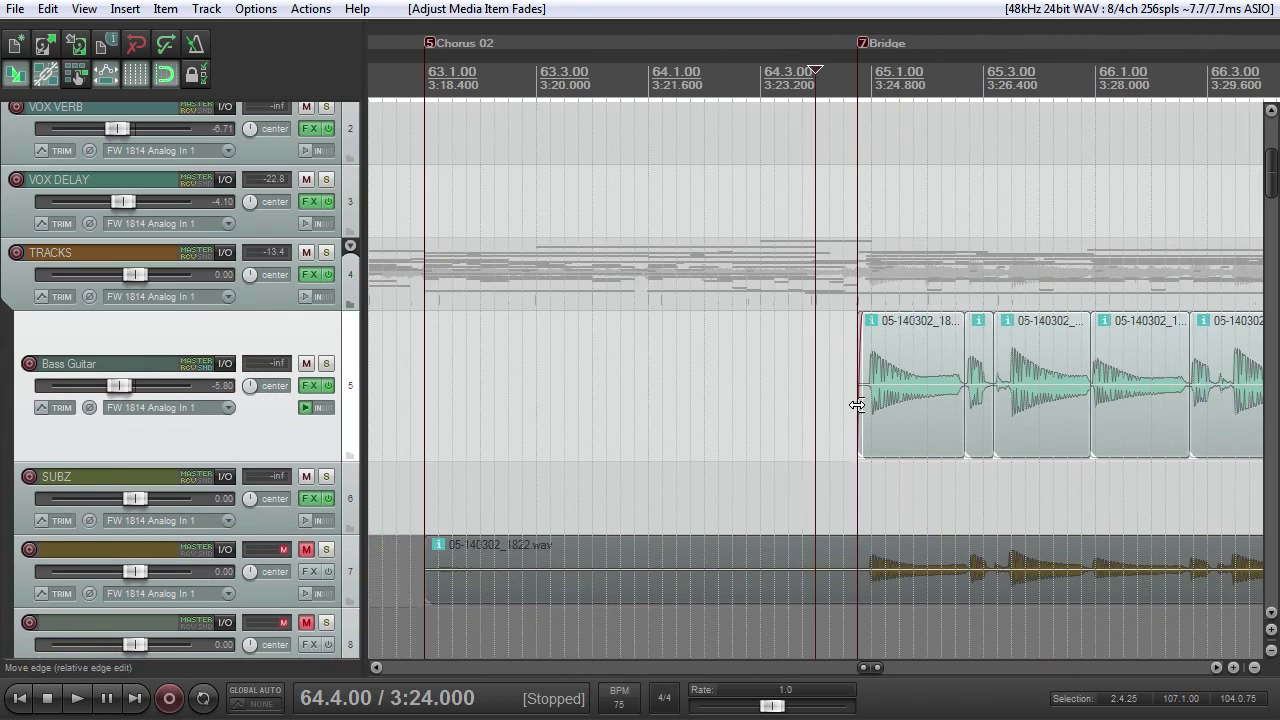
{"action": "scroll", "coordinate": [859, 406], "scroll_direction": "down", "scroll_amount": 4}
{"action": "scroll", "coordinate": [763, 377], "scroll_direction": "up", "scroll_amount": 6}
{"action": "scroll", "coordinate": [762, 375], "scroll_direction": "down", "scroll_amount": 3}
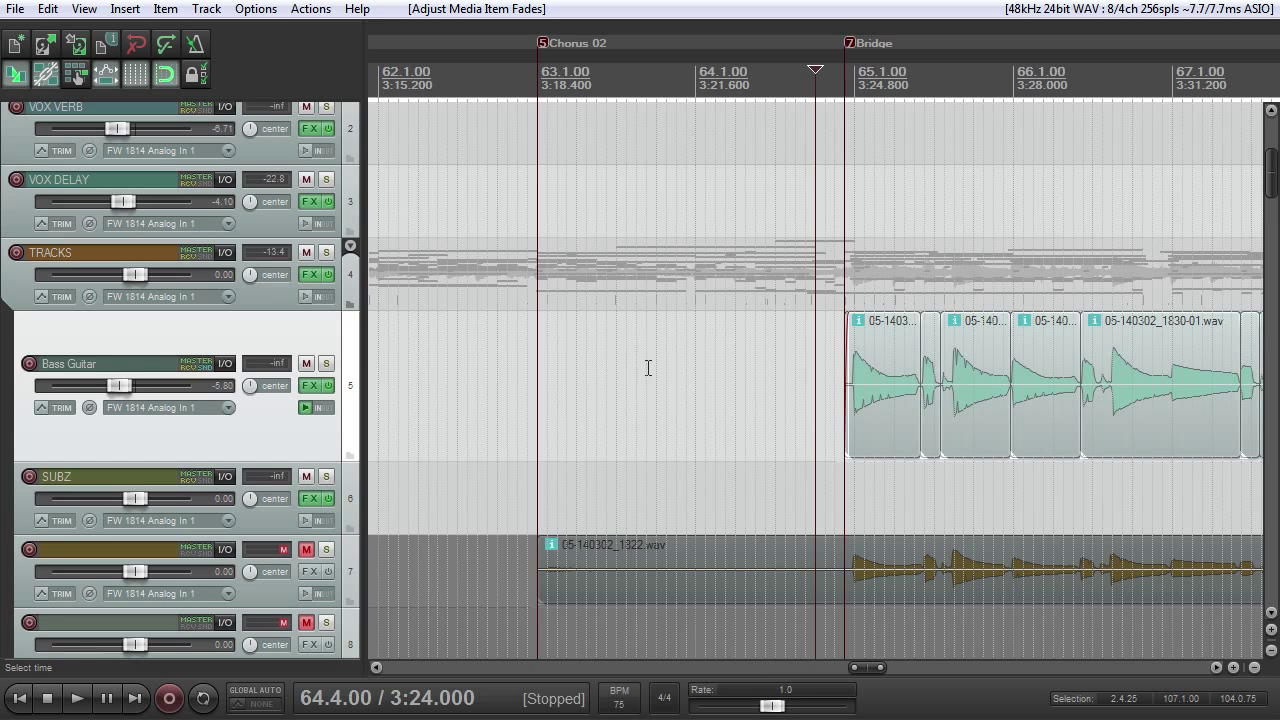
{"action": "scroll", "coordinate": [697, 350], "scroll_direction": "down", "scroll_amount": 3}
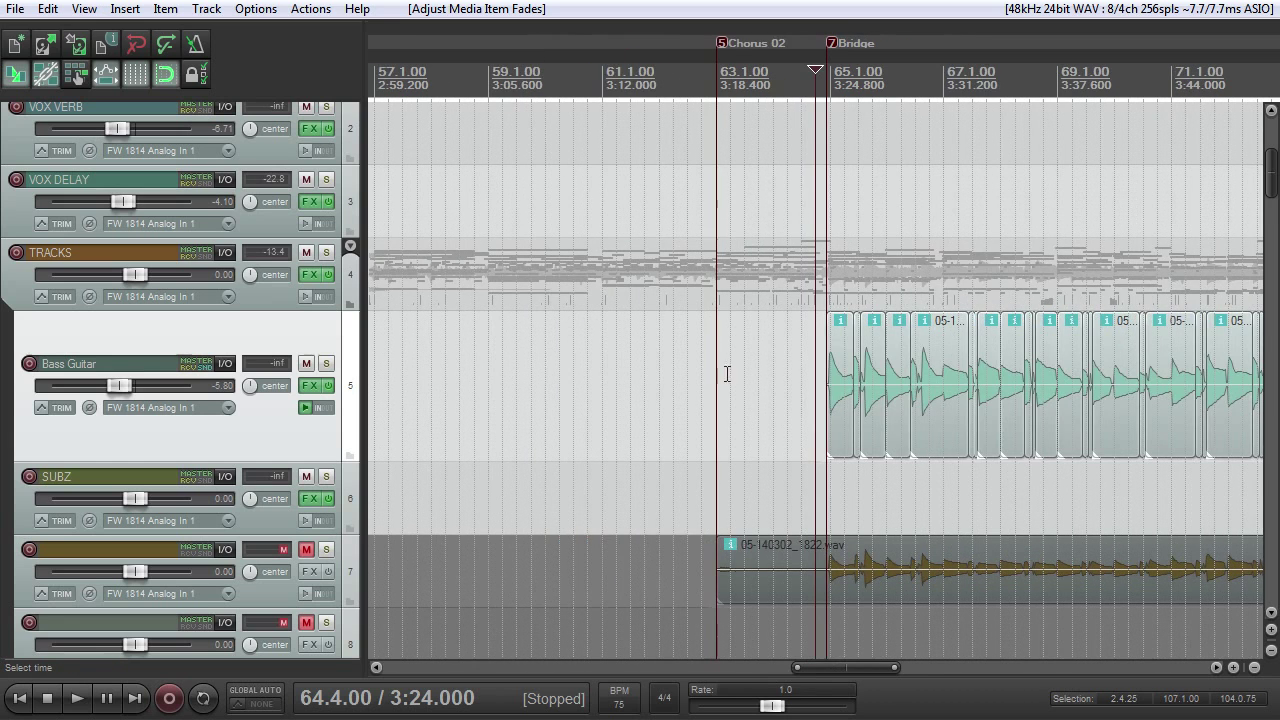
{"action": "scroll", "coordinate": [723, 371], "scroll_direction": "up", "scroll_amount": 5}
Solo the Bass Guitar track, bypass its effects, and start playback from 64.4.00
{"action": "left_click", "coordinate": [326, 363]}
{"action": "left_click", "coordinate": [328, 385]}
{"action": "scroll", "coordinate": [691, 388], "scroll_direction": "down", "scroll_amount": 3}
{"action": "key", "text": "space"}
{"action": "scroll", "coordinate": [684, 390], "scroll_direction": "up", "scroll_amount": 2}
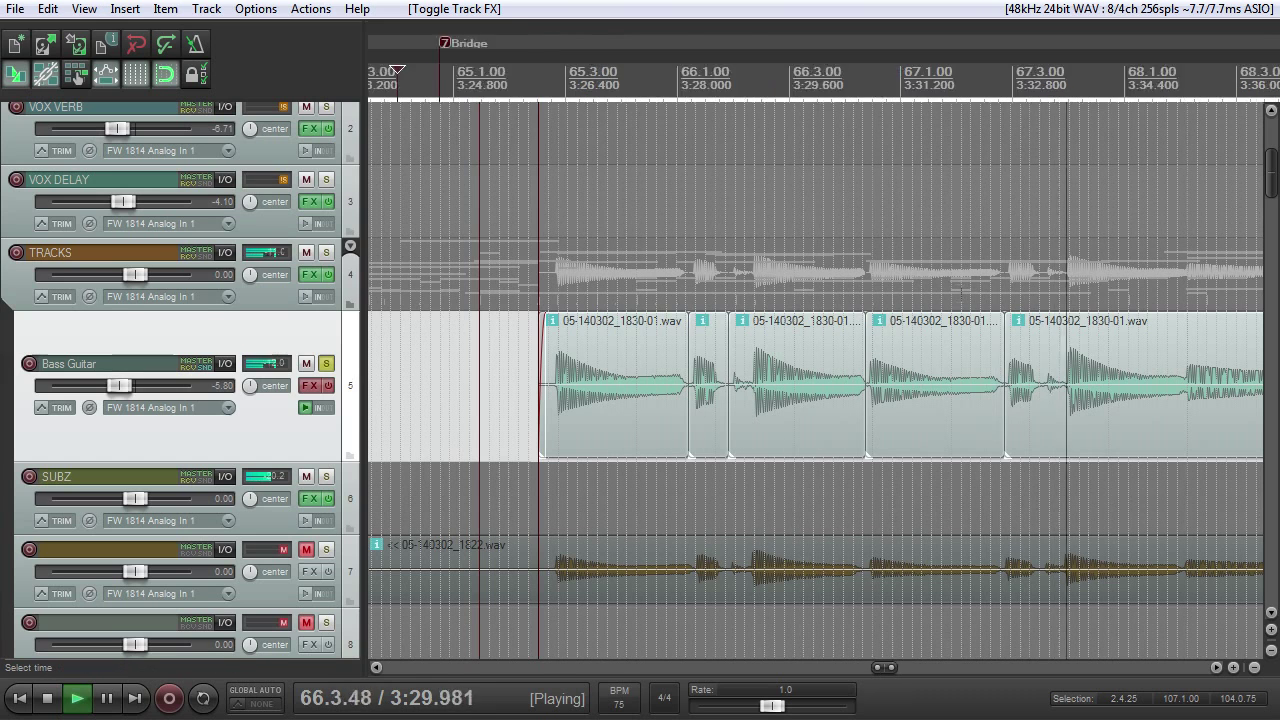
Follow the soloed dry bass recording across the Bridge's many split items, and stop playback
{"action": "scroll", "coordinate": [961, 292], "scroll_direction": "down", "scroll_amount": 2}
{"action": "scroll", "coordinate": [884, 392], "scroll_direction": "down", "scroll_amount": 3}
{"action": "scroll", "coordinate": [881, 390], "scroll_direction": "up", "scroll_amount": 3}
{"action": "scroll", "coordinate": [881, 391], "scroll_direction": "down", "scroll_amount": 5}
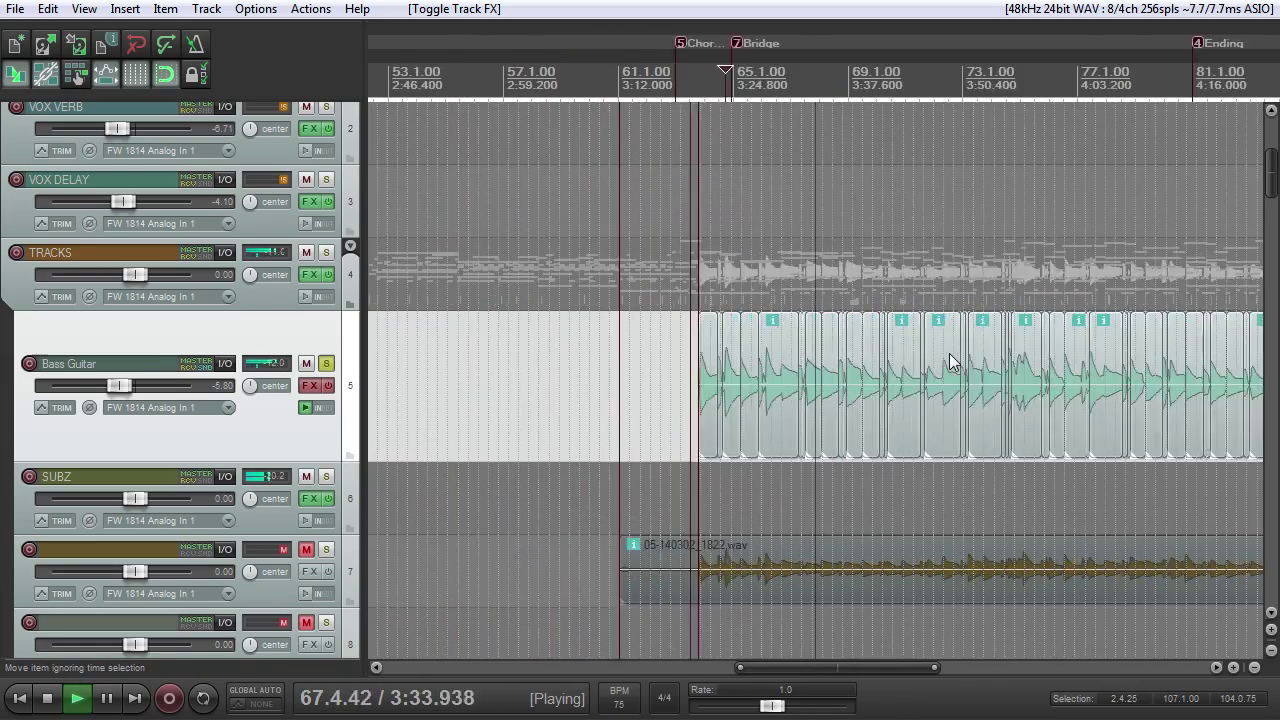
{"action": "scroll", "coordinate": [949, 353], "scroll_direction": "down", "scroll_amount": 1}
{"action": "key", "text": "space"}
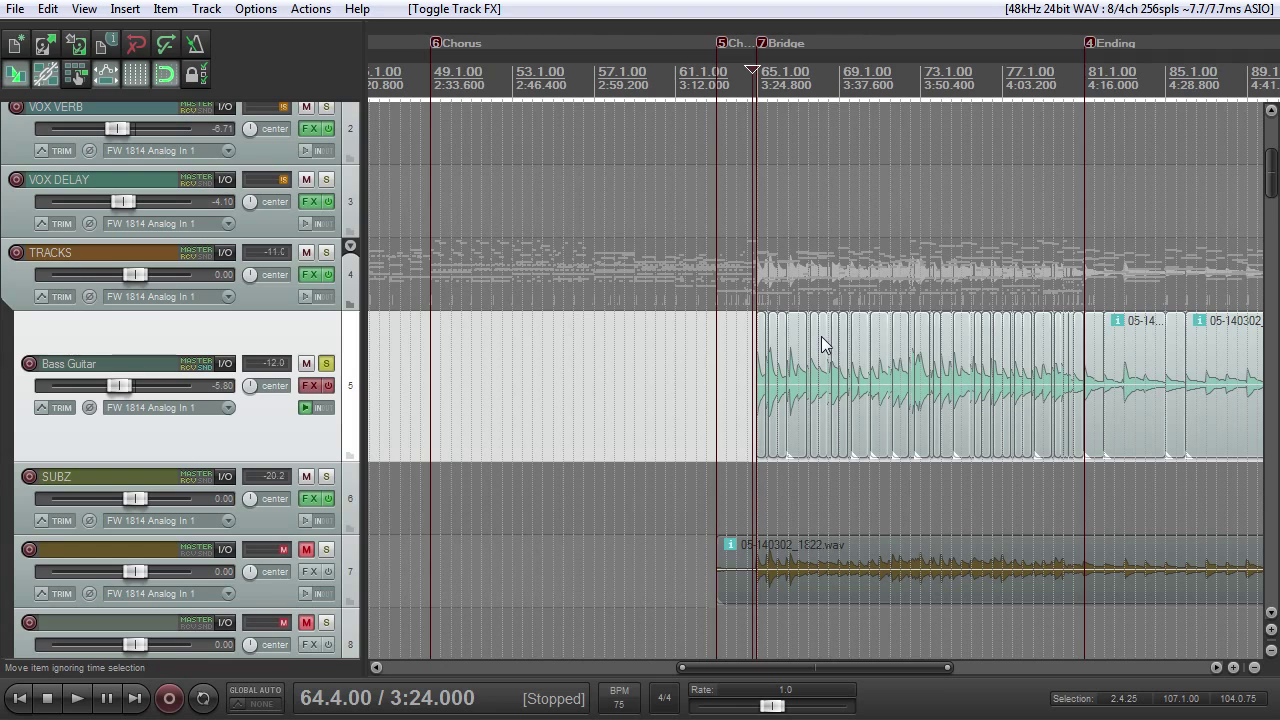
Examine the first bass notes at the Bridge up close, checking their fade-in, attack and decay in the waveform
{"action": "scroll", "coordinate": [819, 336], "scroll_direction": "up", "scroll_amount": 3}
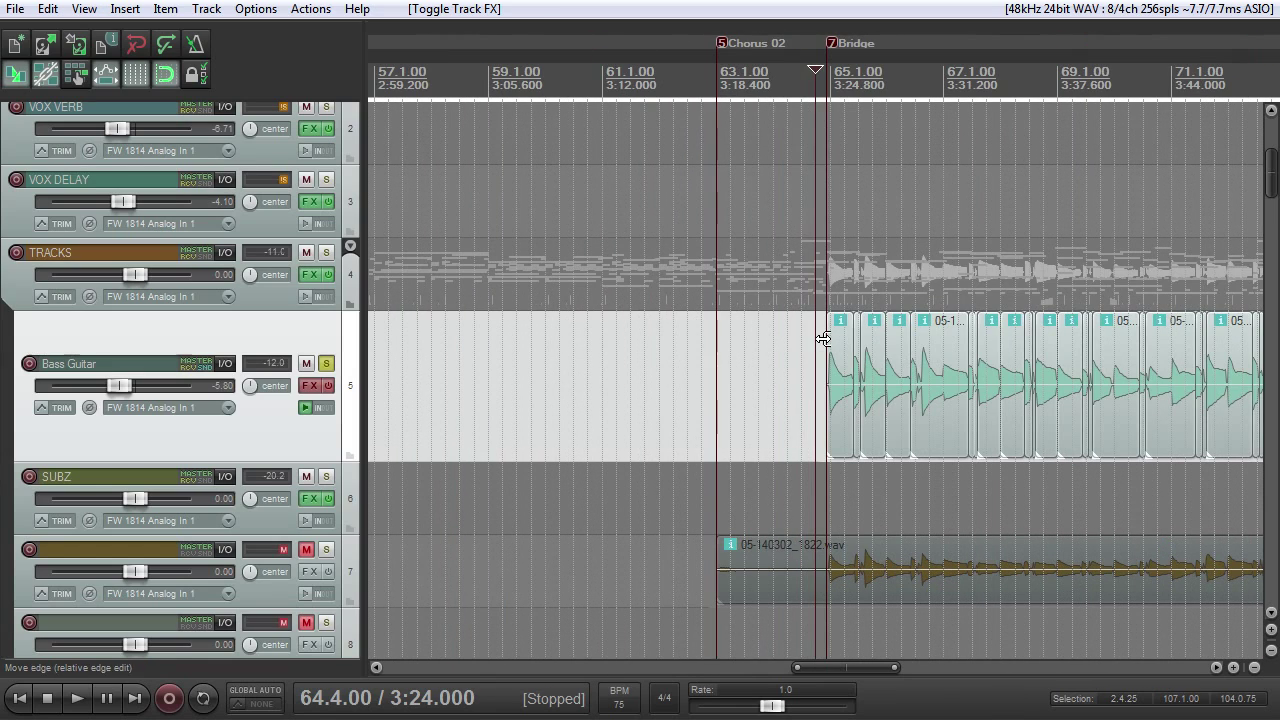
{"action": "scroll", "coordinate": [822, 342], "scroll_direction": "up", "scroll_amount": 8}
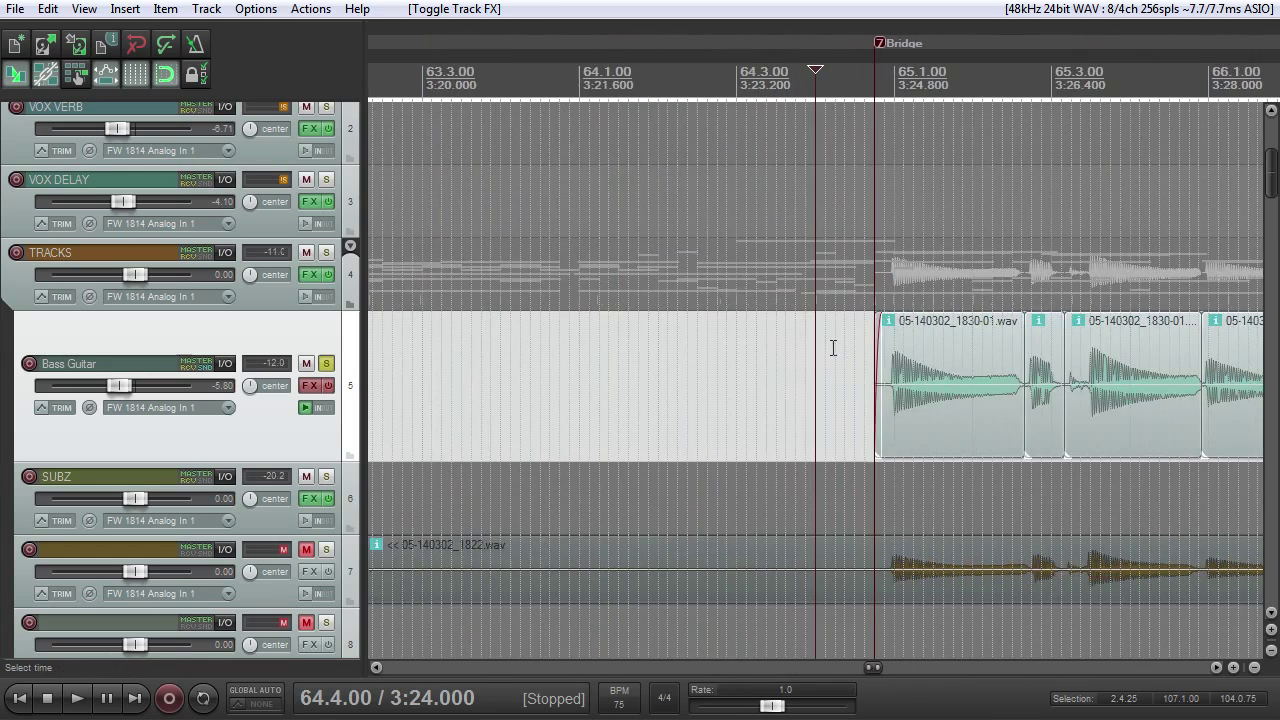
{"action": "scroll", "coordinate": [830, 340], "scroll_direction": "up", "scroll_amount": 1}
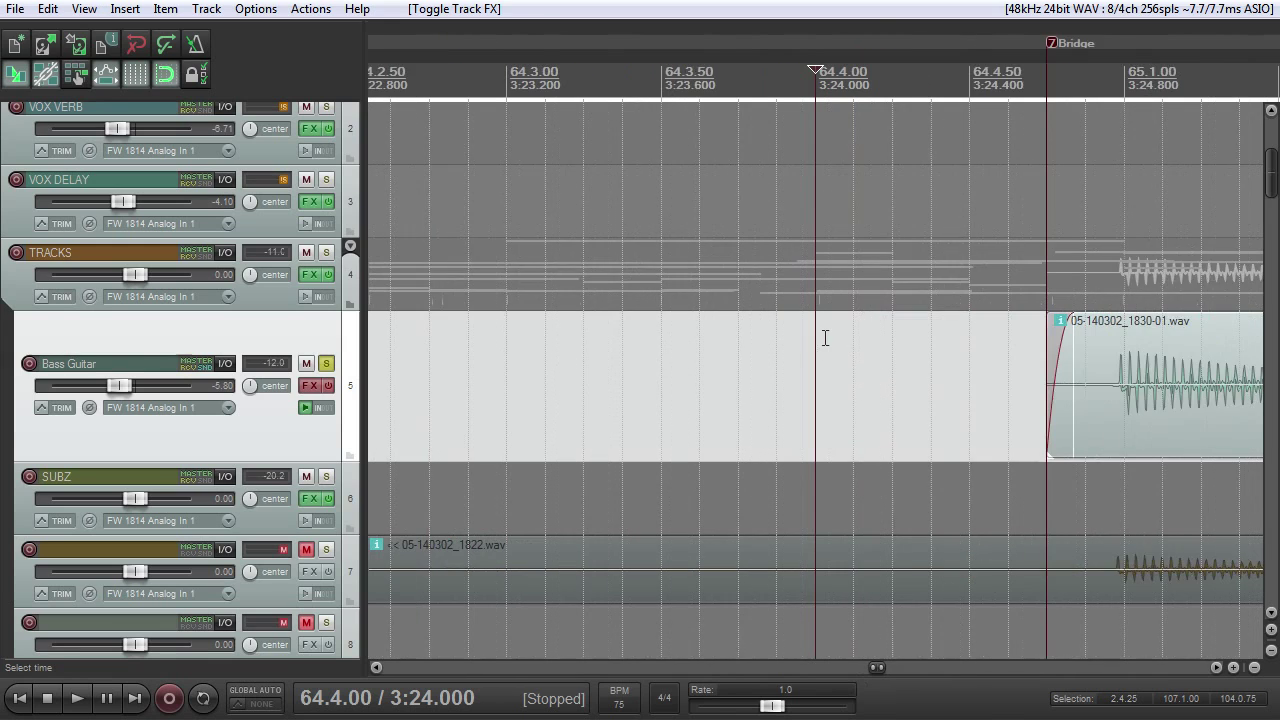
{"action": "scroll", "coordinate": [840, 338], "scroll_direction": "down", "scroll_amount": 2}
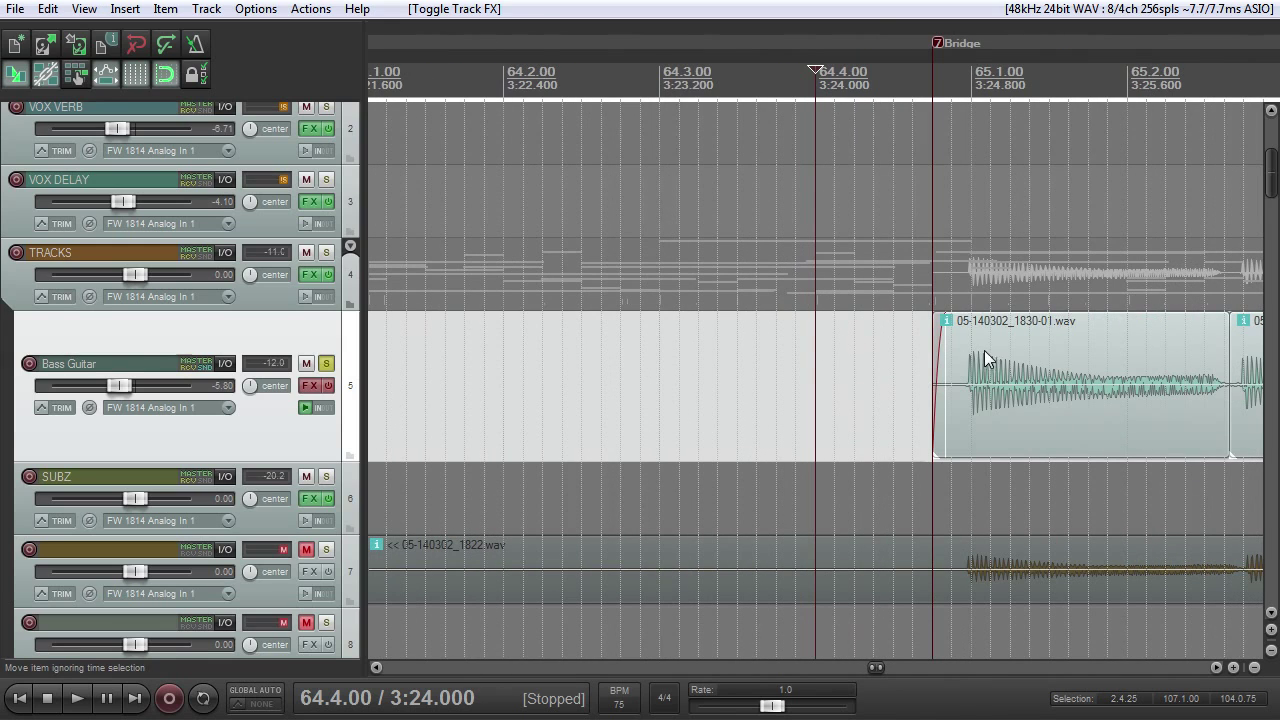
{"action": "scroll", "coordinate": [984, 350], "scroll_direction": "down", "scroll_amount": 3}
{"action": "scroll", "coordinate": [988, 349], "scroll_direction": "up", "scroll_amount": 2}
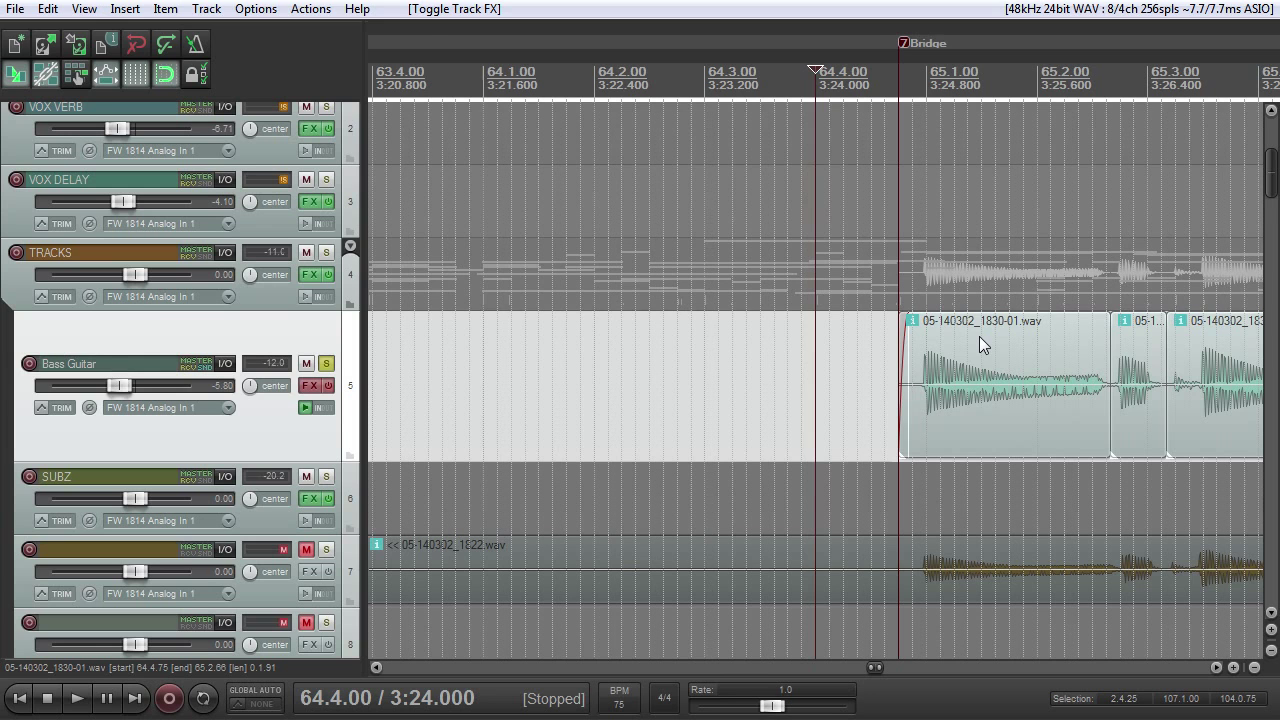
{"action": "scroll", "coordinate": [977, 345], "scroll_direction": "up", "scroll_amount": 3}
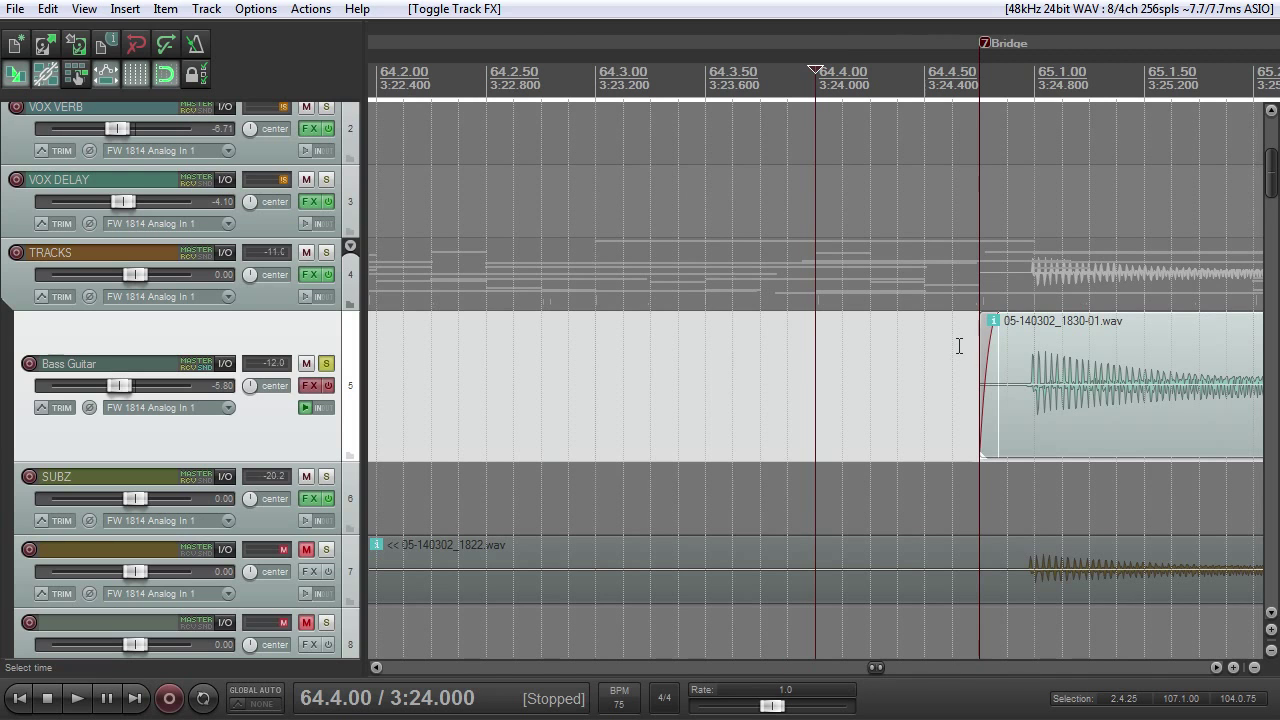
{"action": "scroll", "coordinate": [911, 348], "scroll_direction": "down", "scroll_amount": 6}
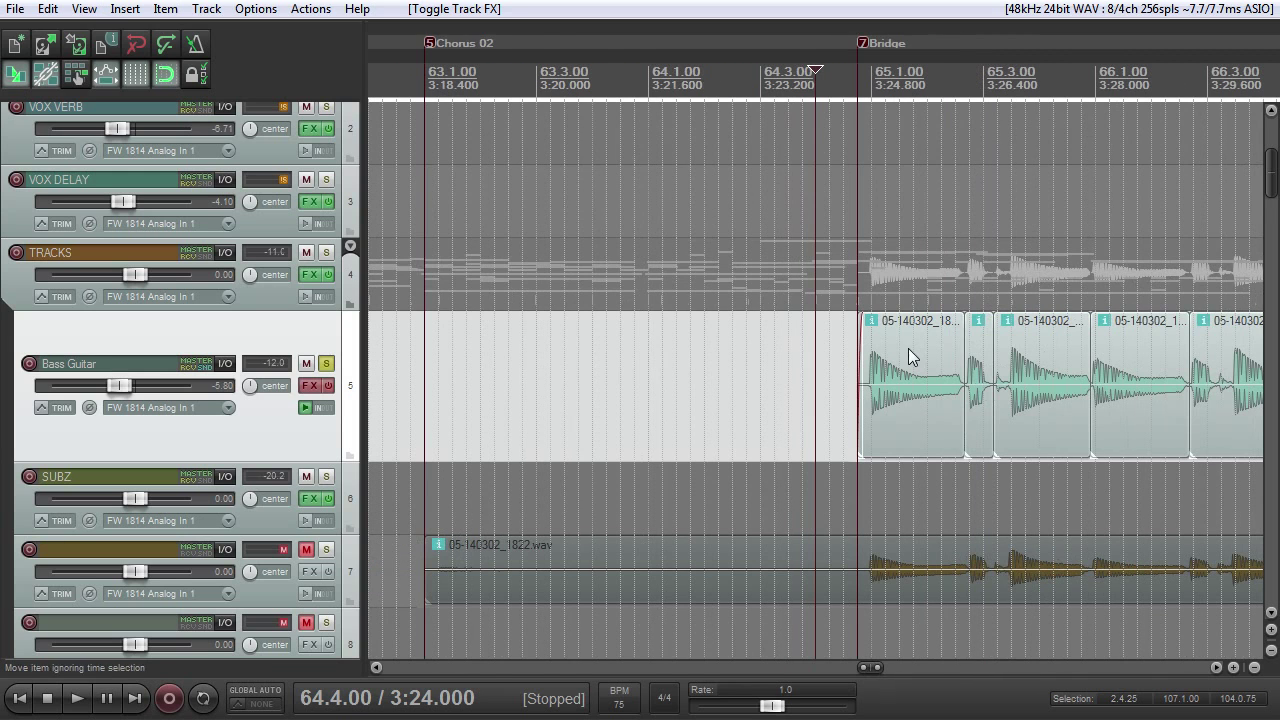
Open the Bass Guitar track's effects and move ReaTune to the start of the chain, ahead of TrackSpacer
{"action": "left_click", "coordinate": [306, 390]}
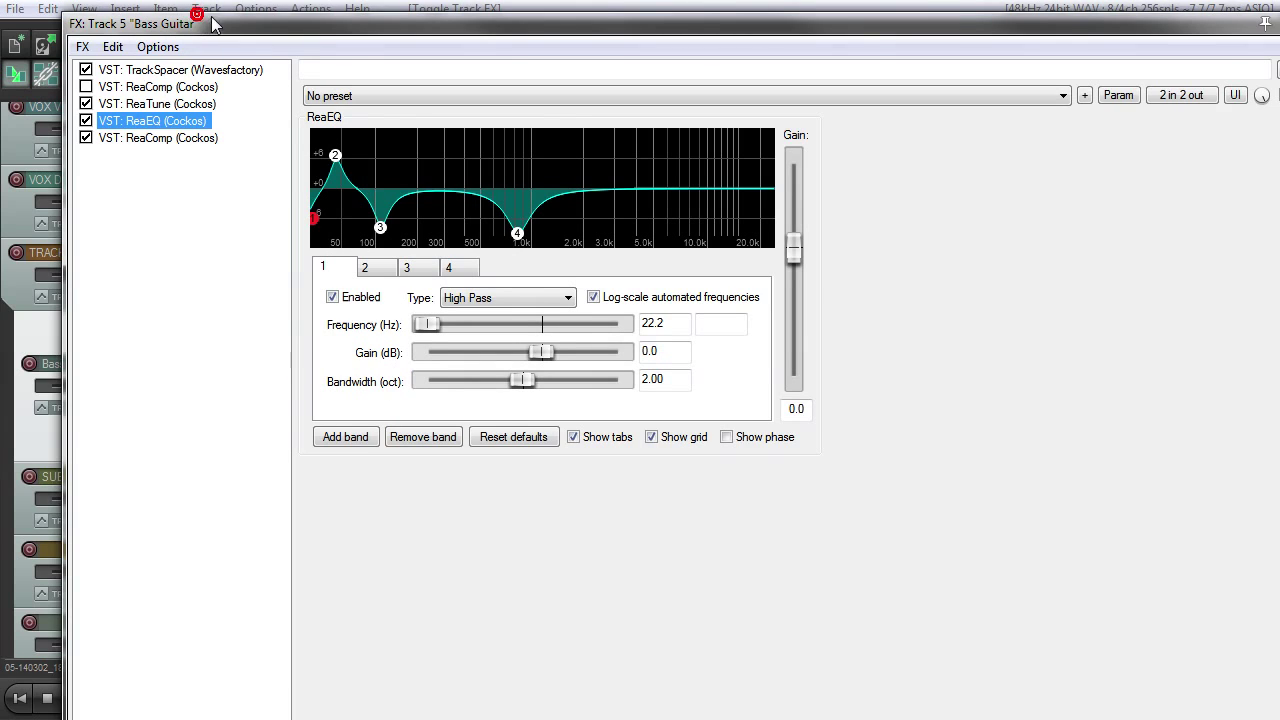
{"action": "left_click_drag", "start_coordinate": [212, 17], "coordinate": [215, 37]}
{"action": "left_click", "coordinate": [181, 89]}
{"action": "left_click", "coordinate": [175, 123]}
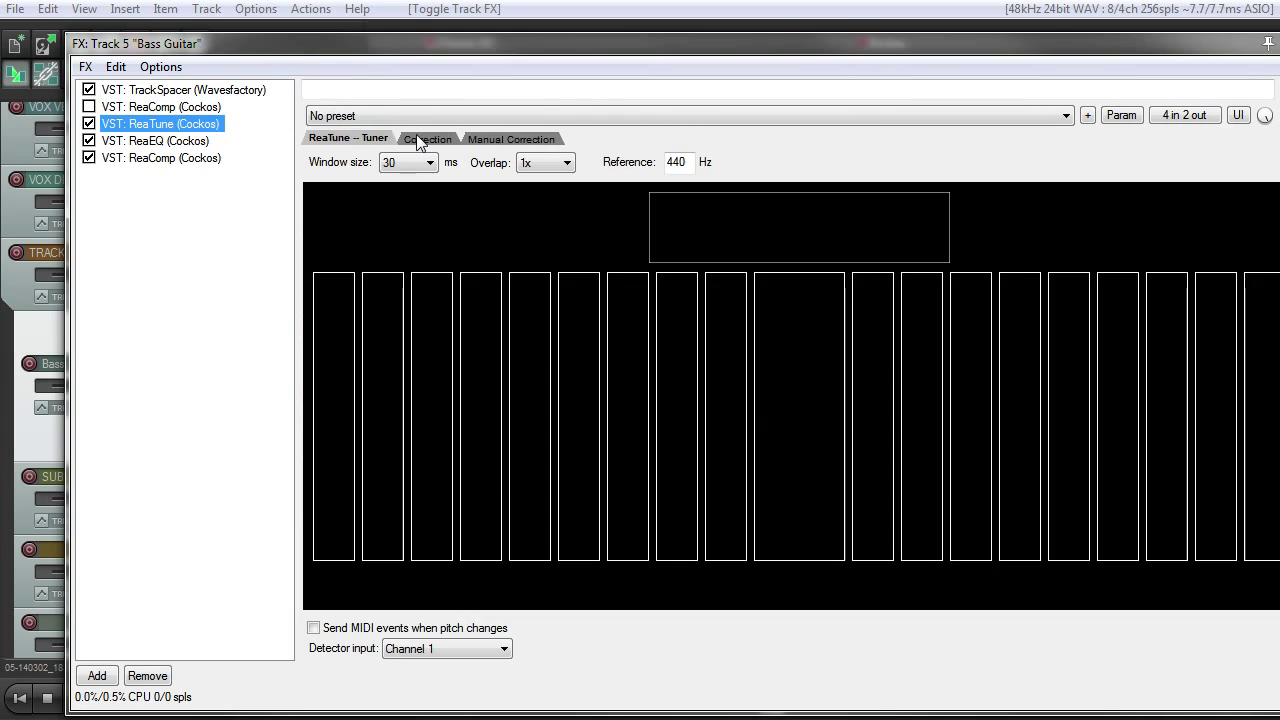
{"action": "left_click_drag", "start_coordinate": [204, 123], "coordinate": [190, 90]}
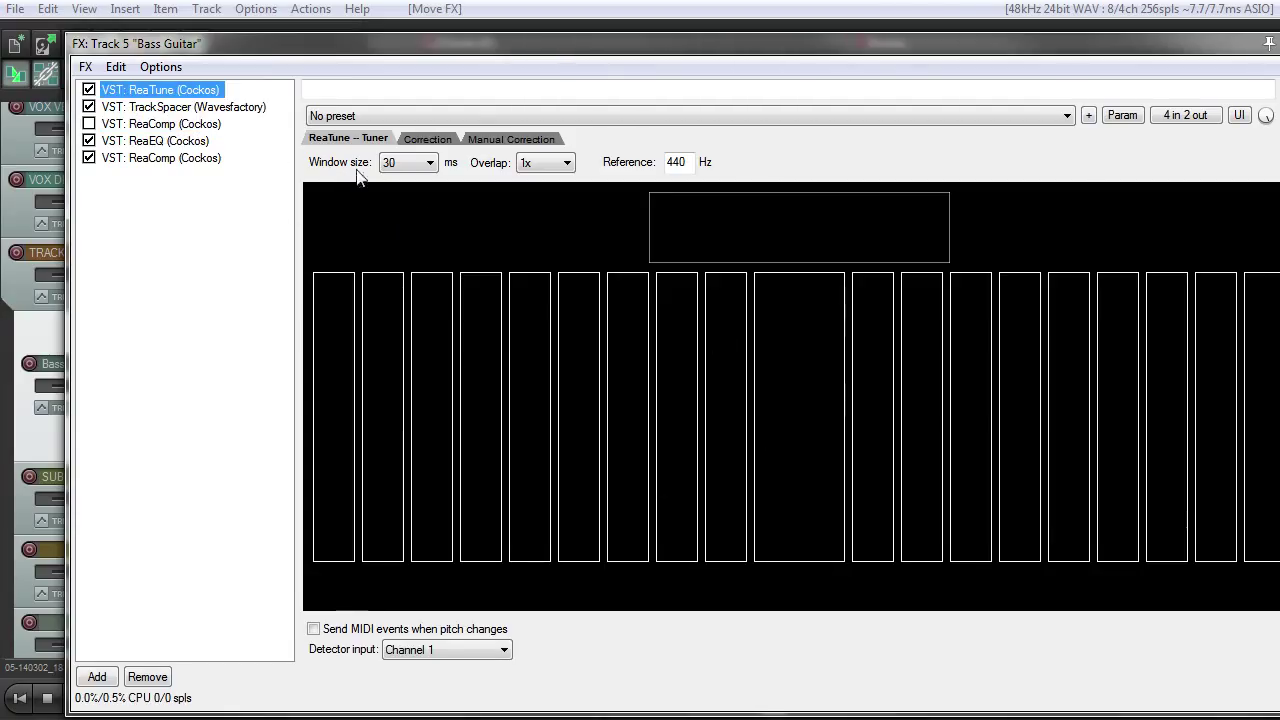
Review ReaTune's correction settings, ReaEQ and both ReaComp compressors in the Bass Guitar chain, and close the effects window
{"action": "left_click", "coordinate": [428, 139]}
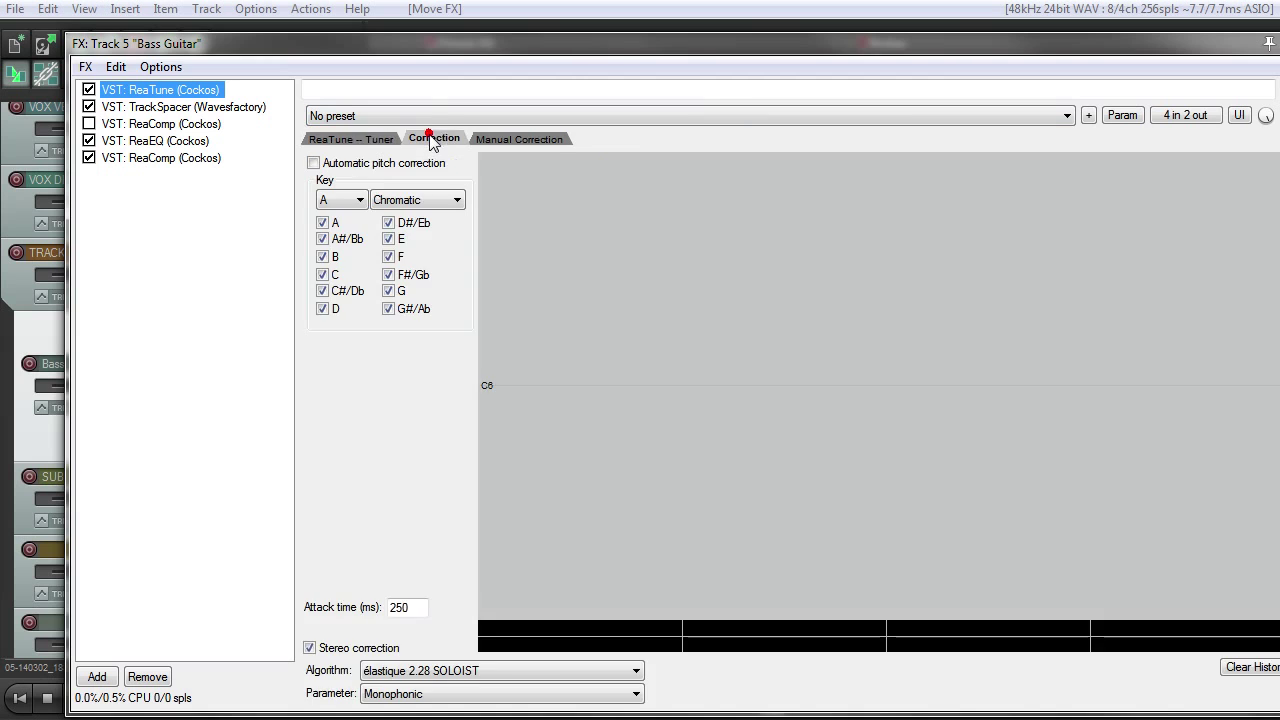
{"action": "left_click", "coordinate": [352, 139]}
{"action": "left_click", "coordinate": [155, 140]}
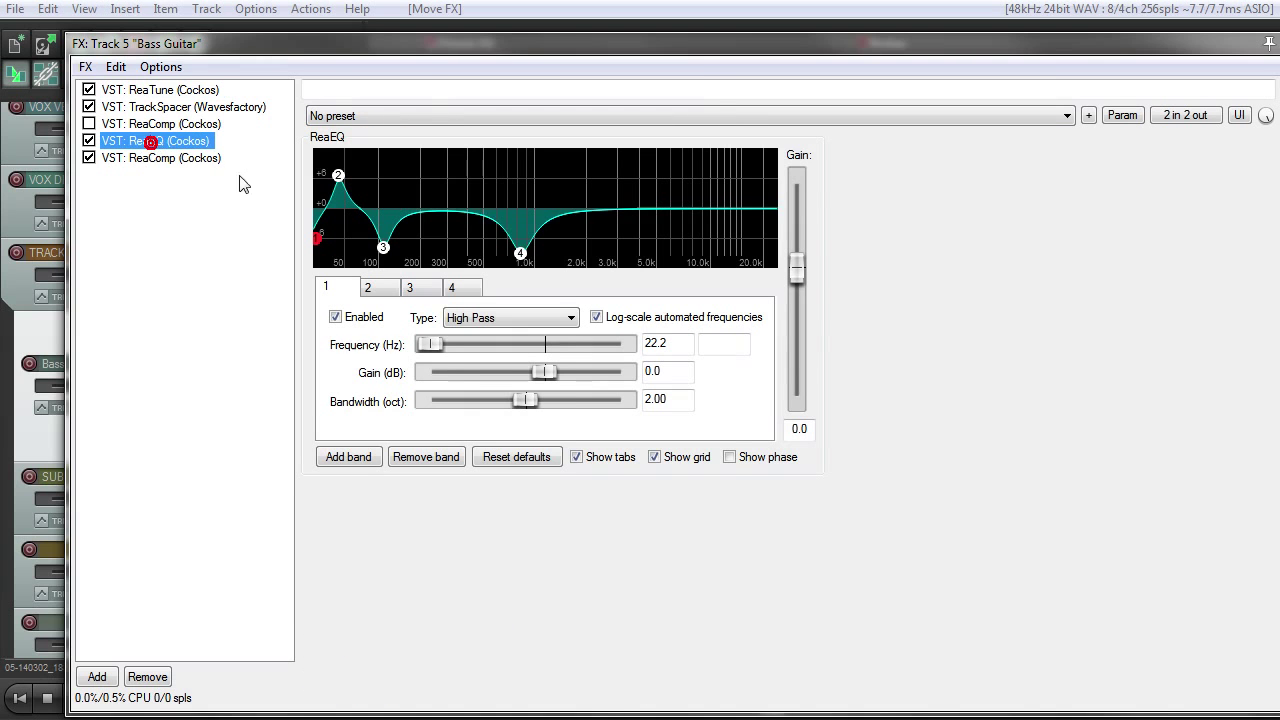
{"action": "left_click", "coordinate": [202, 159]}
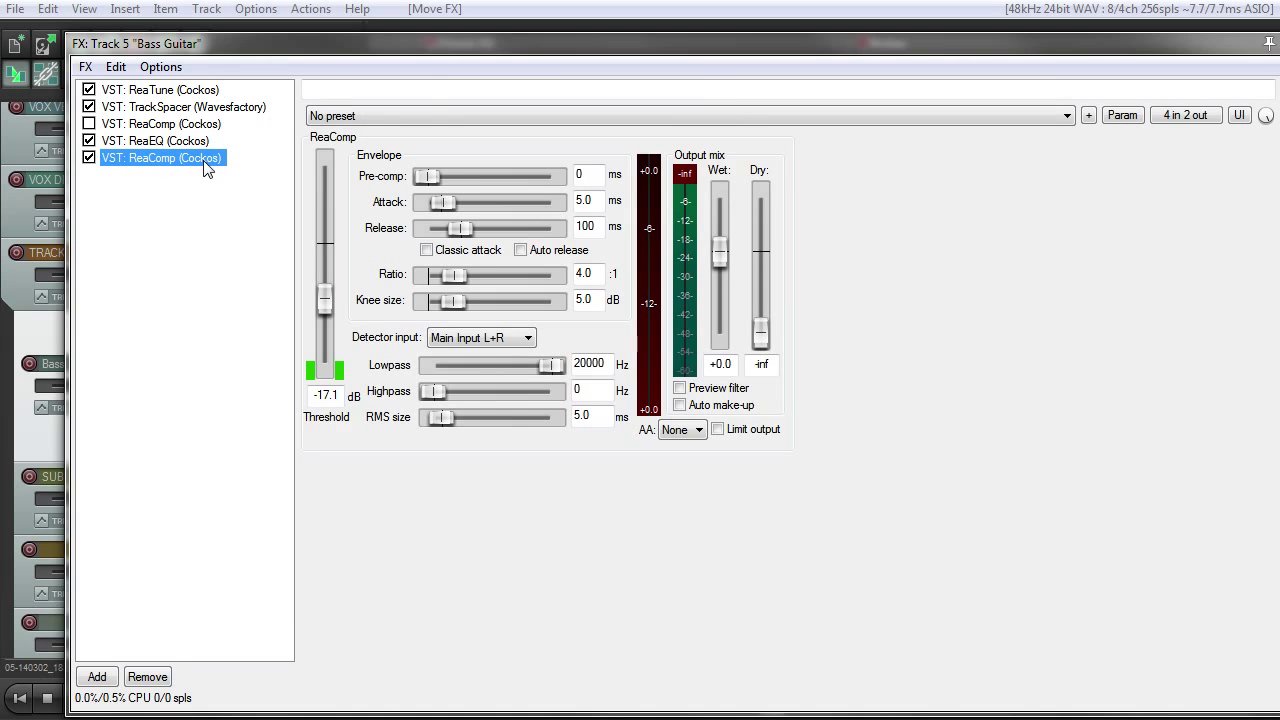
{"action": "left_click", "coordinate": [174, 124]}
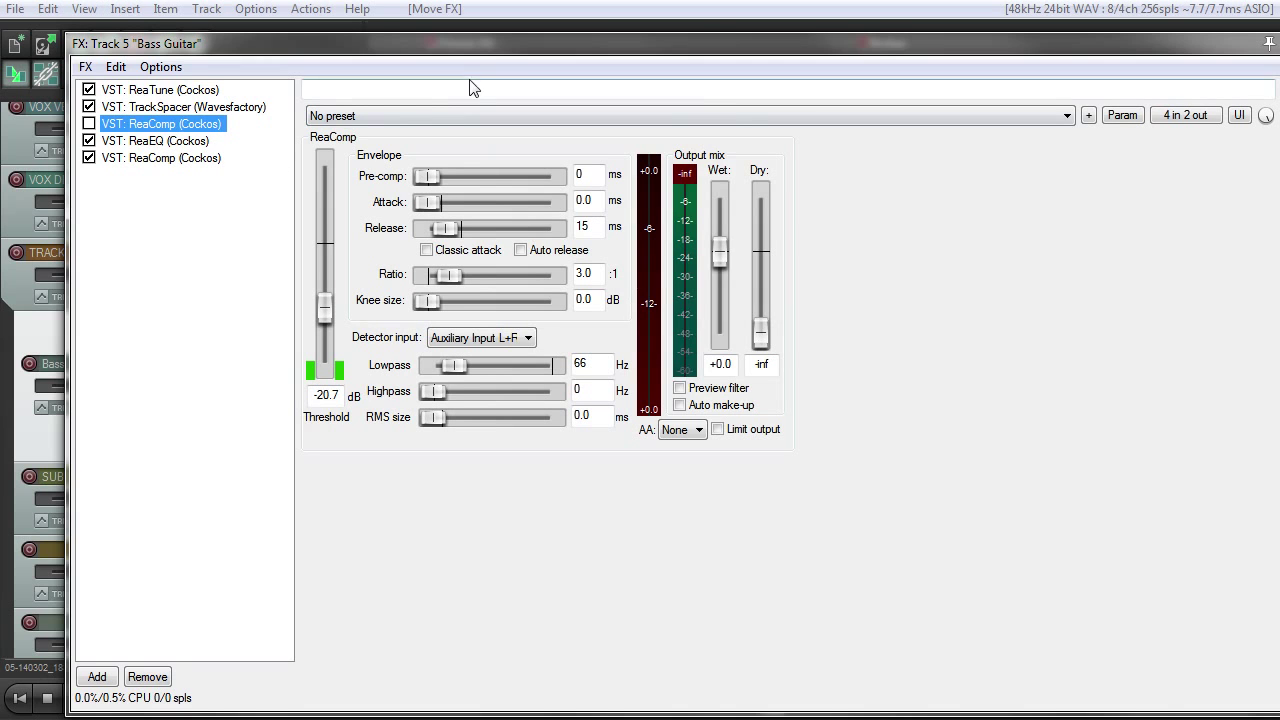
{"action": "left_click_drag", "start_coordinate": [484, 47], "coordinate": [438, 43]}
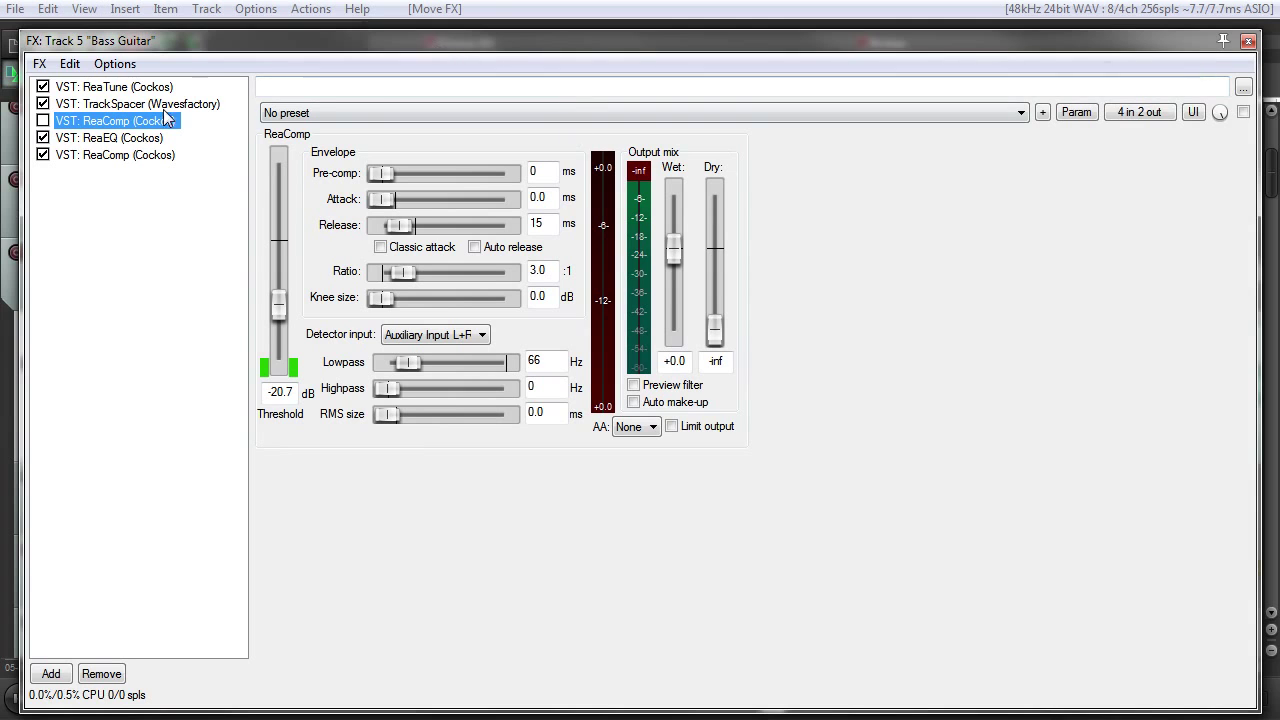
{"action": "left_click_drag", "start_coordinate": [293, 42], "coordinate": [303, 38]}
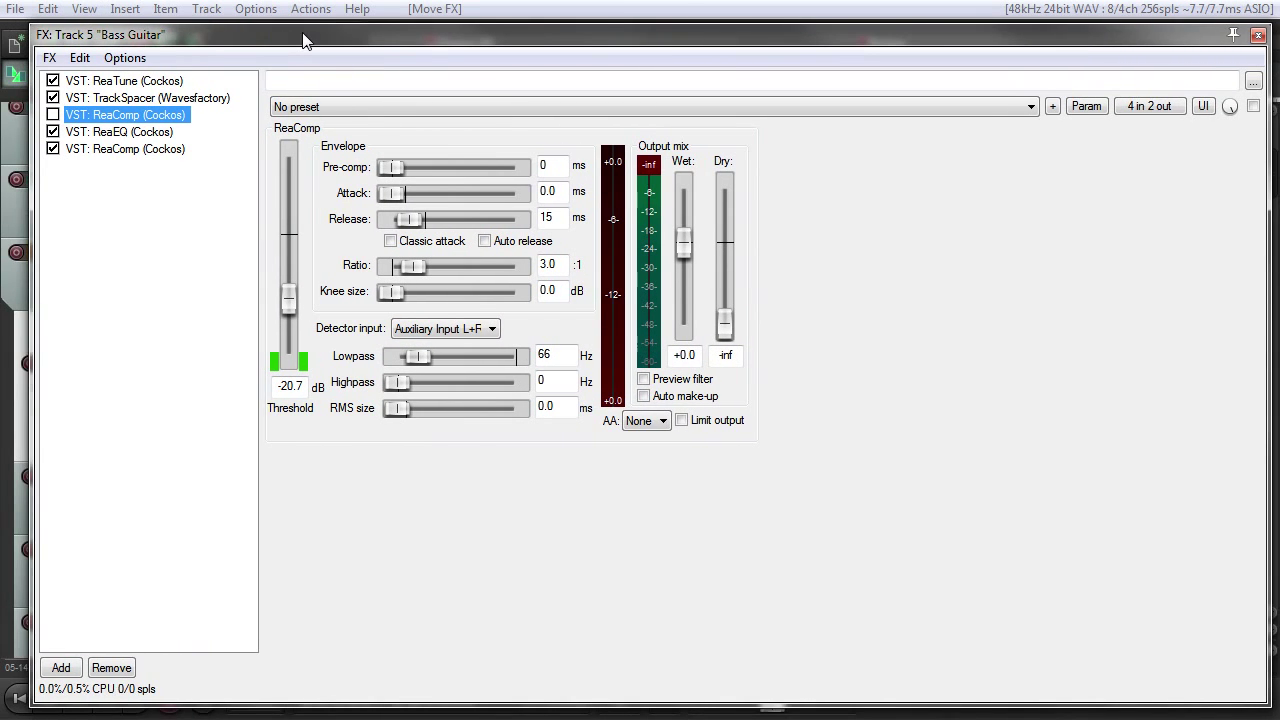
{"action": "left_click_drag", "start_coordinate": [34, 34], "coordinate": [343, 39]}
{"action": "left_click", "coordinate": [1258, 35]}
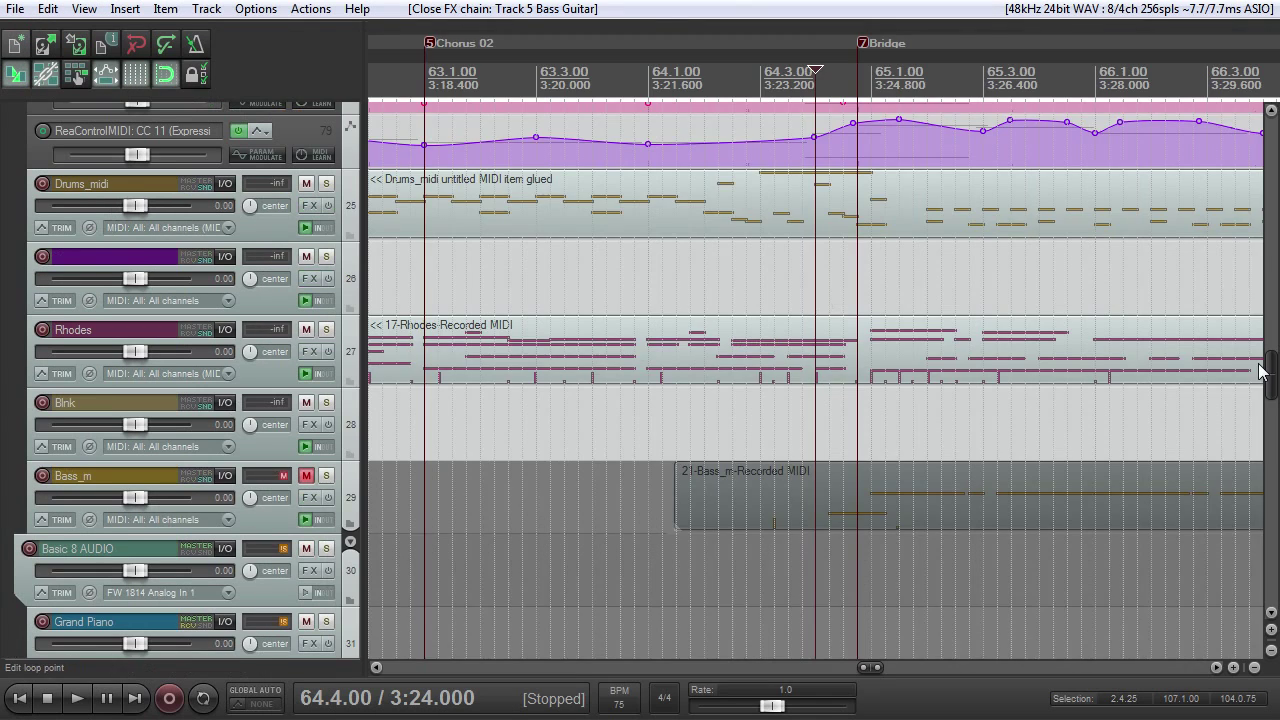
Find the Drums track in the Basic 8 AUDIO group, solo it, and play the start of the Bridge briefly
{"action": "scroll", "coordinate": [770, 294], "scroll_direction": "down", "scroll_amount": 10}
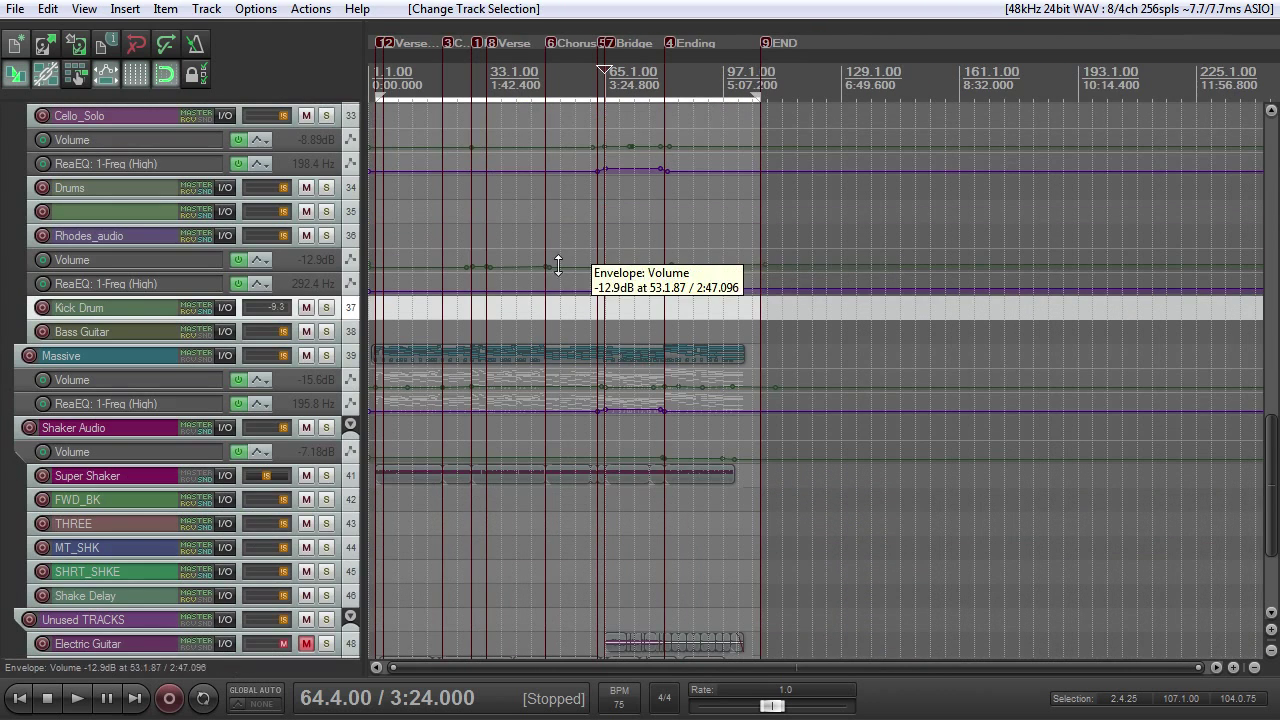
{"action": "scroll", "coordinate": [525, 263], "scroll_direction": "up", "scroll_amount": 2}
{"action": "scroll", "coordinate": [525, 263], "scroll_direction": "down", "scroll_amount": 2}
{"action": "scroll", "coordinate": [124, 280], "scroll_direction": "up", "scroll_amount": 4}
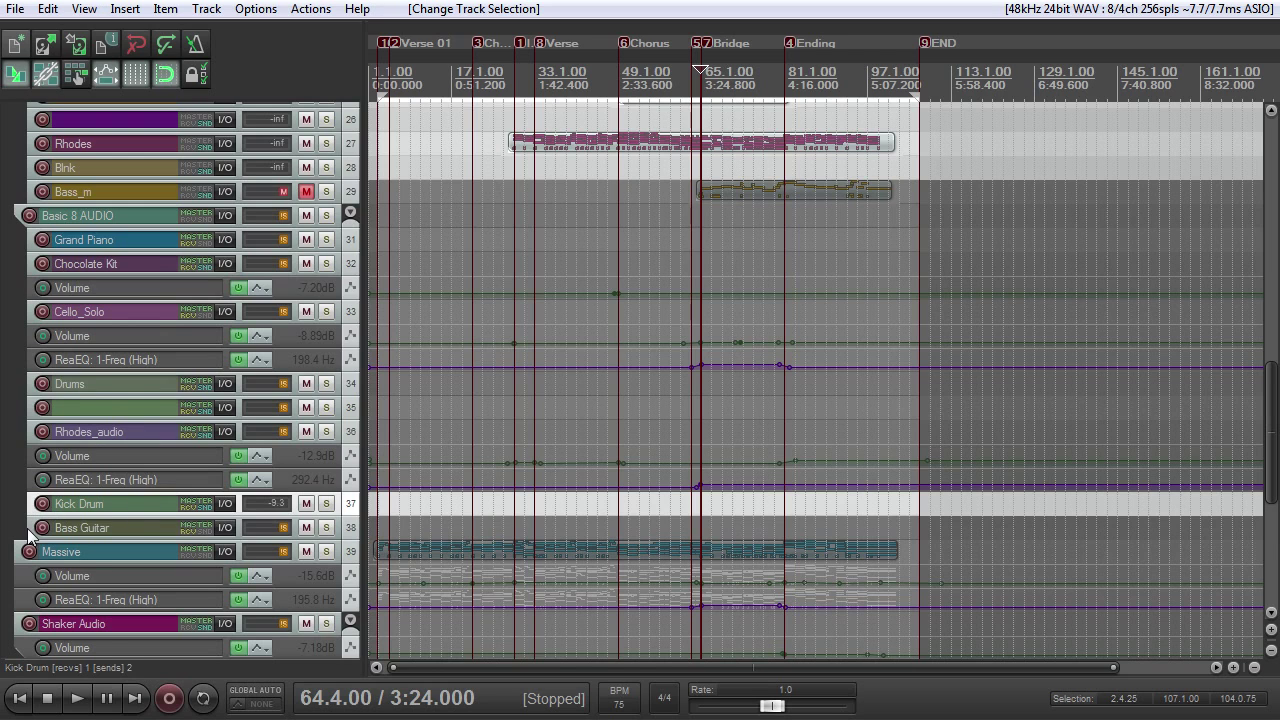
{"action": "left_click", "coordinate": [325, 385]}
{"action": "key", "text": "space"}
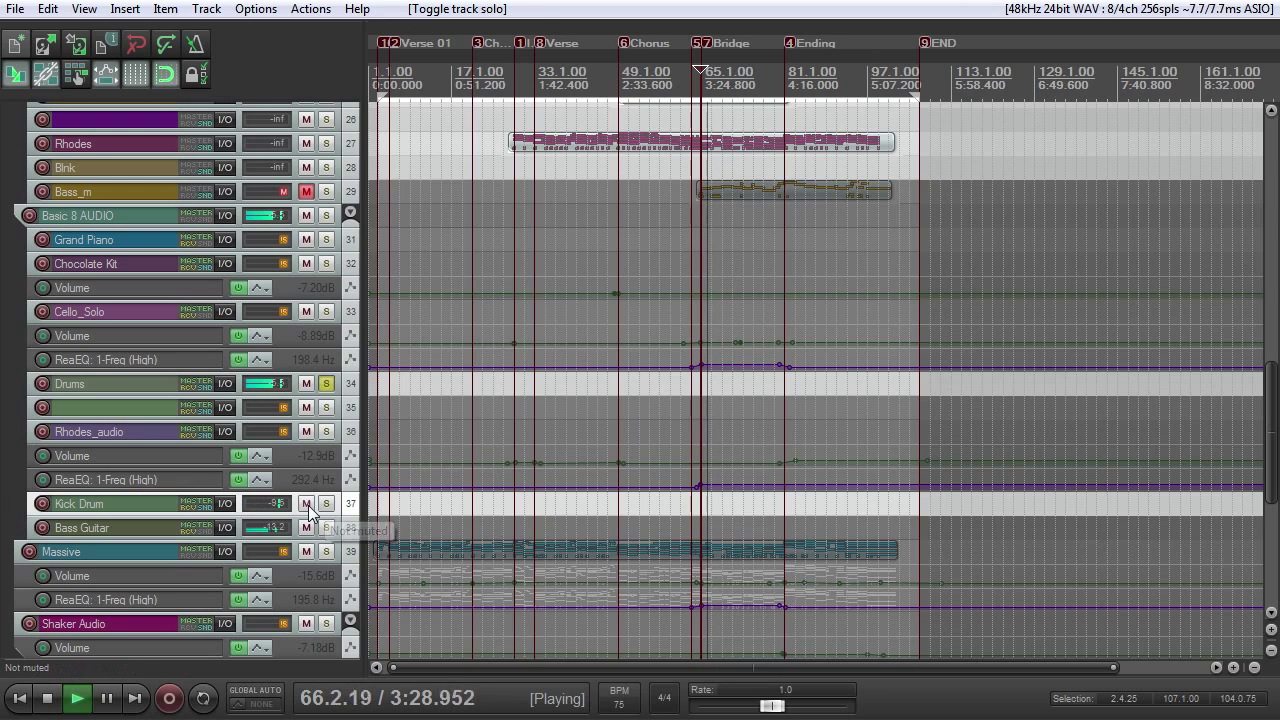
{"action": "key", "text": "space"}
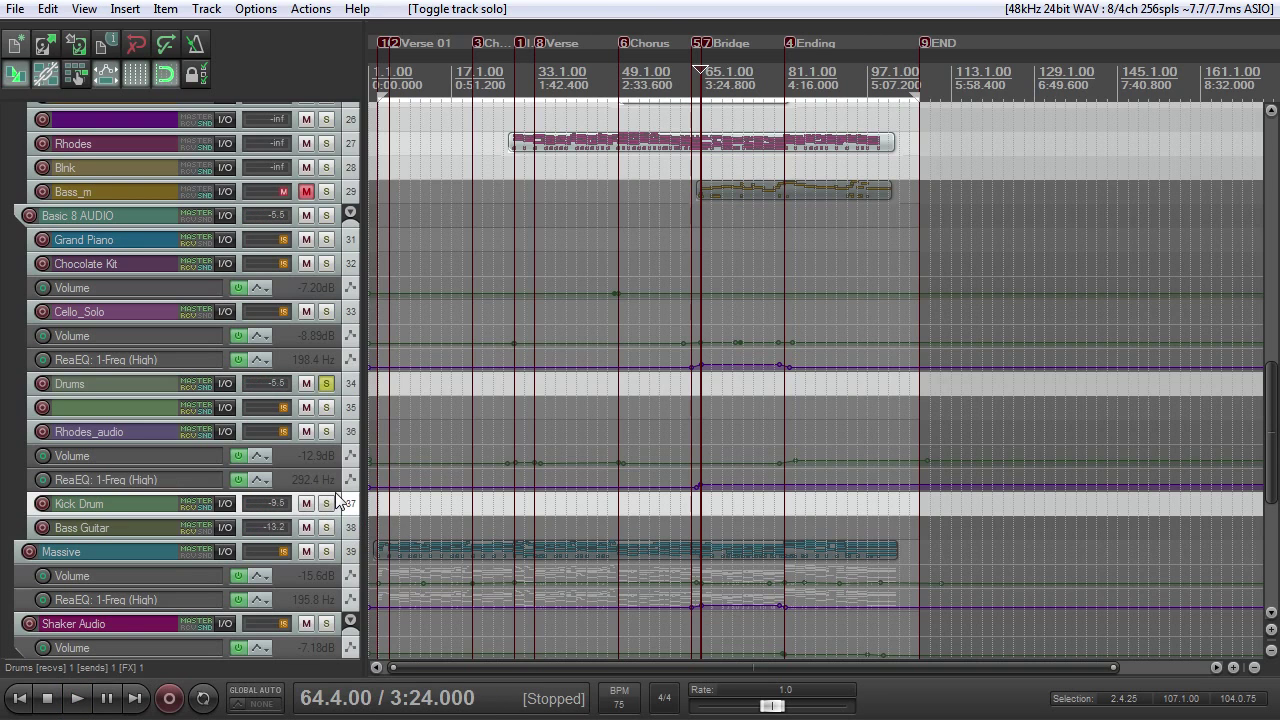
Solo the Kick Drum track in place of Drums and start playback at the Bridge
{"action": "left_click", "coordinate": [326, 503]}
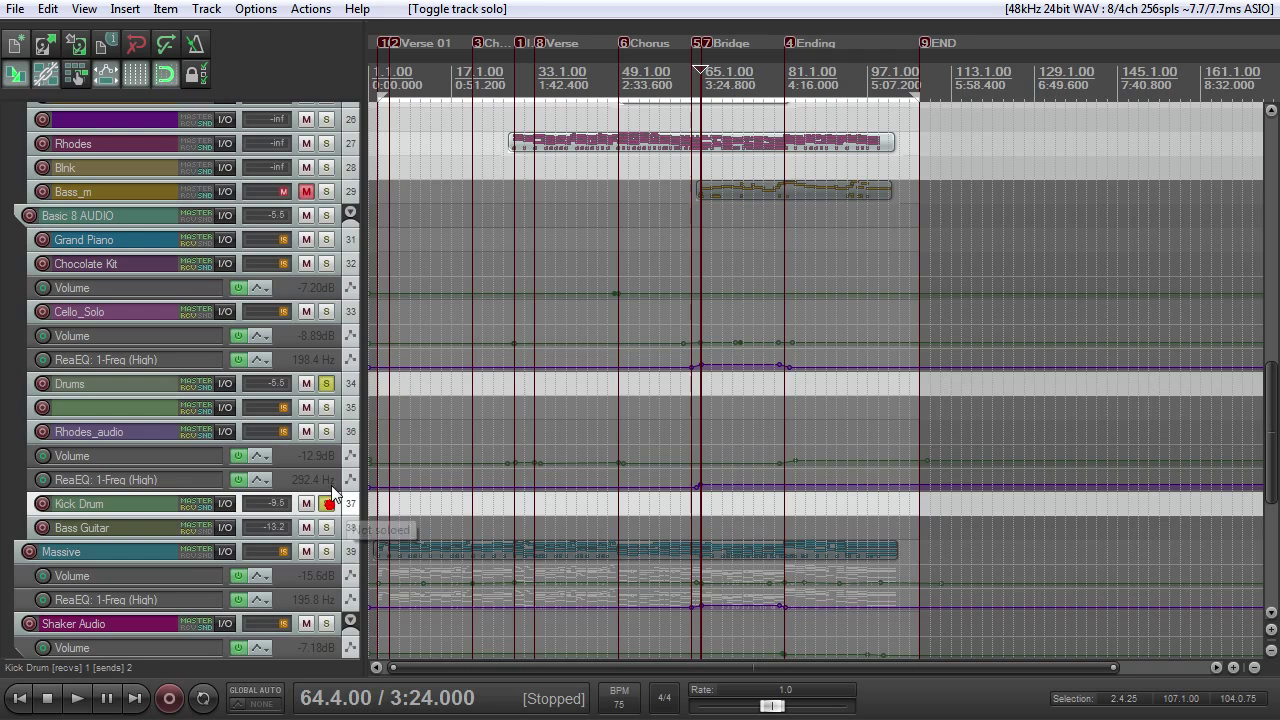
{"action": "left_click", "coordinate": [326, 383]}
{"action": "key", "text": "space"}
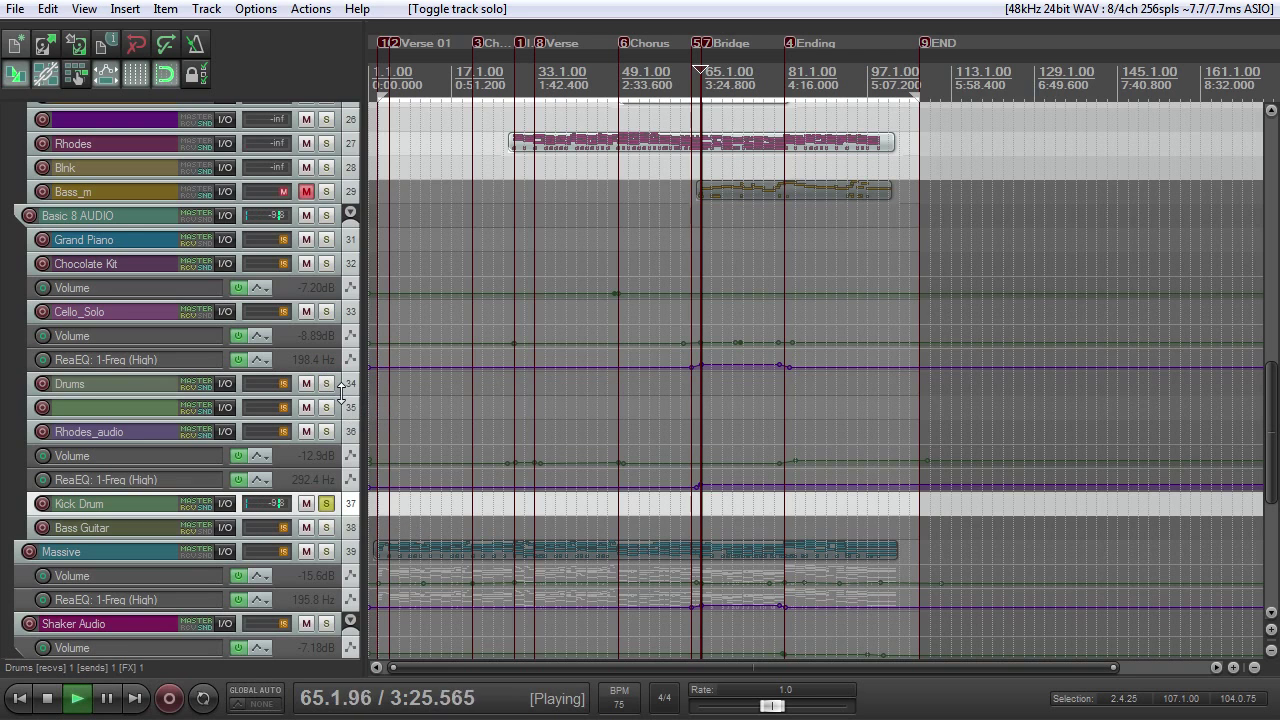
Stop playback, enlarge the Kick Drum track, and review its routing sends to Bass Guitar and SUBZ before closing the routing window
{"action": "key", "text": "space"}
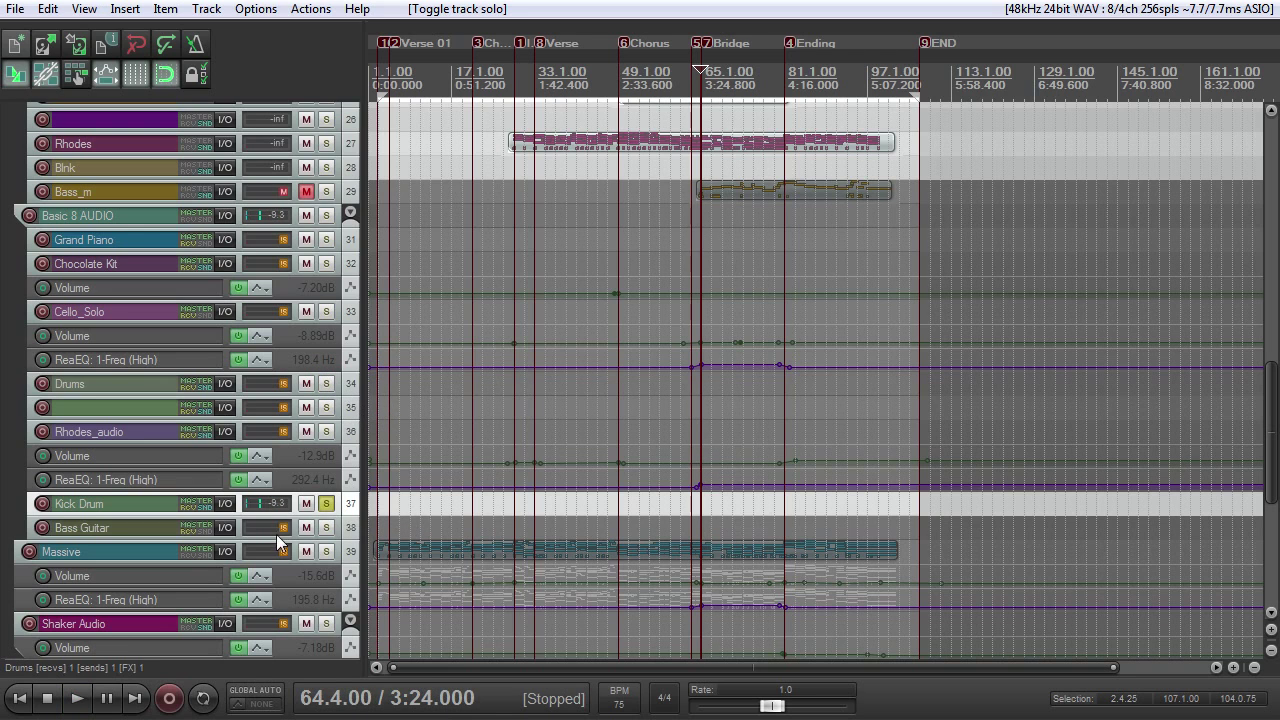
{"action": "left_click_drag", "start_coordinate": [319, 515], "coordinate": [308, 561]}
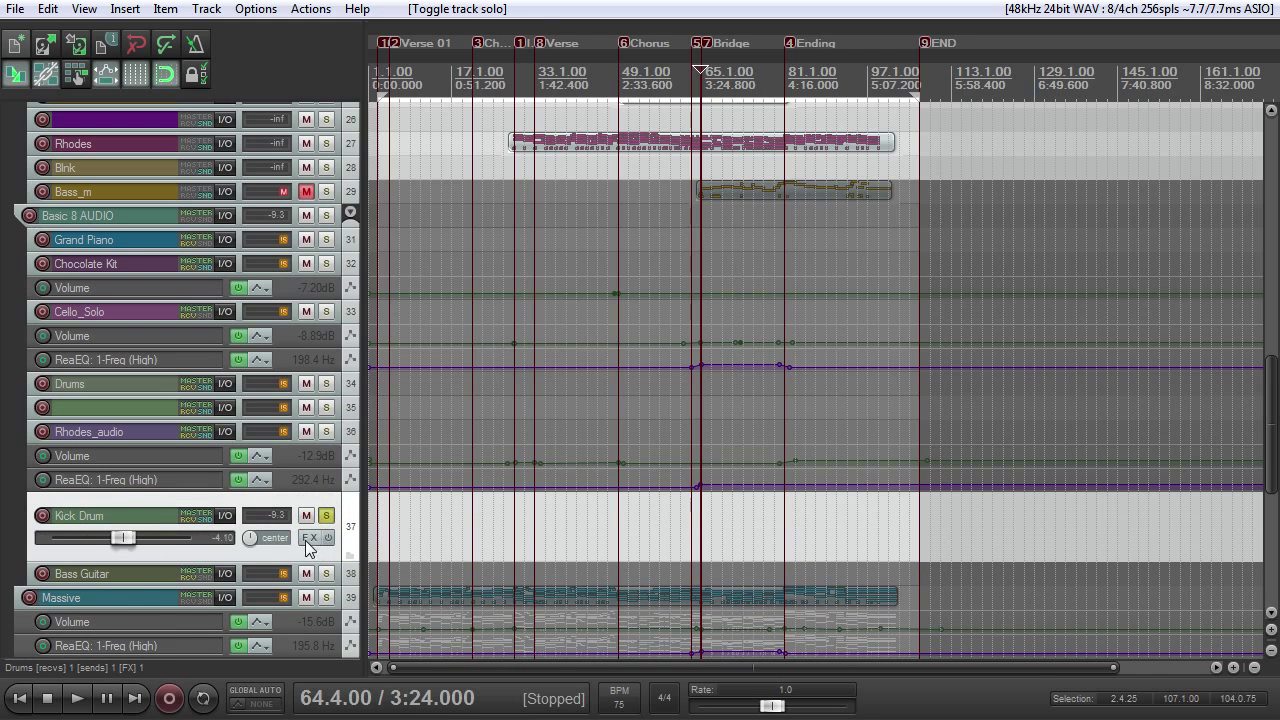
{"action": "left_click", "coordinate": [229, 510]}
{"action": "left_click_drag", "start_coordinate": [546, 447], "coordinate": [481, 176]}
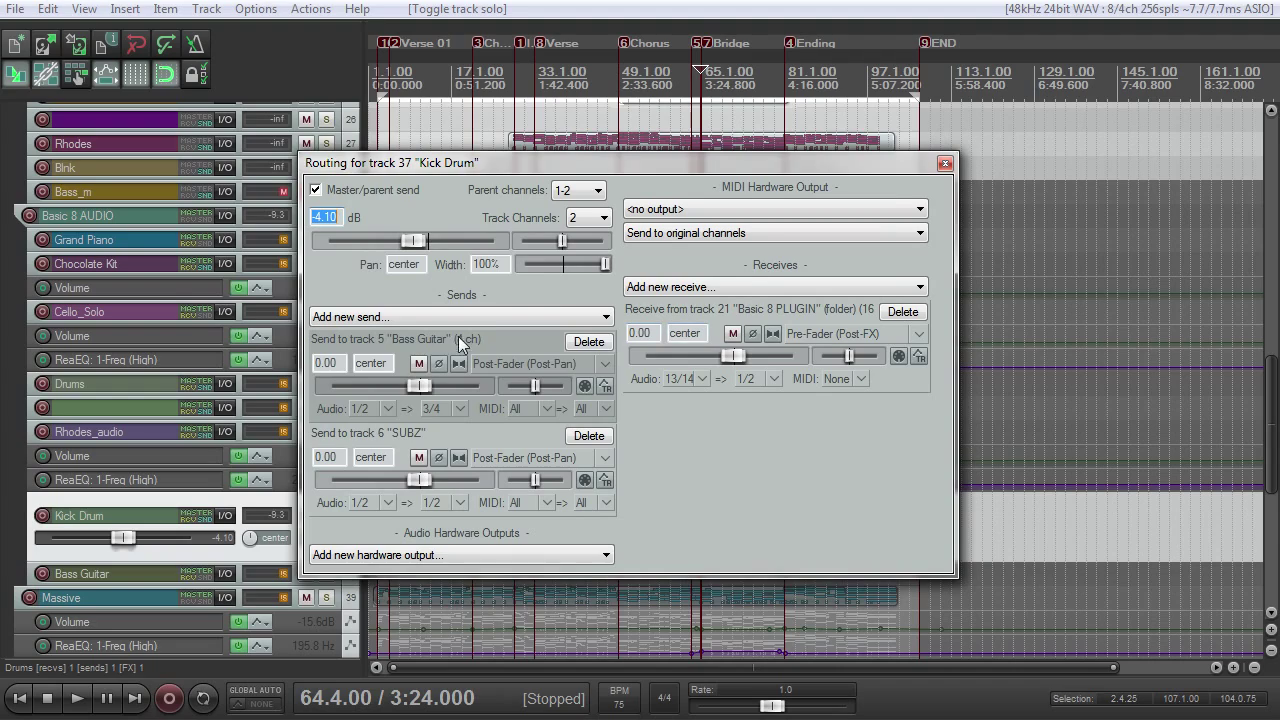
{"action": "left_click", "coordinate": [945, 163]}
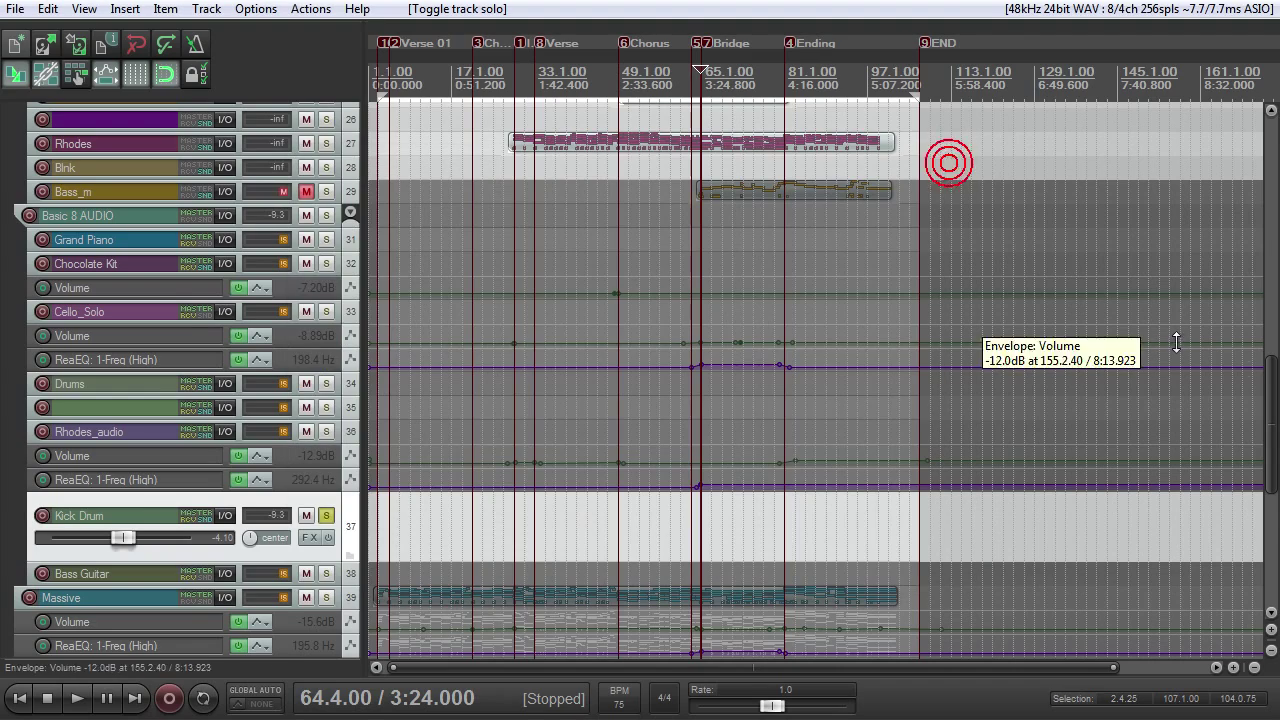
Display TrackSpacer in the Bass Guitar track's effects chain and raise its low-frequency filter while playing the Bridge
{"action": "left_click_drag", "start_coordinate": [1272, 376], "coordinate": [1247, 212]}
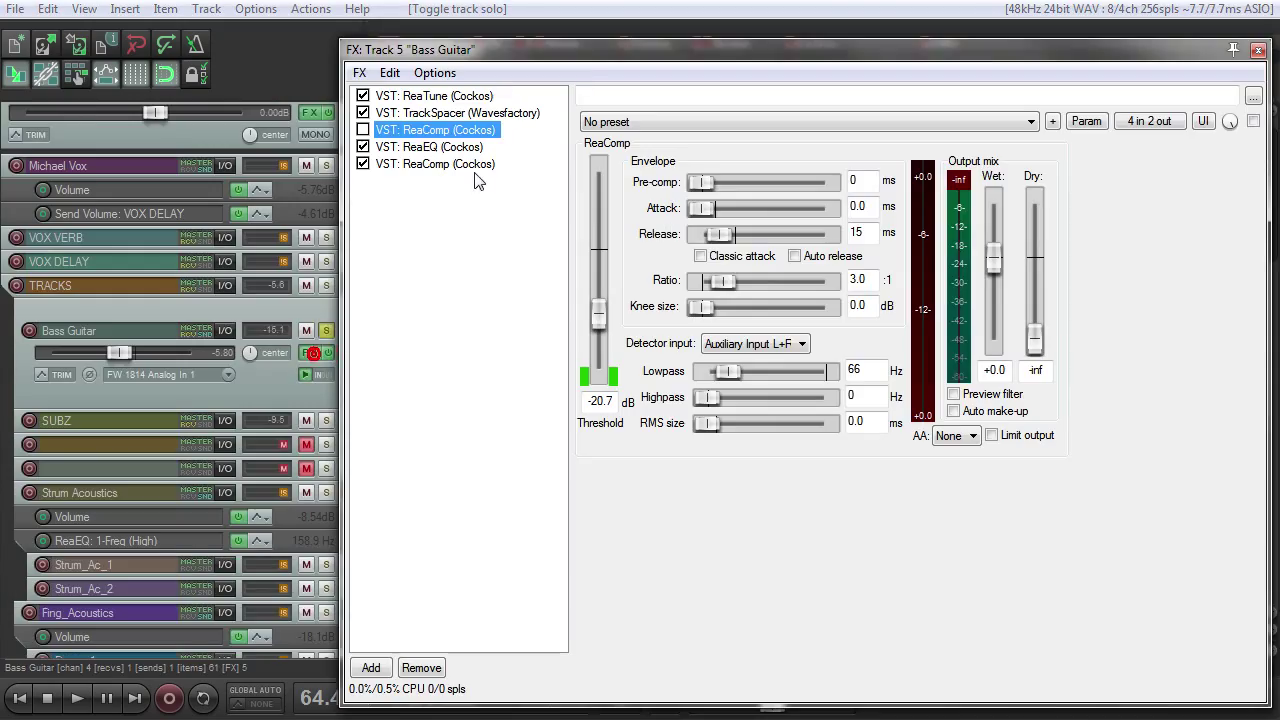
{"action": "left_click", "coordinate": [460, 114]}
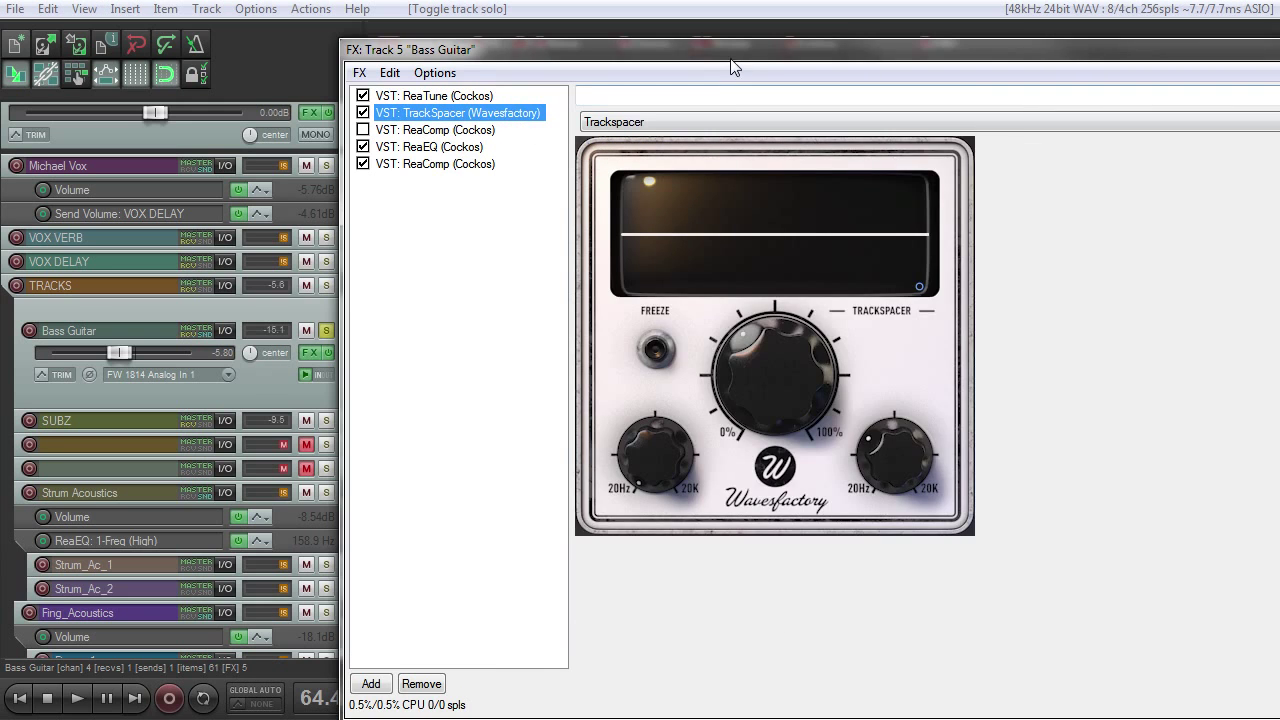
{"action": "left_click_drag", "start_coordinate": [733, 58], "coordinate": [453, 55]}
{"action": "left_click_drag", "start_coordinate": [1279, 194], "coordinate": [707, 194]}
{"action": "left_click_drag", "start_coordinate": [549, 44], "coordinate": [1004, 35]}
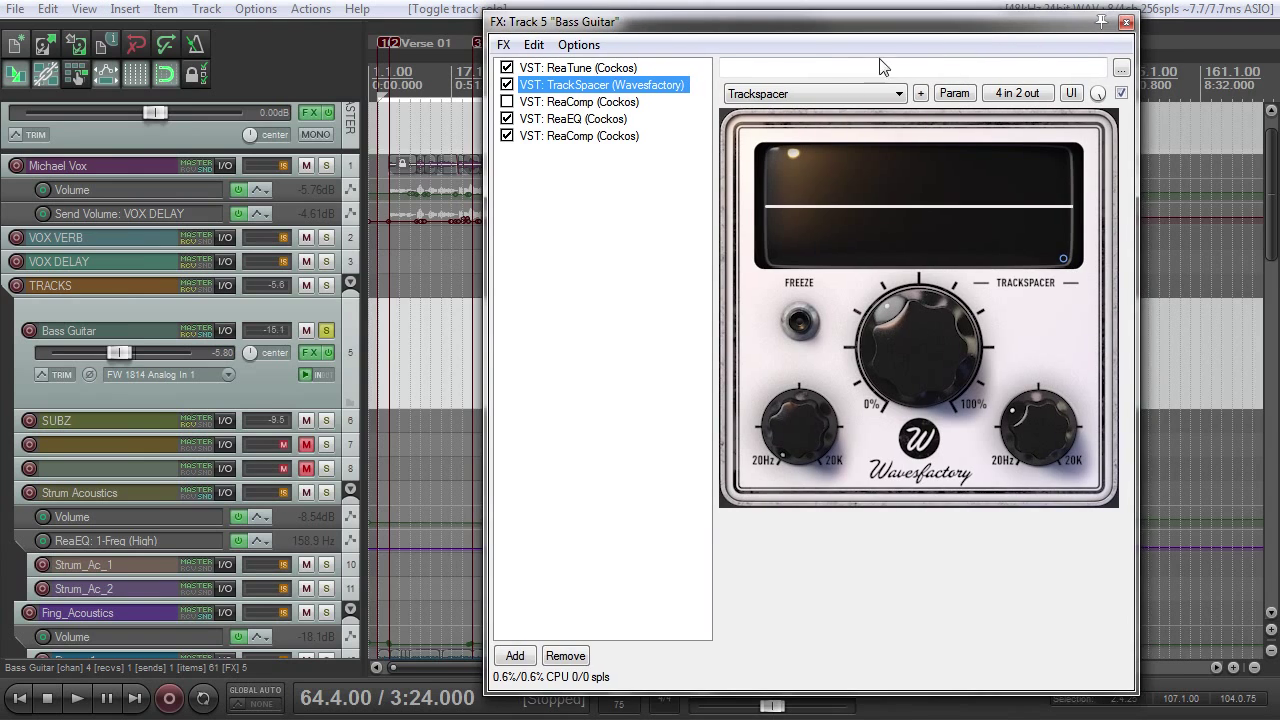
{"action": "key", "text": "space"}
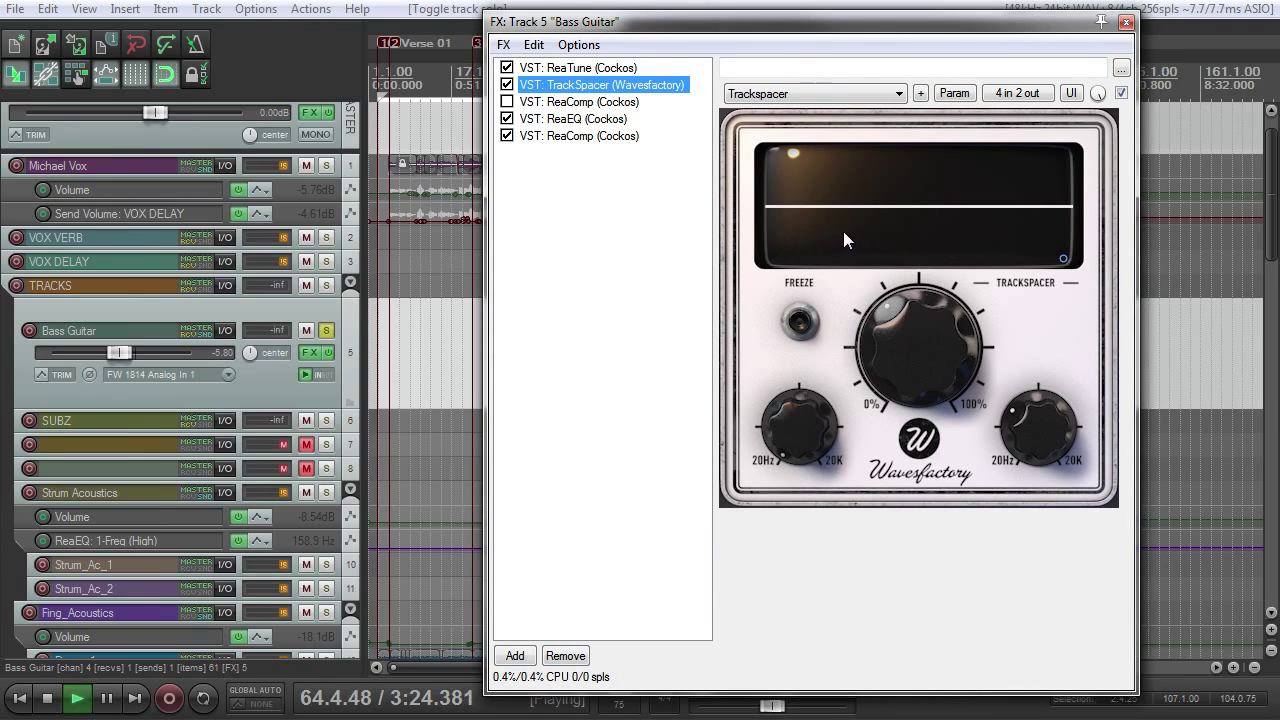
{"action": "mouse_move", "coordinate": [780, 397]}
{"action": "left_click", "coordinate": [780, 399]}
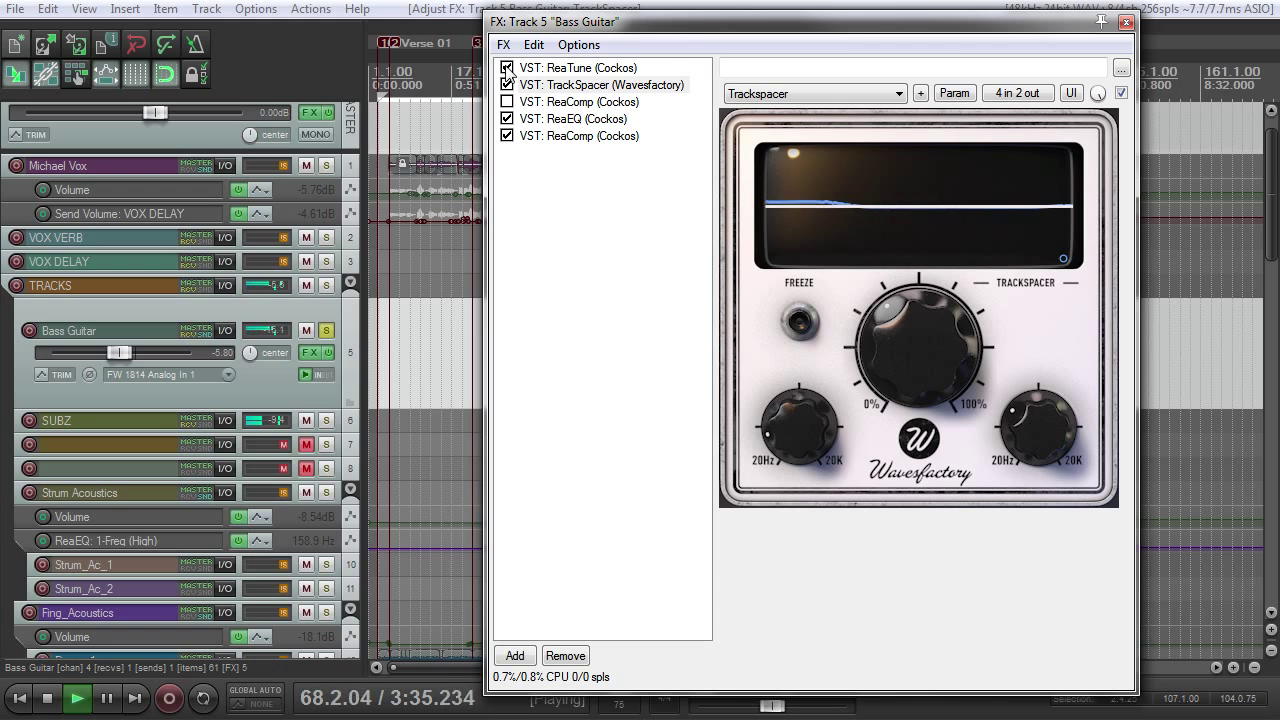
Bypass TrackSpacer, enable the first ReaComp, and set its ratio to 25.3:1 and threshold to -28.3 dB
{"action": "left_click", "coordinate": [507, 85]}
{"action": "left_click", "coordinate": [541, 104]}
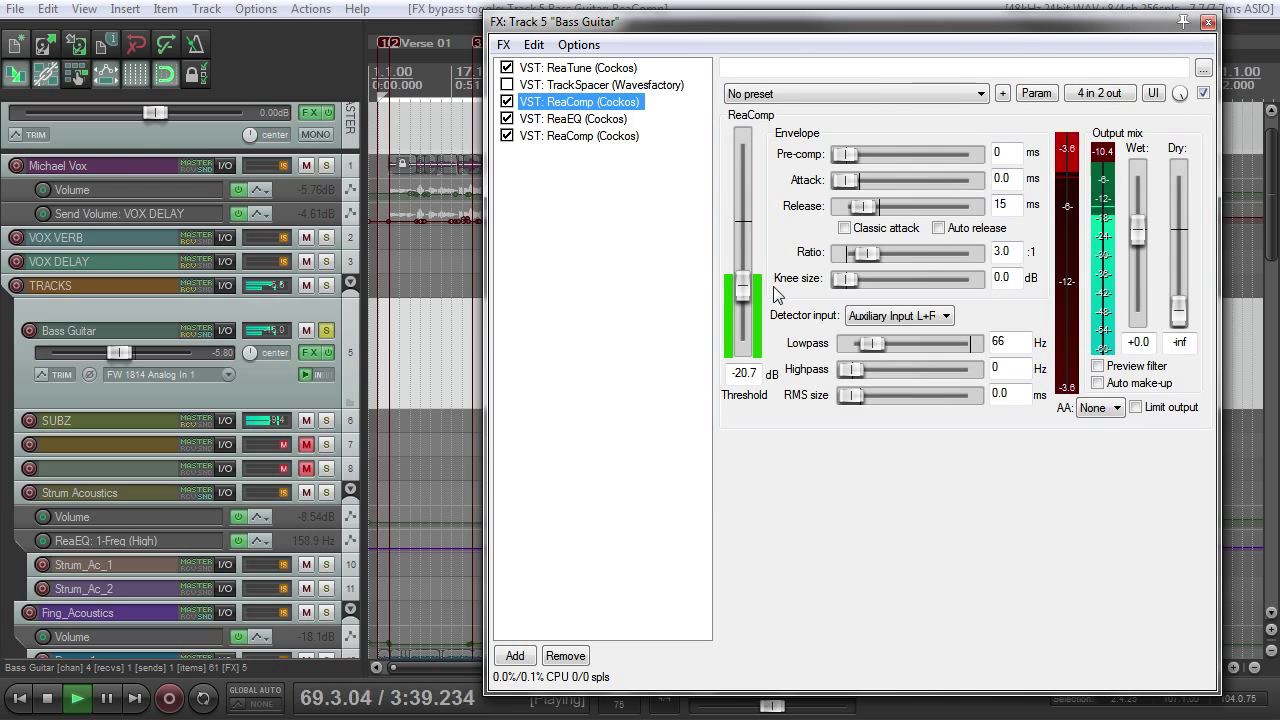
{"action": "left_click_drag", "start_coordinate": [868, 251], "coordinate": [912, 253]}
{"action": "left_click_drag", "start_coordinate": [752, 287], "coordinate": [752, 299]}
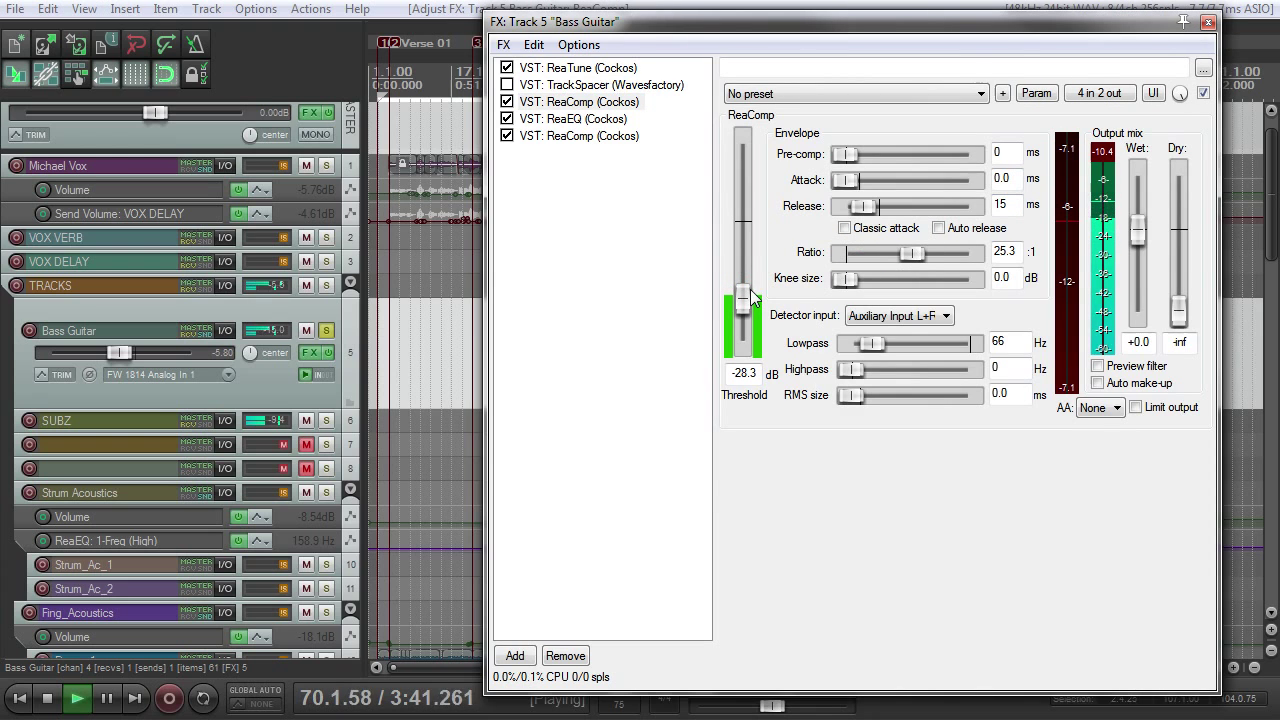
{"action": "left_click_drag", "start_coordinate": [750, 292], "coordinate": [750, 298]}
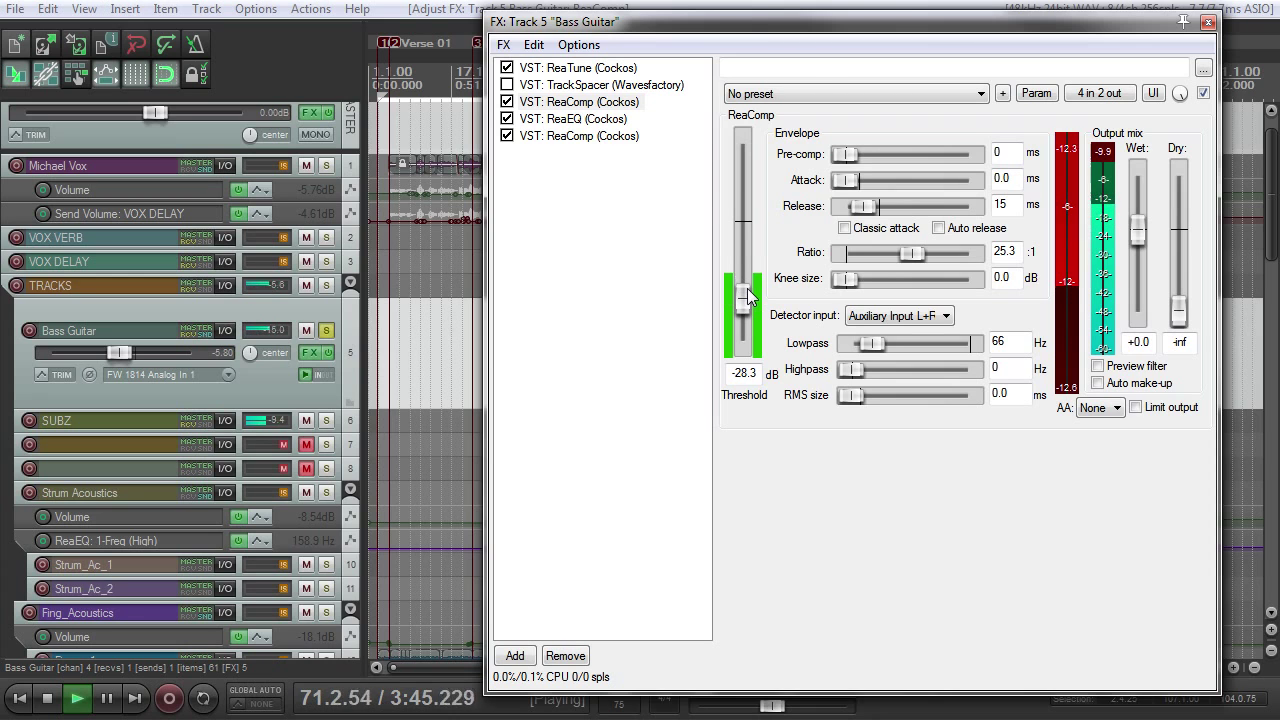
Bypass the first ReaComp, re-enable TrackSpacer to compare the ducking during playback, and stop
{"action": "left_click", "coordinate": [507, 101]}
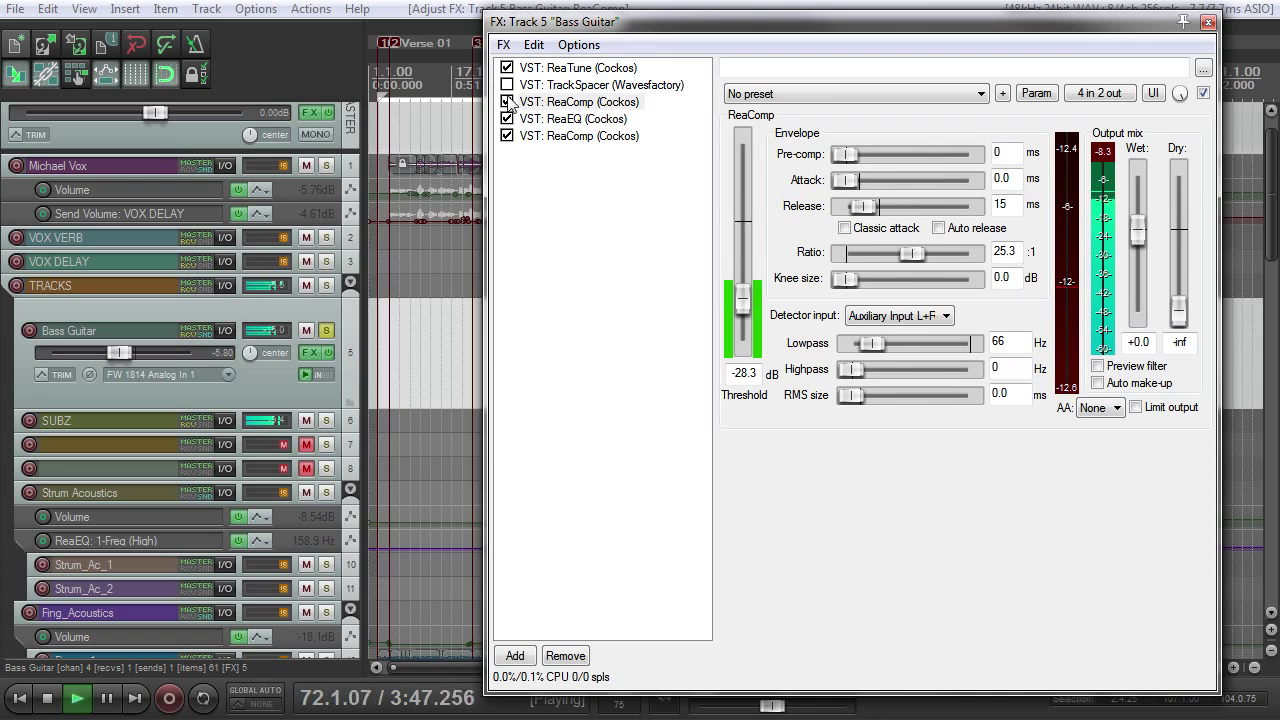
{"action": "left_click", "coordinate": [507, 84]}
{"action": "left_click", "coordinate": [588, 85]}
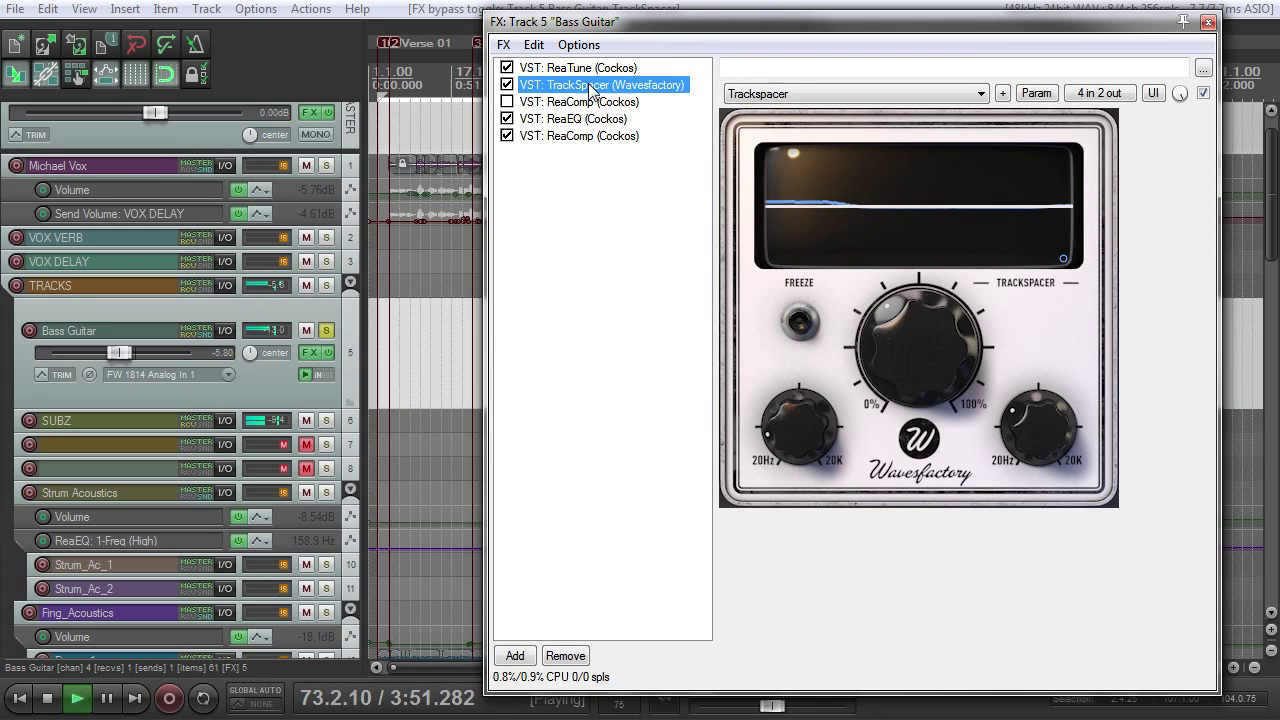
{"action": "key", "text": "space"}
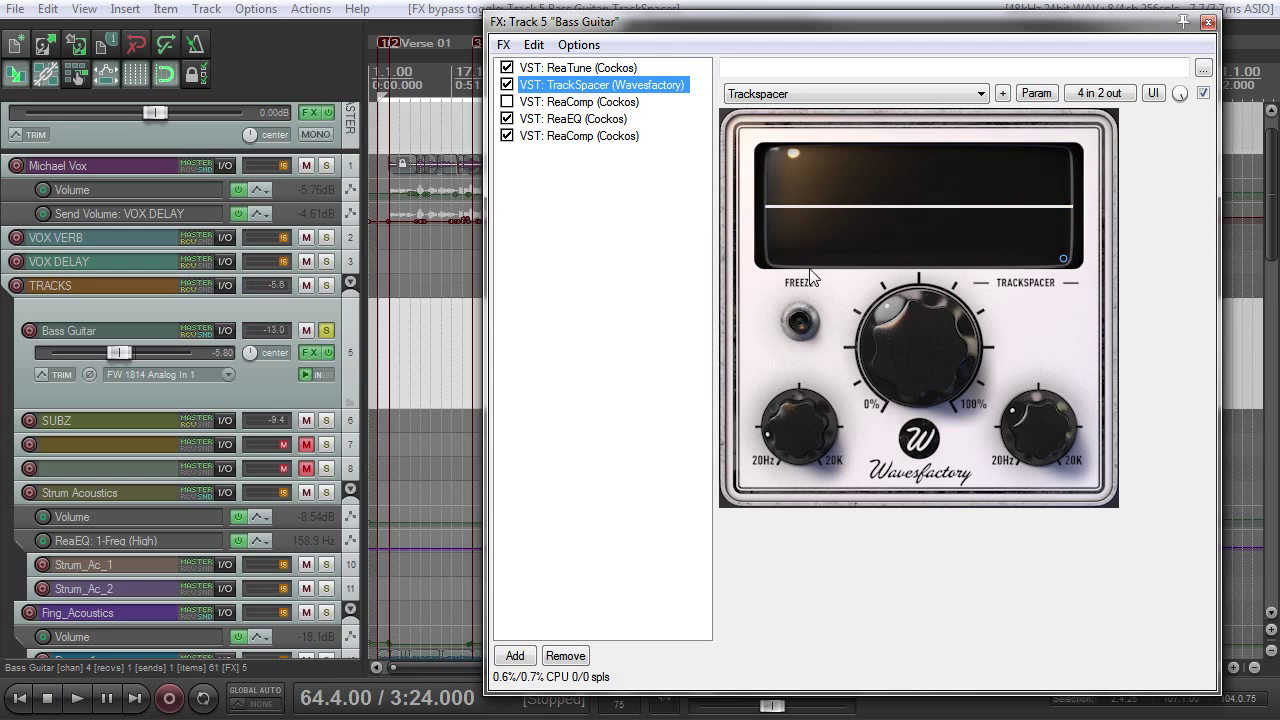
Examine the ReaEQ curve, the first ReaComp's sidechain settings, and TrackSpacer's frequency filter knobs in the Bass Guitar chain
{"action": "left_click", "coordinate": [590, 118]}
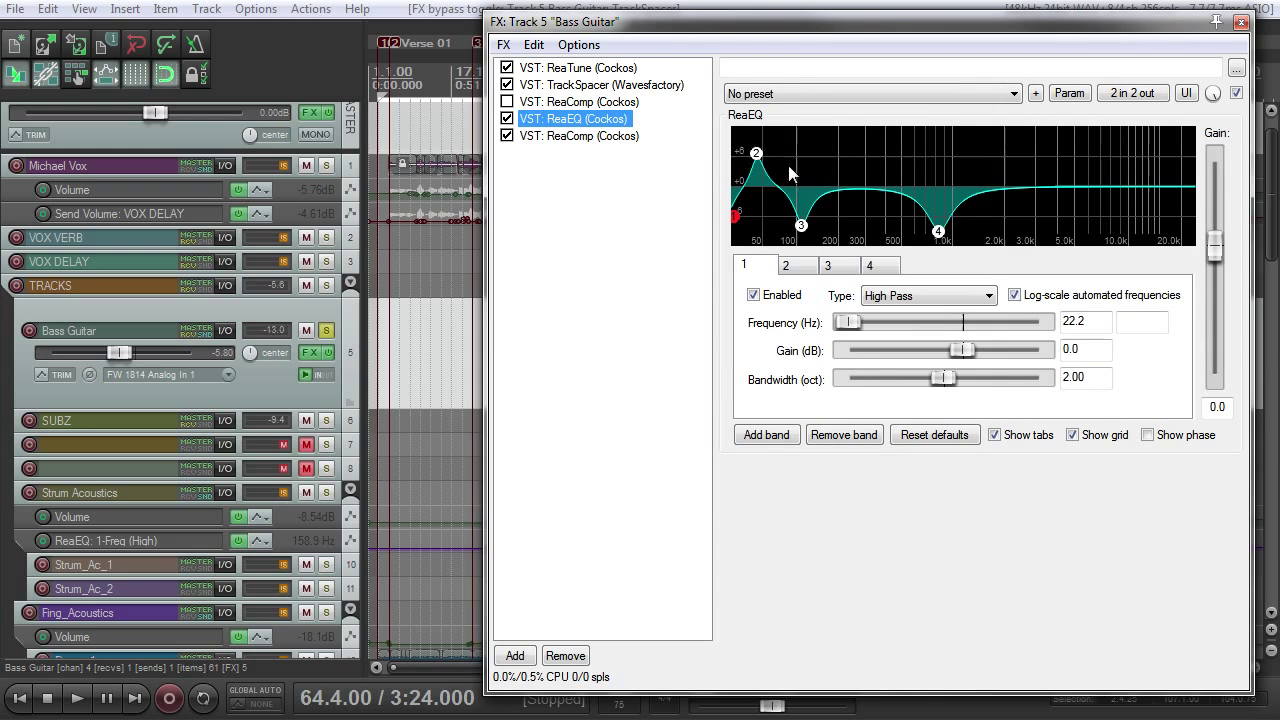
{"action": "left_click", "coordinate": [559, 86]}
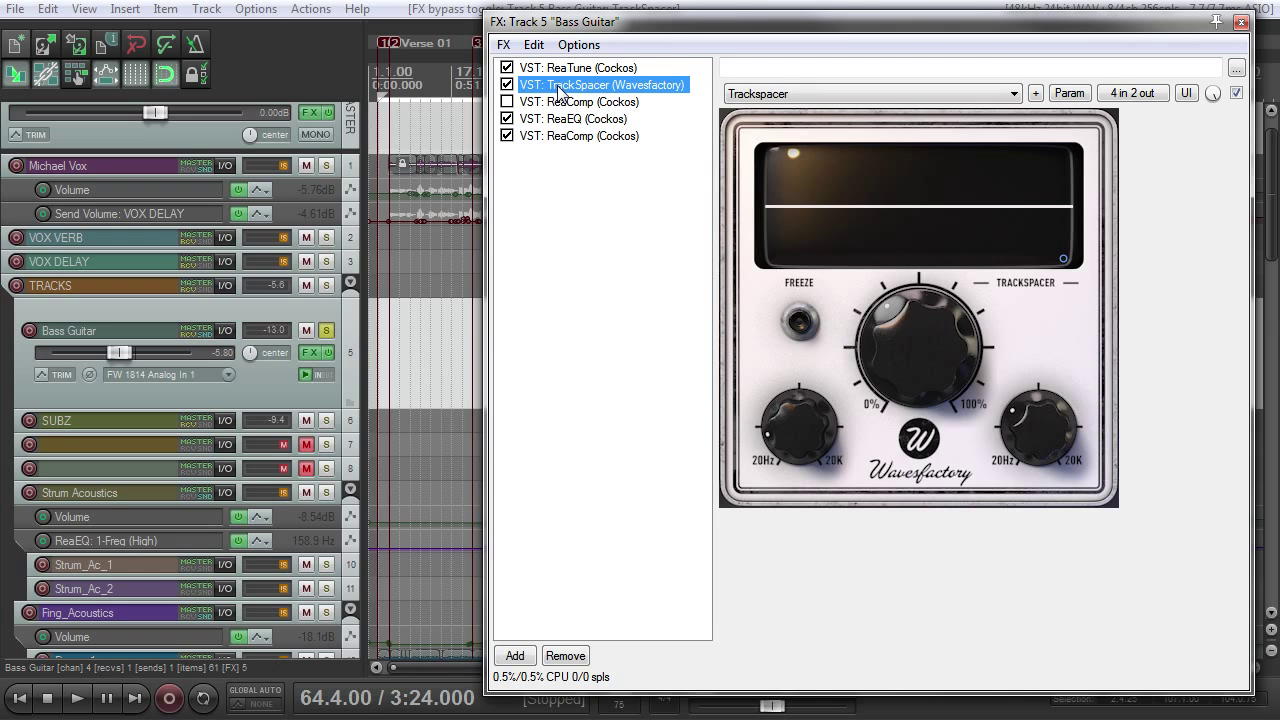
{"action": "left_click", "coordinate": [572, 104]}
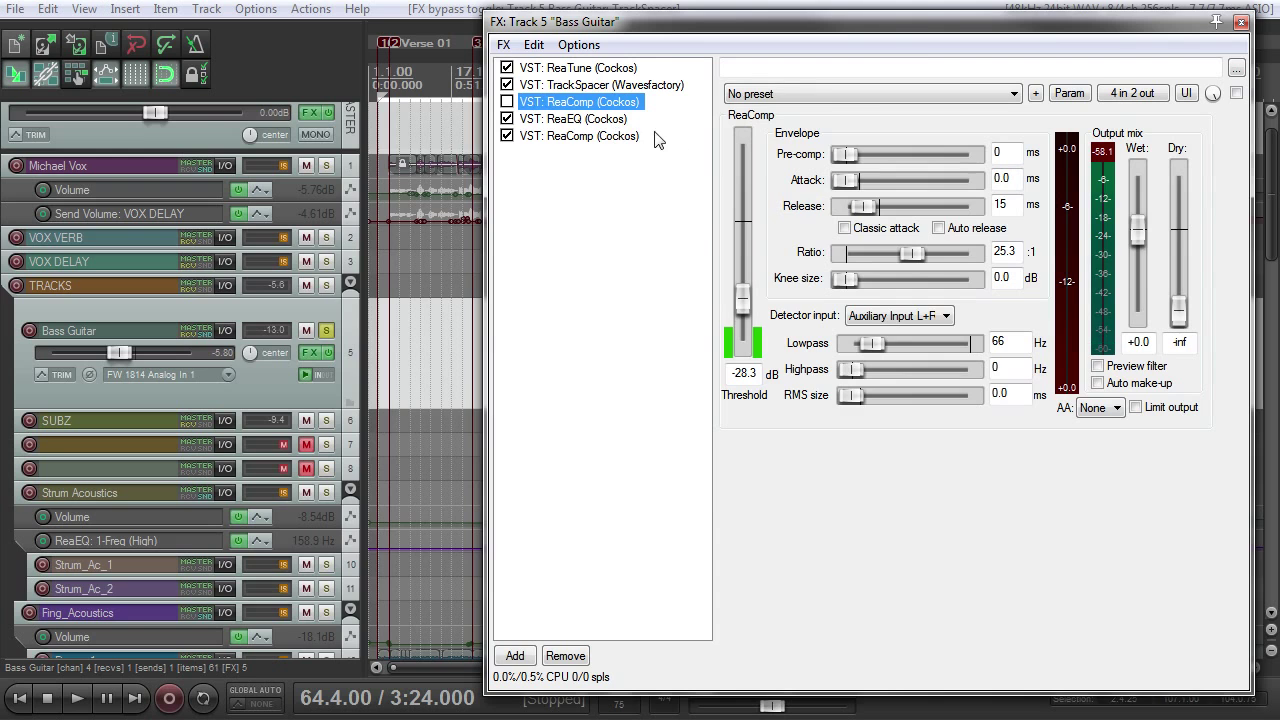
{"action": "left_click_drag", "start_coordinate": [1163, 22], "coordinate": [1113, 25]}
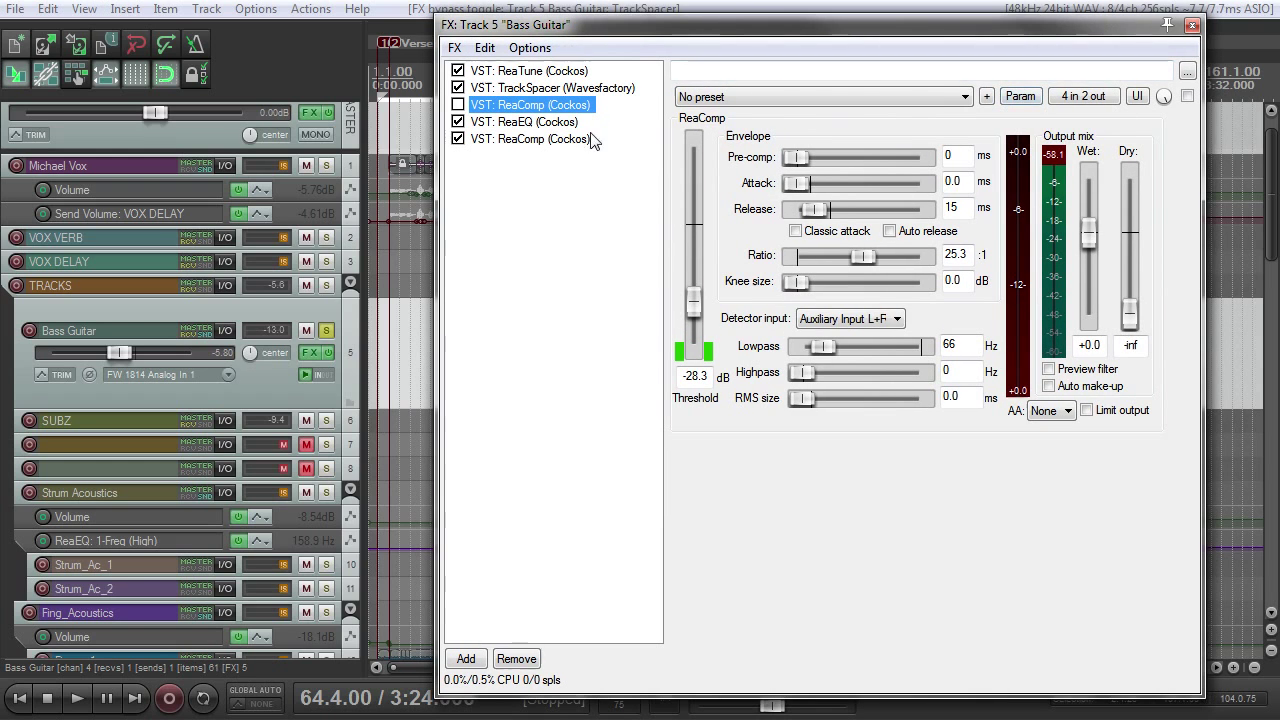
{"action": "left_click", "coordinate": [597, 88]}
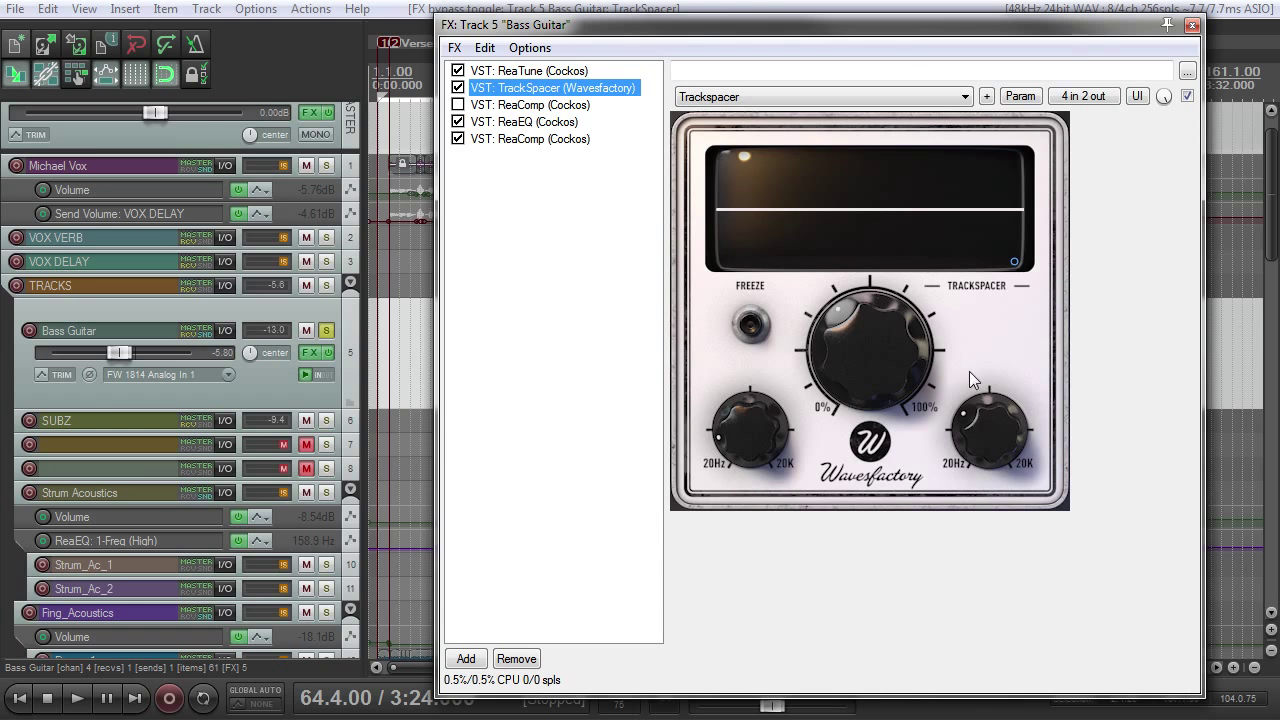
{"action": "mouse_move", "coordinate": [985, 418]}
{"action": "mouse_move", "coordinate": [935, 418]}
{"action": "mouse_move", "coordinate": [739, 437]}
Play the Bridge while setting TrackSpacer's low-frequency filter to 44 Hz and its ratio to 100%, and stop playback
{"action": "key", "text": "space"}
{"action": "left_click_drag", "start_coordinate": [739, 436], "coordinate": [739, 447]}
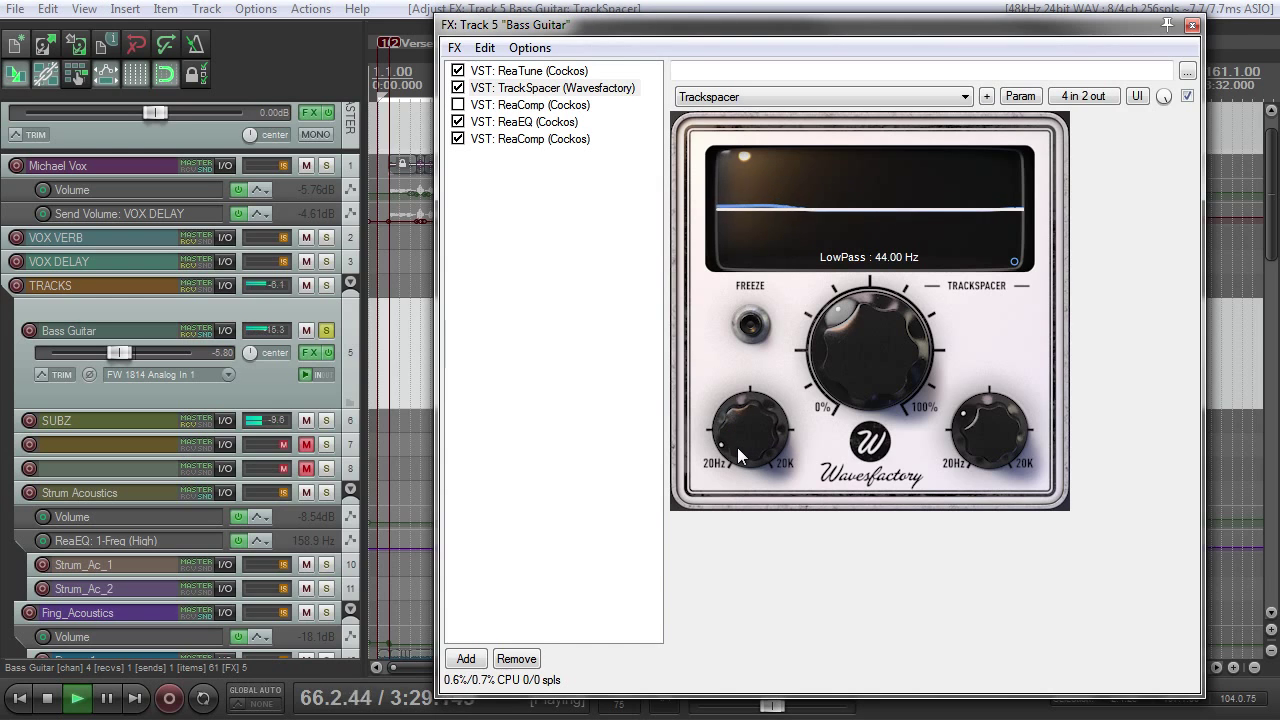
{"action": "left_click_drag", "start_coordinate": [850, 364], "coordinate": [896, 226]}
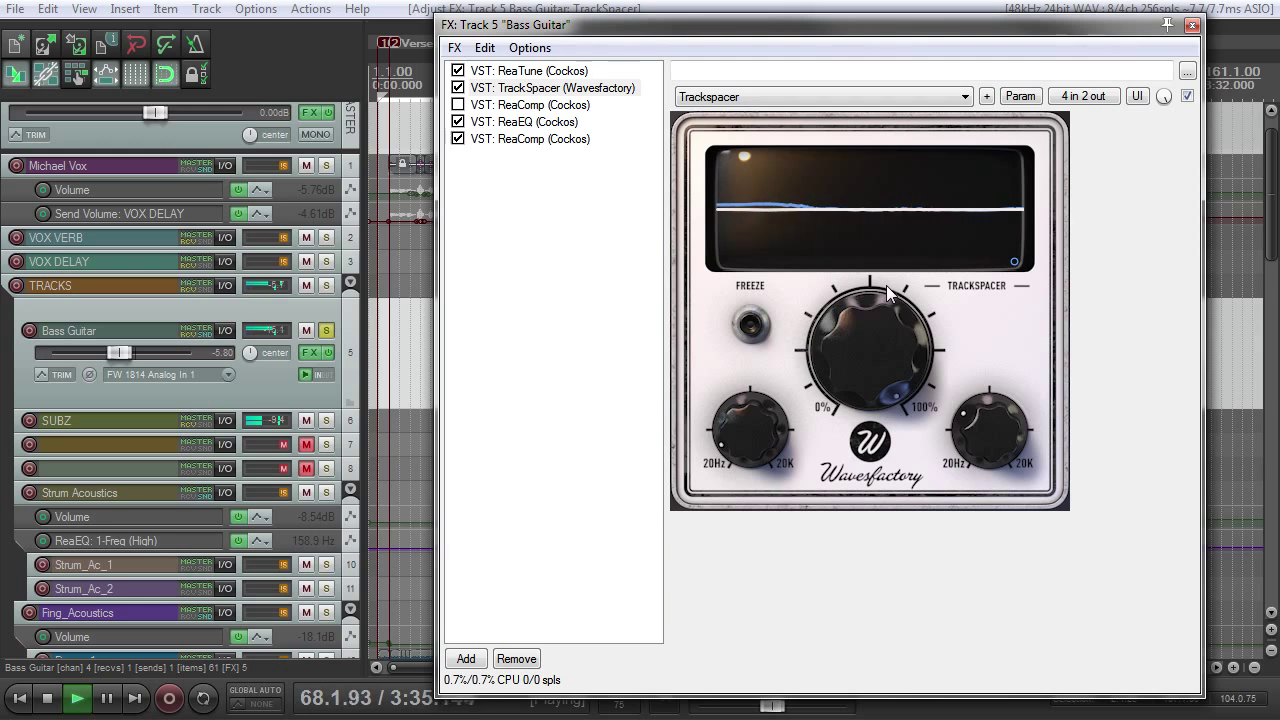
{"action": "key", "text": "space"}
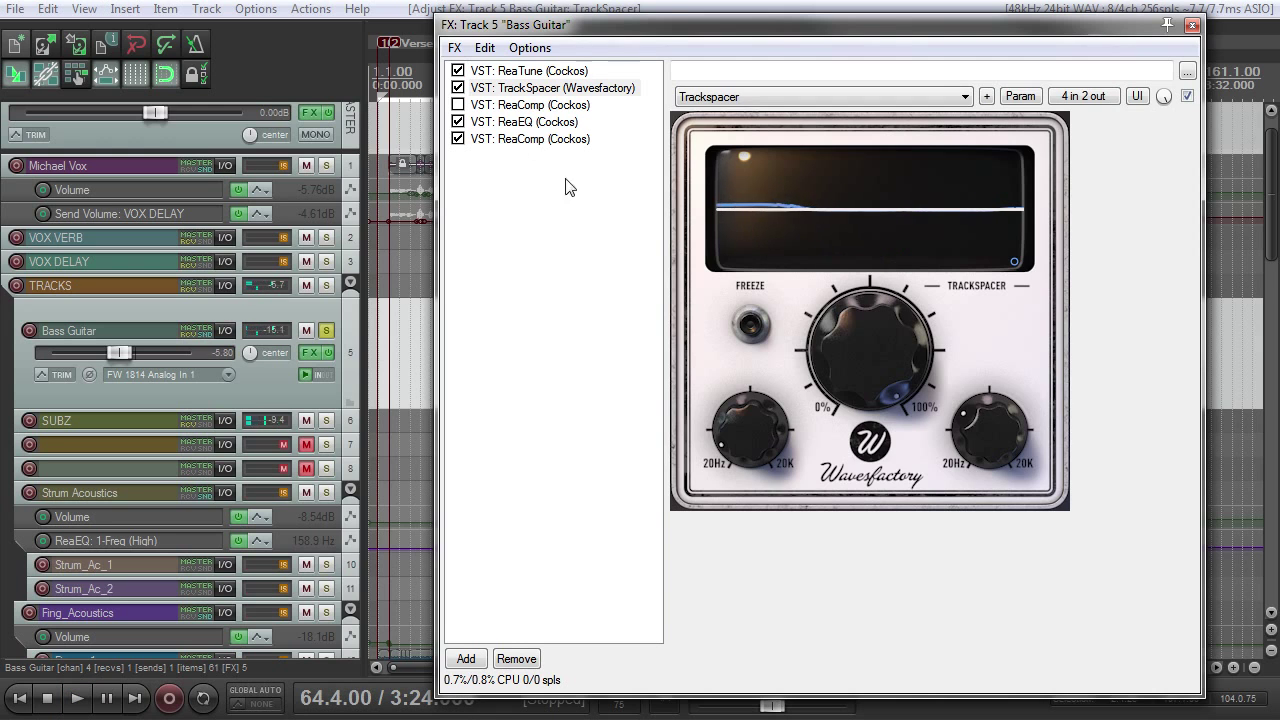
Switch from TrackSpacer to the first ReaComp, set its release to 27 ms, and audition the Bridge before and after the change
{"action": "left_click", "coordinate": [458, 87]}
{"action": "left_click", "coordinate": [458, 104]}
{"action": "left_click", "coordinate": [493, 104]}
{"action": "key", "text": "space"}
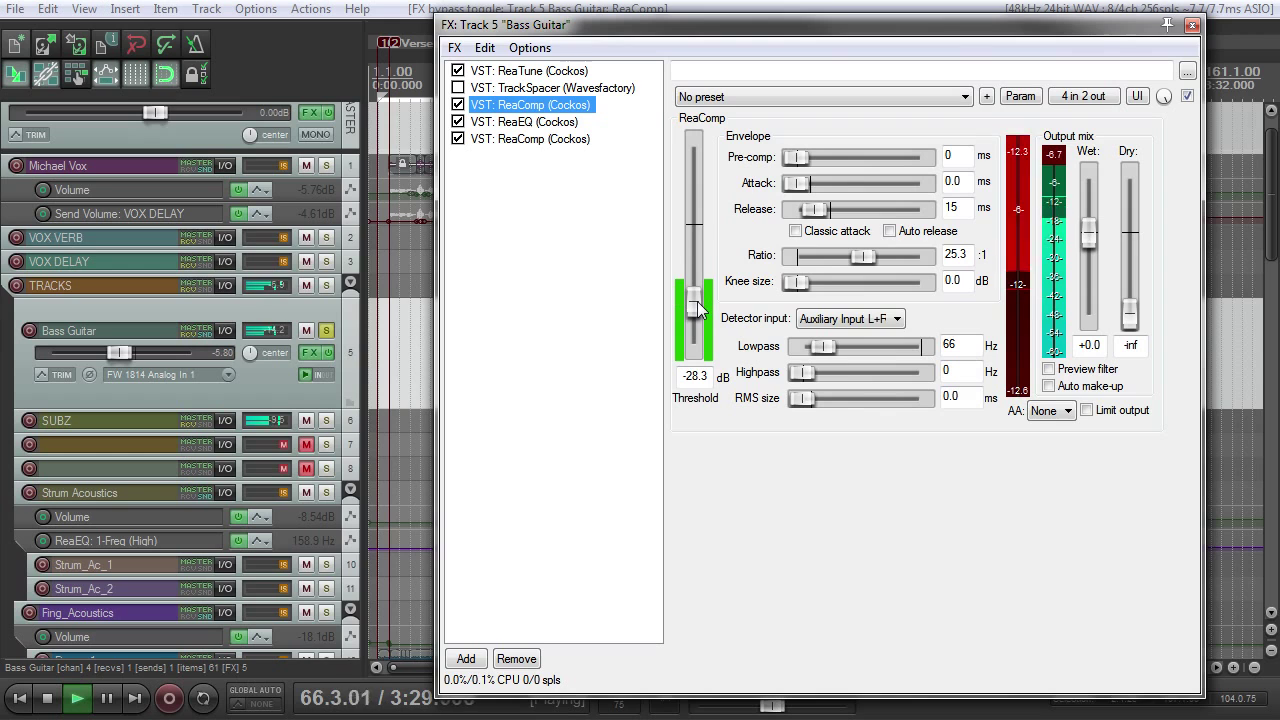
{"action": "key", "text": "space"}
{"action": "left_click_drag", "start_coordinate": [813, 209], "coordinate": [816, 213]}
{"action": "key", "text": "space"}
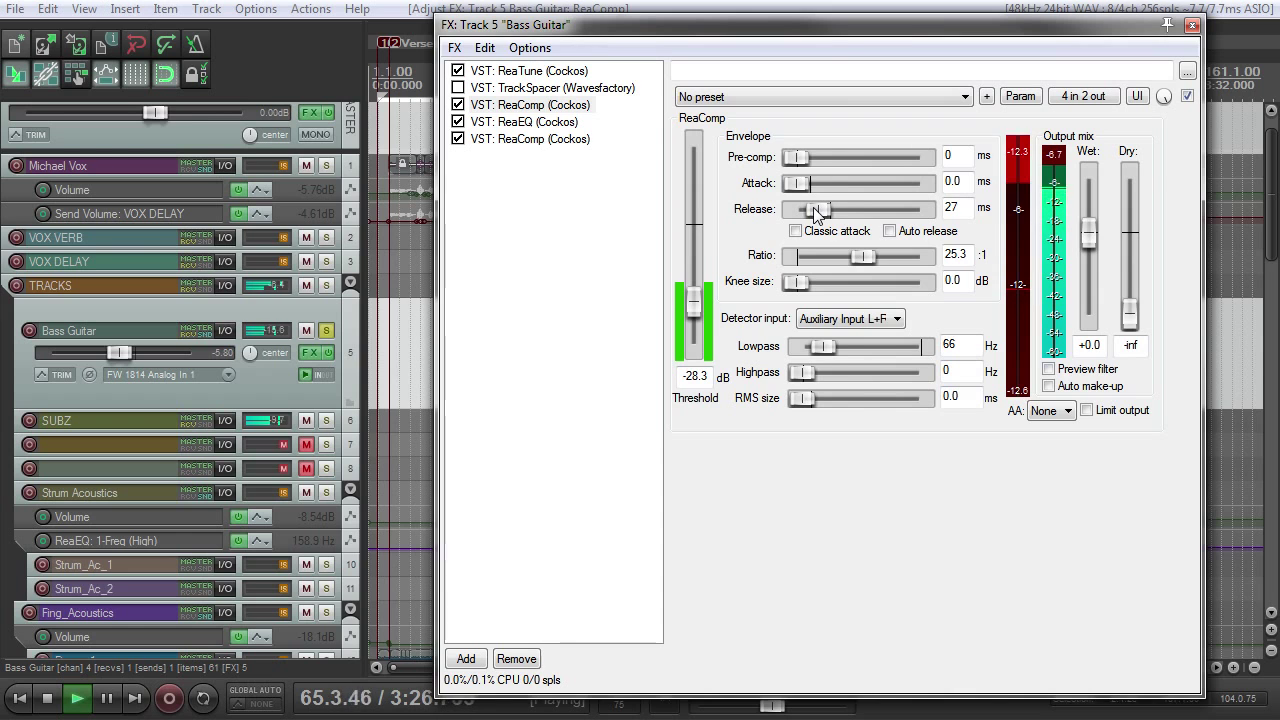
{"action": "key", "text": "space"}
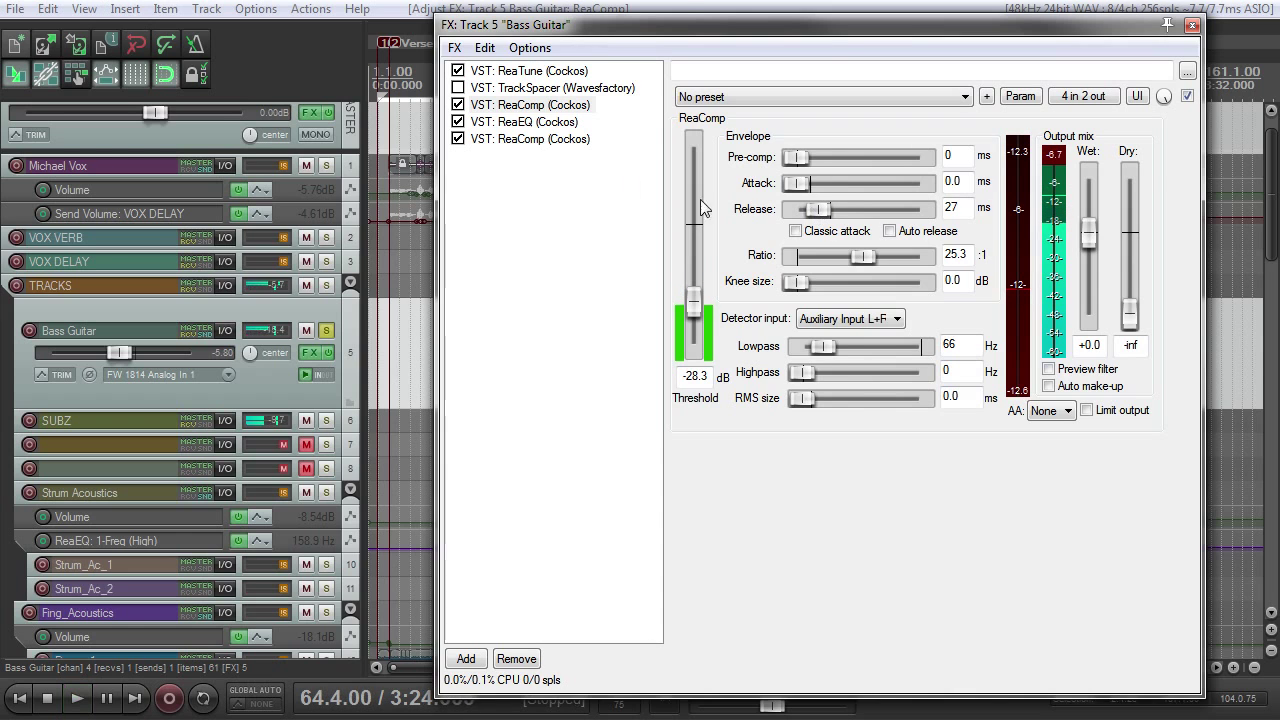
Switch back from ReaComp to TrackSpacer, audition the Bridge briefly, and turn TrackSpacer's ratio down
{"action": "left_click", "coordinate": [458, 105]}
{"action": "left_click", "coordinate": [458, 89]}
{"action": "key", "text": "space"}
{"action": "mouse_move", "coordinate": [848, 326]}
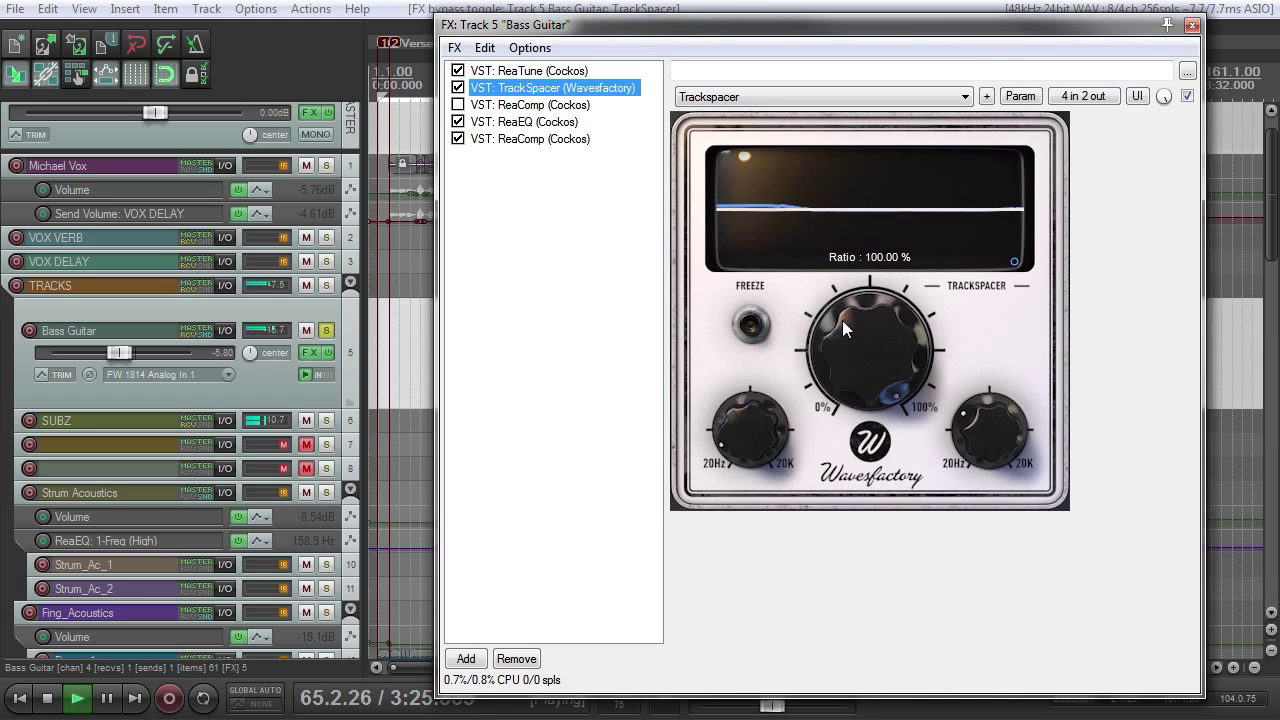
{"action": "key", "text": "space"}
{"action": "left_click_drag", "start_coordinate": [842, 320], "coordinate": [816, 410]}
{"action": "left_click", "coordinate": [588, 89]}
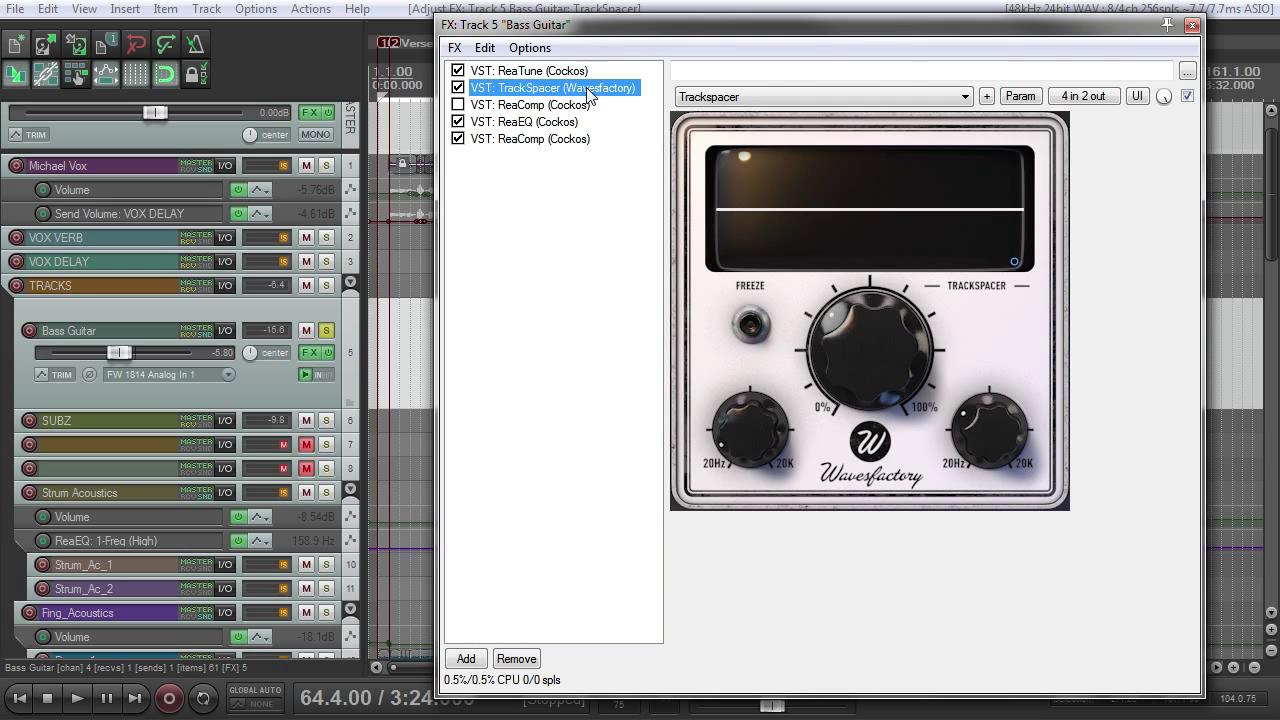
Close the Bass Guitar effects window and unsolo the Bass Guitar and Kick Drum tracks
{"action": "left_click", "coordinate": [1189, 26]}
{"action": "left_click", "coordinate": [326, 330]}
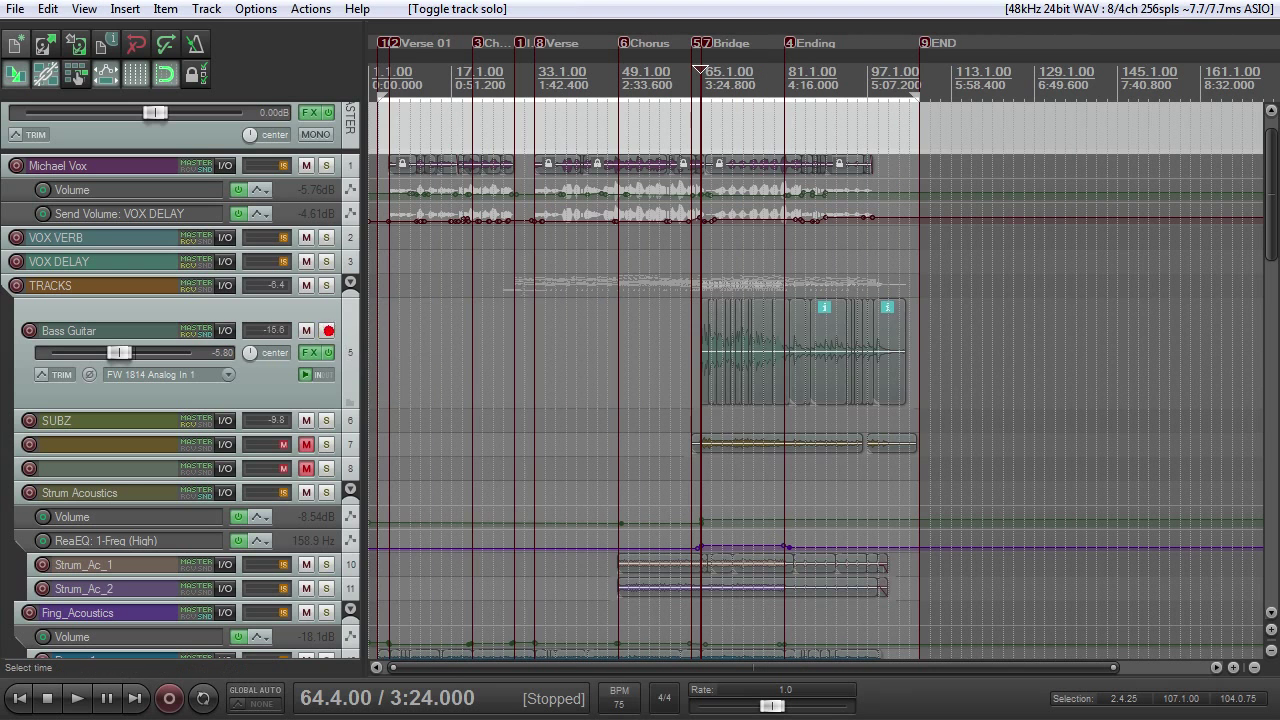
{"action": "scroll", "coordinate": [1227, 371], "scroll_direction": "down", "scroll_amount": 15}
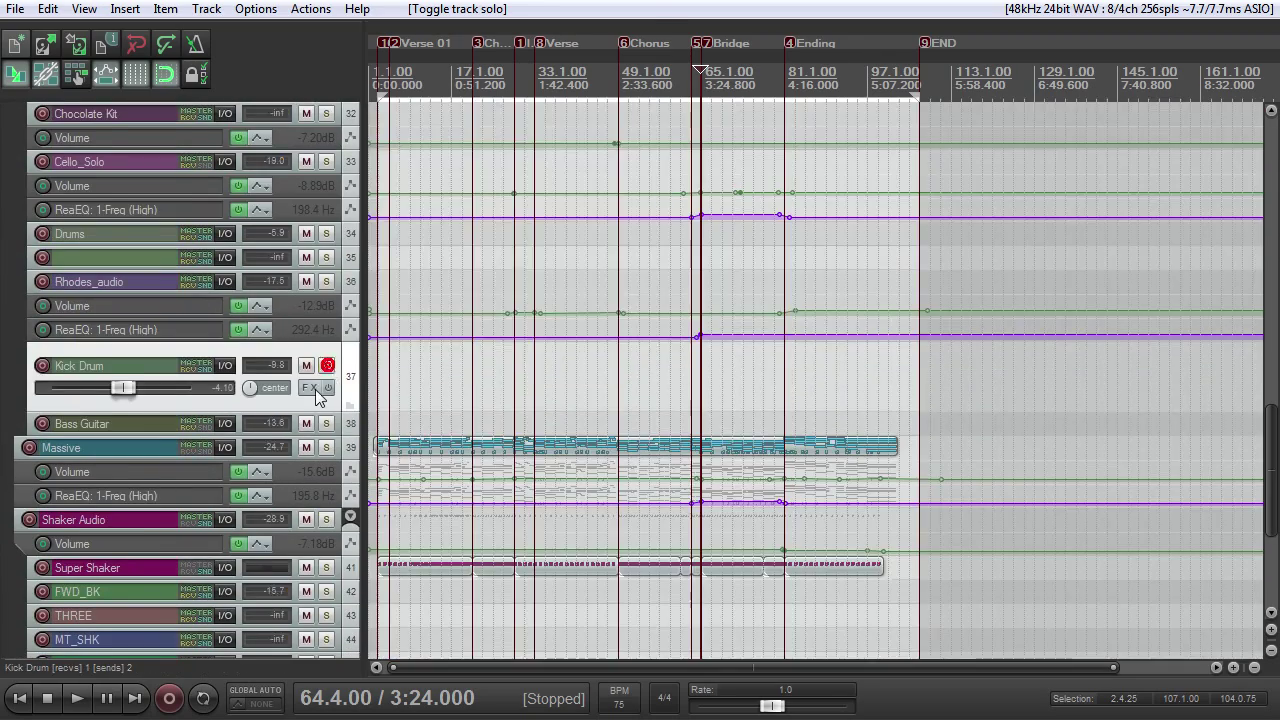
{"action": "left_click", "coordinate": [309, 387]}
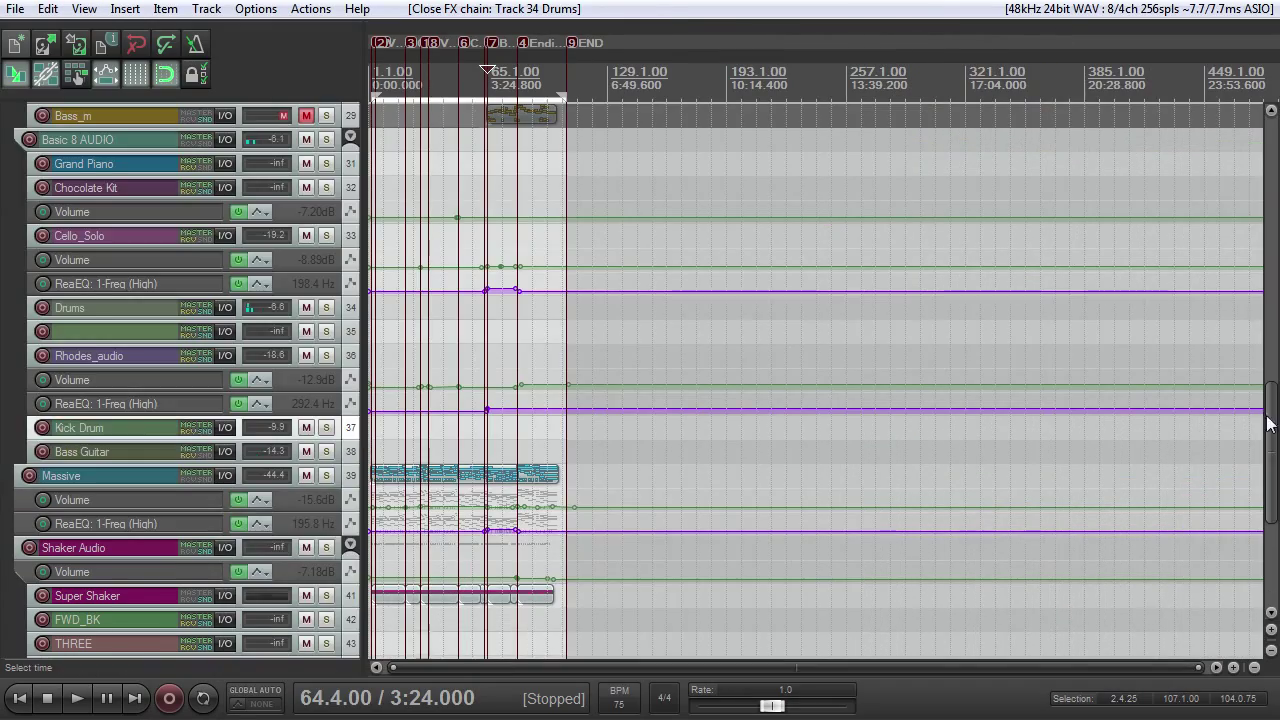
Return the edit cursor to the start of the song and zoom the timeline to show the whole arrangement
{"action": "scroll", "coordinate": [1218, 140], "scroll_direction": "up", "scroll_amount": 15}
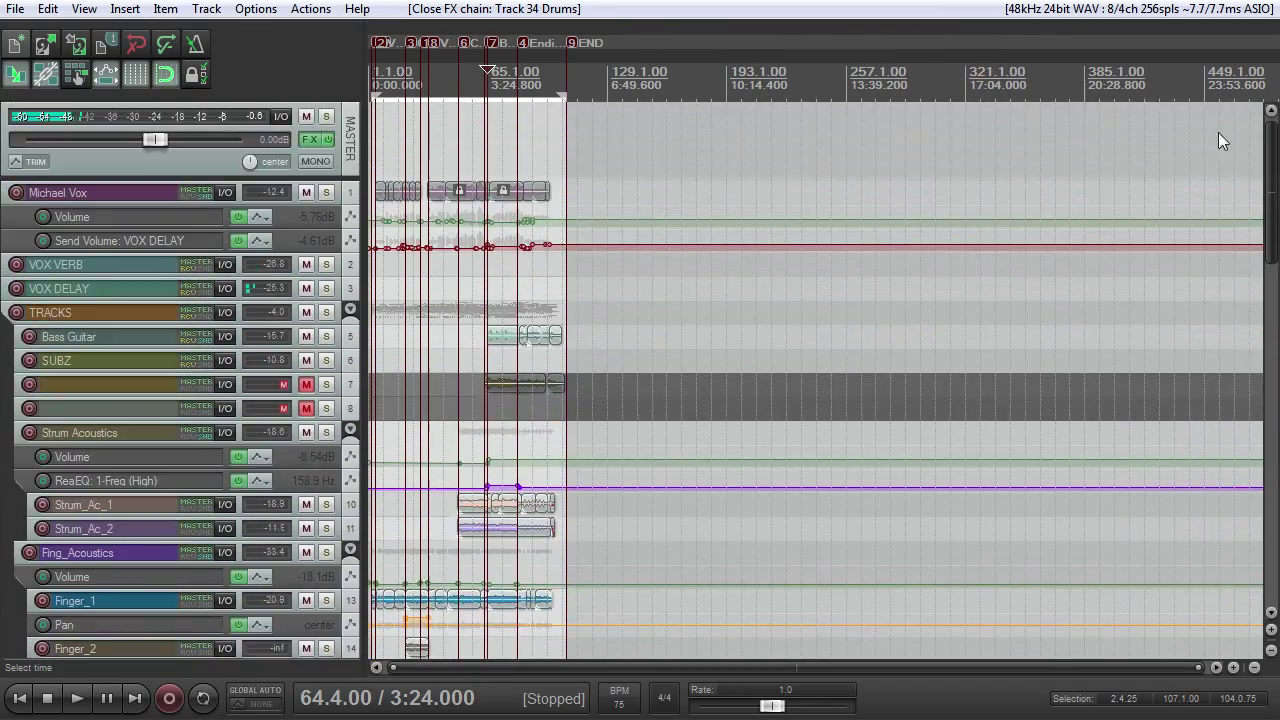
{"action": "scroll", "coordinate": [1231, 369], "scroll_direction": "down", "scroll_amount": 7}
{"action": "scroll", "coordinate": [737, 292], "scroll_direction": "up", "scroll_amount": 3}
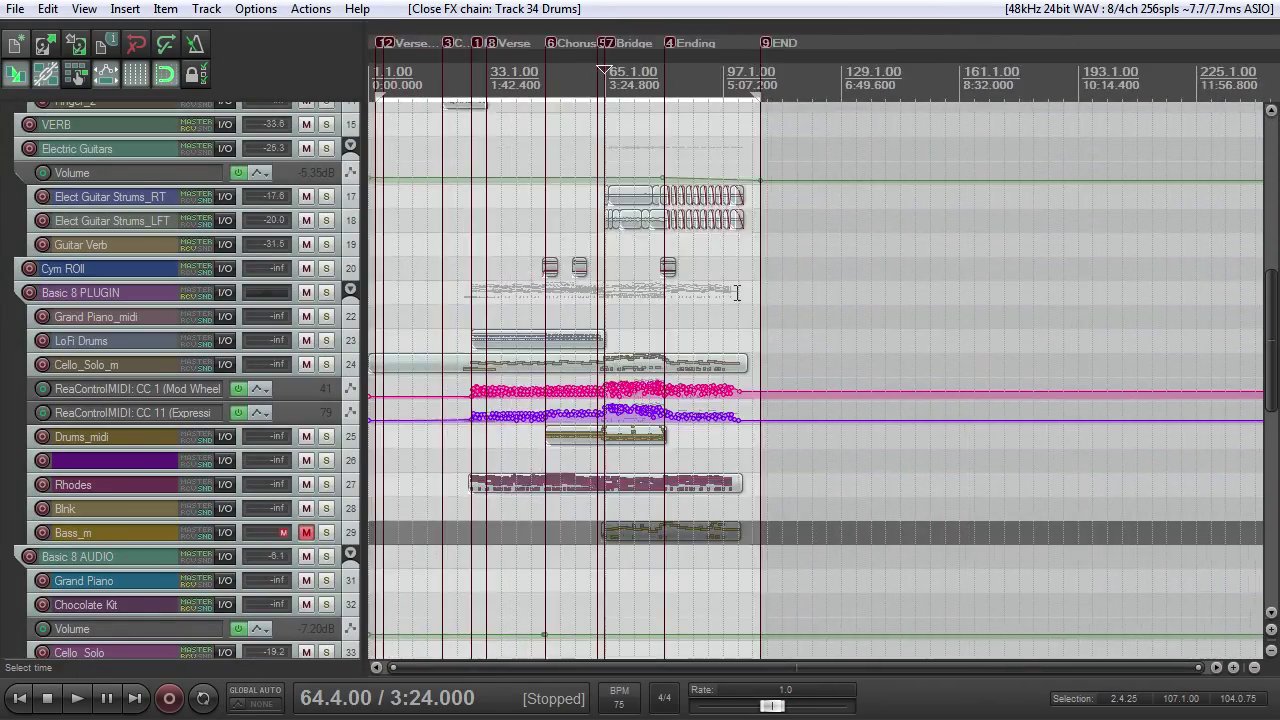
{"action": "scroll", "coordinate": [737, 292], "scroll_direction": "up", "scroll_amount": 2}
{"action": "key", "text": "Home"}
{"action": "scroll", "coordinate": [735, 288], "scroll_direction": "down", "scroll_amount": 3}
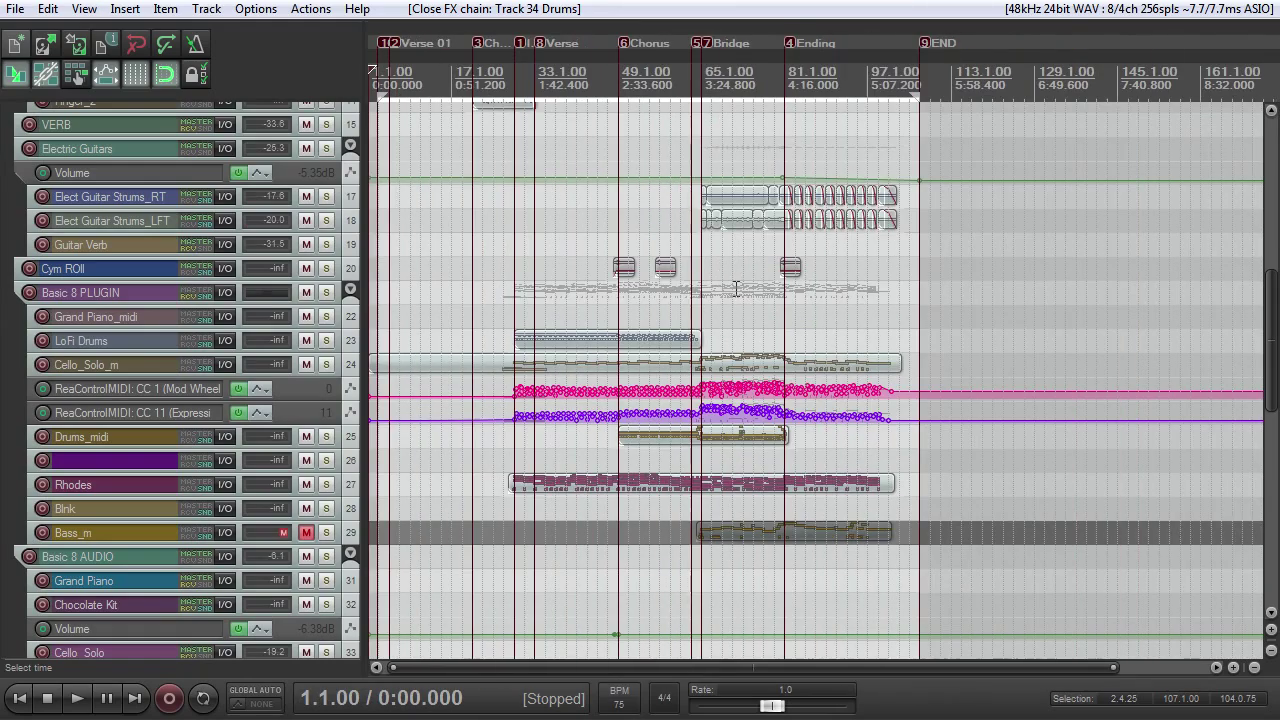
{"action": "scroll", "coordinate": [812, 300], "scroll_direction": "up", "scroll_amount": 1}
{"action": "scroll", "coordinate": [815, 300], "scroll_direction": "down", "scroll_amount": 3}
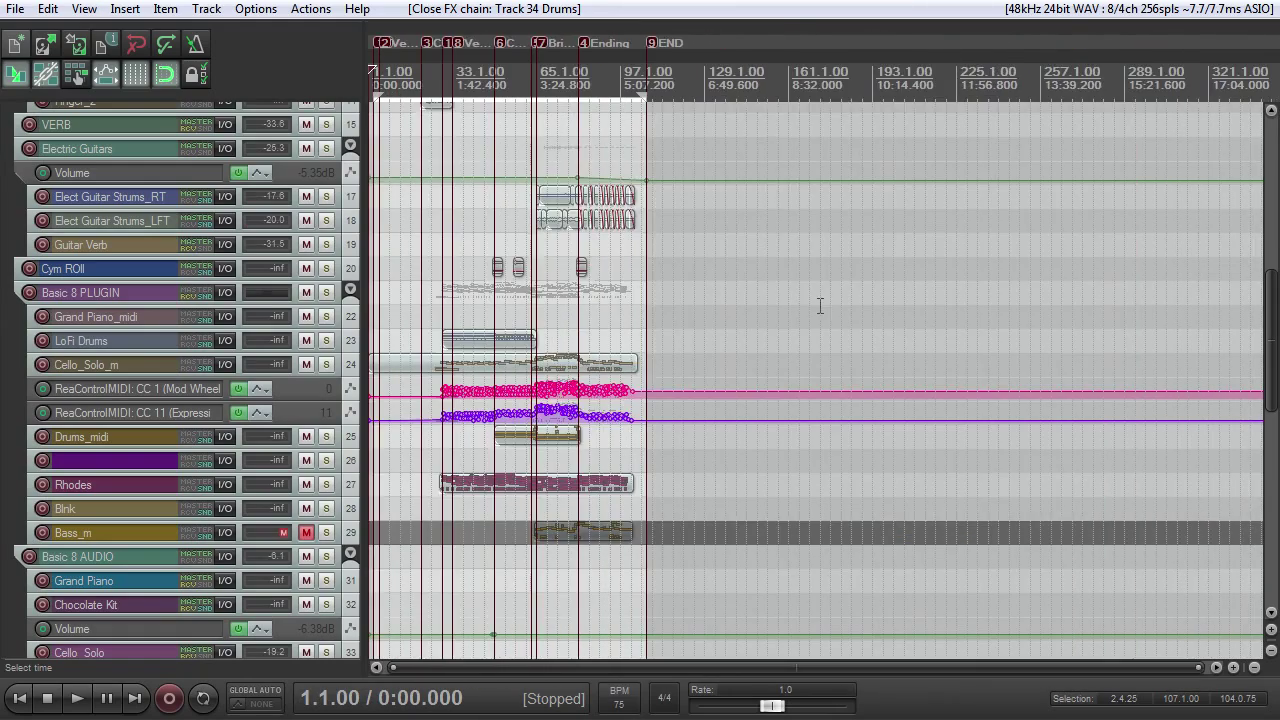
Go to the vocal track at the top of the project and enlarge it together with its two envelope lanes
{"action": "scroll", "coordinate": [820, 300], "scroll_direction": "up", "scroll_amount": 5}
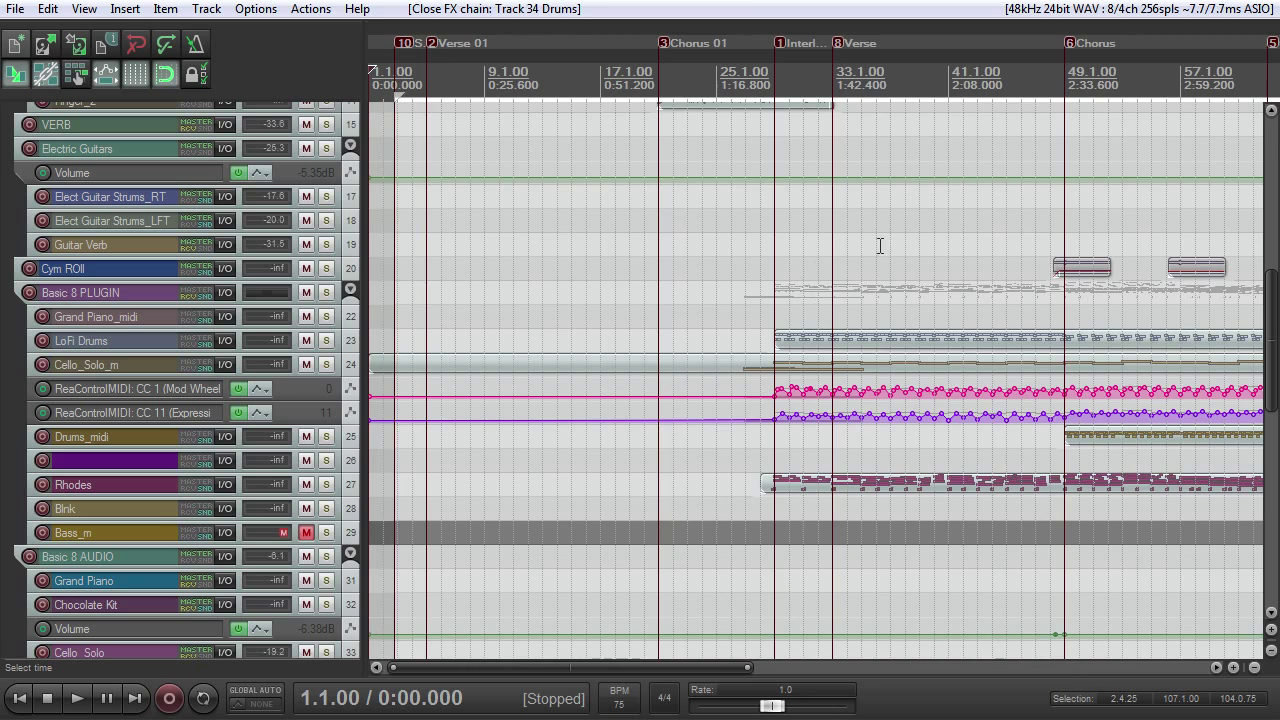
{"action": "scroll", "coordinate": [818, 268], "scroll_direction": "down", "scroll_amount": 4}
{"action": "scroll", "coordinate": [883, 249], "scroll_direction": "up", "scroll_amount": 3}
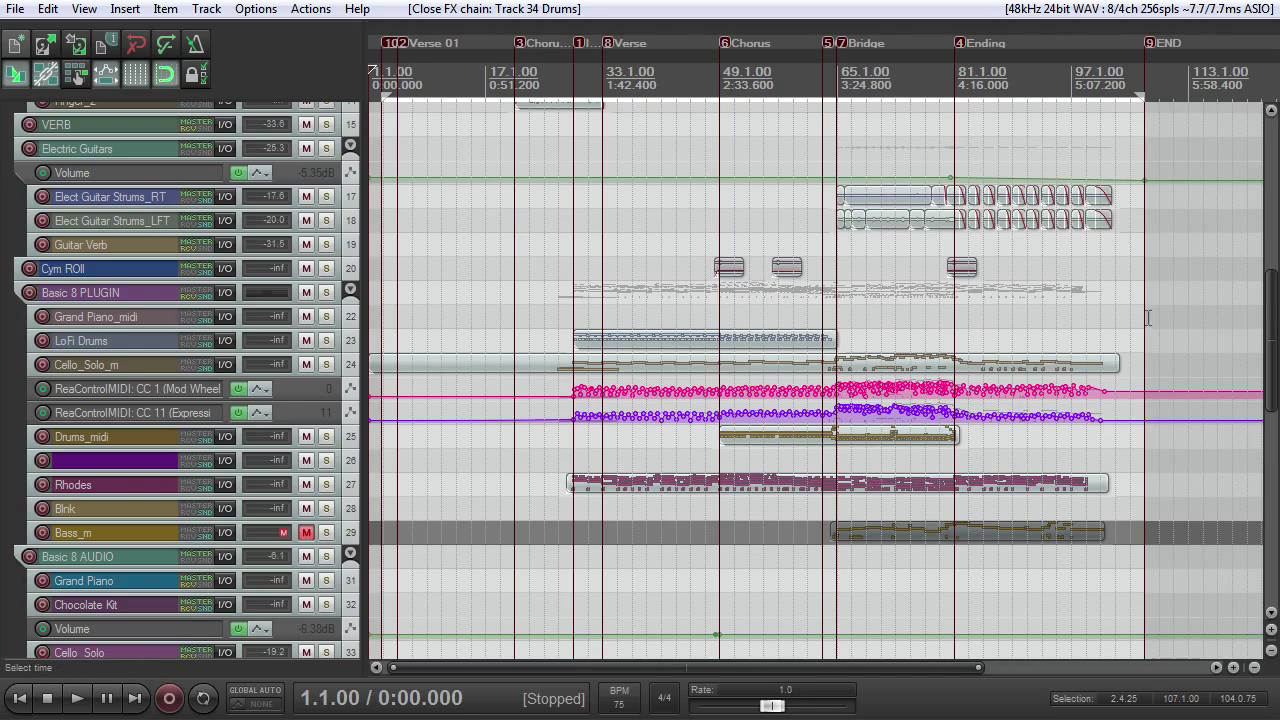
{"action": "scroll", "coordinate": [1277, 307], "scroll_direction": "down", "scroll_amount": 1}
{"action": "left_click_drag", "start_coordinate": [1277, 307], "coordinate": [1166, 143]}
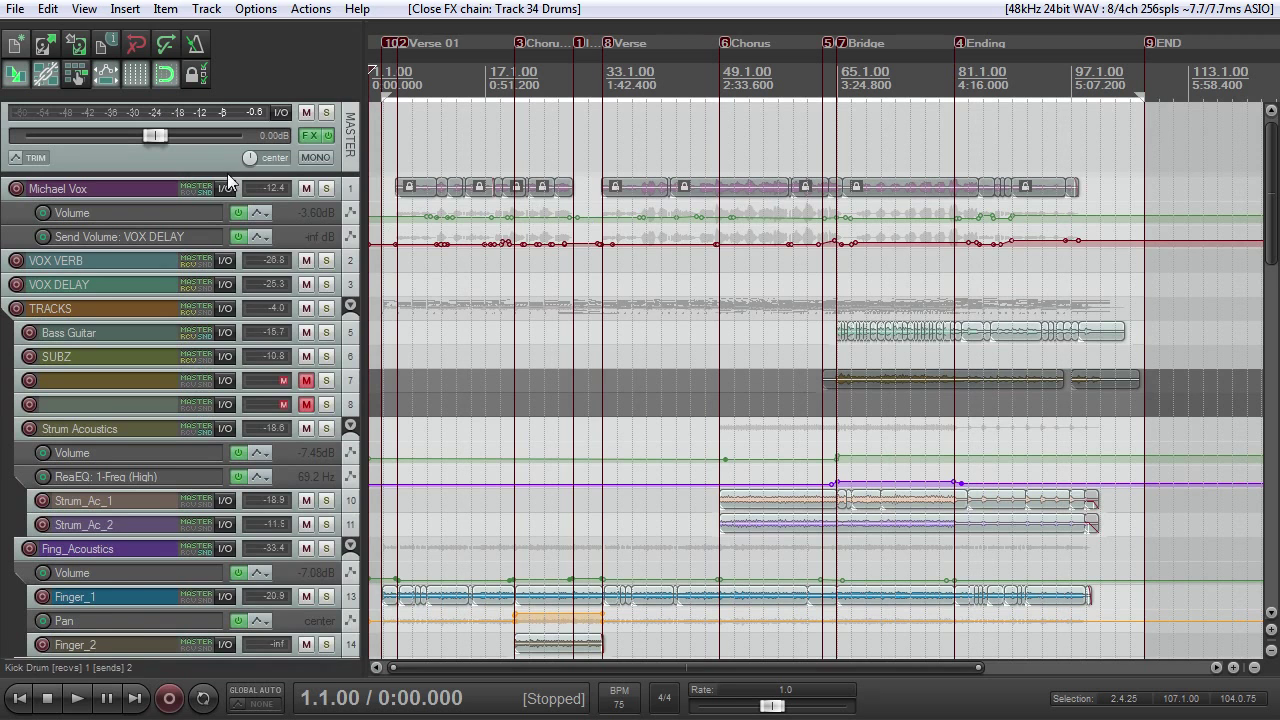
{"action": "left_click_drag", "start_coordinate": [213, 198], "coordinate": [214, 371]}
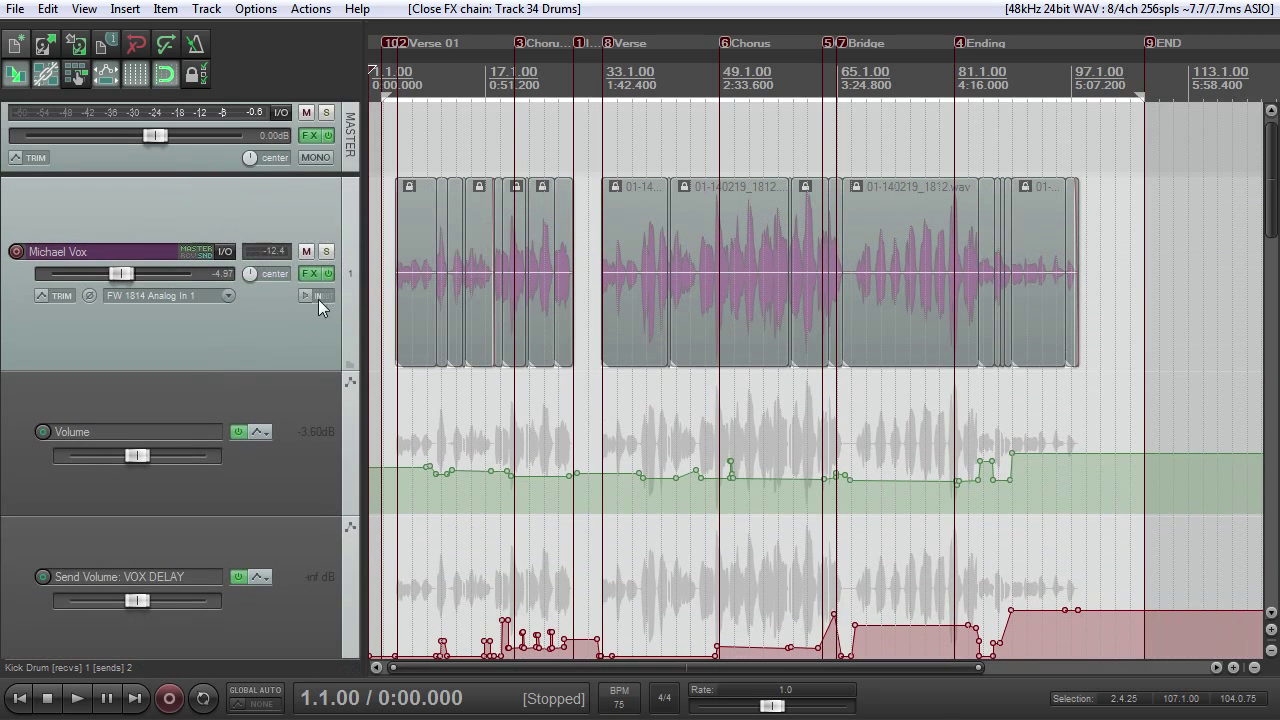
Open the vocal track's effects chain, inspect ReaXcomp and ReaTune's manual pitch correction, and close the effects window
{"action": "left_click", "coordinate": [310, 275]}
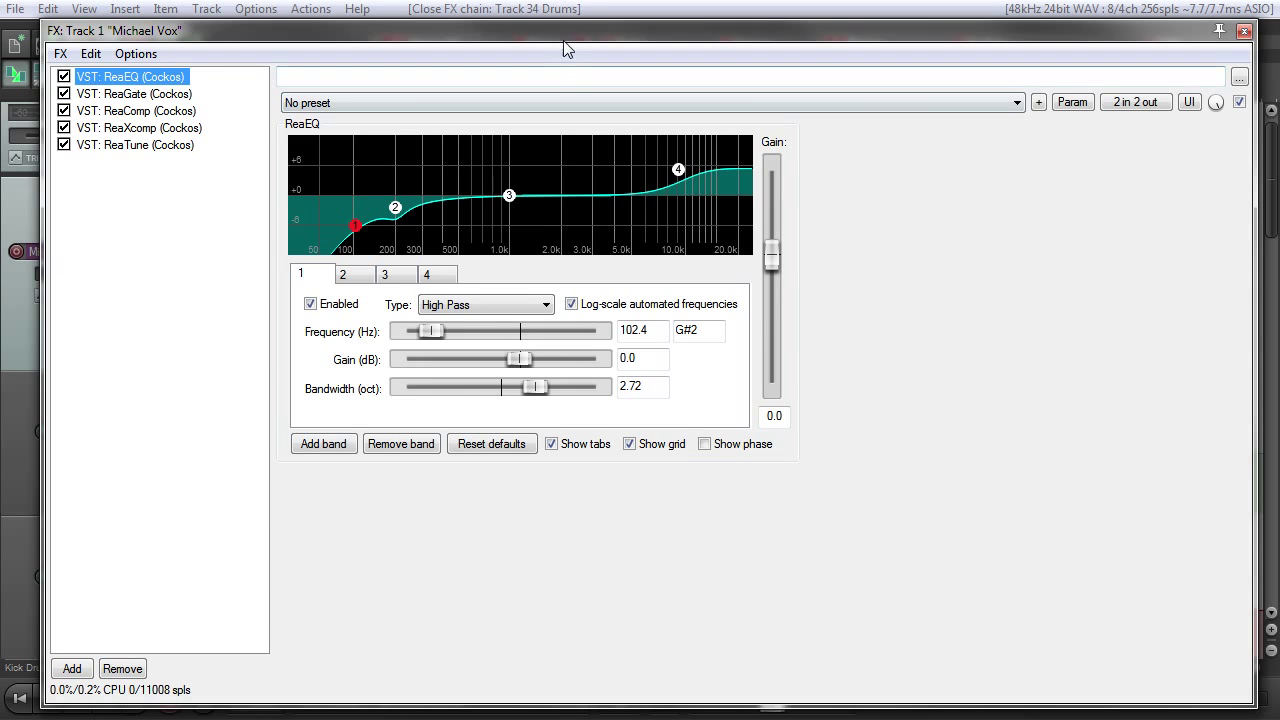
{"action": "left_click_drag", "start_coordinate": [567, 45], "coordinate": [561, 19]}
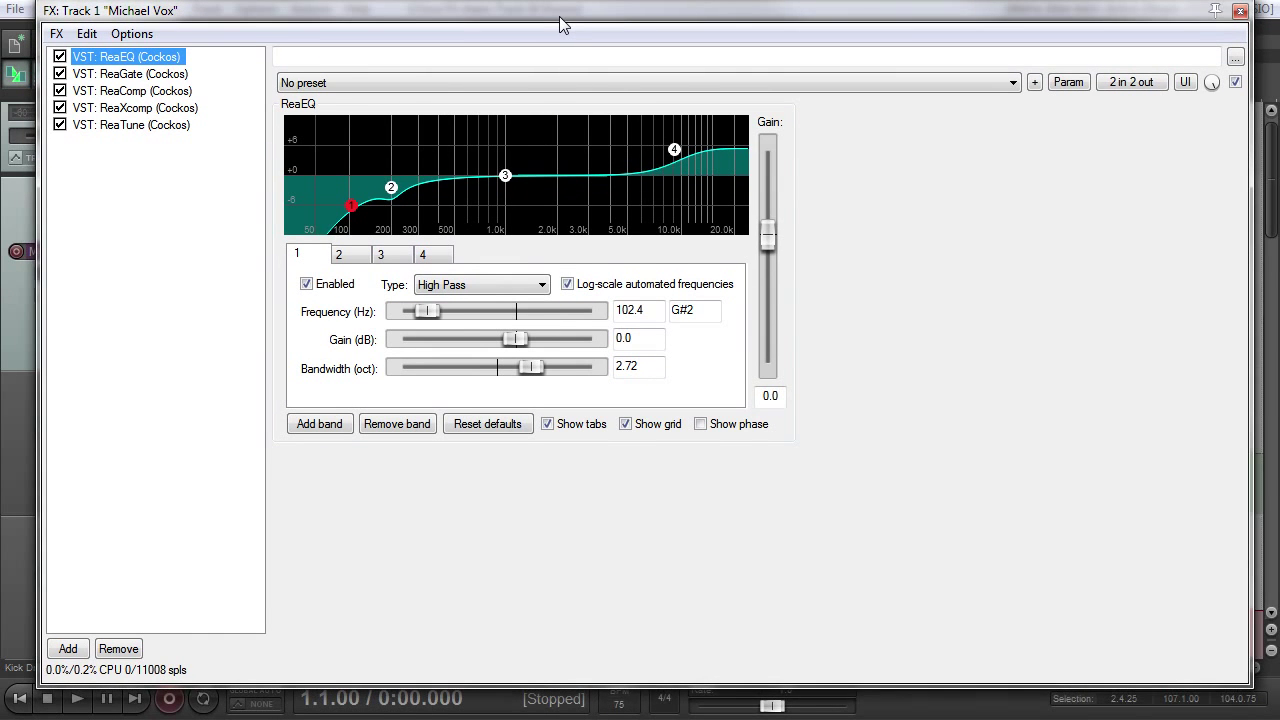
{"action": "left_click_drag", "start_coordinate": [560, 35], "coordinate": [563, 25]}
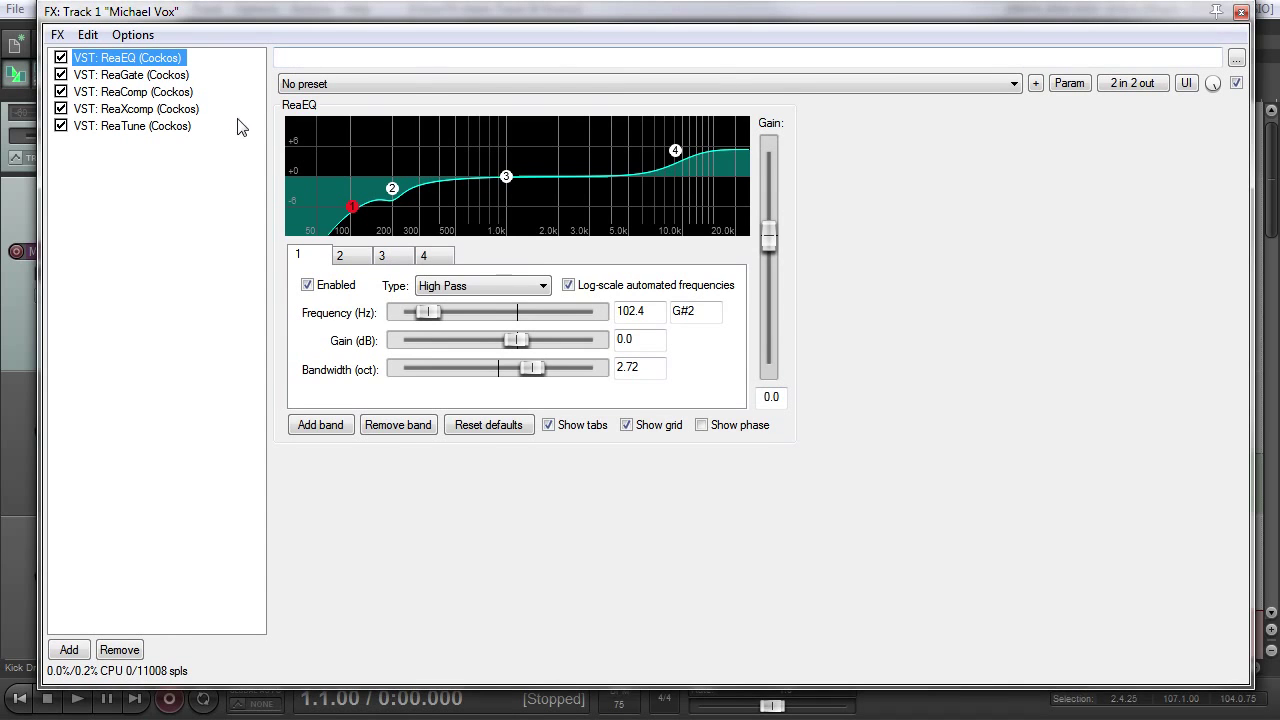
{"action": "left_click", "coordinate": [167, 109]}
{"action": "left_click", "coordinate": [166, 125]}
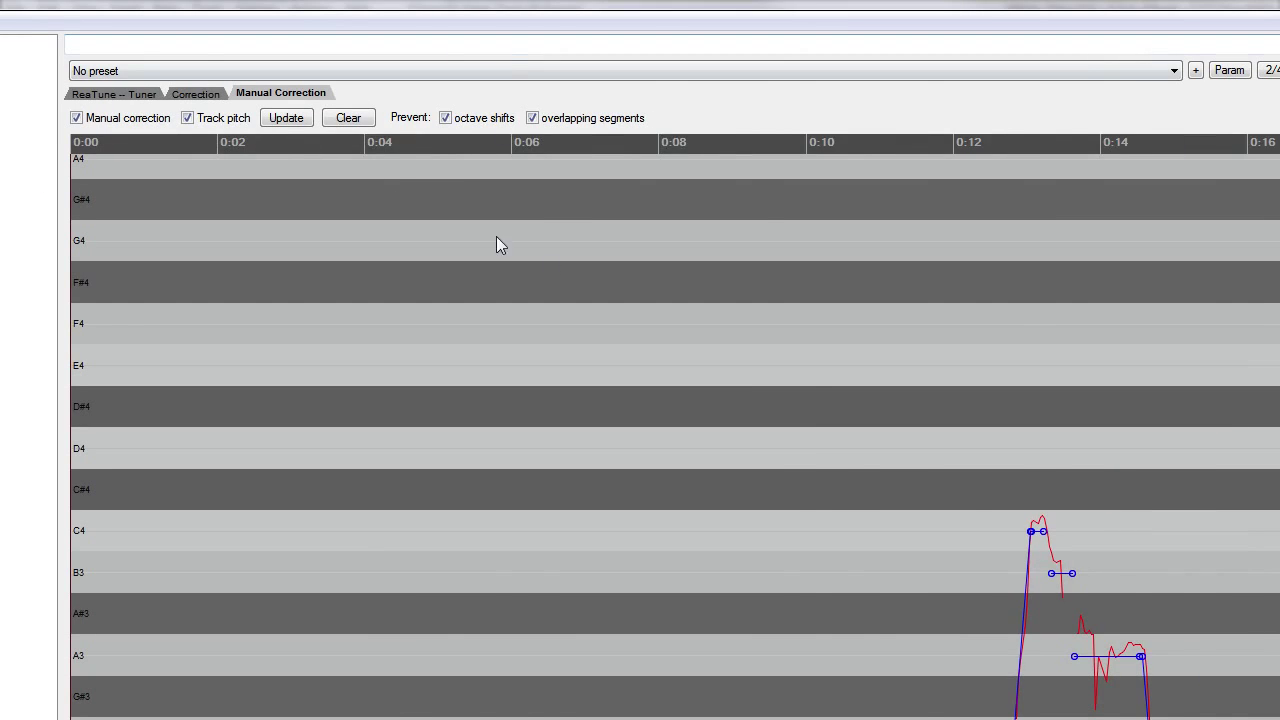
{"action": "scroll", "coordinate": [500, 245], "scroll_direction": "down", "scroll_amount": 3}
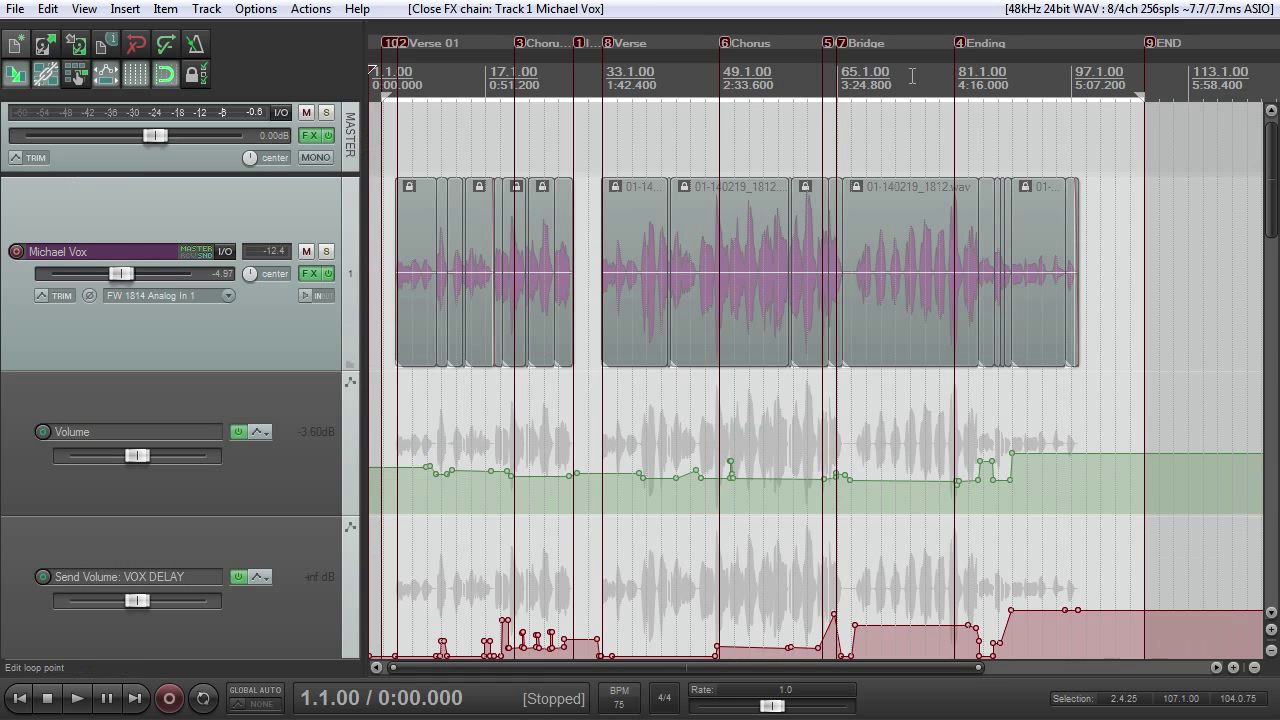
Examine the vocal clips and automation envelopes across the song, and shrink the tracks back to compact height
{"action": "scroll", "coordinate": [834, 176], "scroll_direction": "up", "scroll_amount": 3}
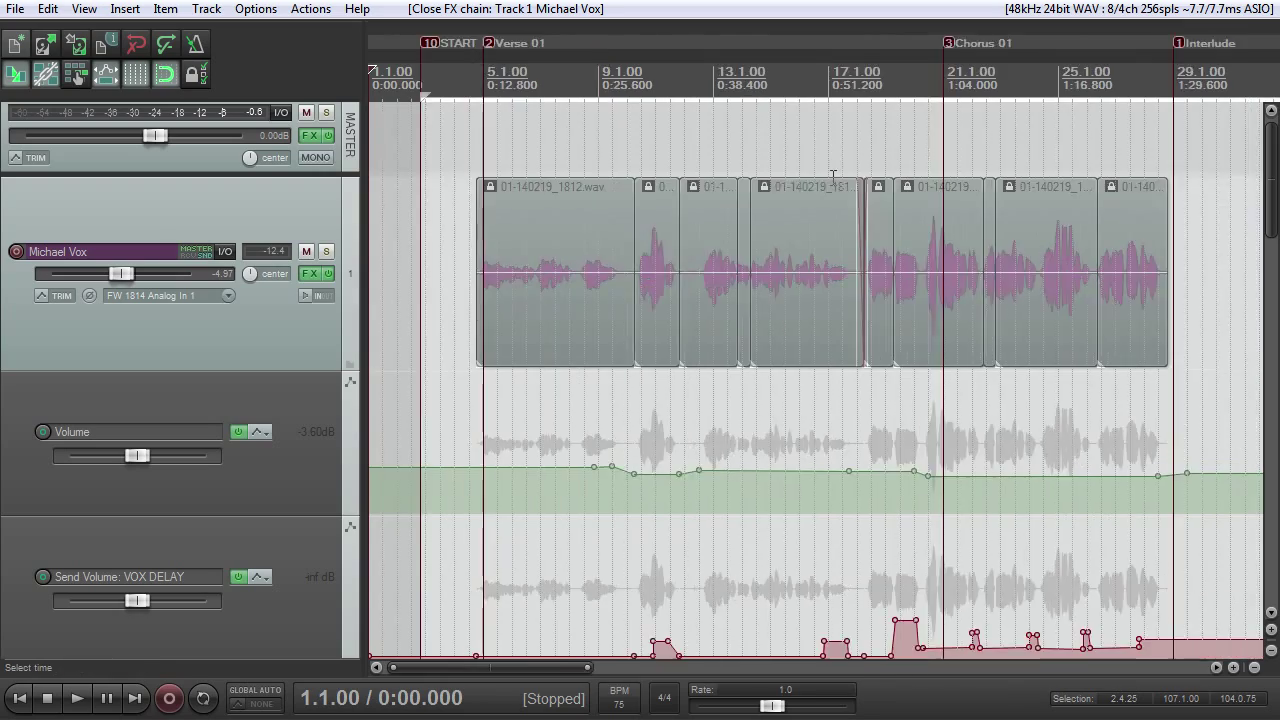
{"action": "scroll", "coordinate": [836, 178], "scroll_direction": "down", "scroll_amount": 5}
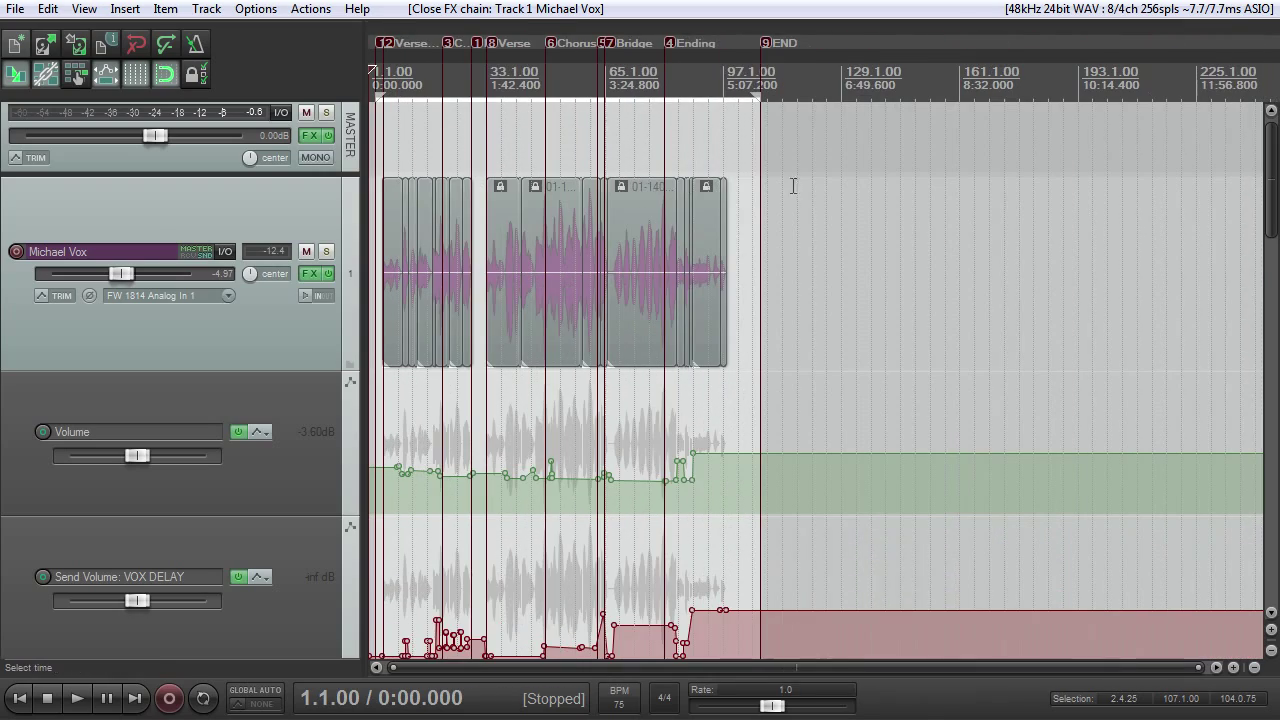
{"action": "scroll", "coordinate": [650, 170], "scroll_direction": "up", "scroll_amount": 5}
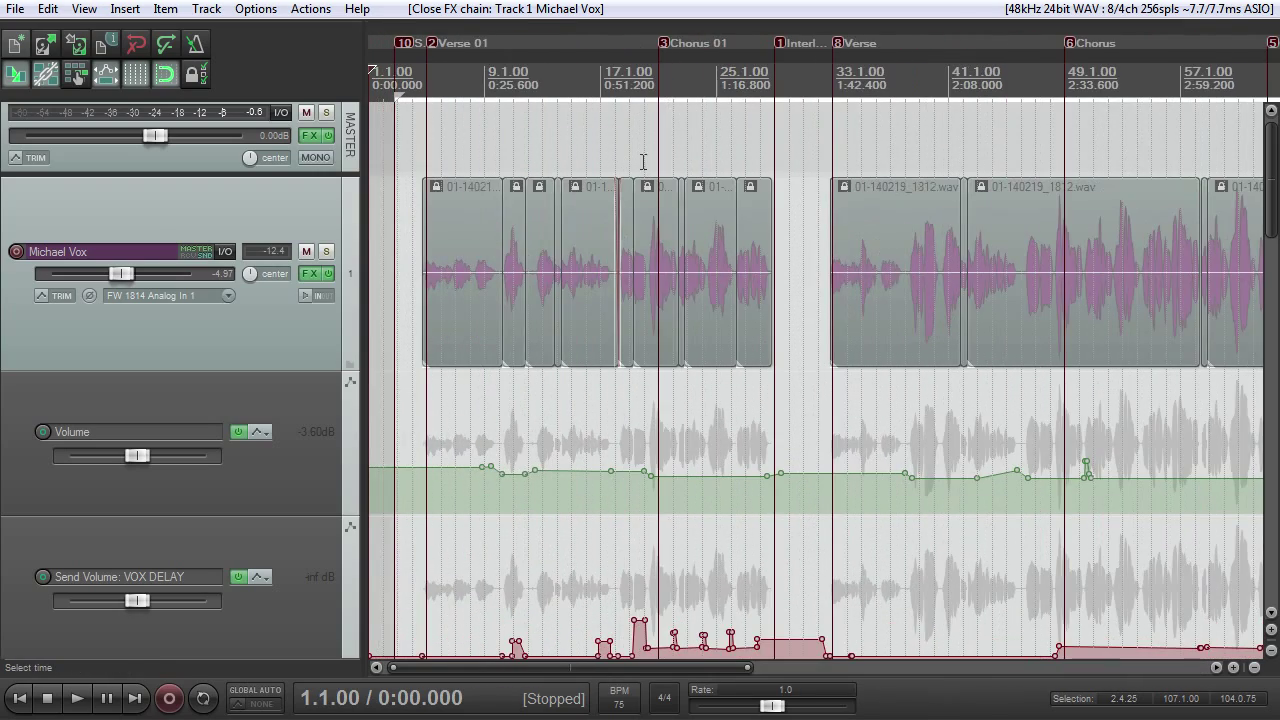
{"action": "scroll", "coordinate": [715, 153], "scroll_direction": "down", "scroll_amount": 3}
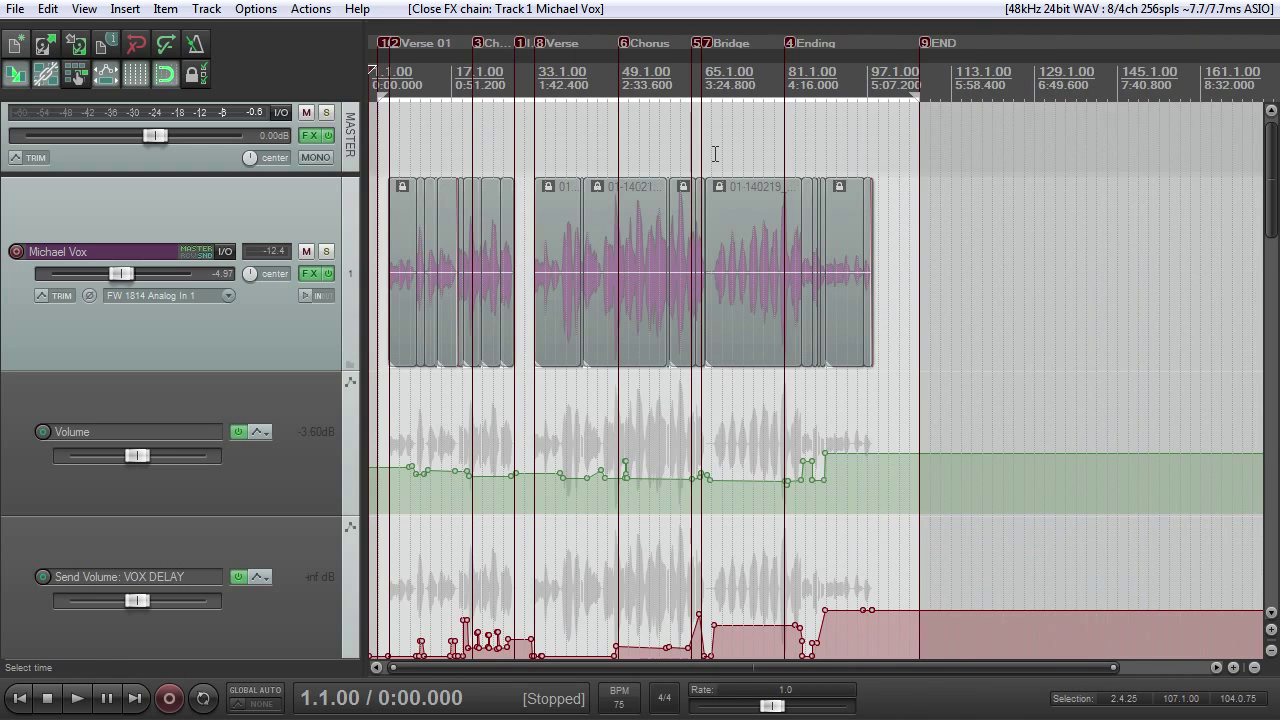
{"action": "scroll", "coordinate": [708, 148], "scroll_direction": "up", "scroll_amount": 3}
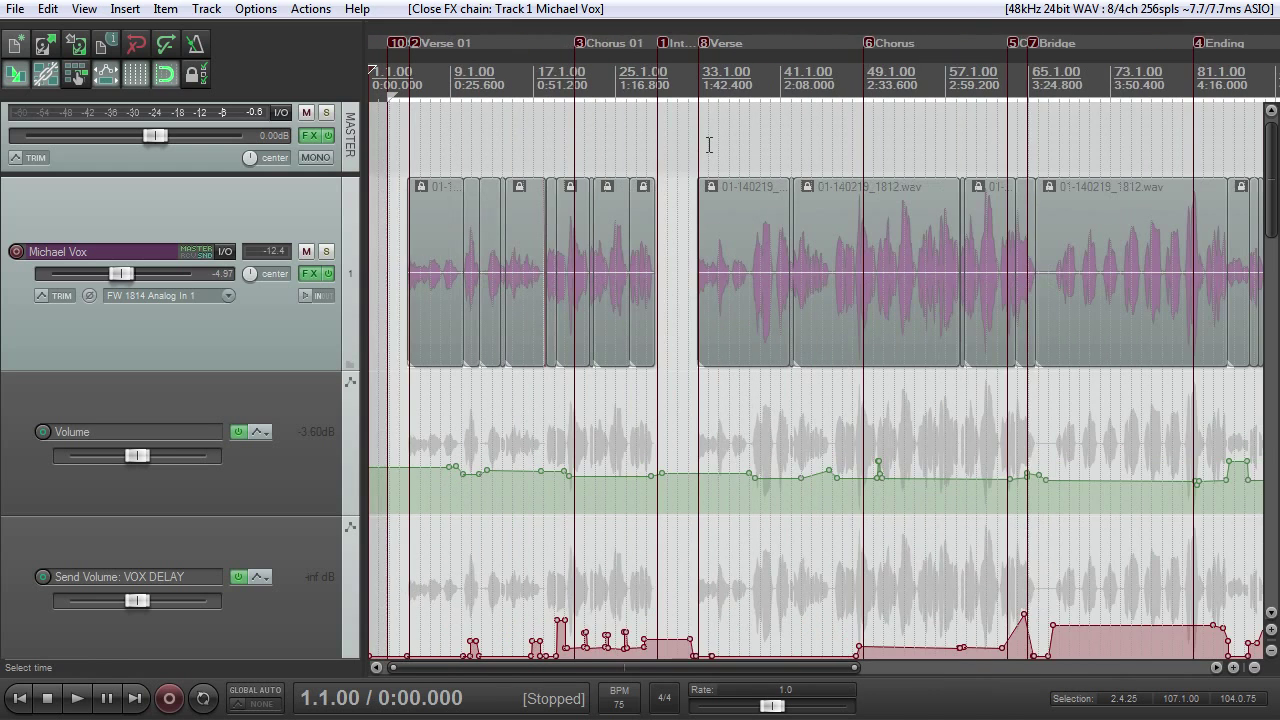
{"action": "scroll", "coordinate": [709, 148], "scroll_direction": "down", "scroll_amount": 3}
{"action": "left_click_drag", "start_coordinate": [1270, 158], "coordinate": [1226, 225]}
{"action": "key", "text": "grave"}
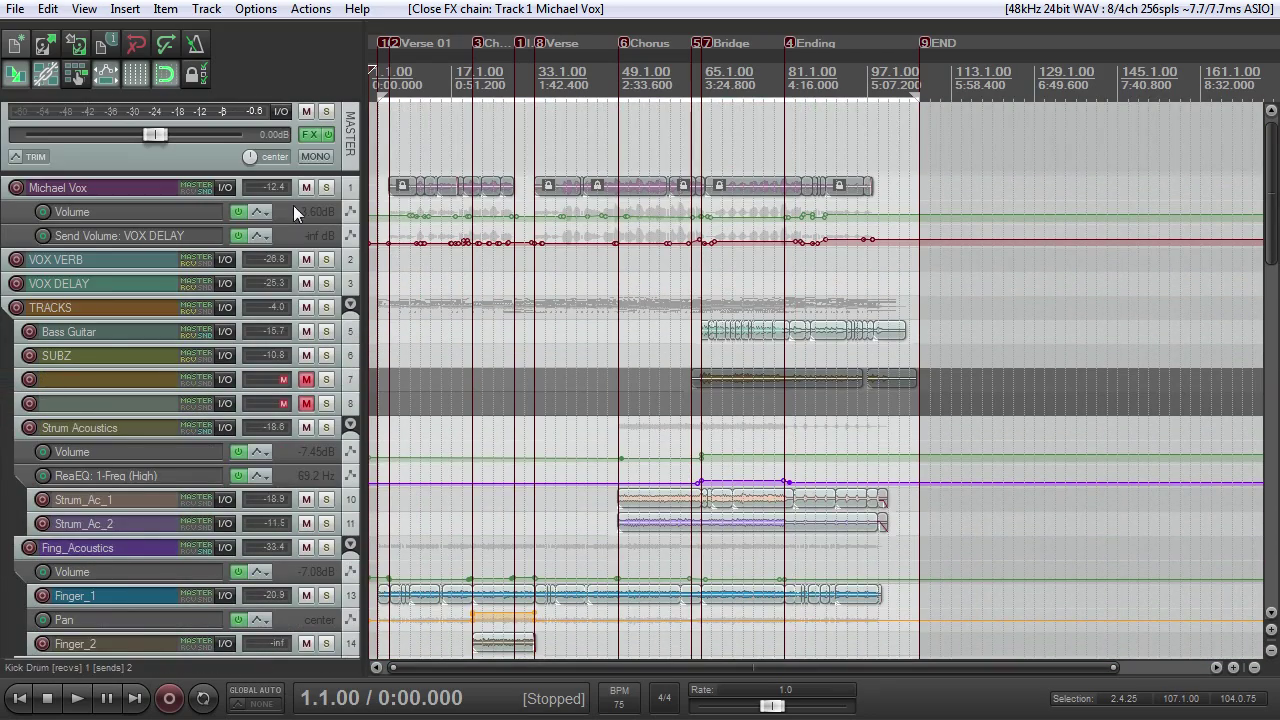
Look over the arrangement from the vocal reverb and delay tracks through the bass and acoustic guitars to the electric guitars
{"action": "mouse_move", "coordinate": [293, 200]}
{"action": "left_mouse_down"}
{"action": "mouse_move", "coordinate": [303, 305]}
{"action": "mouse_move", "coordinate": [306, 186]}
{"action": "left_mouse_up"}
{"action": "left_click_drag", "start_coordinate": [1272, 177], "coordinate": [1270, 225]}
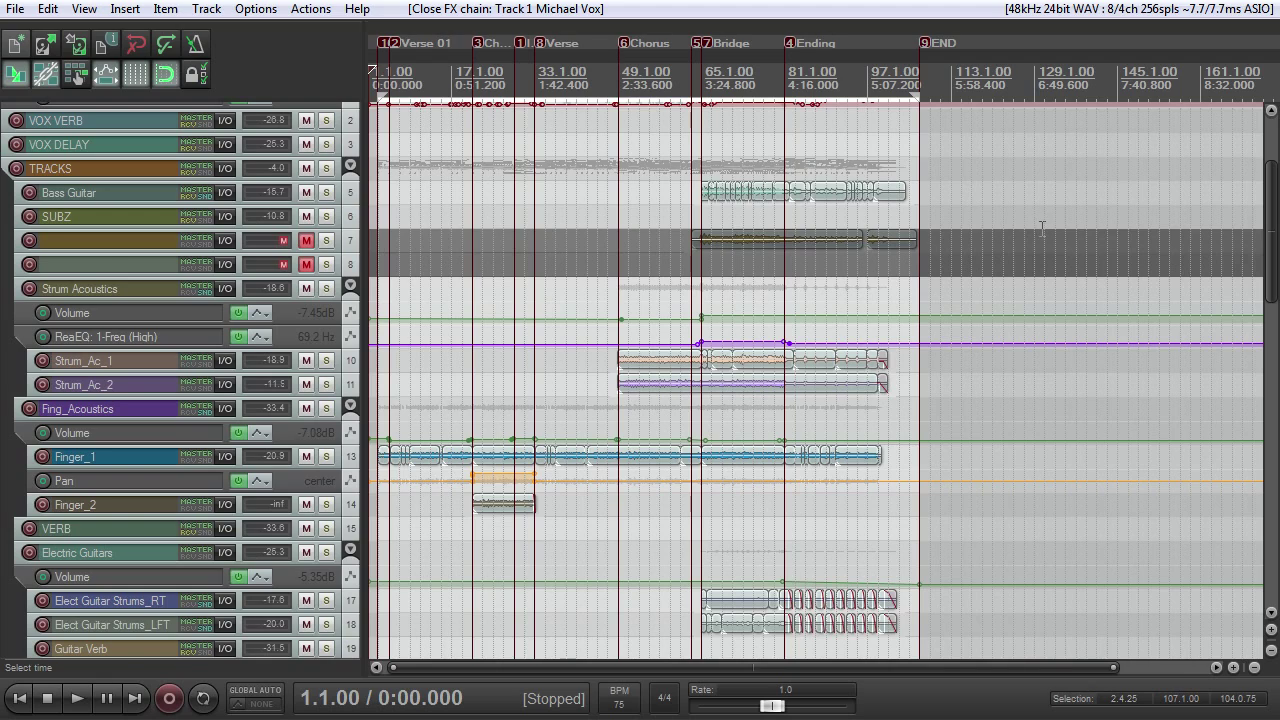
{"action": "mouse_move", "coordinate": [1269, 188]}
{"action": "left_mouse_down"}
{"action": "mouse_move", "coordinate": [1267, 254]}
{"action": "mouse_move", "coordinate": [1247, 181]}
{"action": "left_mouse_up"}
{"action": "scroll", "coordinate": [939, 259], "scroll_direction": "up", "scroll_amount": 4}
{"action": "scroll", "coordinate": [820, 316], "scroll_direction": "down", "scroll_amount": 3}
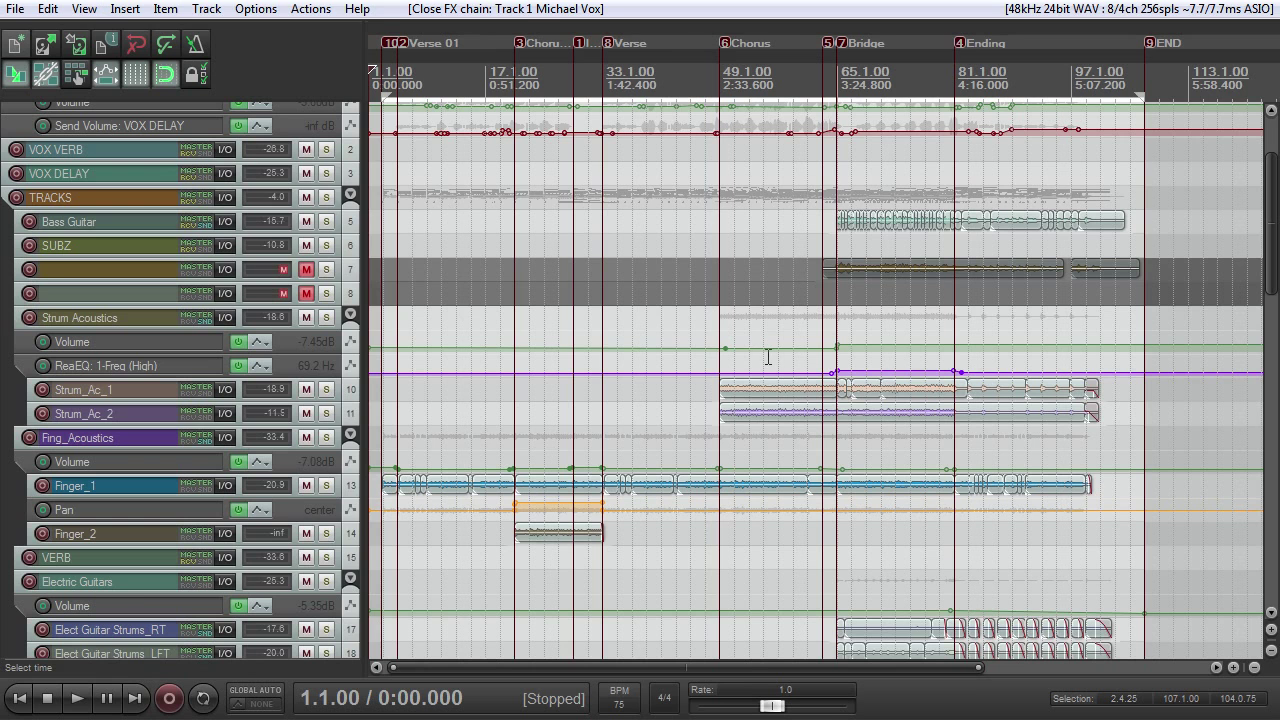
{"action": "scroll", "coordinate": [930, 305], "scroll_direction": "down", "scroll_amount": 3}
{"action": "scroll", "coordinate": [930, 307], "scroll_direction": "up", "scroll_amount": 3}
{"action": "scroll", "coordinate": [927, 307], "scroll_direction": "down", "scroll_amount": 3}
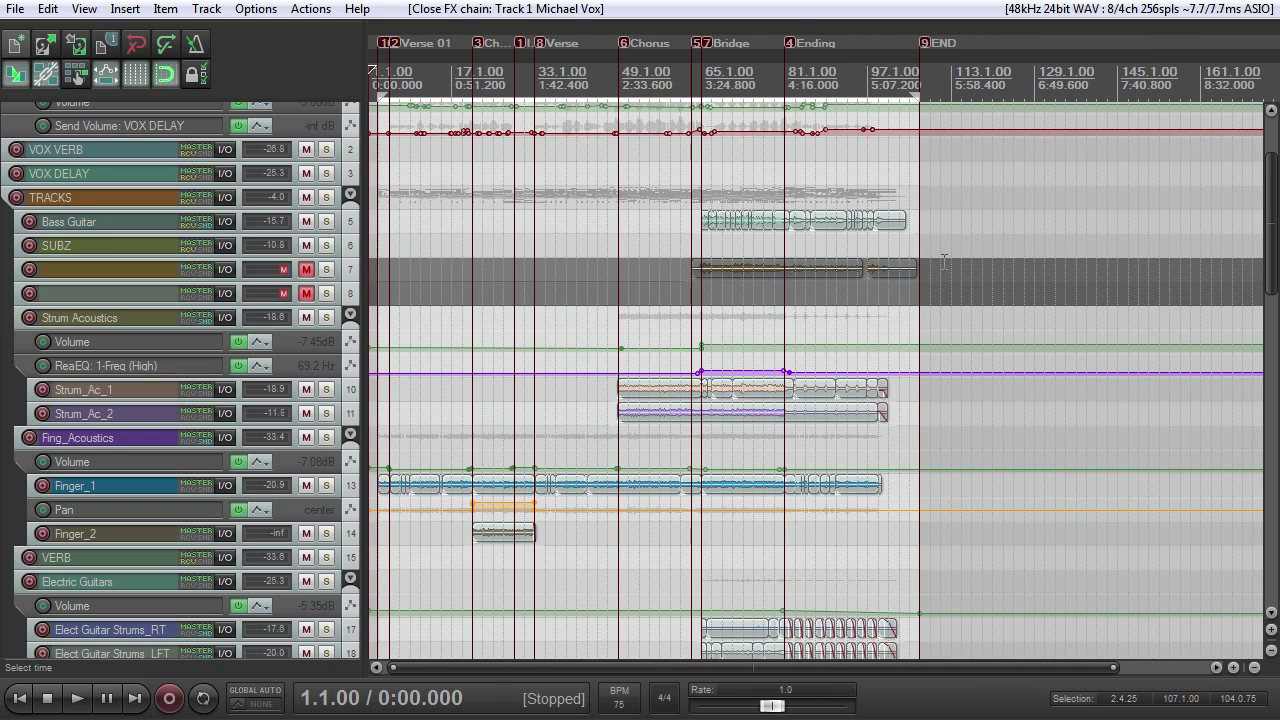
Enlarge the Volume envelope lane of the Chocolate Kit track in the Basic 8 AUDIO group
{"action": "left_click_drag", "start_coordinate": [1270, 185], "coordinate": [1266, 360]}
{"action": "scroll", "coordinate": [698, 350], "scroll_direction": "up", "scroll_amount": 2}
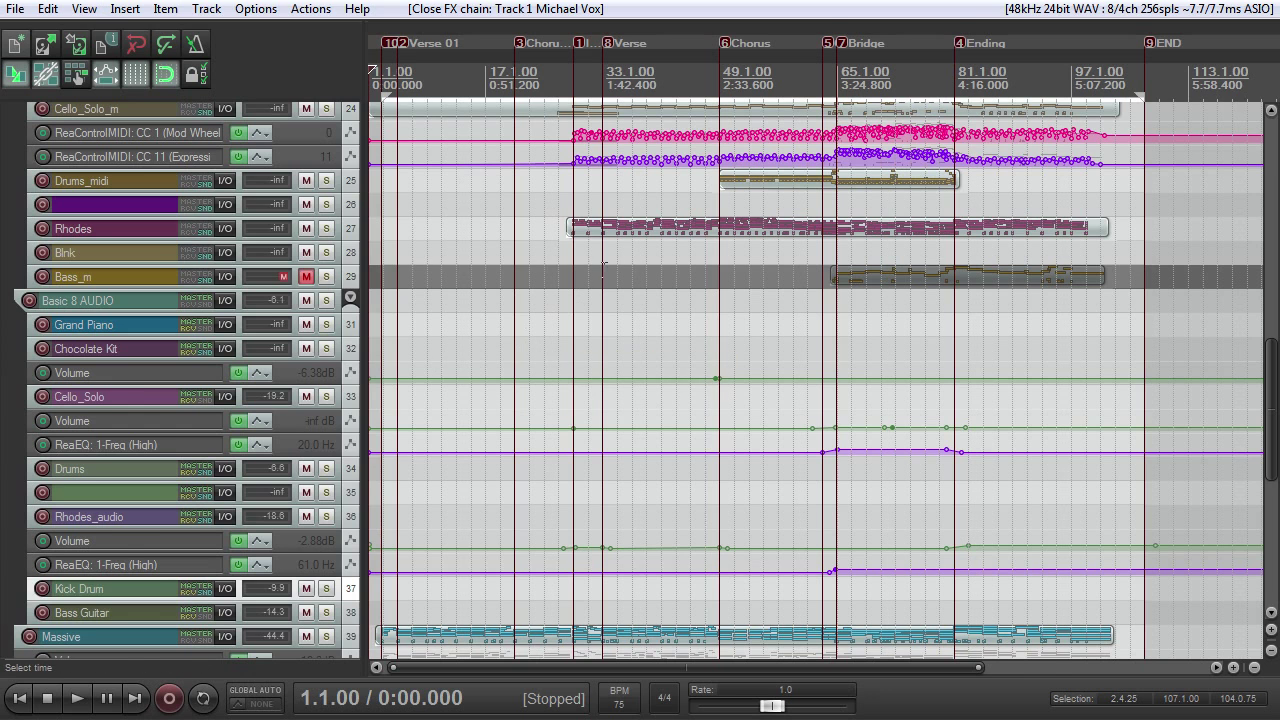
{"action": "left_click_drag", "start_coordinate": [330, 384], "coordinate": [328, 432]}
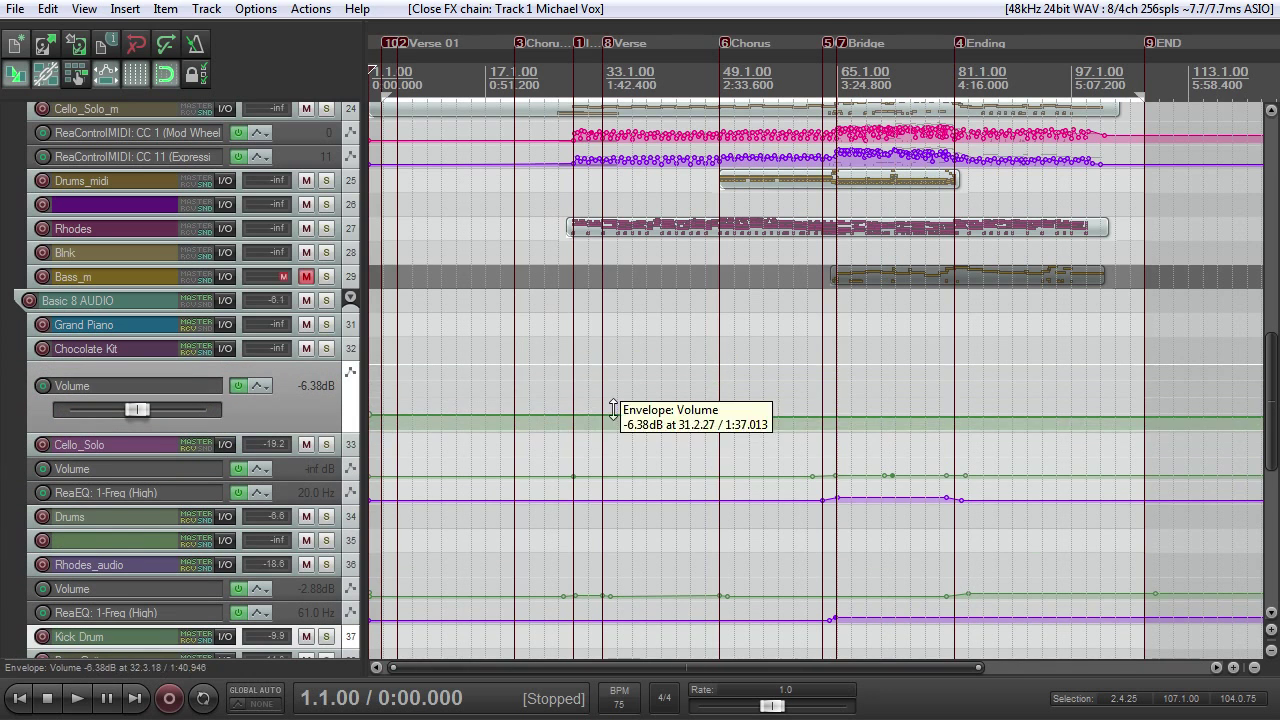